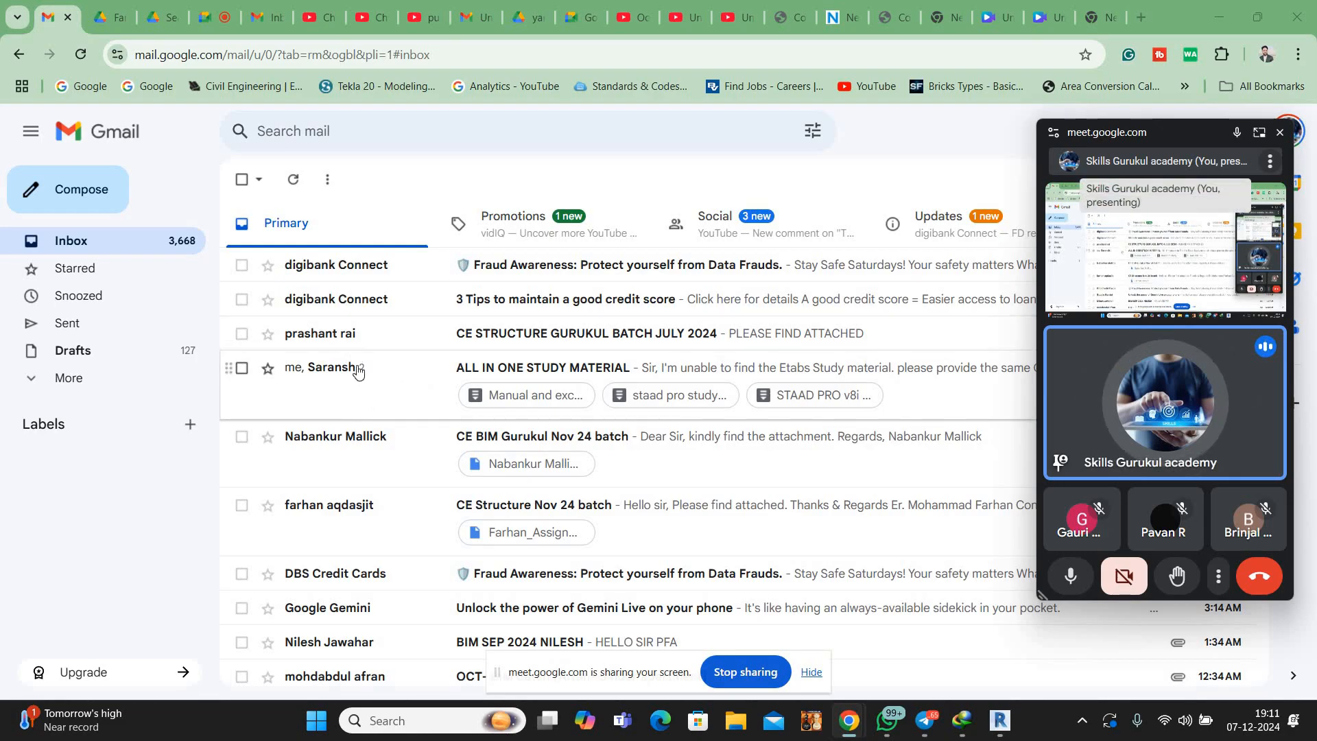
Open the "CE STRUCTURE GURUKUL BATCH JULY 2024" email and download both attached Revit assignment models
left_click(346, 335)
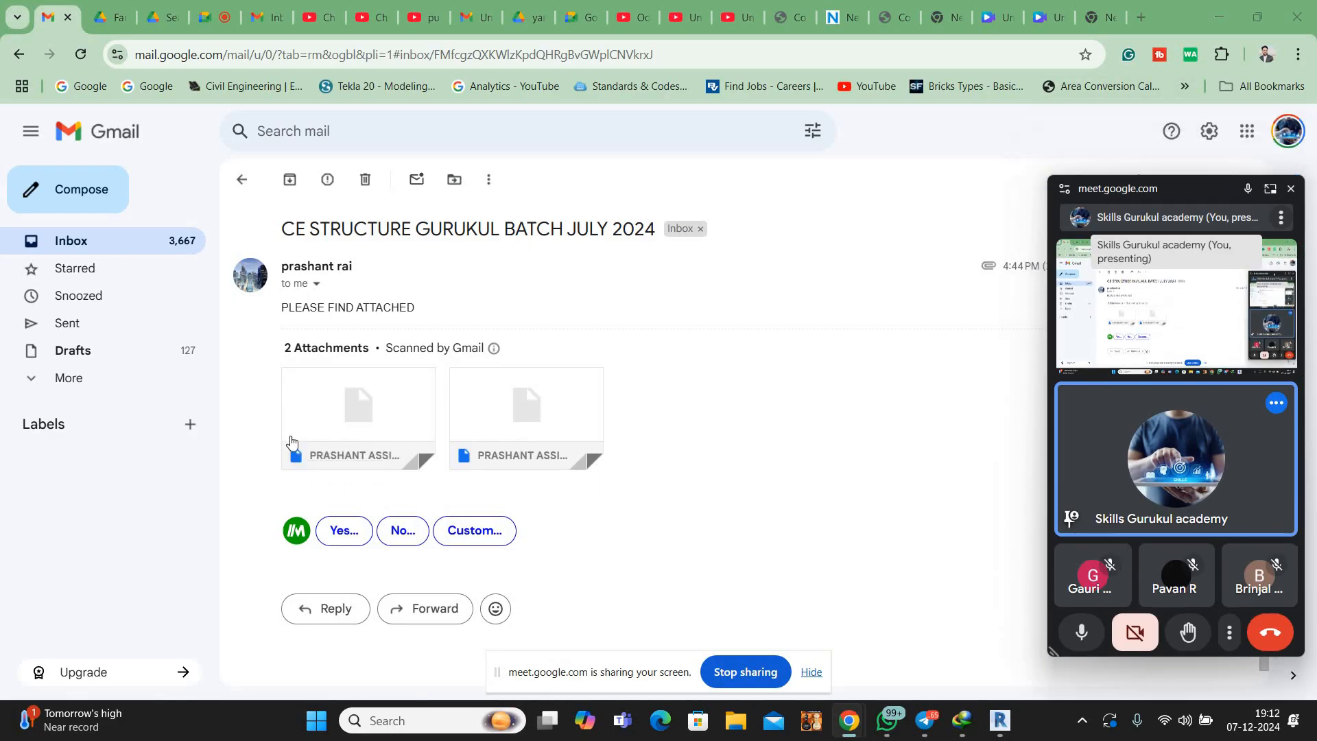
left_click(1297, 55)
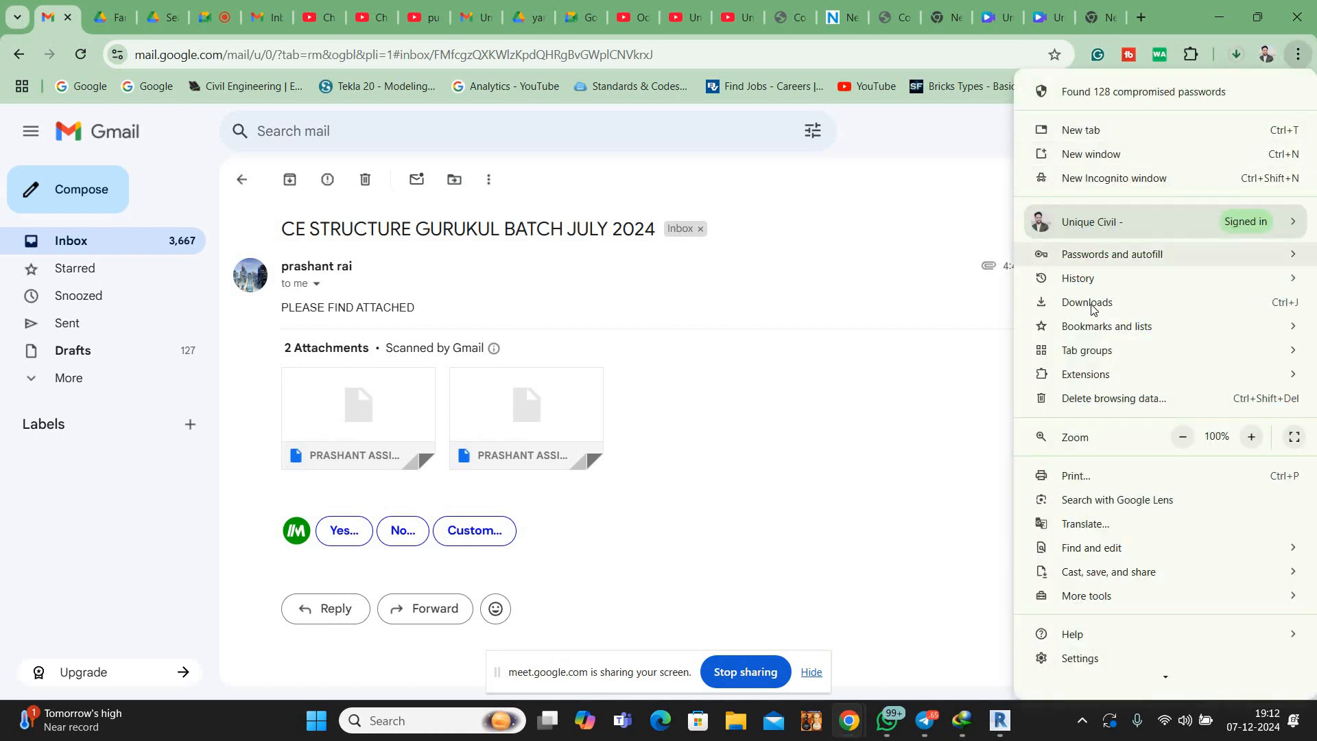
left_click(1087, 302)
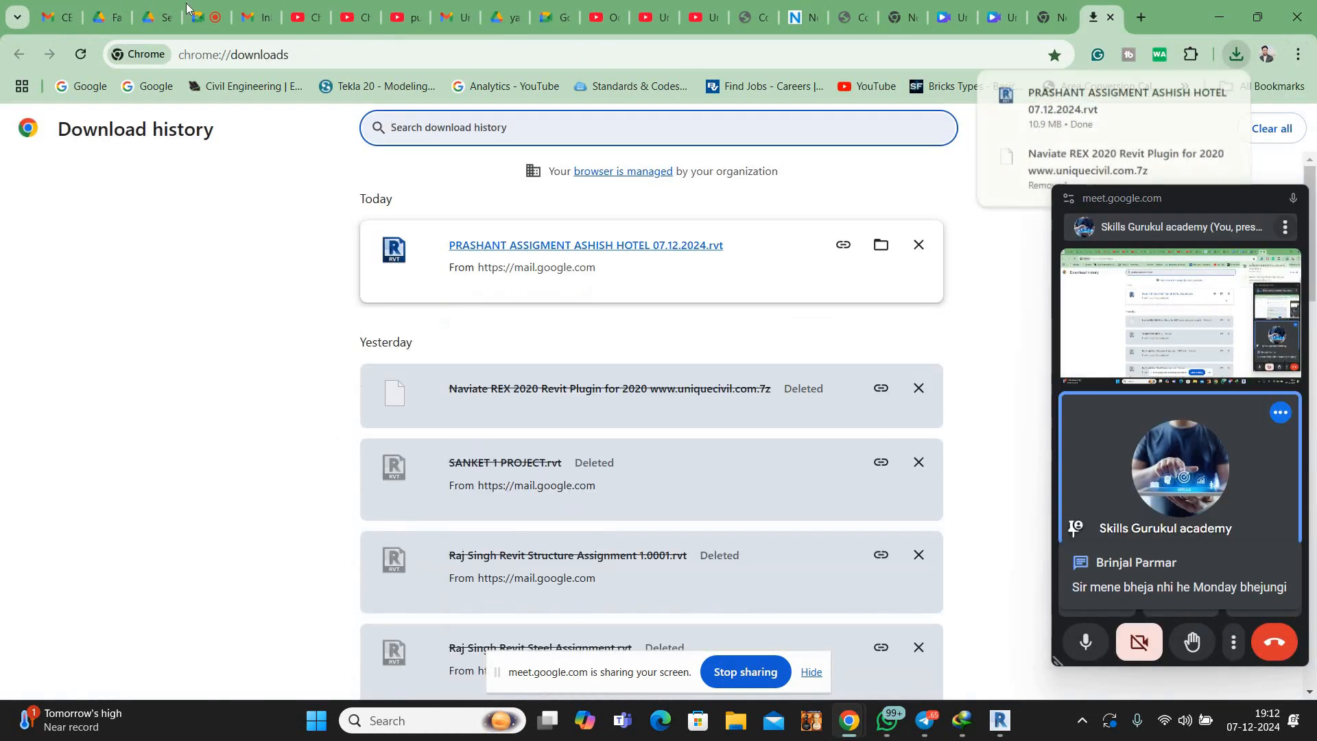
left_click(205, 17)
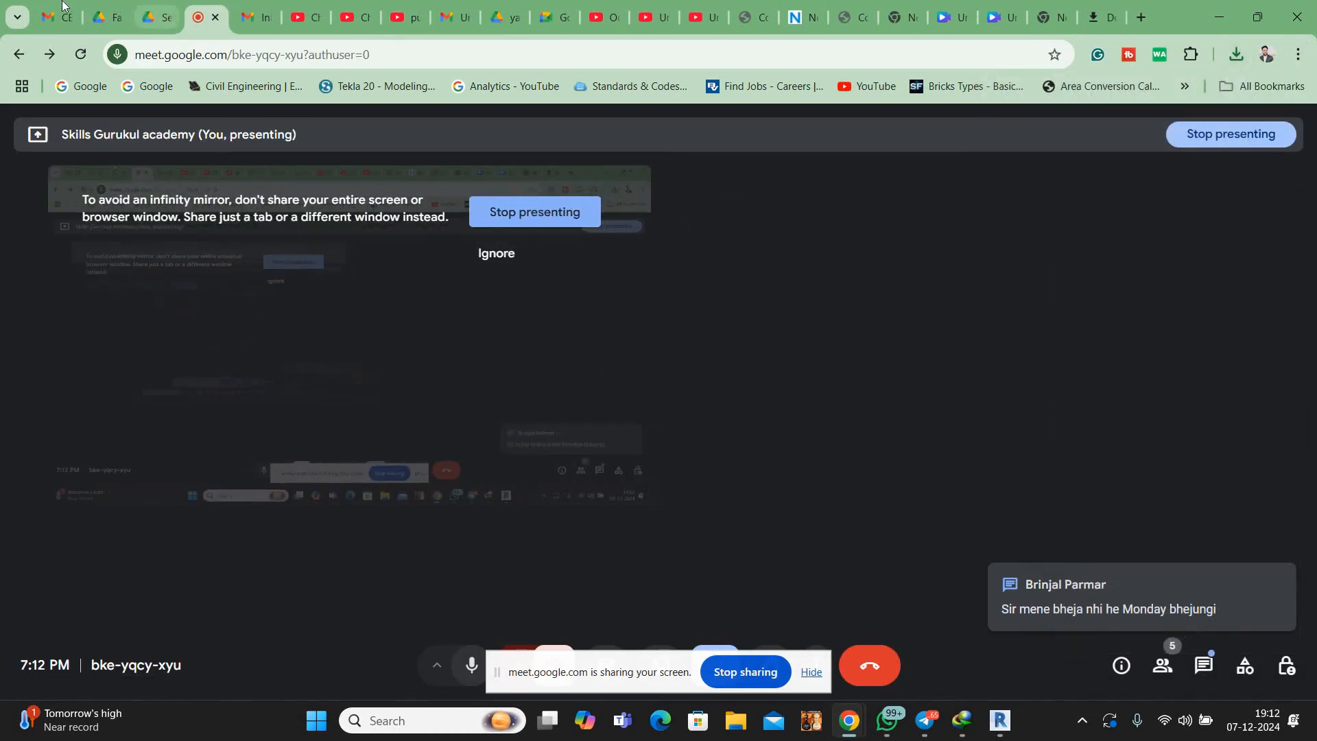
left_click(57, 17)
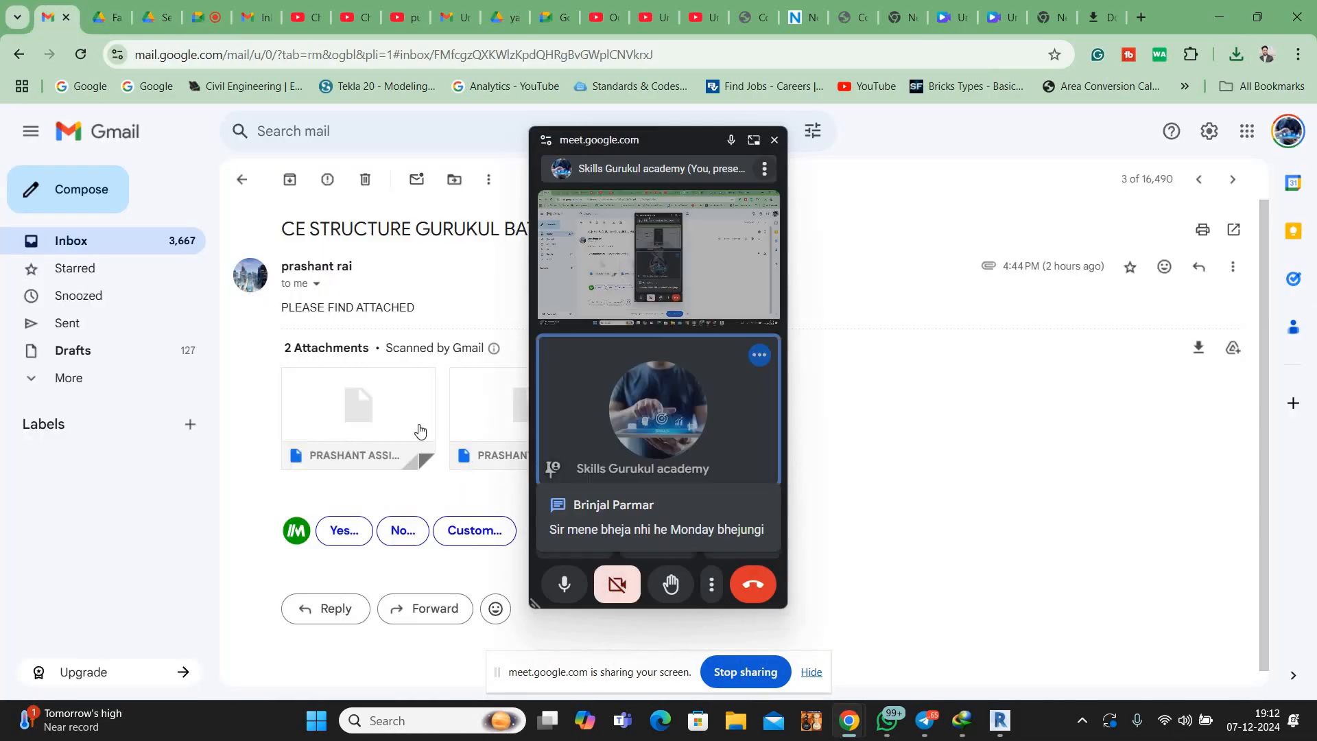
left_click_drag(608, 139, 1061, 257)
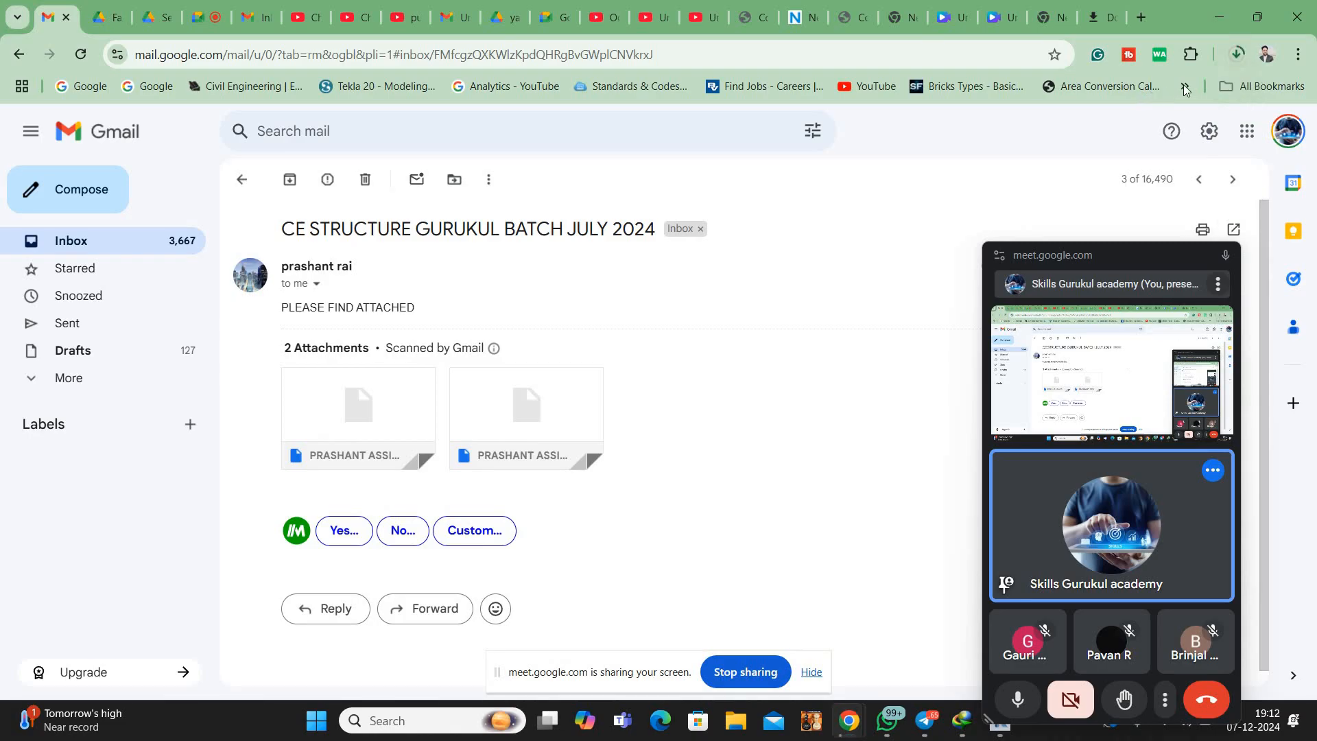
Open the downloaded hotel assignment model in Revit 2021 and upgrade it to that version
left_click(1234, 55)
left_click(1206, 191)
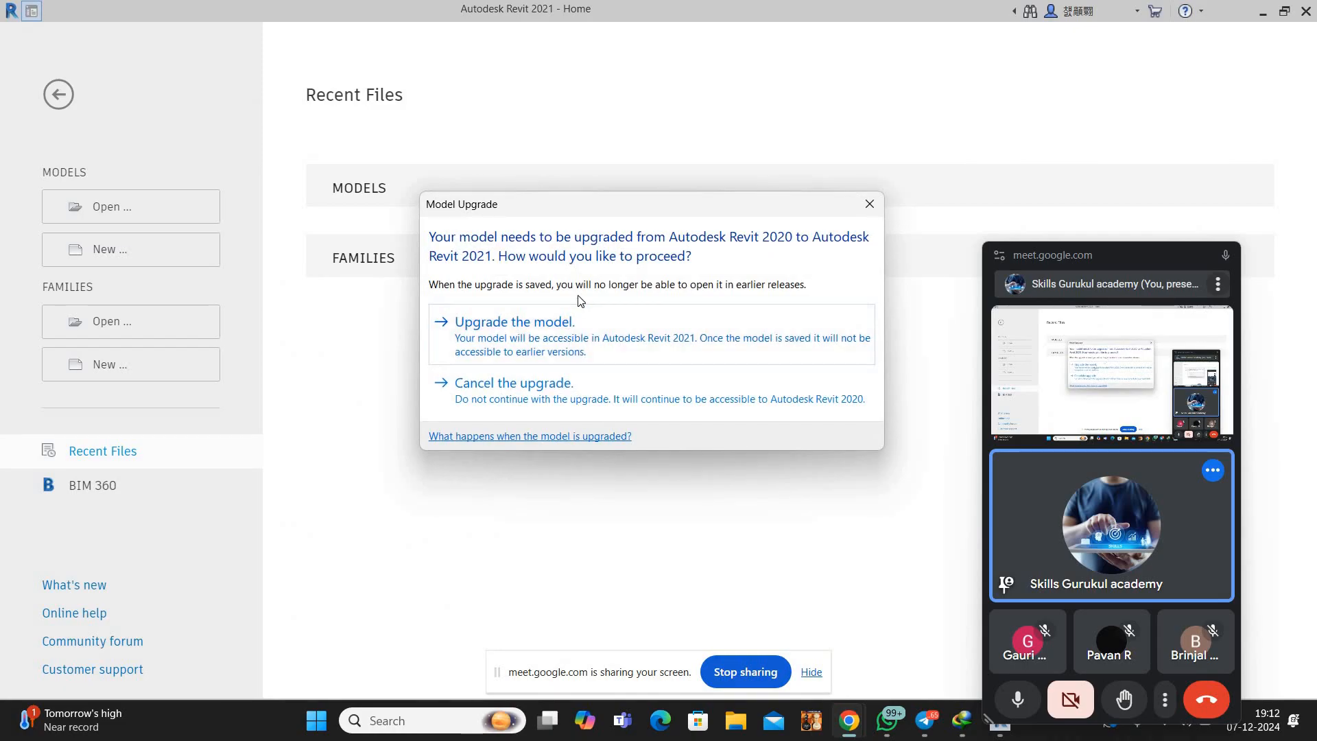
left_click(580, 317)
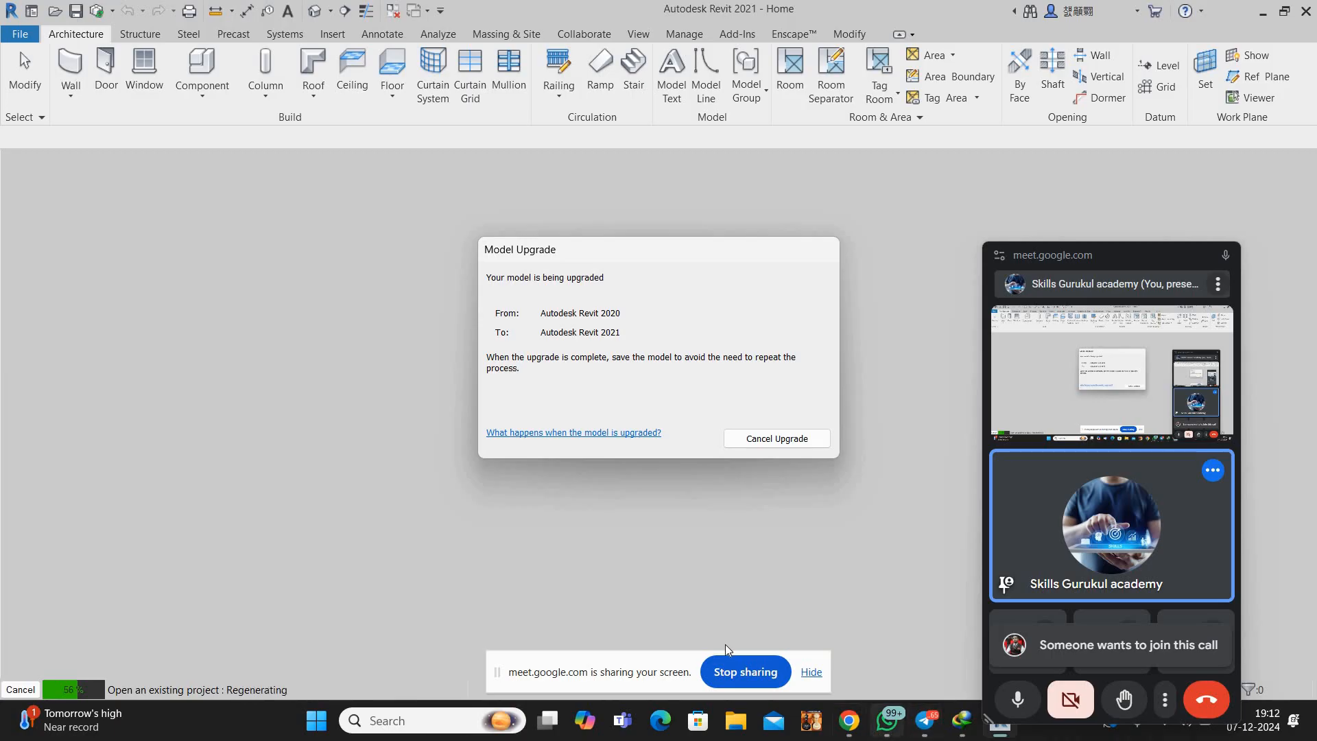
Switch to the Google Meet call, admit the waiting participant and unpin the host's tile for everyone
left_click(713, 617)
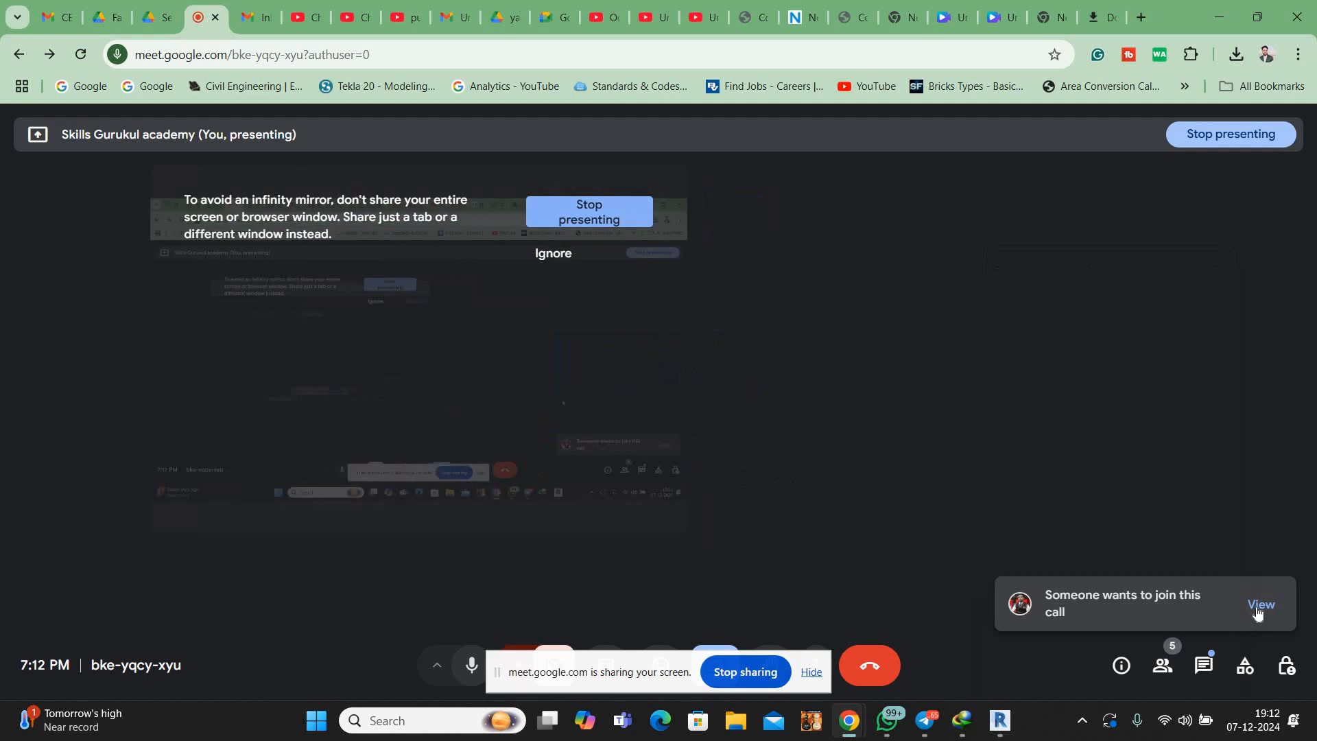
left_click(1258, 611)
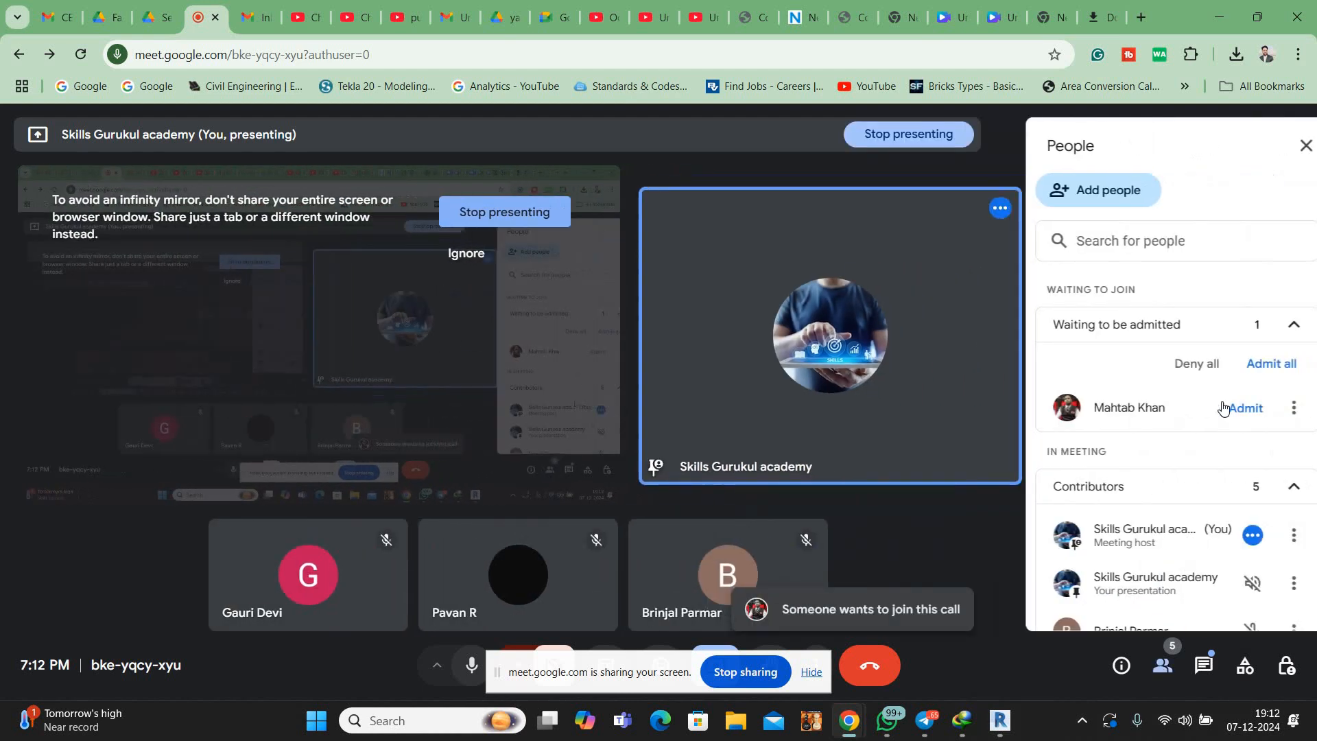
left_click(1228, 408)
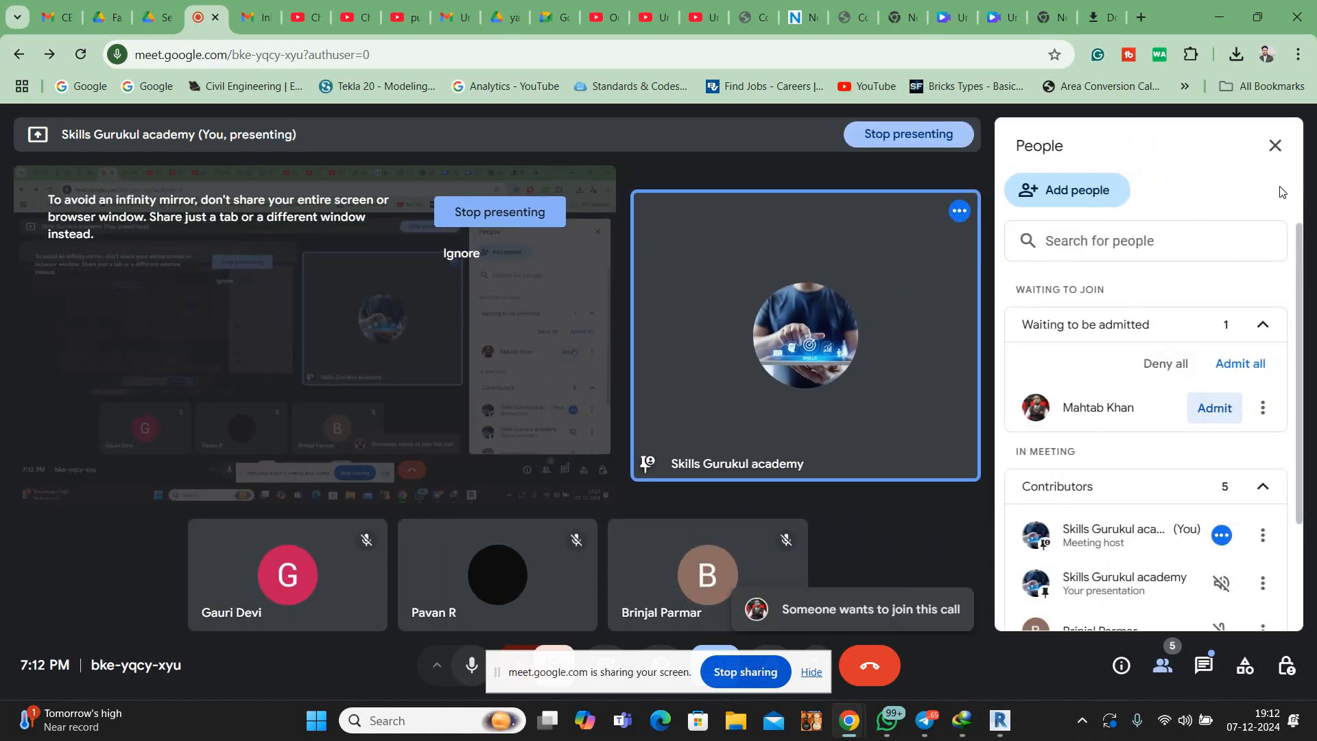
left_click(1275, 145)
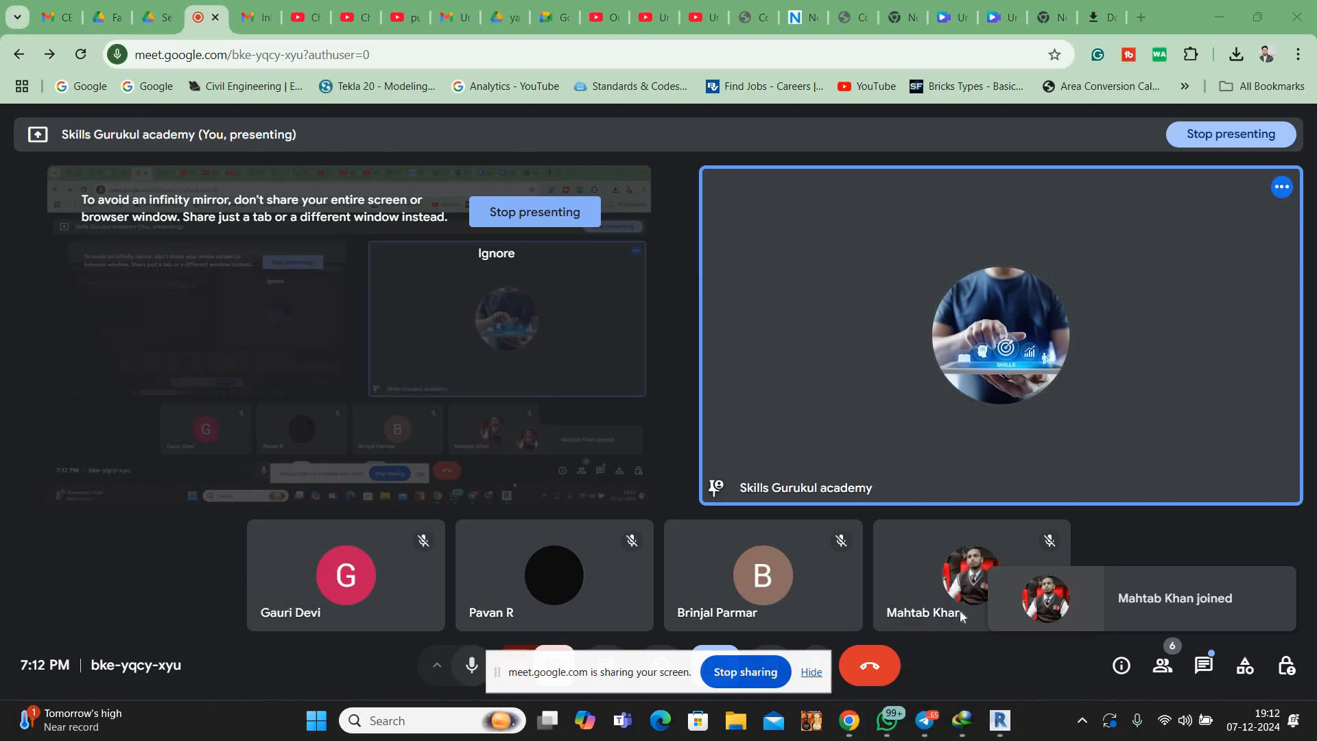
left_click(759, 453)
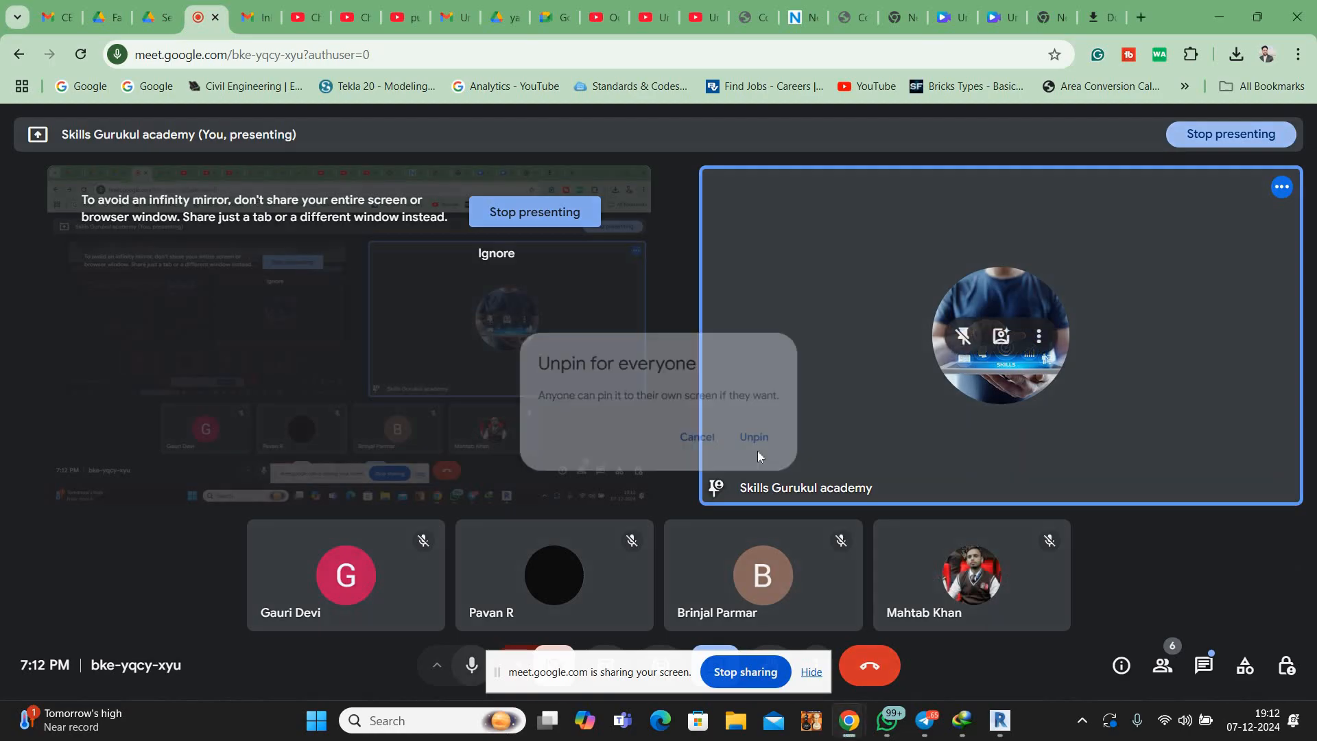
left_click(823, 480)
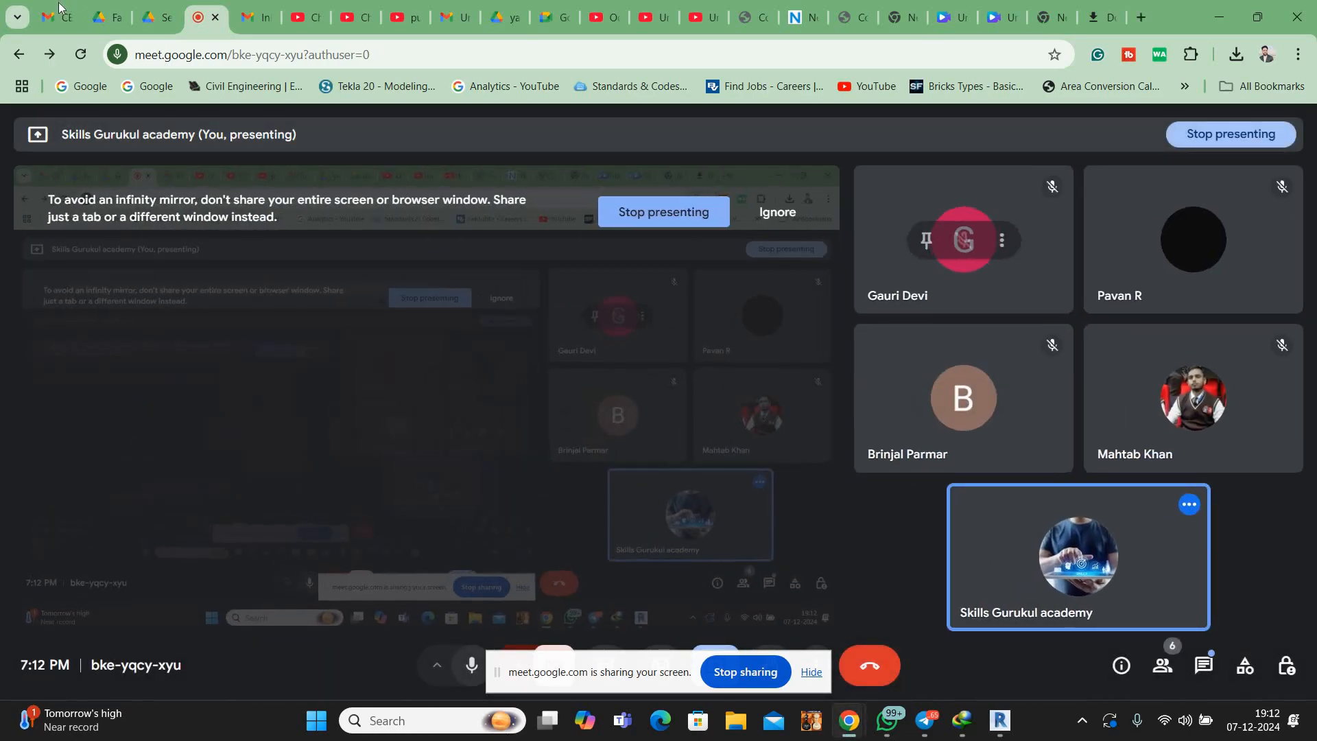
Switch back to Revit and examine the hotel building and its front entrance in the 3D view
left_click(60, 15)
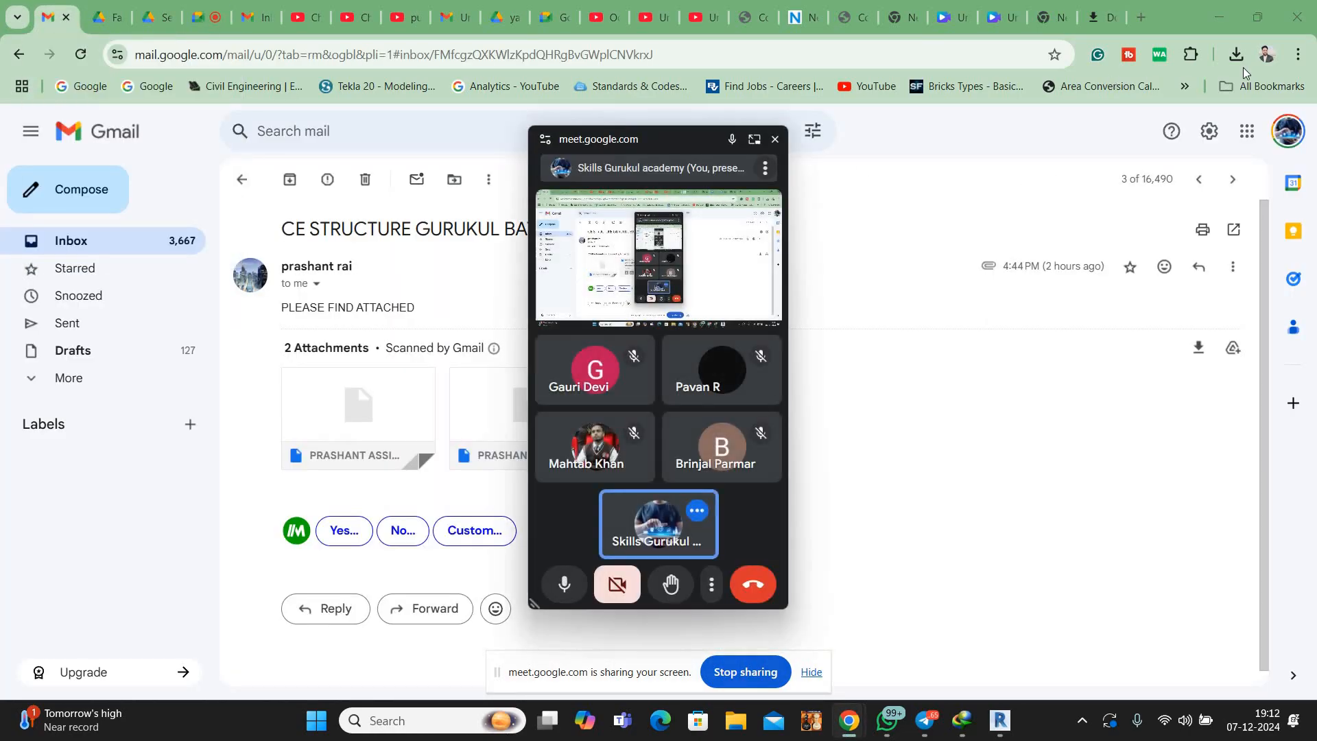
left_click_drag(1080, 198, 1163, 247)
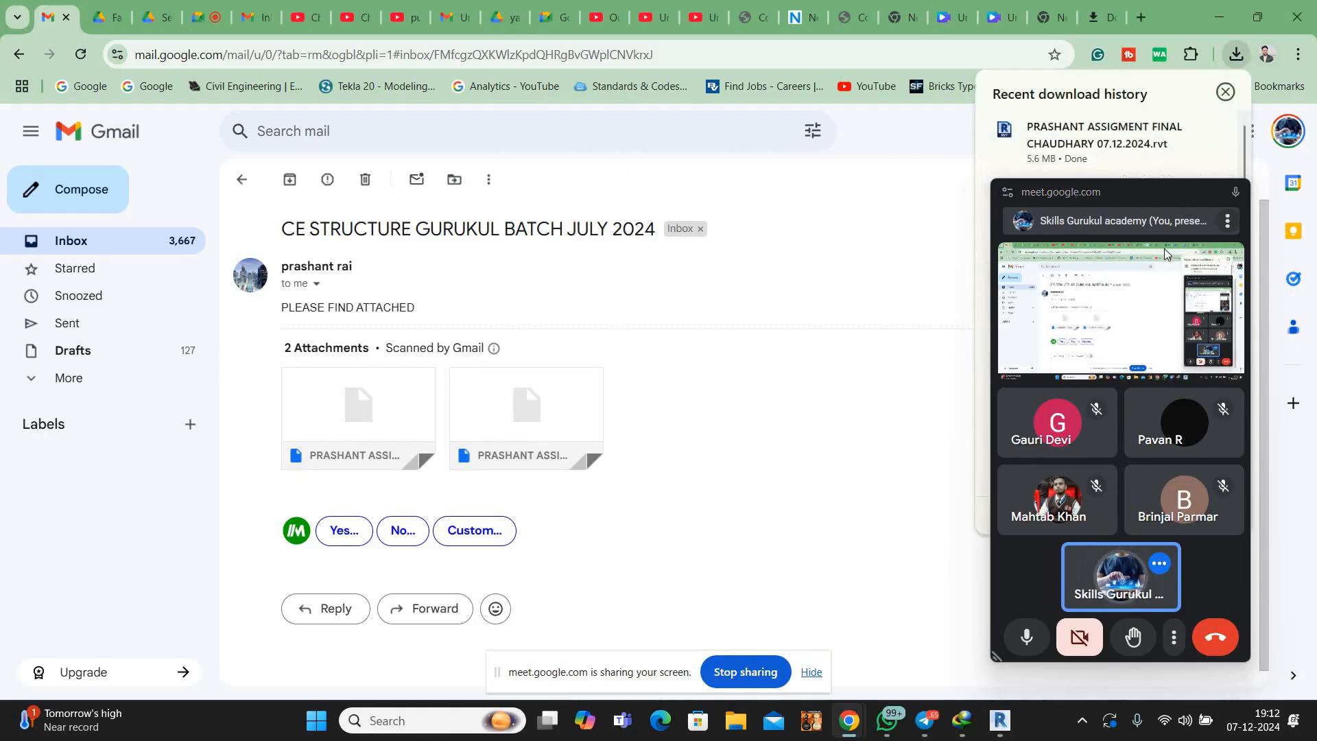
left_click(1004, 721)
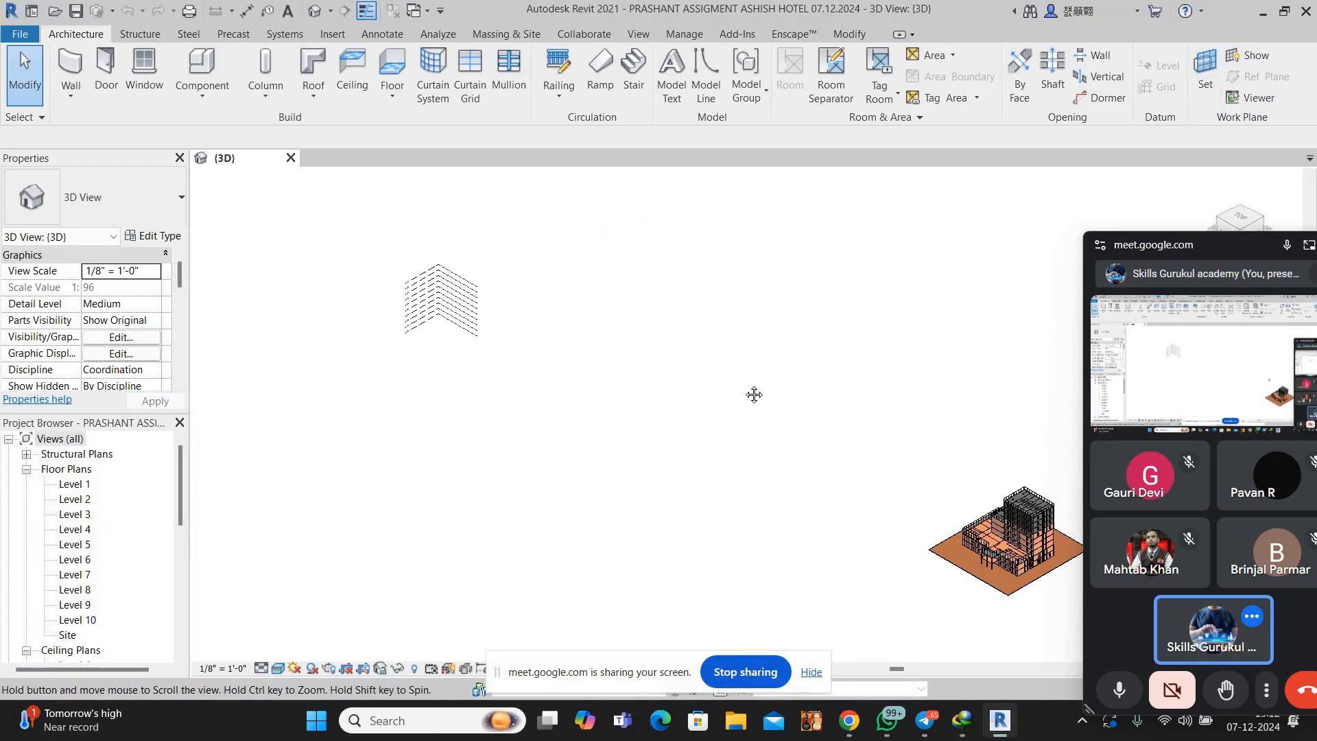
middle_click_drag(543, 339, 495, 320)
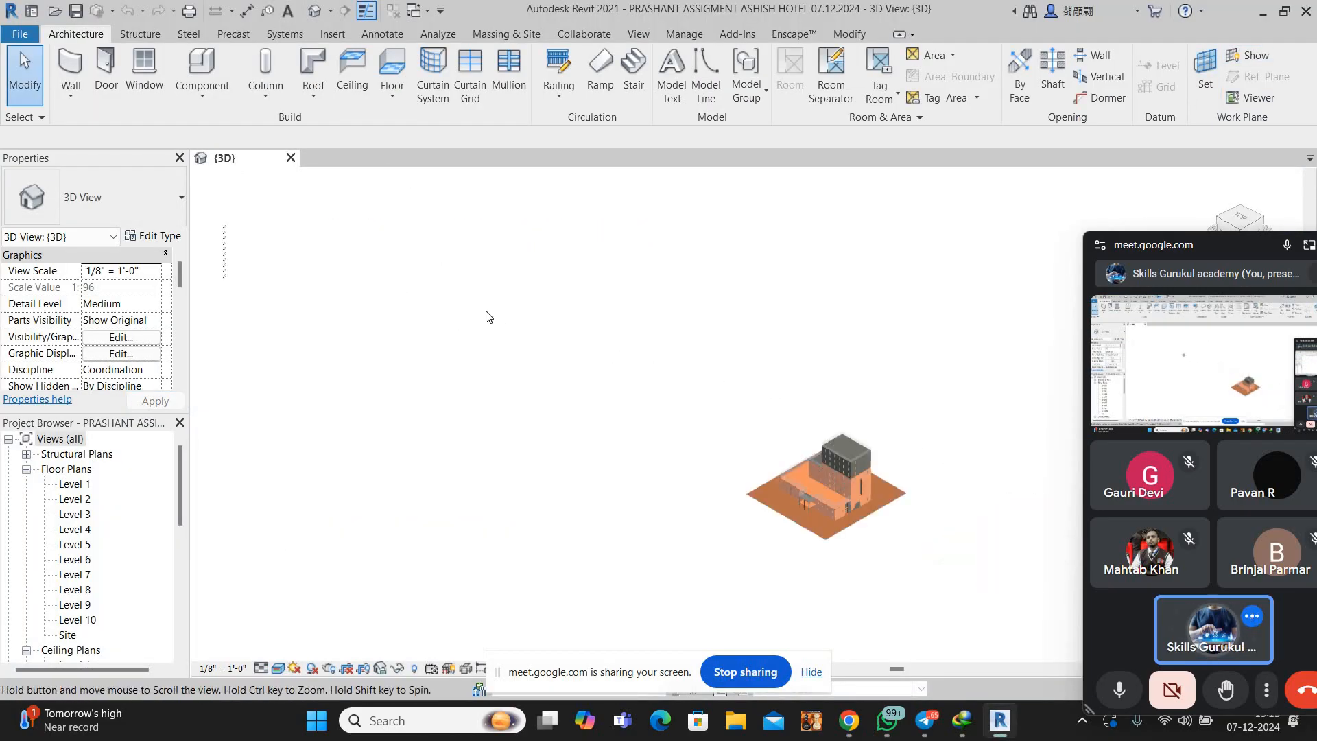
scroll(575, 389, "up", 5)
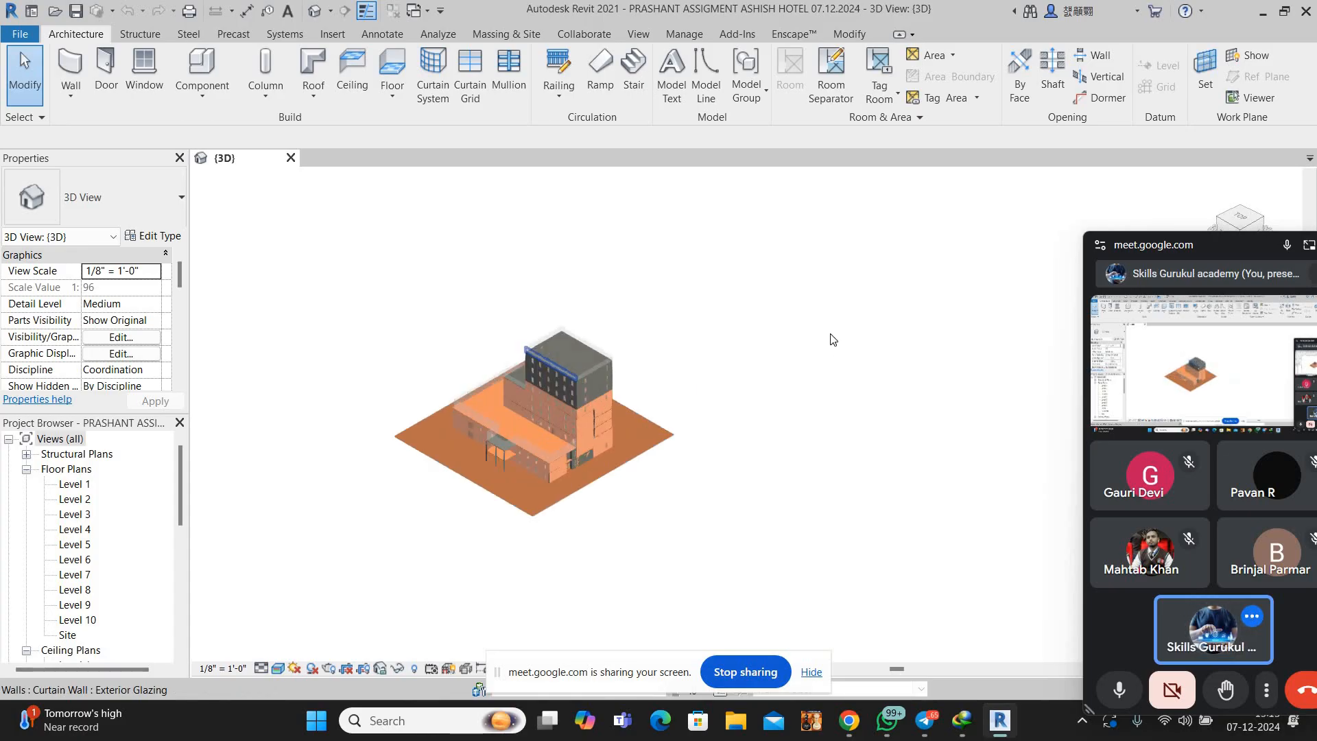
middle_click_drag(830, 336, 864, 332)
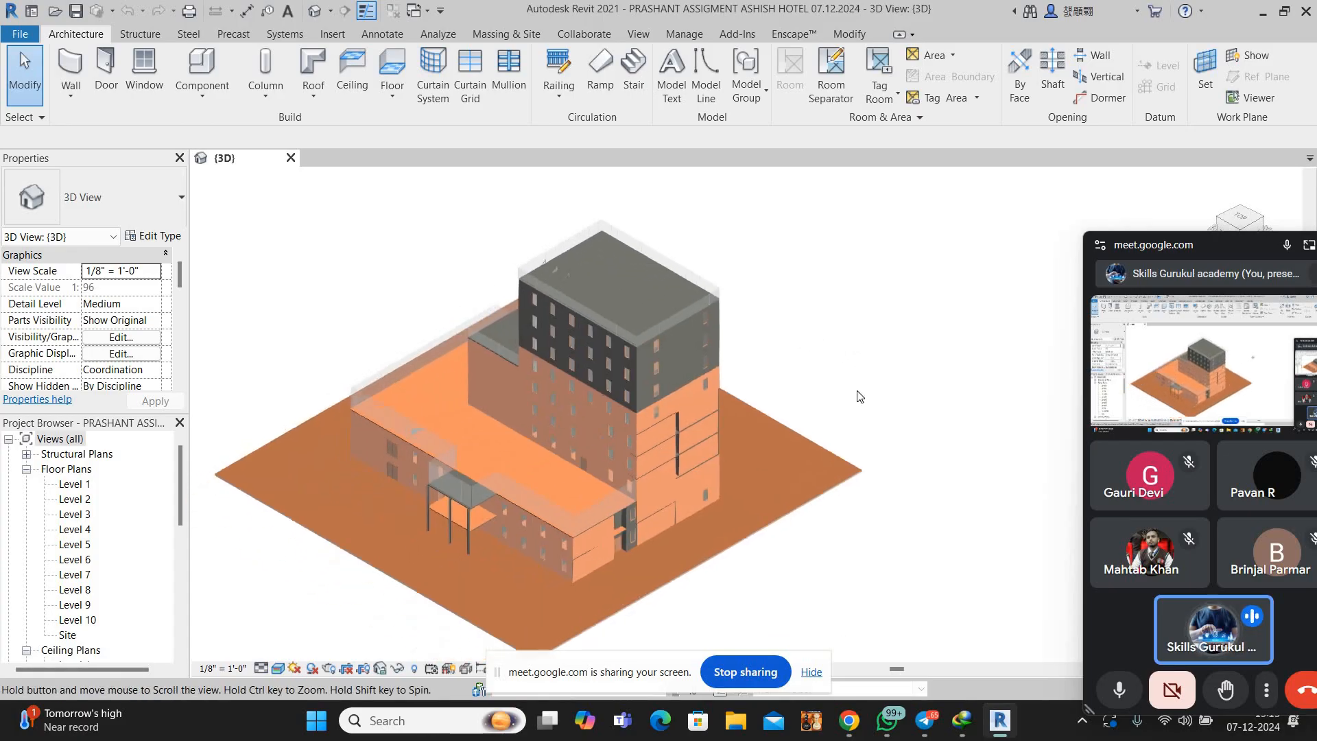
middle_click_drag(858, 396, 990, 284, "shift")
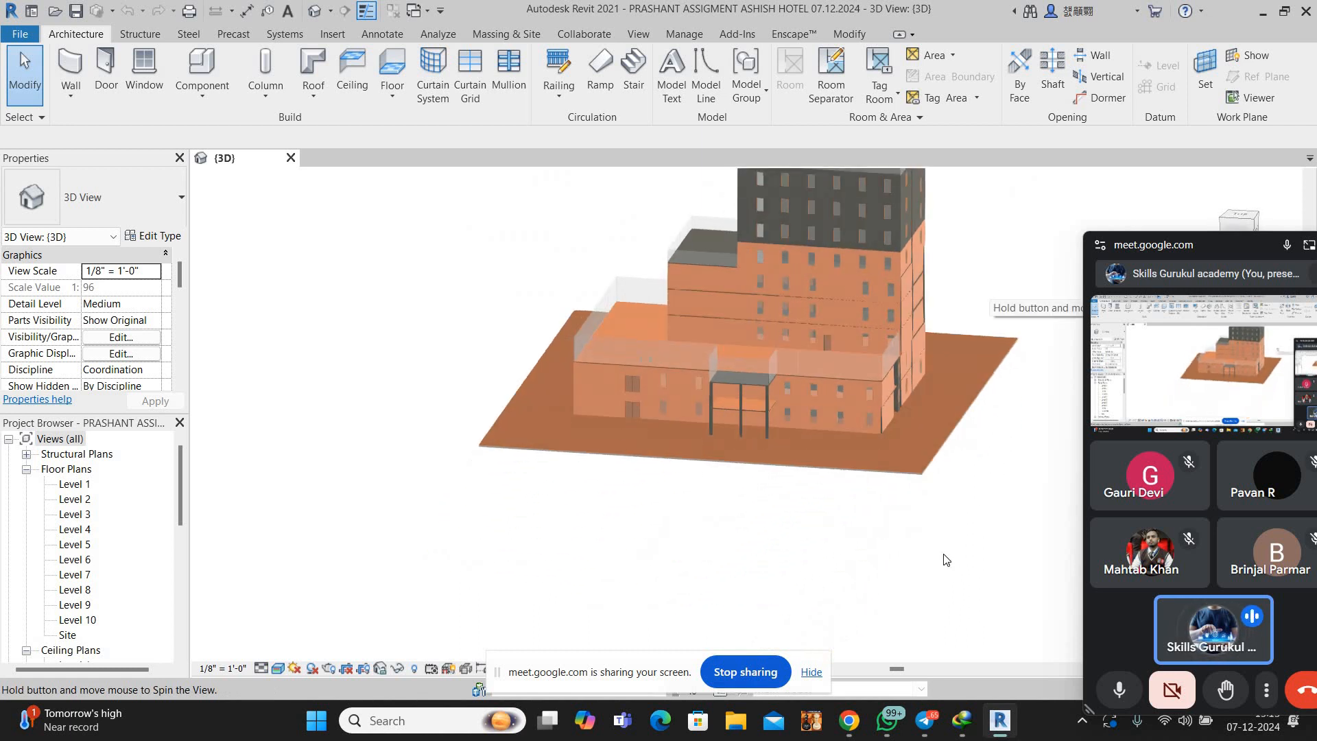
Open the second downloaded assignment model, the final one dated 07.12.2024, and upgrade it to Revit 2021
mouse_move(849, 721)
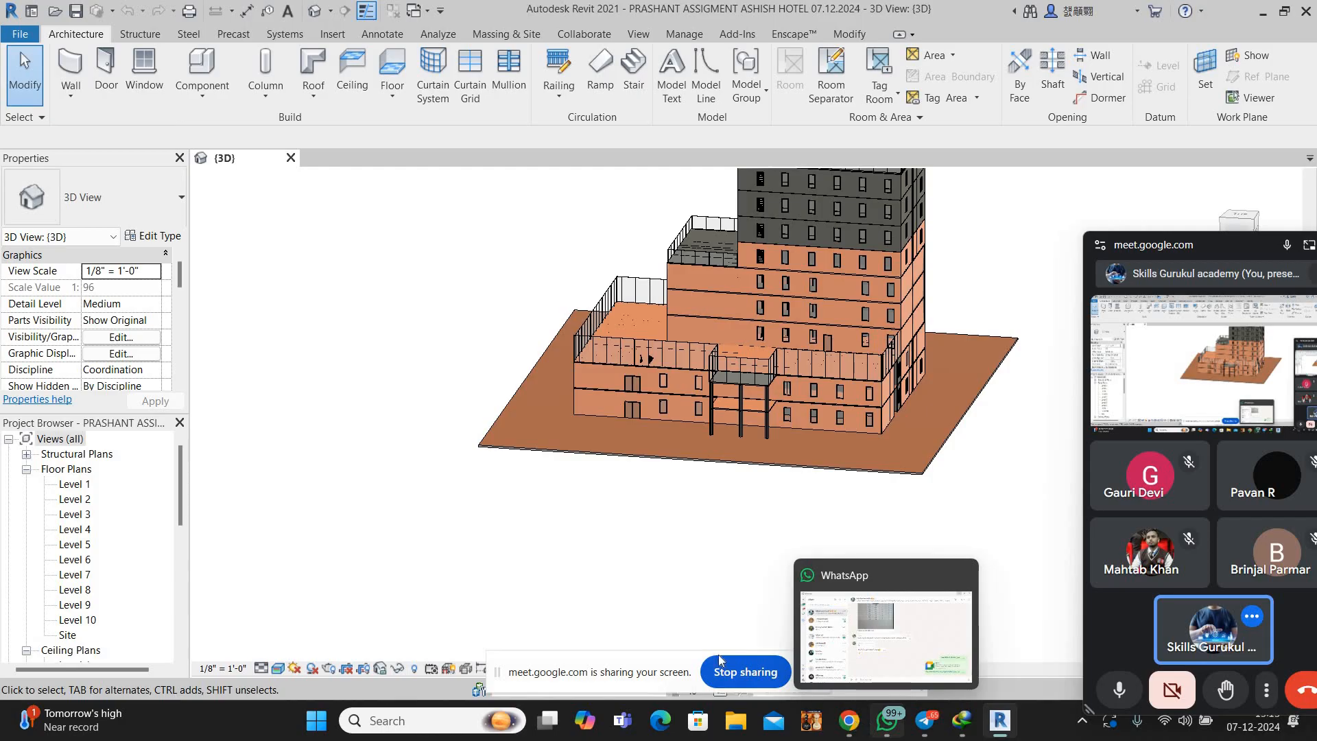
left_click(720, 631)
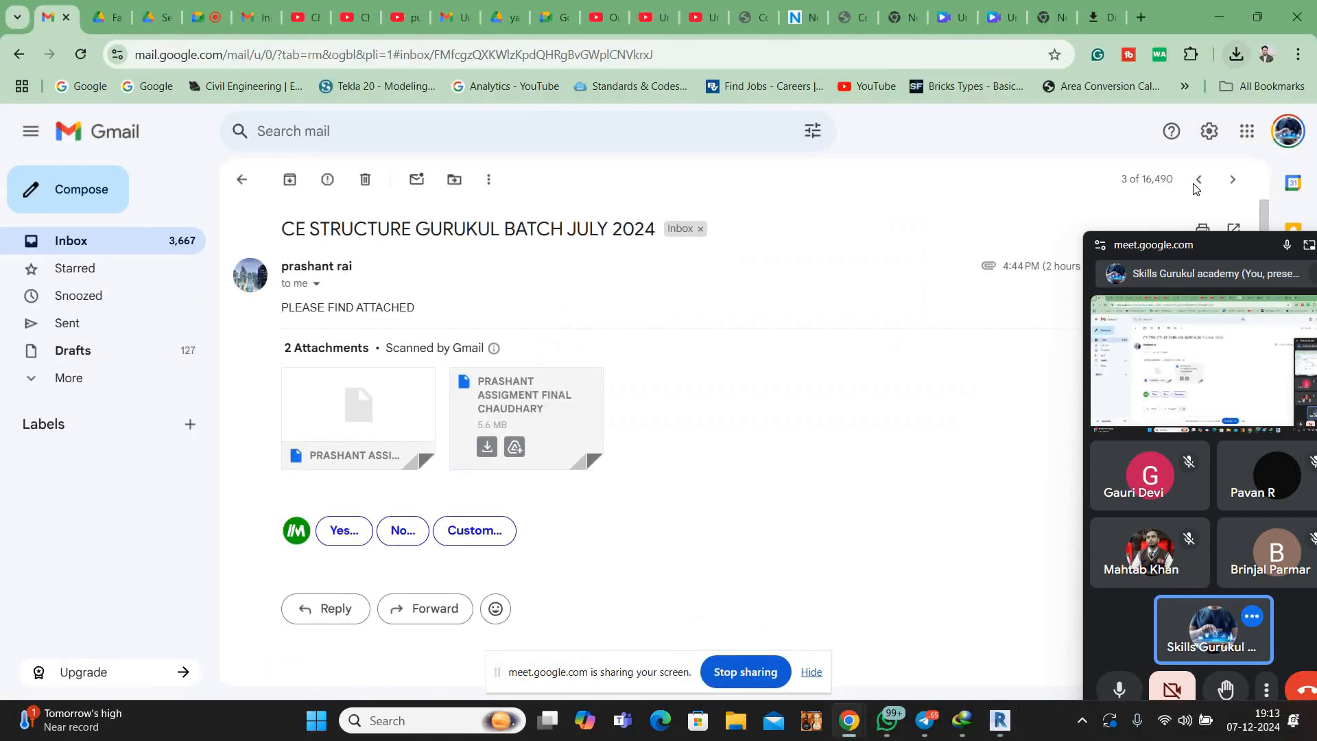
left_click(1235, 54)
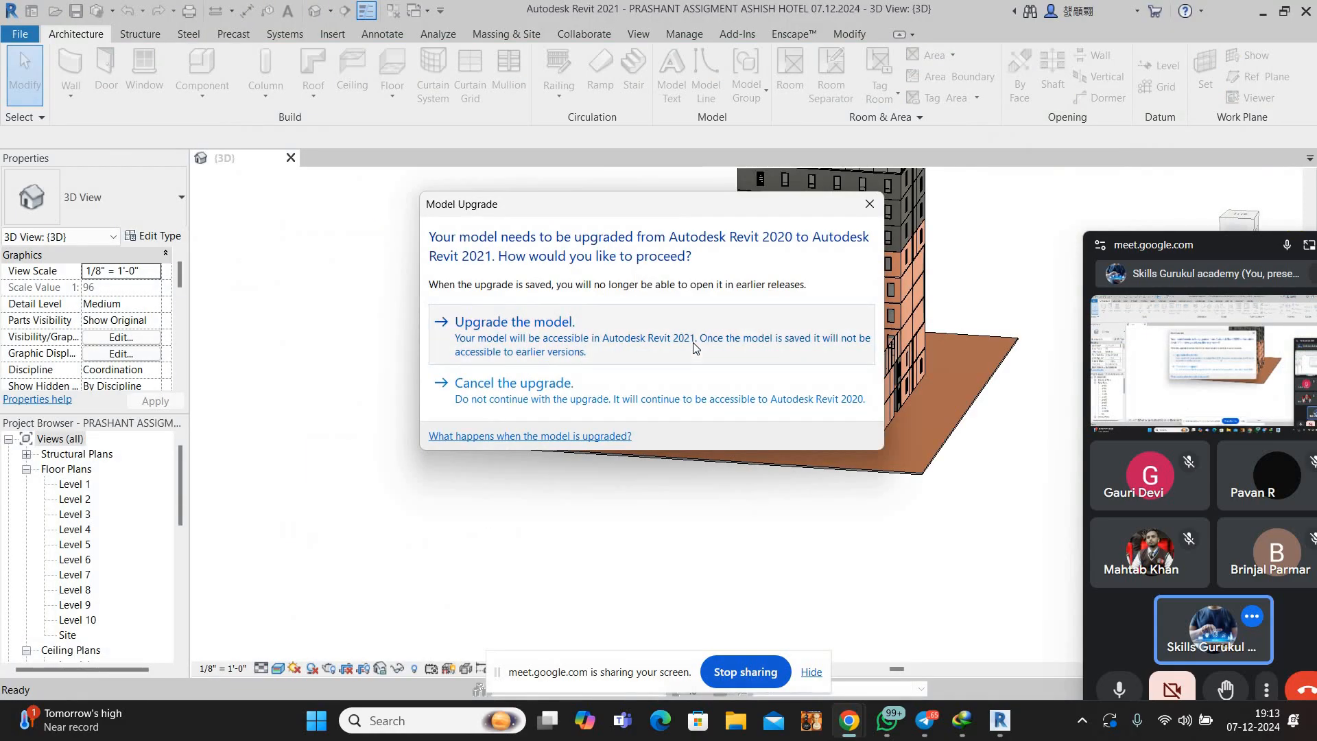
left_click(694, 347)
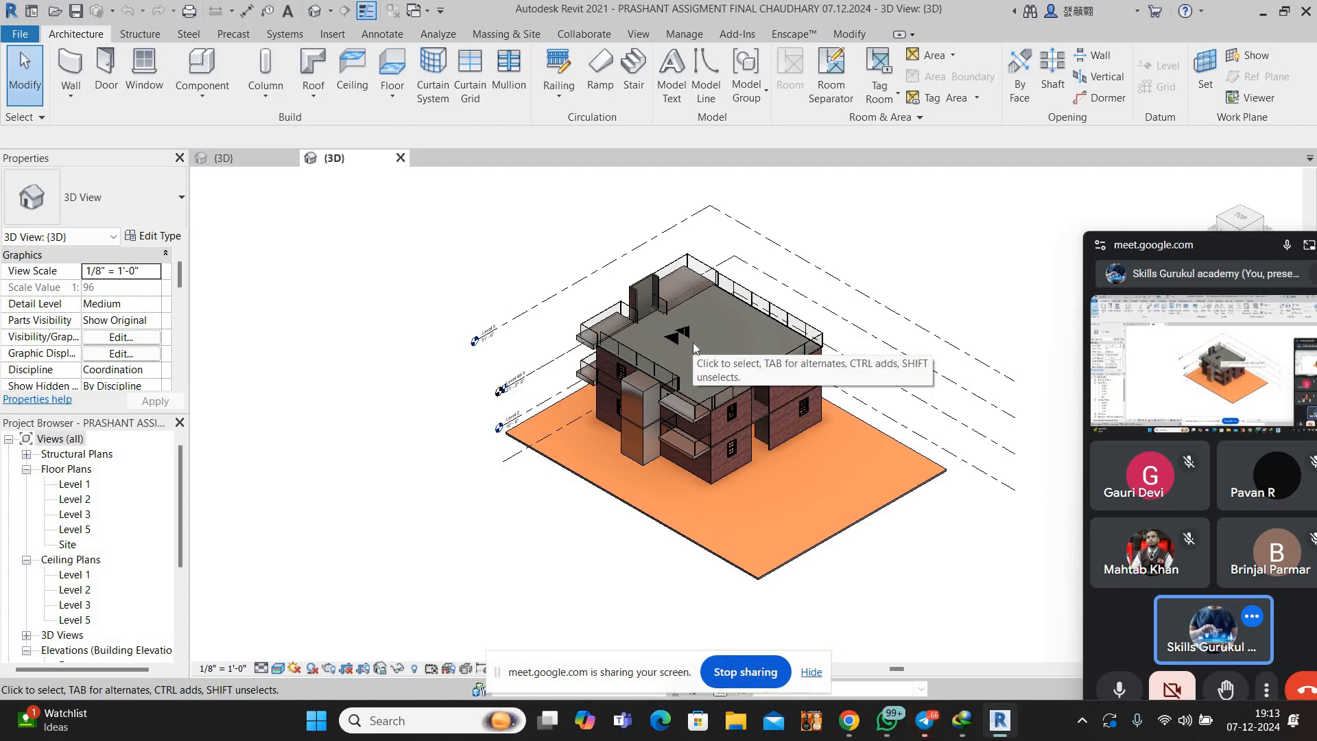
Examine the two-storey brick house from several sides in the 3D view, including its balconies and columns
scroll(656, 446, "up", 5)
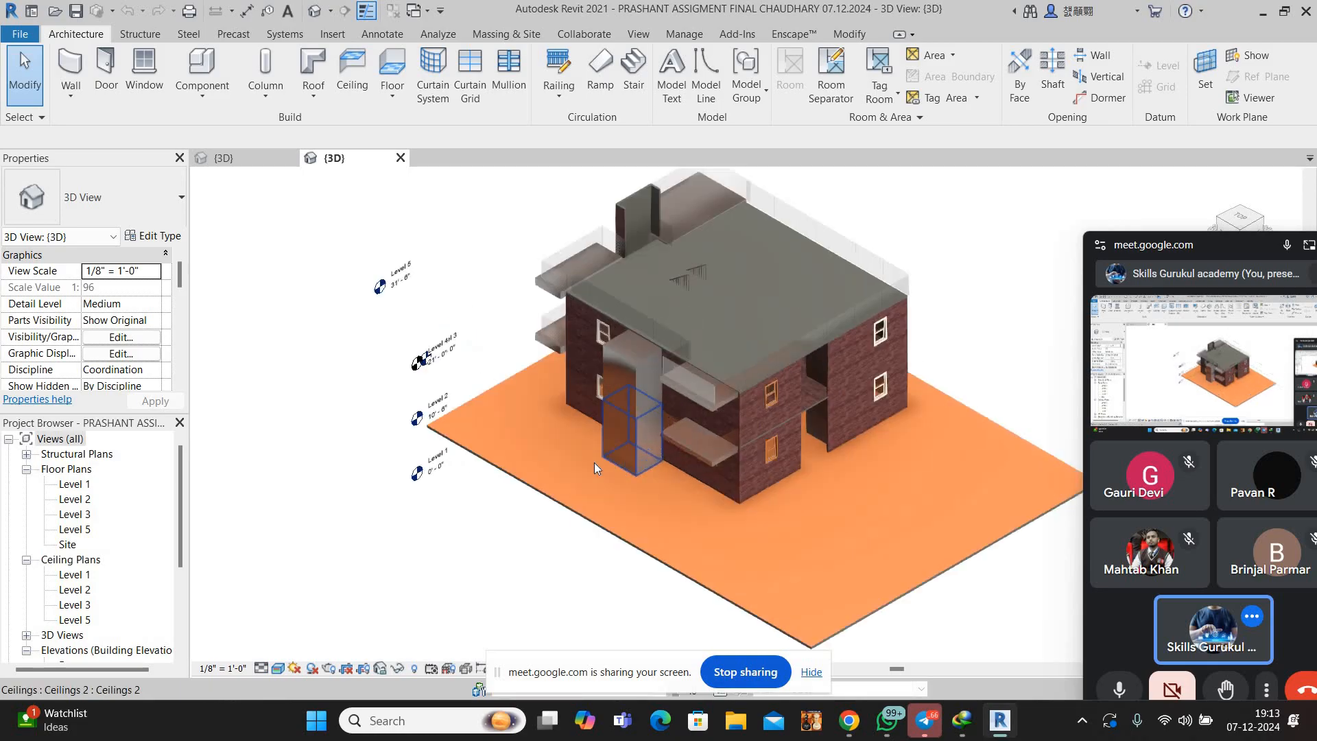
middle_click_drag(814, 391, 822, 380, "shift")
scroll(822, 379, "down", 2)
middle_click_drag(851, 573, 883, 603, "shift")
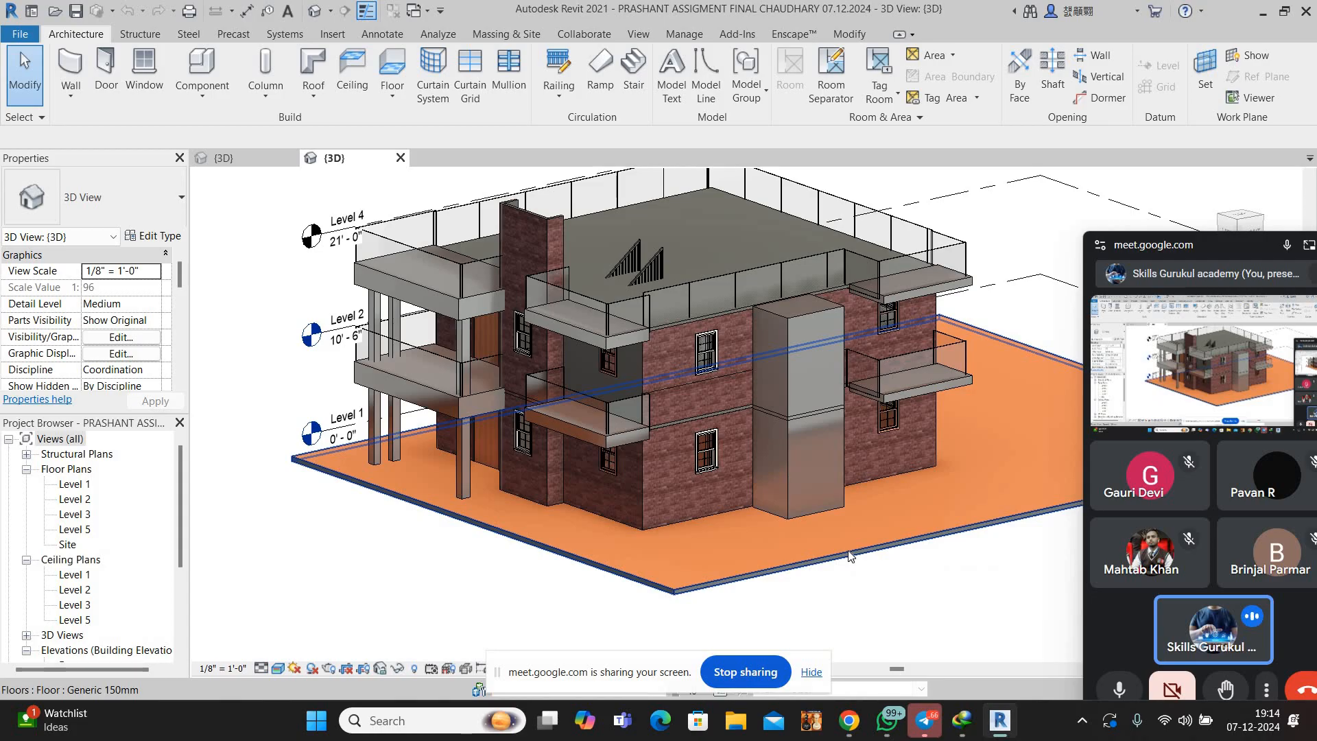
Return to Google Meet, admit the new waiting participant, and bring the email back with the call window moved aside
left_click(849, 720)
left_click(734, 631)
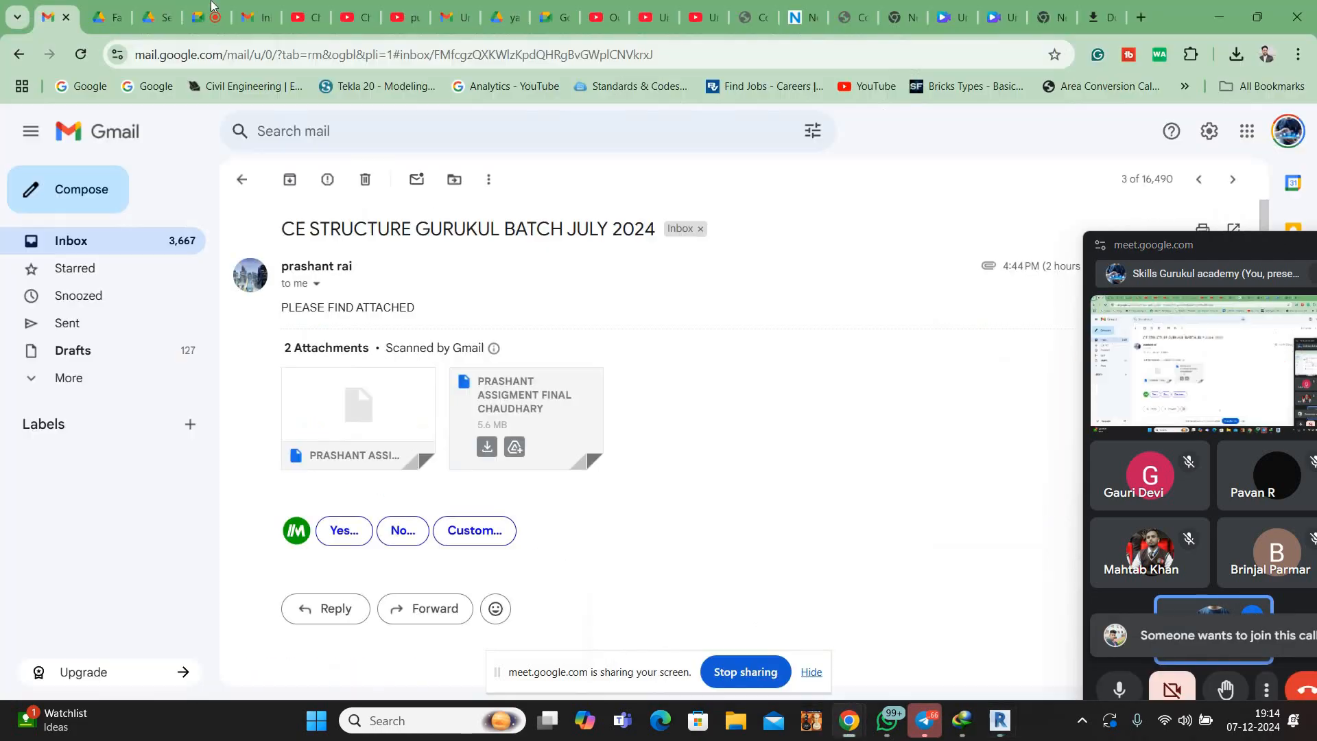
left_click(1203, 626)
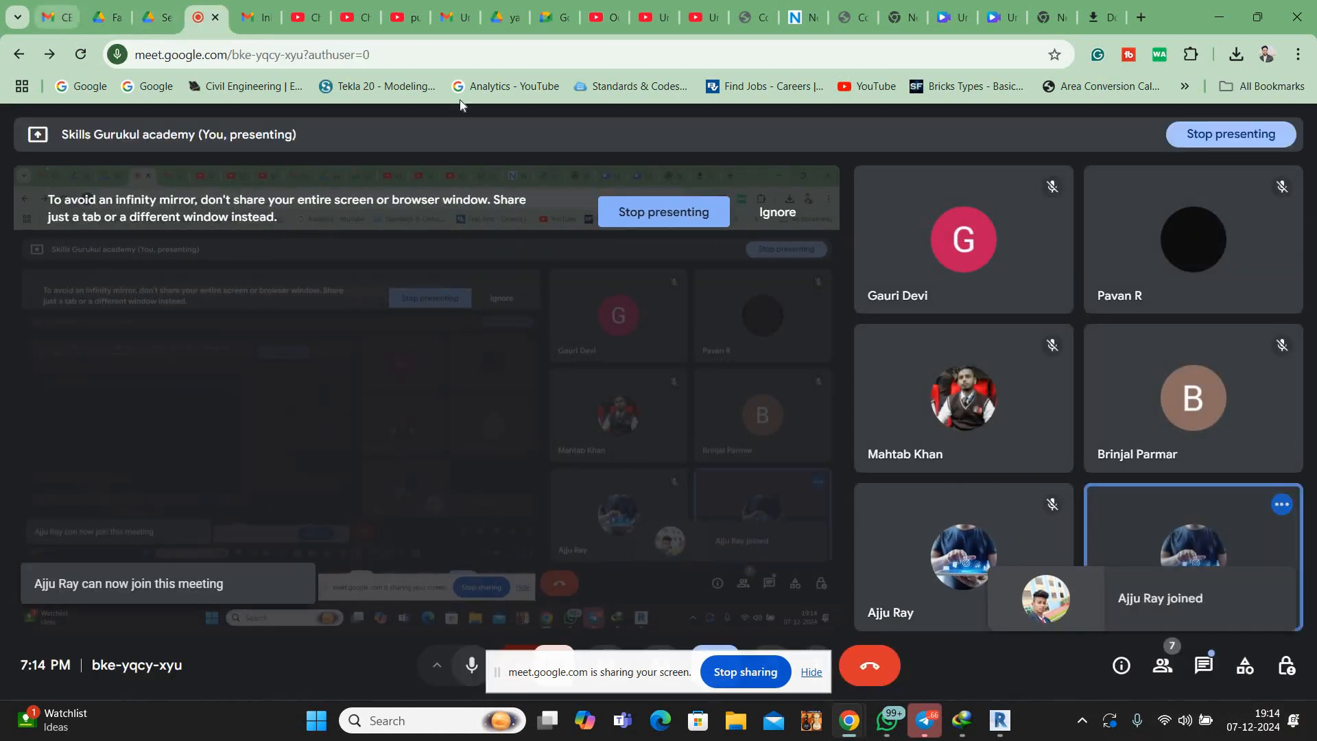
left_click(54, 12)
left_click_drag(679, 139, 1258, 187)
Switch to the house model in Revit and examine its brick walls, windows and balconies up close
key("alt+Tab")
scroll(727, 508, "up", 5)
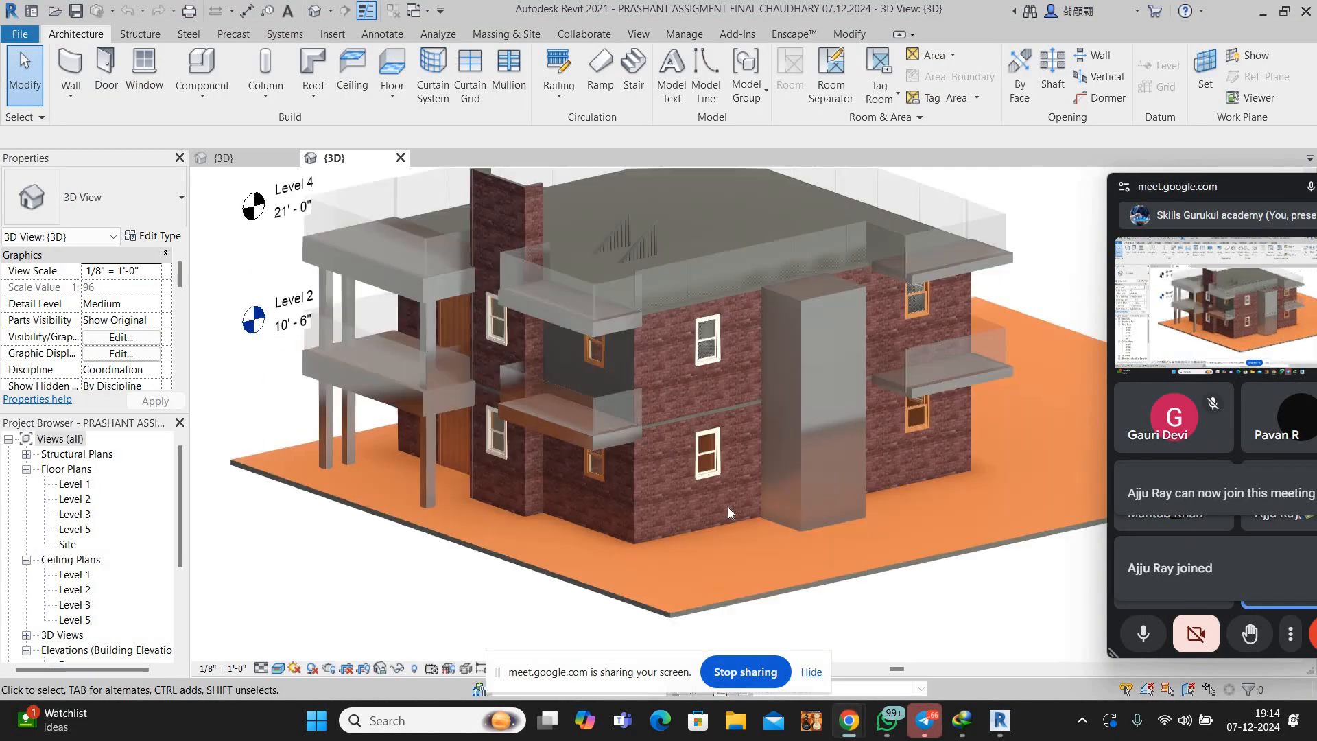
middle_click_drag(733, 515, 731, 534)
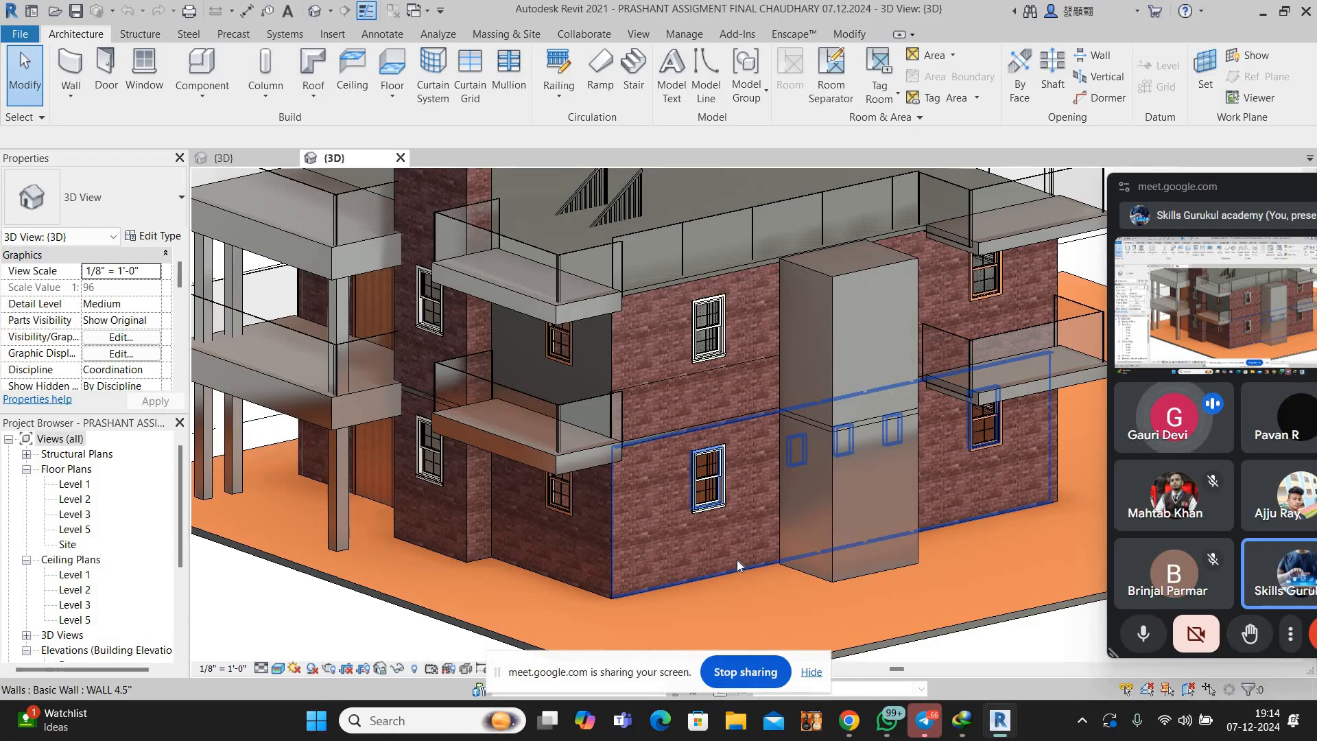
scroll(737, 560, "down", 1)
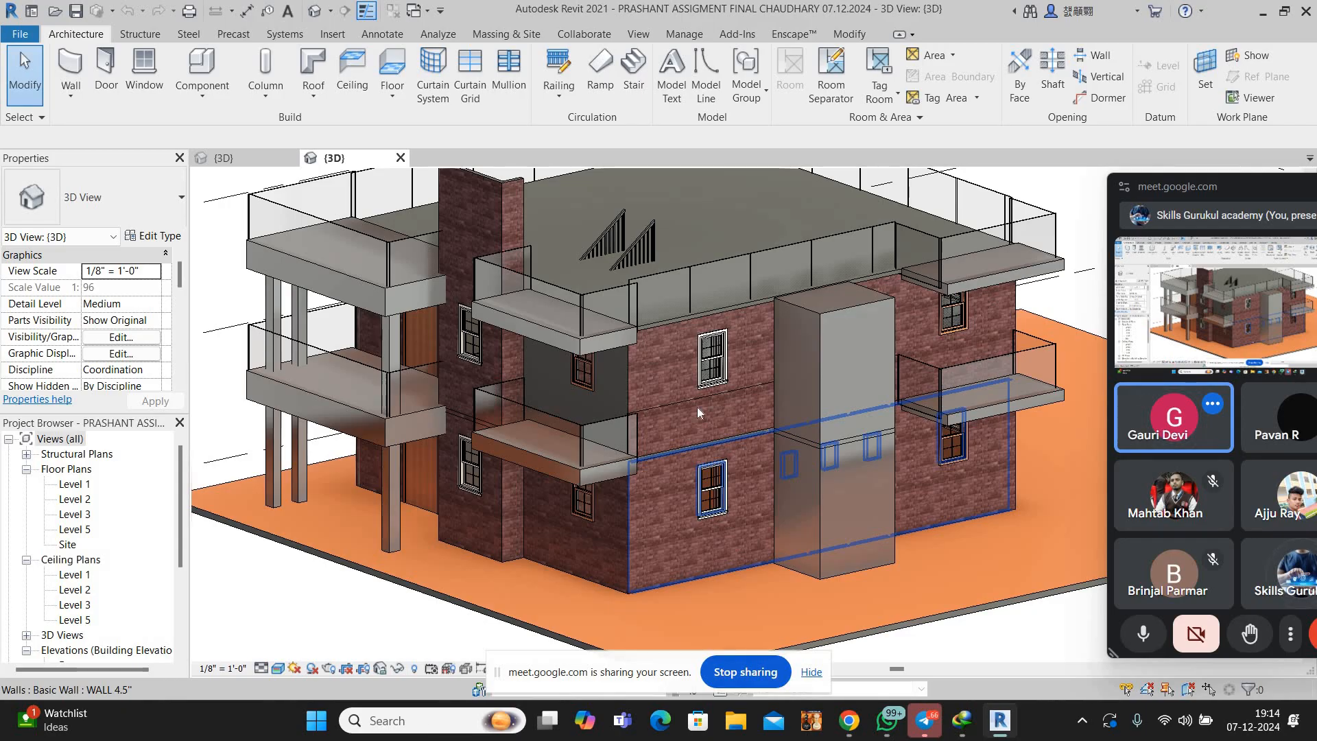
Apply the Wood - Stained material to the upper corner balcony slab's extrusion and finish the in-place model
left_click(567, 347)
scroll(594, 422, "up", 4)
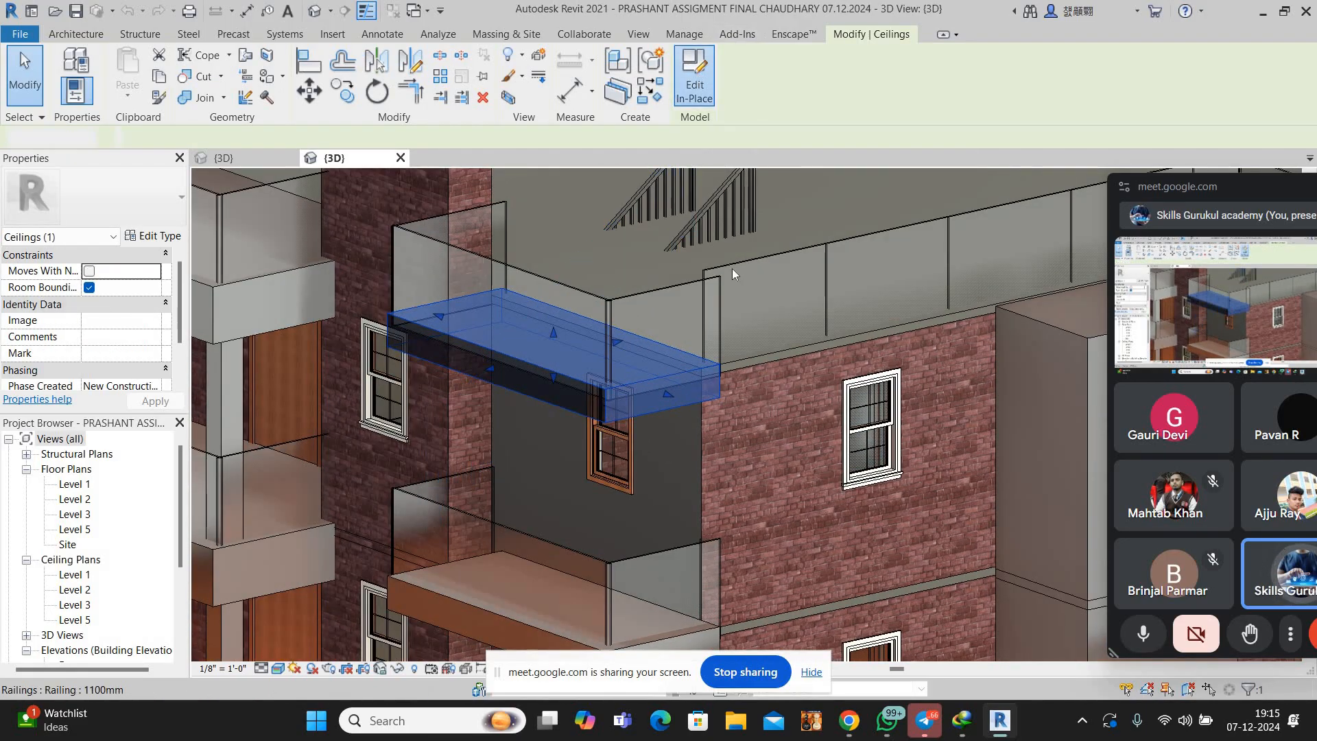
left_click(662, 409)
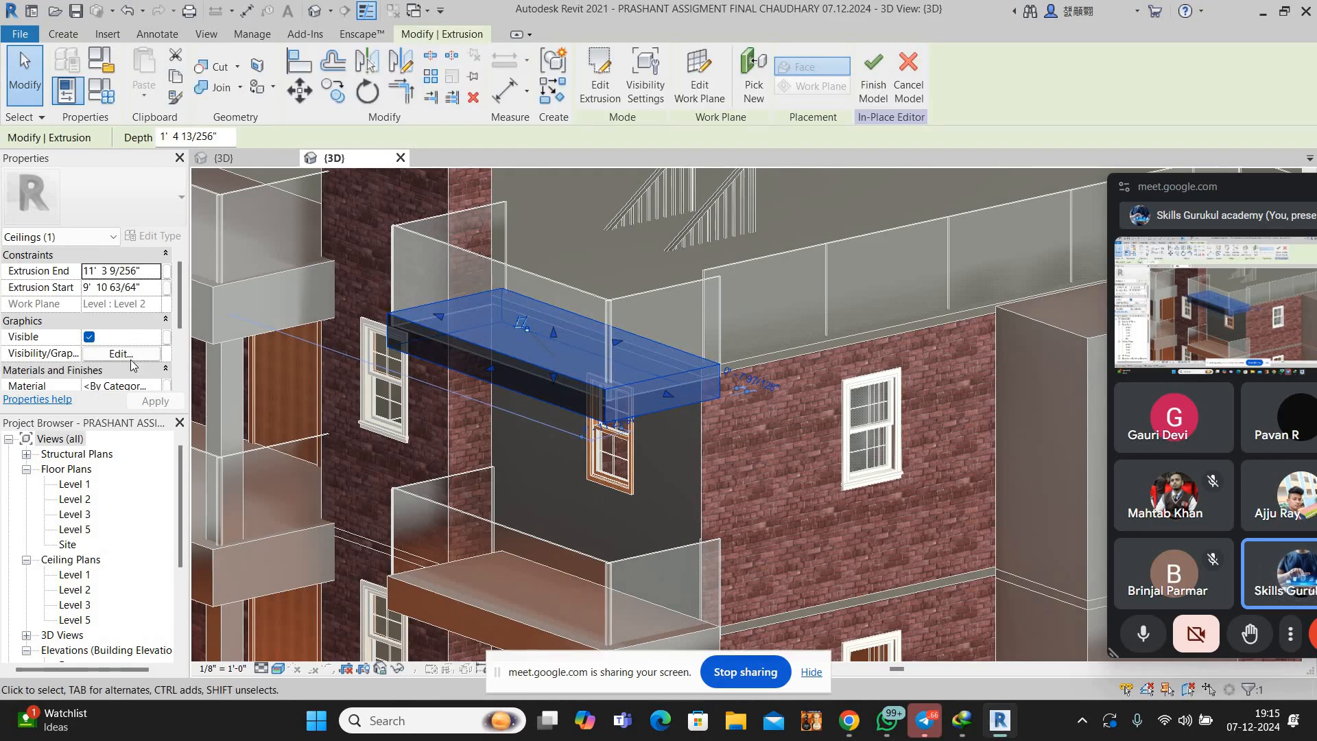
scroll(158, 361, "down", 1)
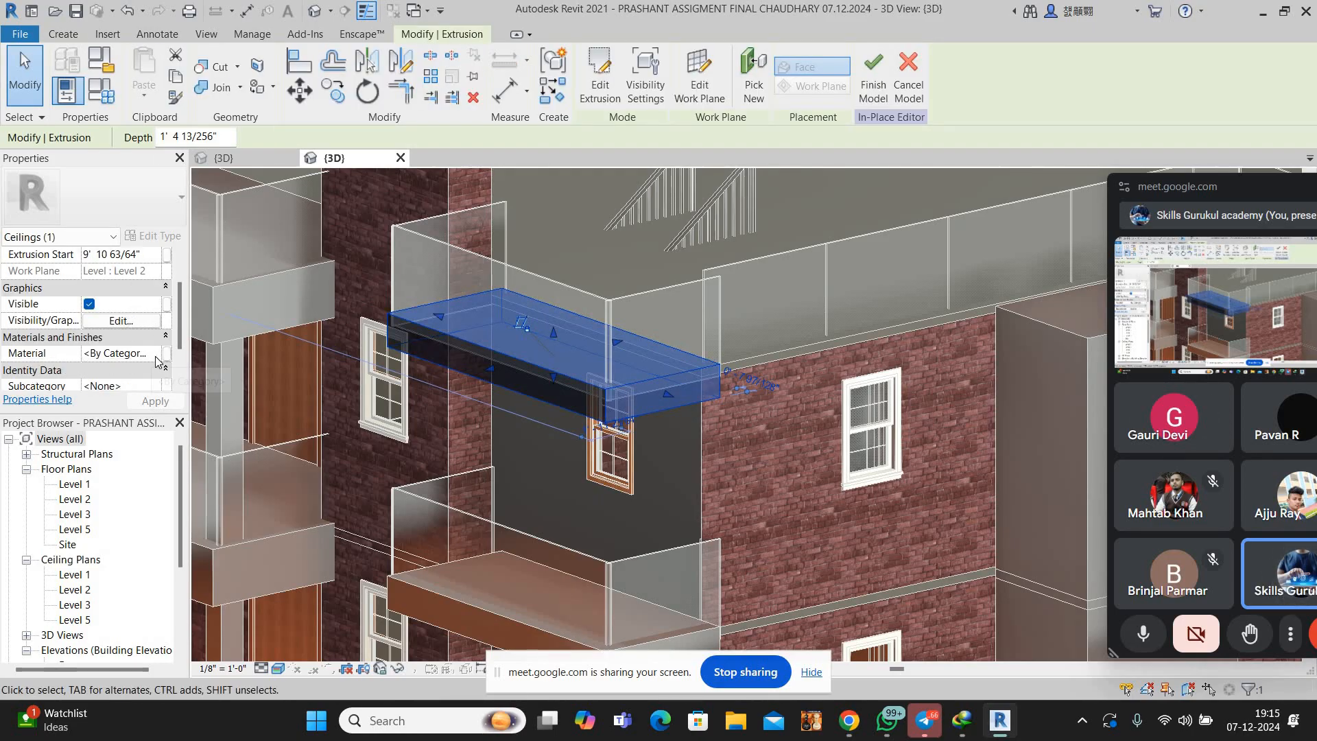
left_click(155, 354)
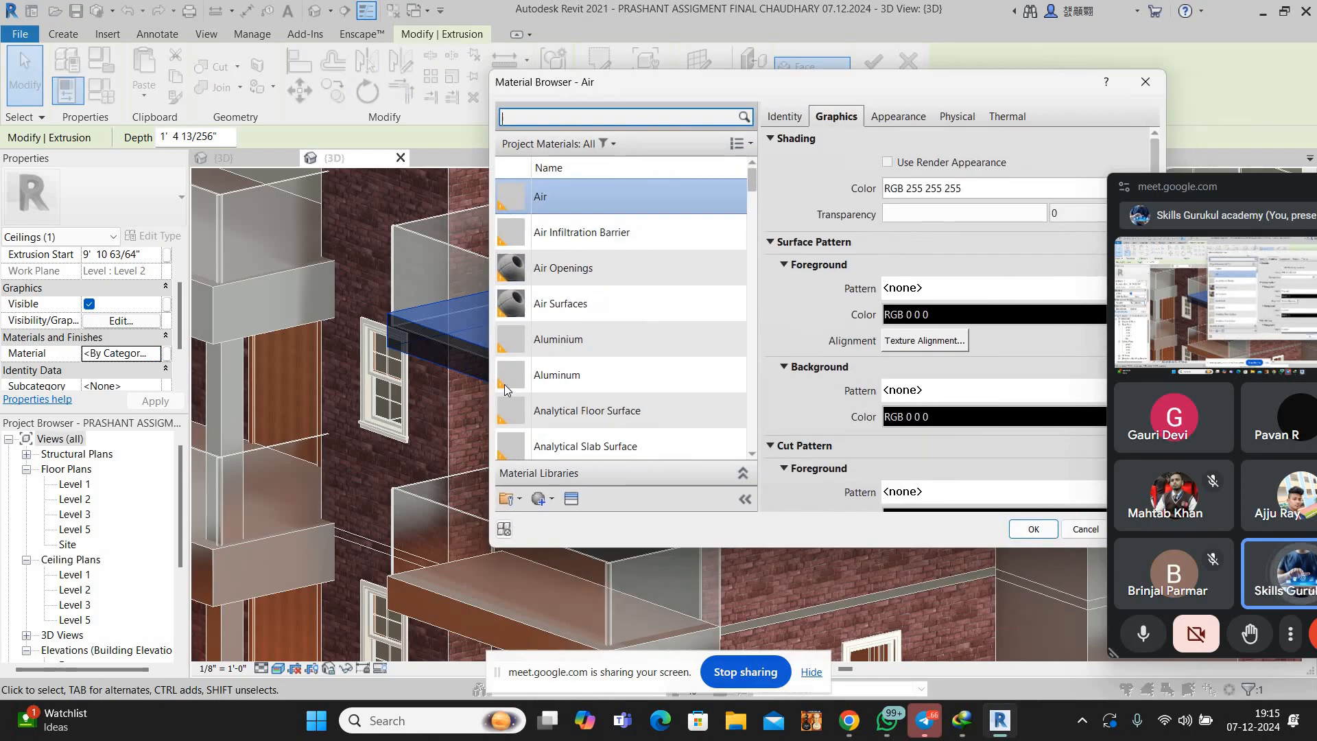
scroll(504, 385, "down", 10)
scroll(504, 384, "down", 15)
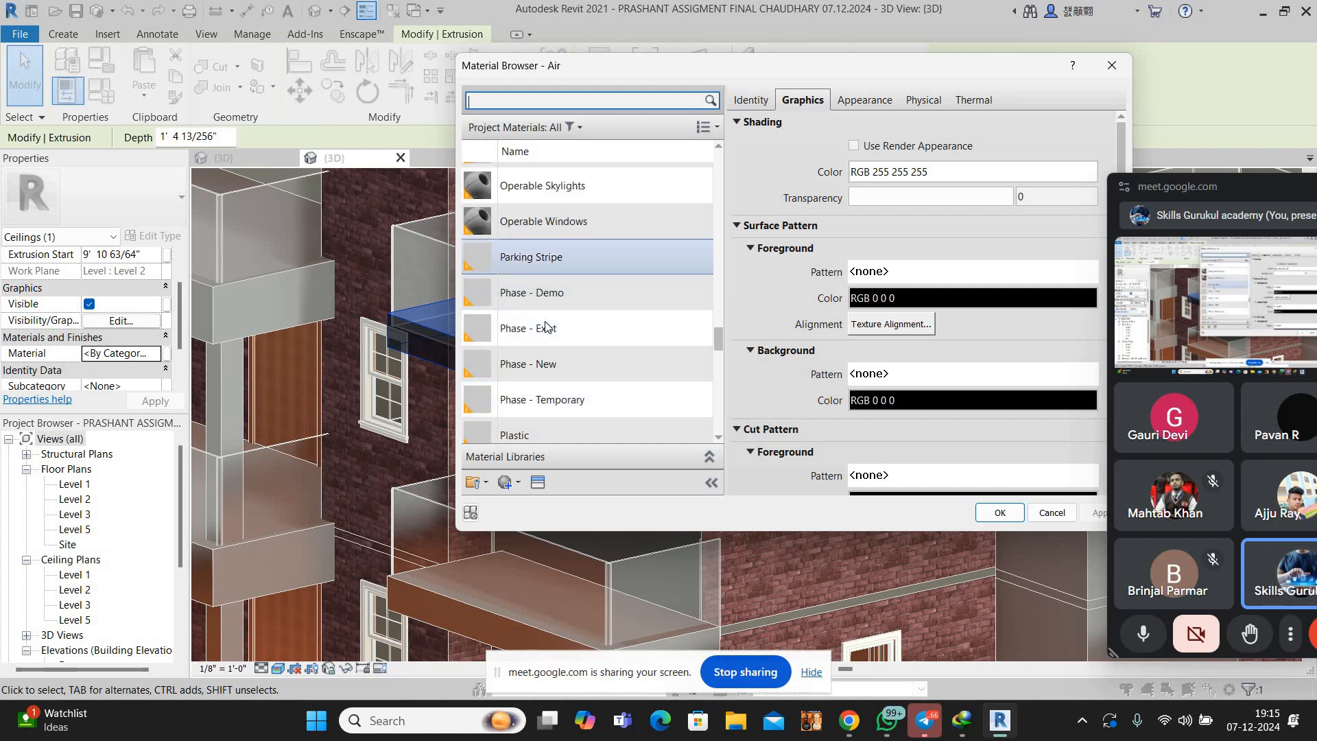
scroll(538, 343, "down", 12)
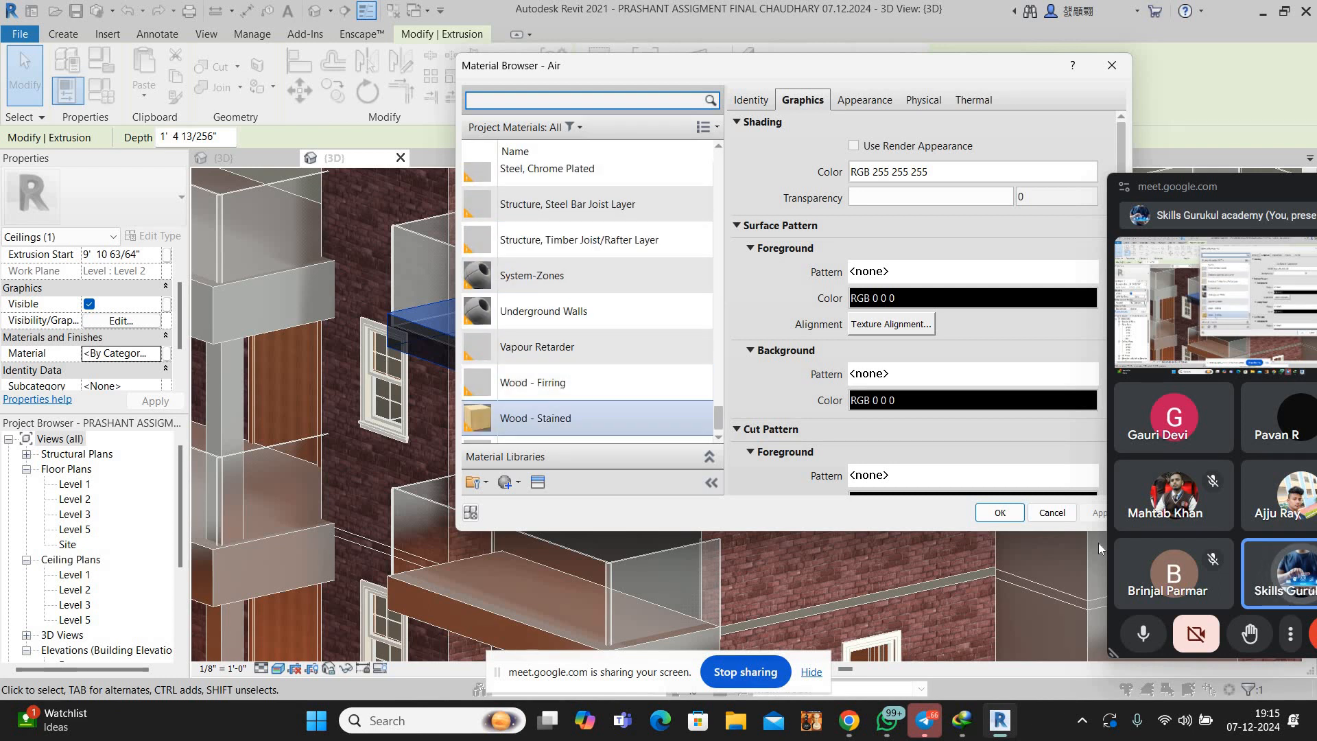
left_click(548, 420)
left_click(999, 512)
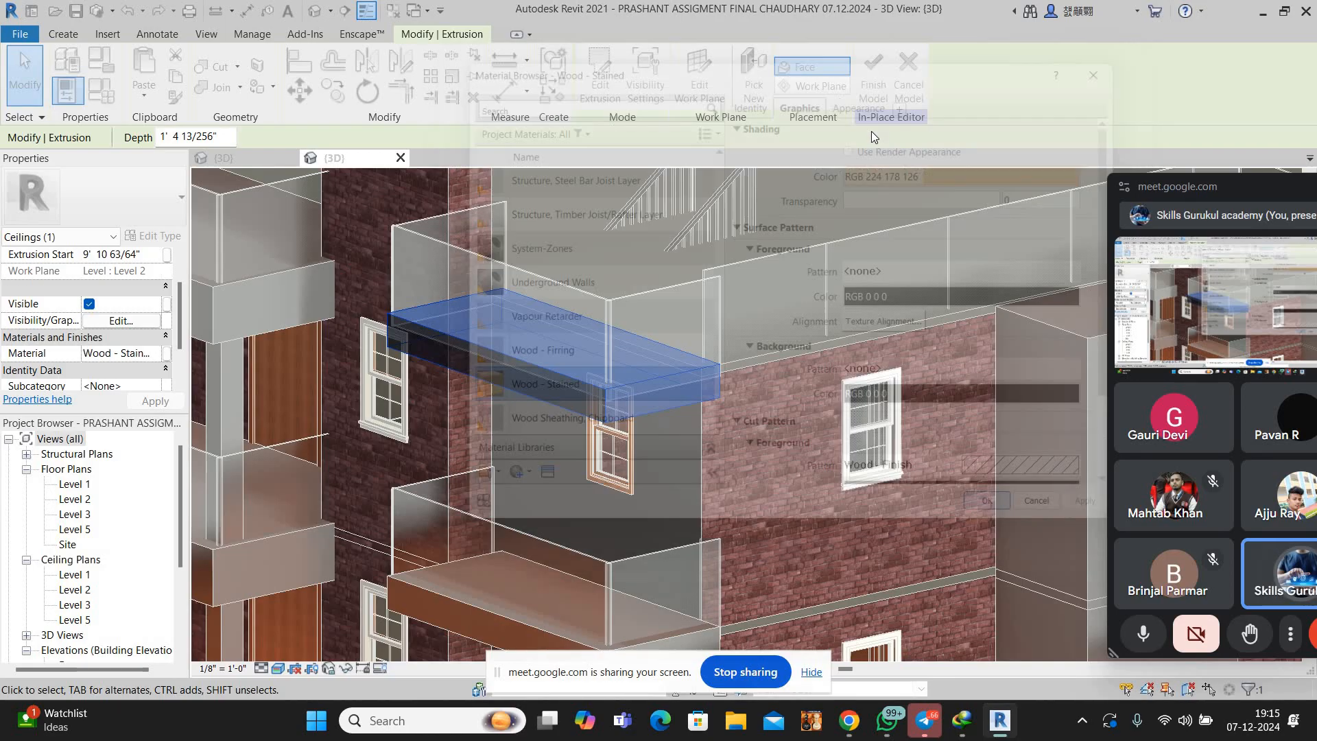
left_click(873, 81)
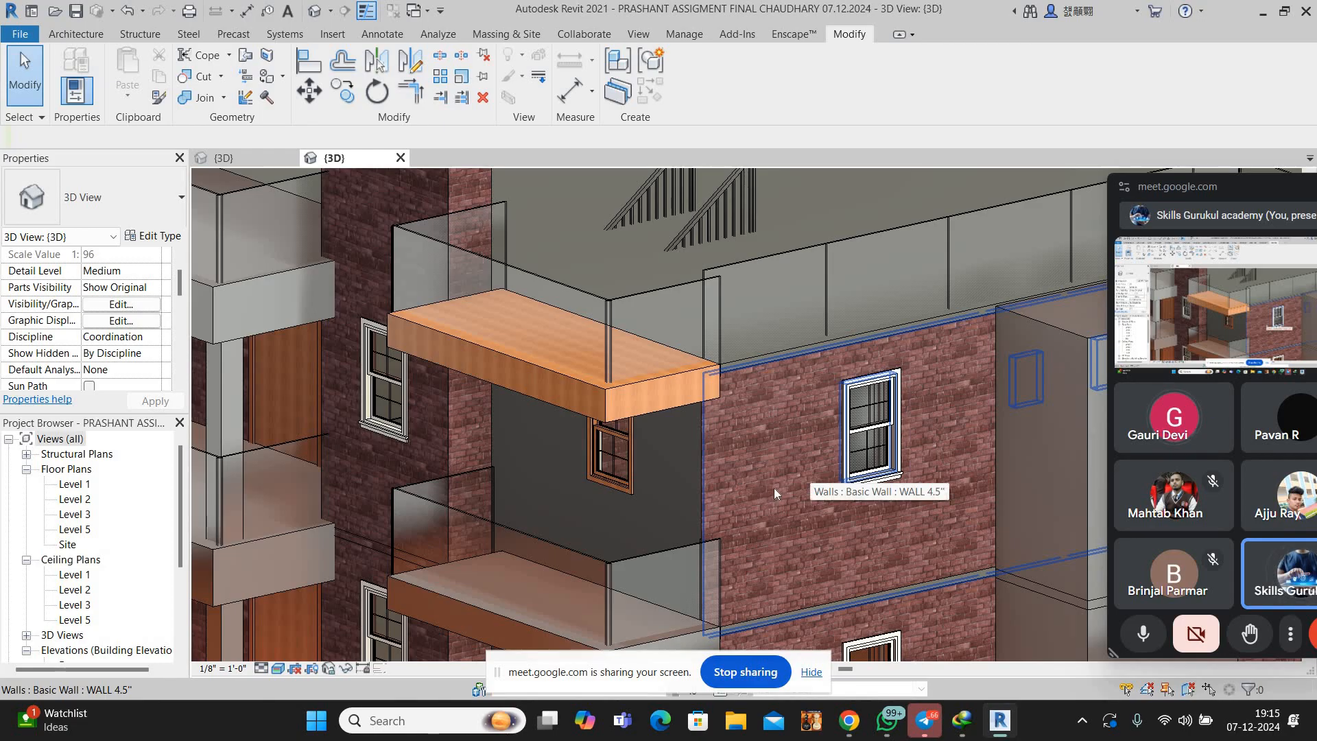
Open the Level 1 floor plan and delete the existing straight staircase inside the house
scroll(741, 480, "down", 2)
scroll(619, 401, "down", 2)
scroll(845, 525, "down", 3)
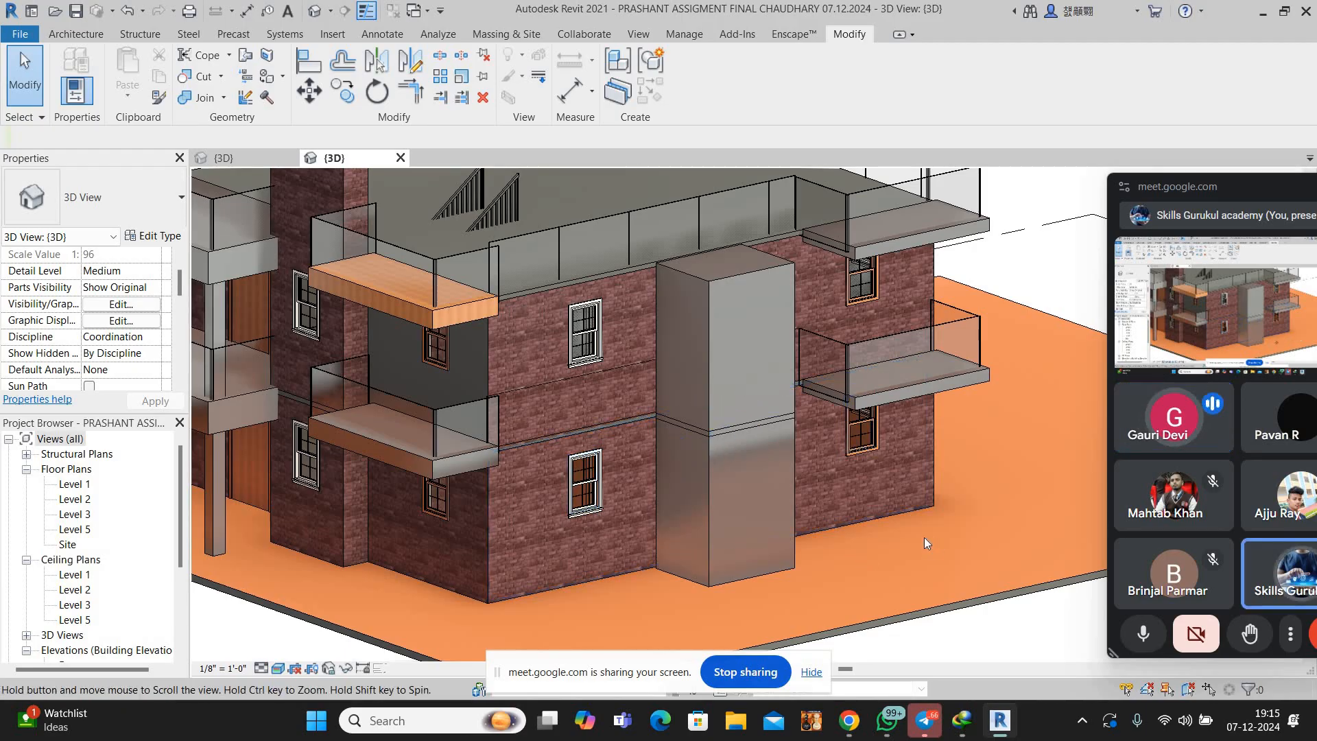
middle_click_drag(854, 554, 924, 537)
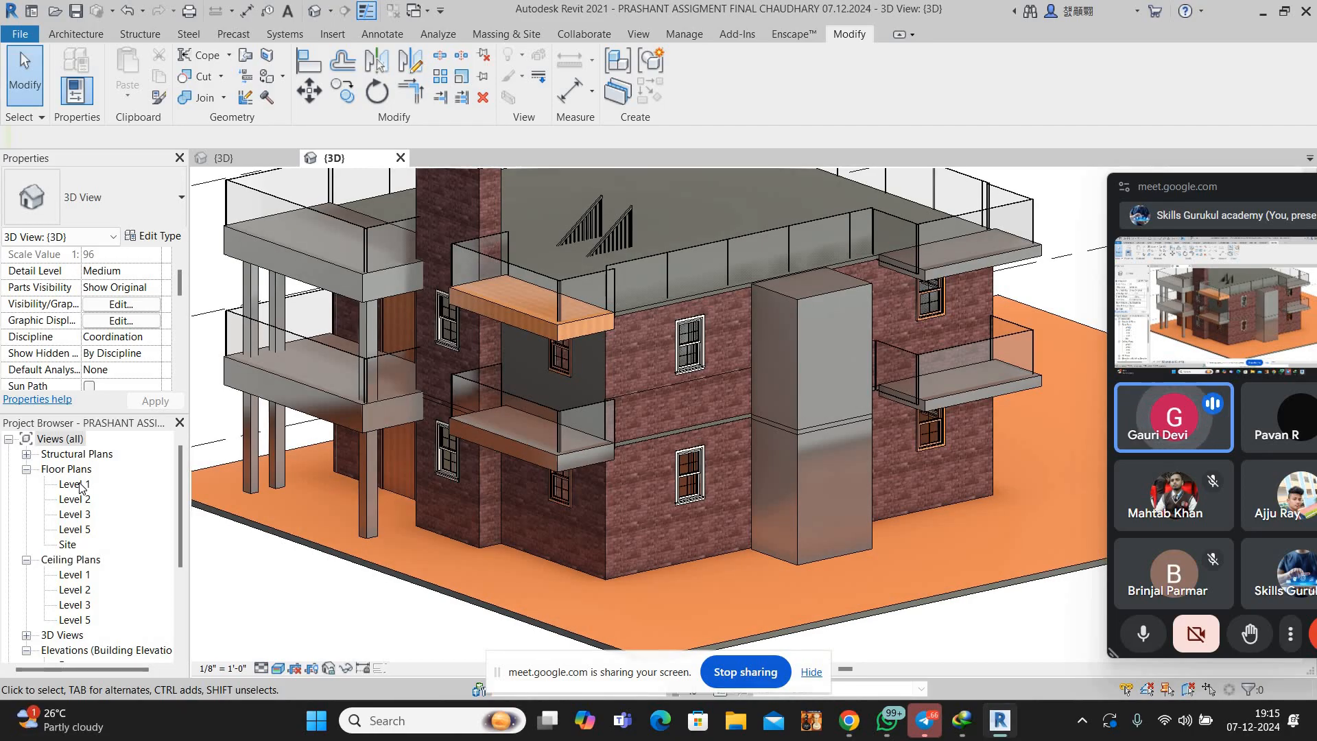
double_click(75, 484)
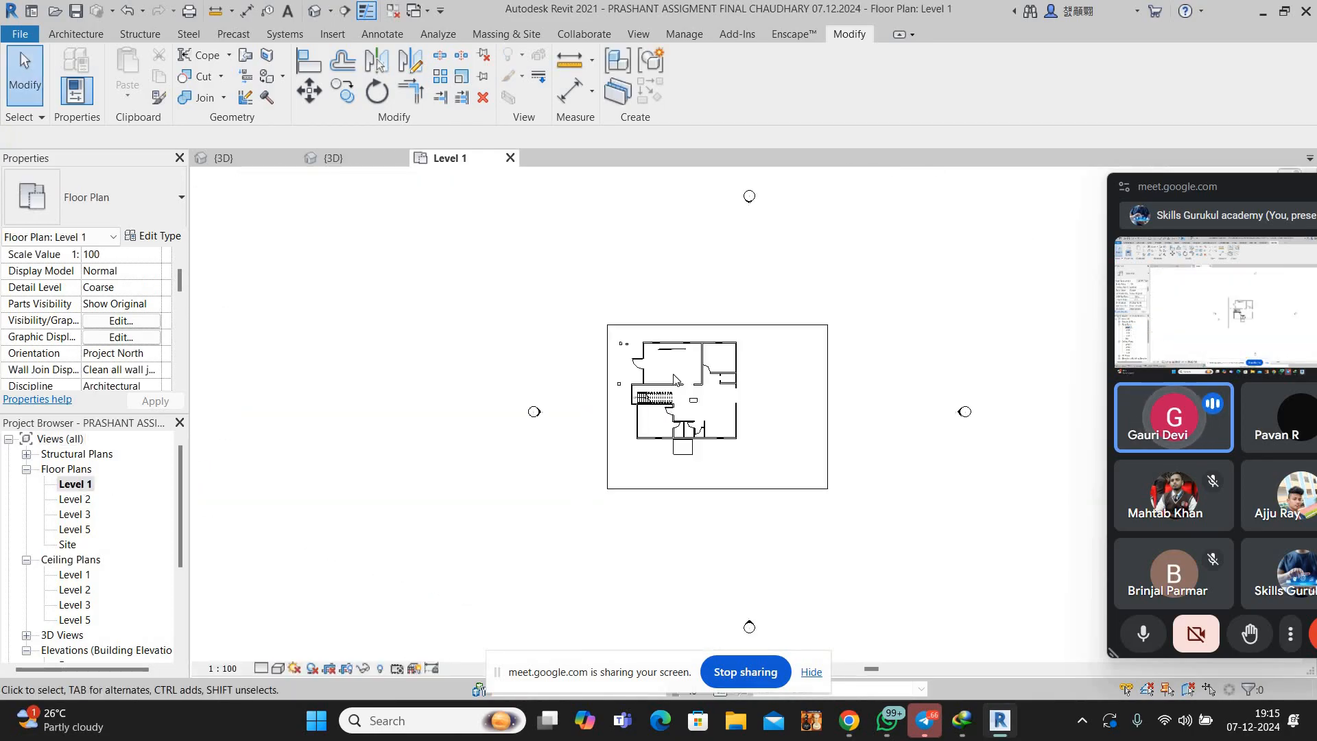
scroll(673, 421, "up", 6)
left_click(674, 422)
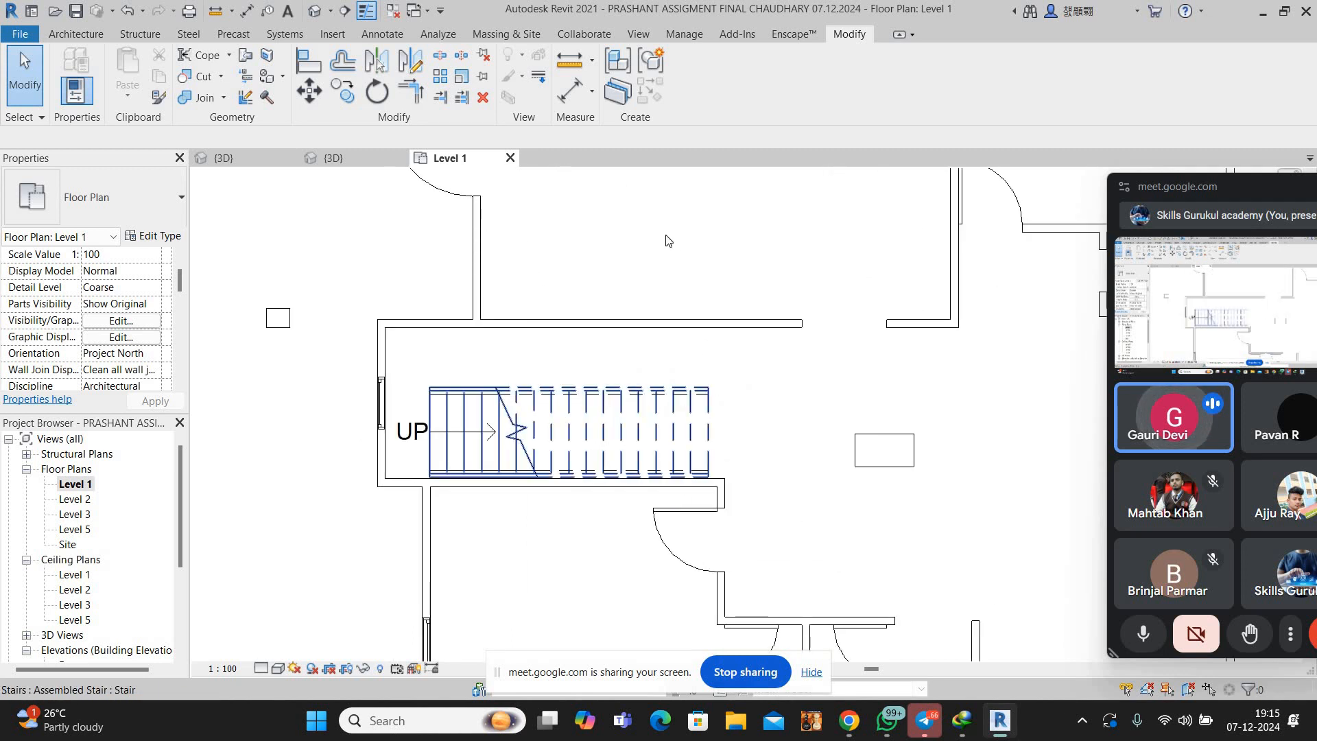
right_click(686, 410)
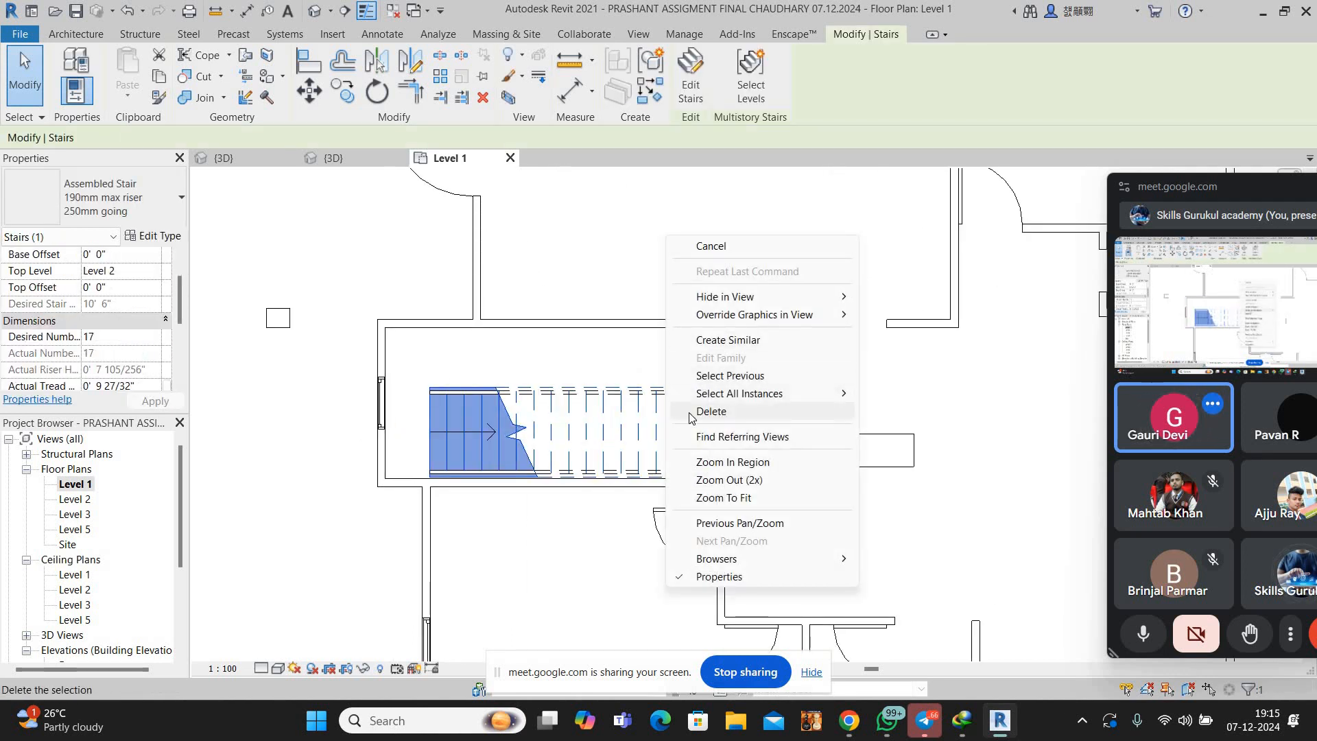
left_click(697, 409)
Start a sketched stair run in the open area west of the house and draw two vertical 10'-6" boundary lines 3'-0" apart
scroll(707, 407, "down", 3)
middle_click_drag(205, 349, 488, 335)
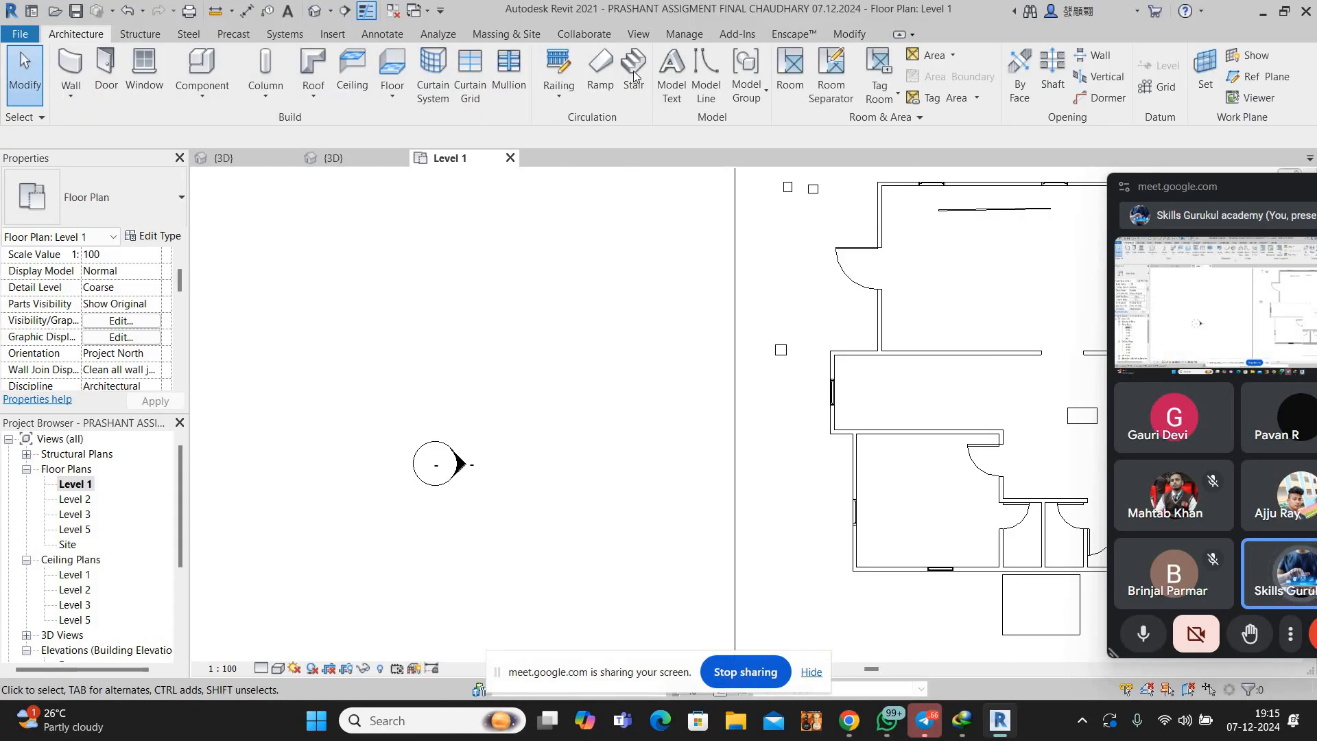
left_click(635, 76)
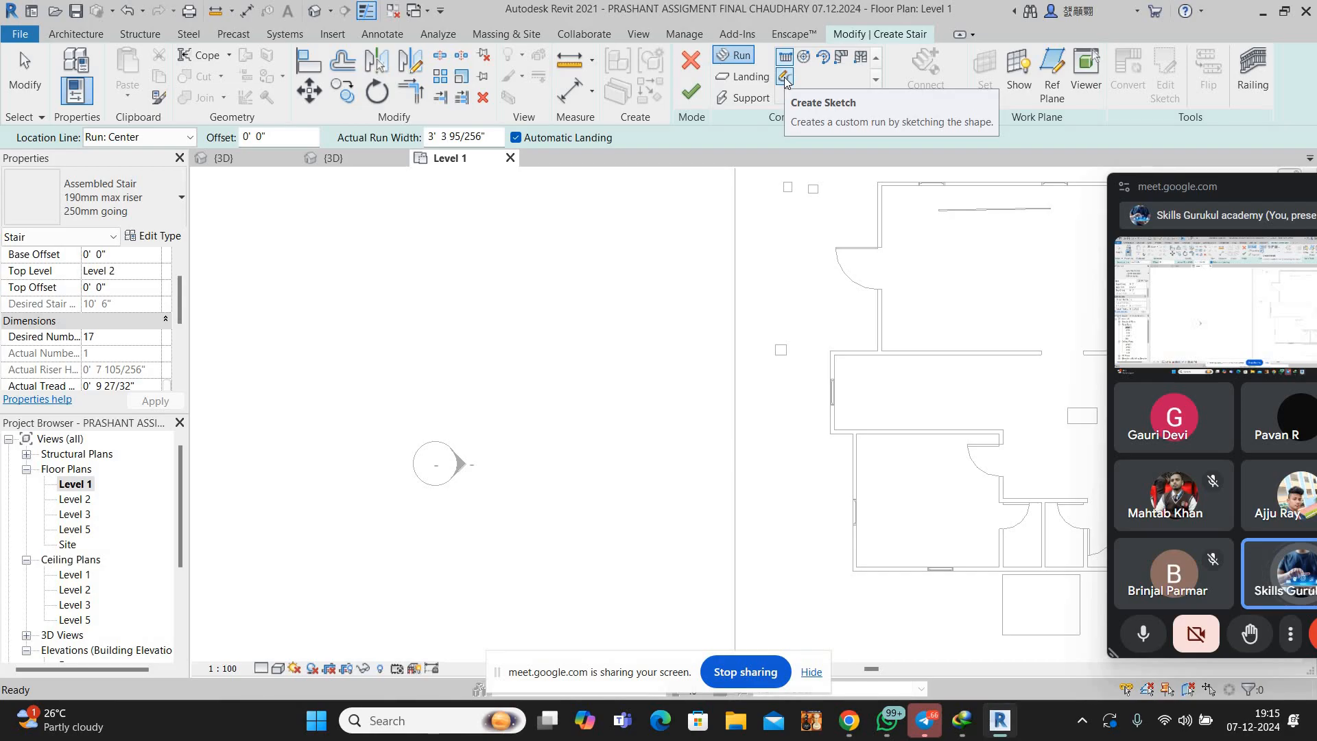
left_click(785, 79)
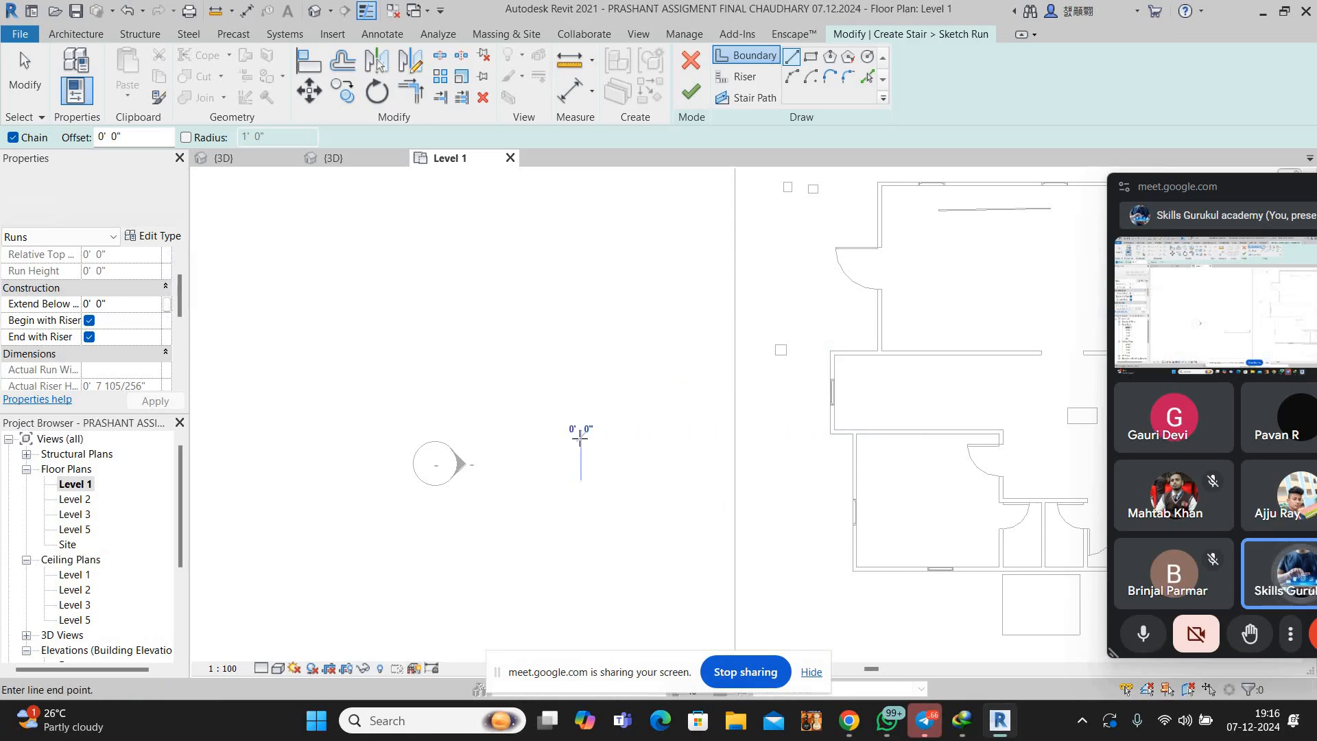
left_click(581, 487)
scroll(577, 444, "up", 2)
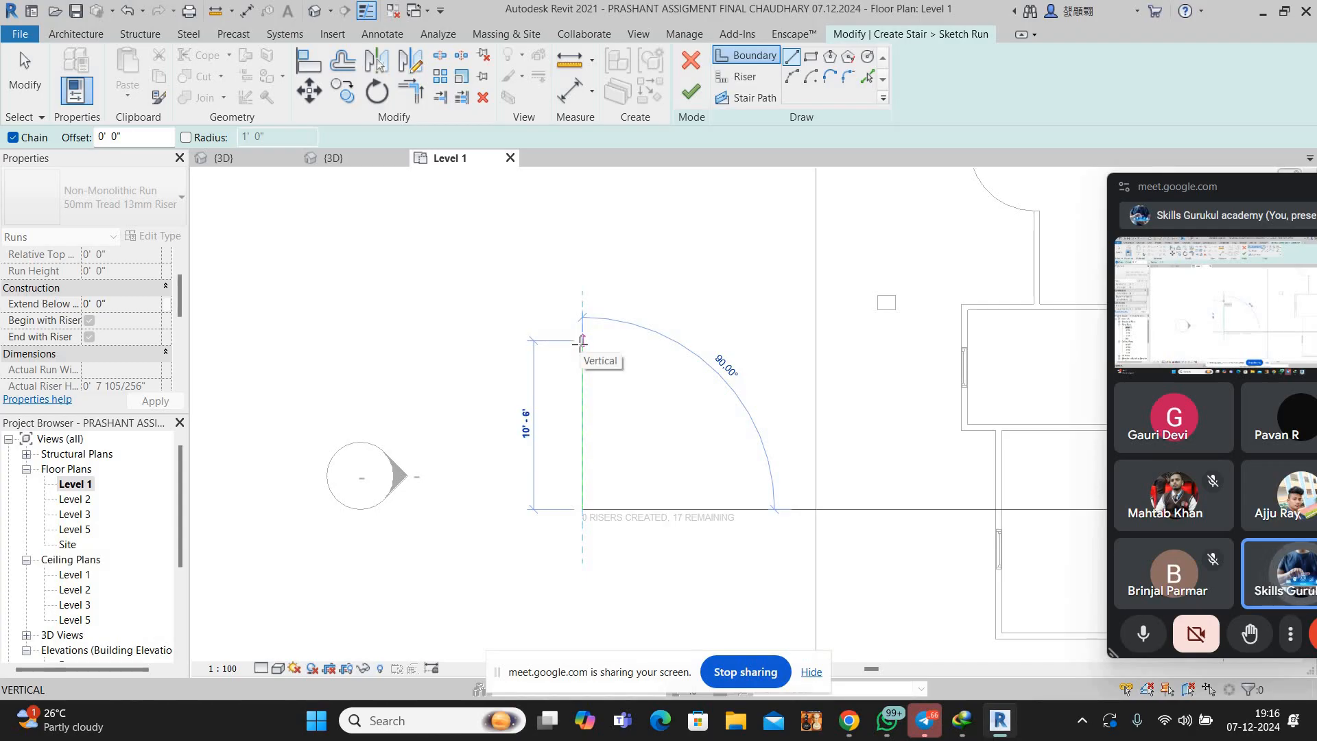
right_click(683, 292)
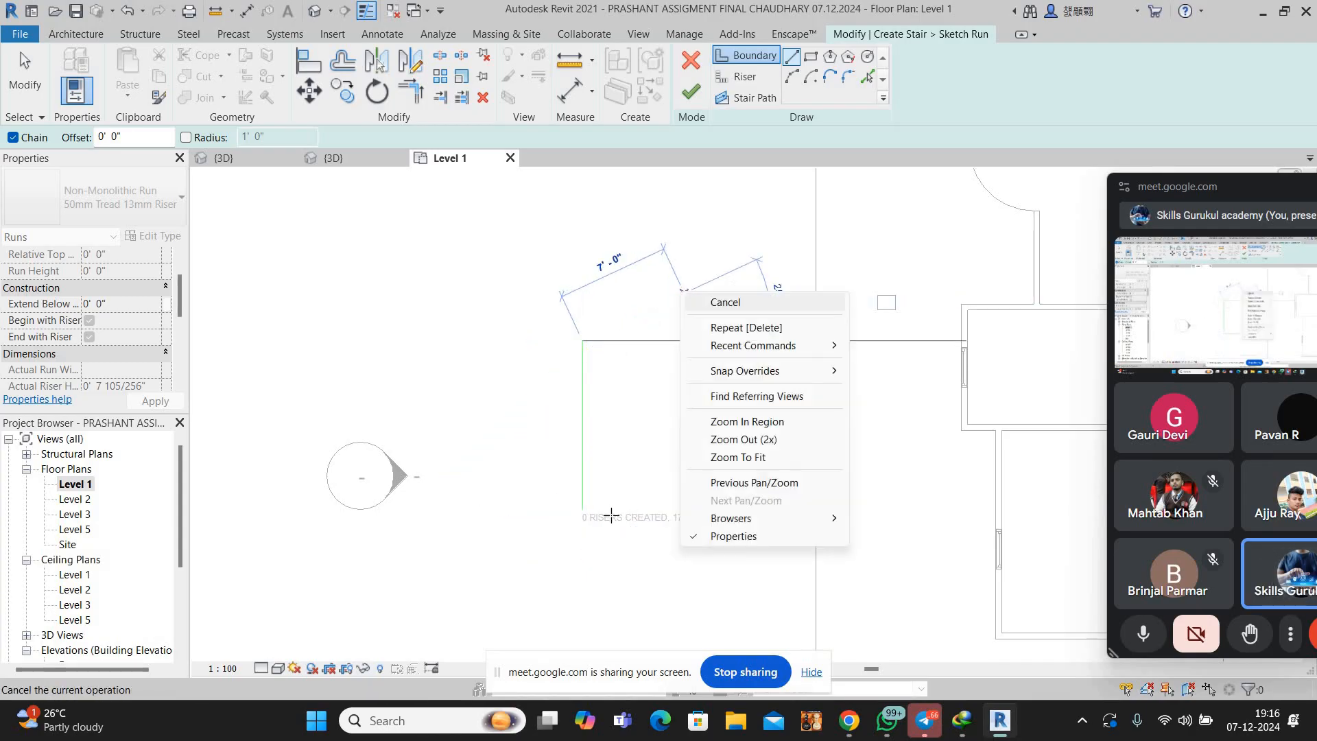
left_click(717, 302)
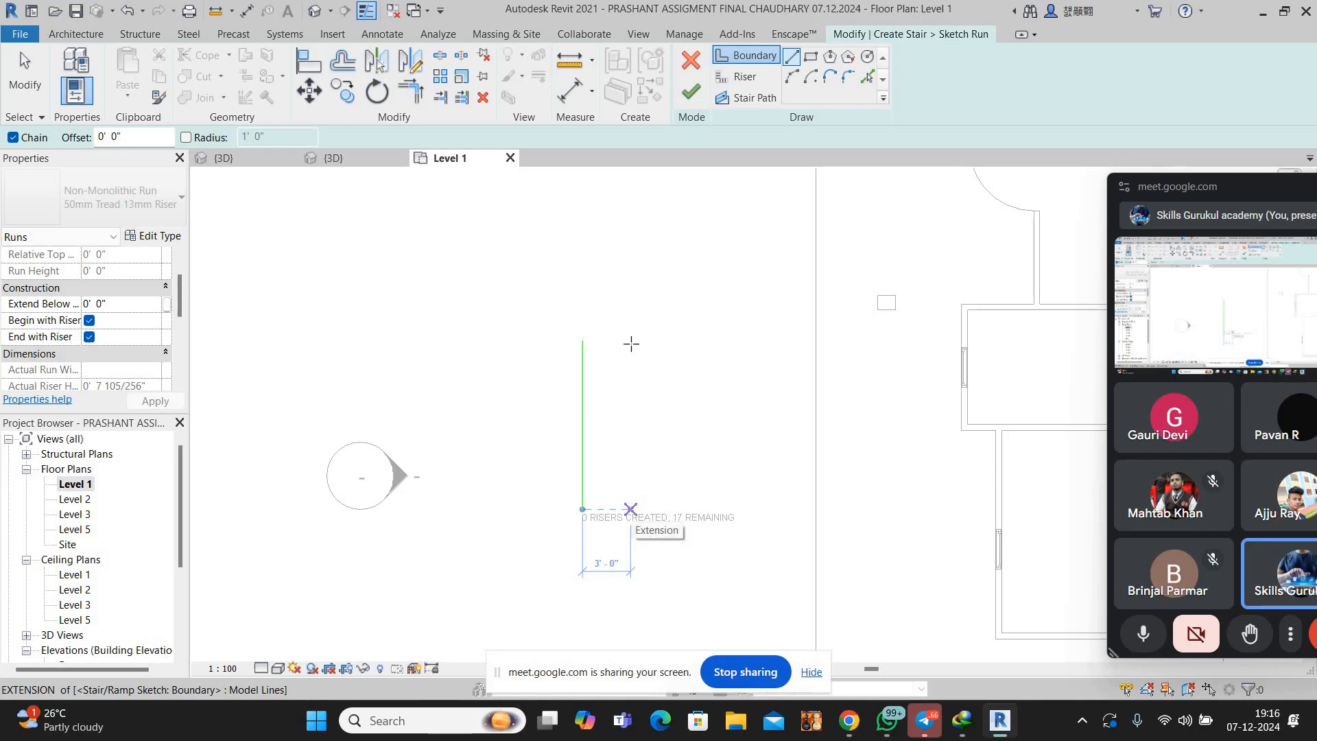
left_click(631, 509)
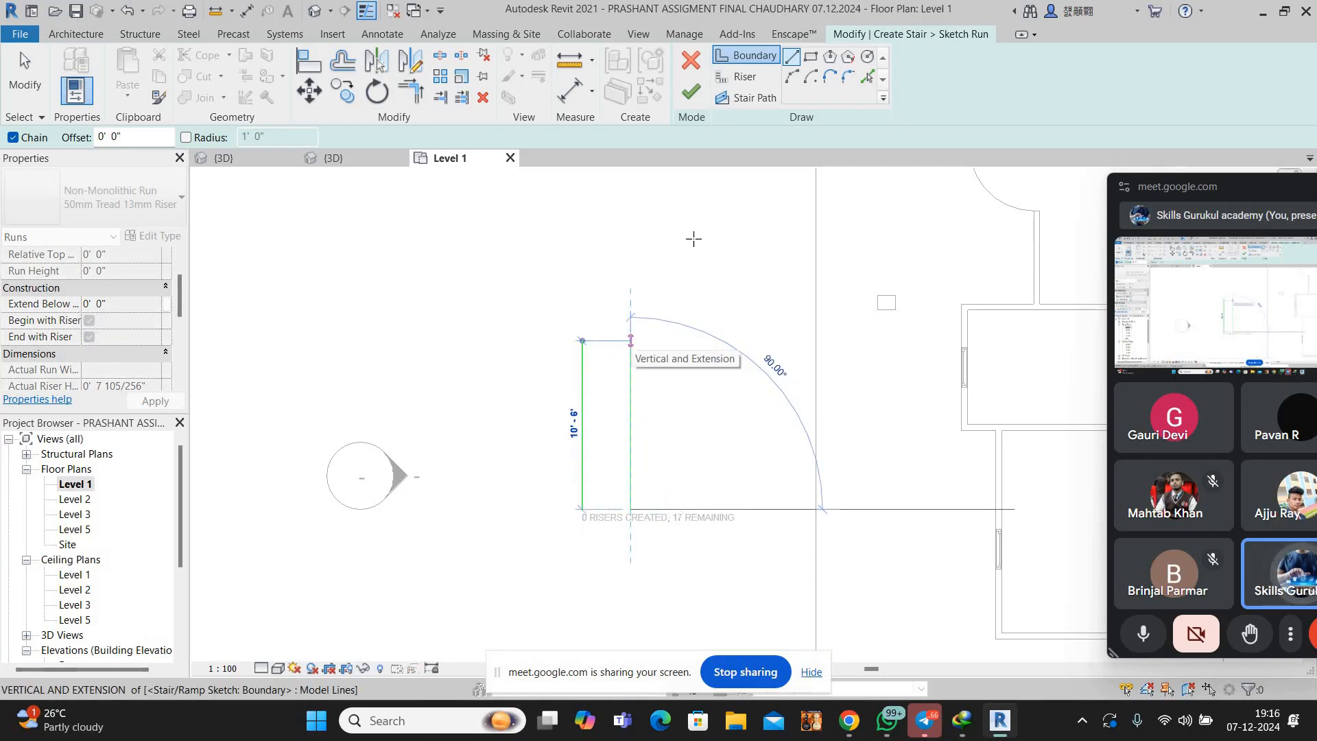
right_click(721, 247)
left_click(734, 250)
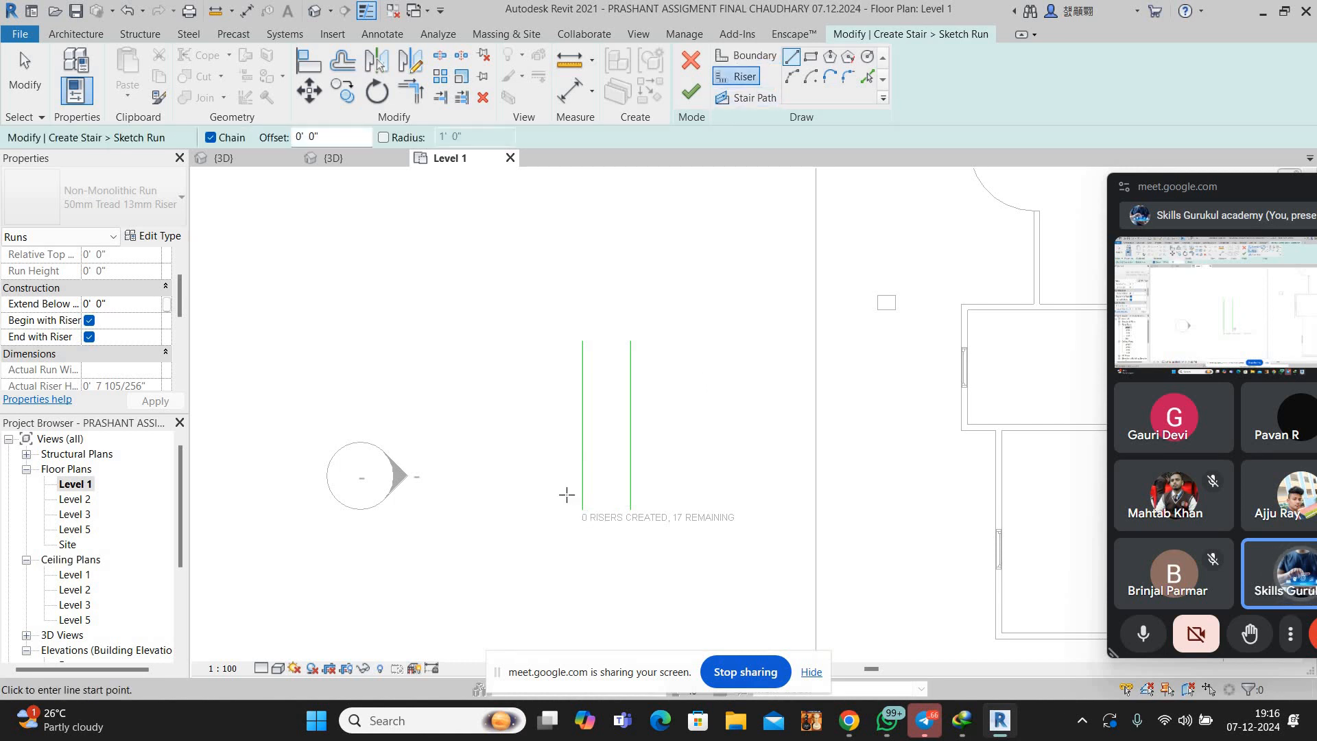
Draw the first 3'-0" riser line joining the lower ends of the two stair boundaries
scroll(567, 494, "up", 4)
left_click(665, 498)
right_click(749, 334)
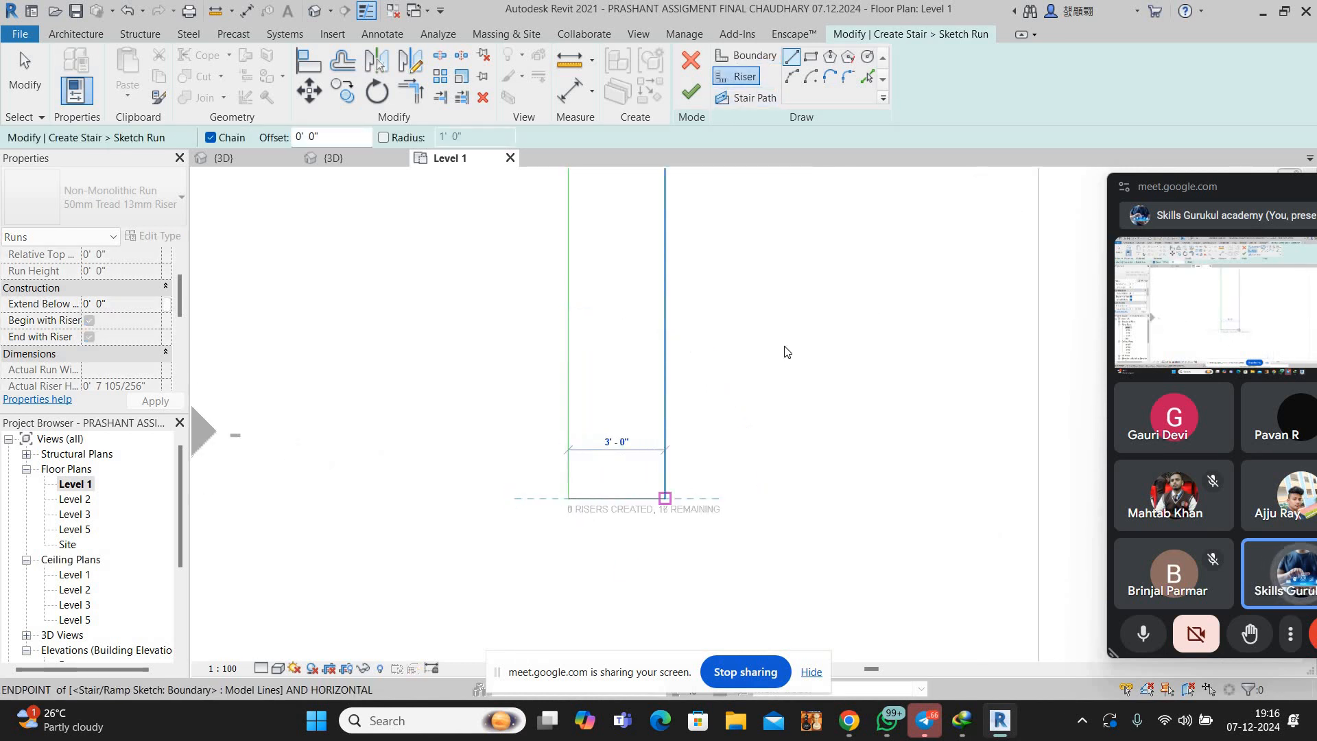
left_click(774, 344)
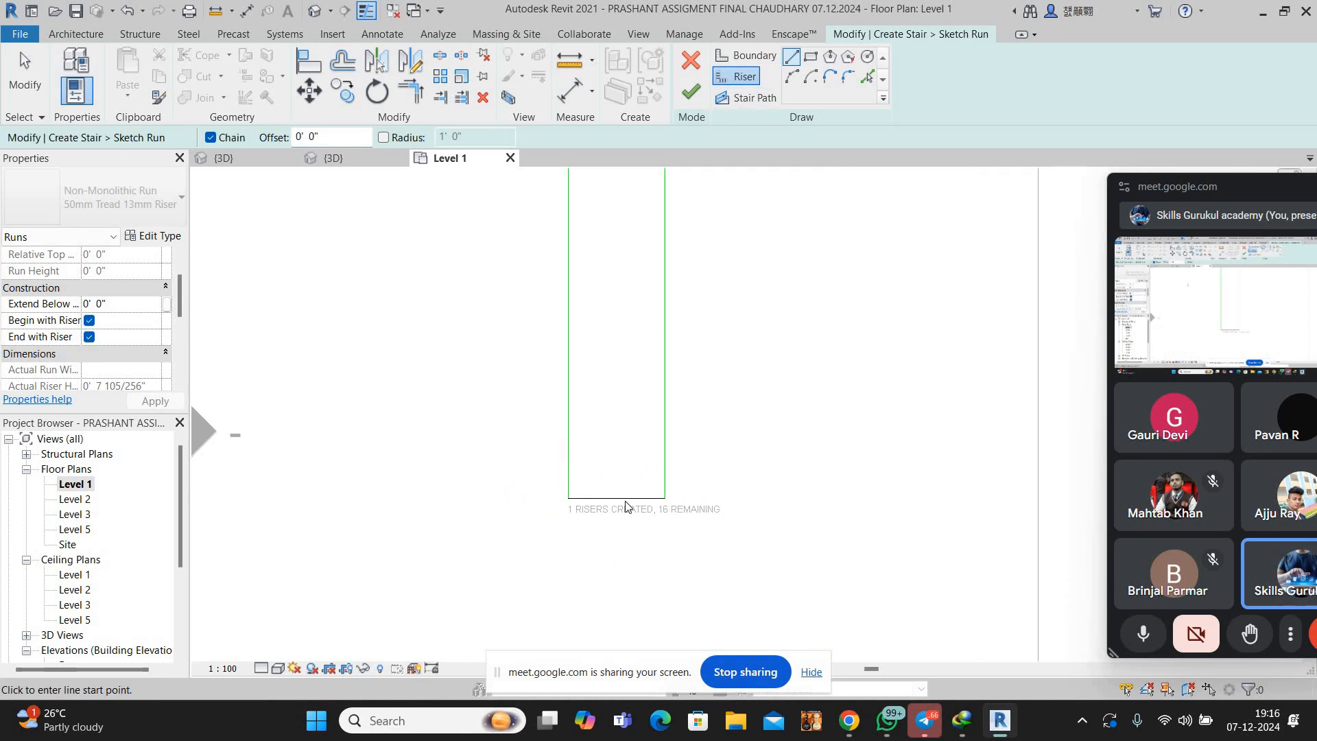
right_click(393, 261)
left_click(420, 271)
left_click(597, 499)
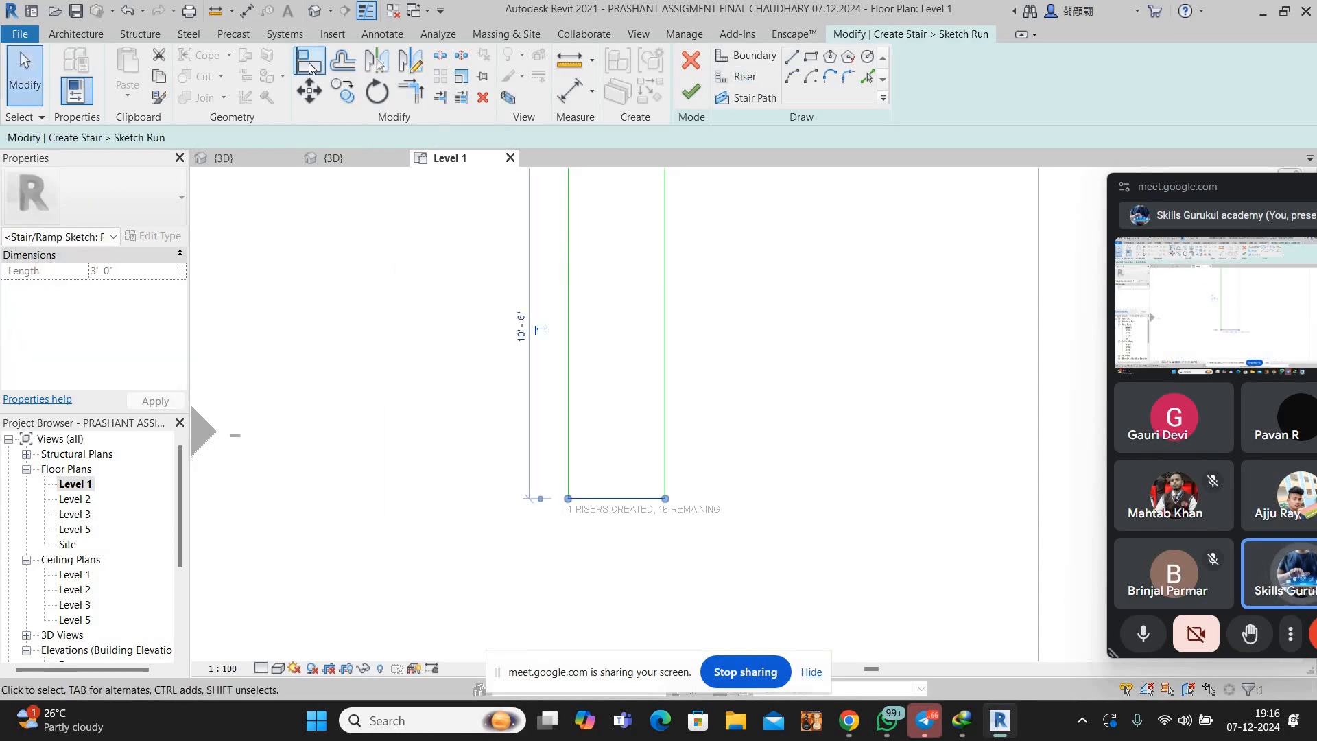
left_click(309, 63)
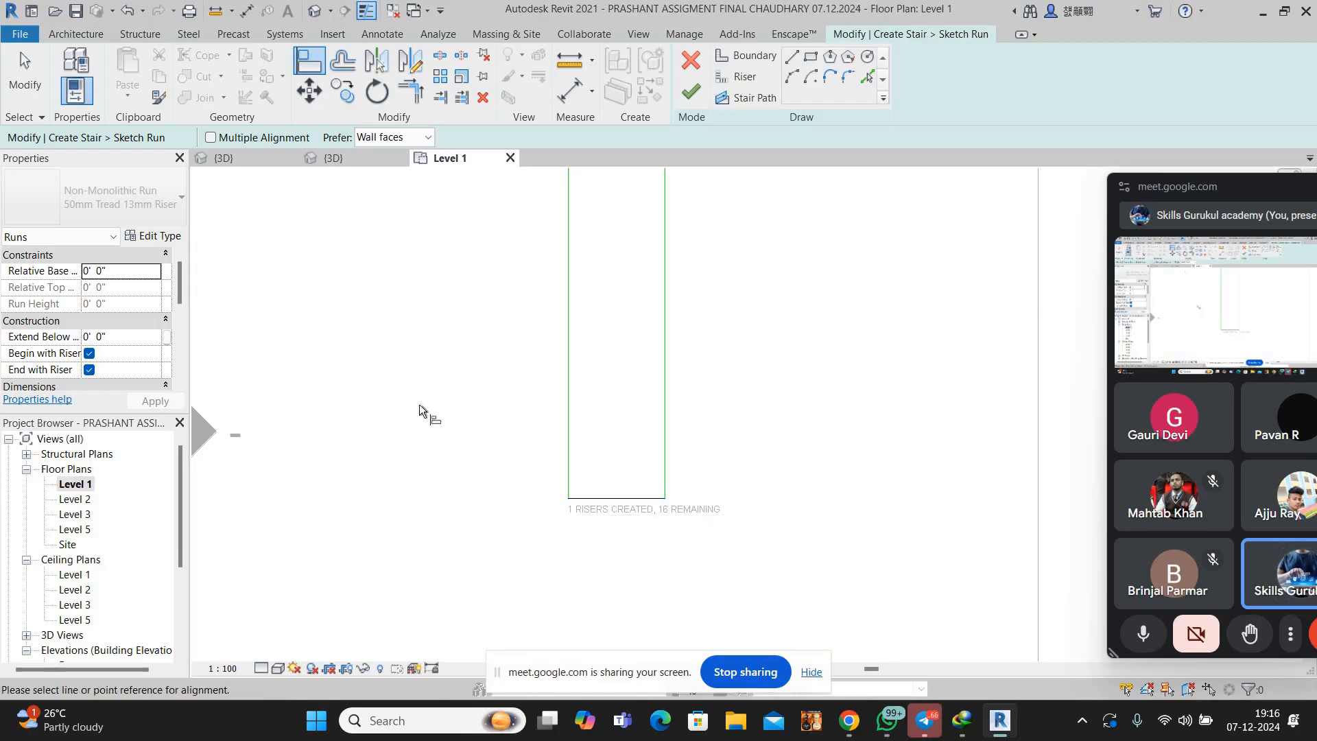
middle_click_drag(420, 406, 408, 441)
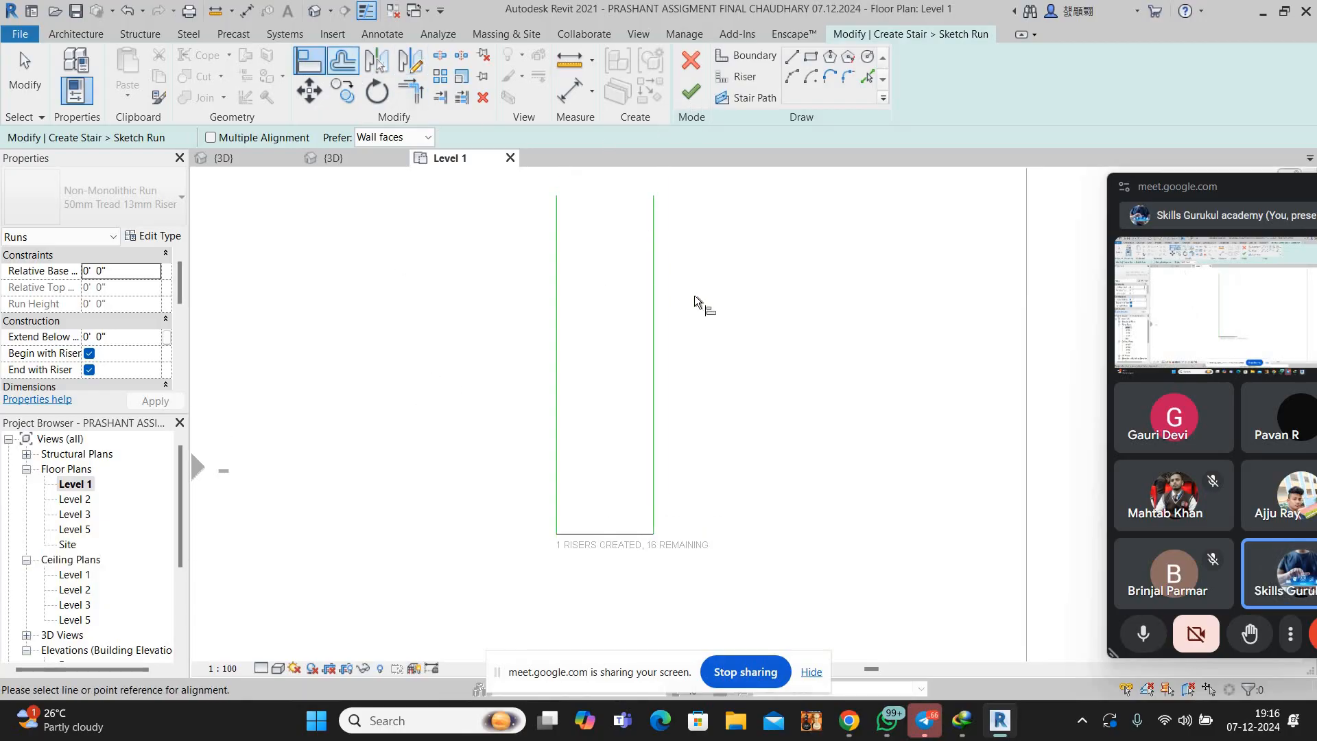
right_click(782, 274)
left_click(809, 285)
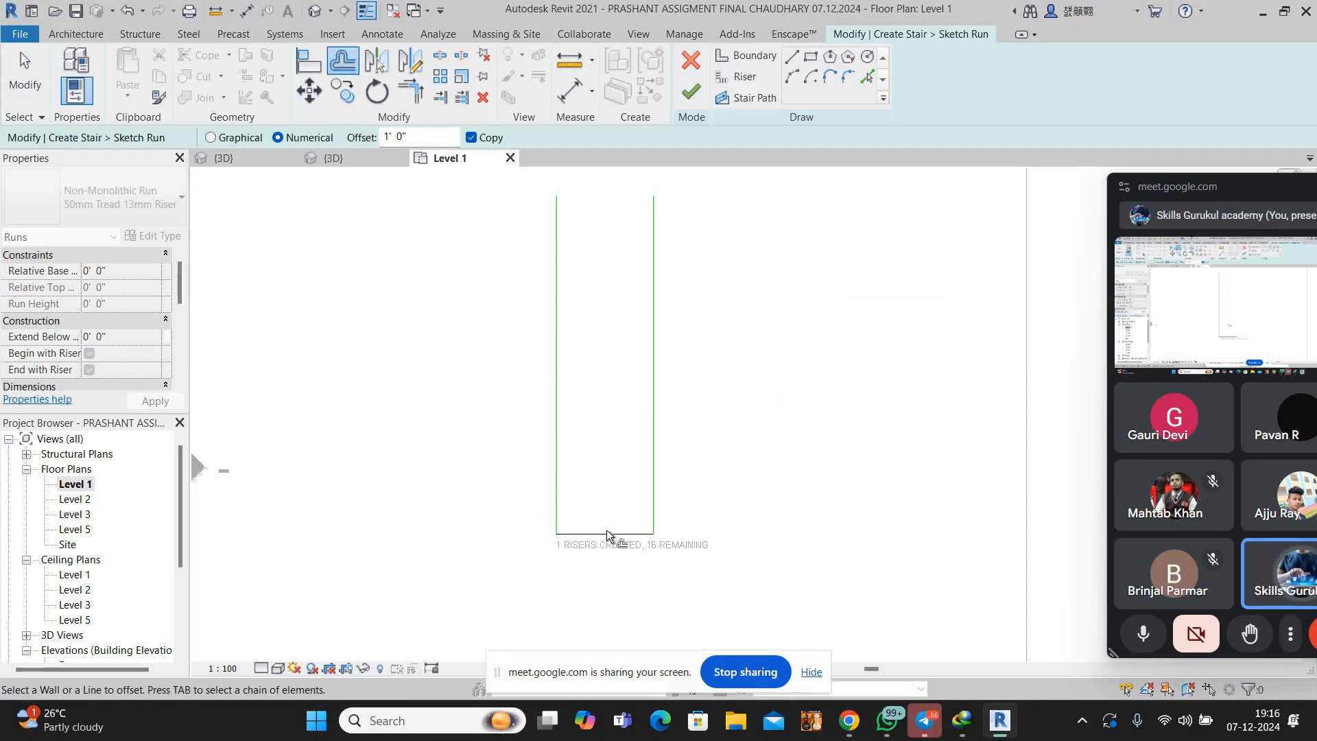
Offset the bottom riser upward in successive 1'-0" copies until the run has 11 risers
left_click(611, 468)
left_click(611, 437)
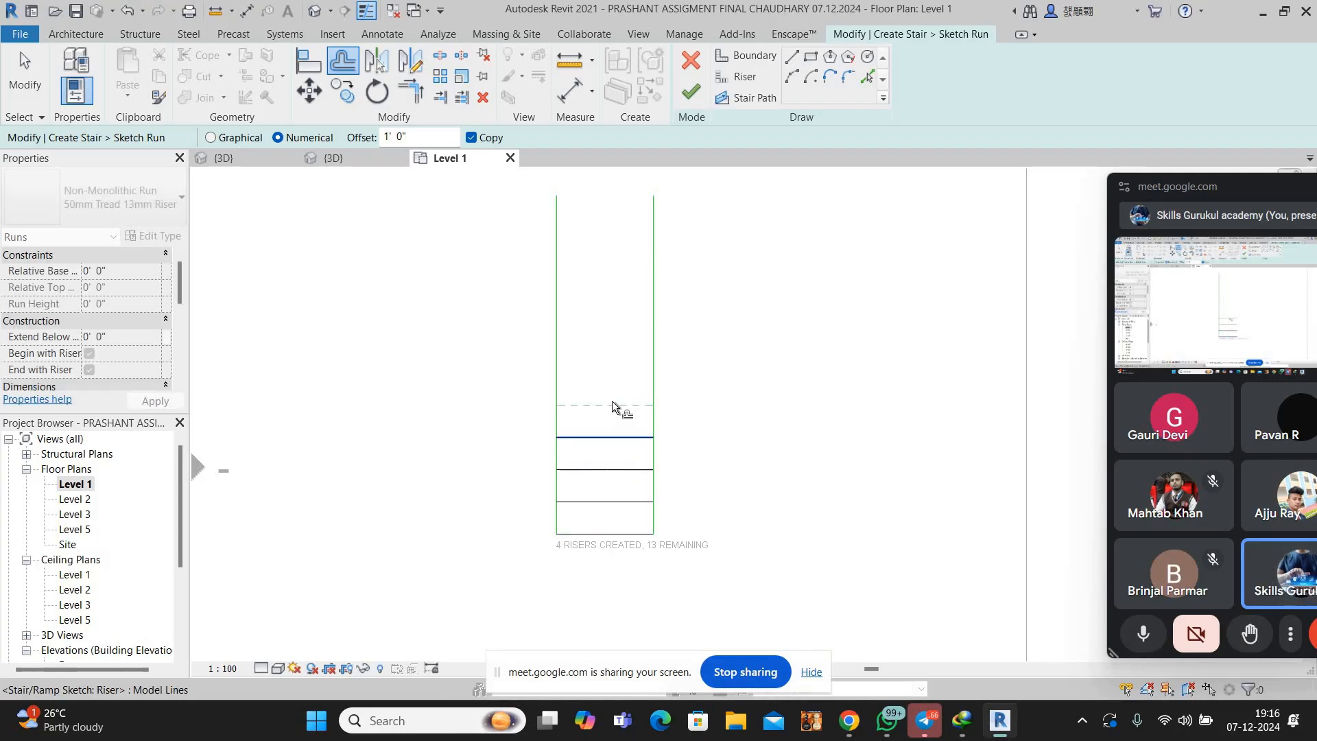
left_click(613, 405)
left_click(617, 382)
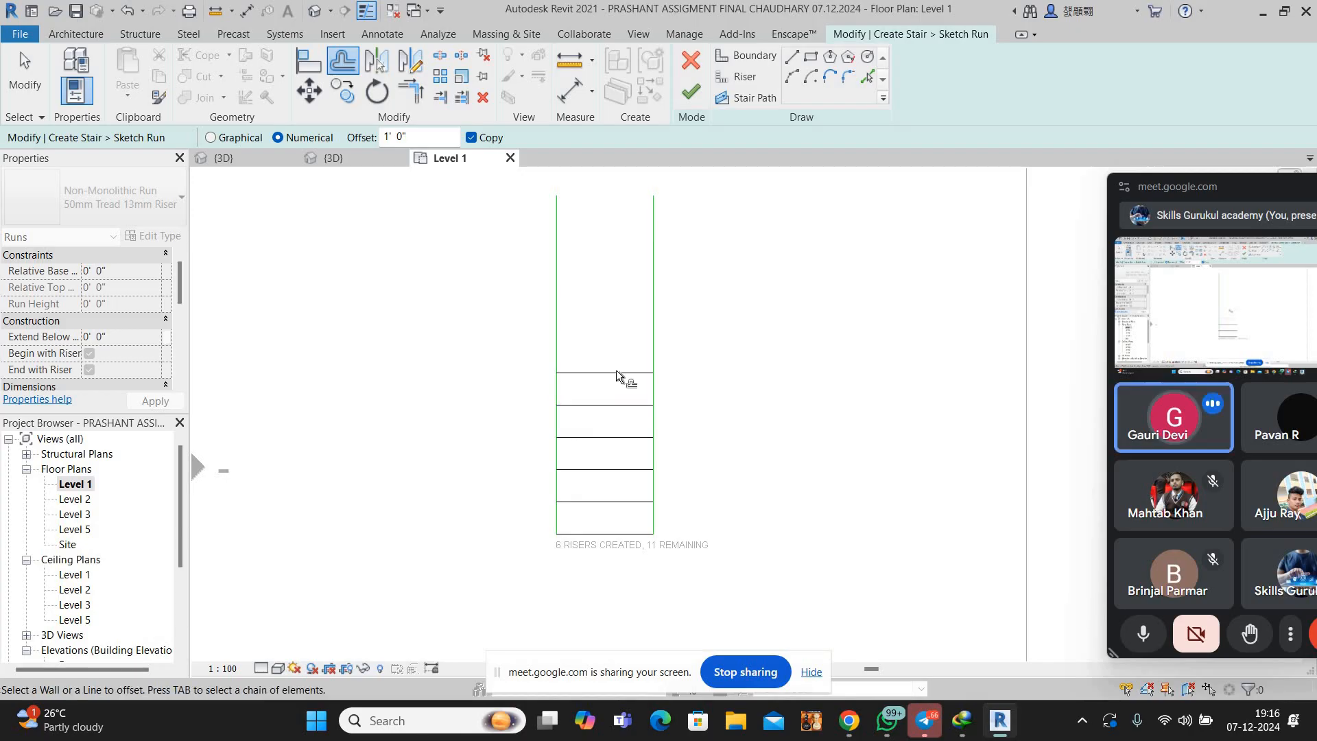
left_click(626, 341)
left_click(626, 338)
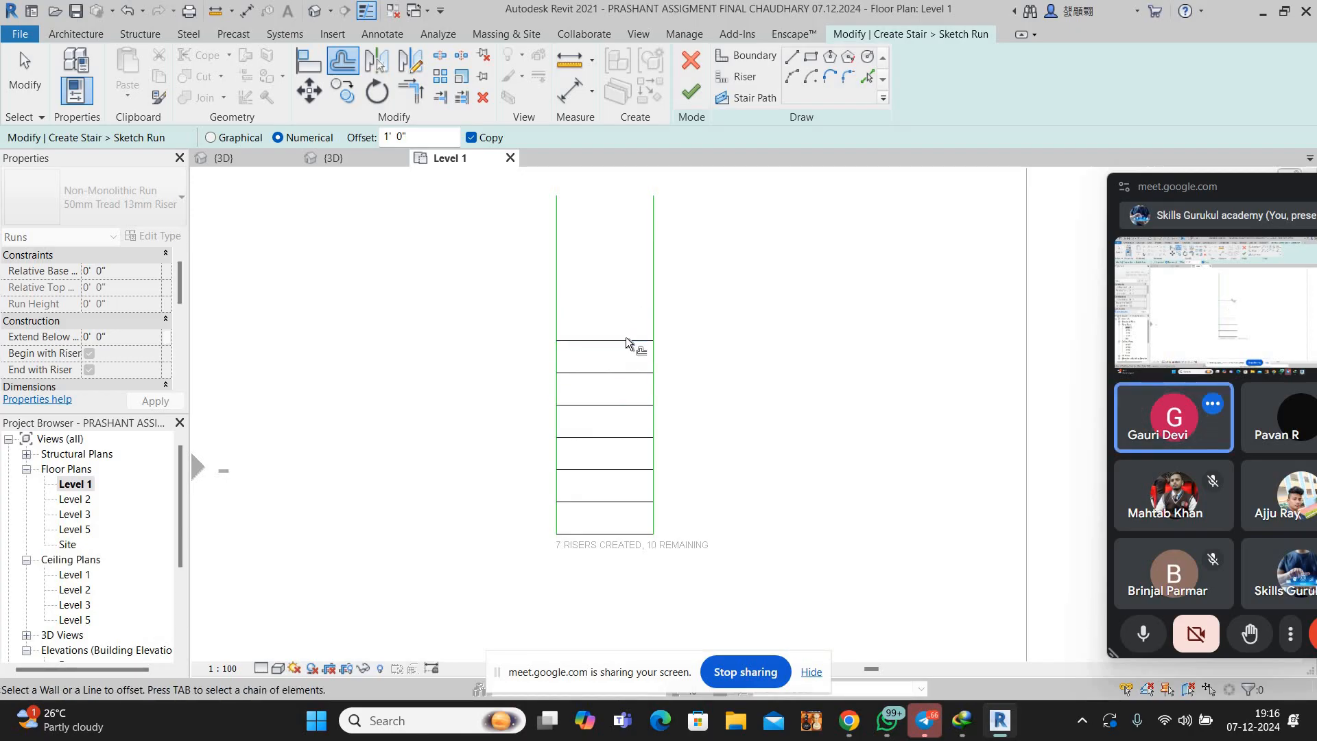
left_click(626, 309)
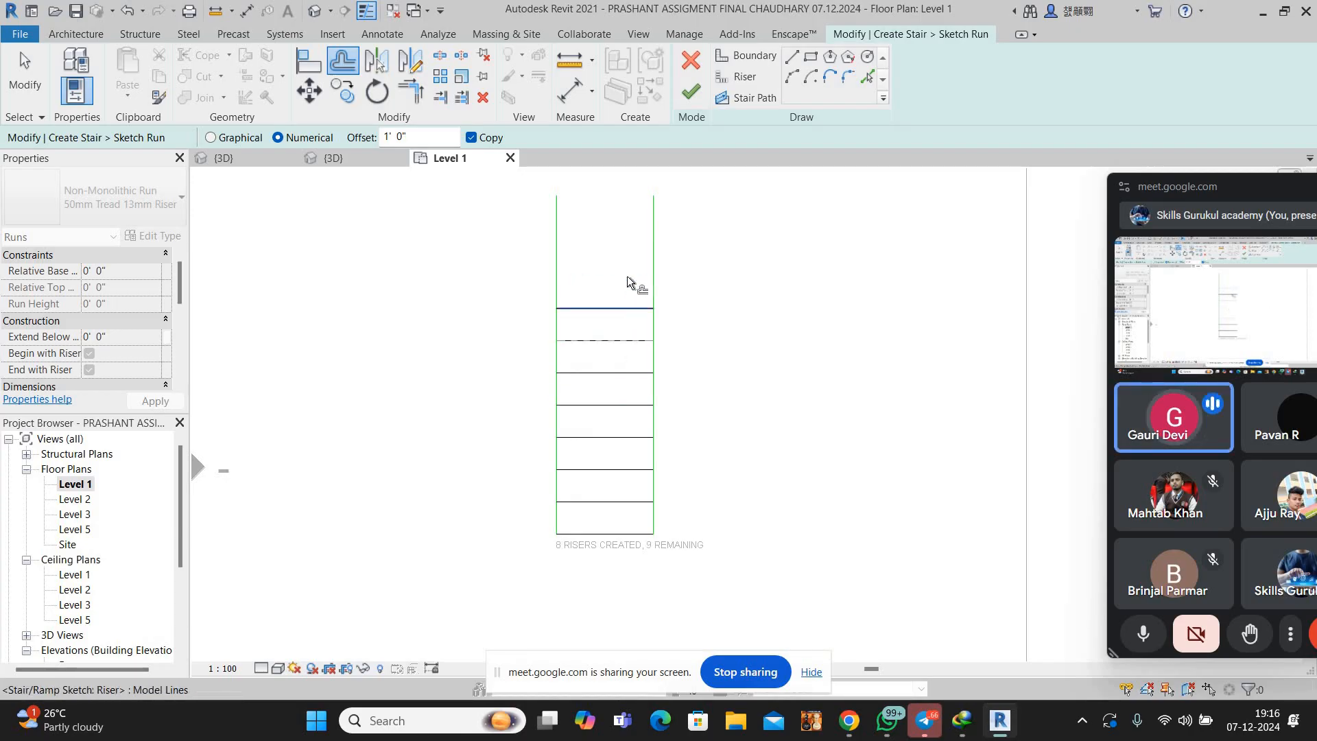
left_click(627, 274)
left_click(627, 241)
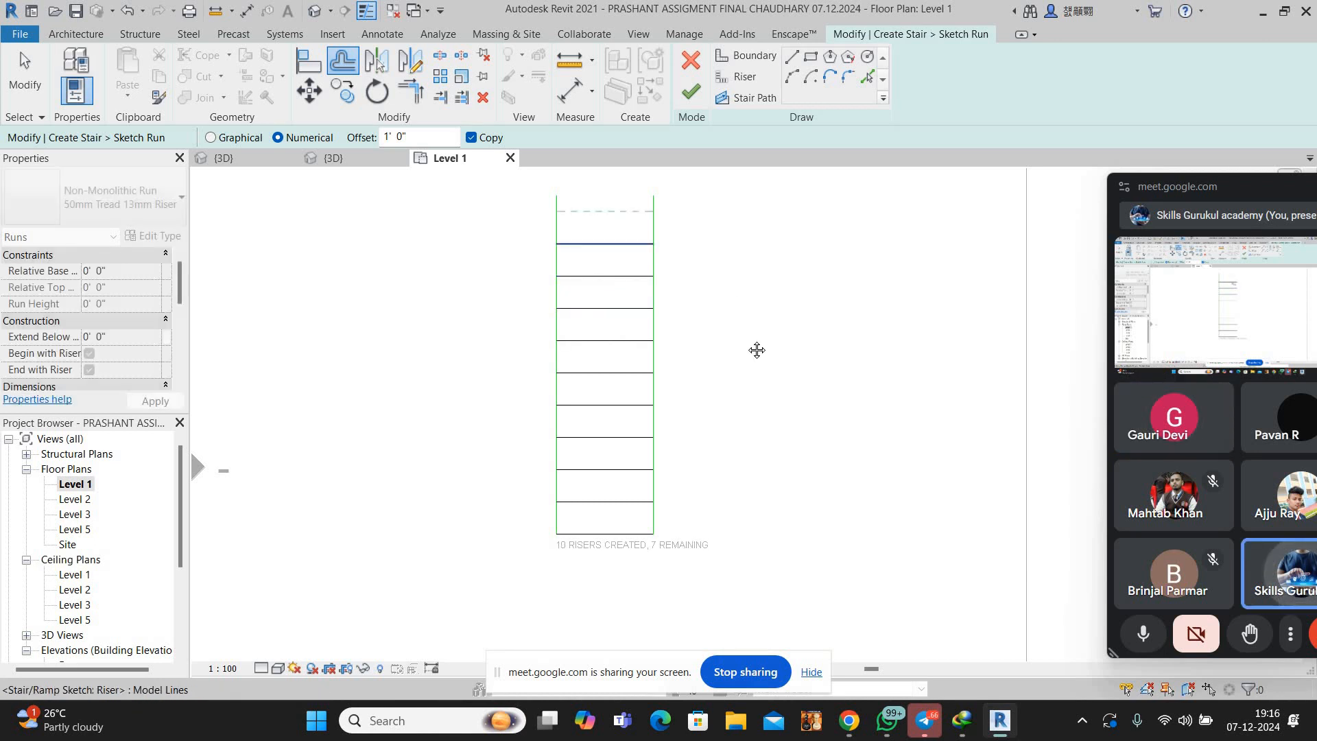
middle_click_drag(605, 214, 588, 268)
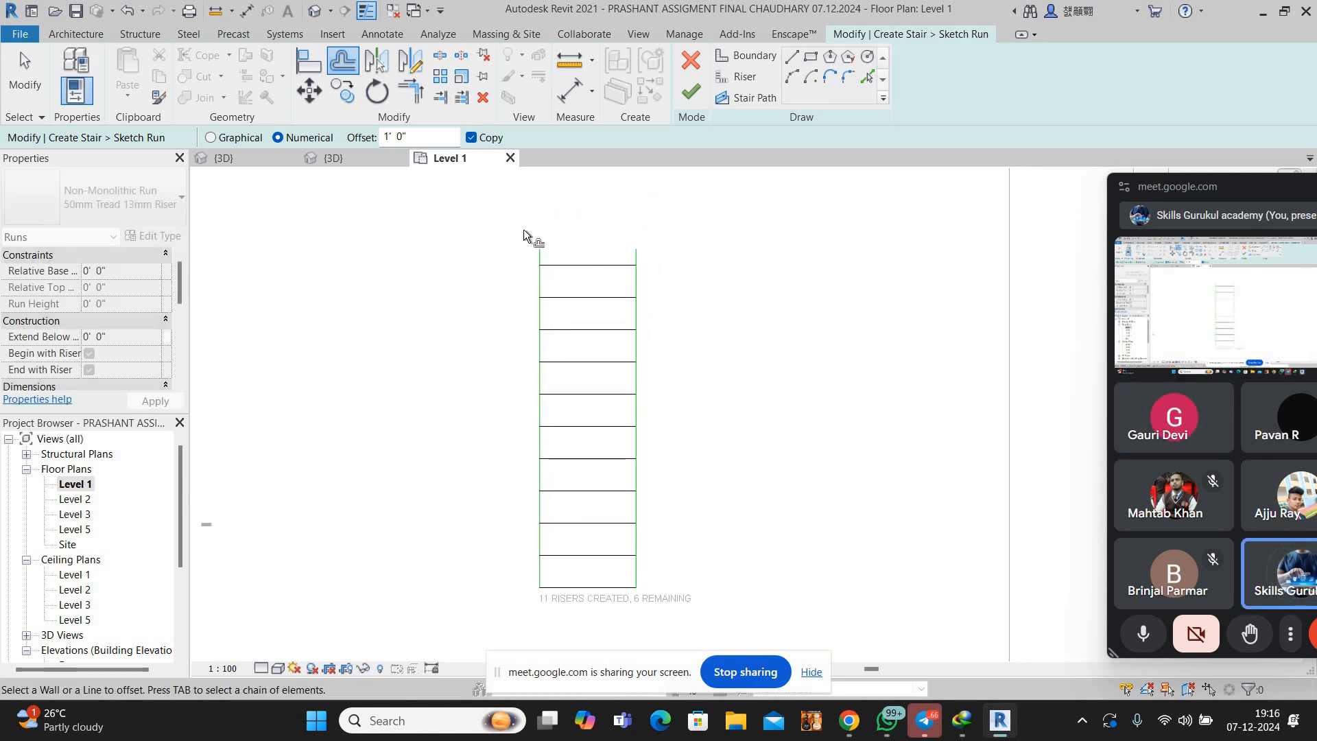
Trim the left stair boundary line back to the topmost riser
left_click(413, 94)
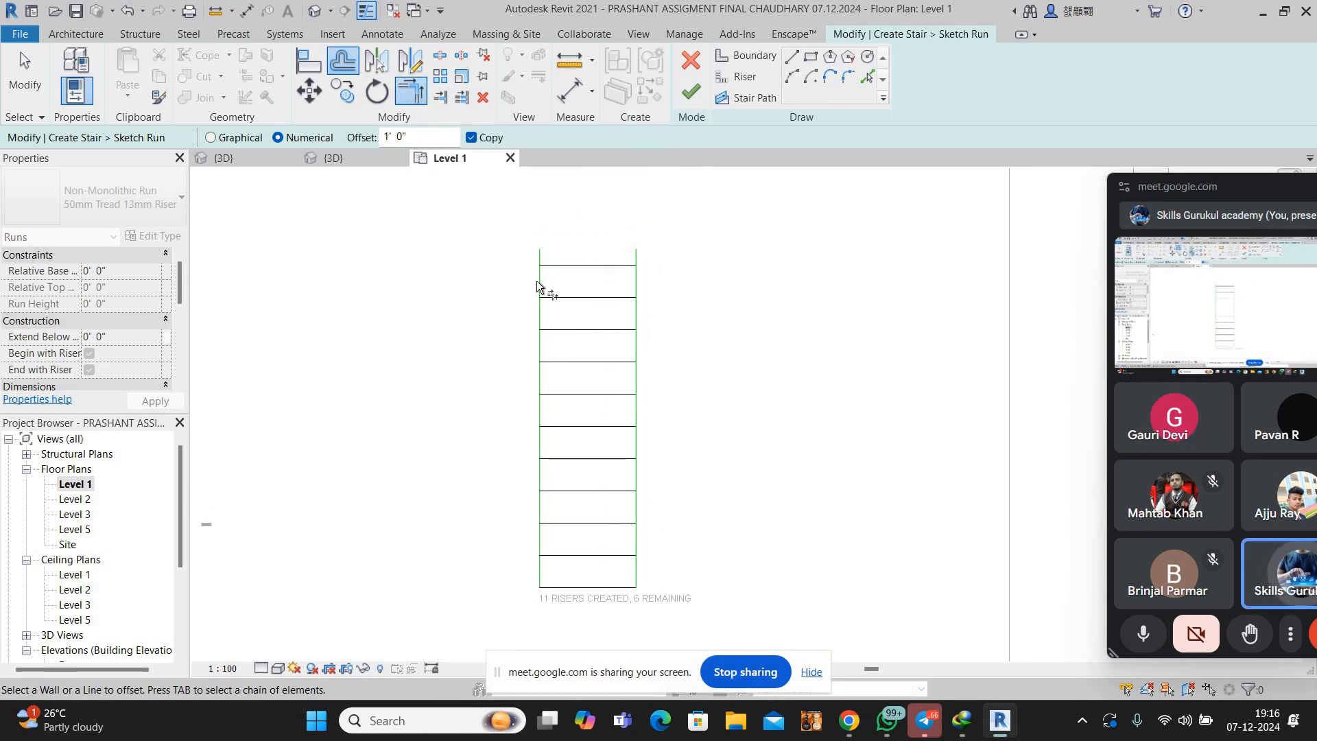
left_click(538, 282)
left_click(606, 266)
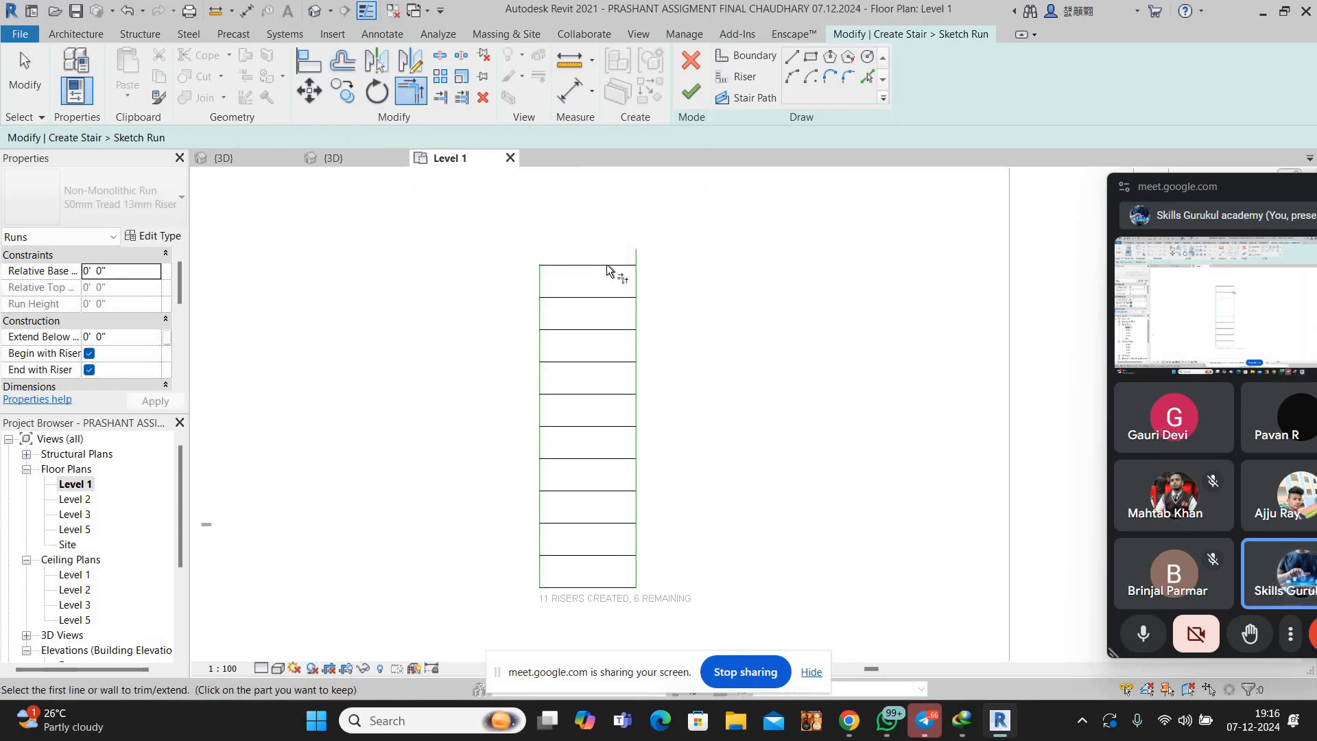
Trim the right stair boundary line back to the topmost riser
left_click(635, 289)
scroll(619, 327, "down", 4)
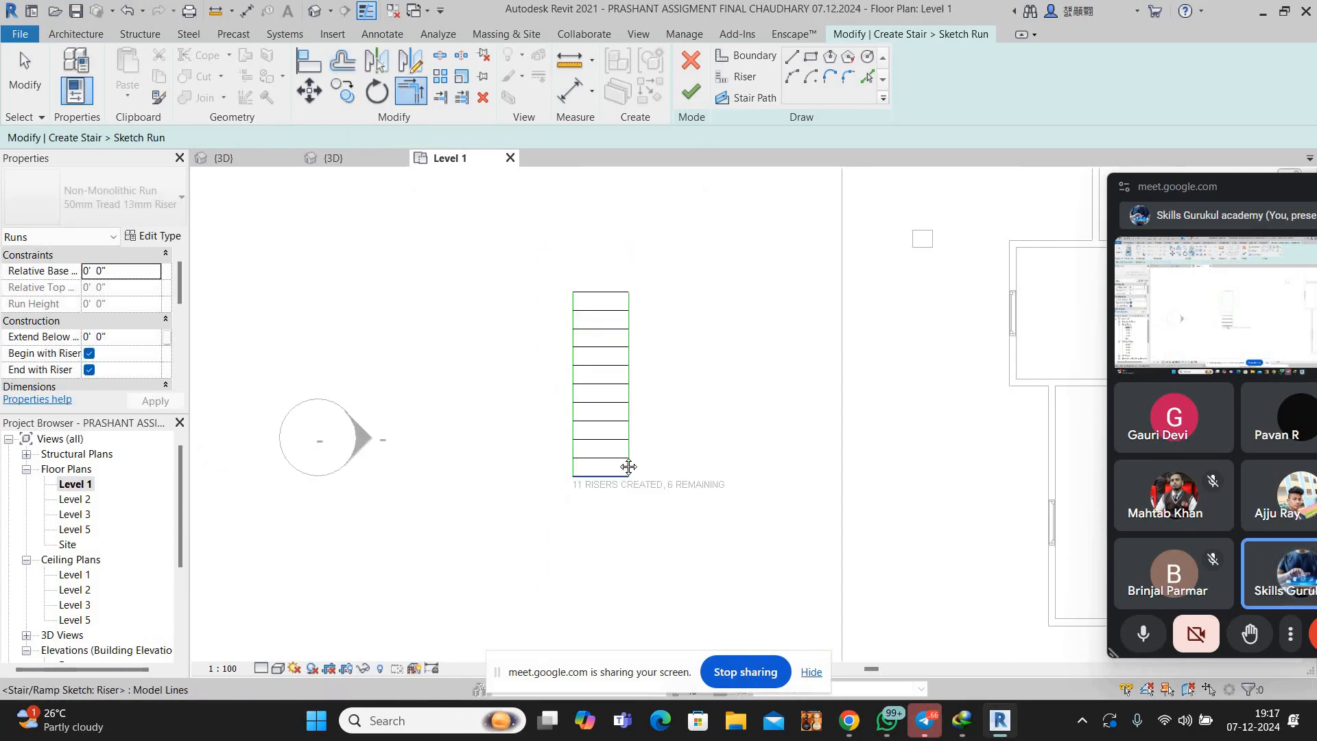
scroll(621, 468, "up", 3)
middle_click_drag(664, 380, 624, 484)
middle_click_drag(782, 265, 782, 266)
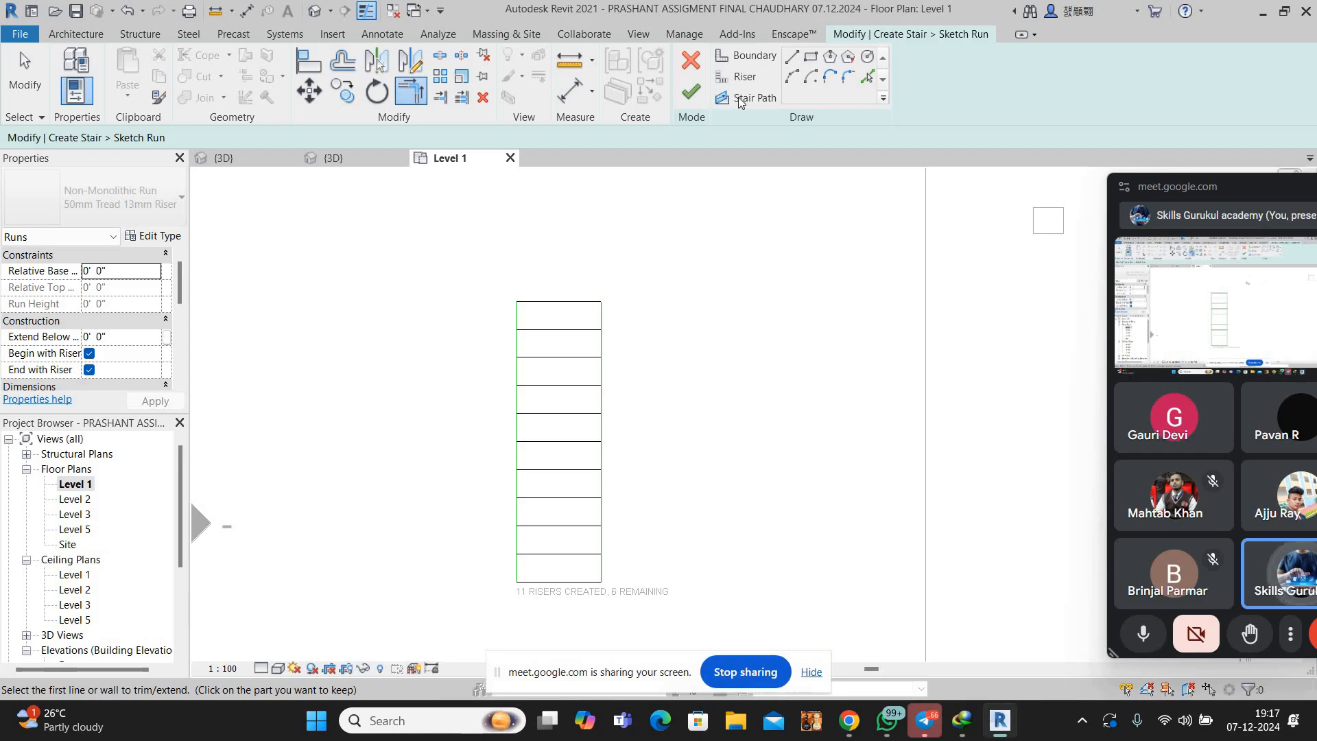
right_click(701, 239)
left_click(728, 250)
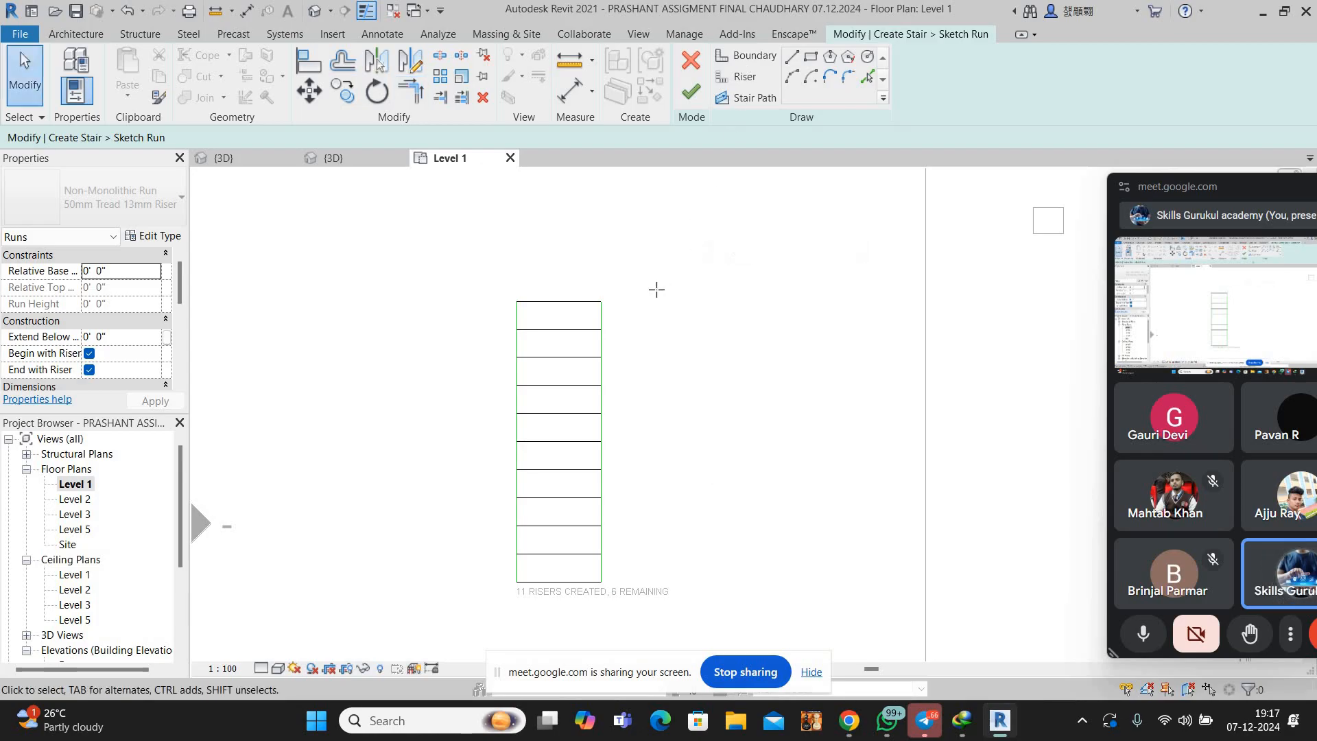
left_click(602, 301)
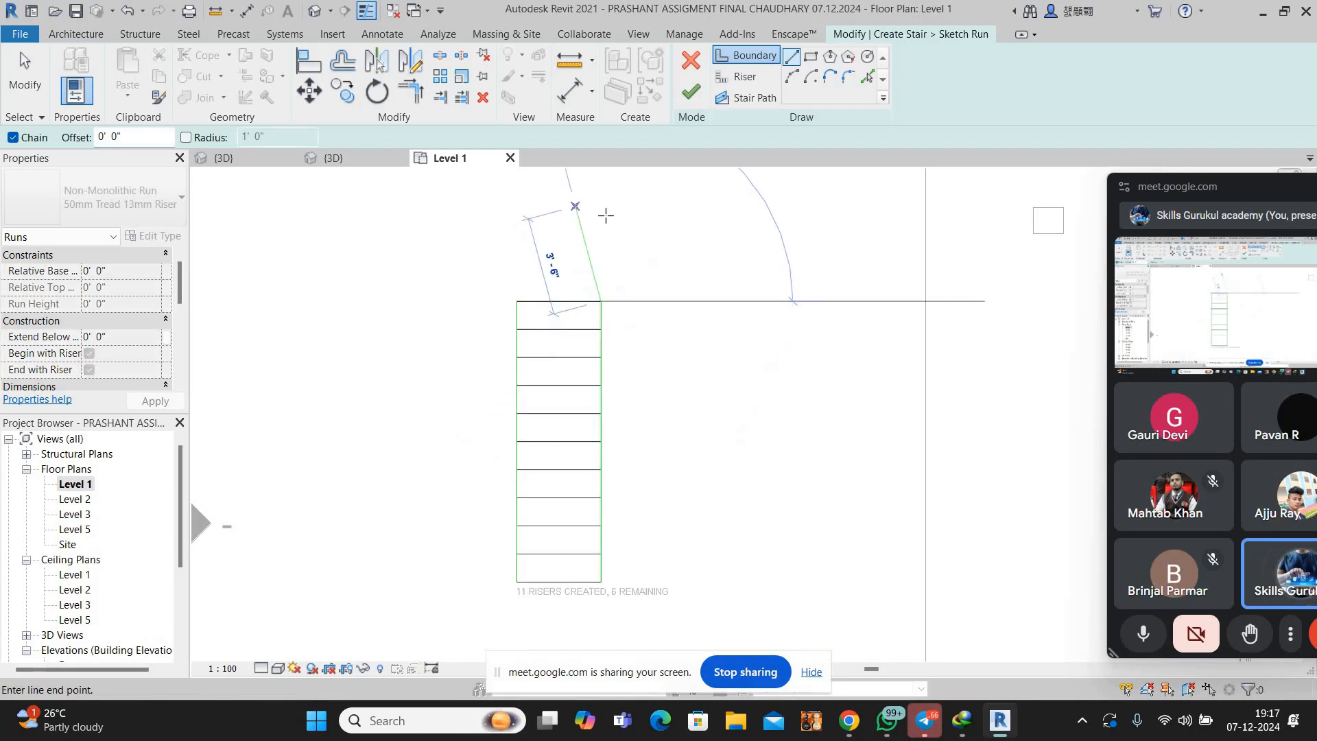
right_click(604, 218)
left_click(651, 227)
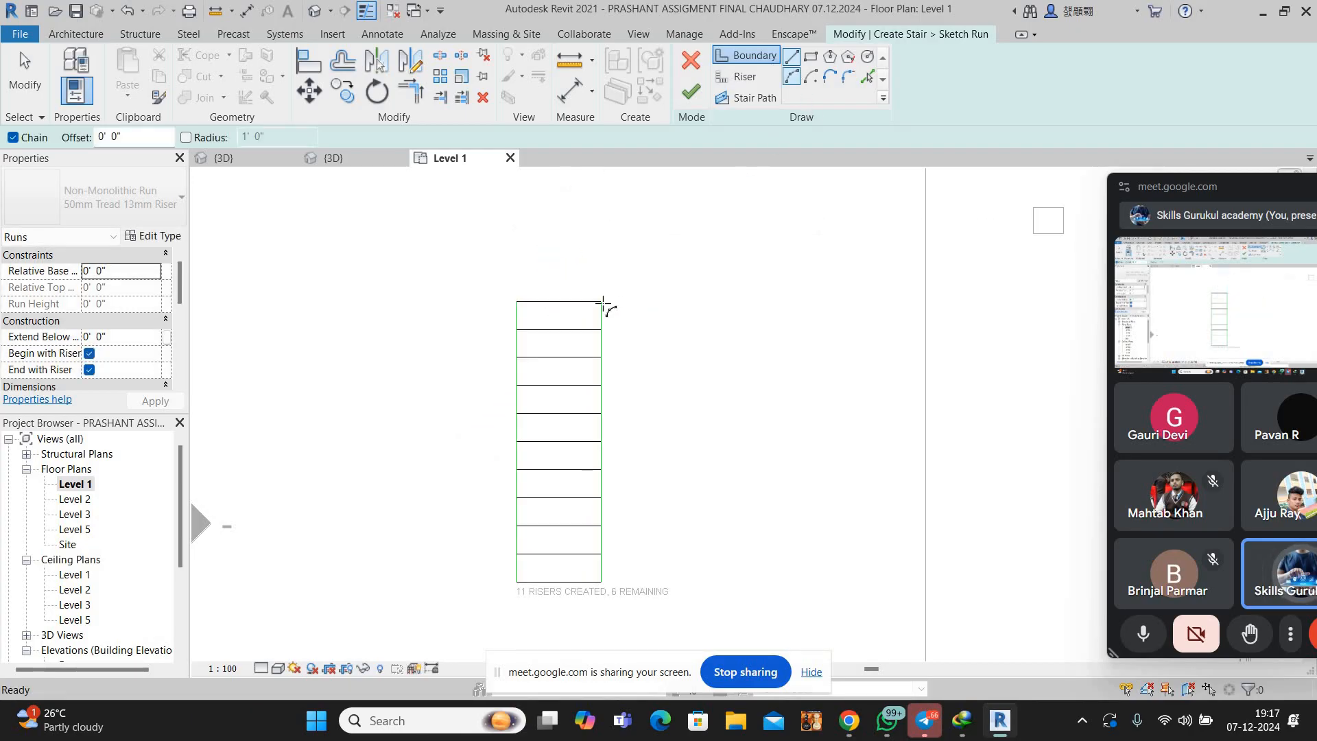
Draw the inner curved boundary as an arc from the right boundary's upper end, bending up and over toward the house
left_click(602, 302)
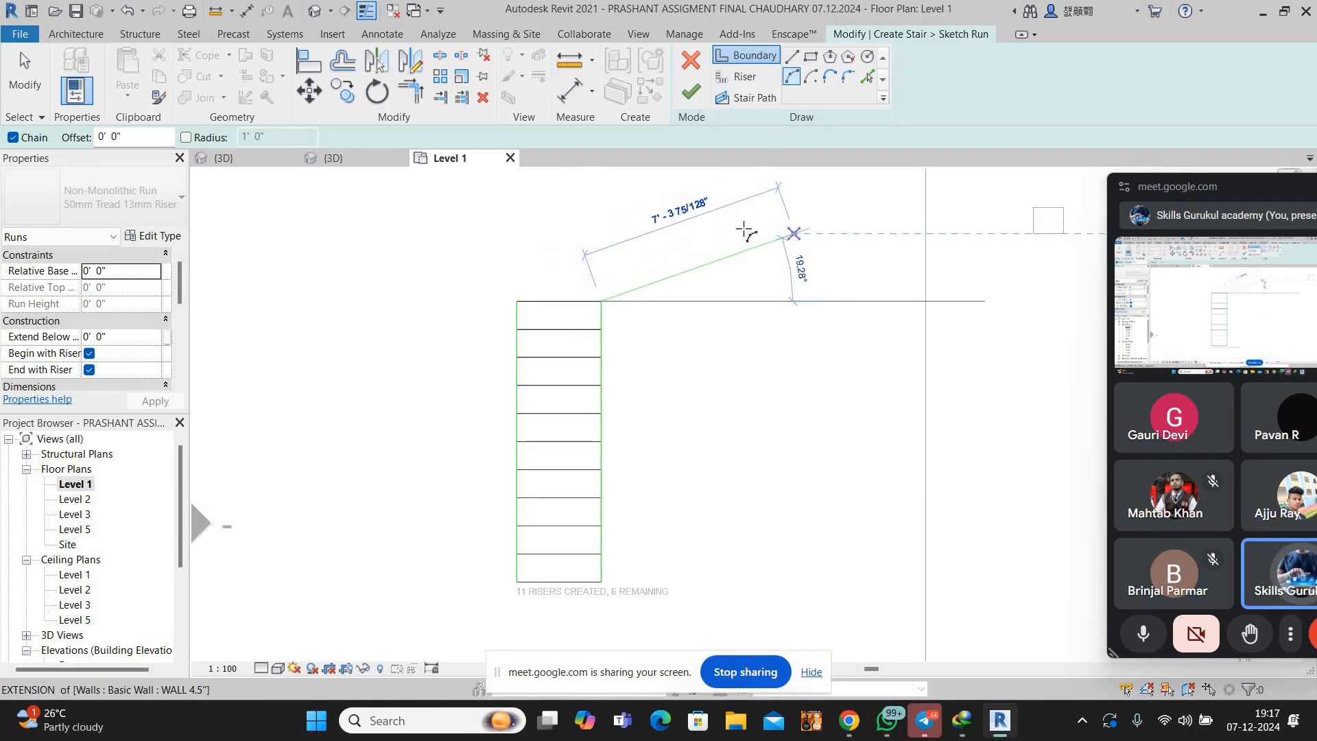
left_click(808, 233)
left_click(769, 273)
middle_click_drag(769, 273, 765, 364)
right_click(809, 216)
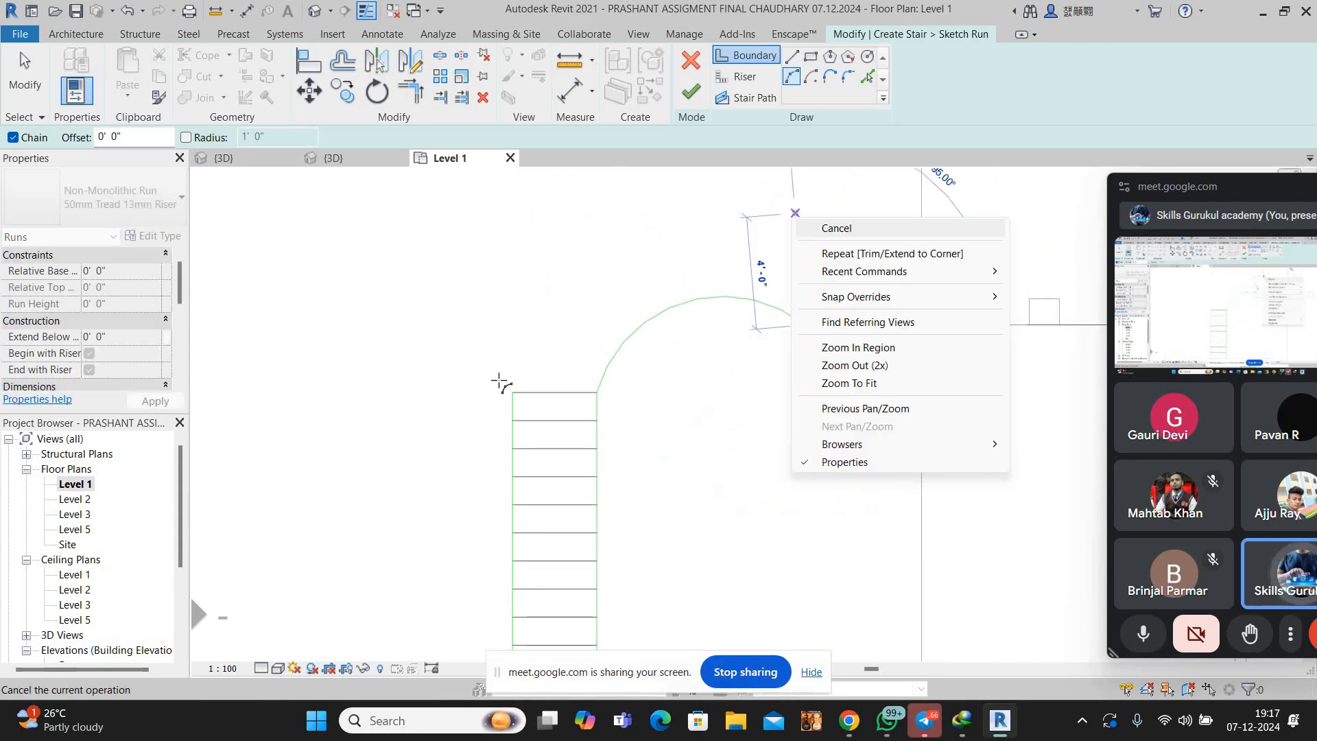
left_click(834, 226)
Draw the outer curved boundary as a larger arc from the left boundary's upper end, sweeping around the inner arc
left_click(668, 230)
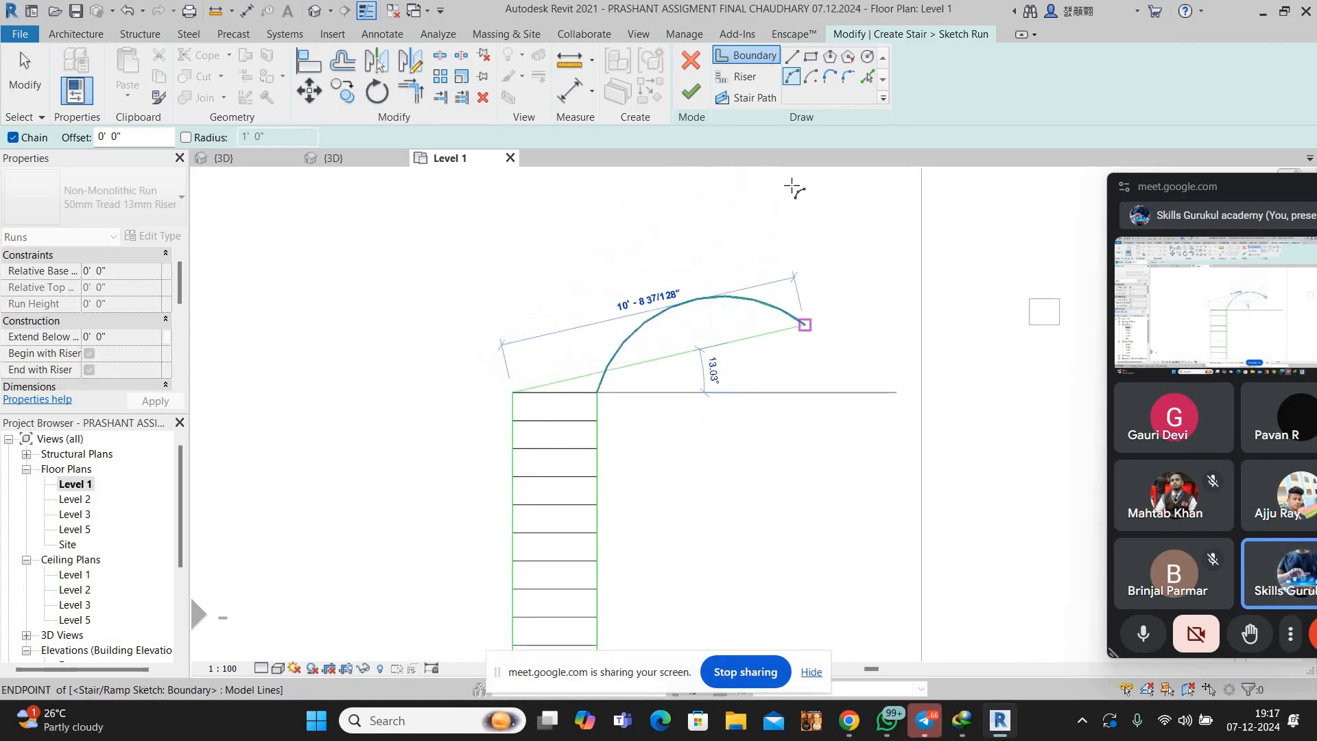
middle_click_drag(752, 177, 722, 259)
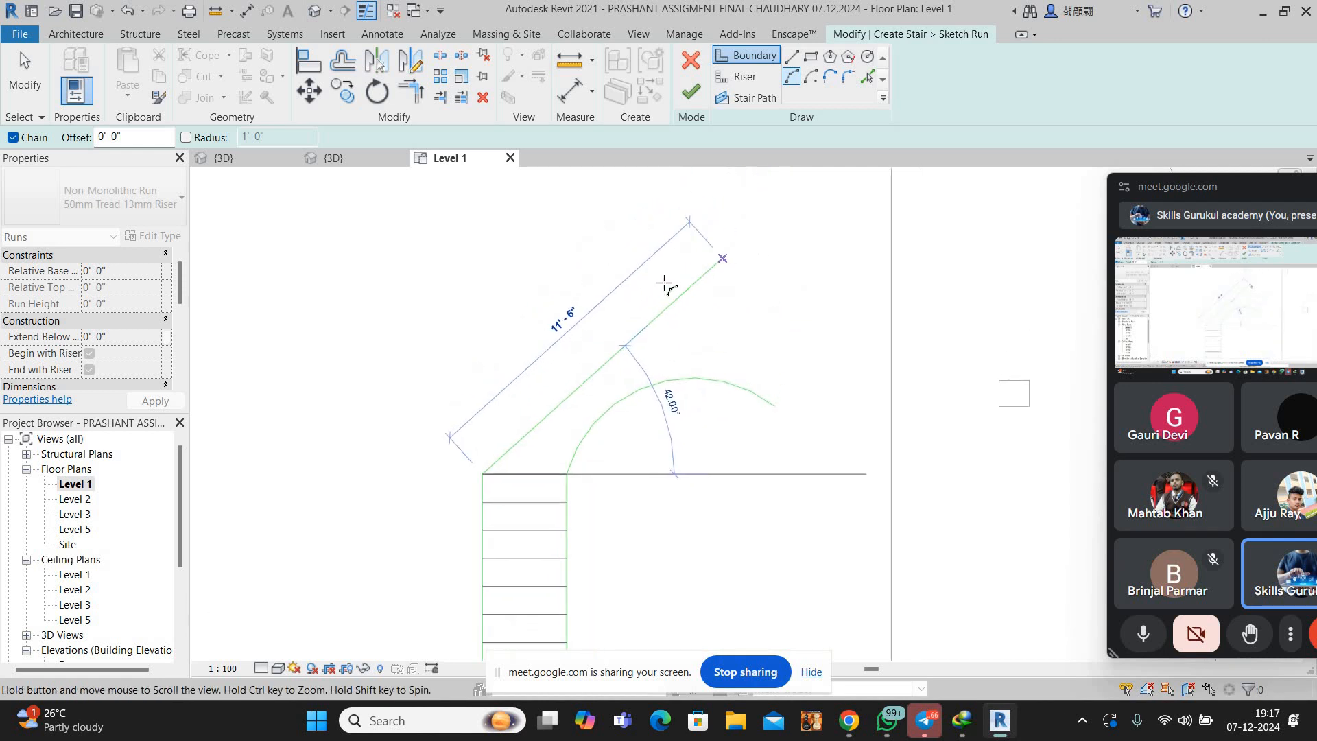
left_click(753, 248)
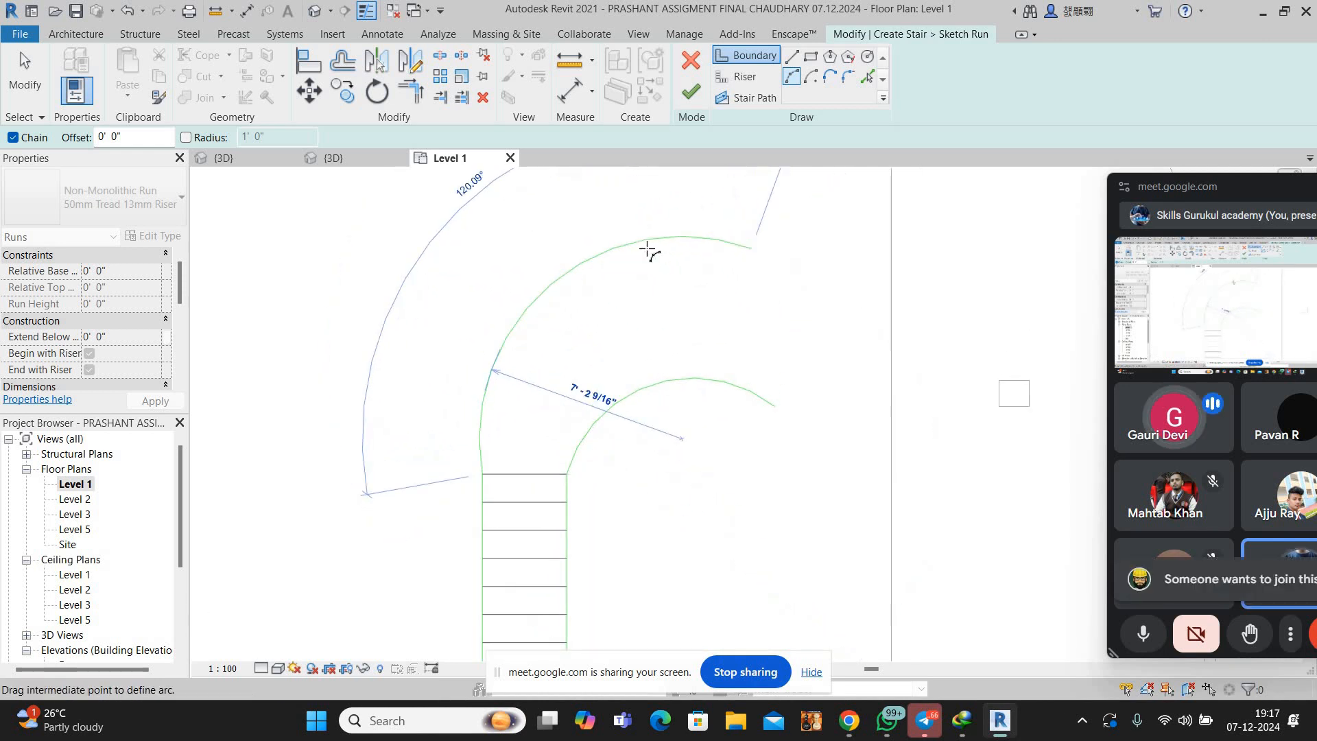
left_click(846, 270)
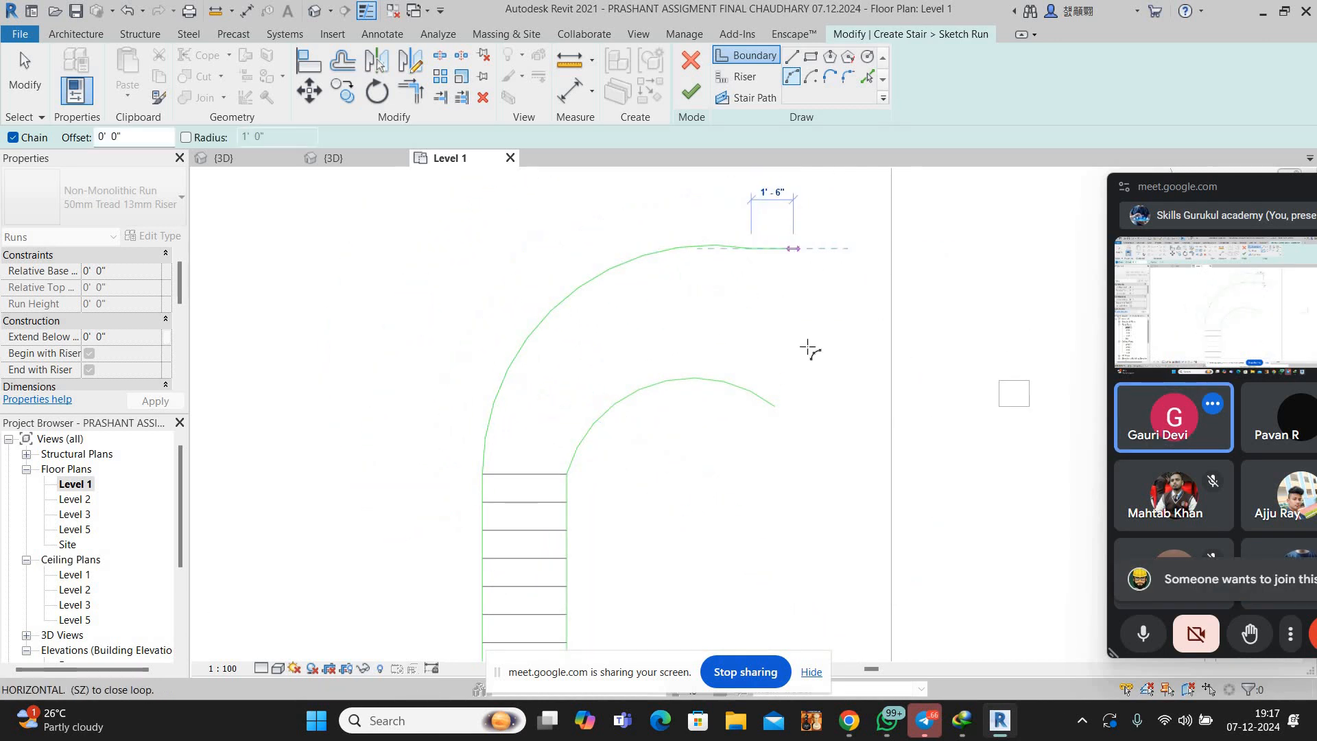
right_click(798, 257)
left_click(823, 266)
middle_click_drag(826, 362, 758, 308)
right_click(732, 280)
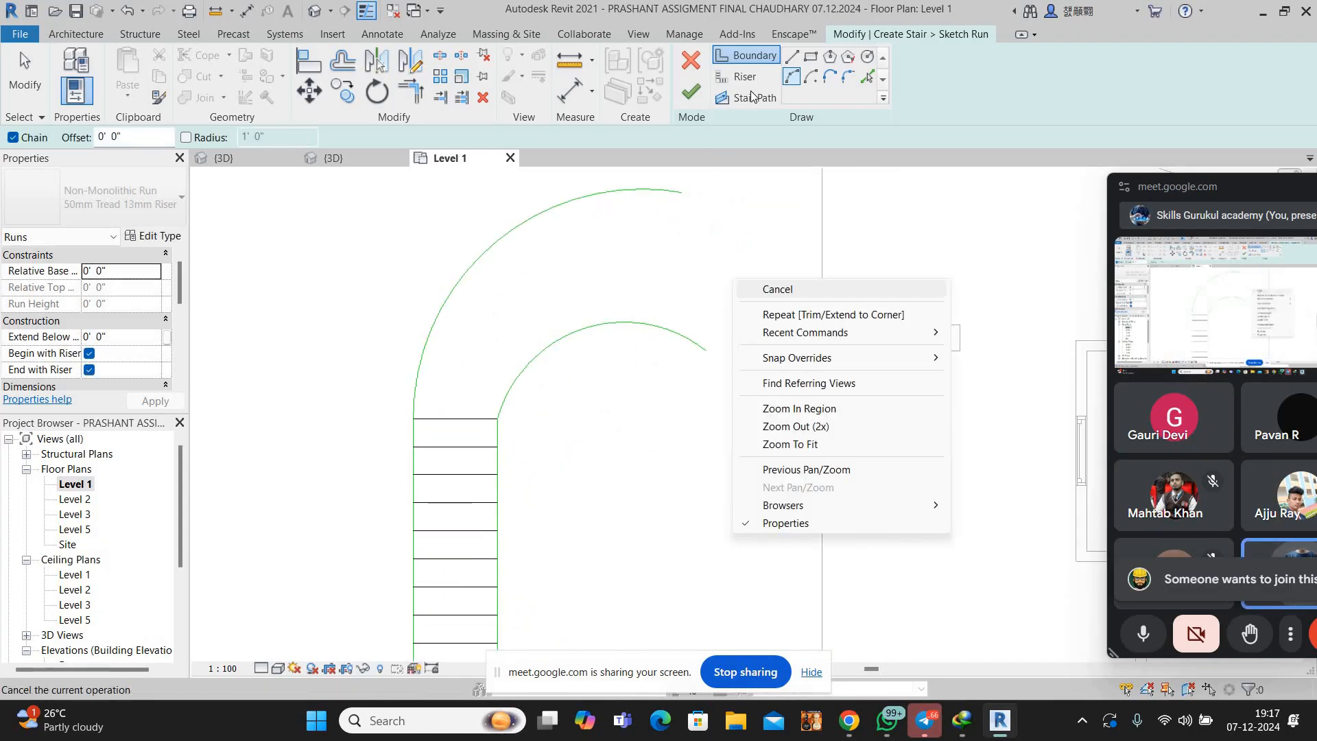
left_click(755, 289)
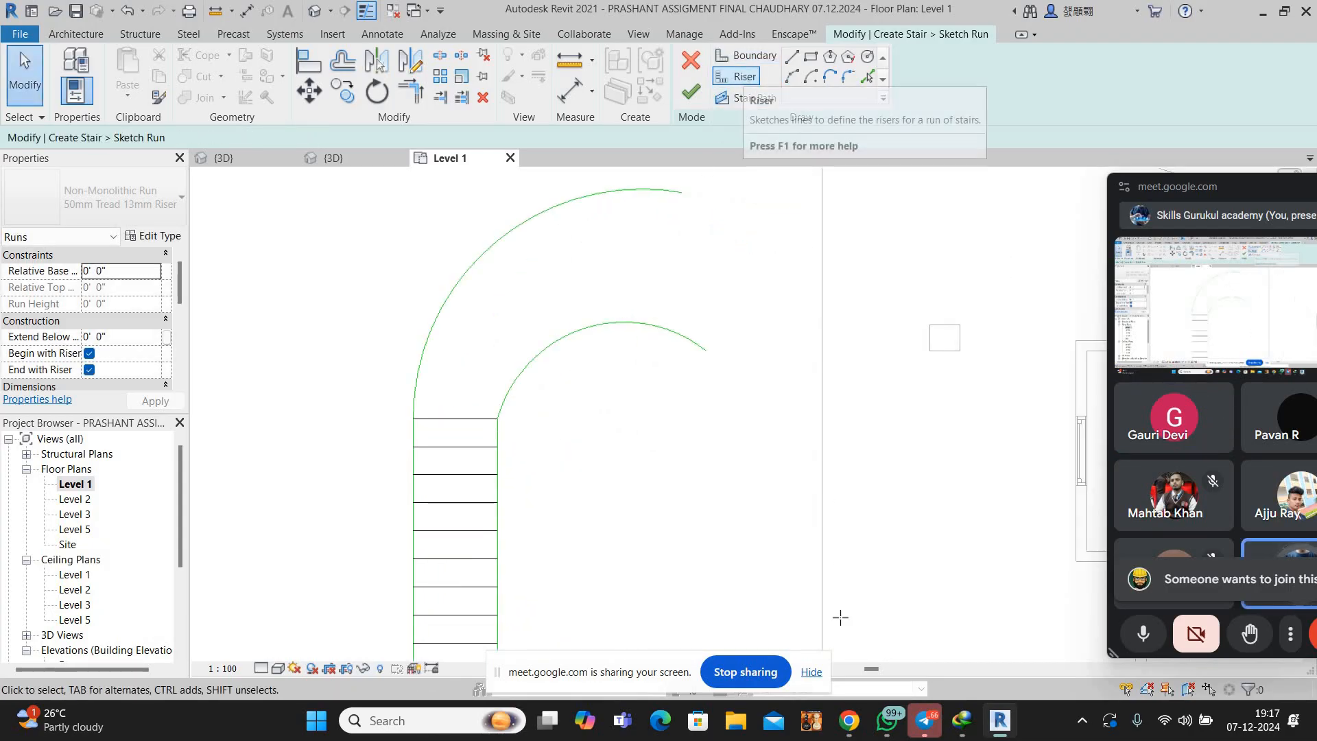
Switch to the Google Meet call in Chrome to view the pending join request, and return to the Revit stair sketch
left_click(745, 77)
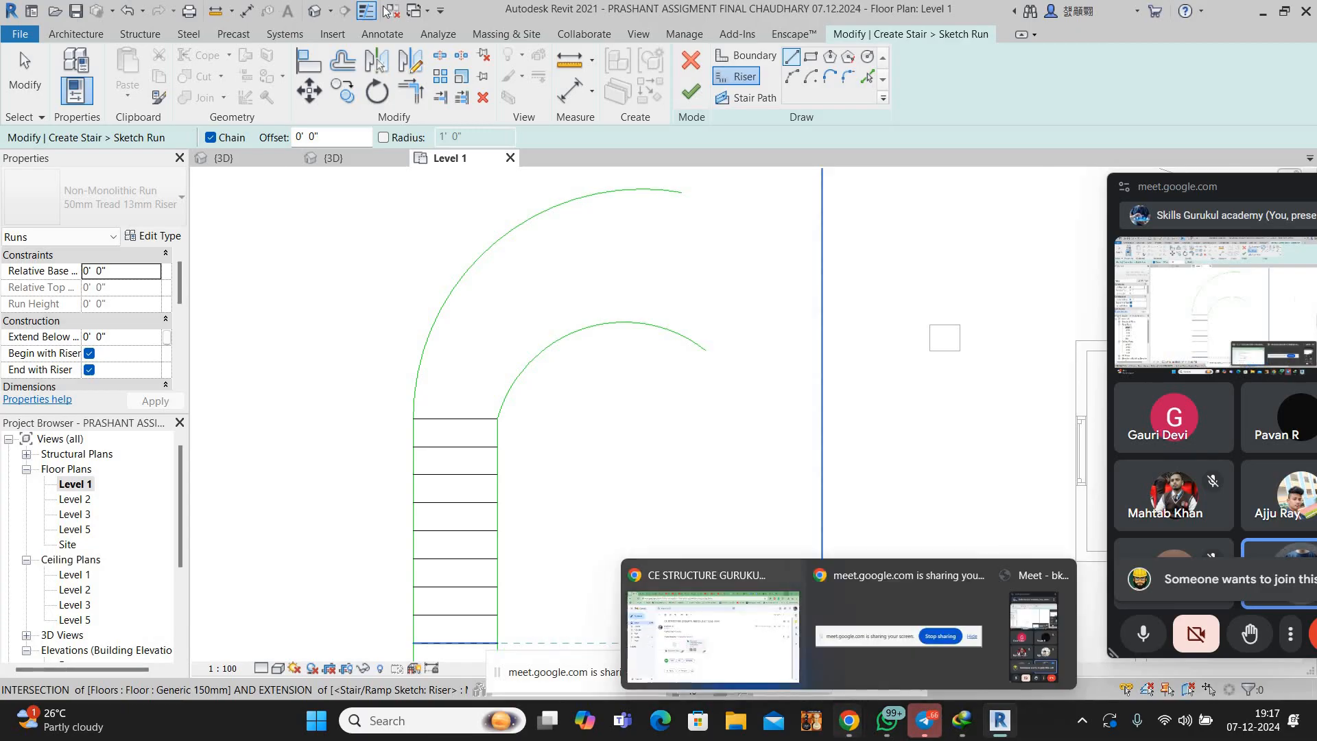
left_click(693, 628)
left_click(1254, 619)
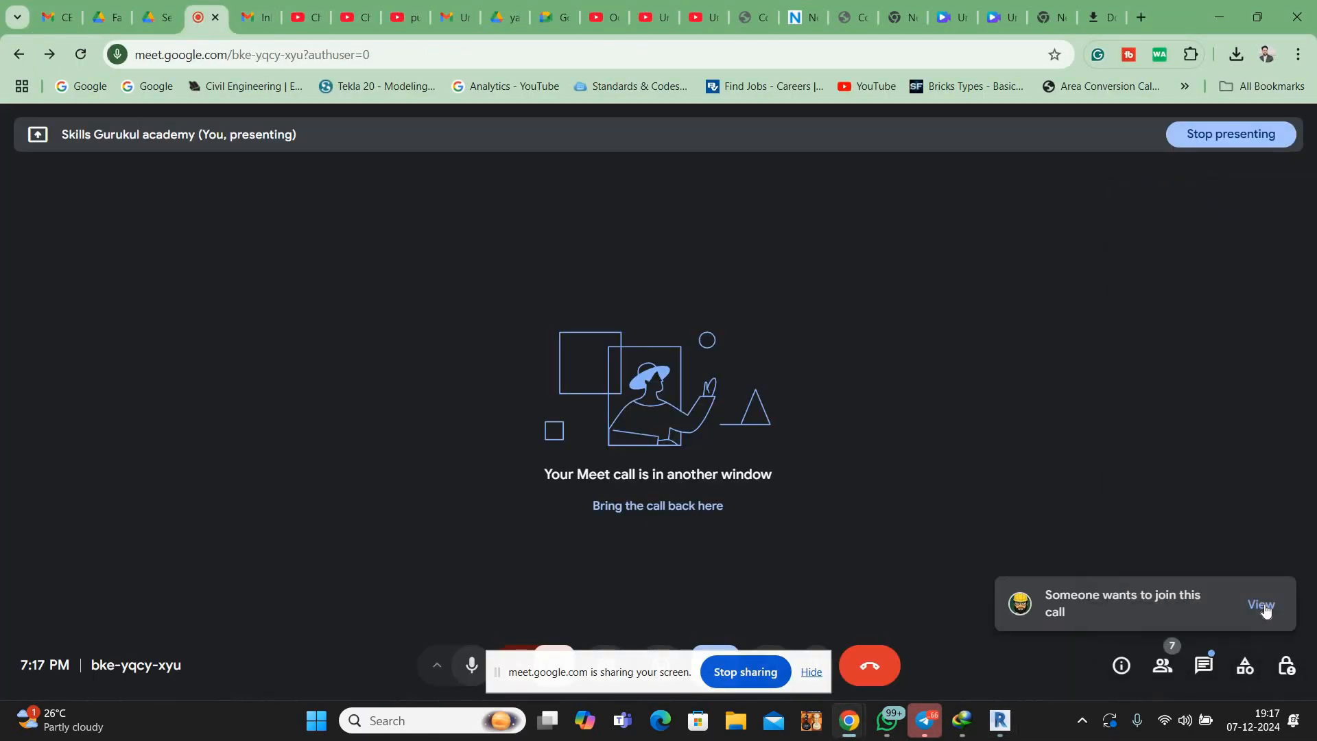
left_click(1267, 610)
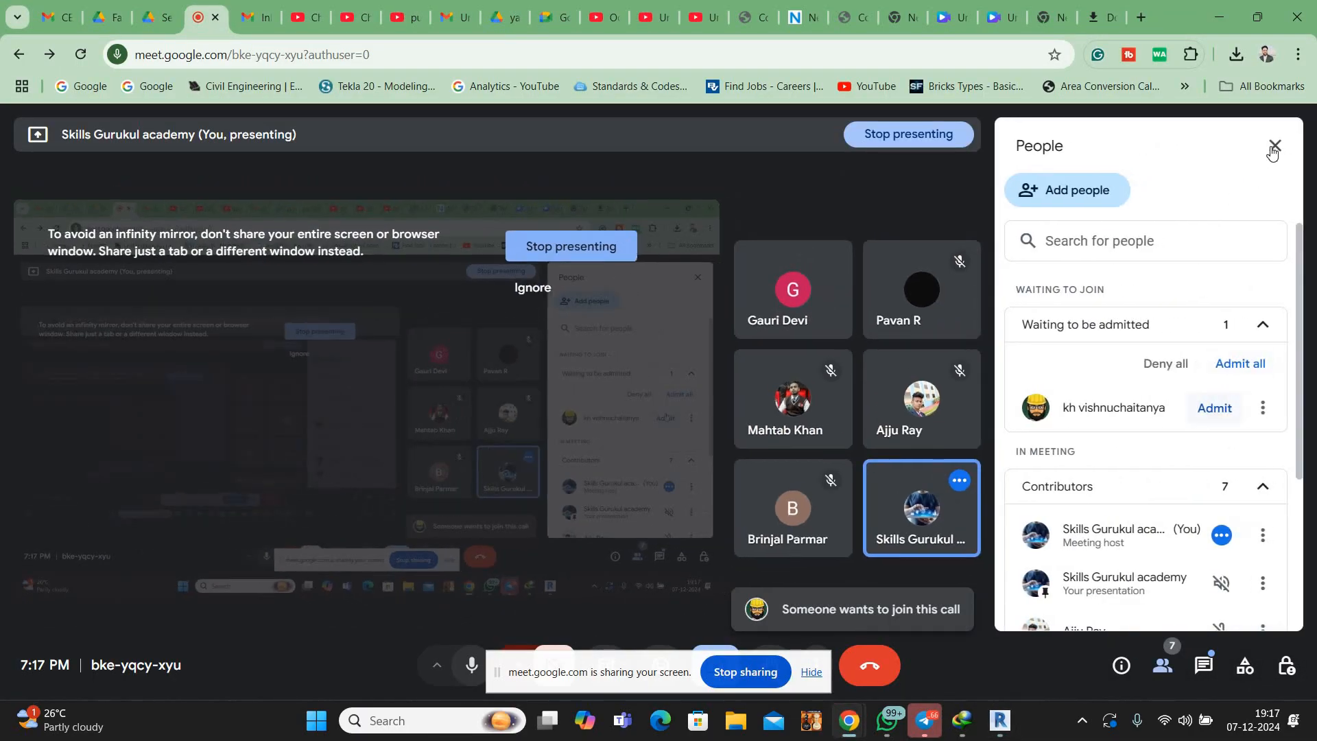
left_click(1214, 22)
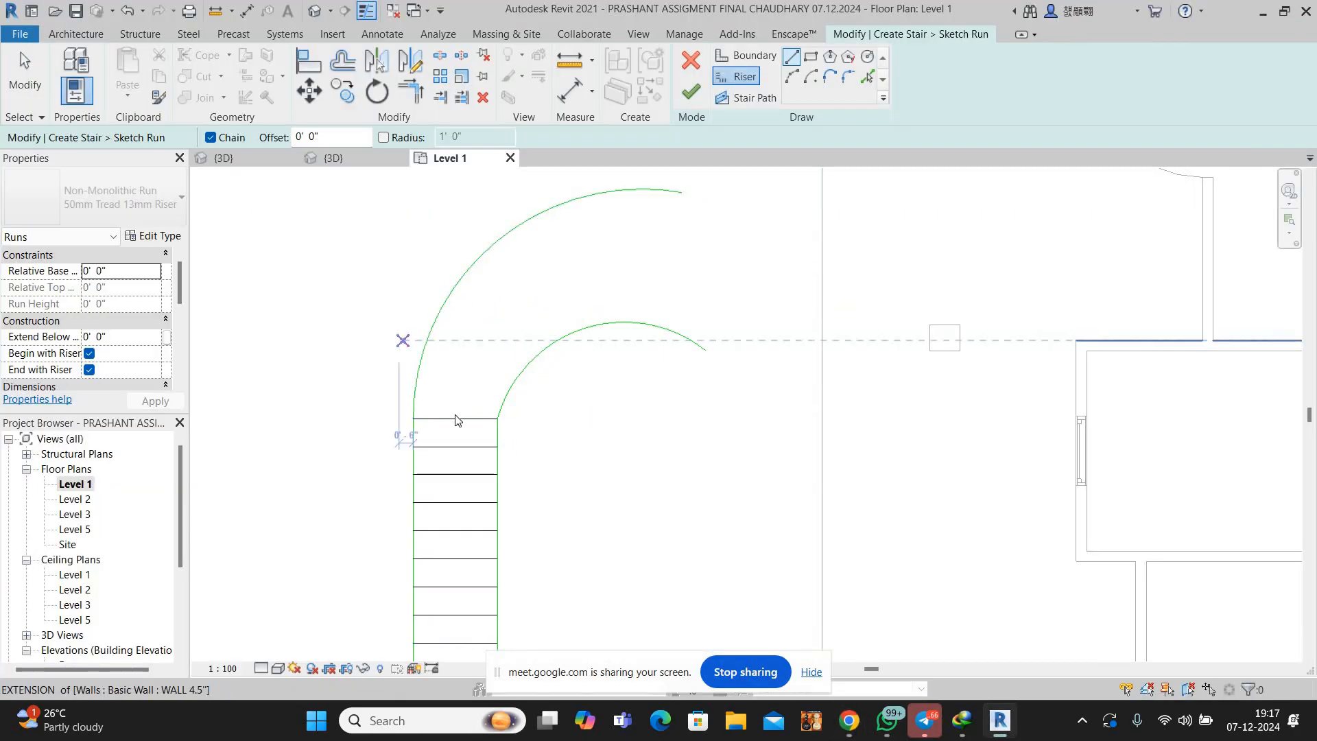
Offset the topmost riser upward in four successive 1'-0" copies into the curved part of the run
right_click(302, 320)
left_click(343, 329)
left_click(453, 418)
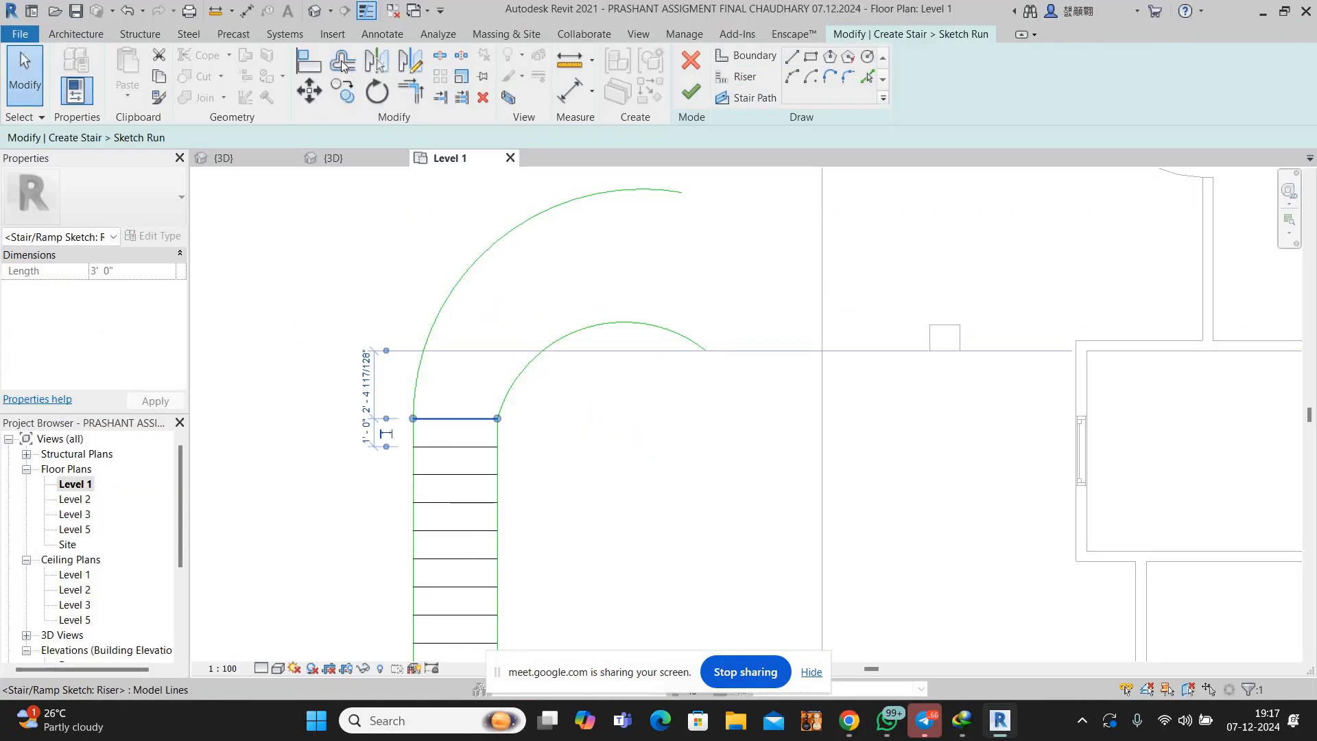
key("o")
key("f")
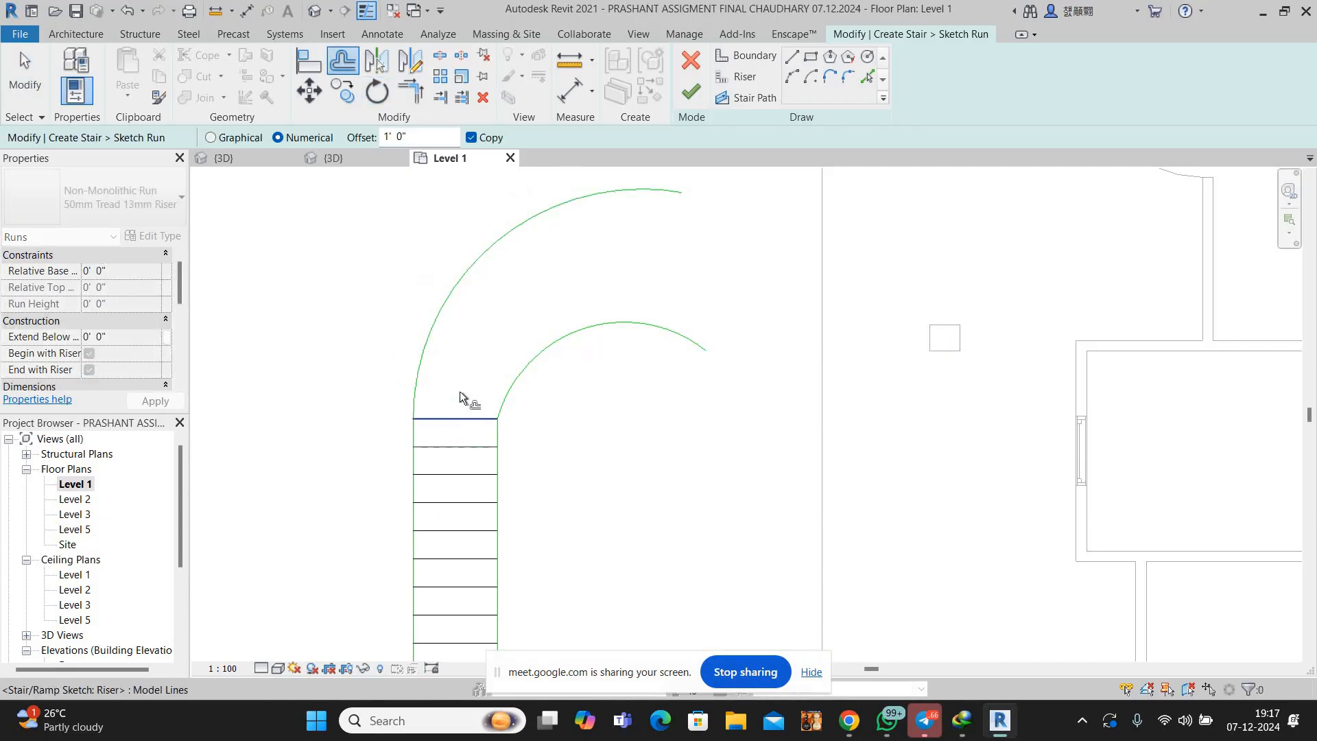
left_click(460, 388)
left_click(467, 360)
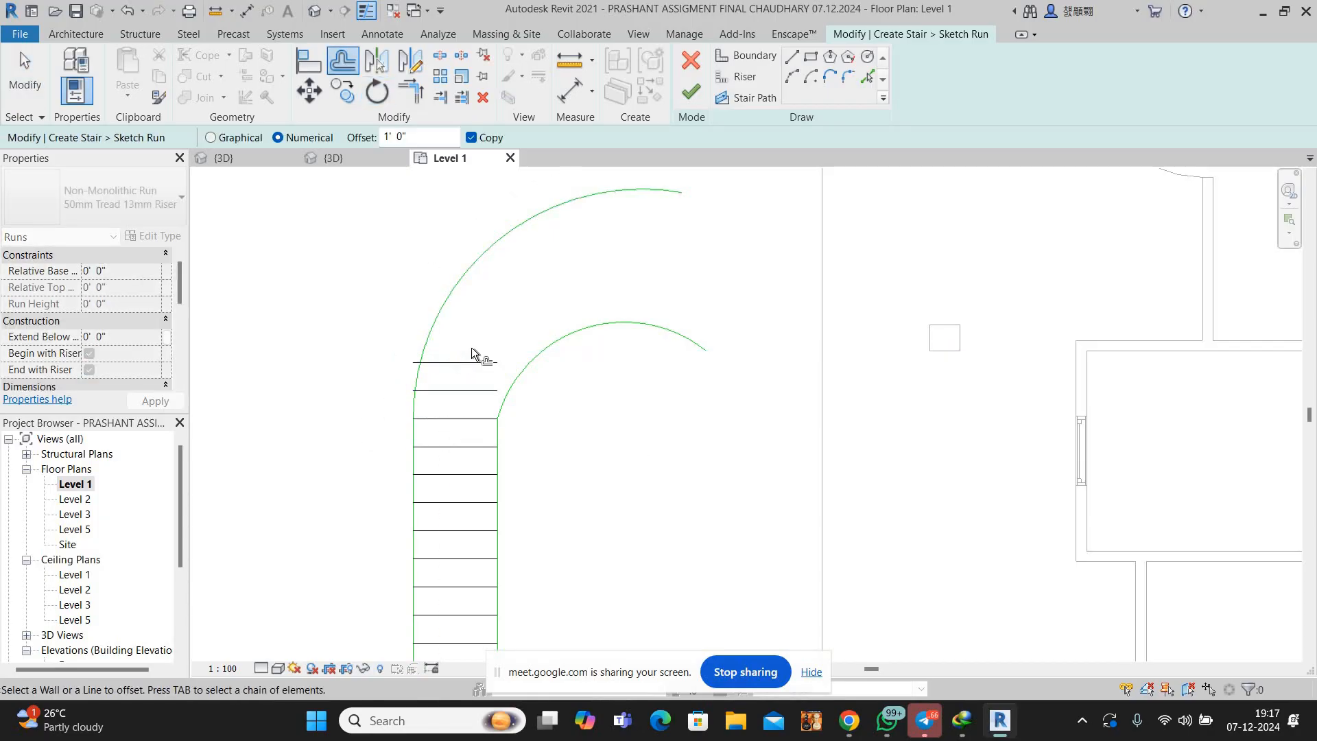
left_click(476, 332)
left_click(552, 299)
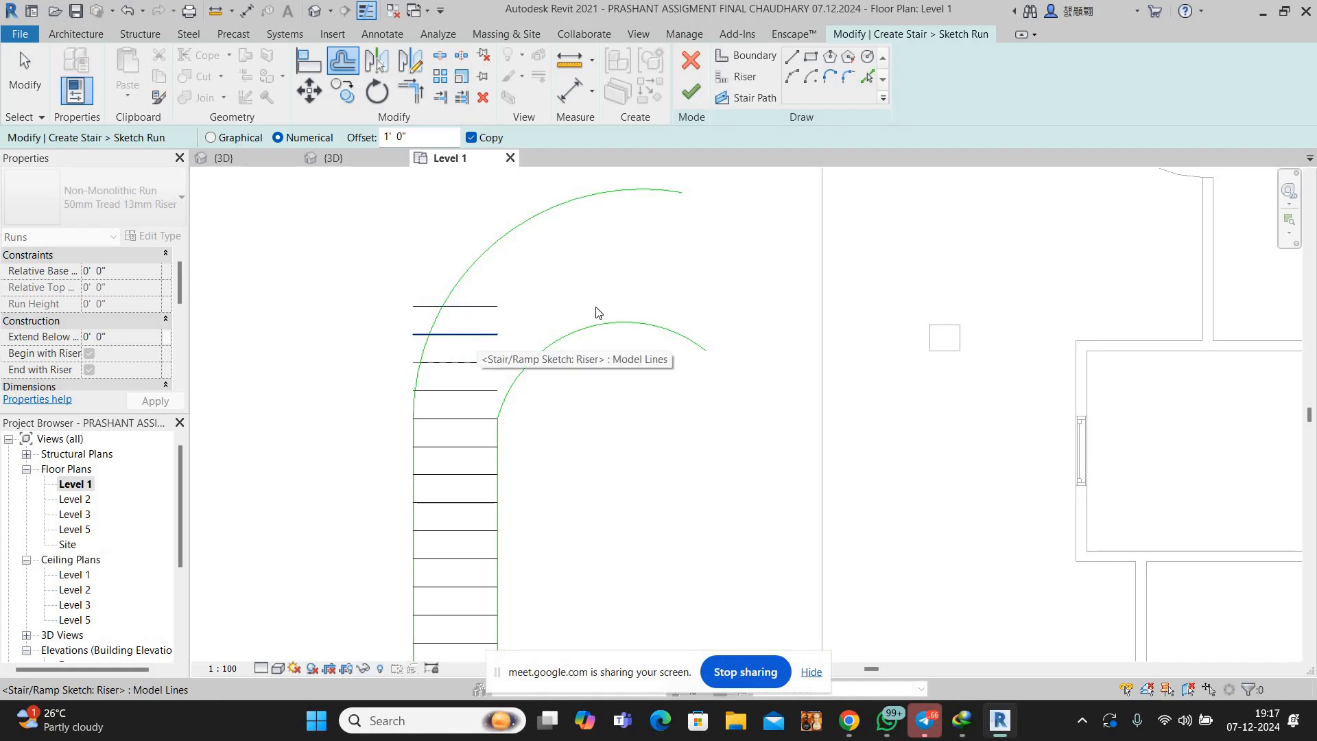
right_click(559, 288)
left_click(597, 303)
right_click(568, 282)
left_click(592, 293)
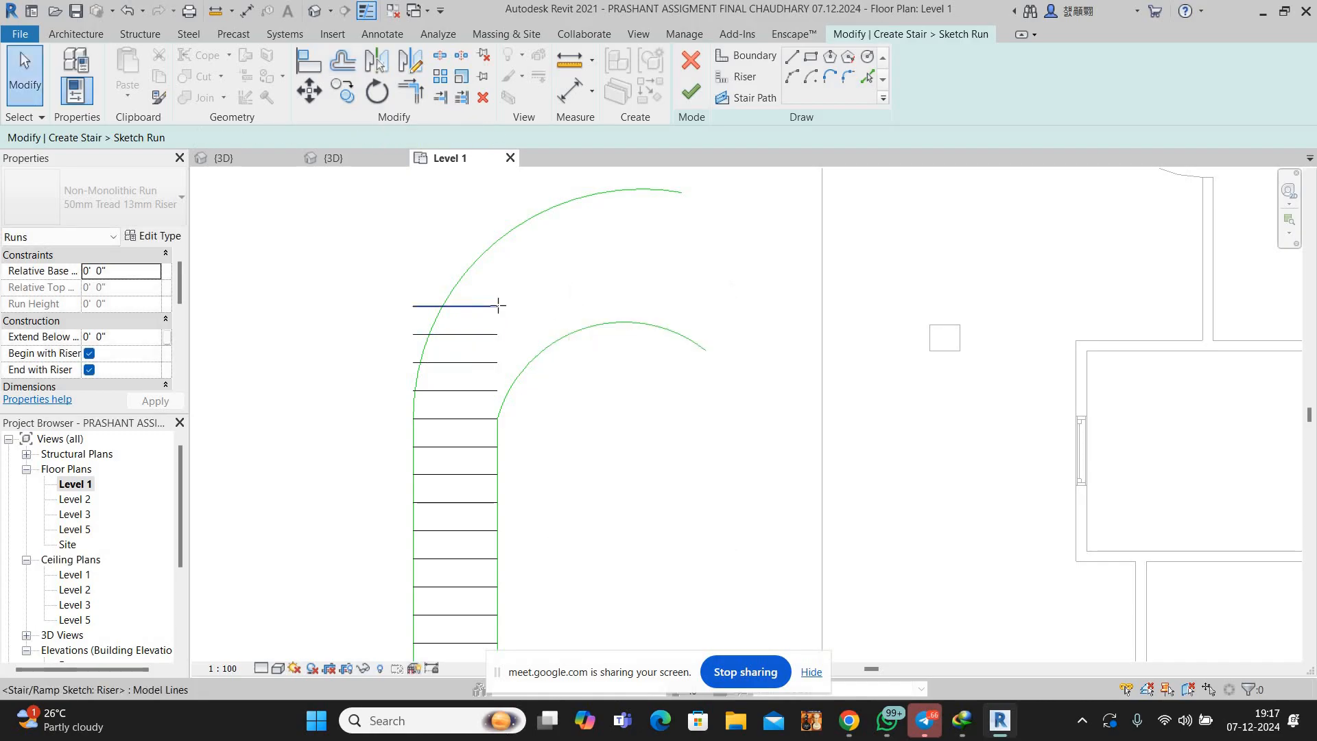
Stretch the topmost new riser to 8'-0" and extend the right ends of the three risers below it to the inner arc
left_click(498, 305)
left_click_drag(498, 306, 637, 306)
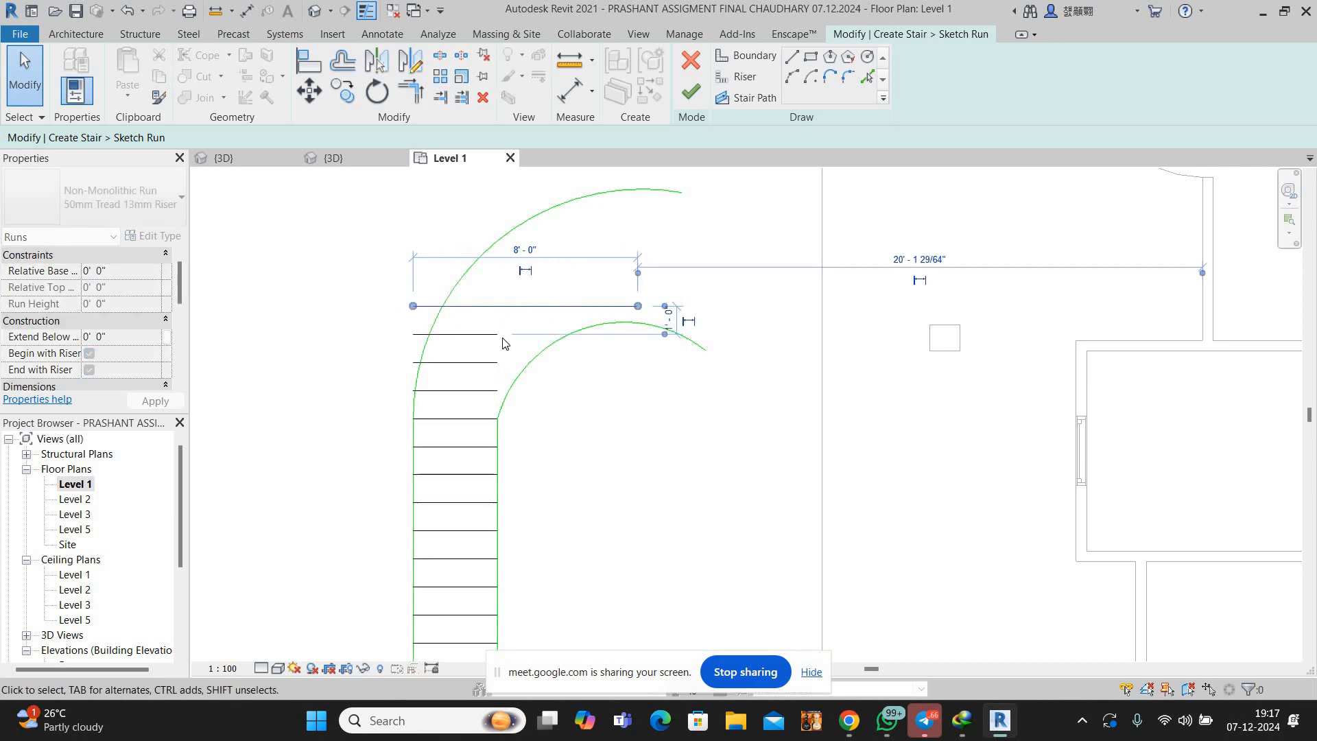
left_click(496, 335)
left_click_drag(497, 335, 509, 390)
left_click(497, 362)
left_click(481, 390)
left_click(598, 423)
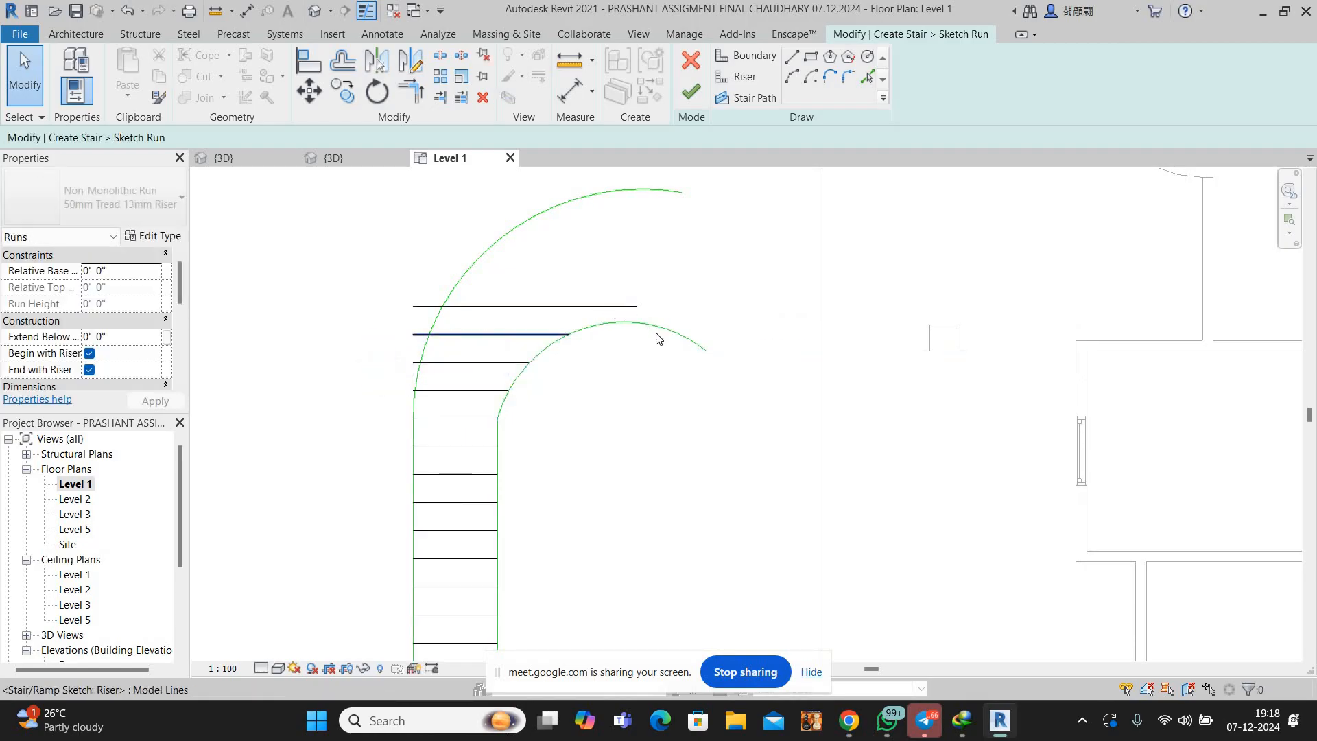
Delete the topmost 8'-0" riser lying above the inner boundary arc
left_click(633, 307)
left_click(706, 362)
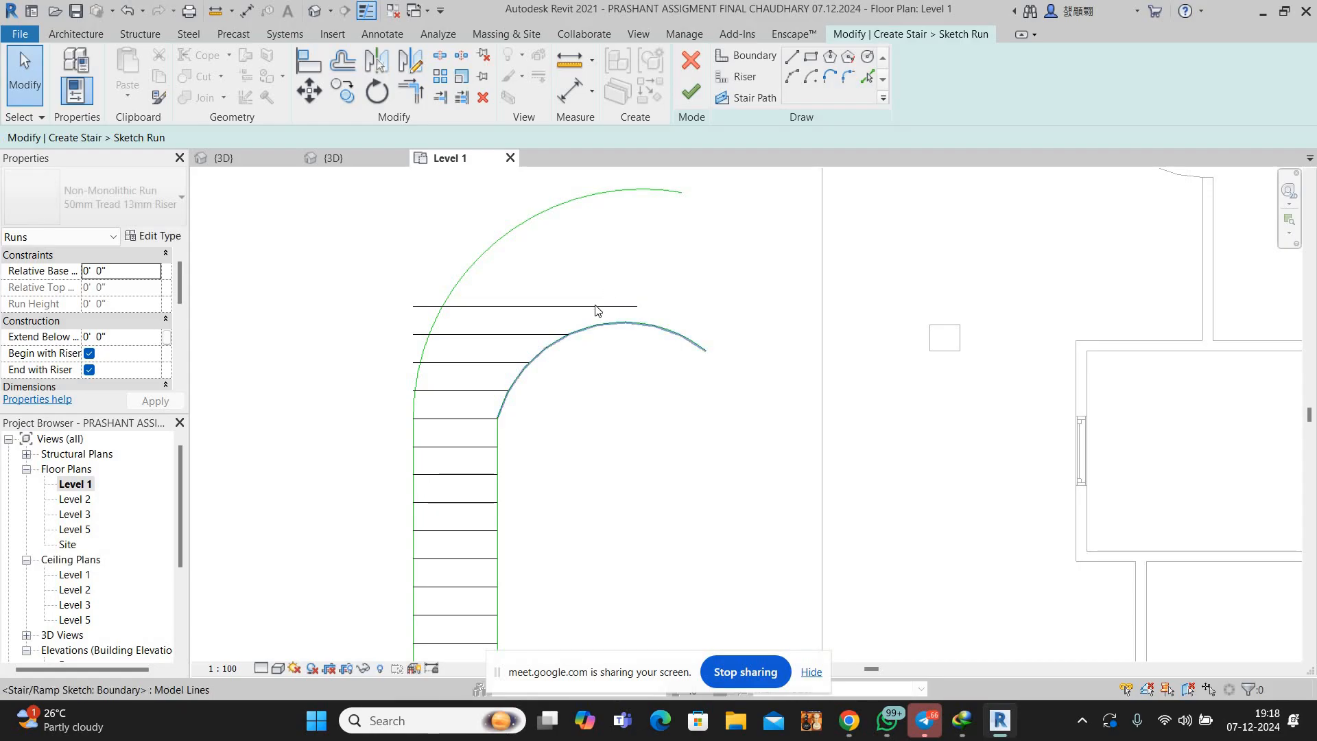
left_click(595, 306)
right_click(644, 253)
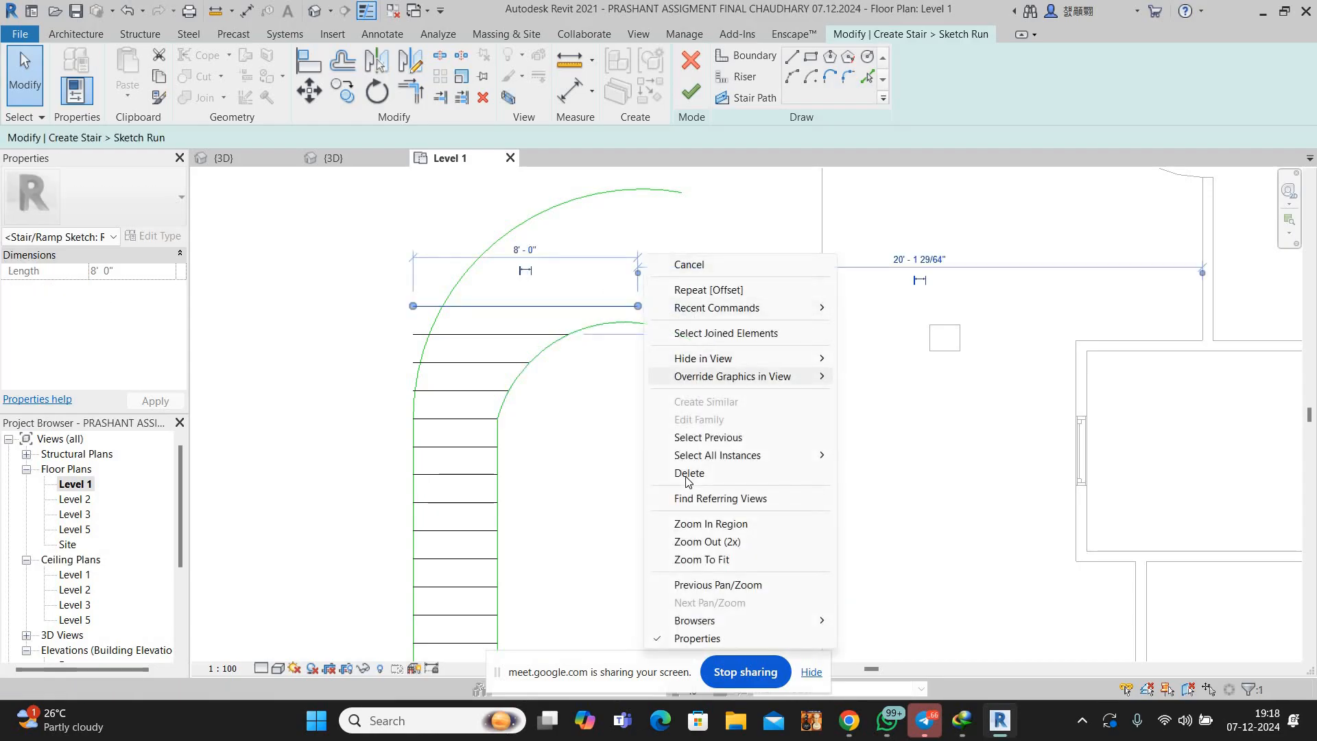
left_click(688, 474)
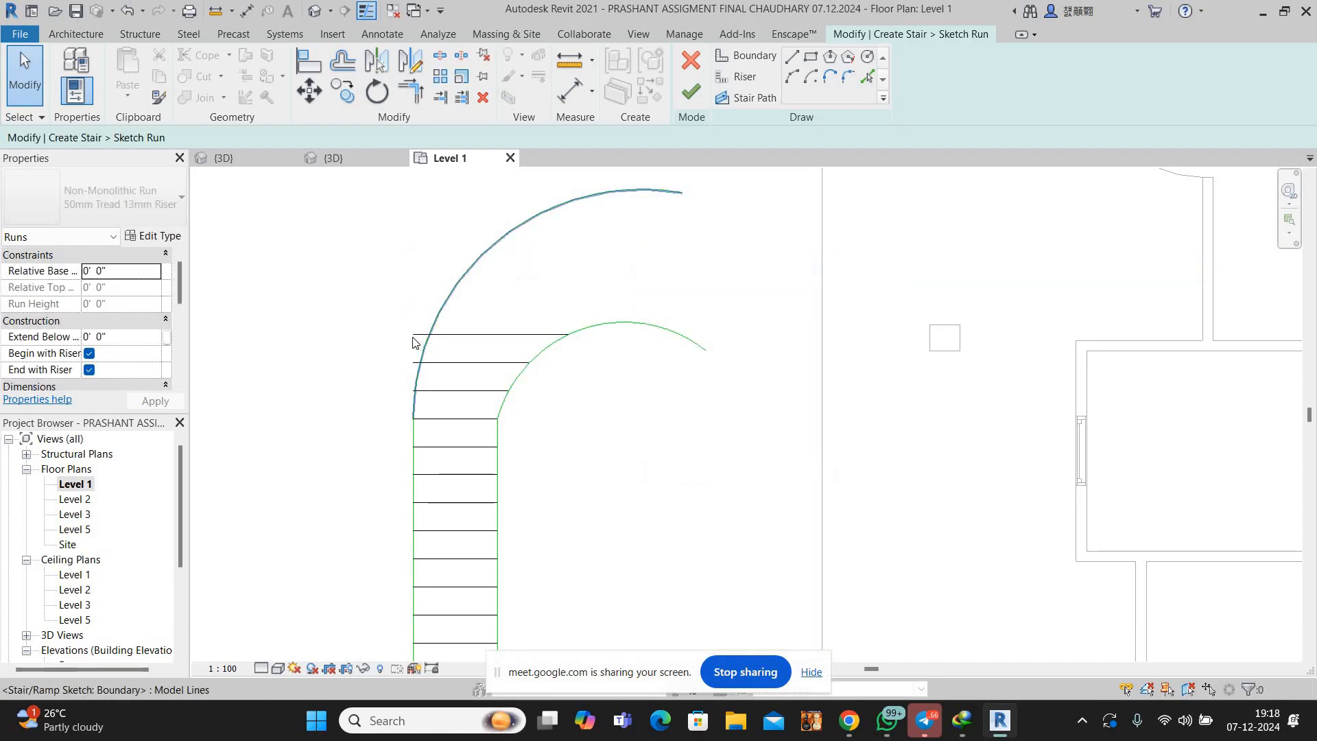
Shorten the left ends of the upper risers to meet the outer boundary arc
left_click(416, 335)
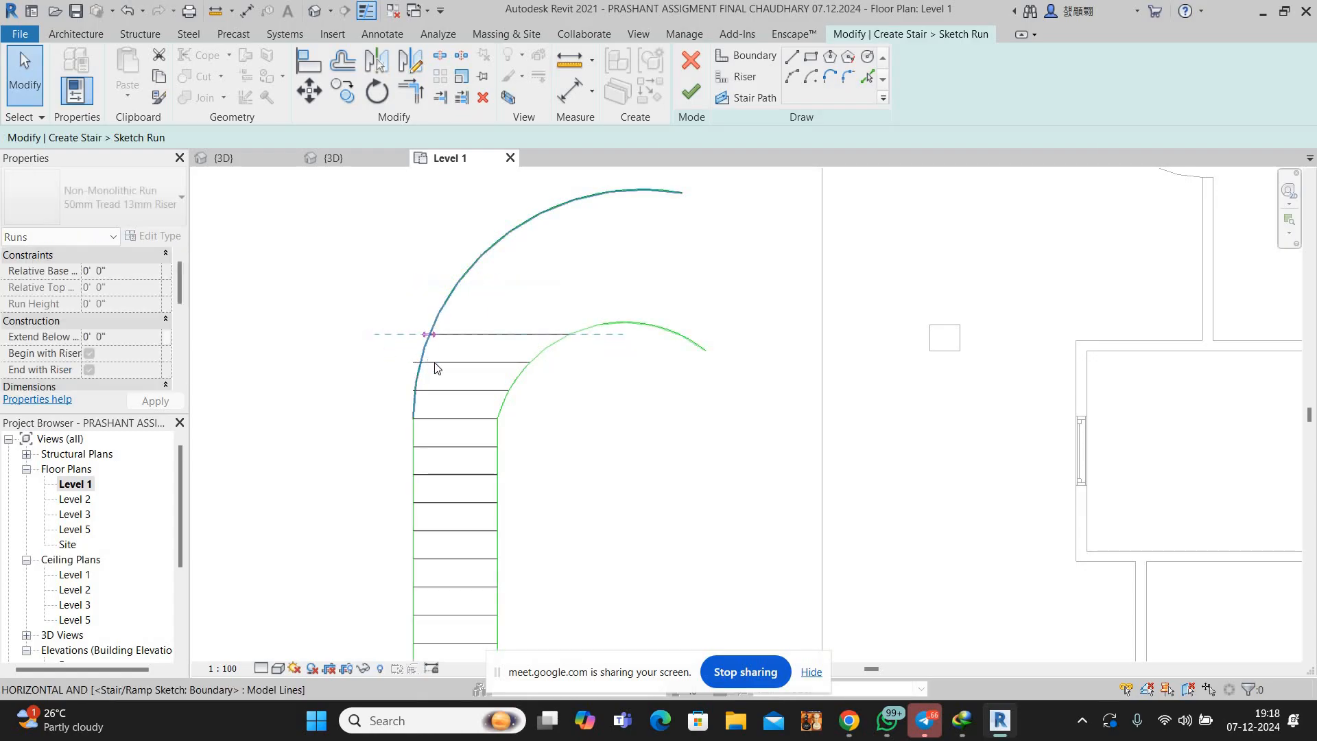
left_click(412, 364)
left_click(415, 363)
left_click_drag(414, 363, 420, 362)
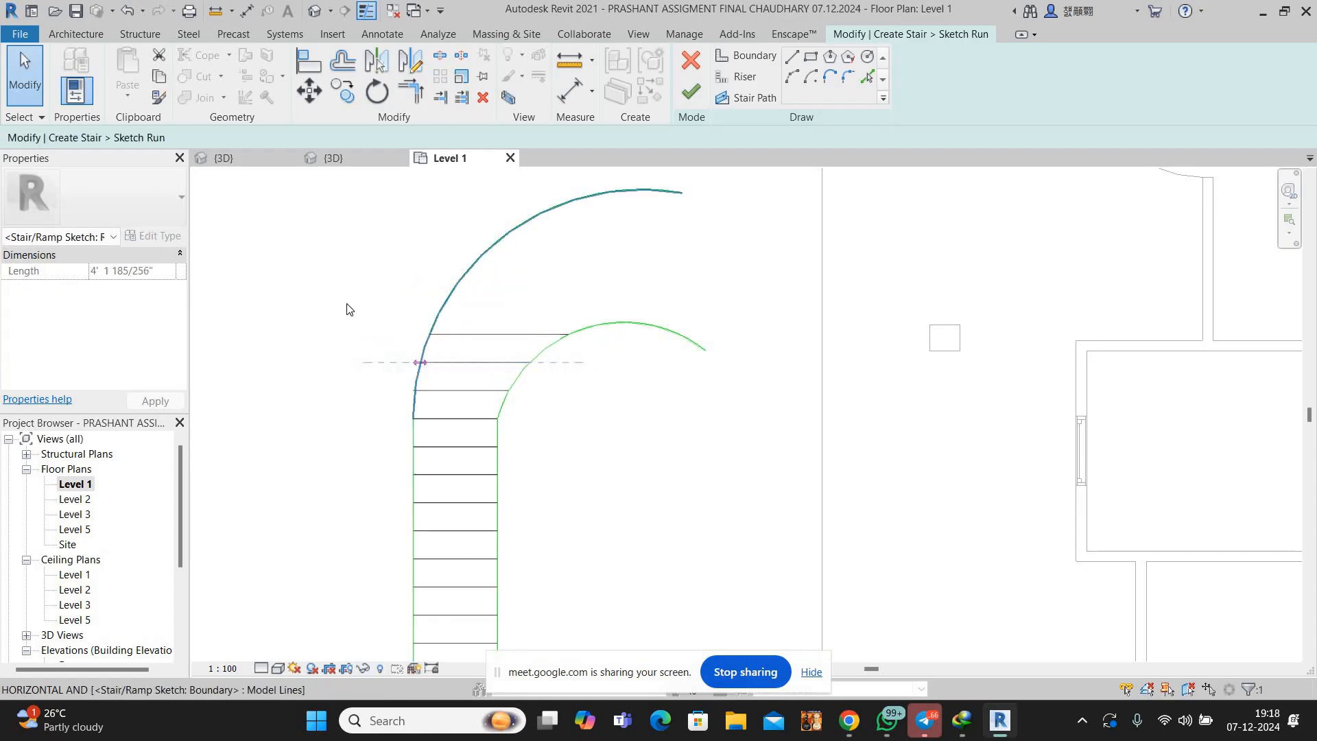
left_click(625, 202)
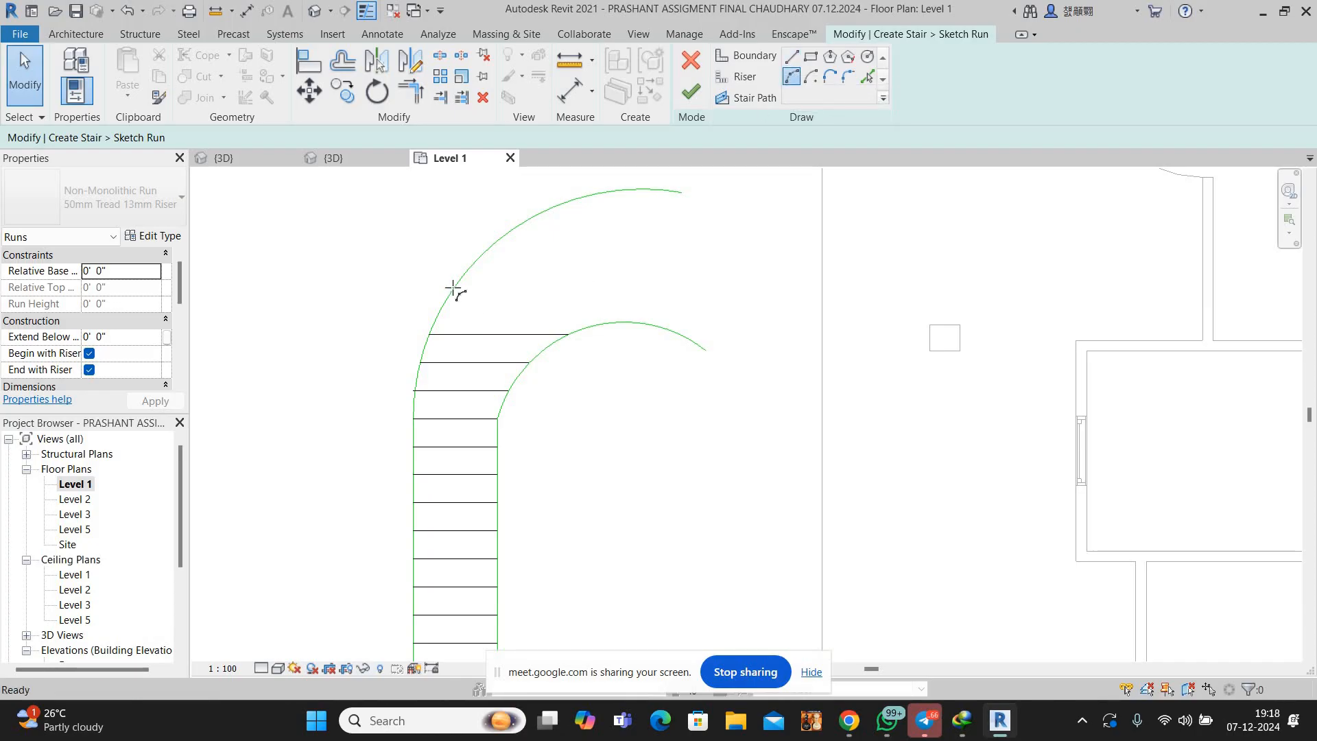
Draw a curved riser just above the topmost straight riser, from the outer boundary arc to the crown of the inner arc
right_click(585, 249)
left_click(625, 260)
left_click(737, 77)
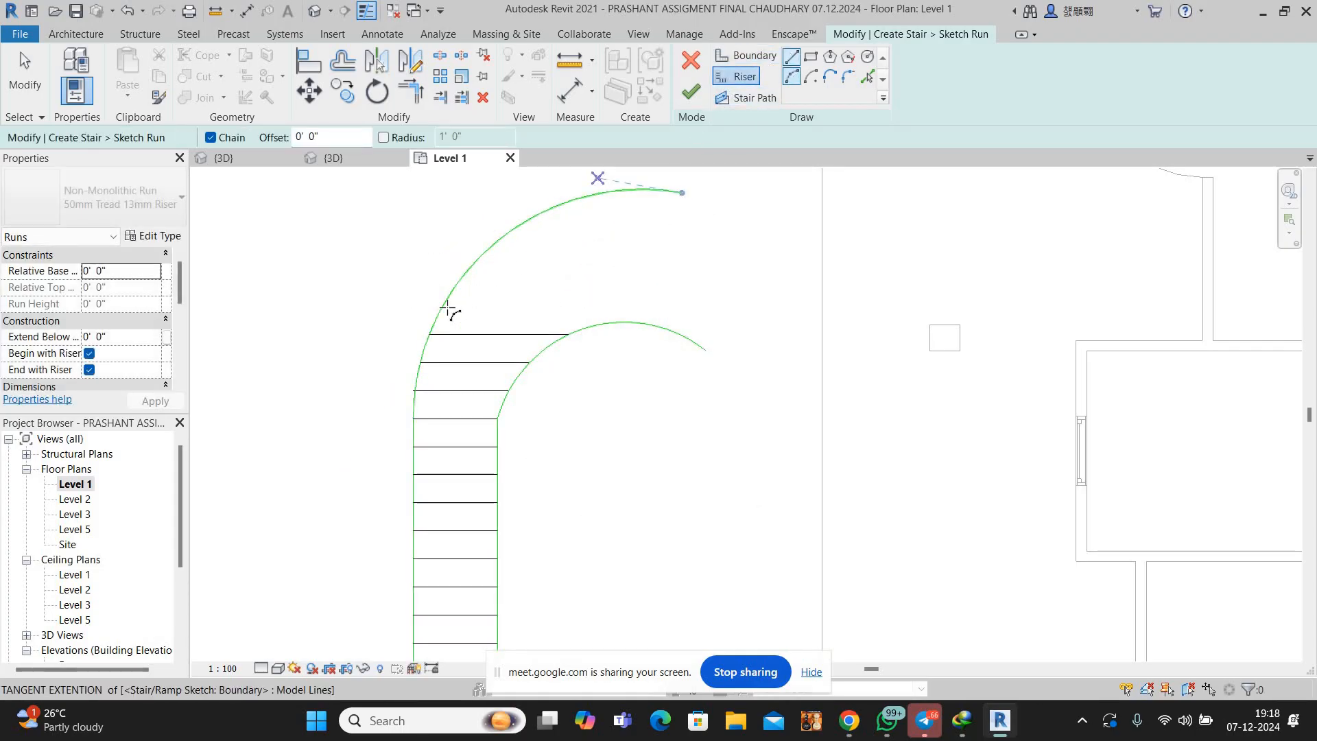
key("p")
key("l")
left_click(611, 321)
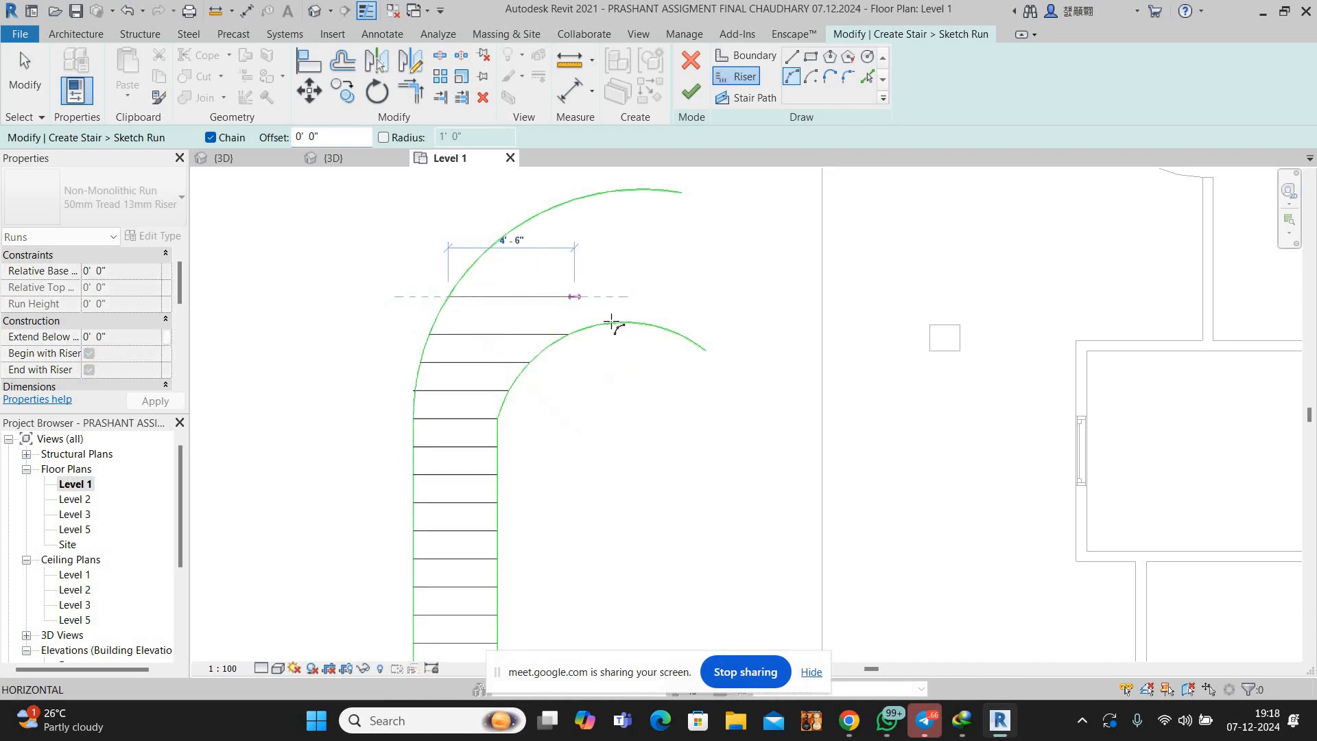
left_click(549, 302)
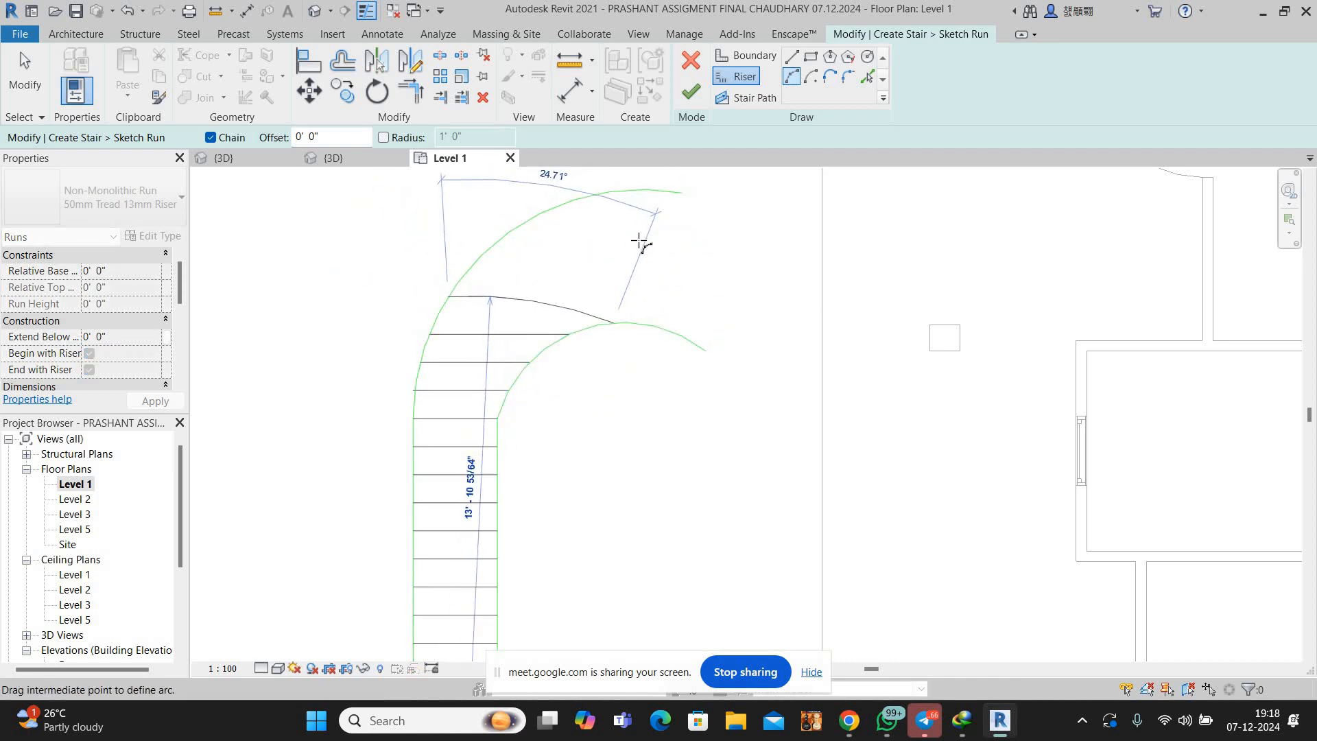
Draw a second curved riser above the first, from the outer boundary arc to just short of the inner arc's free end
left_click(480, 256)
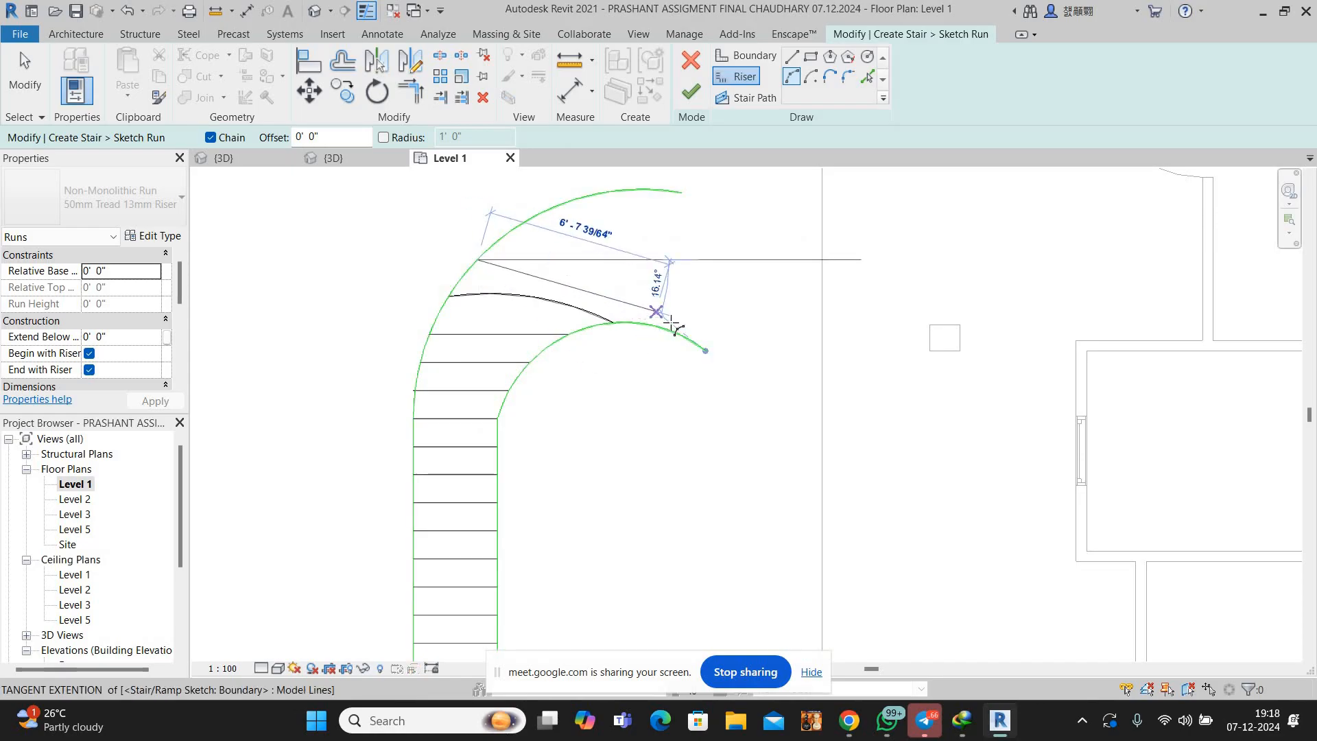
left_click(636, 279)
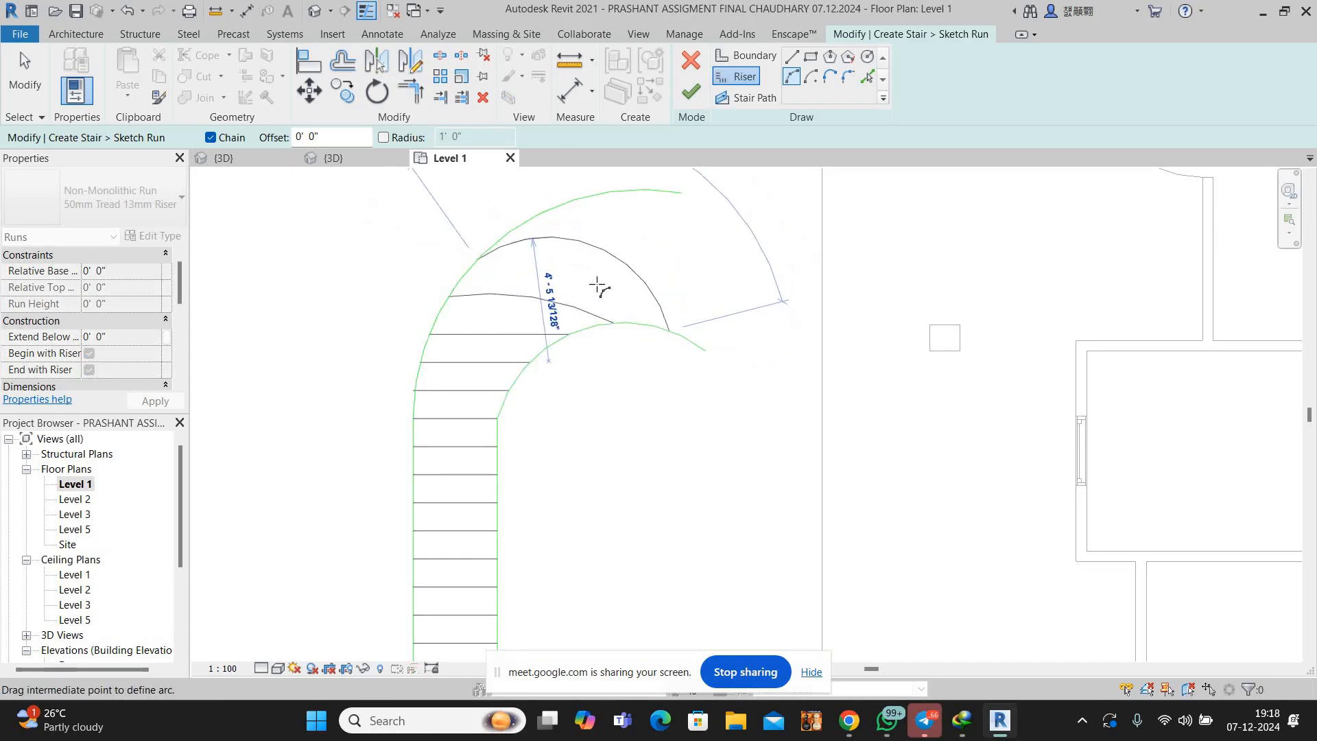
right_click(683, 246)
left_click(705, 256)
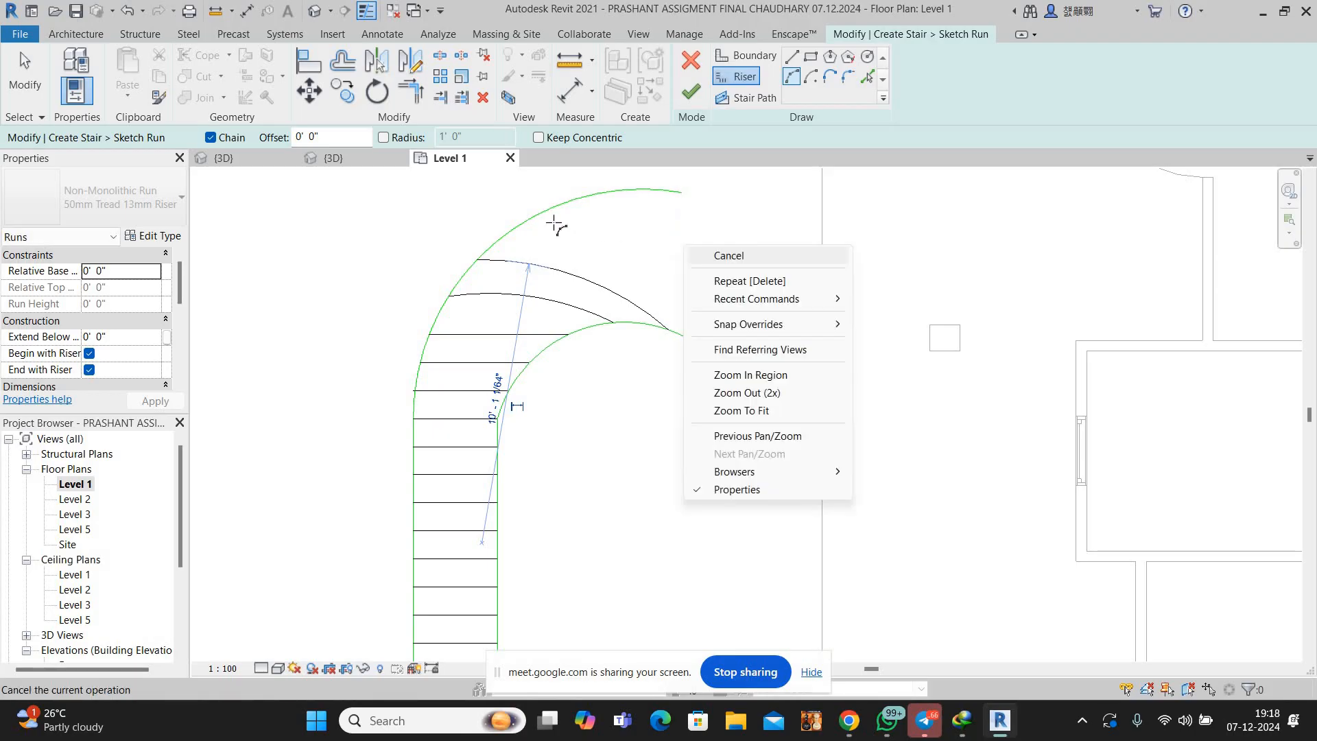
Draw a third, topmost curved riser from the outer boundary arc to the free endpoint of the inner arc
left_click(703, 350)
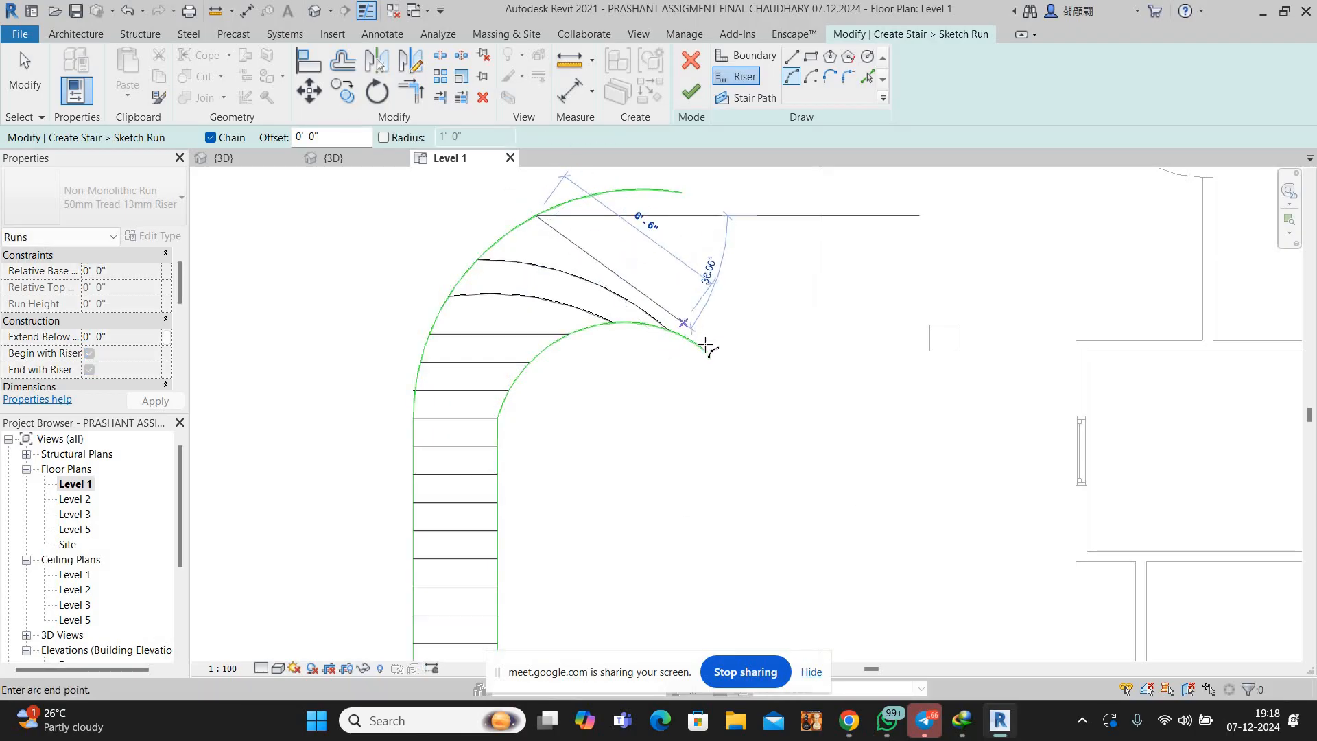
left_click(673, 285)
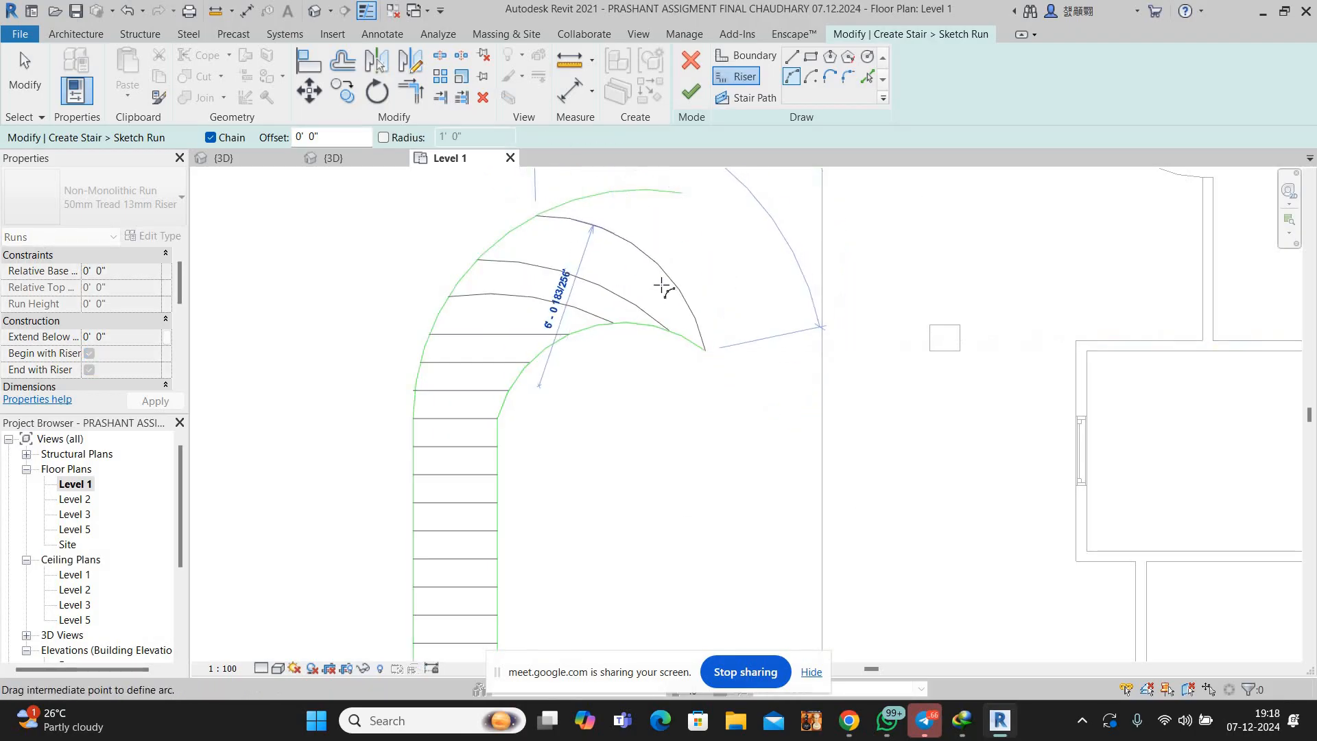
right_click(706, 245)
left_click(732, 256)
right_click(739, 252)
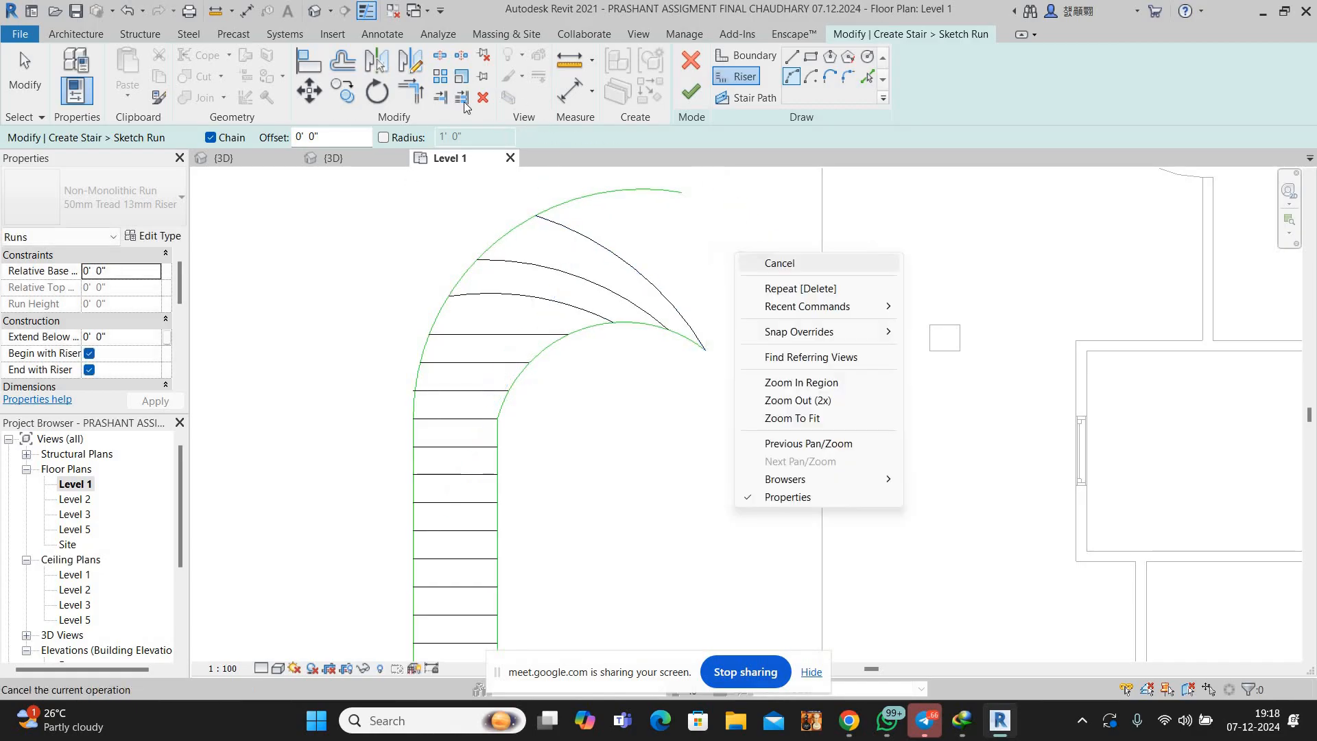
left_click(760, 263)
Trim the outer boundary arc to a corner with the topmost curved riser, removing the excess beyond it
left_click(509, 226)
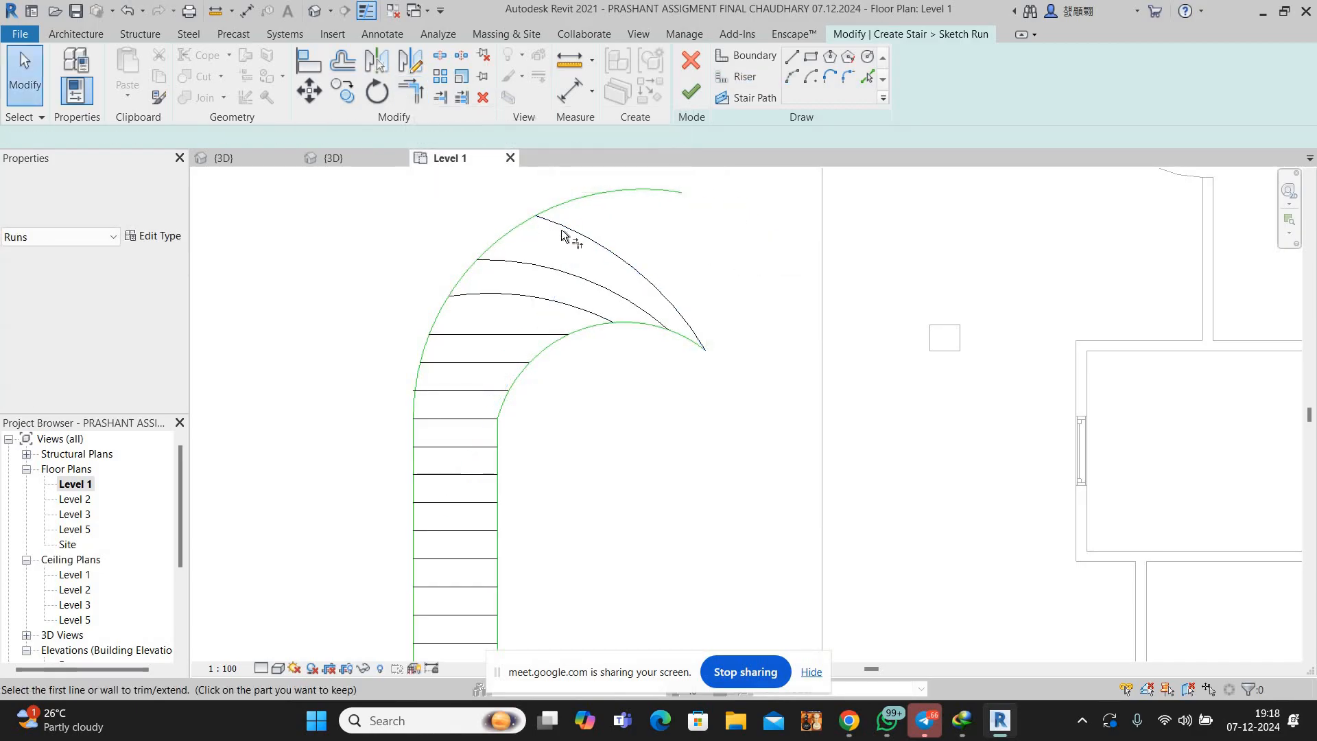
left_click(559, 225)
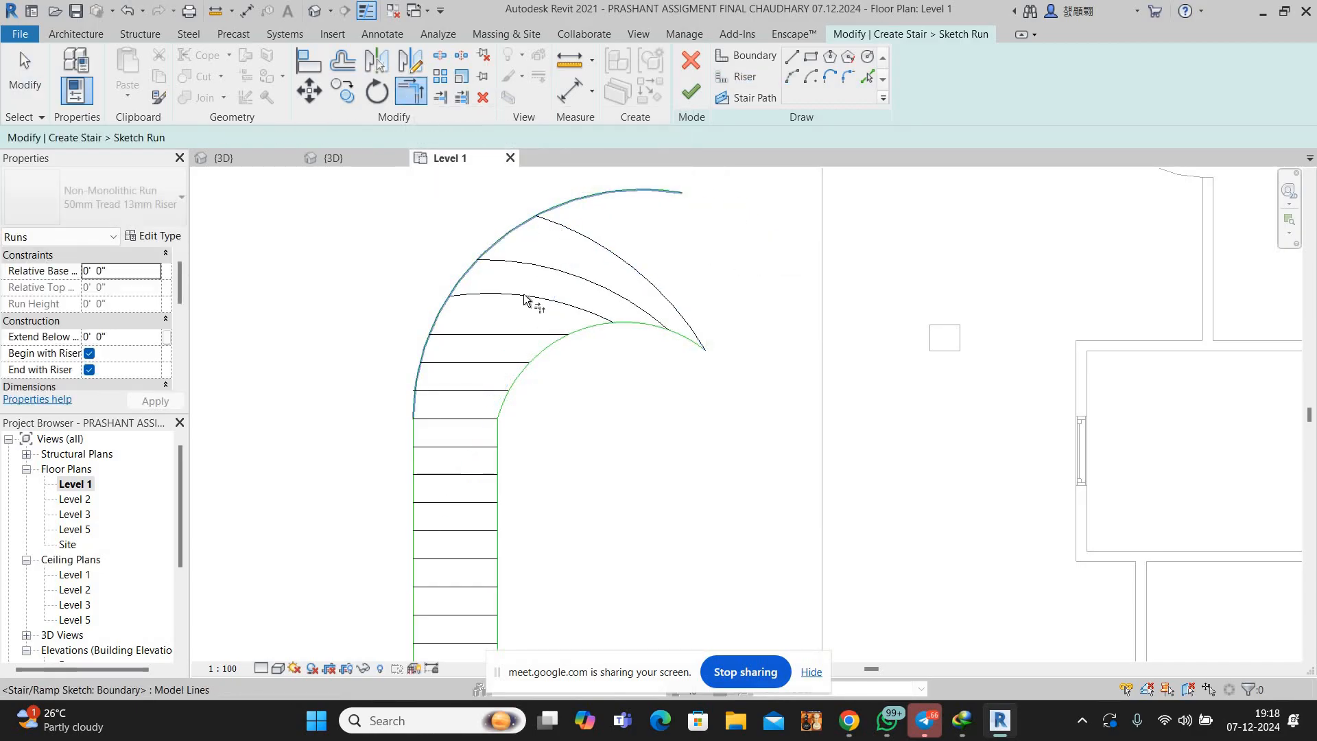
scroll(617, 329, "down", 3)
right_click(562, 308)
left_click(611, 319)
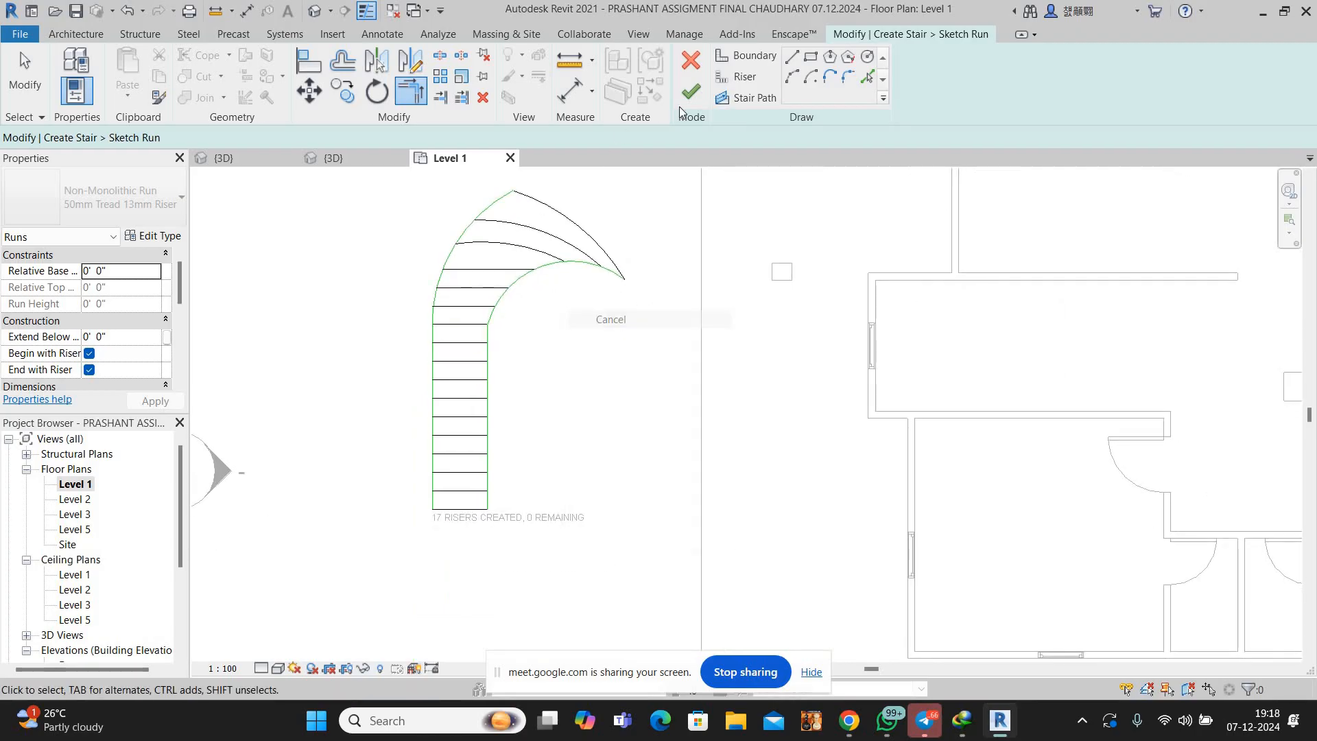
Draw a two-segment stair path from the bottom riser via the second-highest straight riser's midpoint to the topmost curved riser, and finish the sketch
left_click(741, 98)
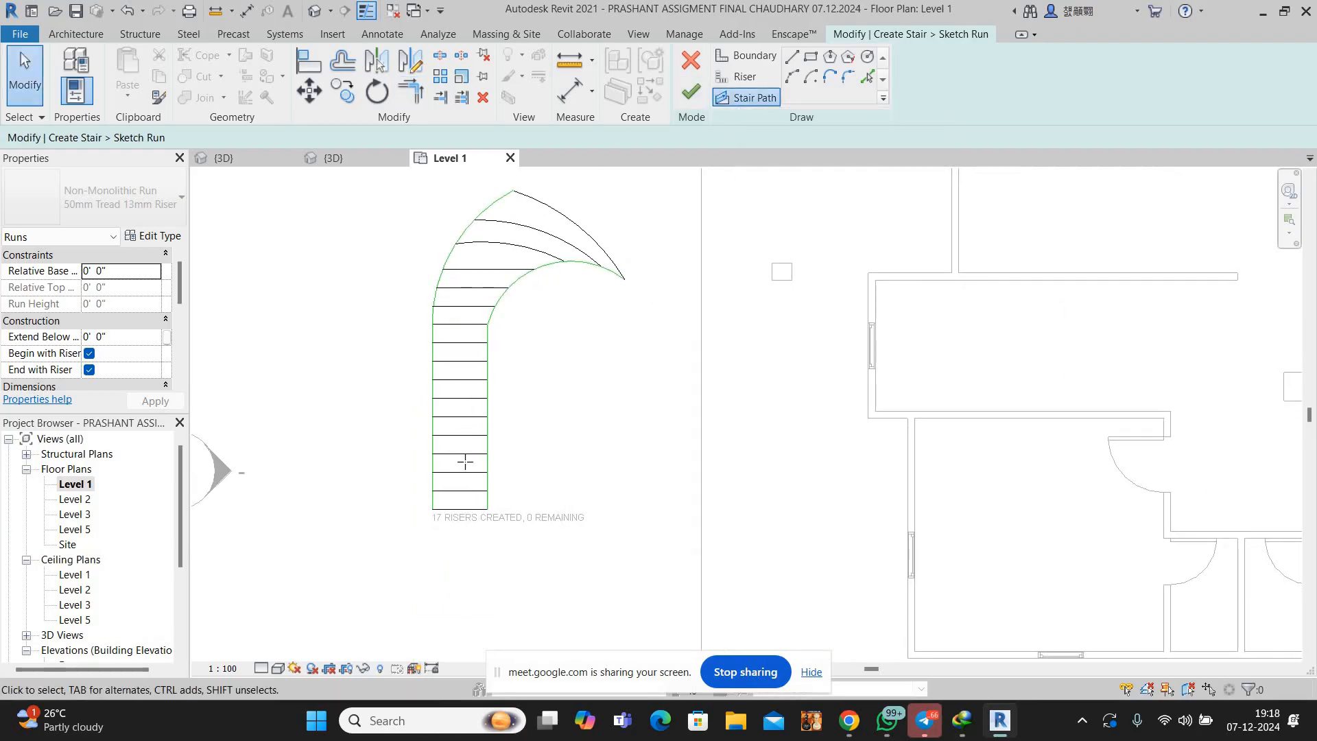
left_click(459, 304)
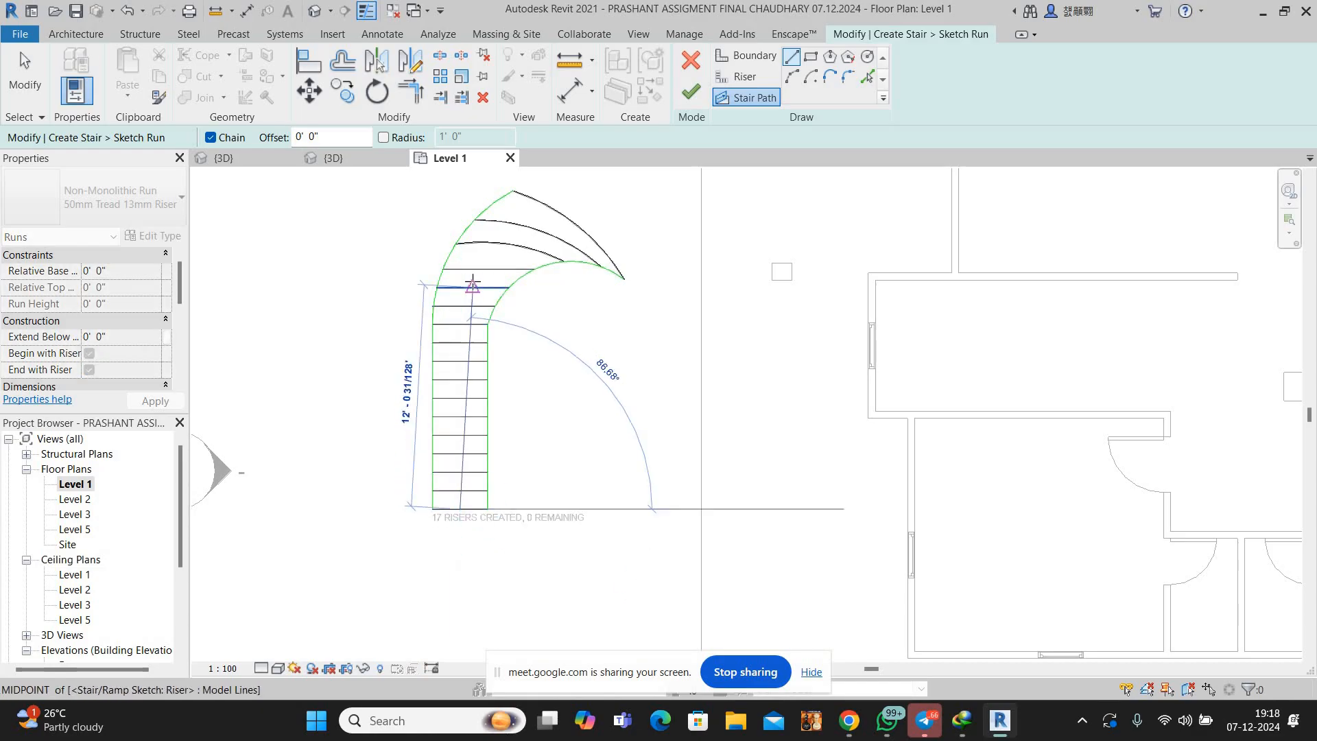
left_click(473, 287)
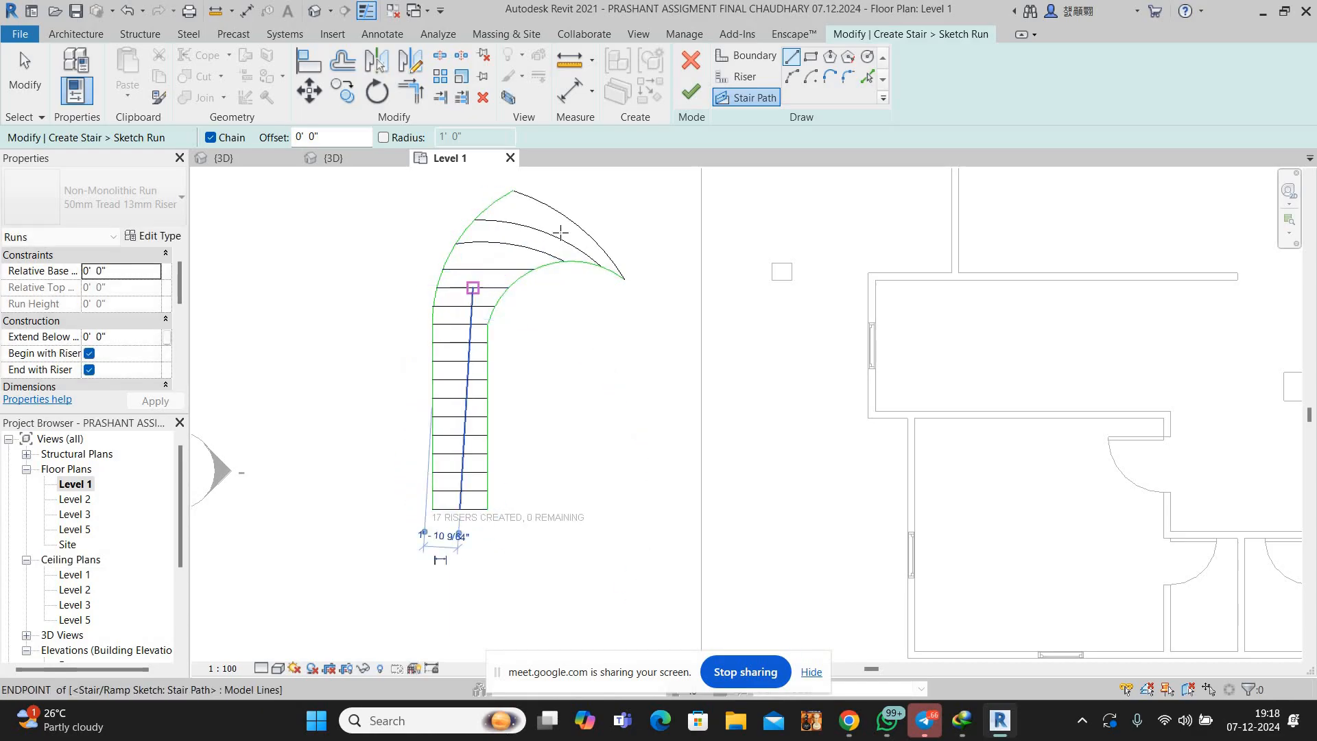
right_click(697, 226)
left_click(714, 227)
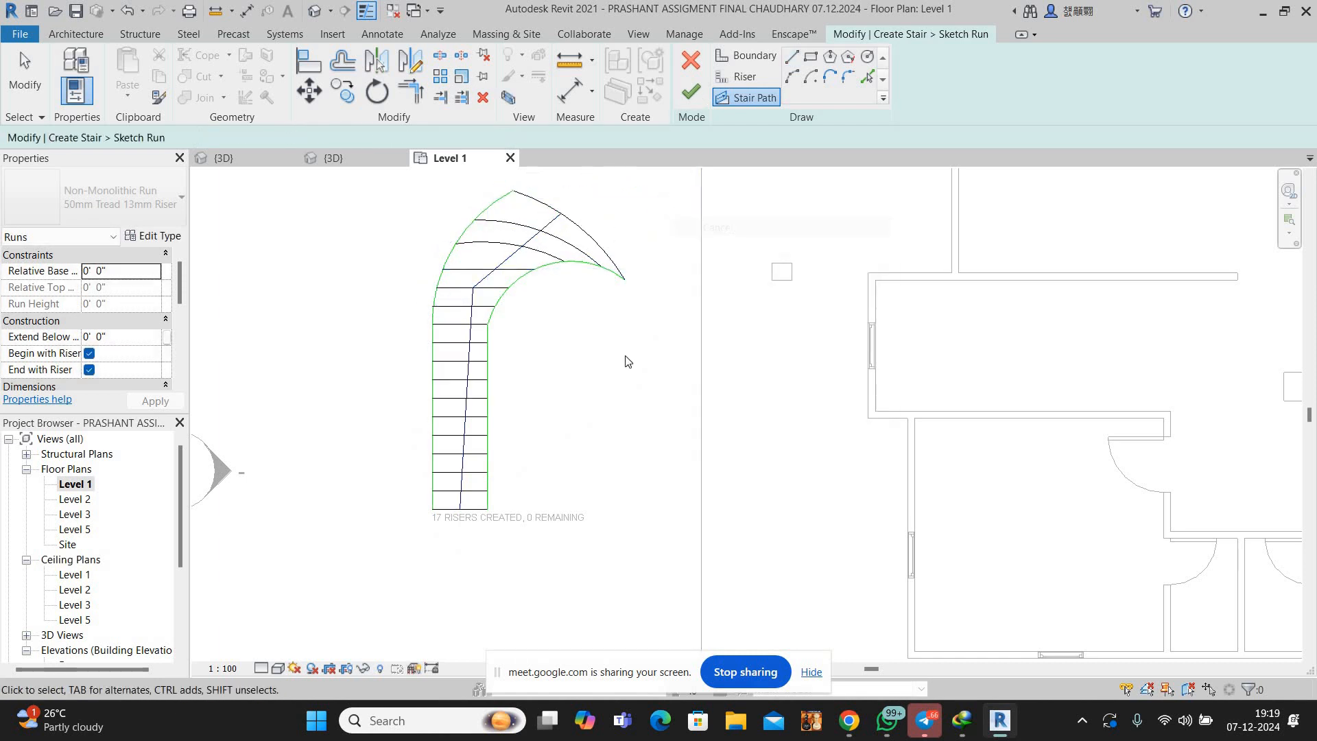
left_click(690, 92)
scroll(700, 386, "down", 2)
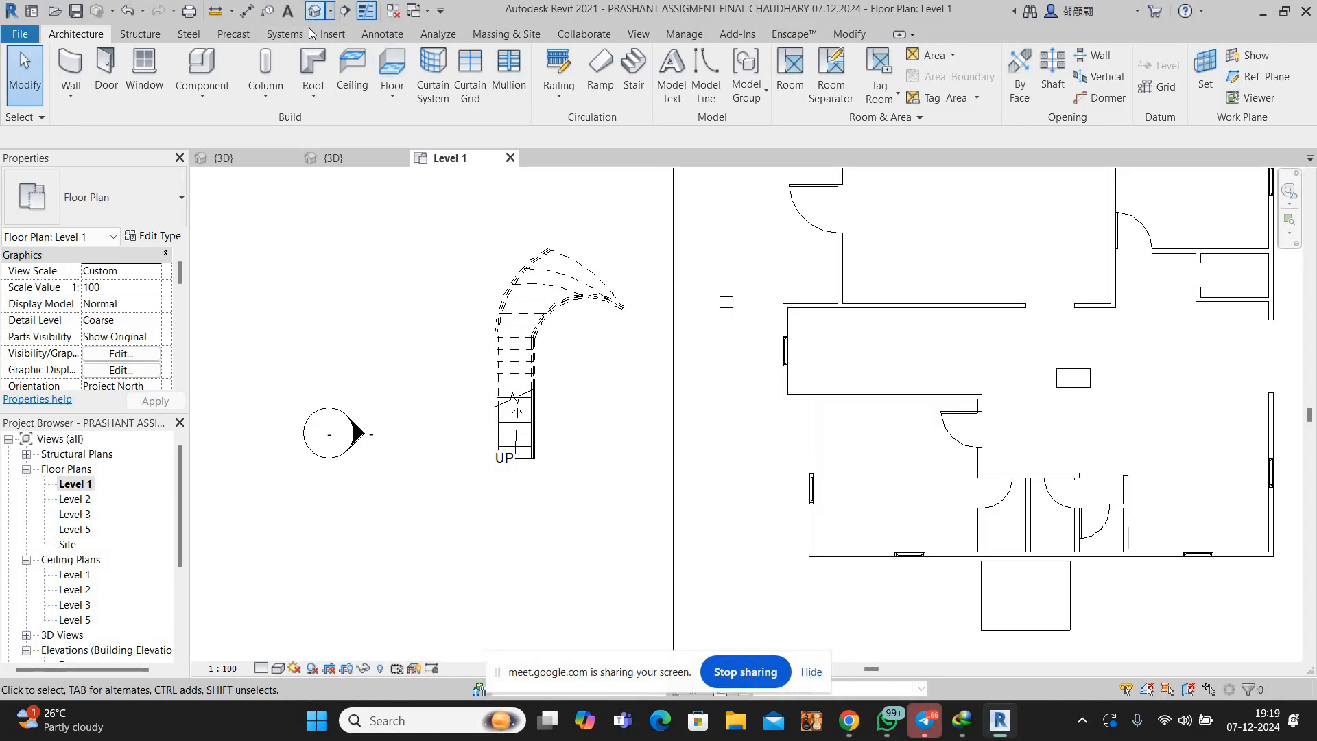
Examine the new curved staircase, its railings and its position beside the house in the 3D view
left_click(331, 158)
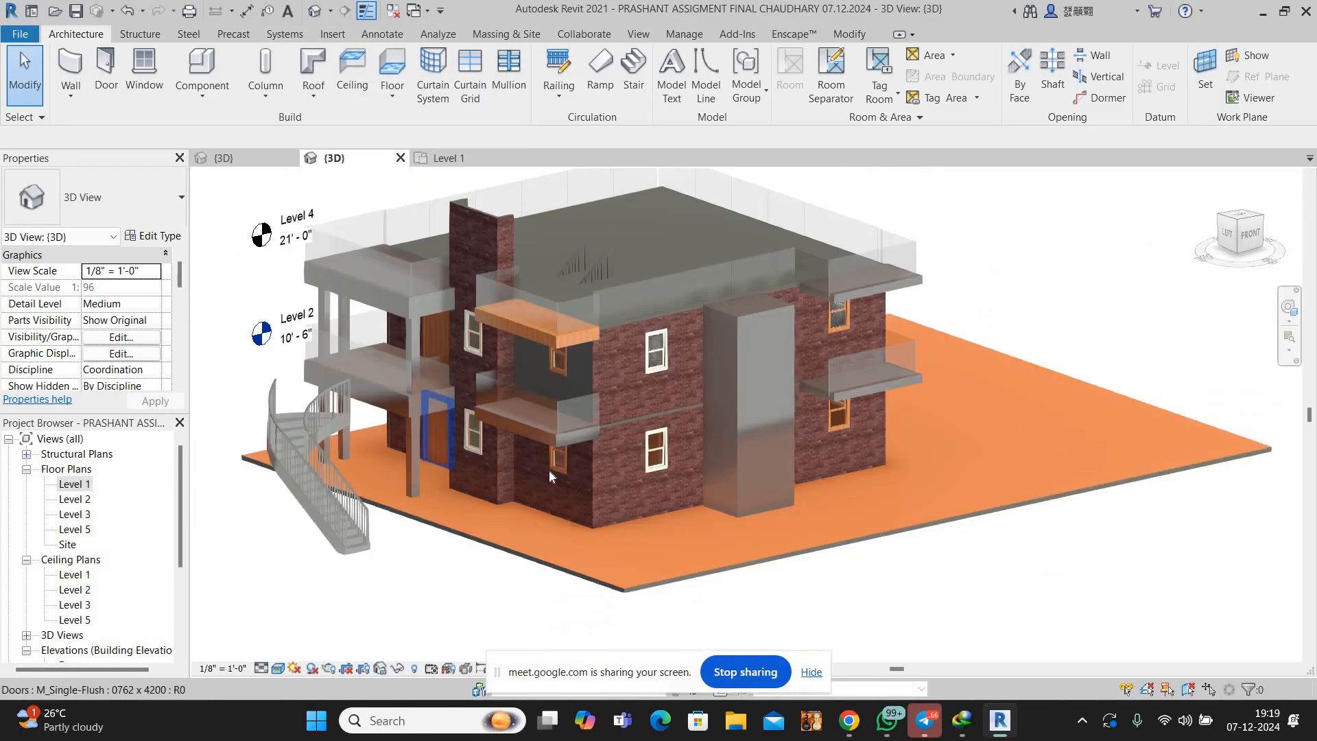
middle_click_drag(550, 477, 777, 461)
scroll(529, 445, "up", 3)
middle_click_drag(384, 482, 353, 526, "shift")
scroll(336, 560, "down", 2)
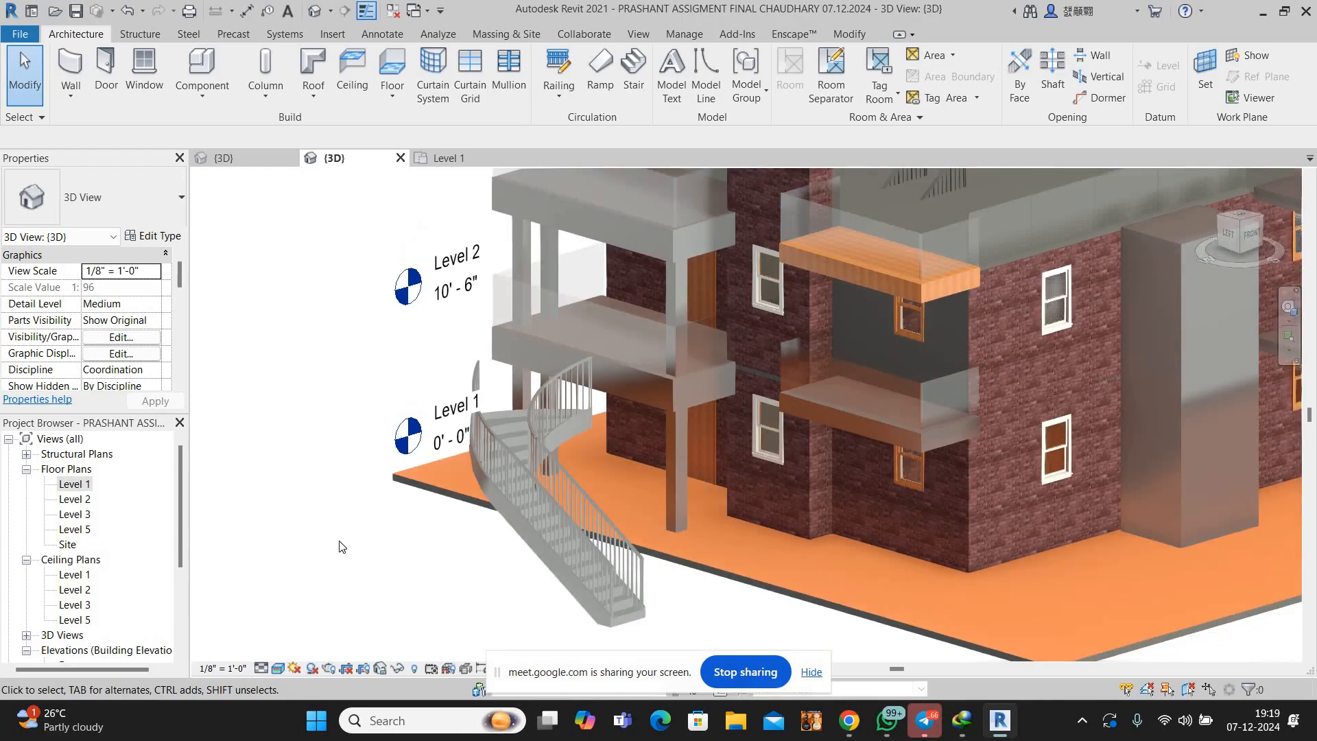
scroll(508, 591, "down", 2)
scroll(494, 522, "up", 5)
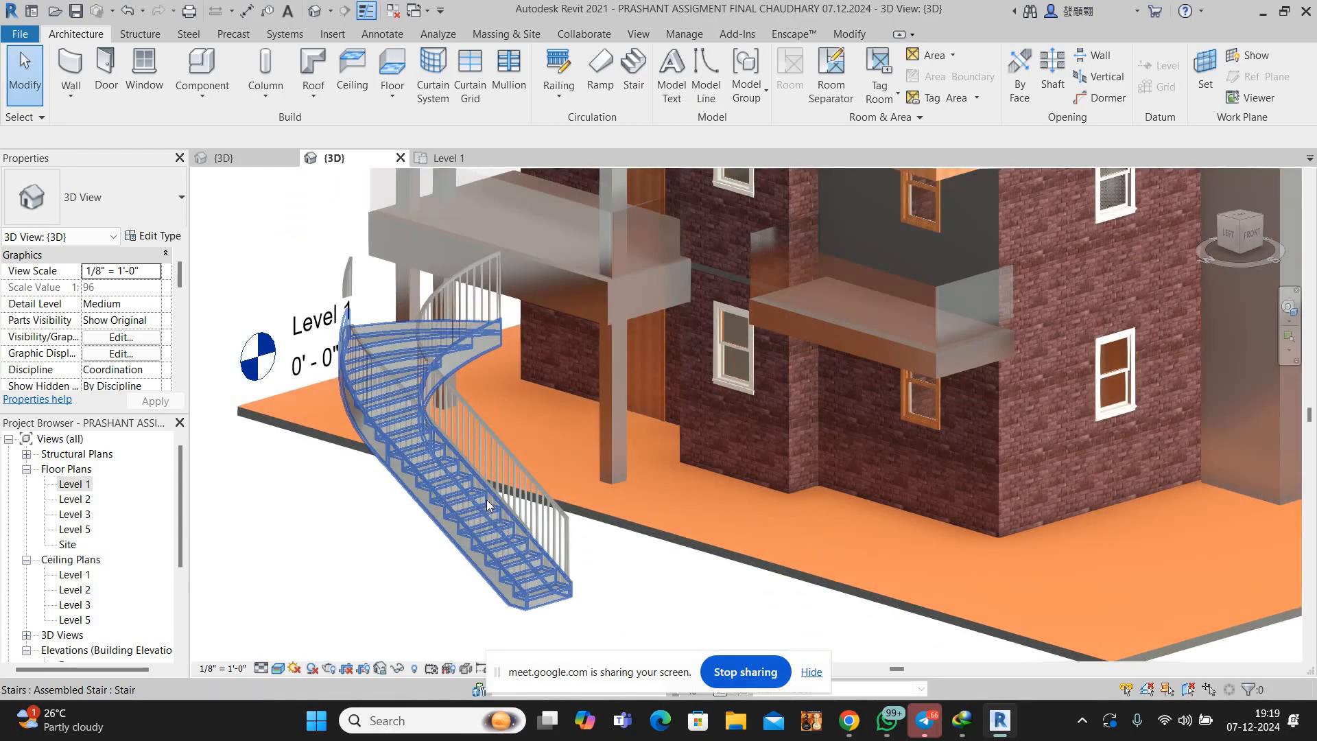
scroll(392, 402, "down", 2)
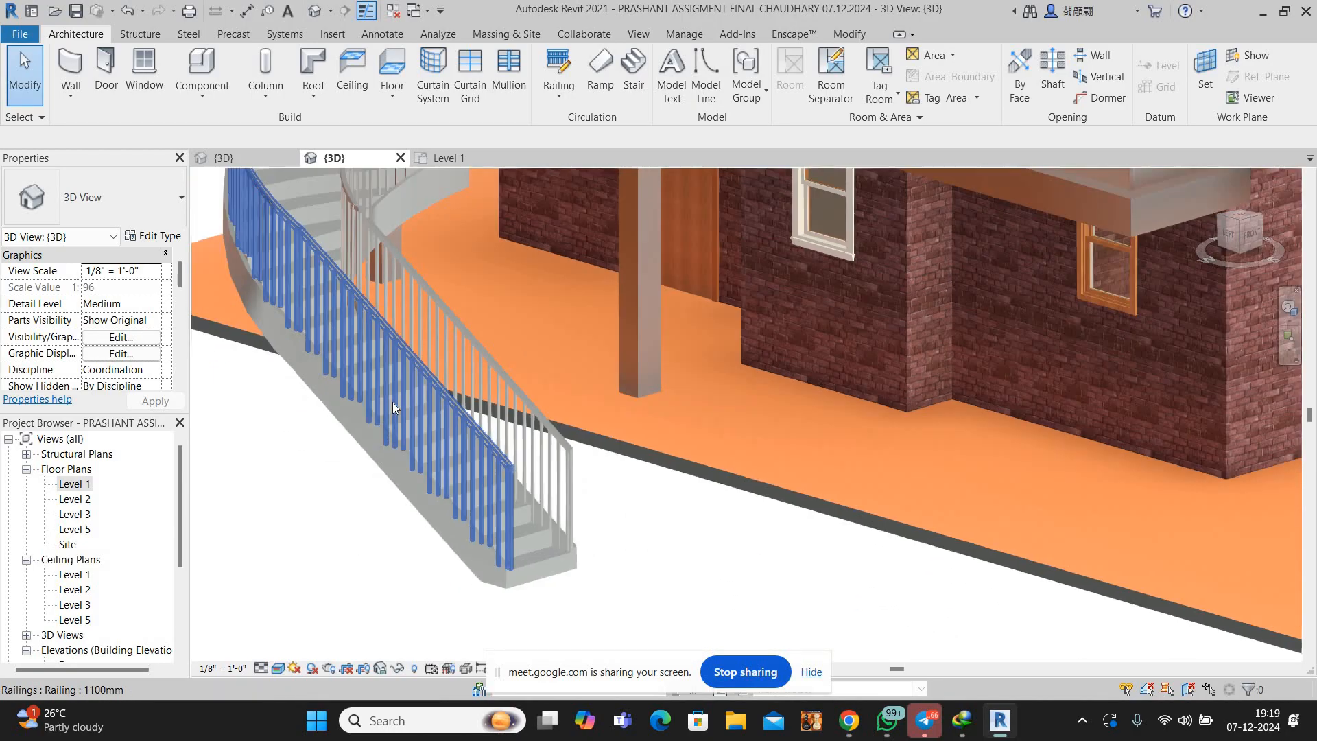
scroll(522, 499, "down", 3)
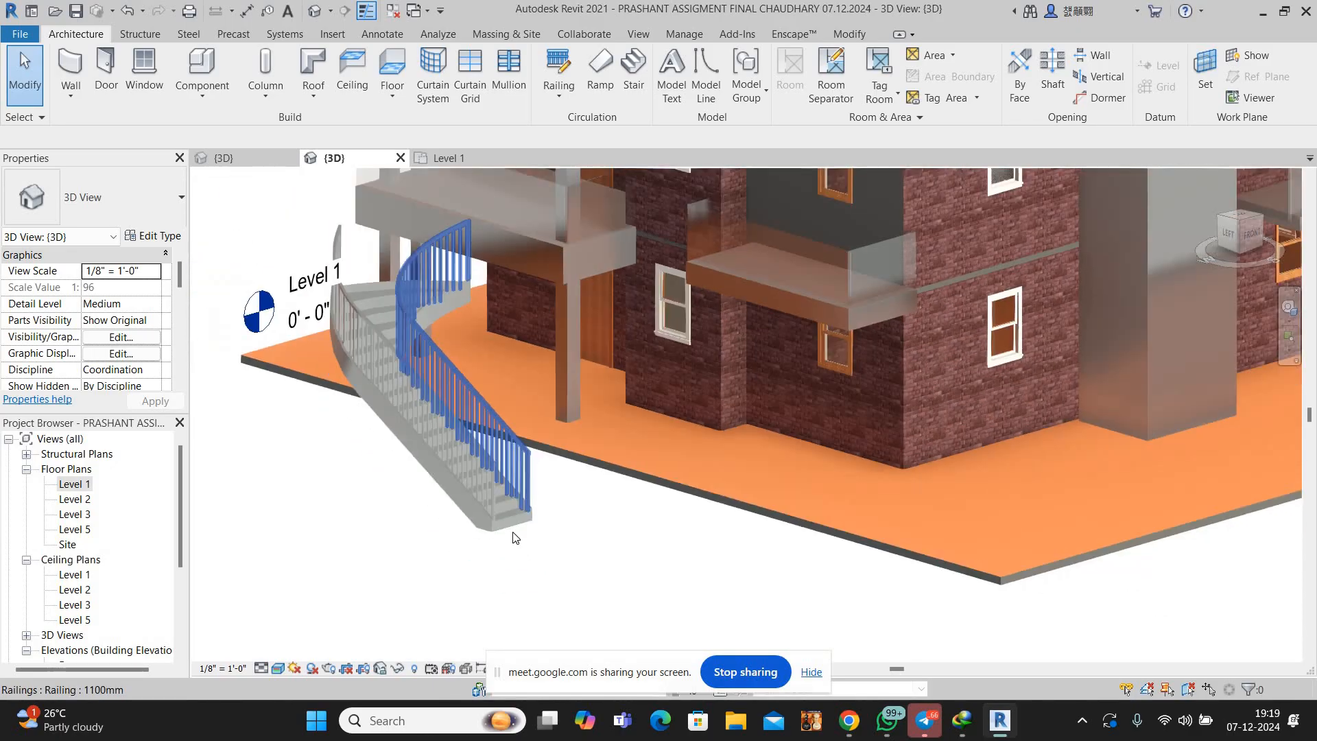
scroll(515, 537, "down", 2)
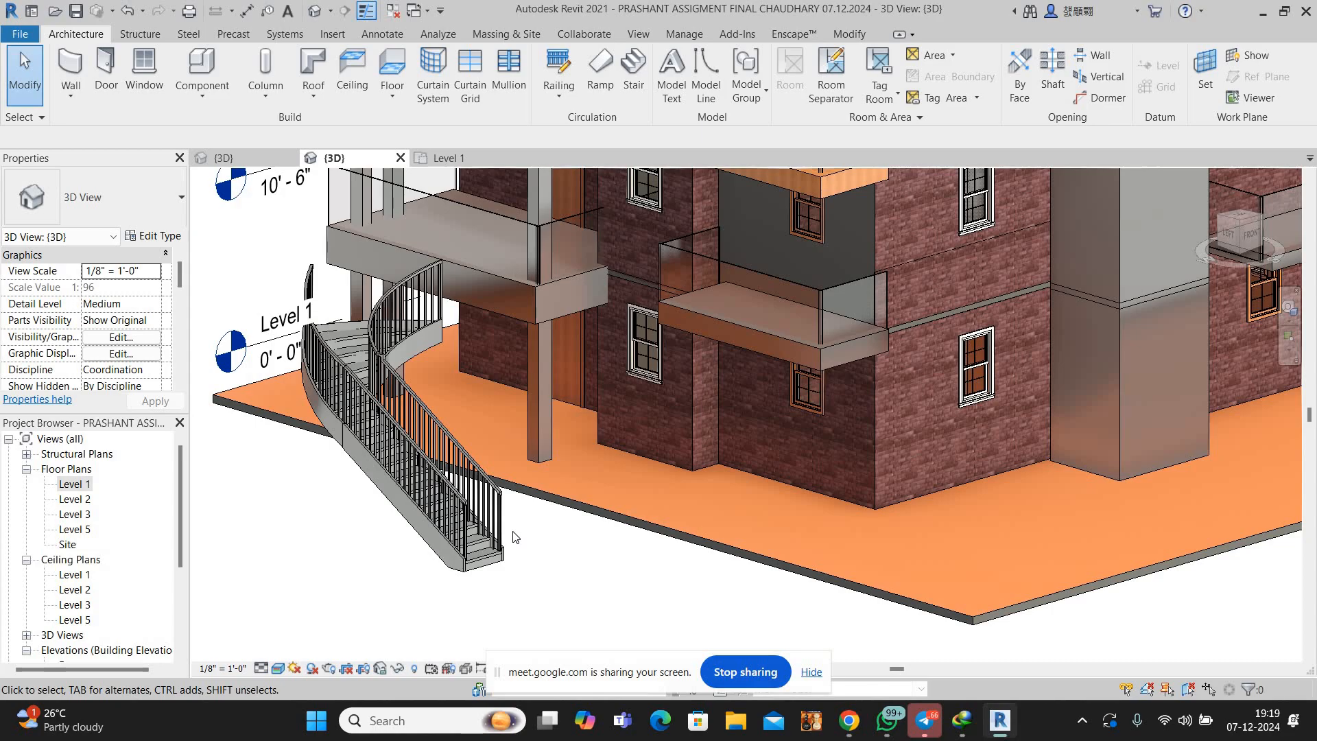
scroll(515, 544, "down", 4)
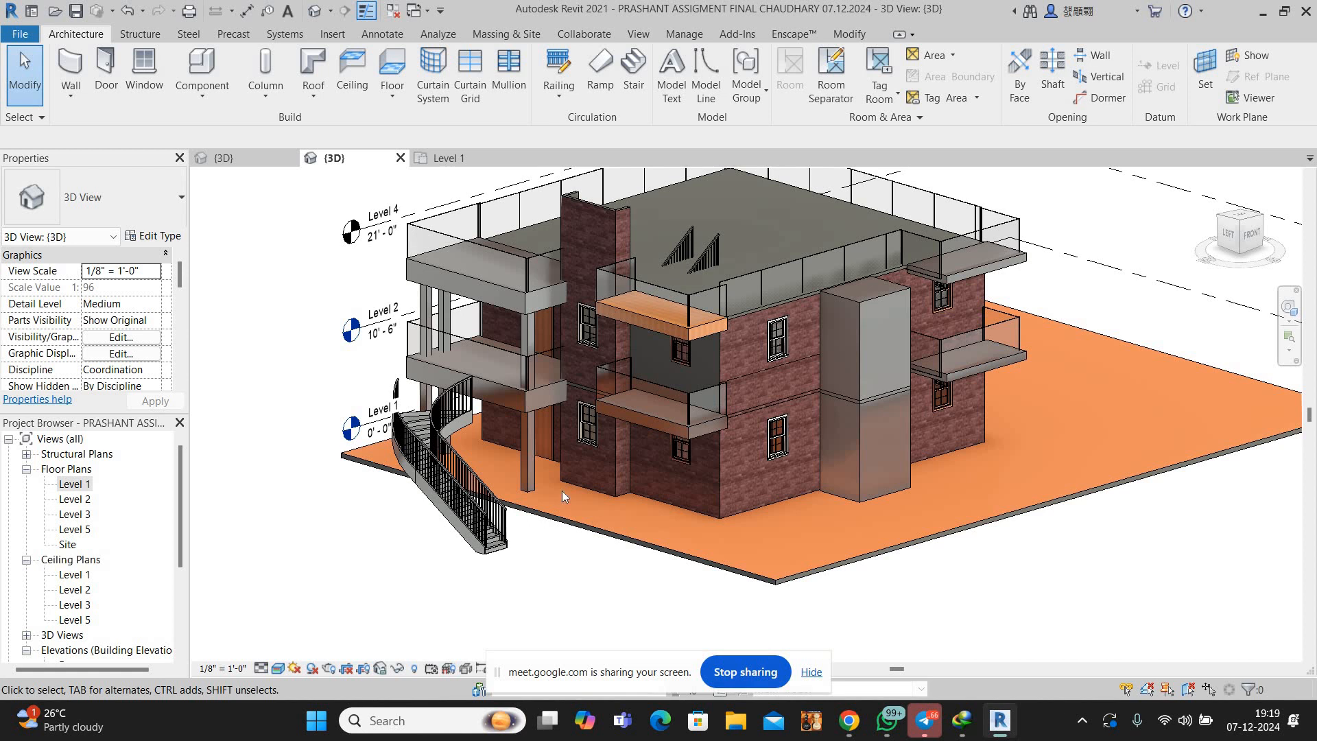
middle_click_drag(574, 560, 569, 609)
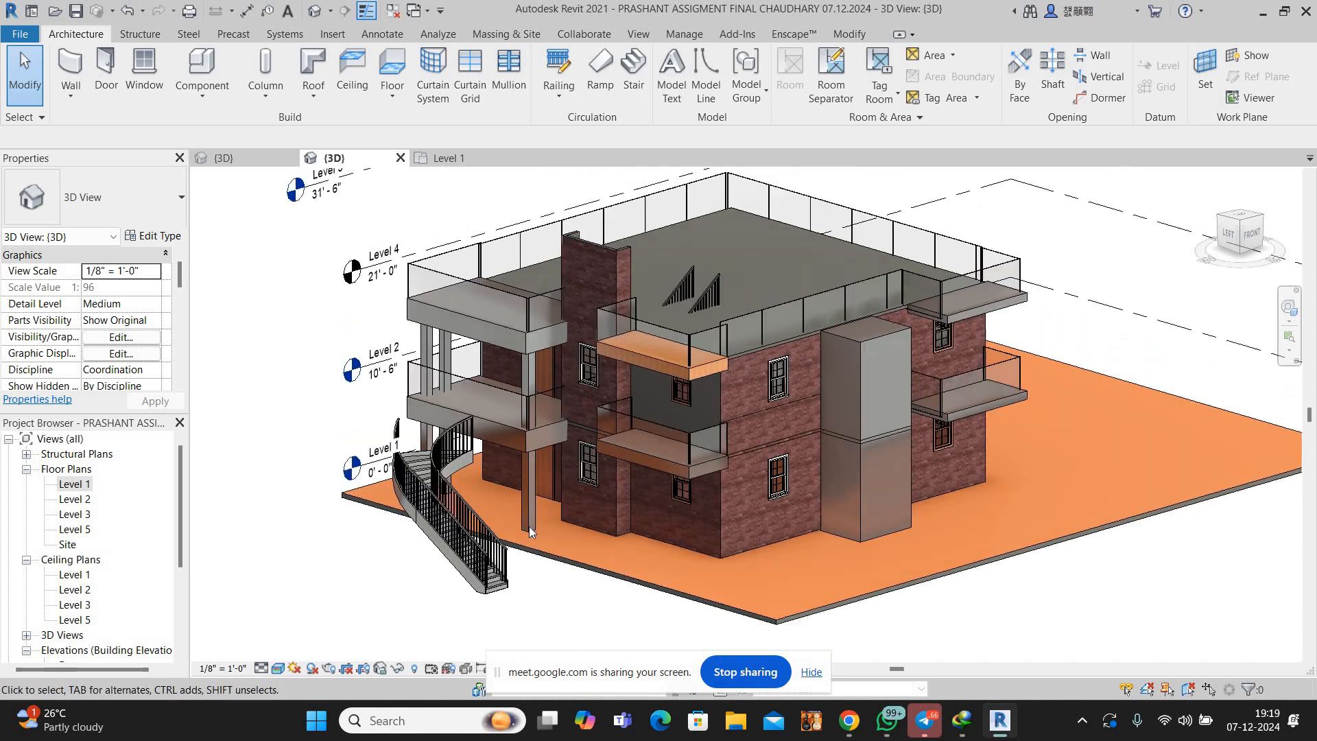
Inspect the facade, terraces and roof railings of the hotel model in its 3D view
left_click(224, 159)
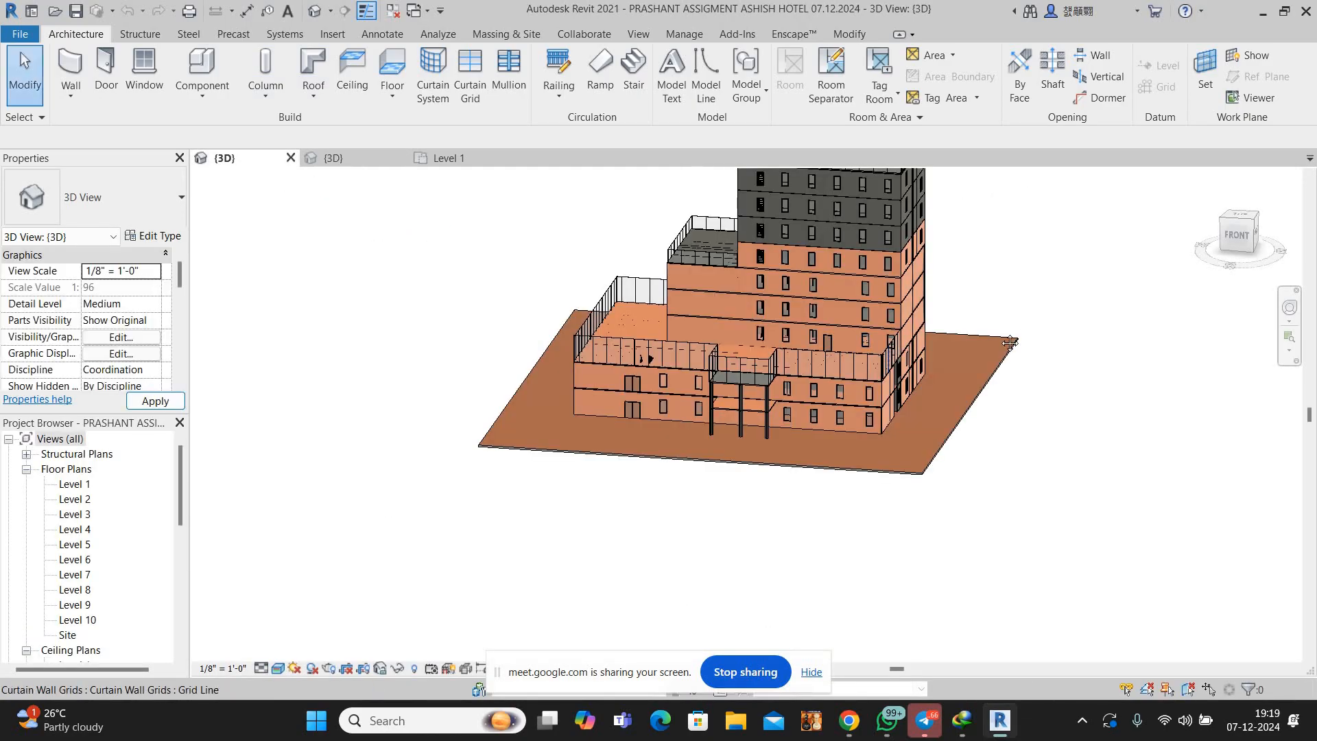
scroll(959, 553, "up", 8)
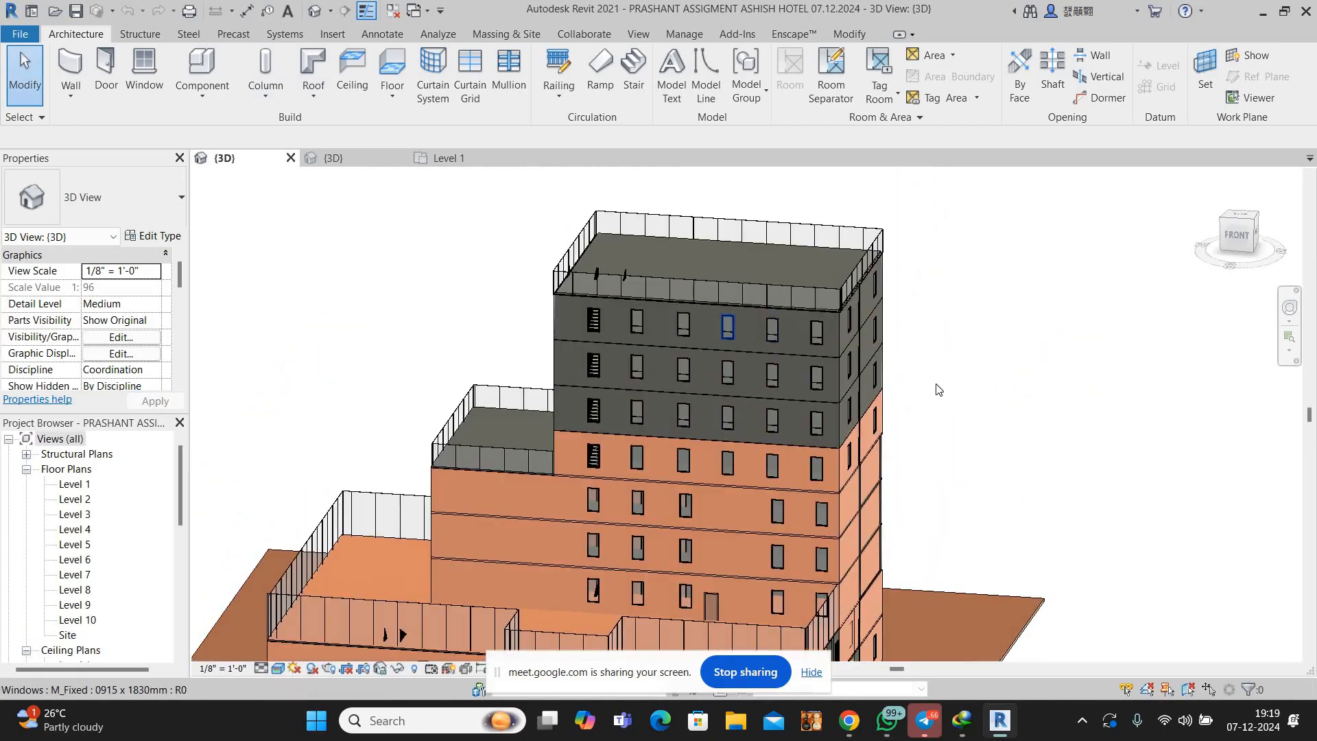
middle_click_drag(944, 391, 676, 334, "shift")
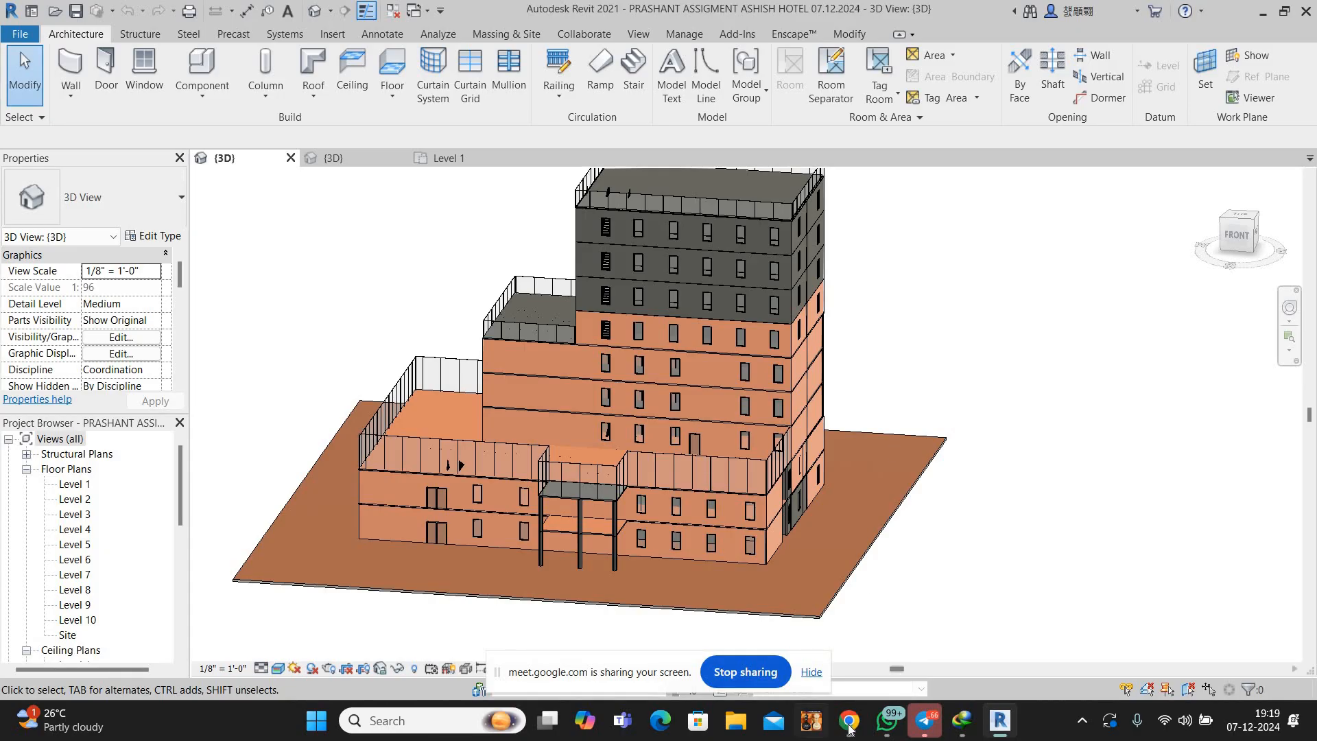
Switch to Gmail in Chrome and return from the open assignment e-mail to the inbox list
mouse_move(849, 721)
left_click(705, 620)
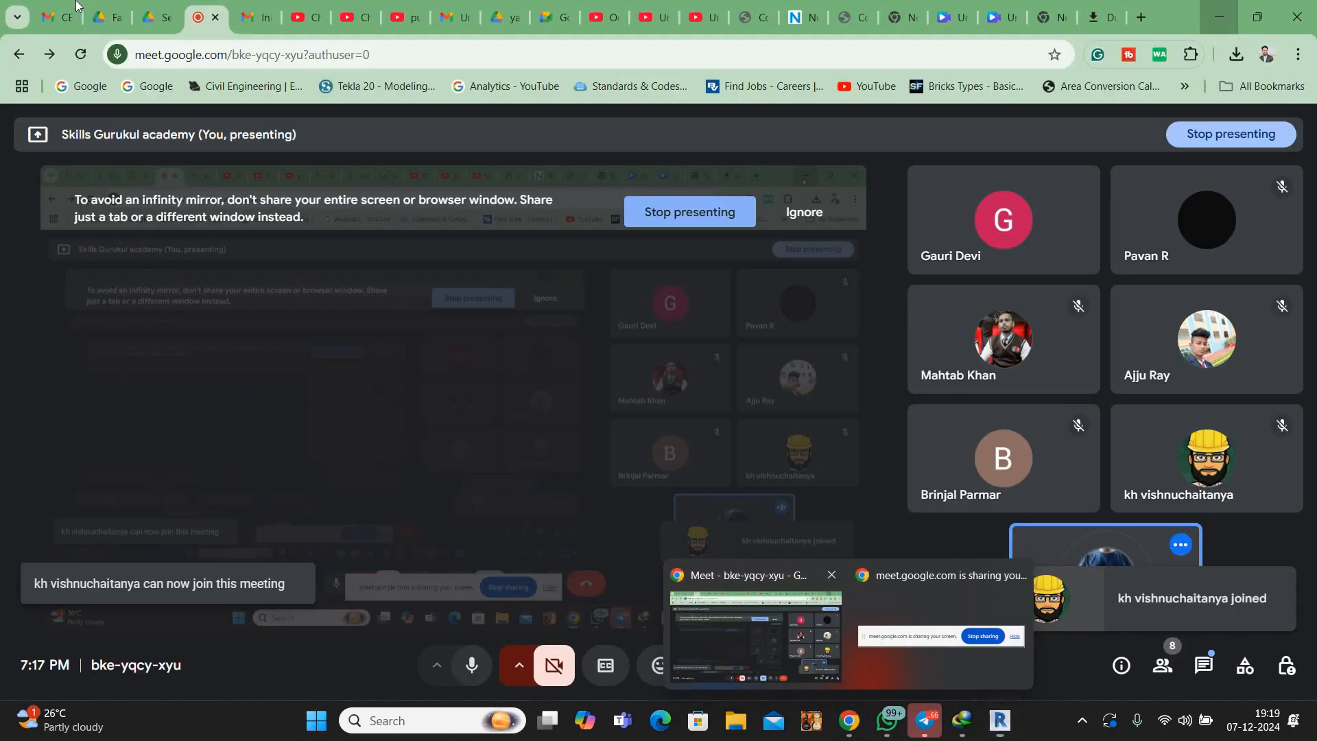
left_click(58, 15)
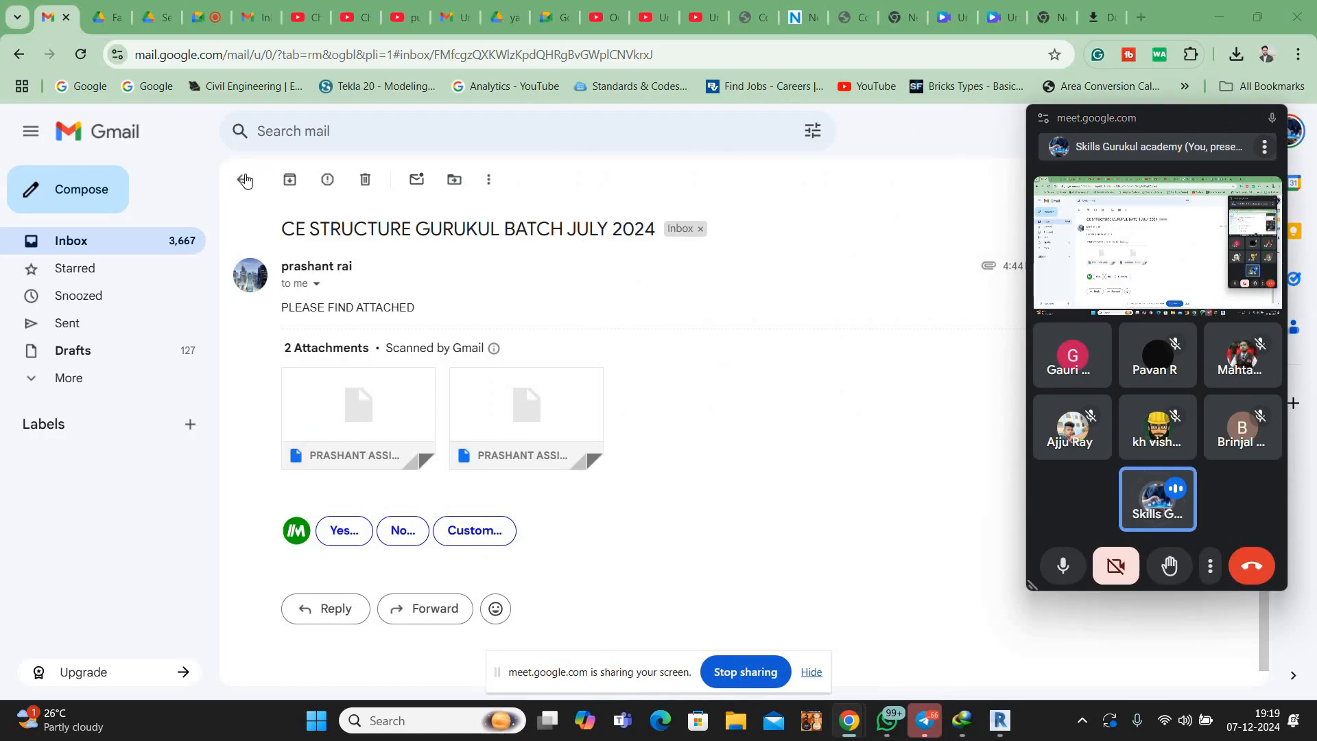
left_click(245, 180)
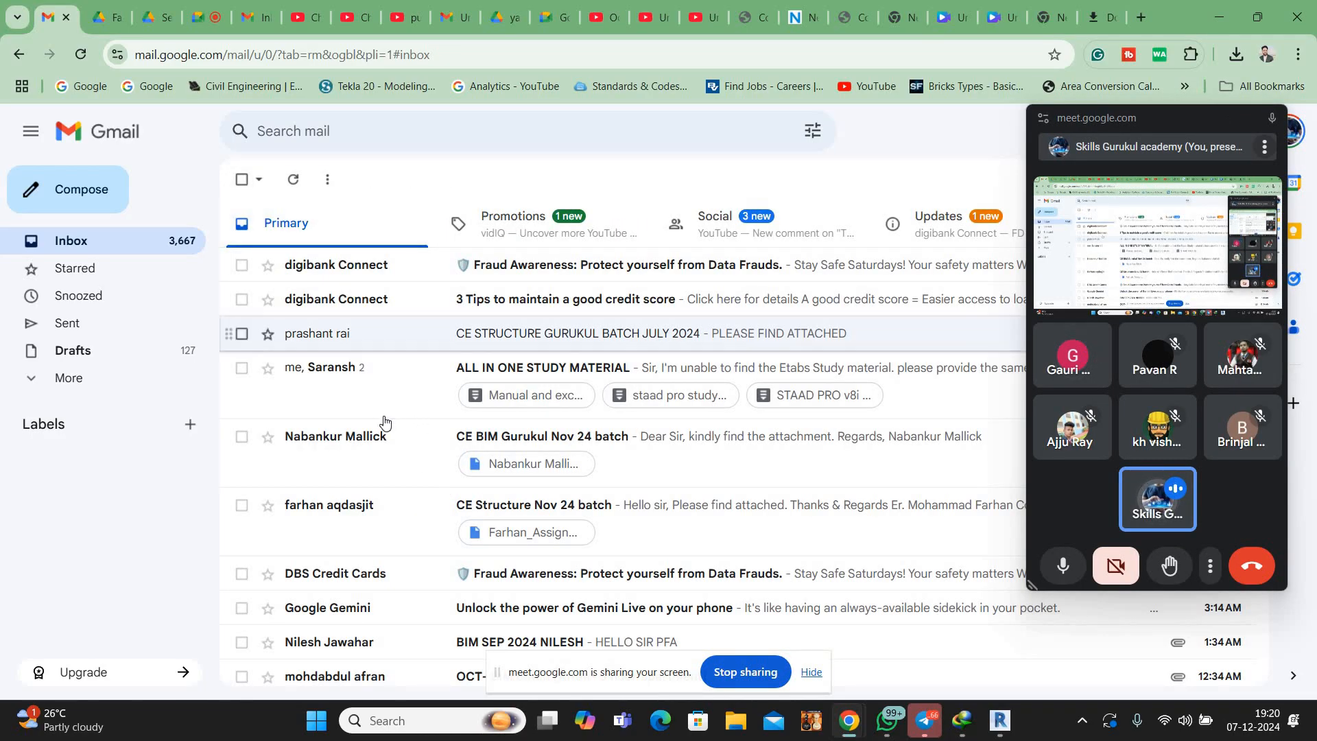
scroll(378, 309, "down", 1)
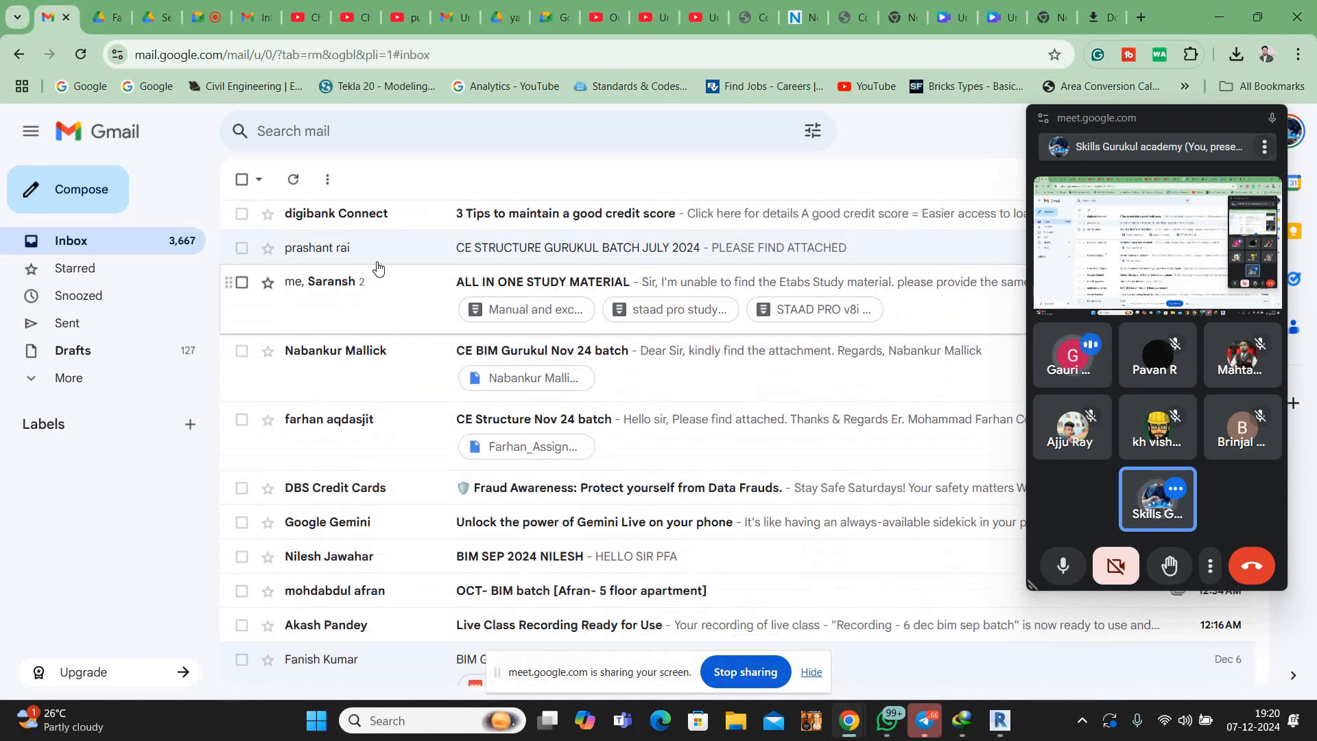
scroll(377, 130, "up", 1)
Search the mailbox for the messages of another student, using the suggested contact
left_click(376, 133)
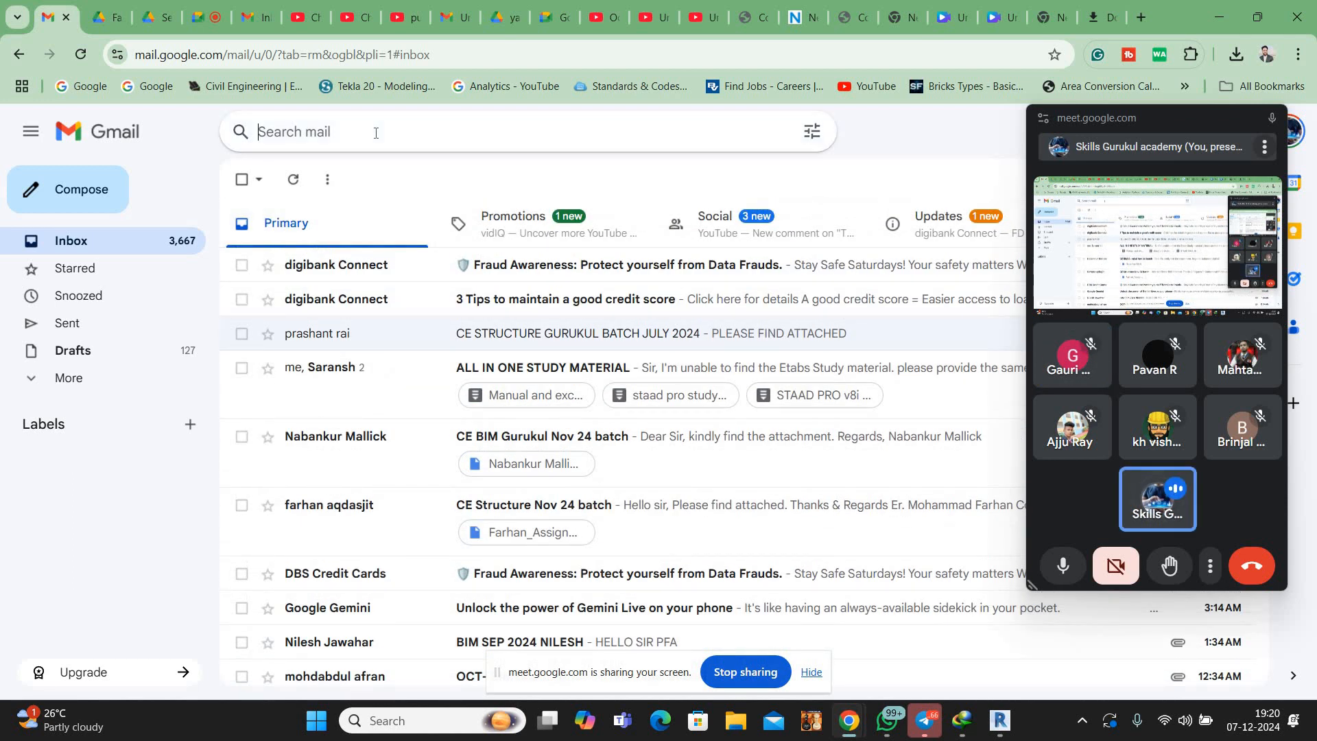
type("bring")
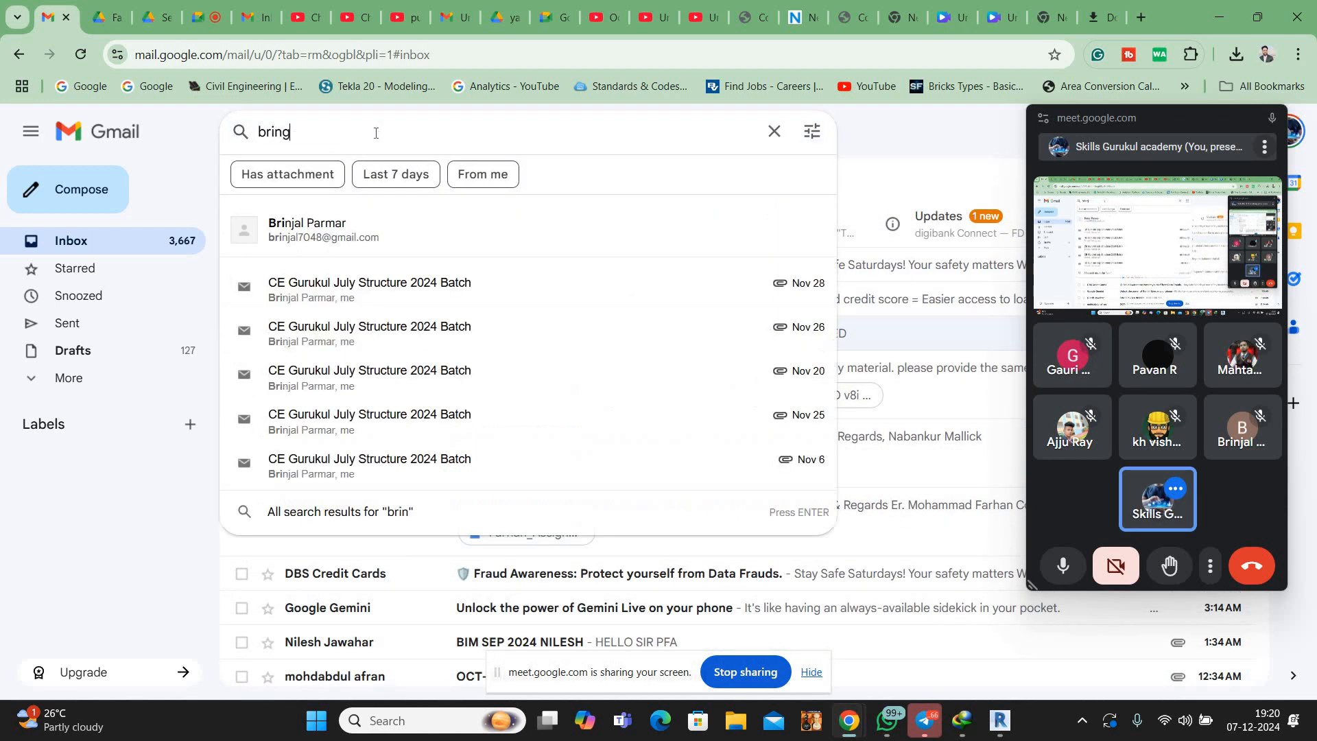
left_click(453, 221)
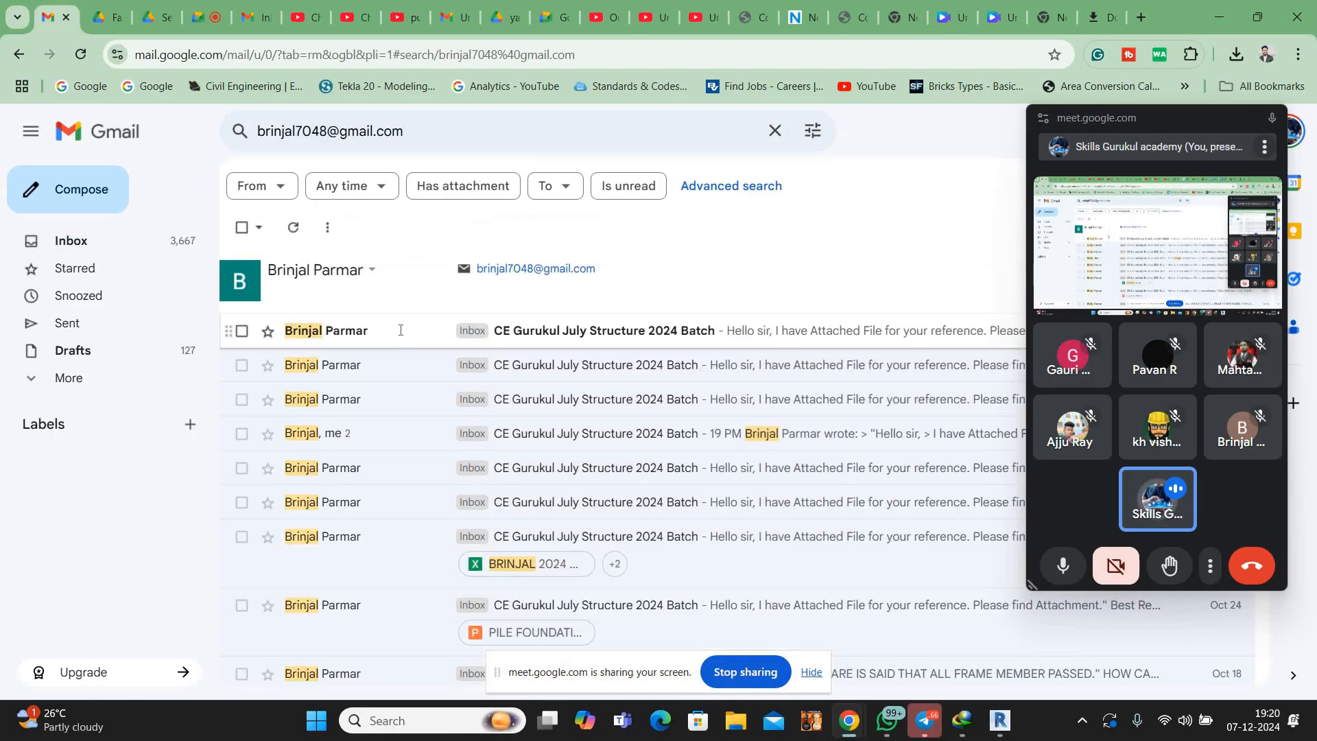
Open the student's most recent e-mail in the search results and download both attached Revit files, plan 4 and plan 3
left_click(306, 513)
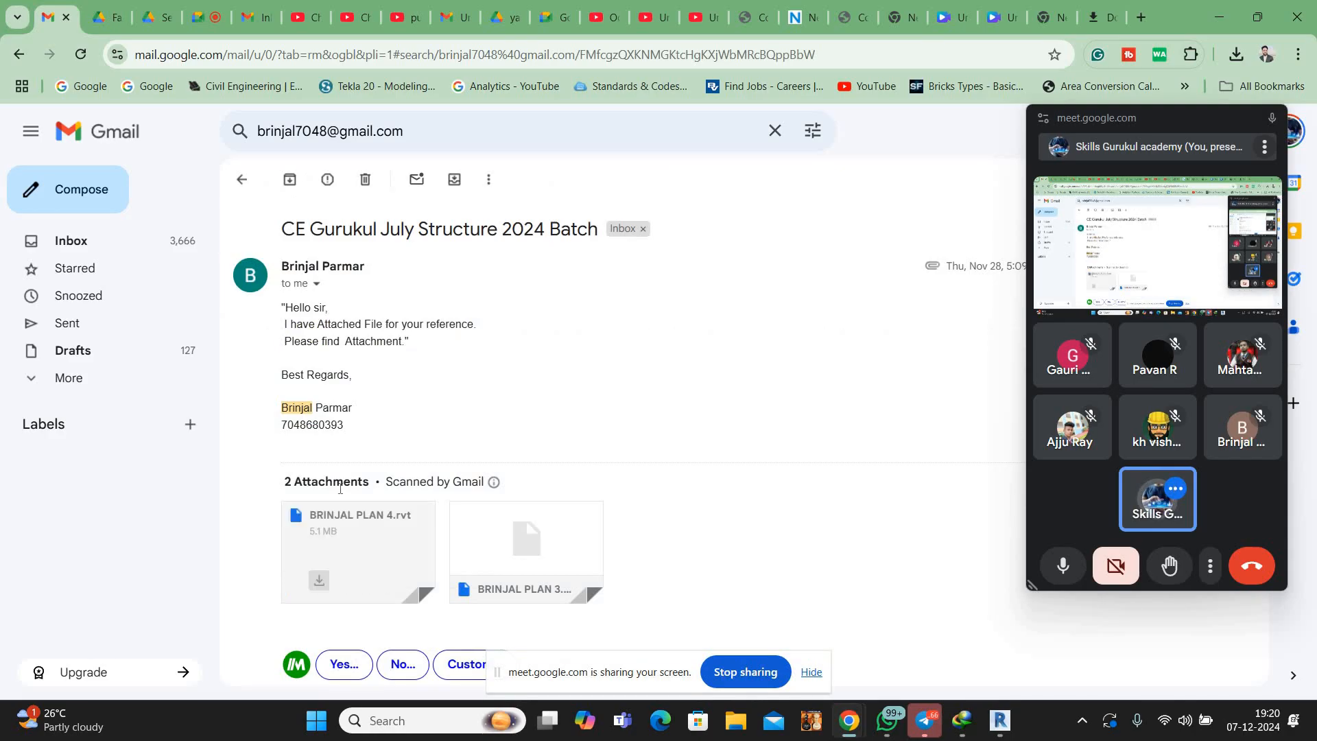
left_click(318, 580)
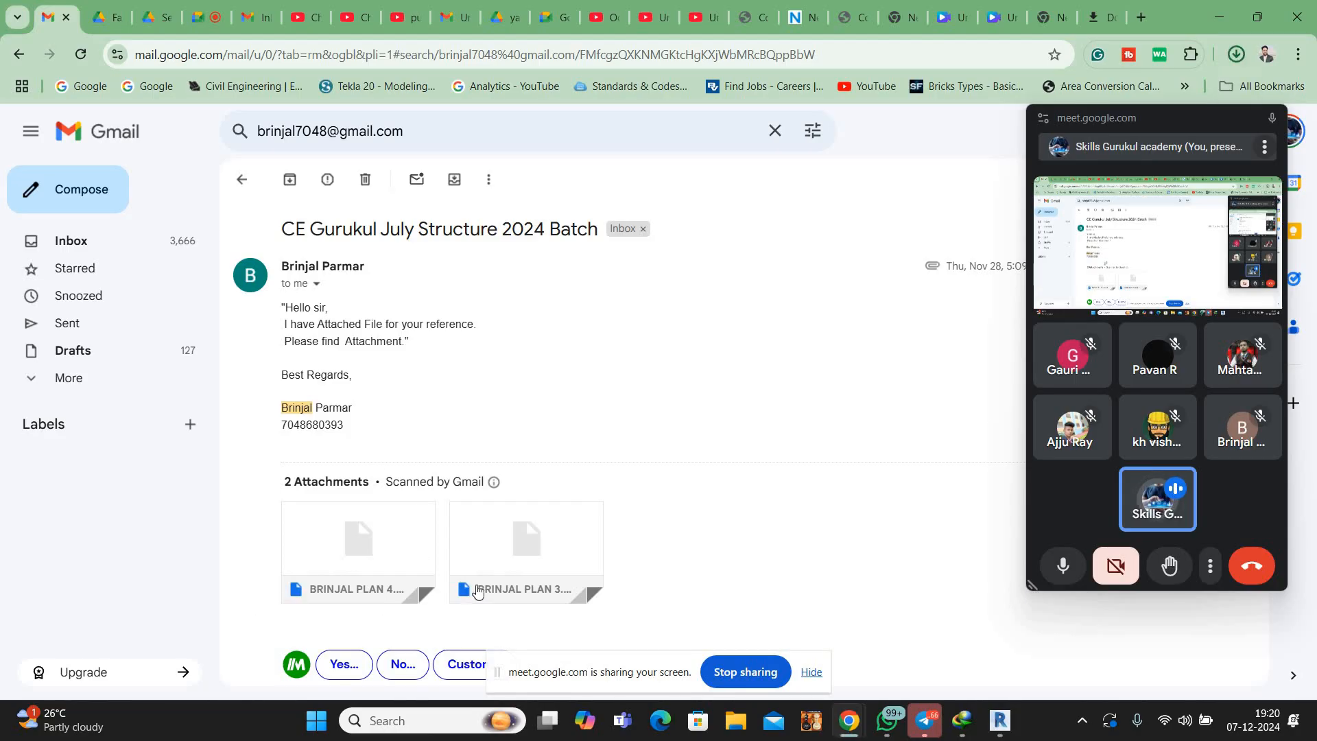
mouse_move(485, 585)
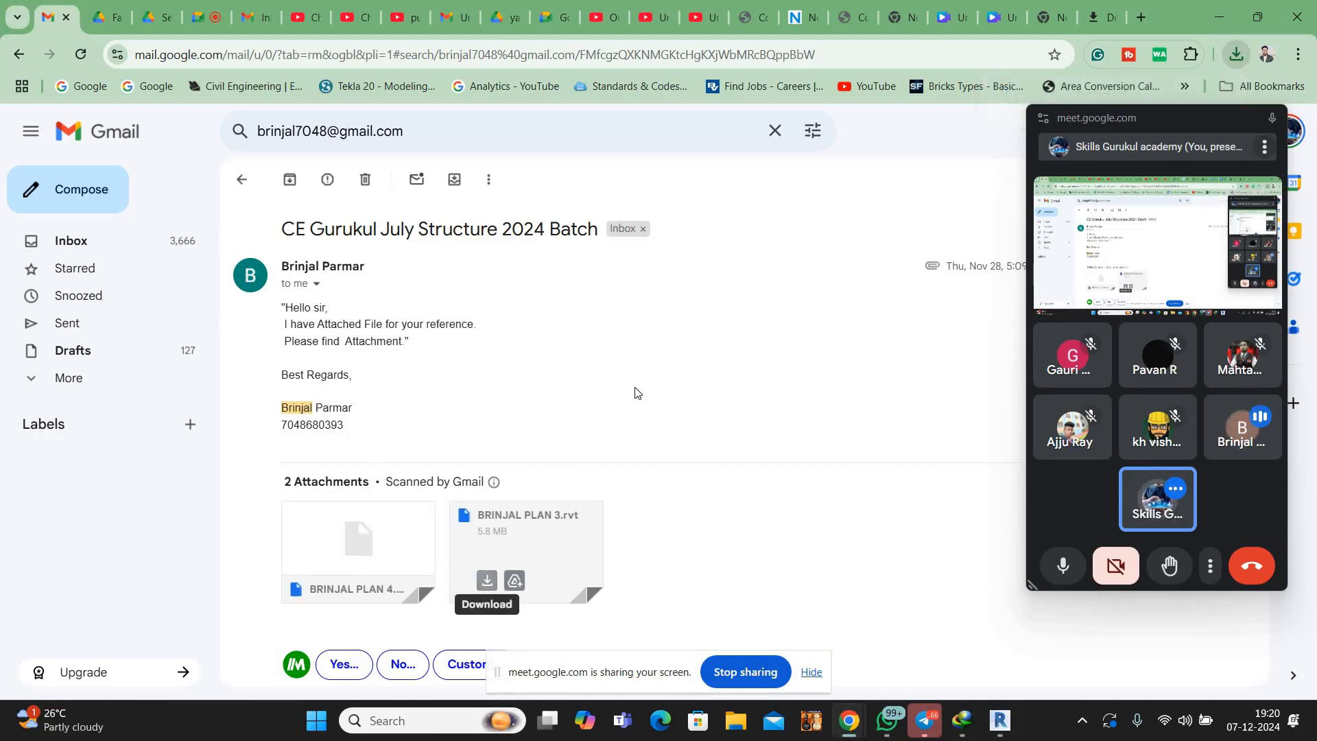
Open the downloaded plan 4 file in Revit, upgrade the model to Revit 2021, and view the house's entrance side in 3D
left_click_drag(1171, 118, 1177, 234)
left_click(1236, 54)
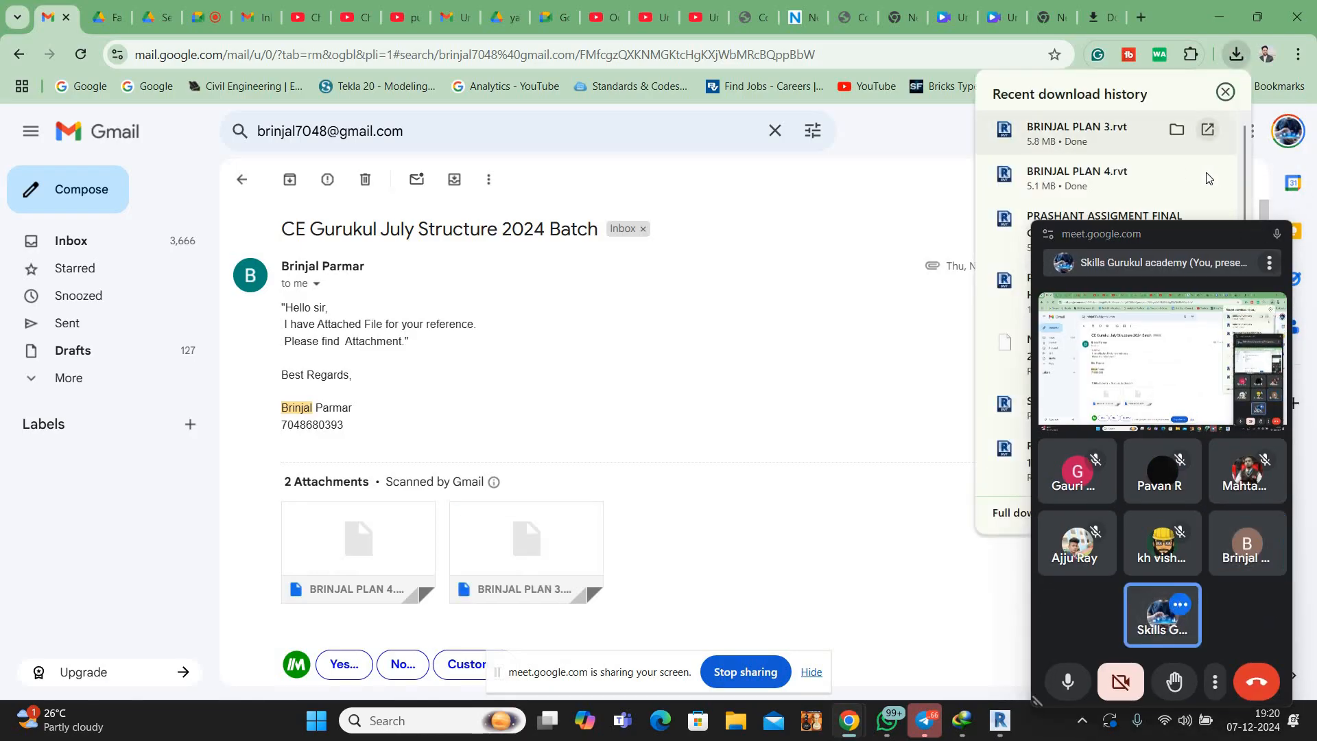
mouse_move(1208, 176)
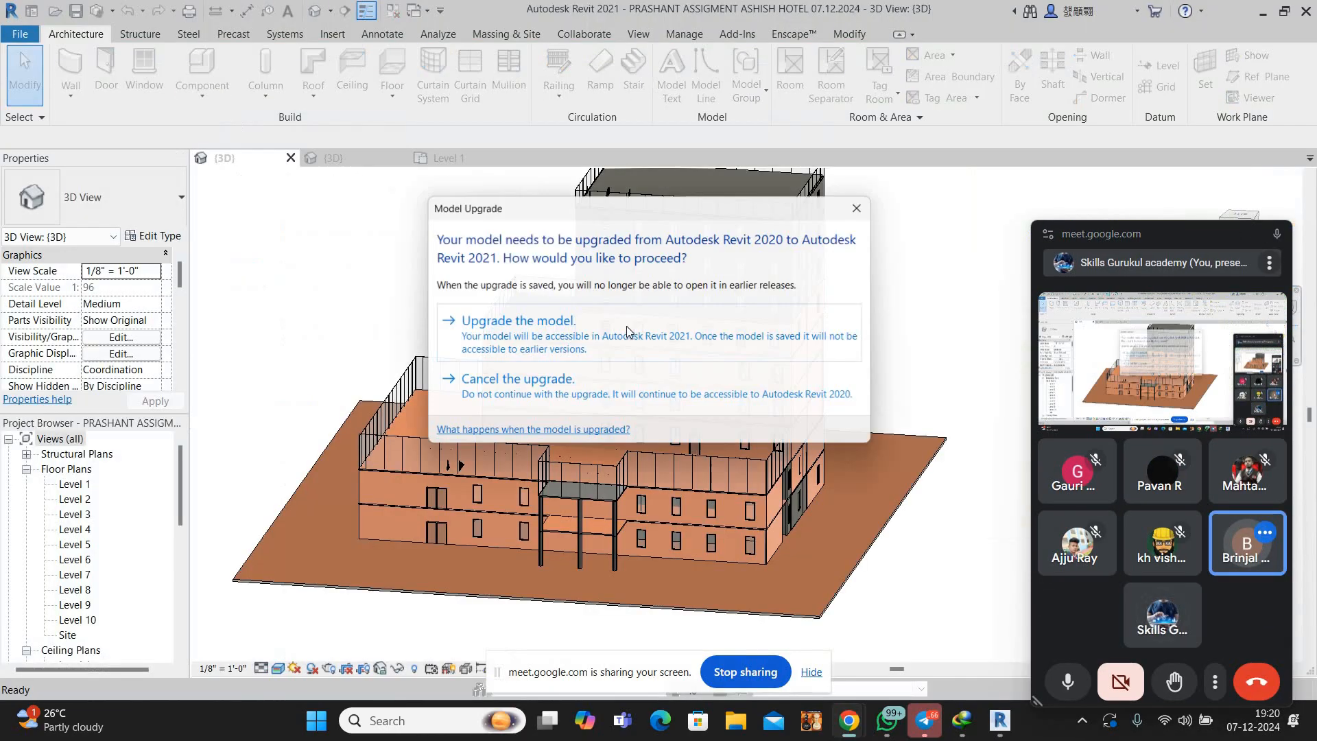
left_click(627, 326)
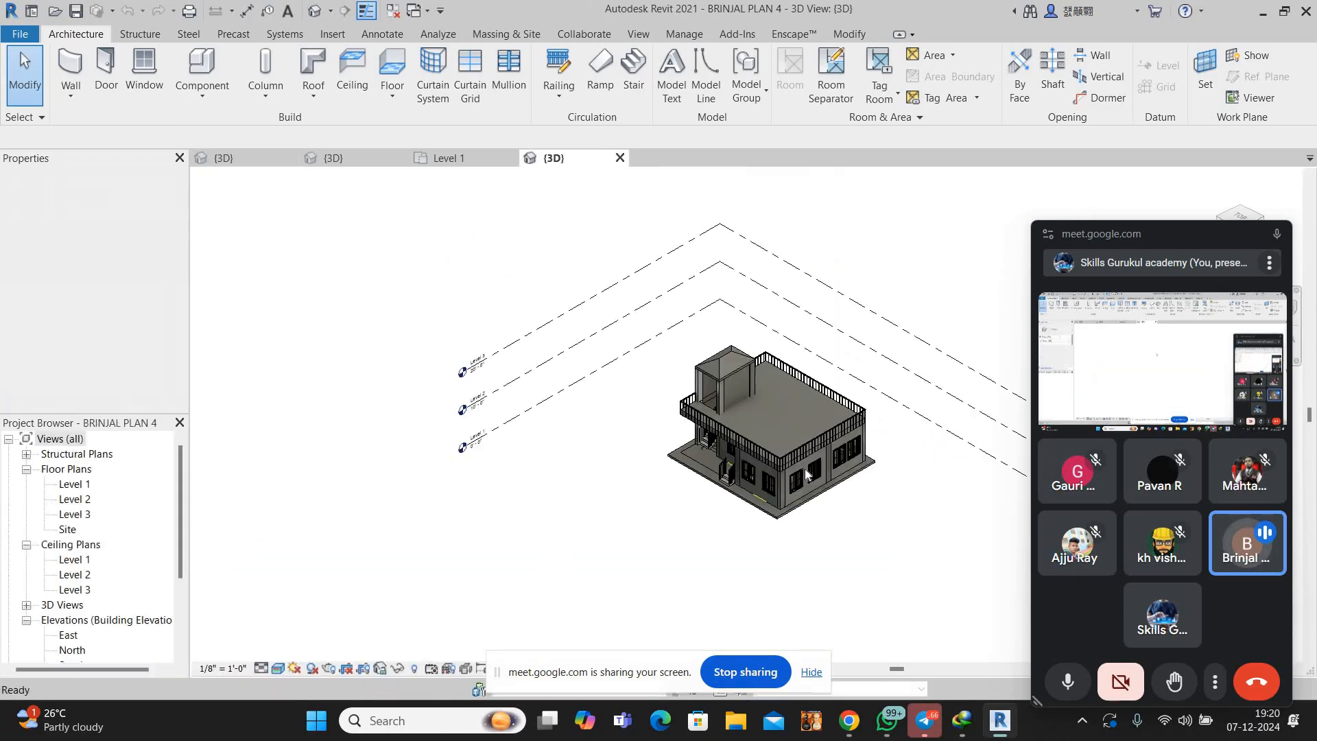
scroll(805, 469, "up", 5)
middle_click_drag(919, 436, 933, 488, "shift")
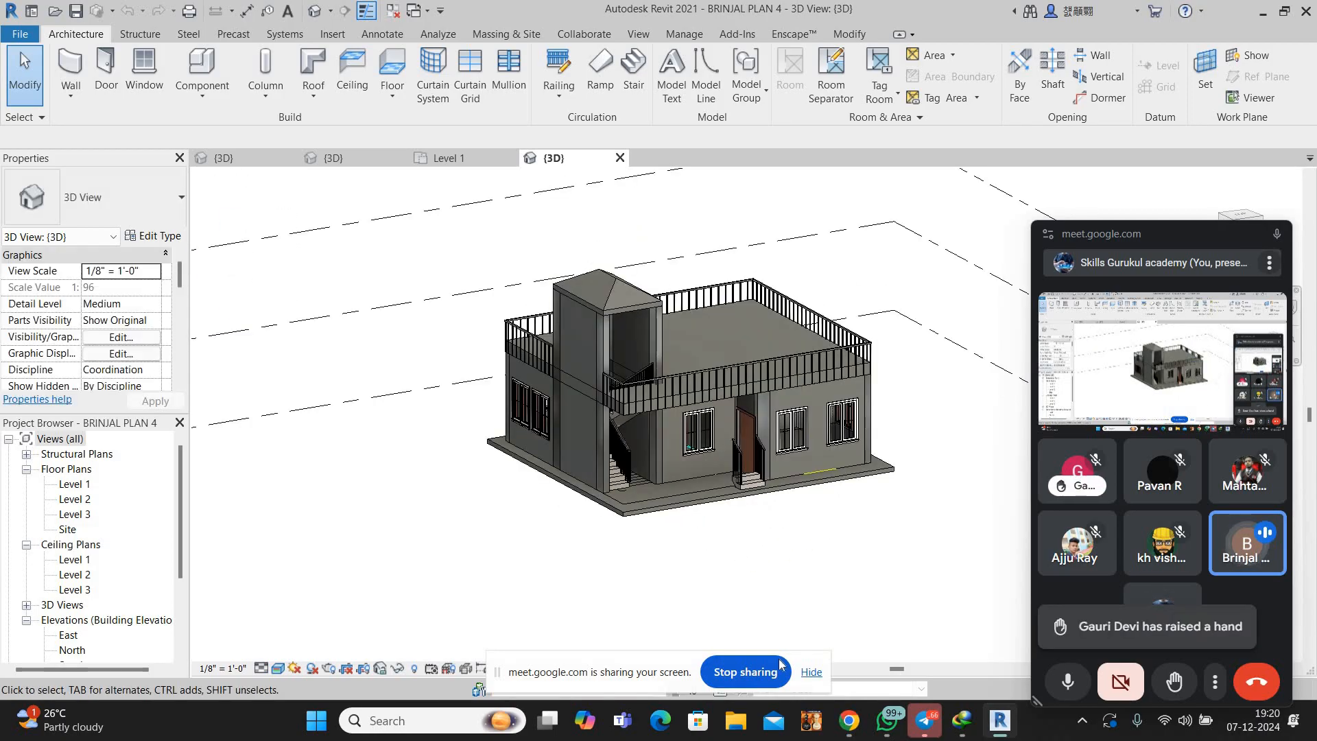
Switch to Chrome, find Pinterest India through Google in a new tab, and sign in to it with the academy's Google account
mouse_move(849, 720)
left_click(713, 617)
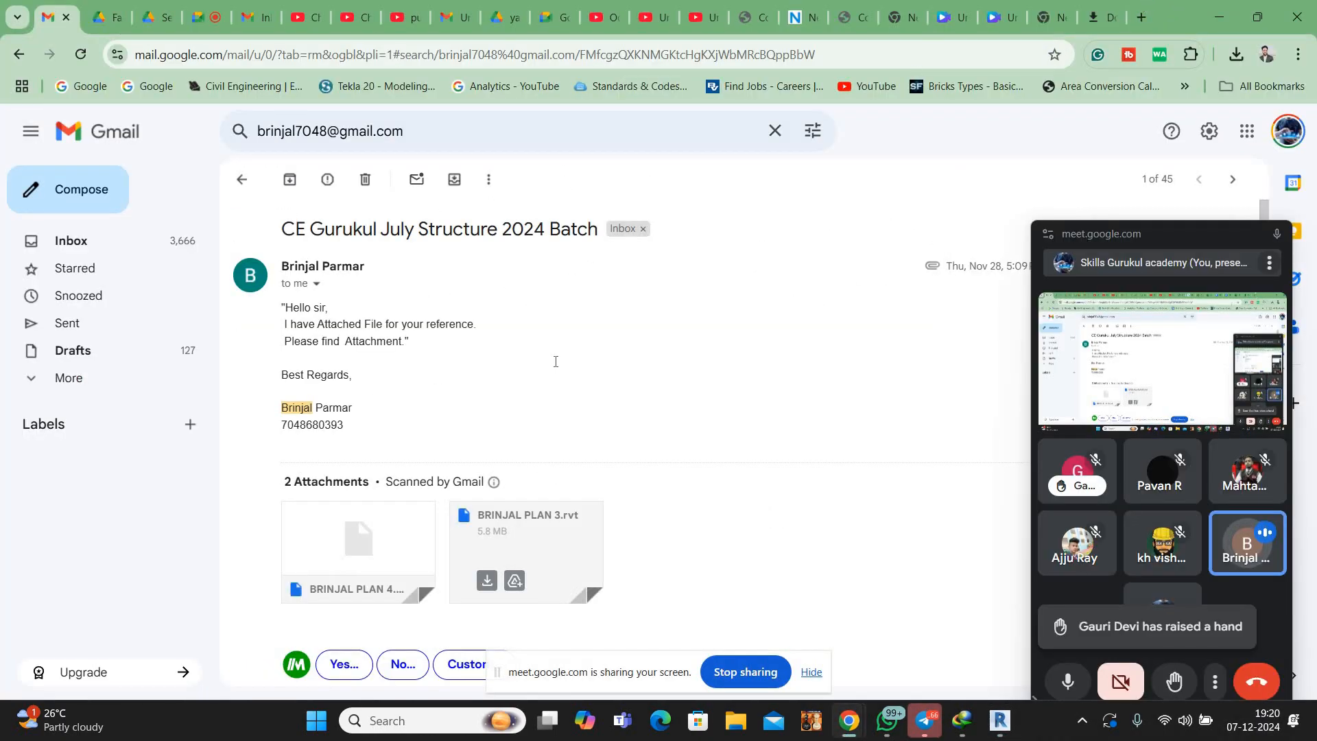
key("ctrl+t")
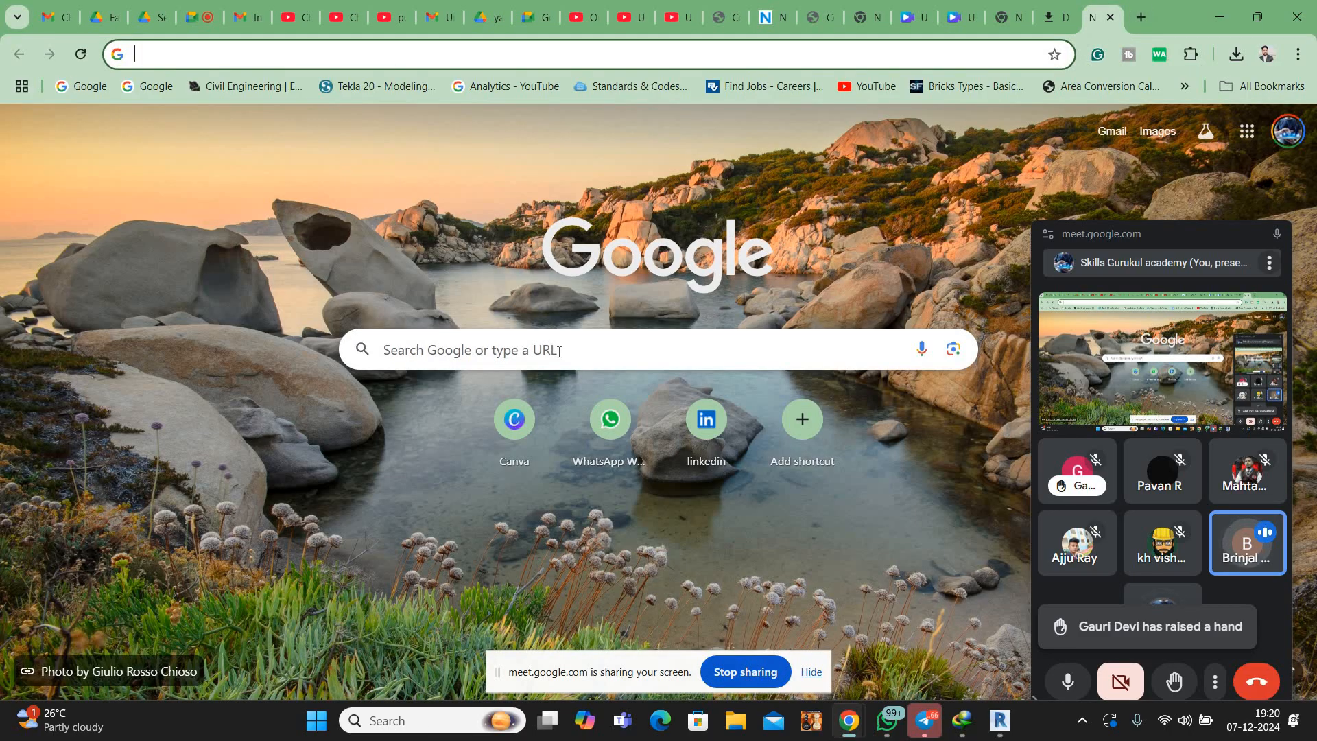
left_click(568, 352)
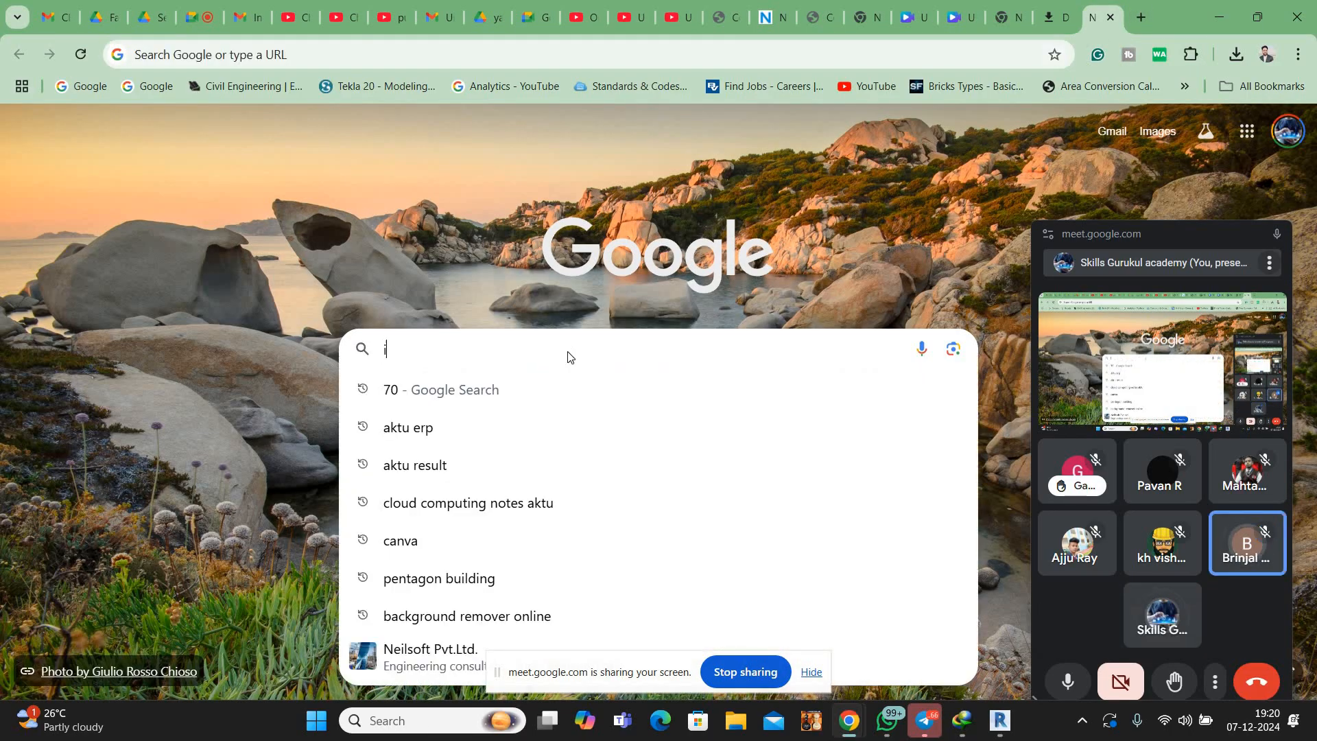
type("i")
key("BackSpace")
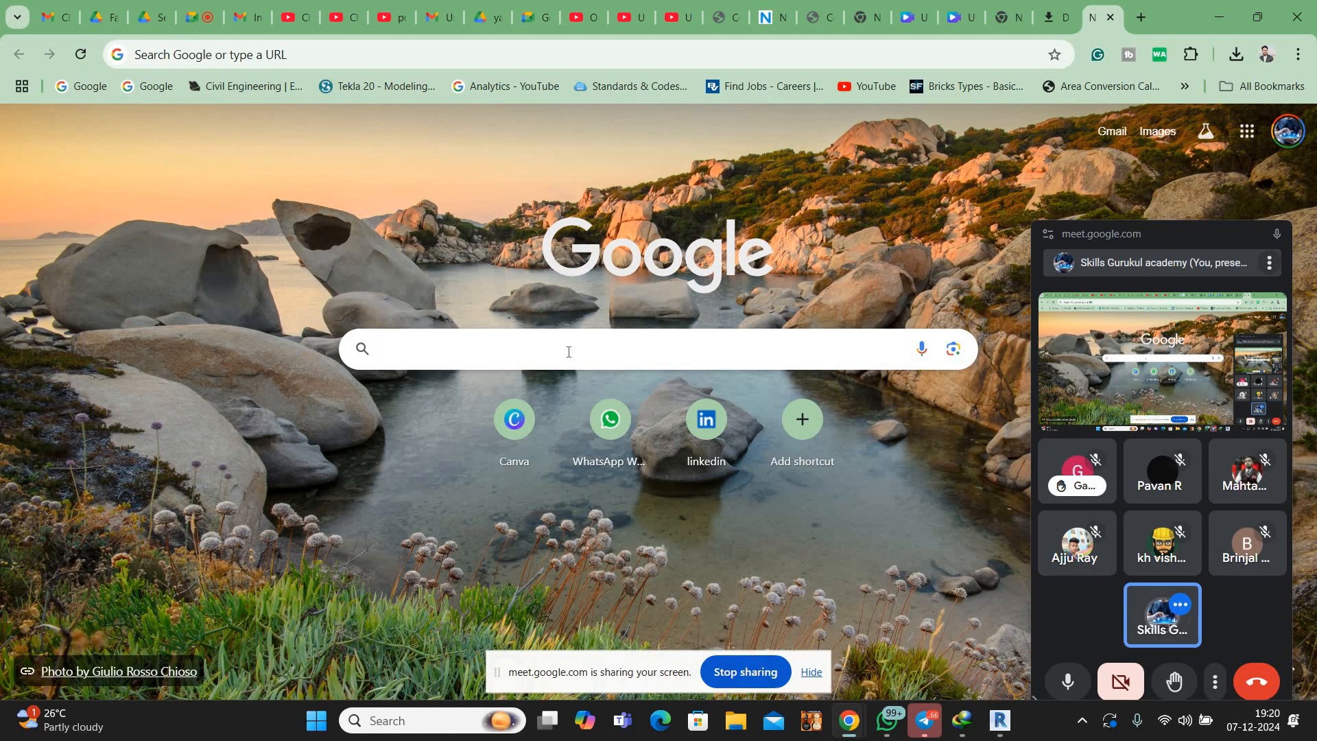
type("pint")
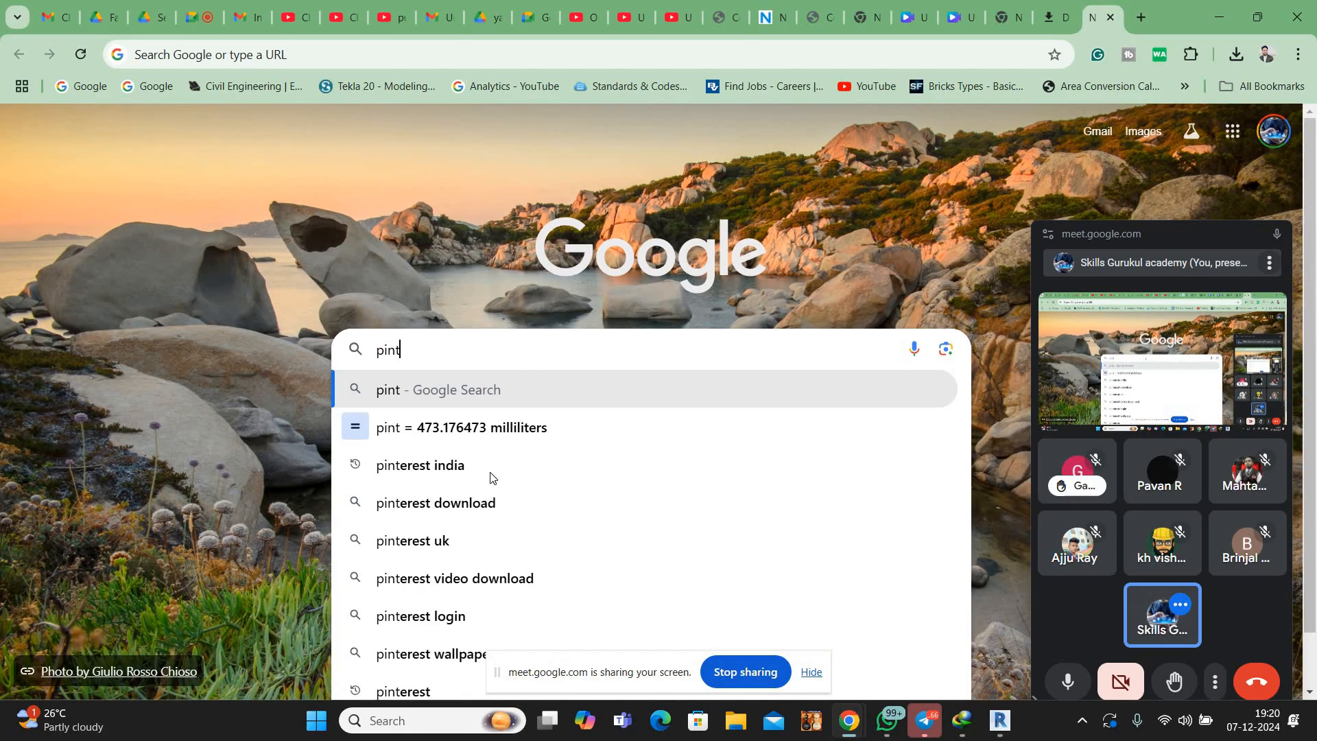
key("Down")
key("Down")
key("Return")
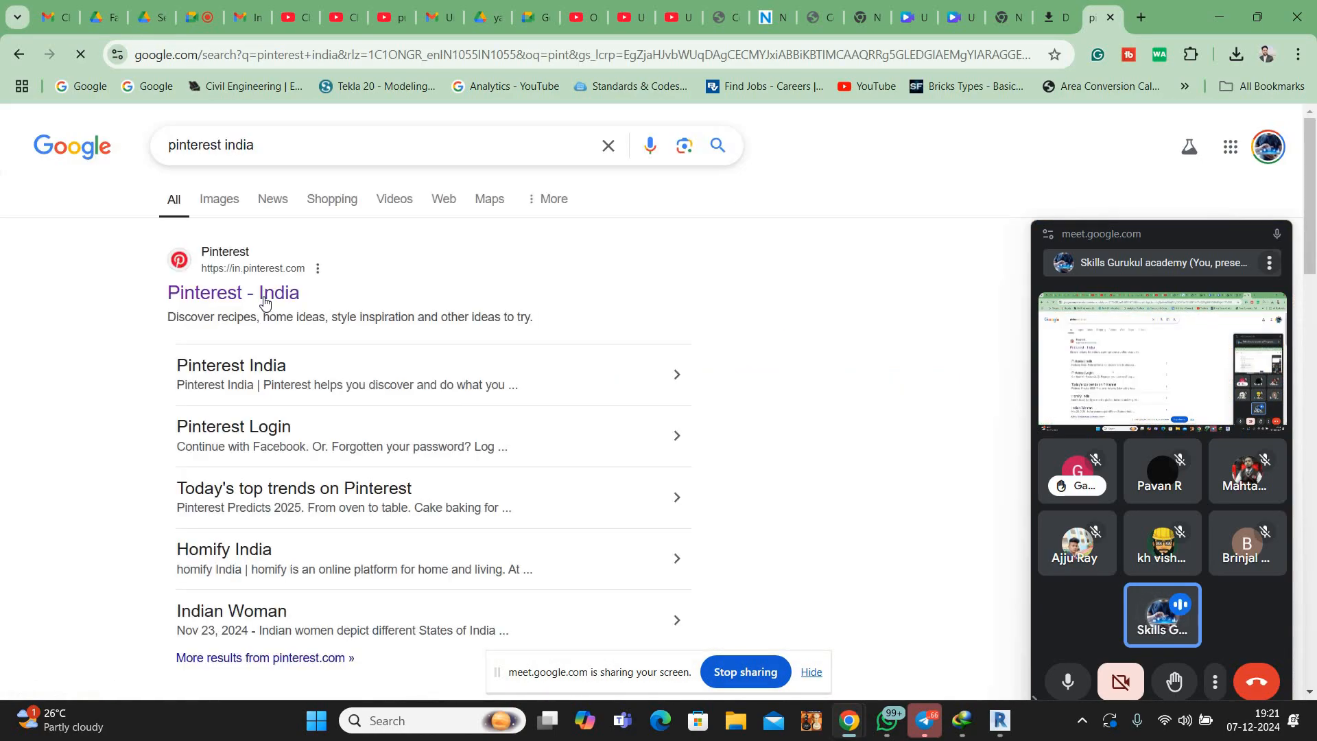
left_click(264, 299)
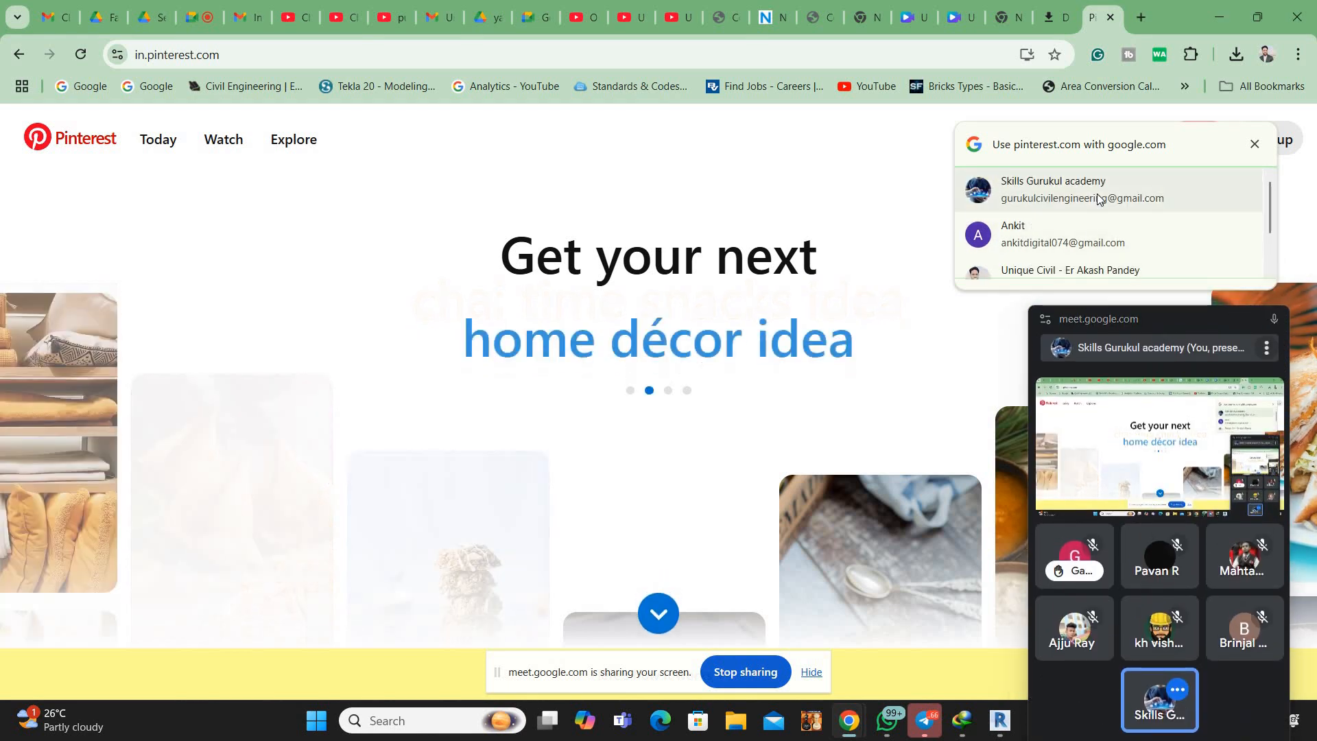
left_click(1096, 197)
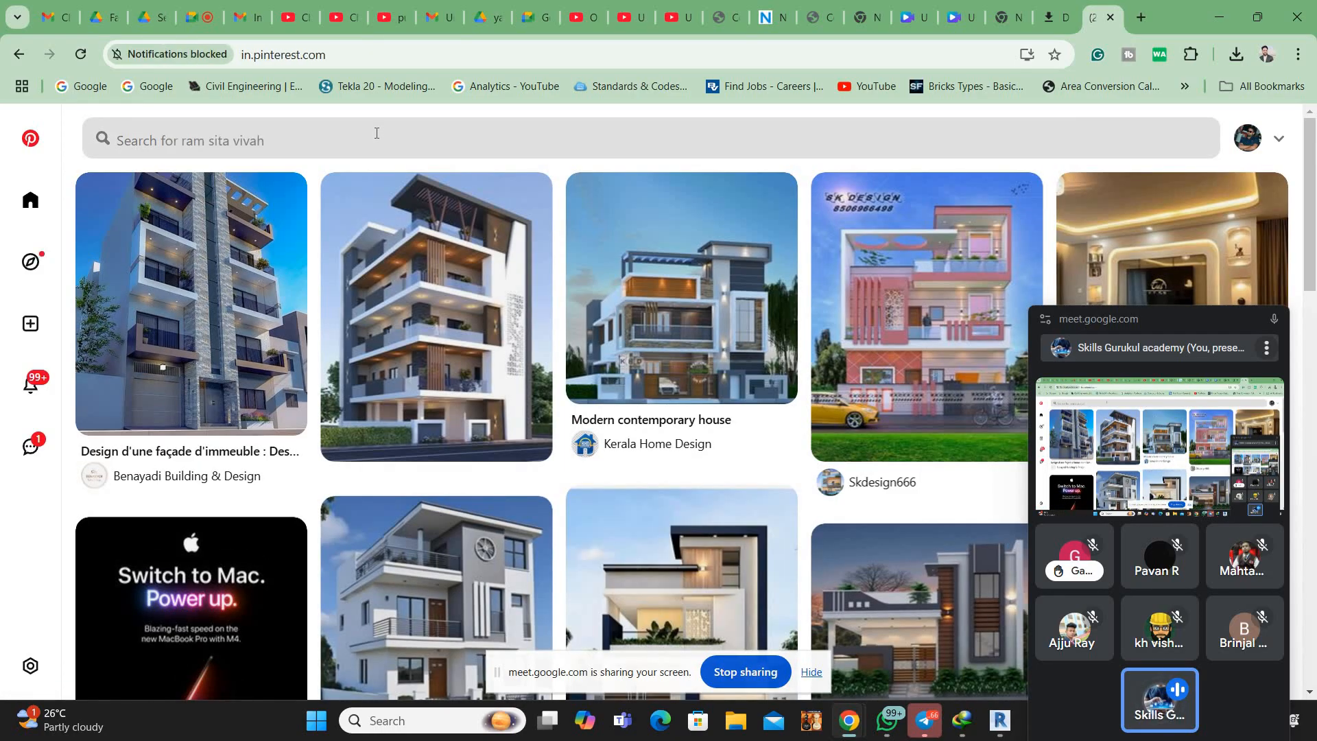
Search Pinterest for "building exterior"
left_click(376, 133)
type("b")
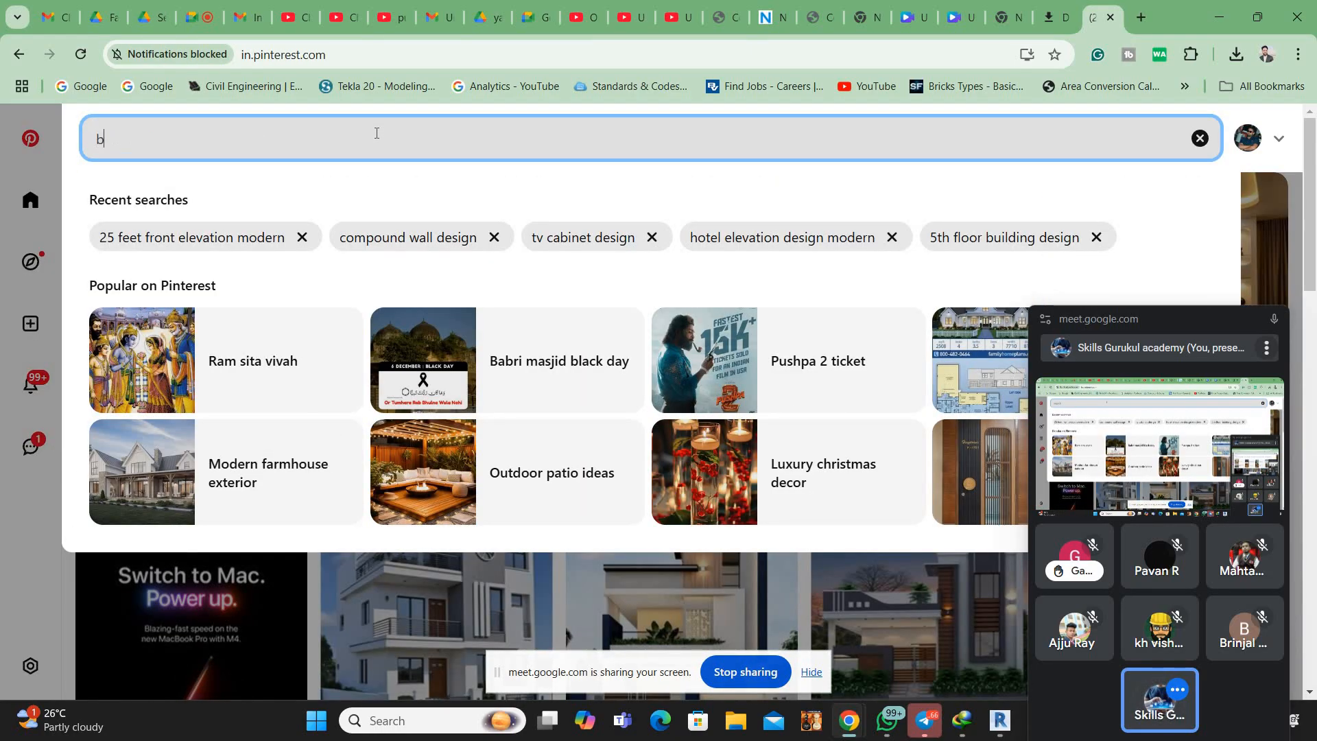
type("uildi")
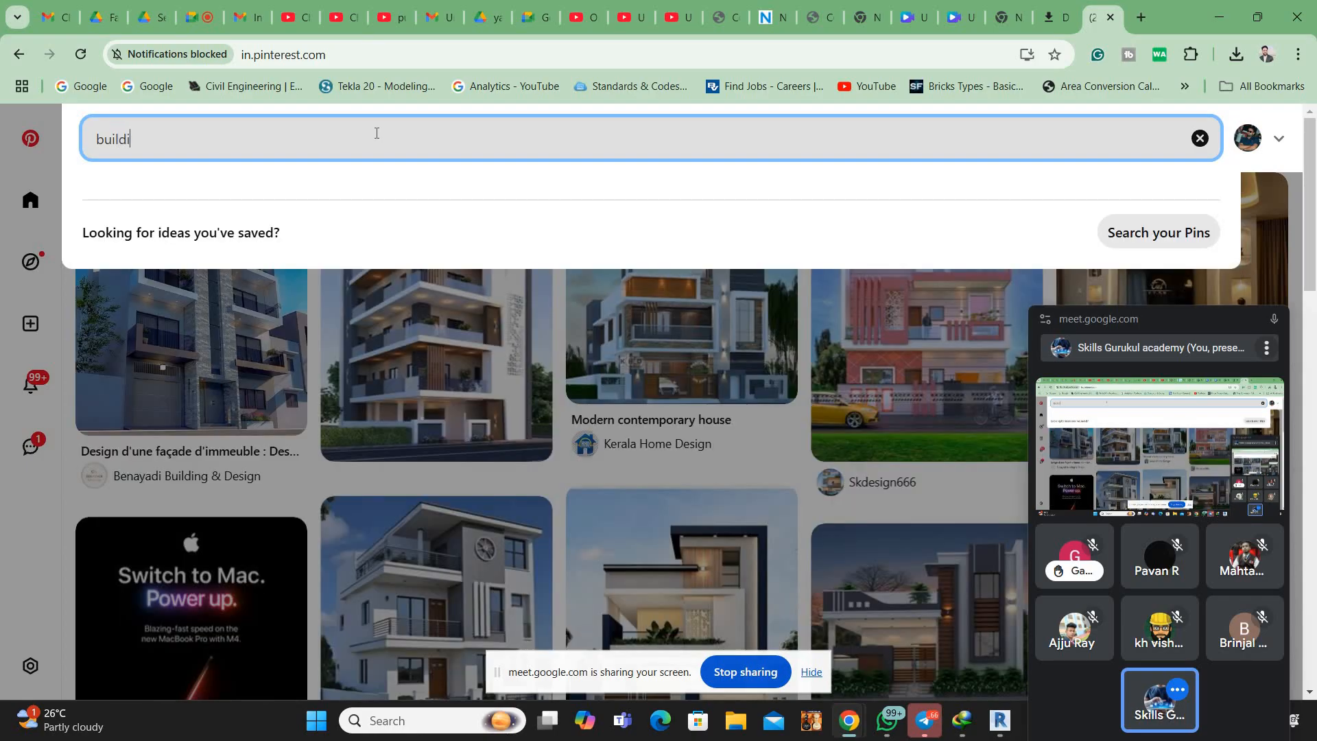
type("ng exter")
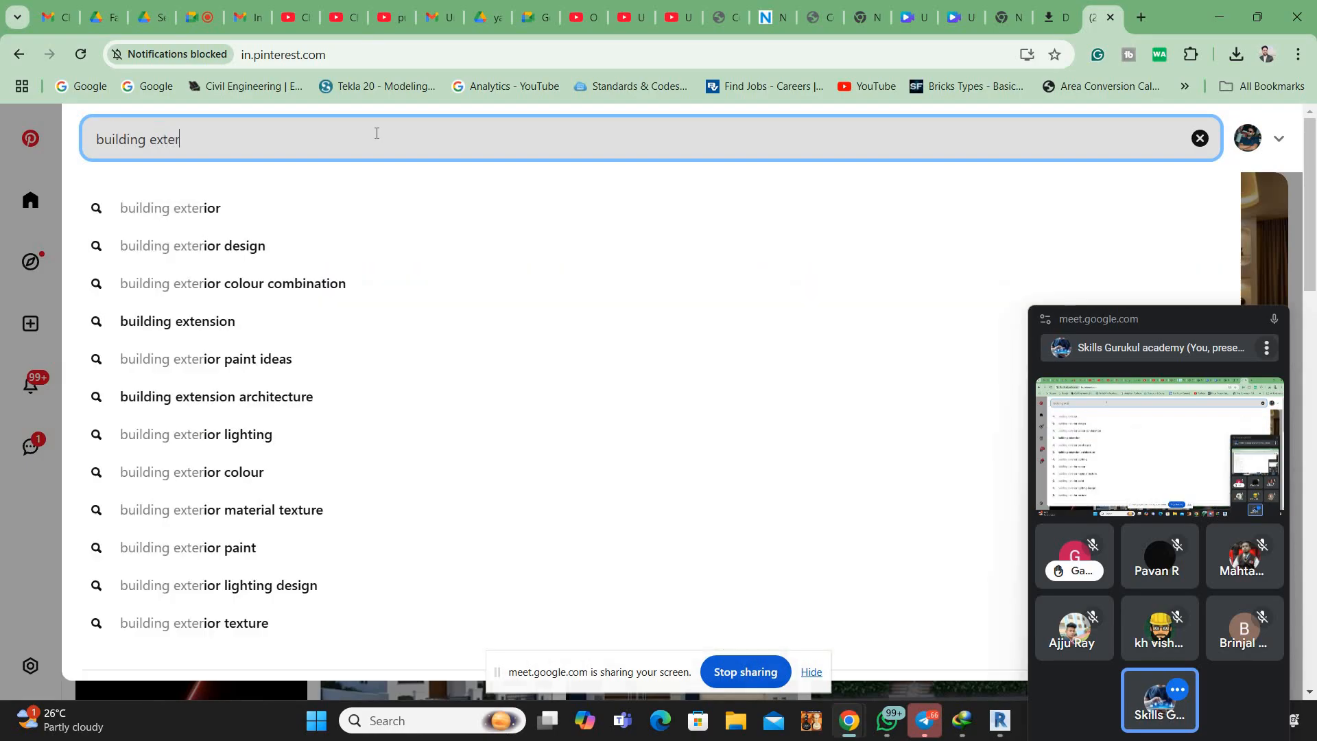
type("ior")
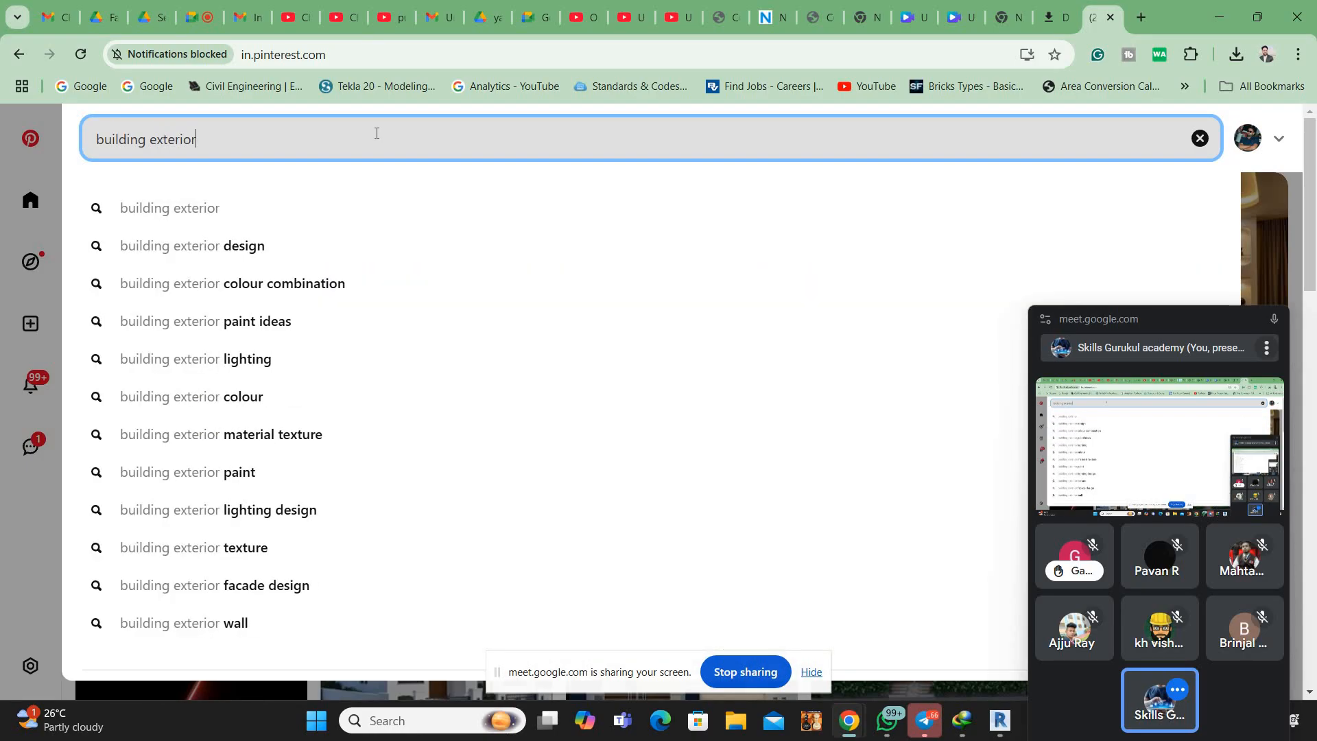
key("Return")
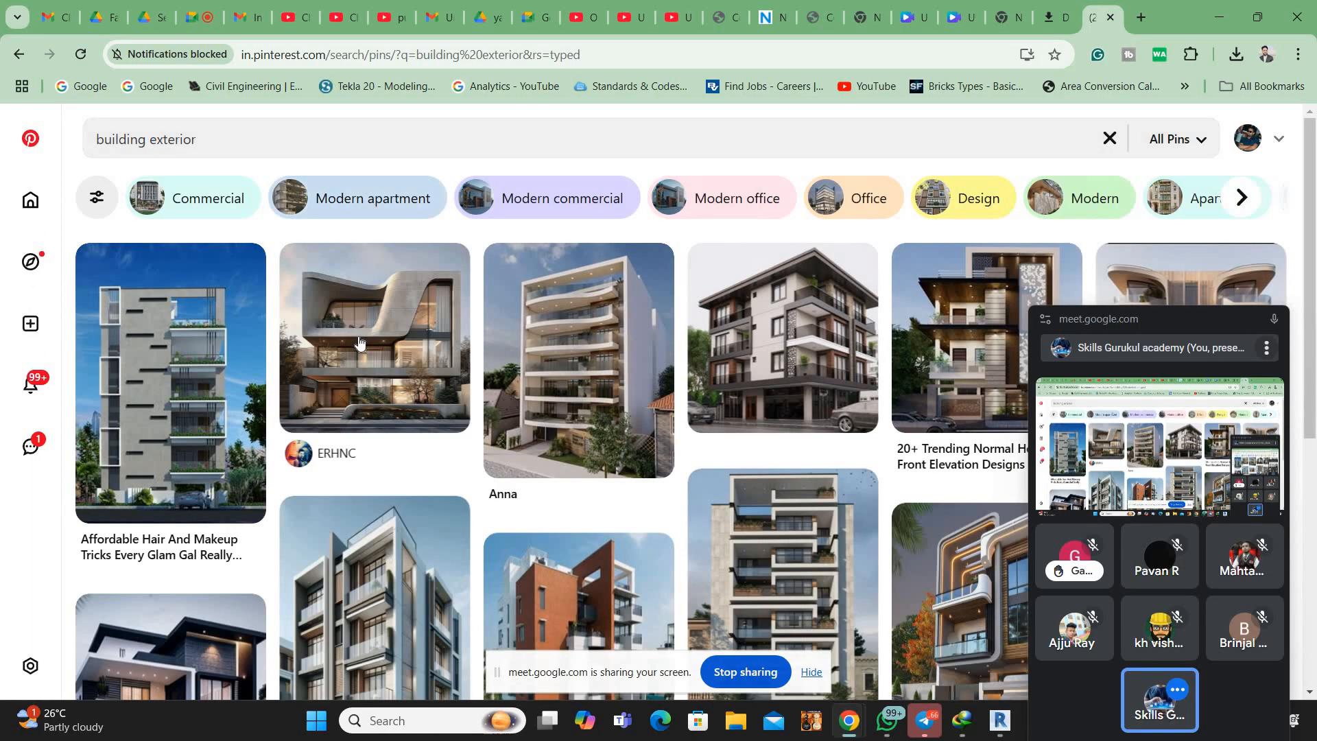
Browse the building exterior pins and open the modern house elevation with the CLIENT NAME sign on its facade
scroll(364, 343, "down", 2)
scroll(359, 341, "down", 7)
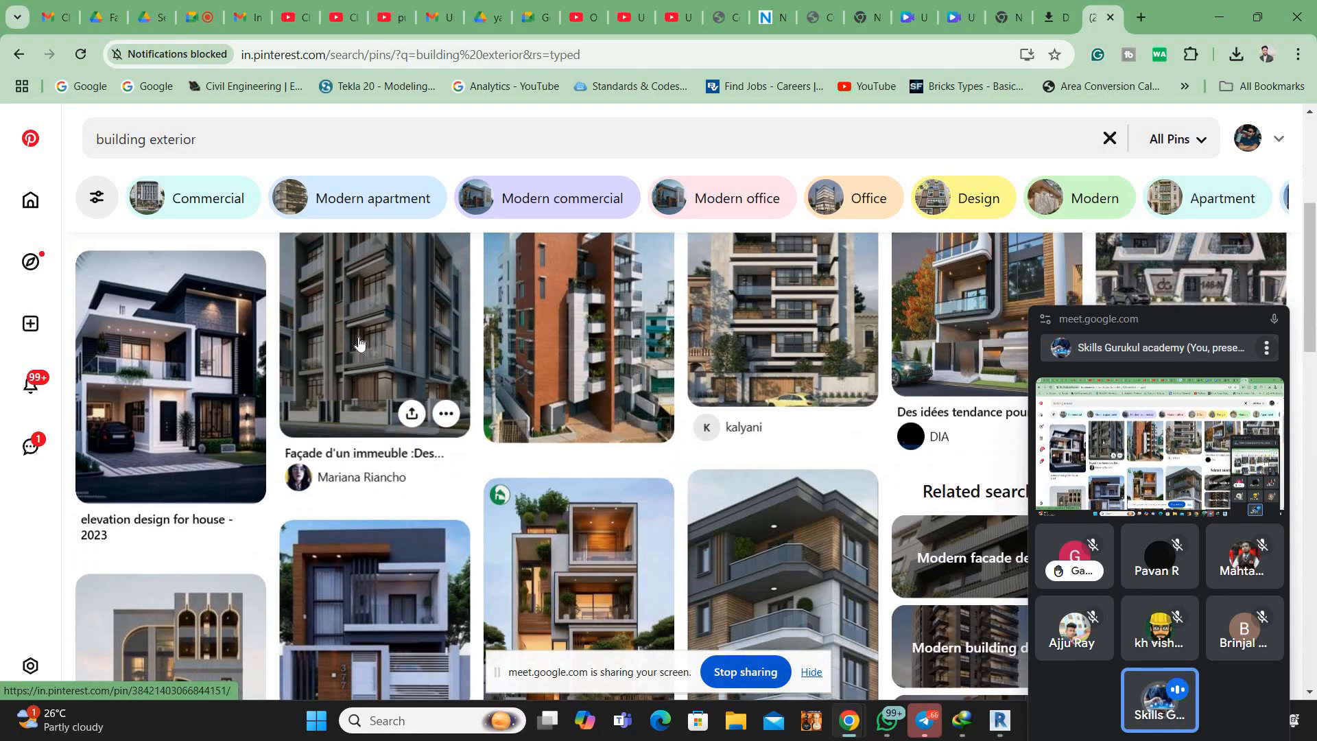
scroll(199, 435, "down", 5)
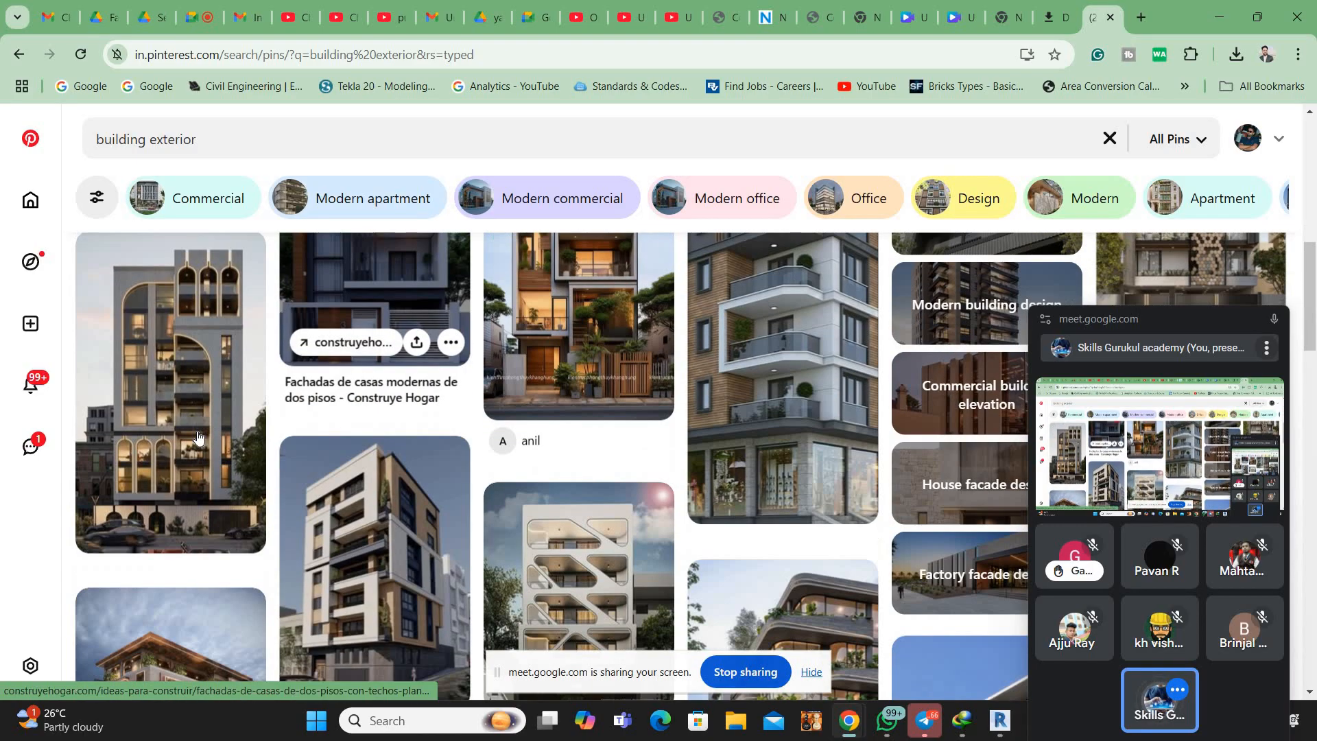
scroll(213, 429, "down", 7)
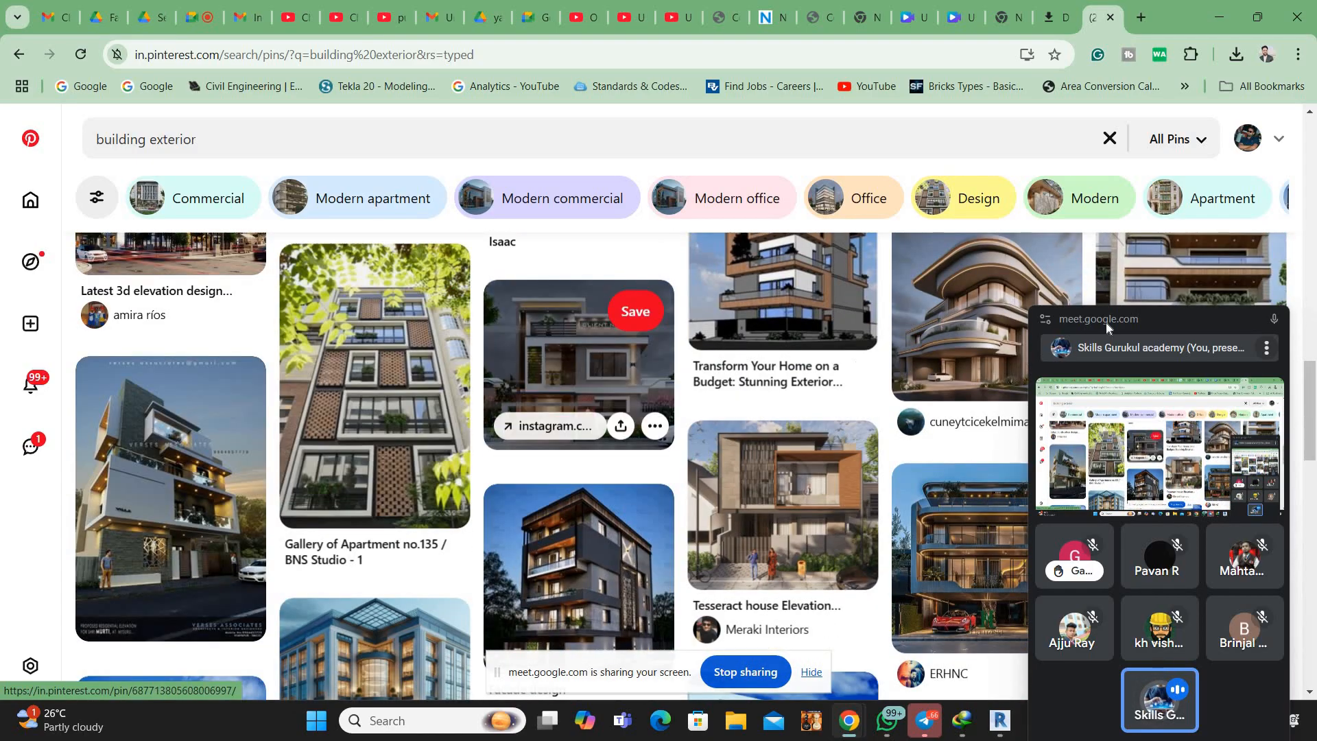
left_click(646, 367)
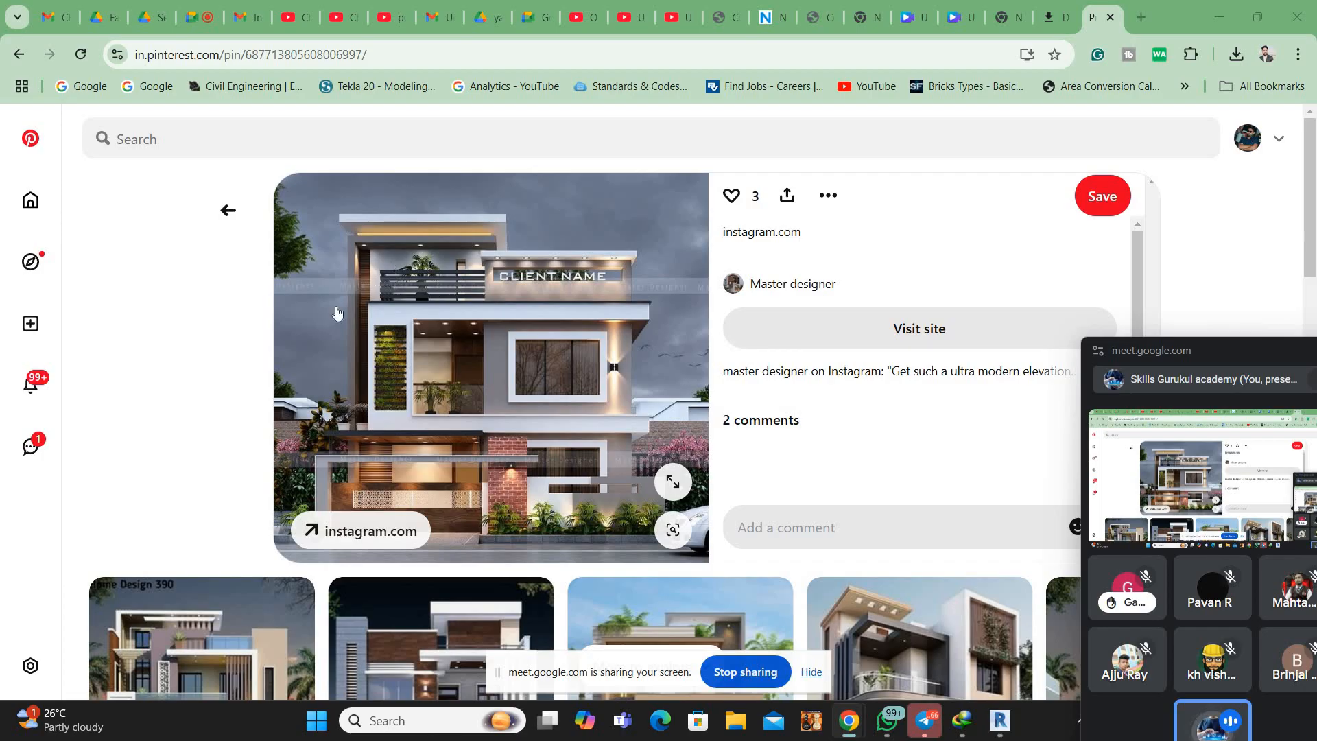
View the related Home Design 390 pin, followed by the house elevation with brown vertical slats beside its balcony
scroll(213, 367, "down", 5)
left_click(217, 367)
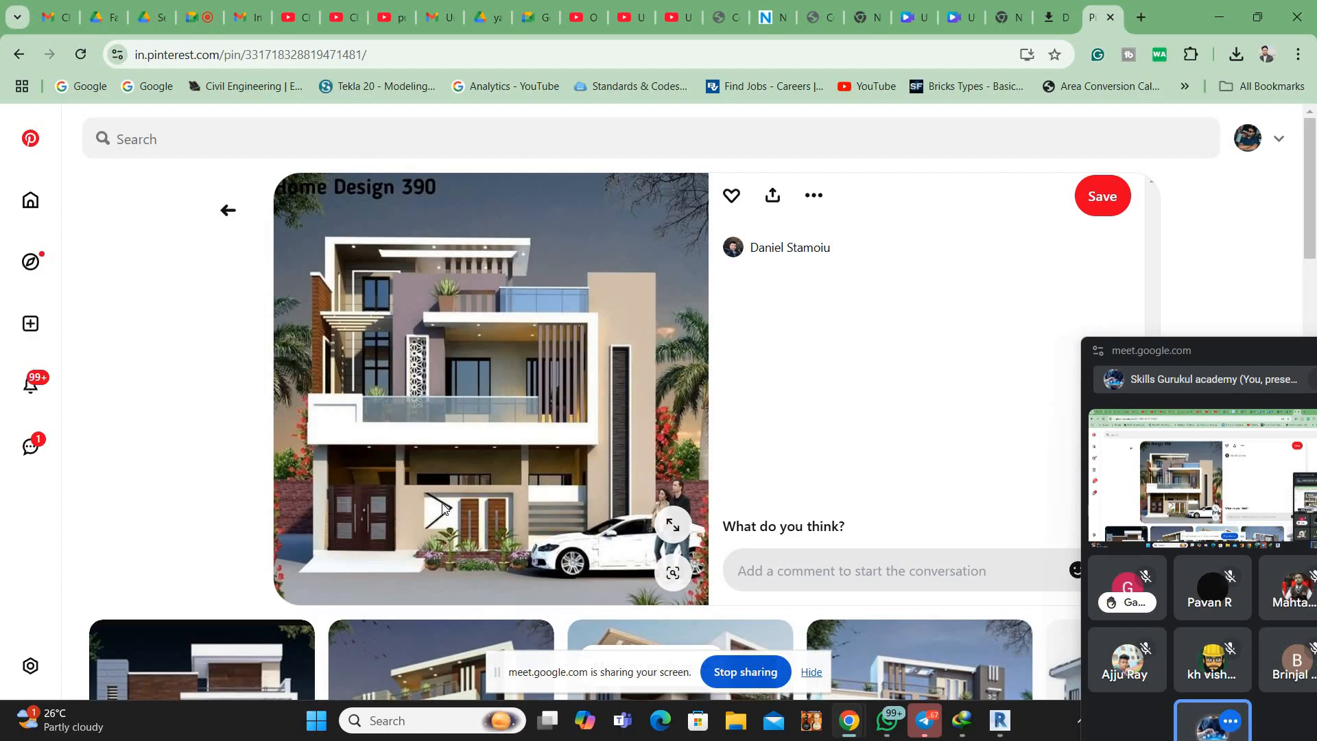
scroll(442, 507, "down", 5)
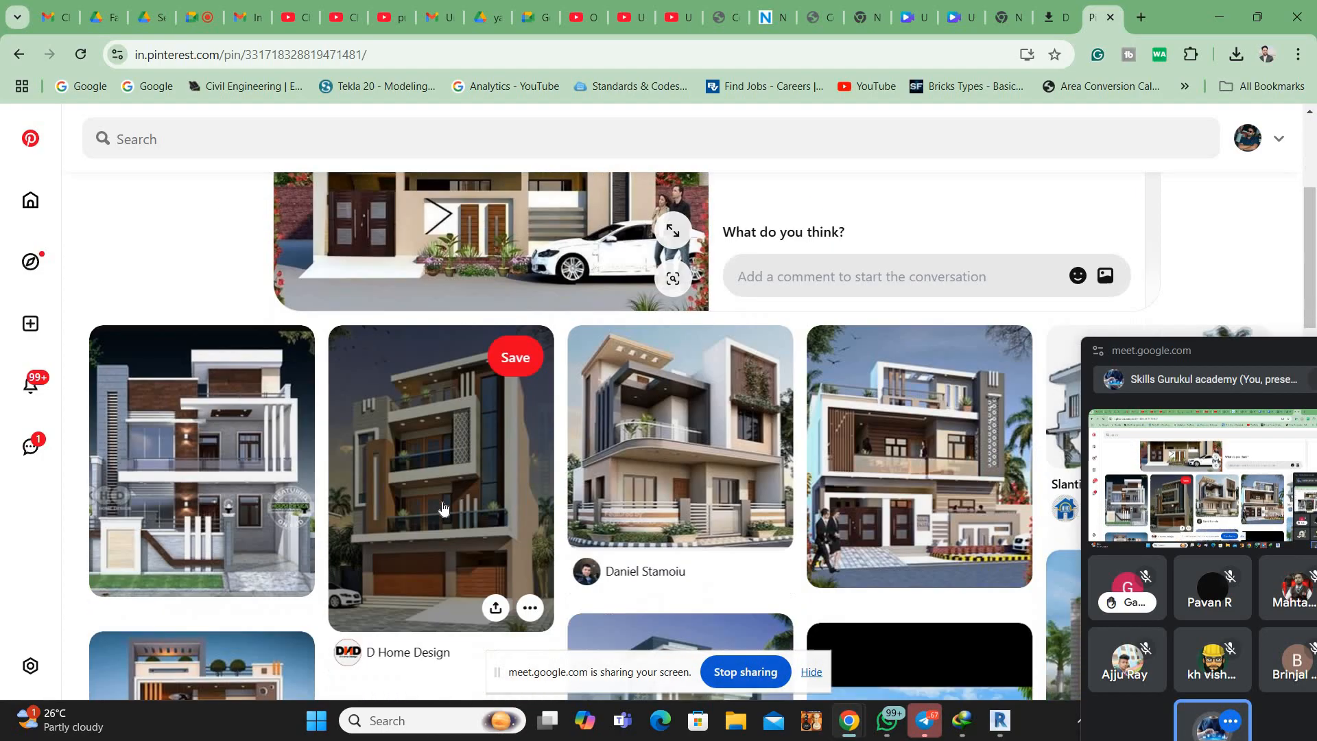
scroll(444, 504, "down", 1)
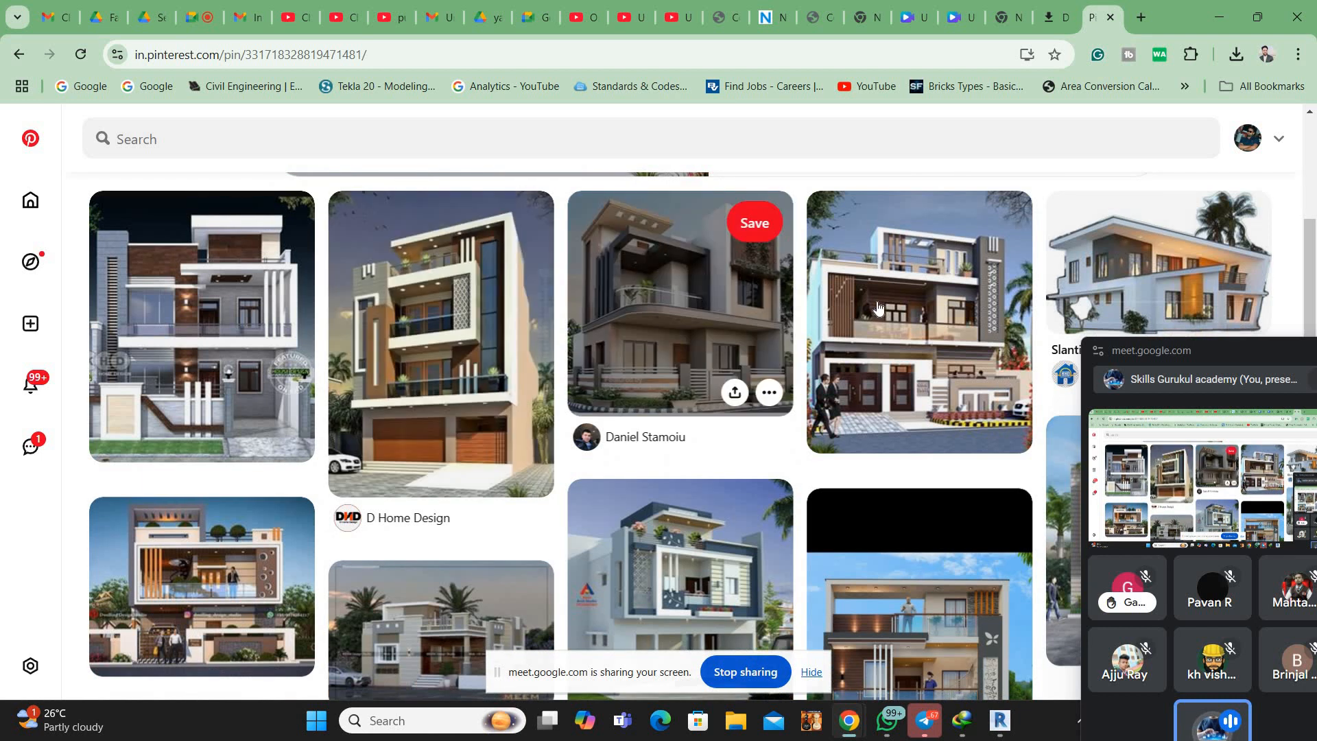
left_click(874, 303)
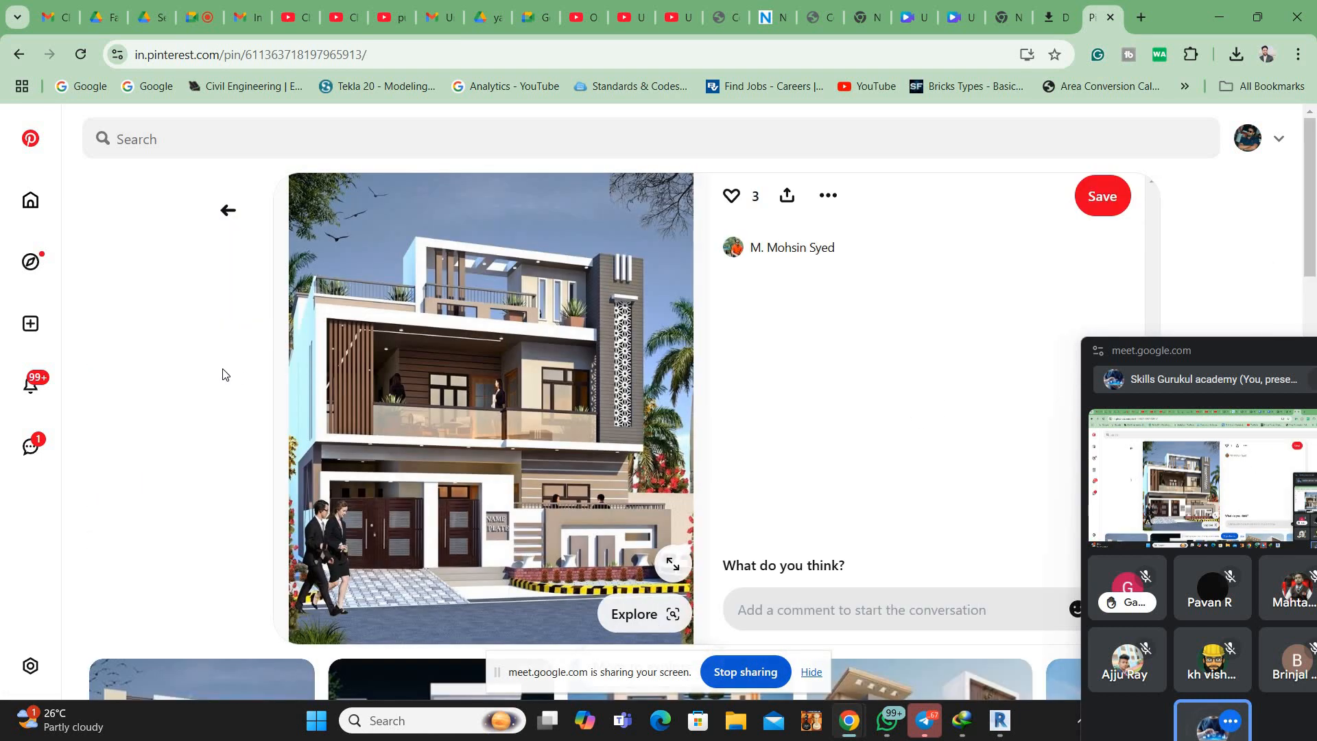
Browse the similar elevations and open the two-storey corner house with wooden slats and an outdoor staircase
scroll(424, 331, "down", 2)
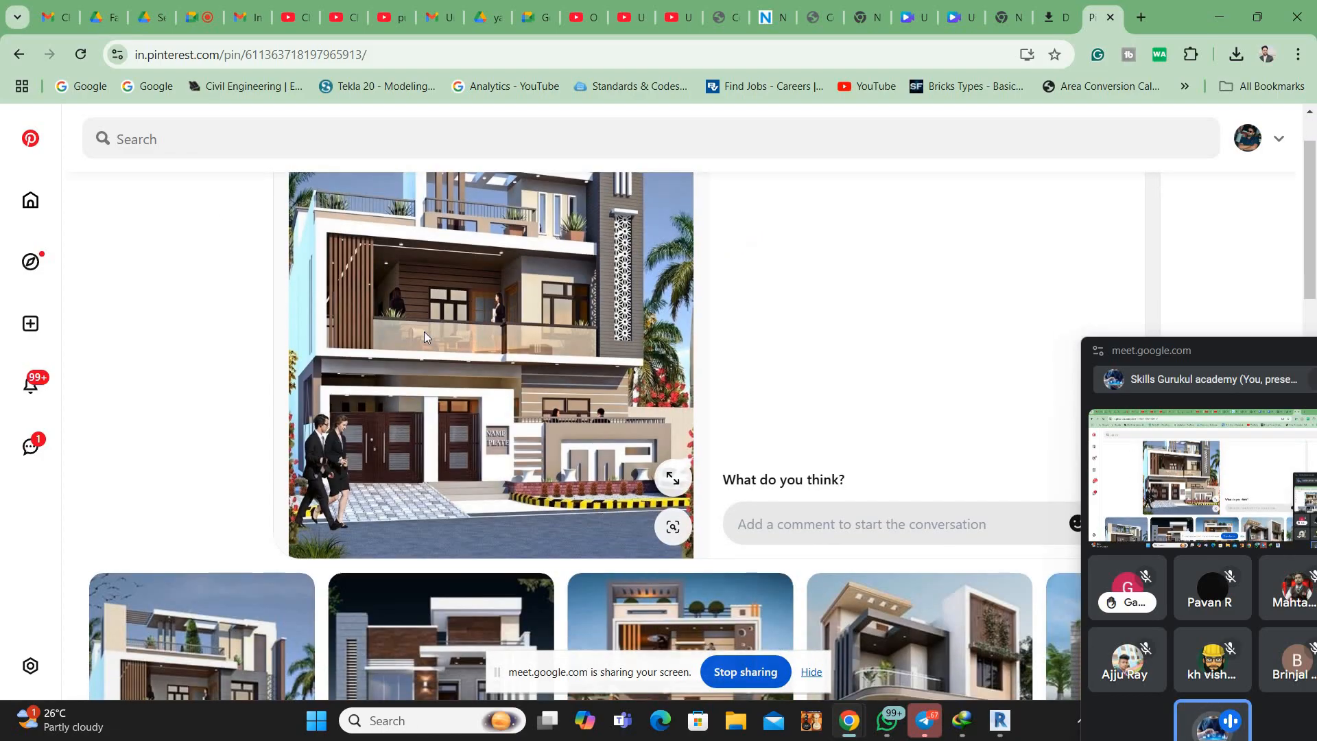
scroll(424, 337, "down", 4)
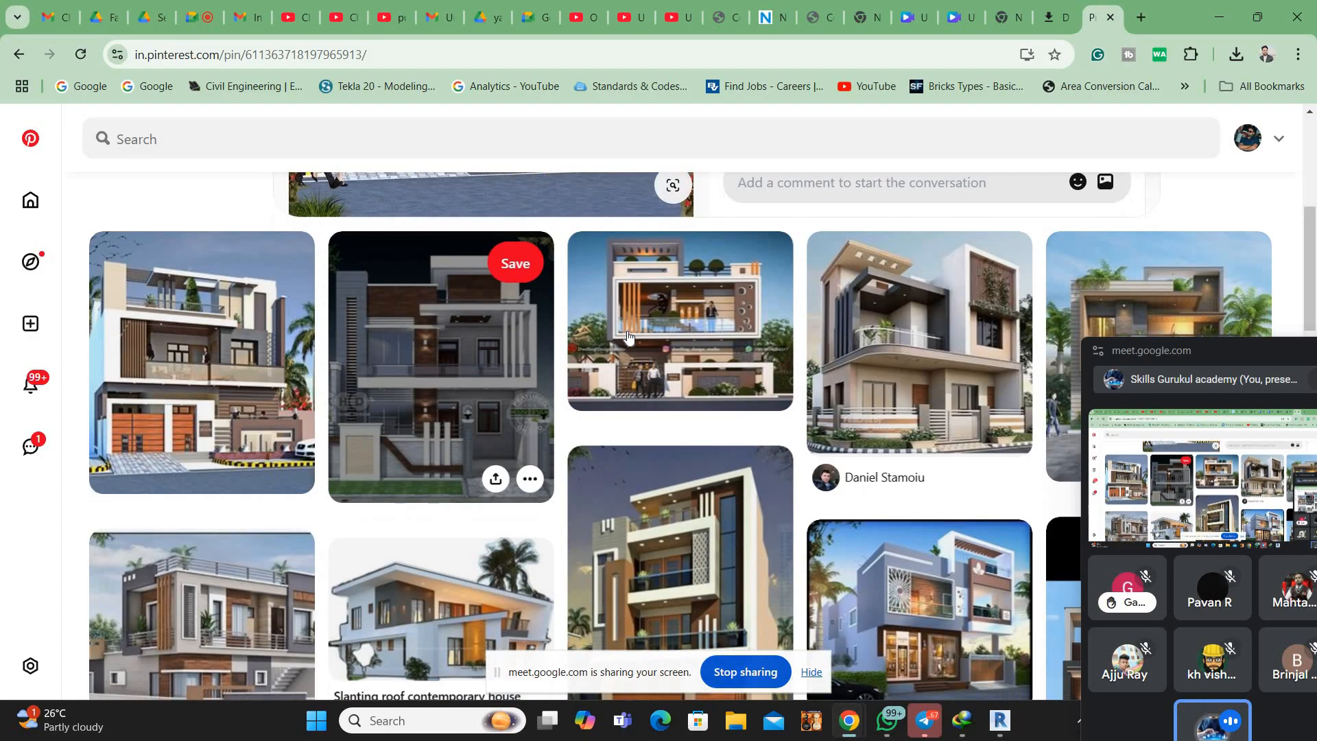
scroll(685, 336, "down", 4)
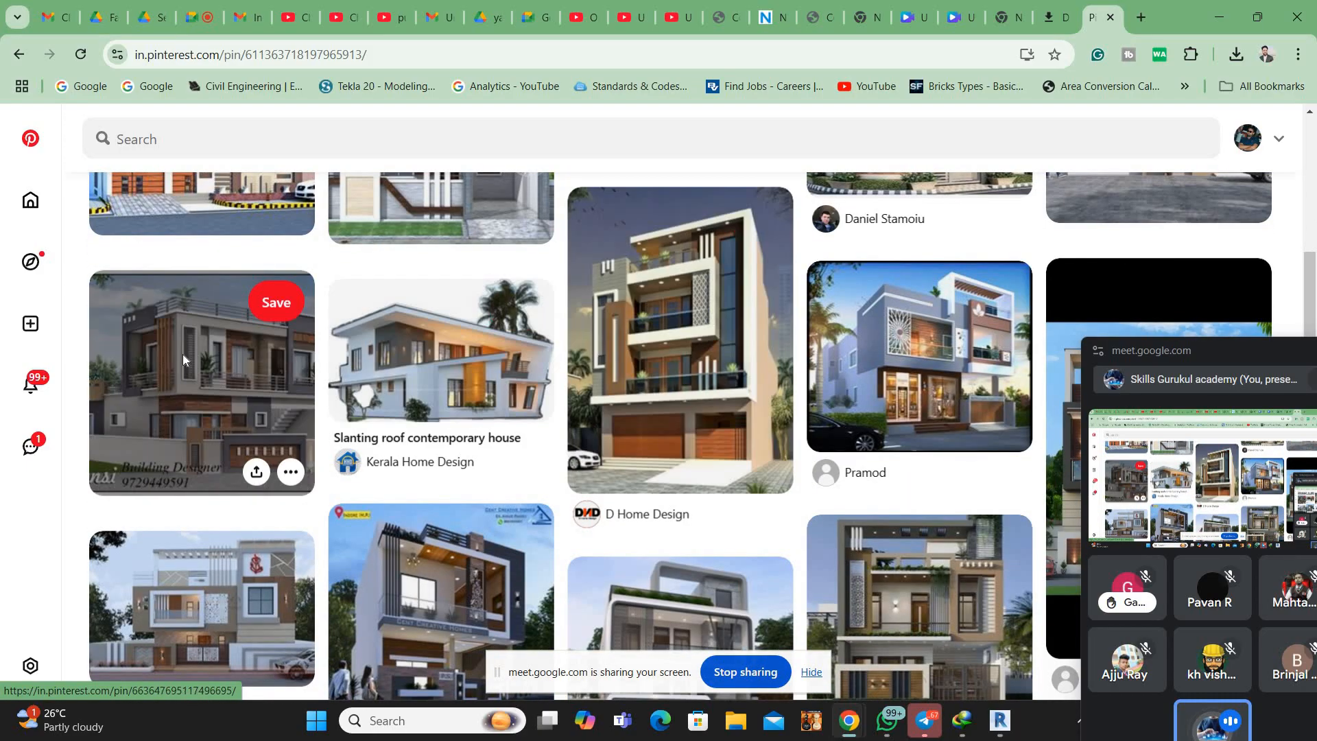
left_click(182, 357)
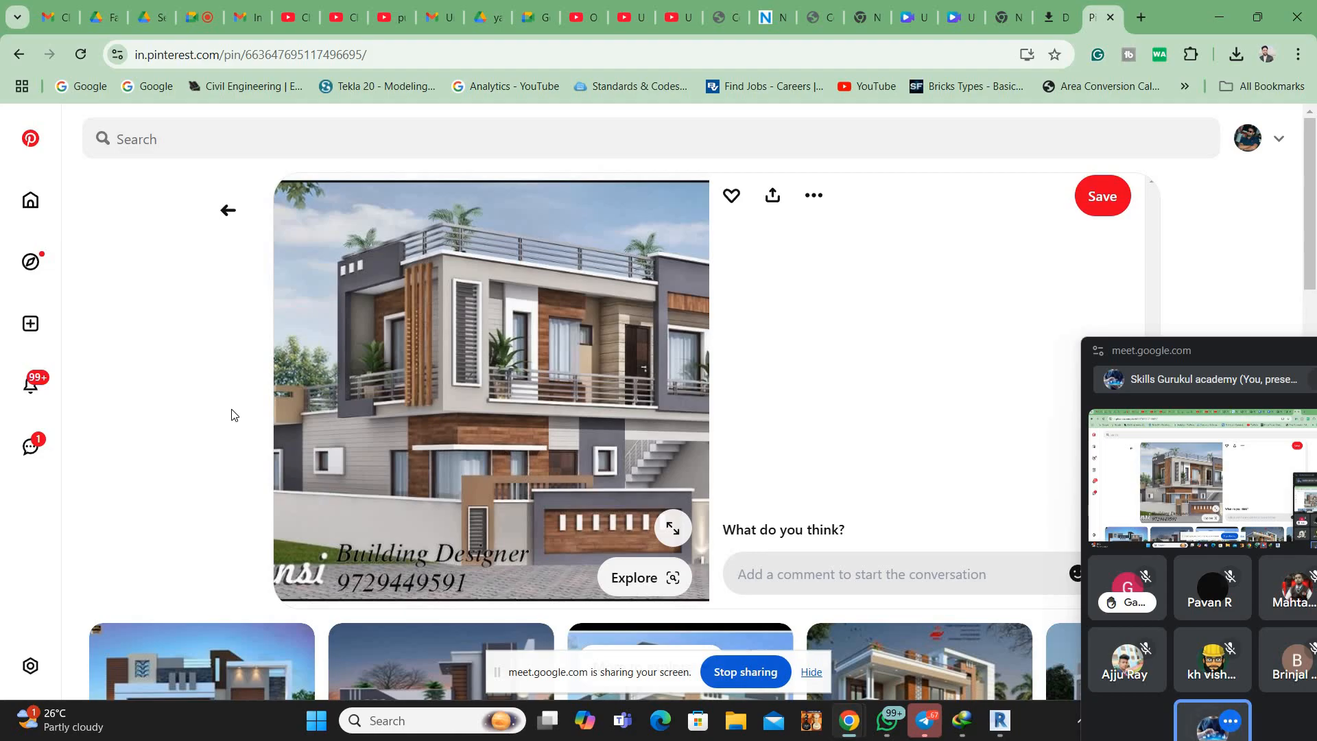
View the related elevation with a dark-framed central balcony and stone-clad ground floor, and return to the plan 4 house model in Revit
scroll(232, 414, "down", 6)
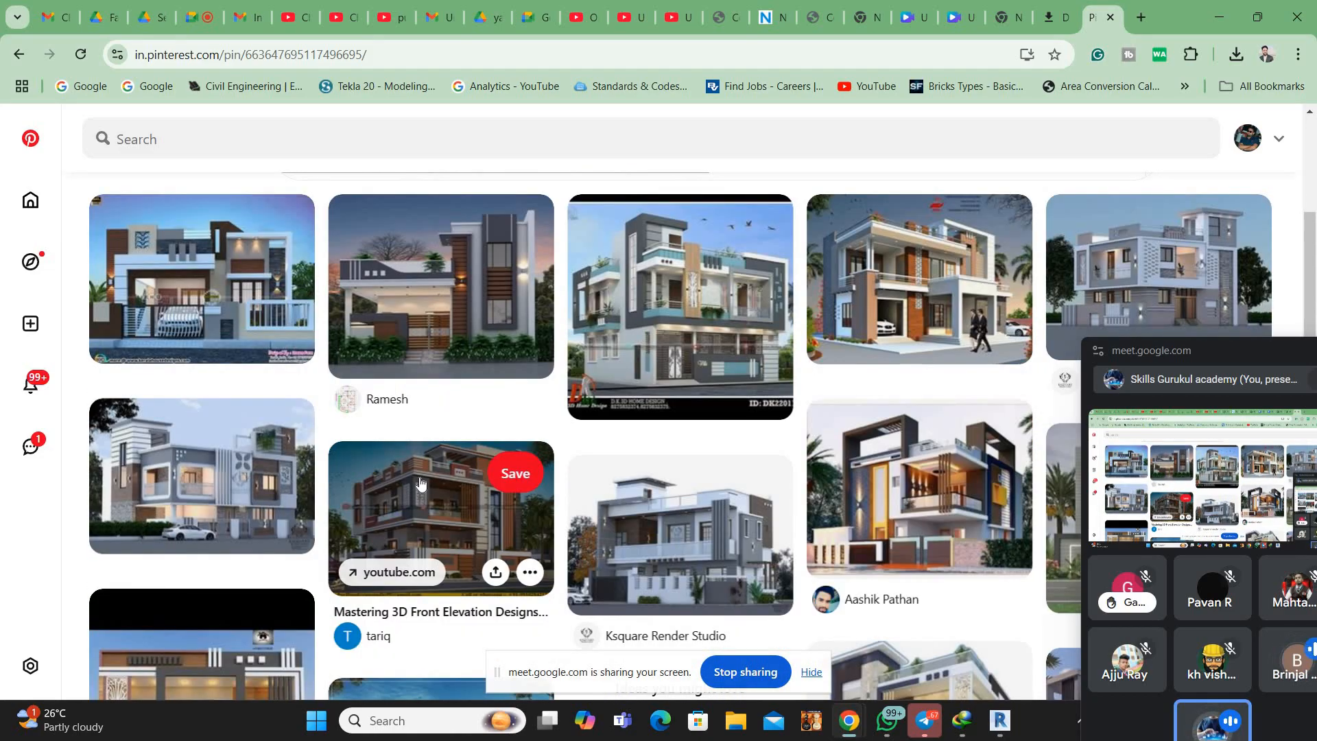
scroll(254, 485, "down", 2)
scroll(252, 480, "down", 2)
left_click(268, 473)
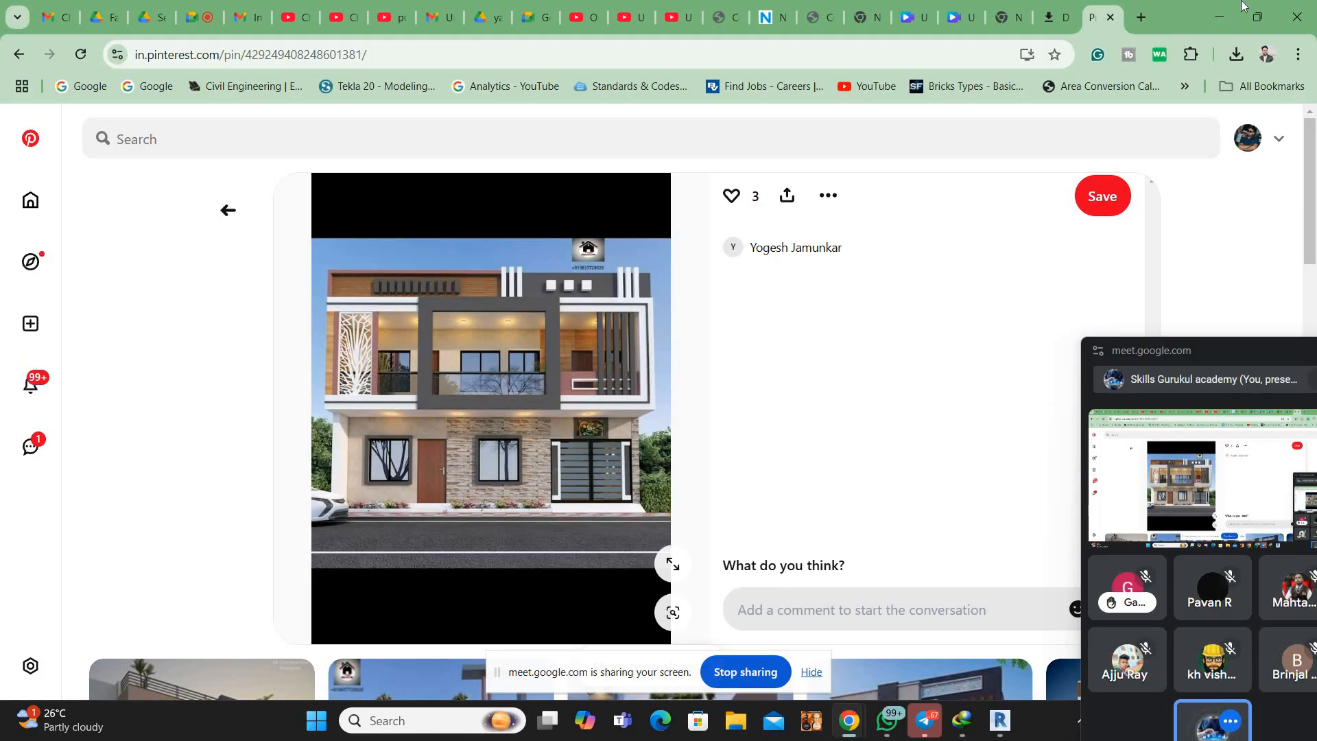
left_click(1219, 17)
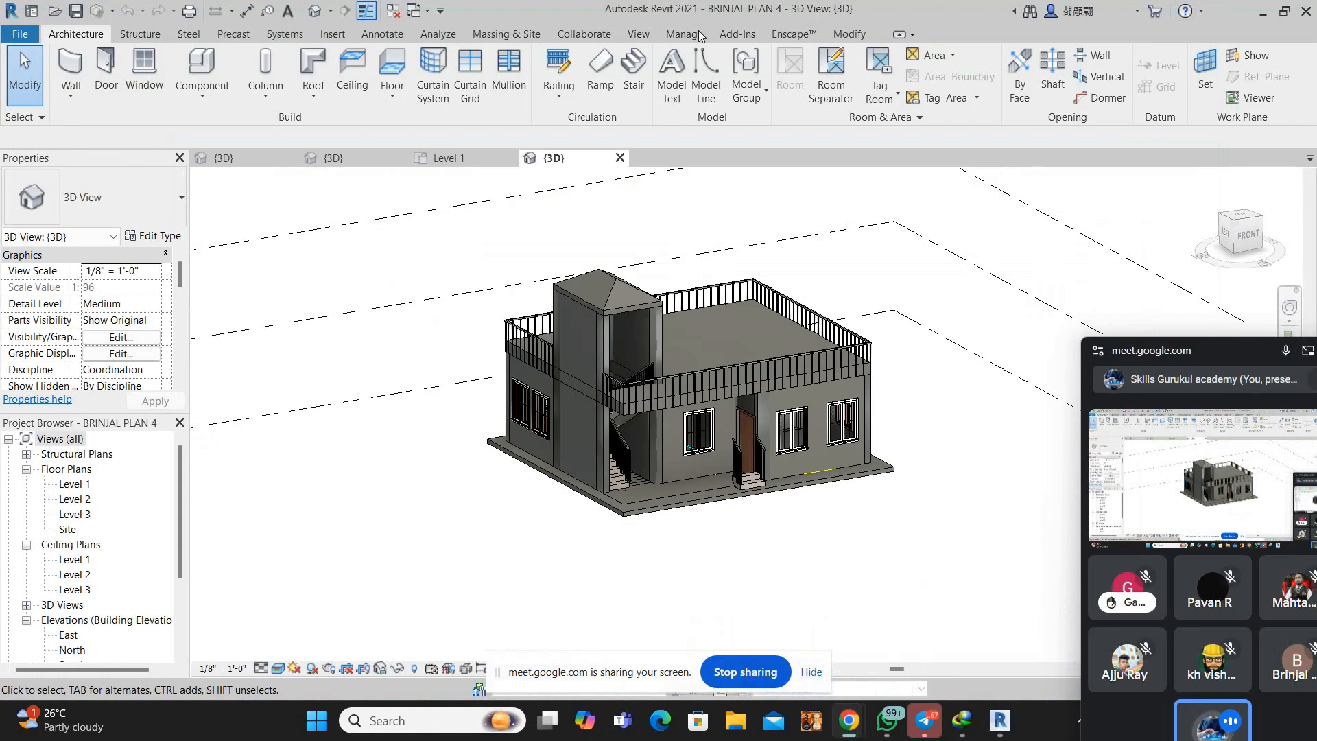
Create a new project material in the Material Browser and show its appearance settings
left_click(686, 34)
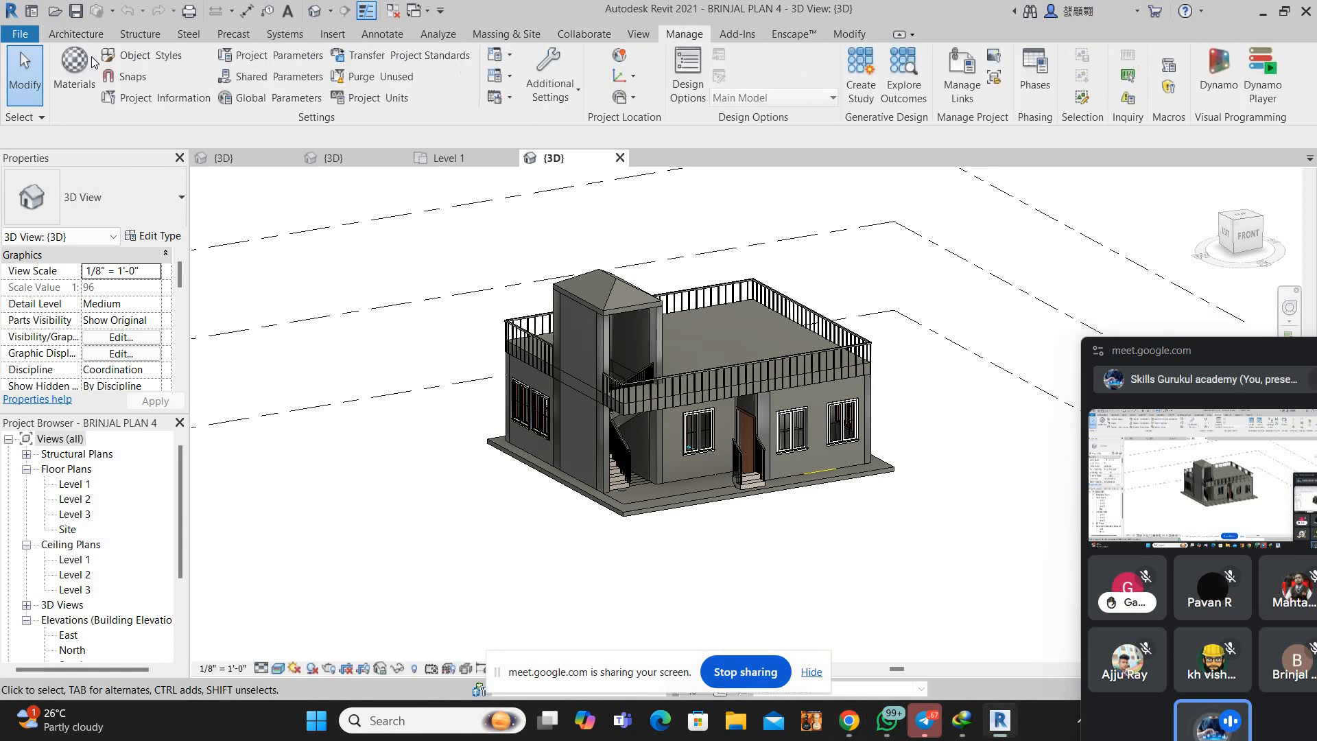
left_click(89, 65)
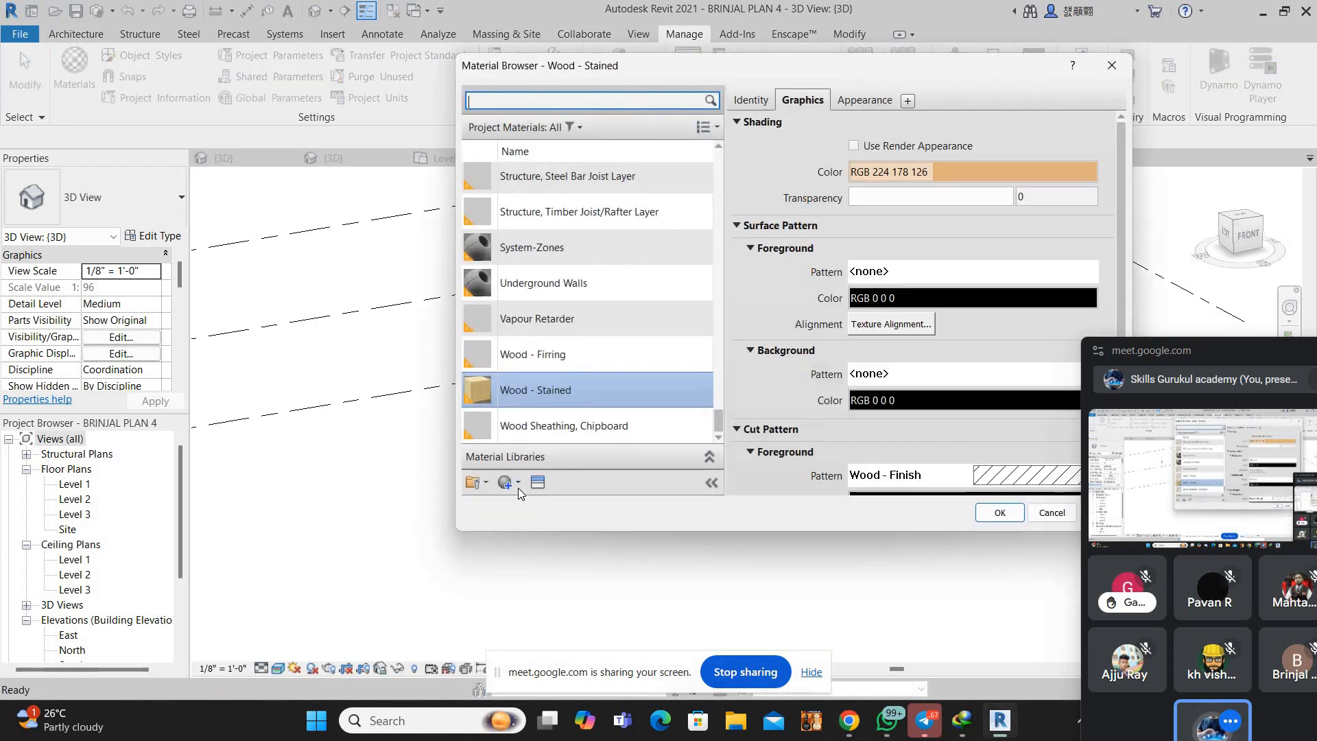
left_click(518, 482)
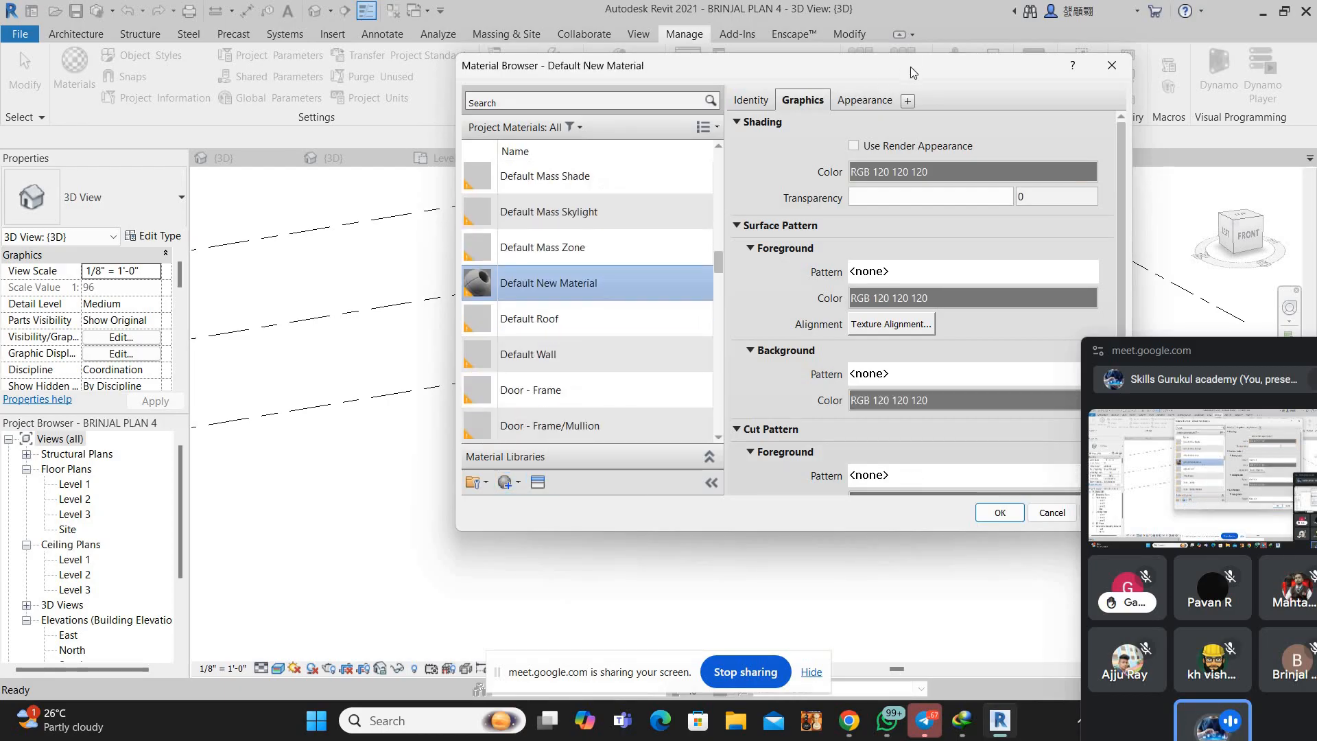
left_click_drag(912, 66, 586, 75)
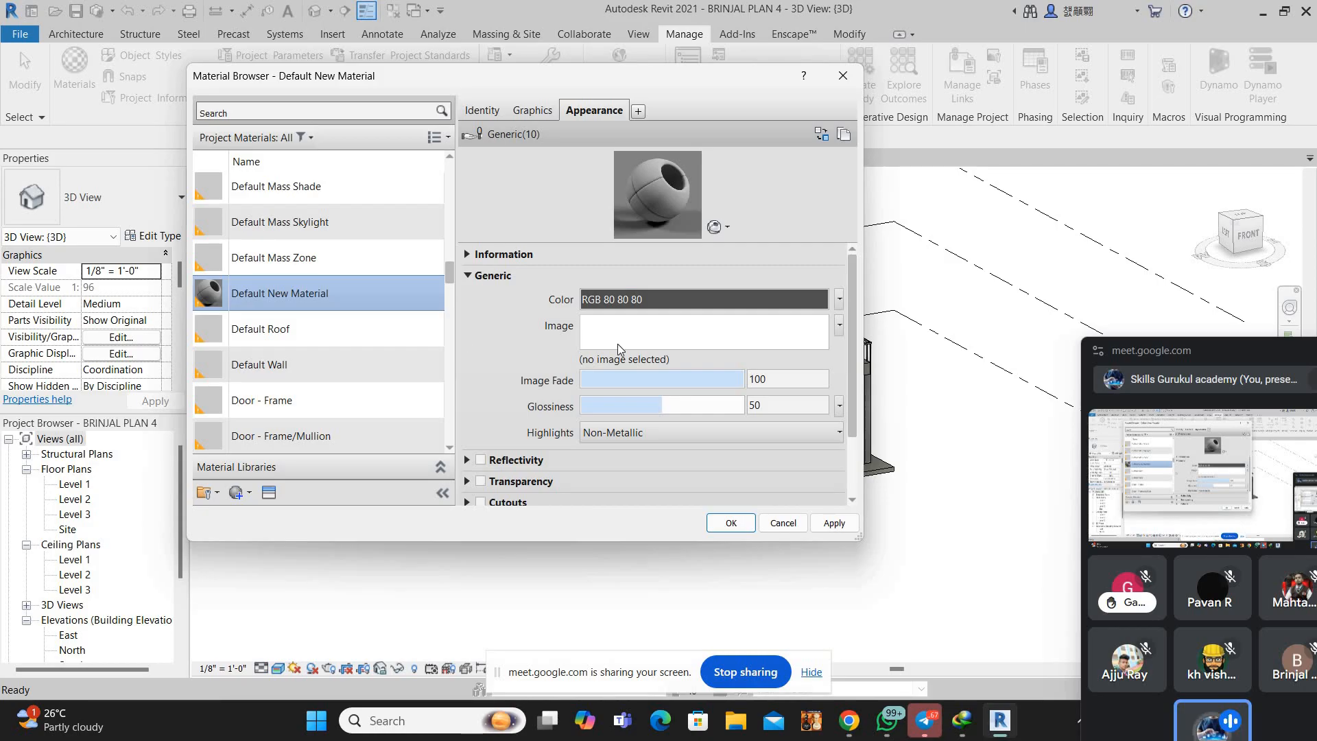
left_click(714, 230)
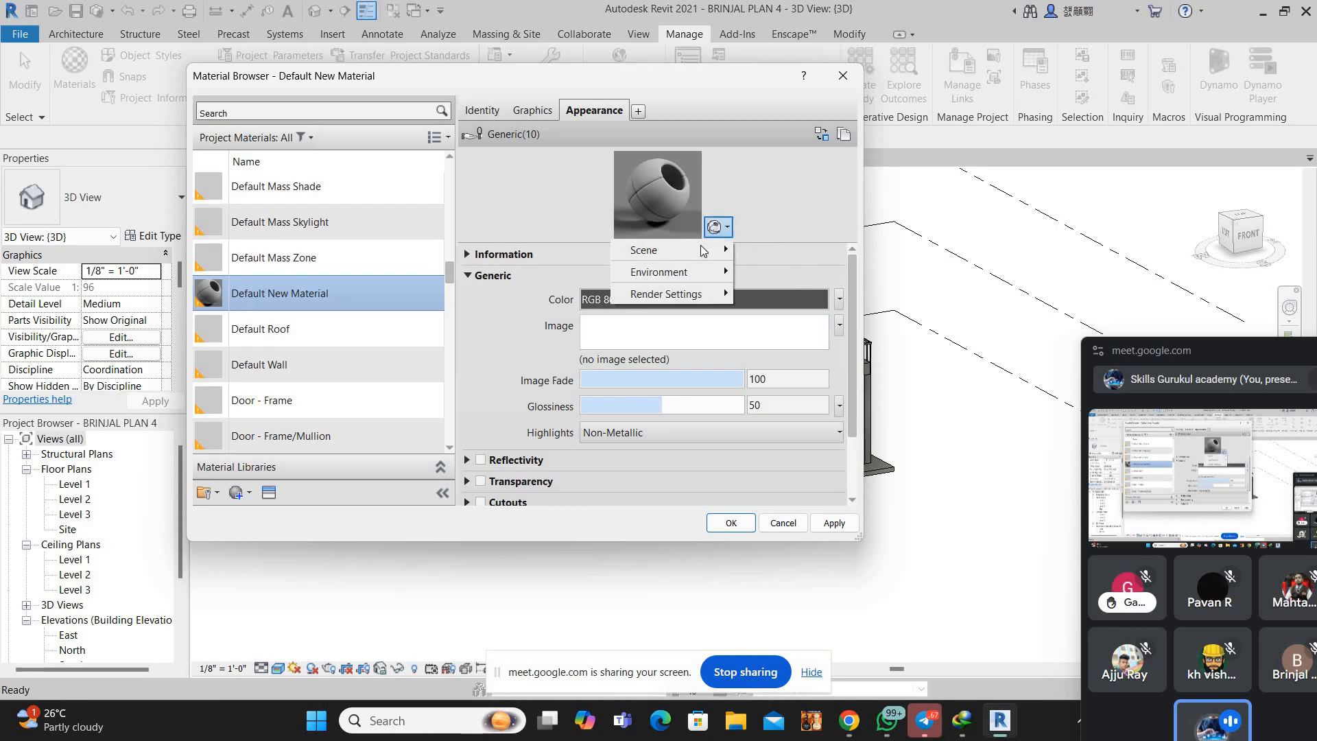
mouse_move(692, 246)
left_click(475, 312)
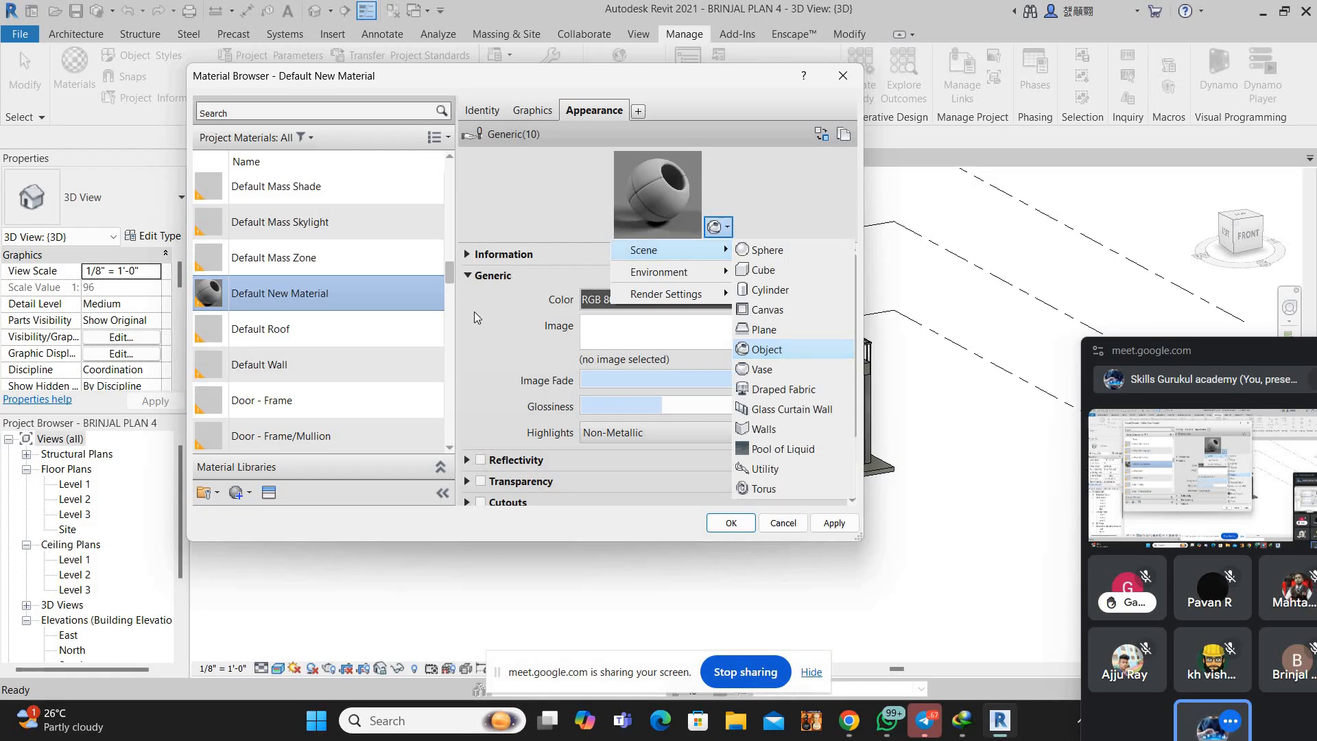
Open the appearance asset library for replacement and browse the Autodesk Physical Assets categories from Ceiling through Concrete to Fabric
left_click(824, 138)
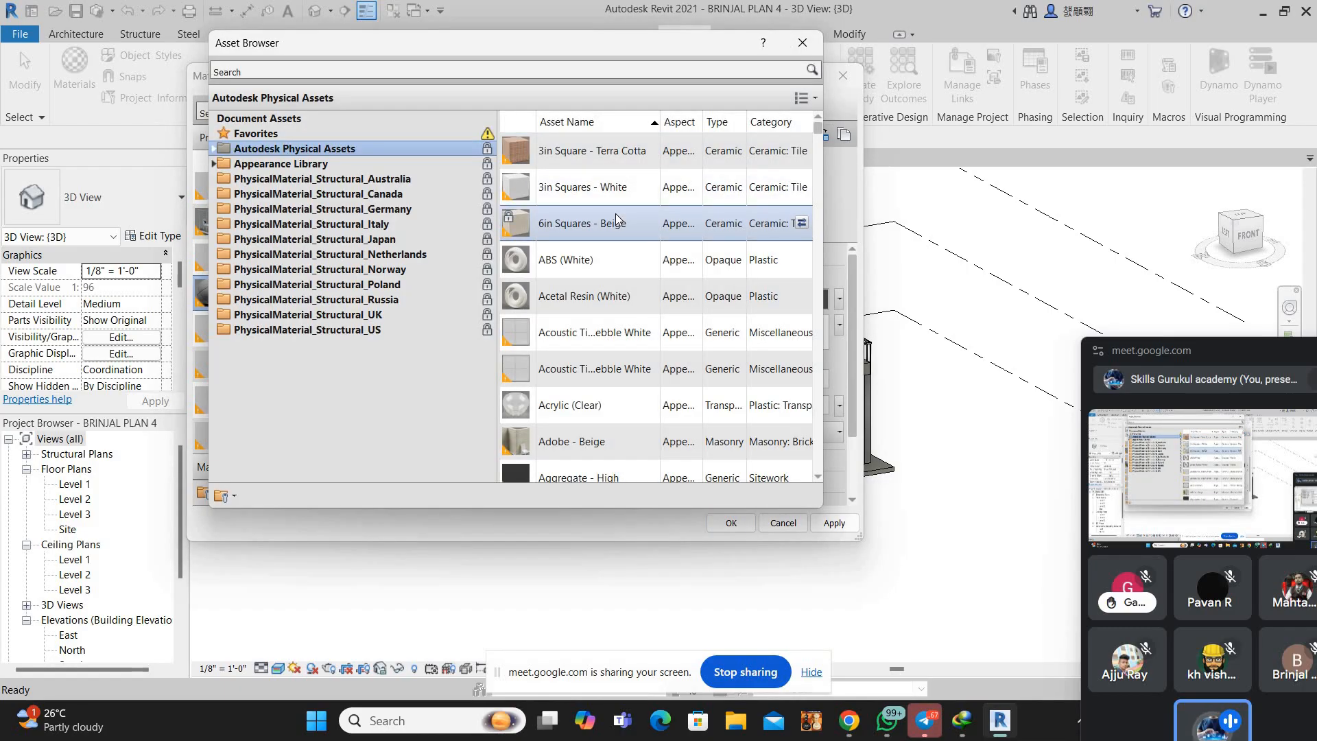
scroll(616, 215, "down", 6)
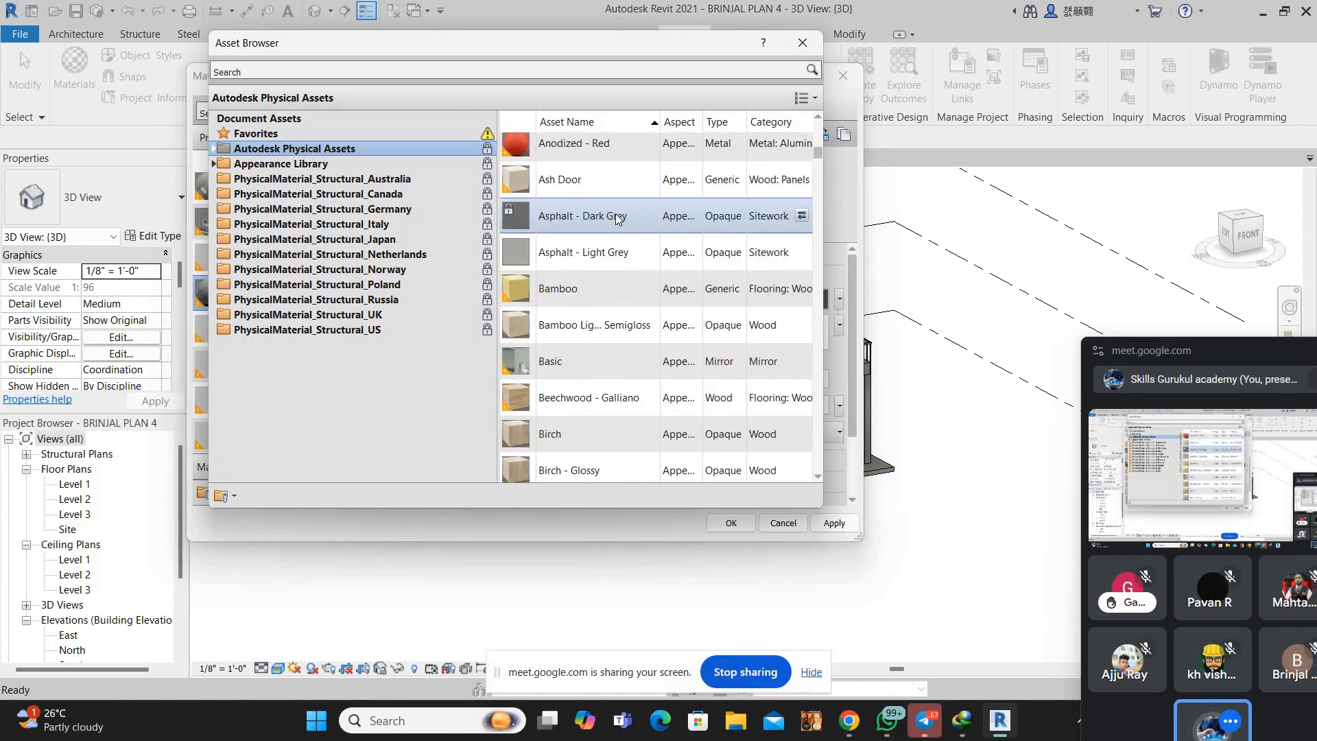
scroll(615, 216, "down", 8)
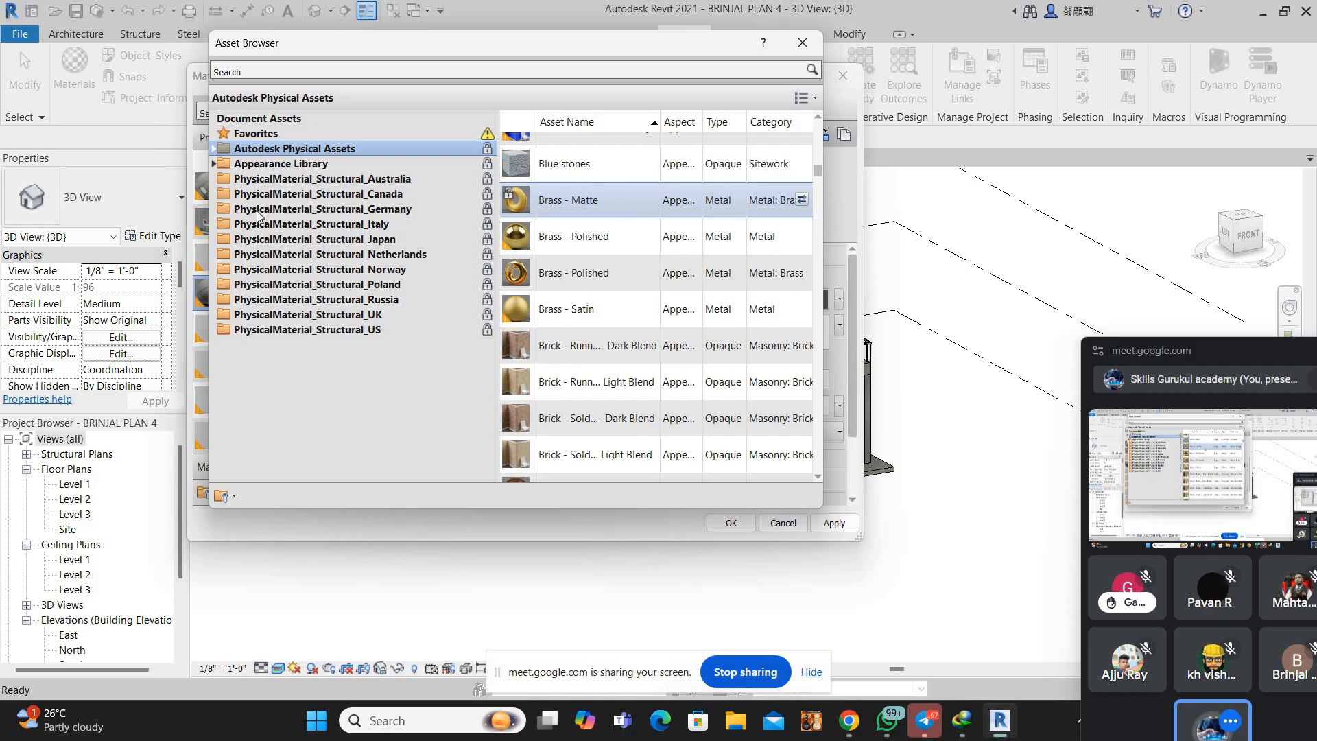
left_click(215, 149)
left_click(250, 164)
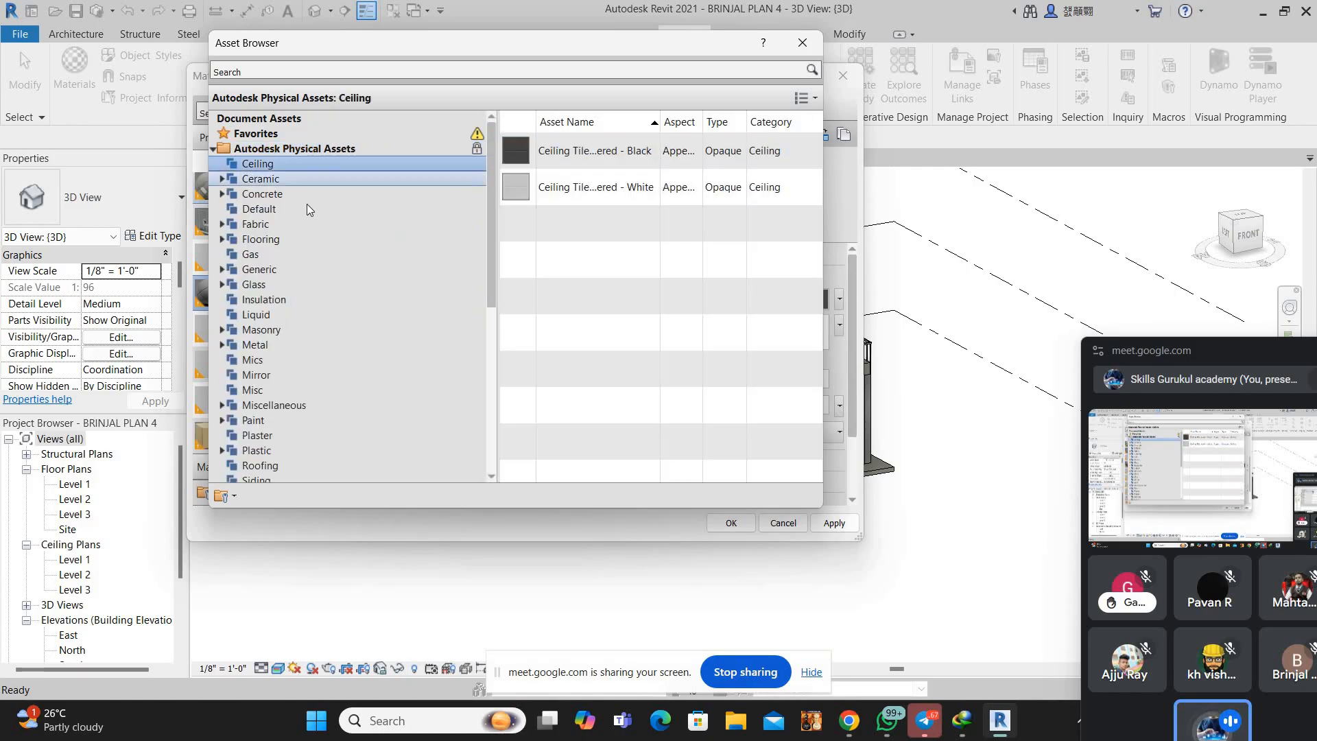
left_click(302, 183)
left_click(303, 196)
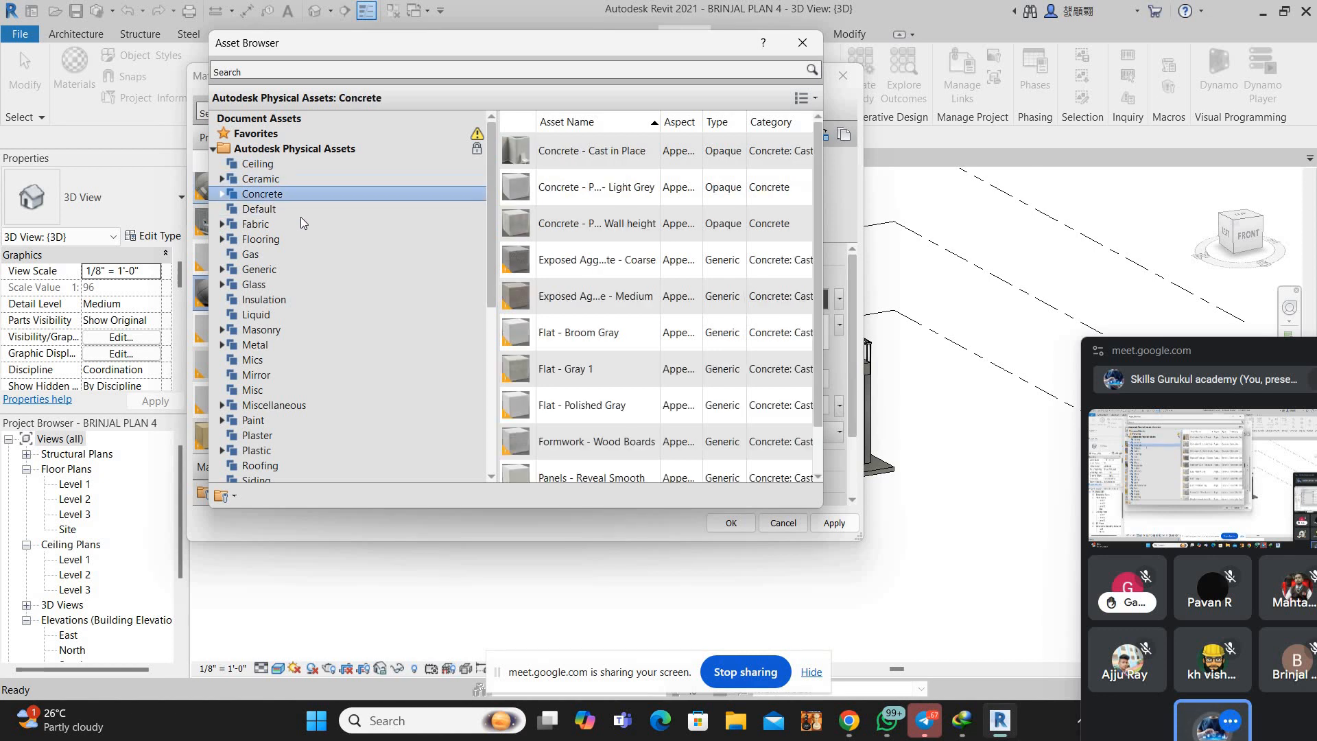
left_click(301, 218)
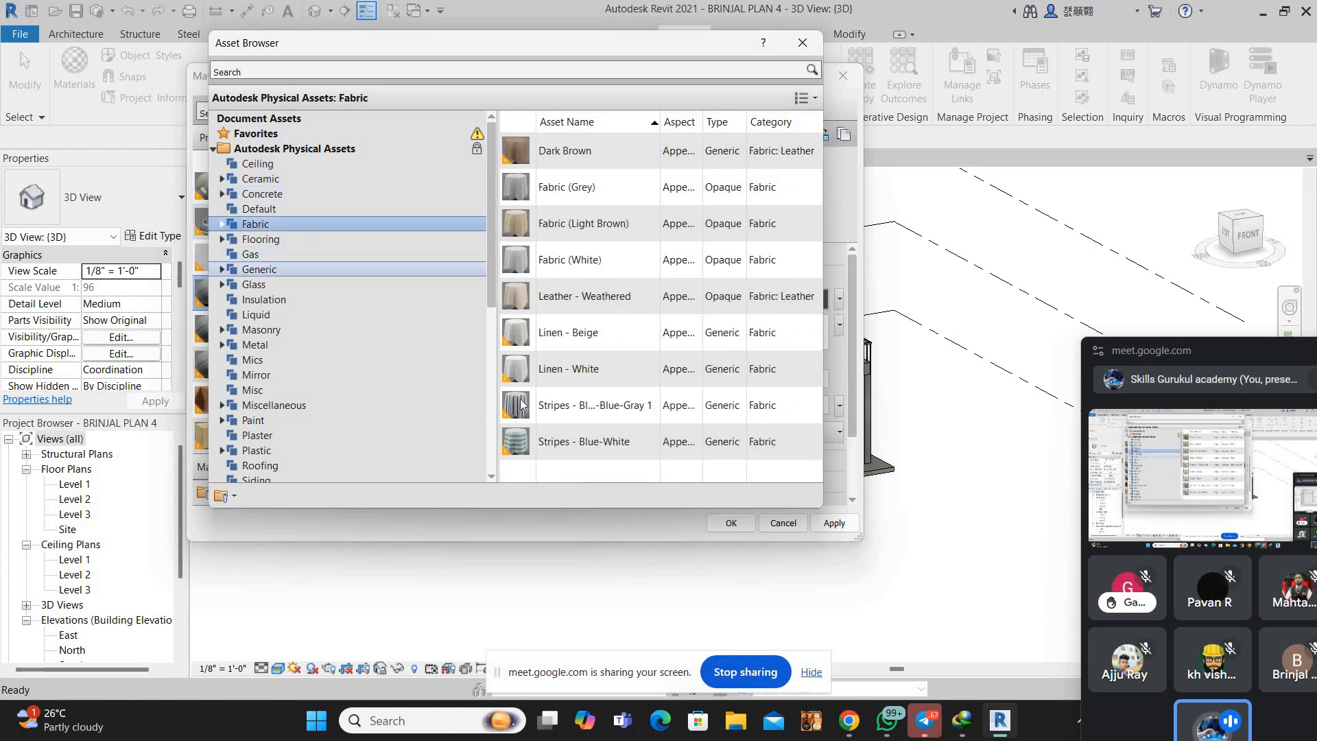
Replace the new material's appearance with the Stripes - Black-White-Blue-Gray 1 fabric asset and apply it
mouse_move(519, 408)
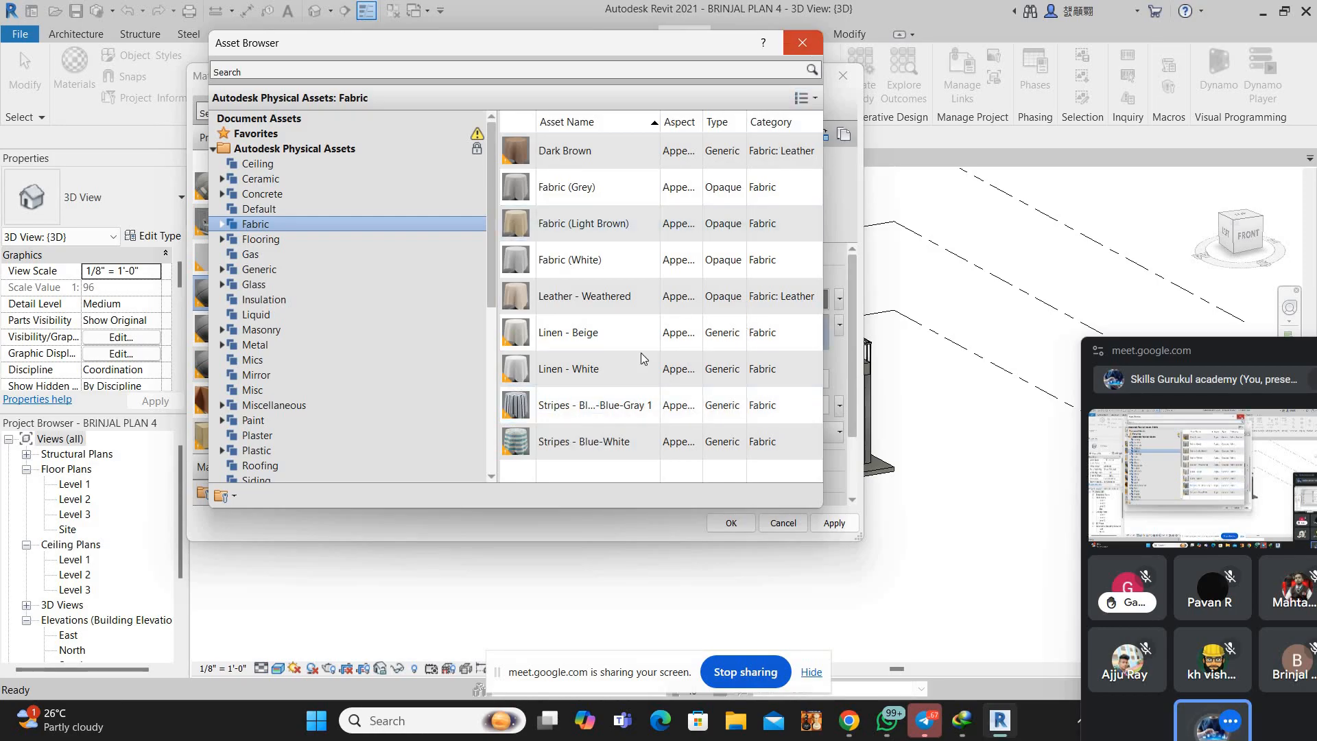
left_click(802, 43)
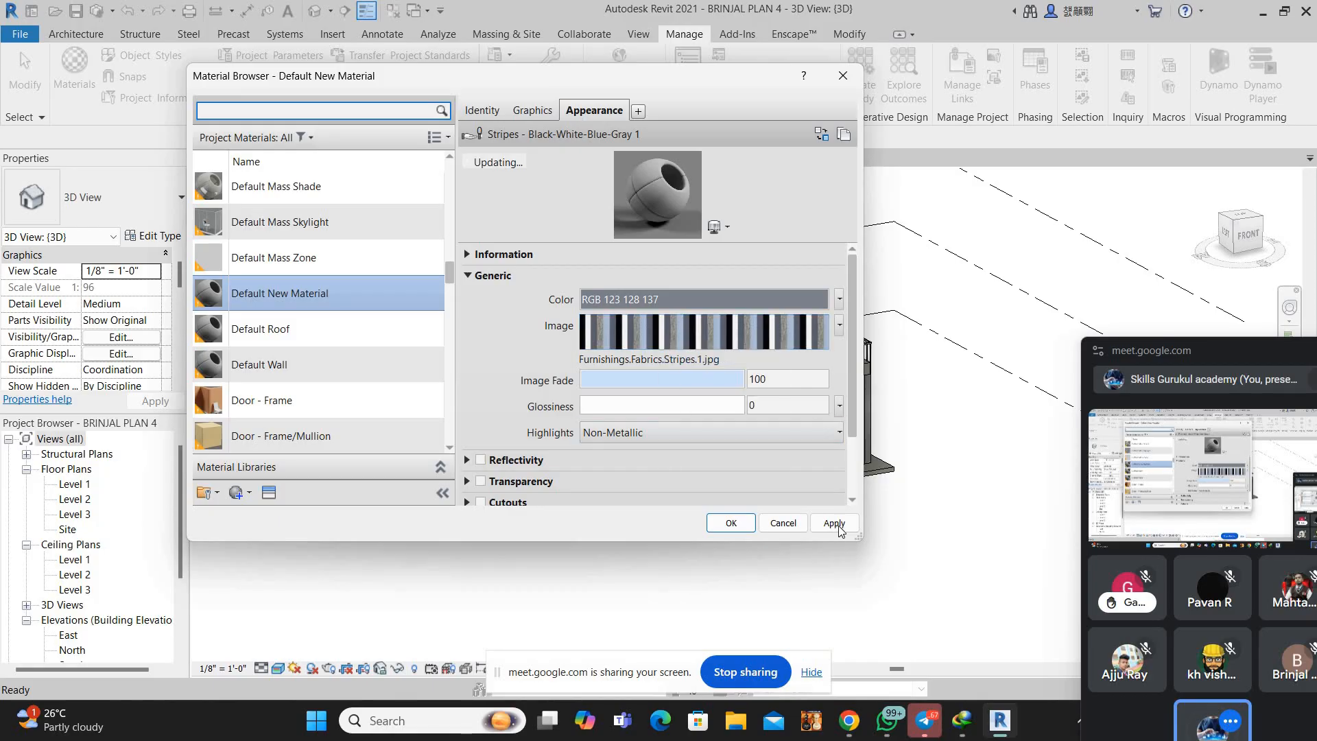
right_click(307, 296)
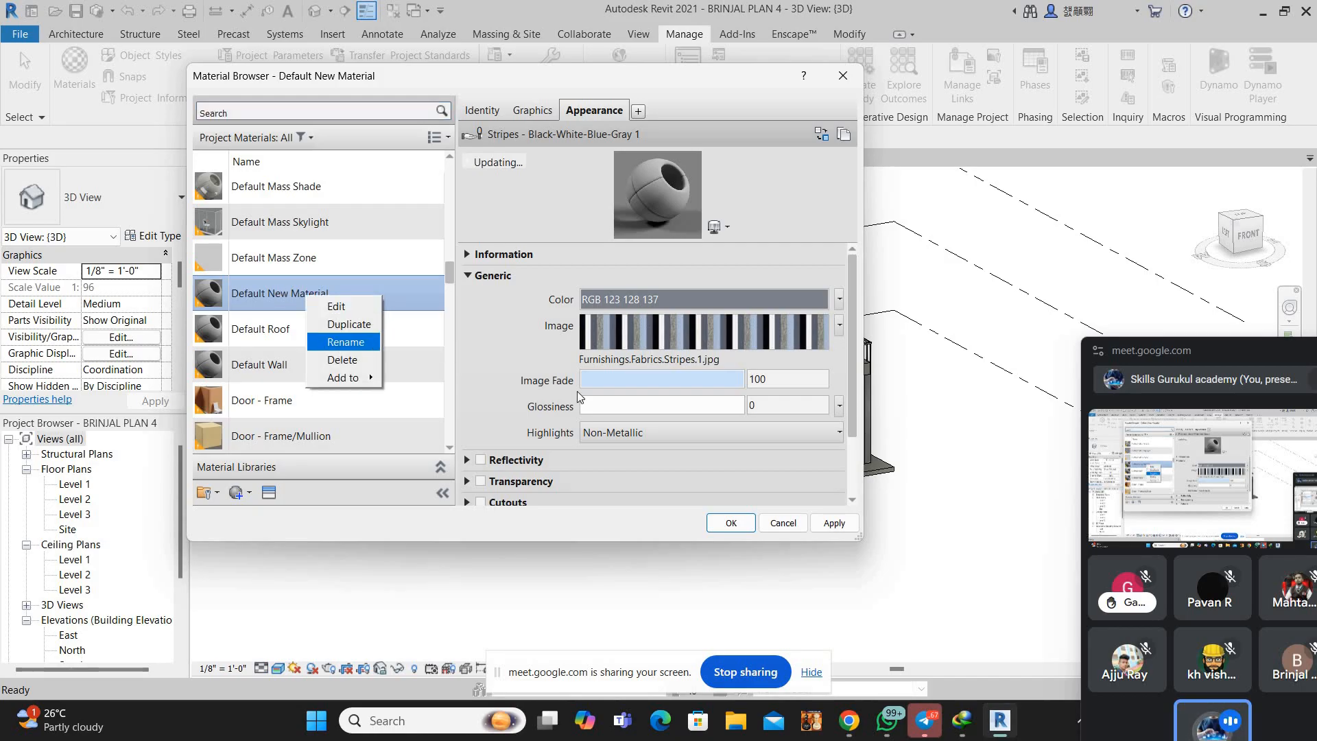
left_click(835, 523)
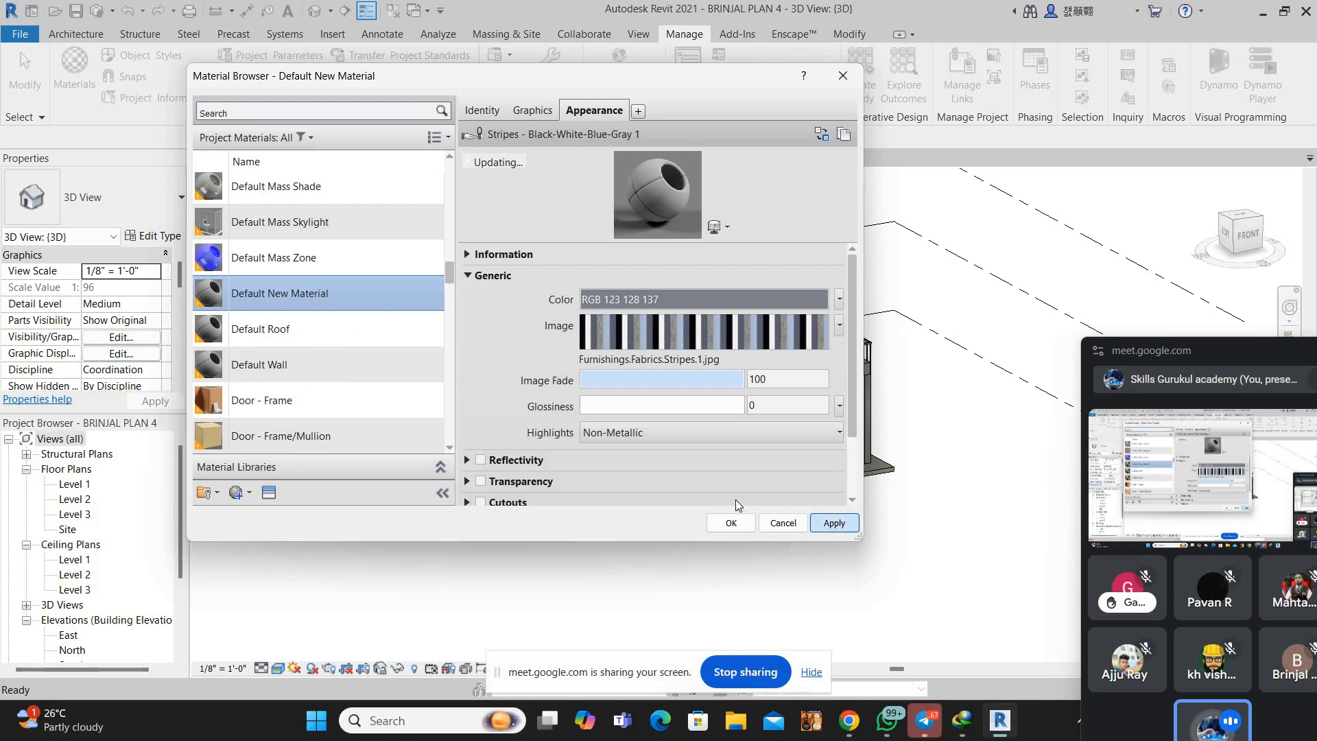
left_click(732, 523)
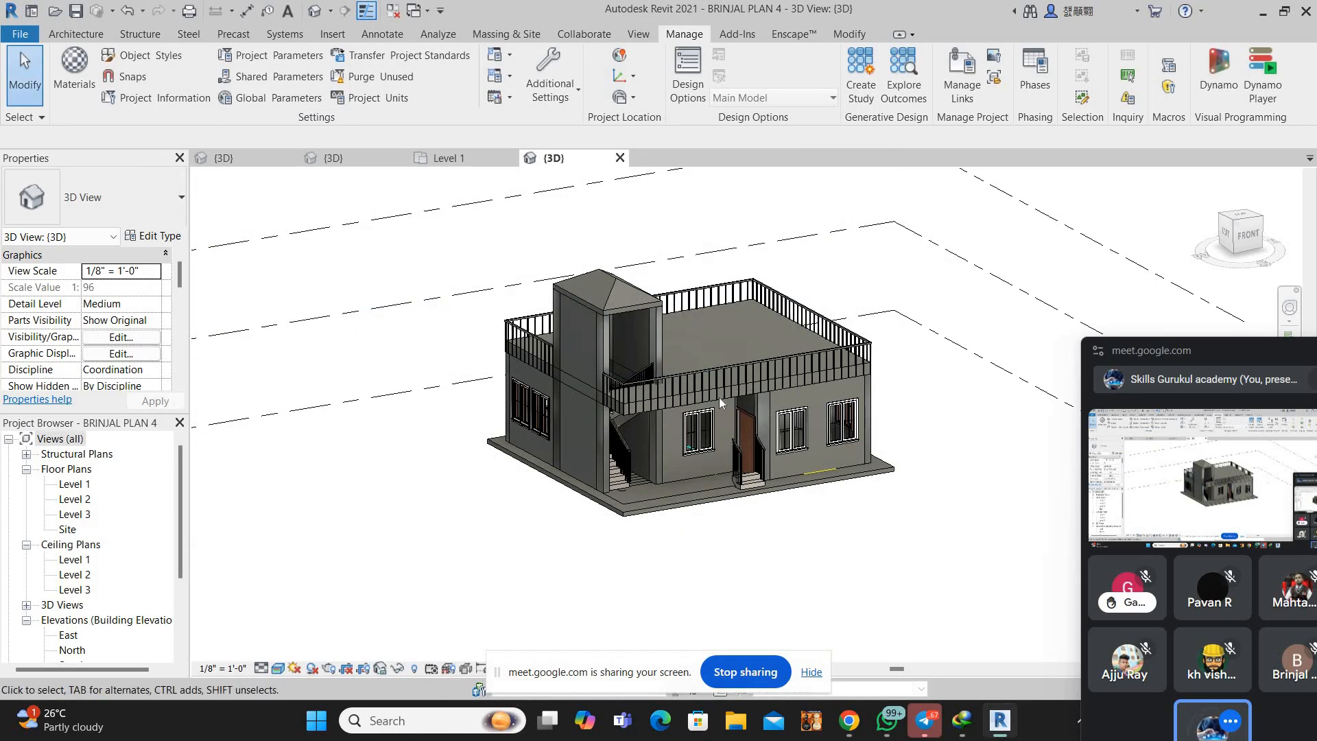
Paint the front wall faces on both sides of the entrance door with Default New Material
scroll(721, 403, "up", 5)
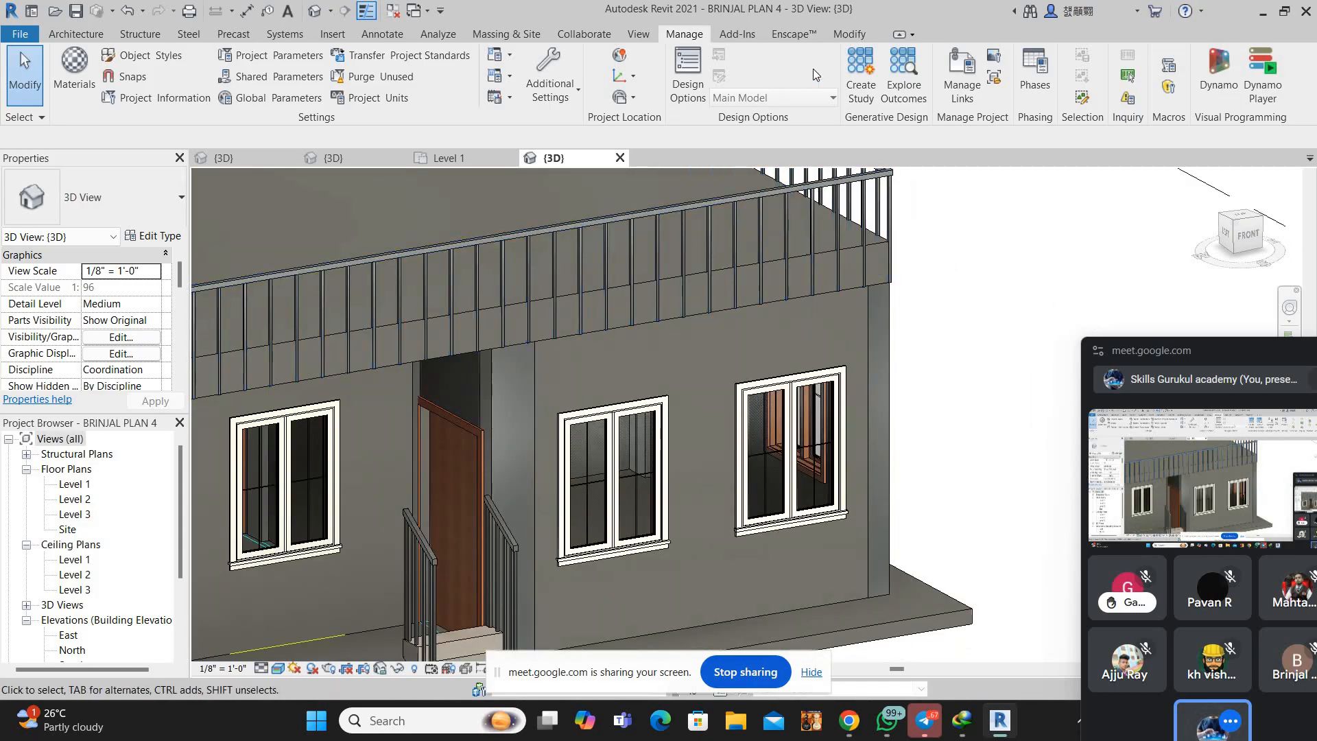
left_click(850, 33)
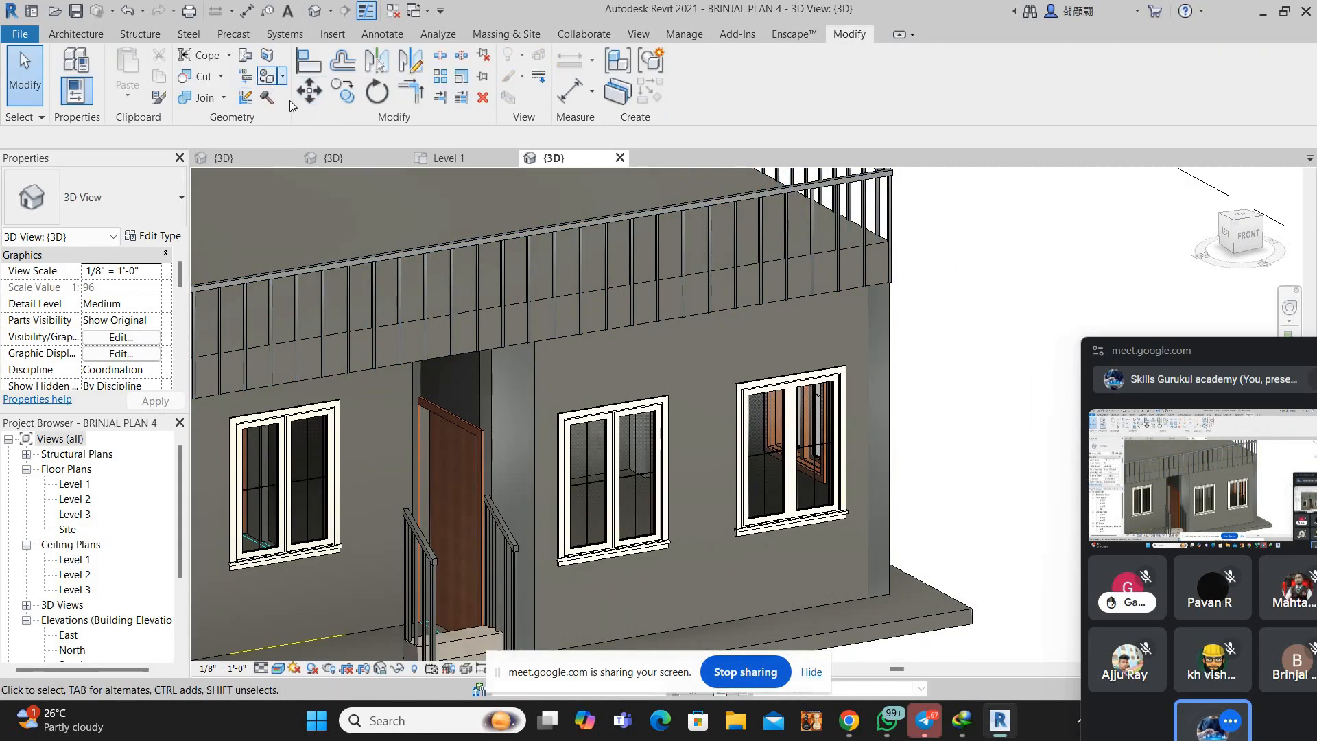
left_click(282, 76)
left_click(295, 104)
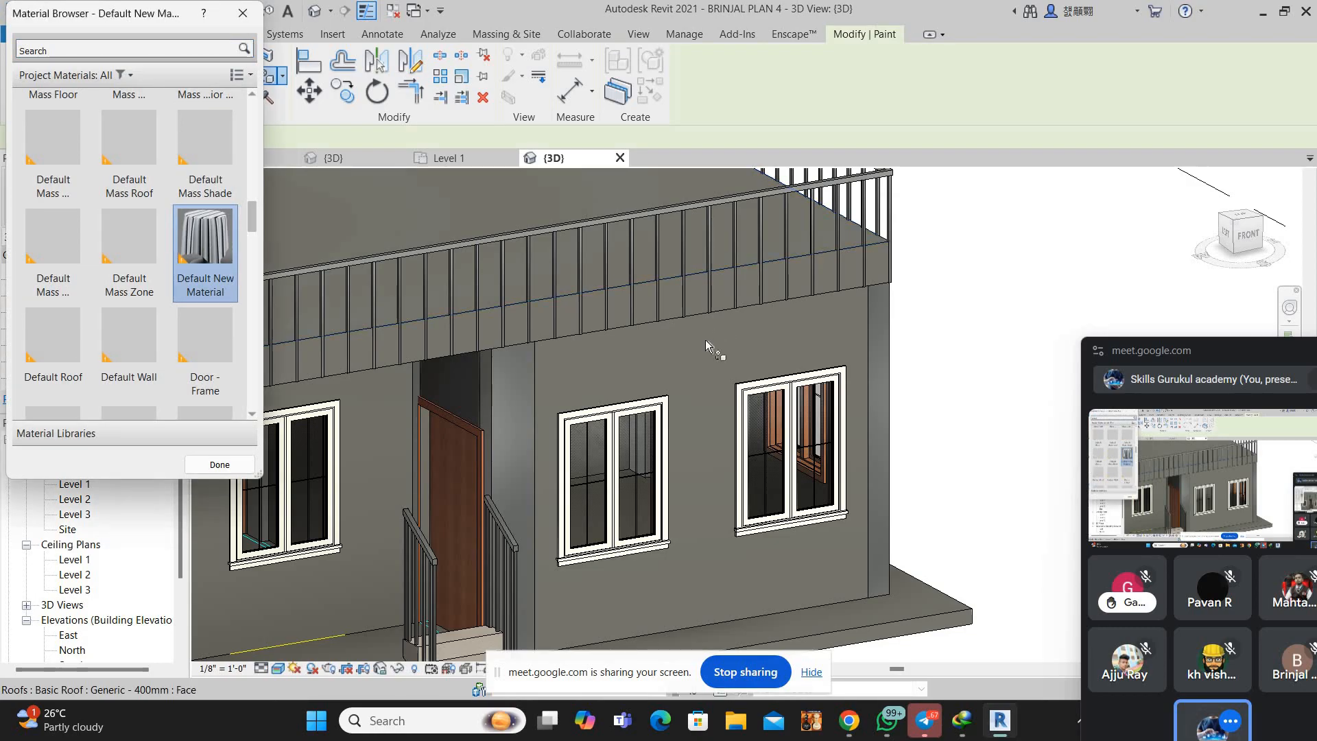
left_click(706, 345)
mouse_move(706, 345)
middle_mouse_down("shift")
mouse_move(502, 441)
mouse_move(468, 443)
middle_mouse_up("shift")
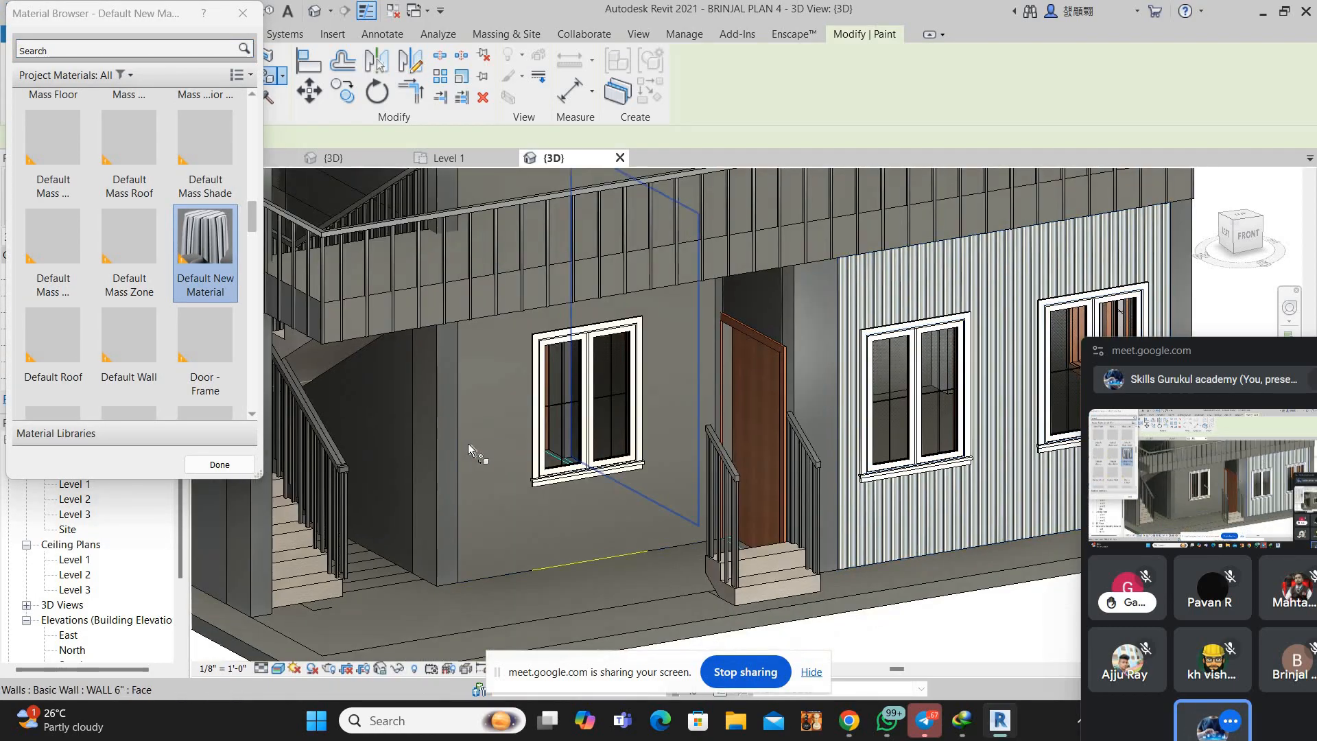
left_click(468, 443)
Paint the wall face beside the outdoor staircase and the adjoining side wall with two windows with Default New Material, and finish painting
scroll(458, 441, "up", 2)
middle_click_drag(461, 353, 686, 295)
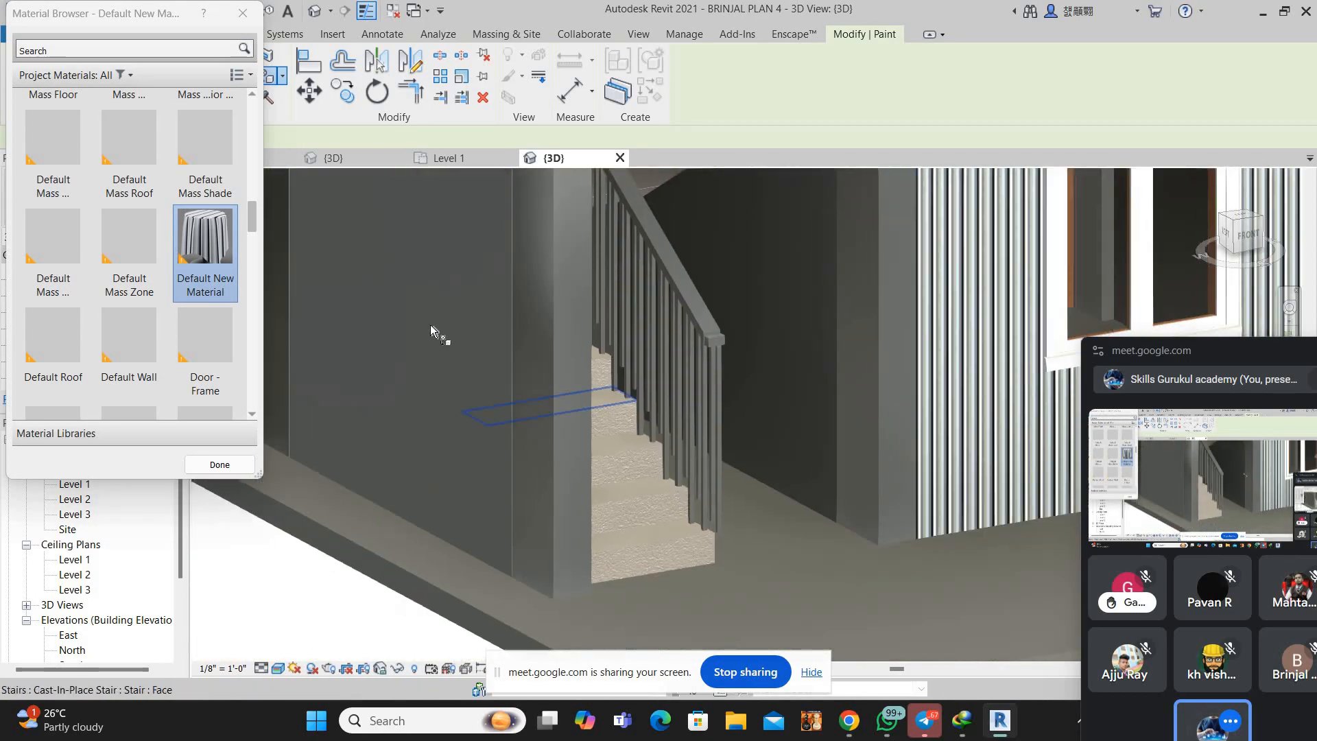
left_click(432, 332)
middle_click_drag(433, 332, 499, 287, "shift")
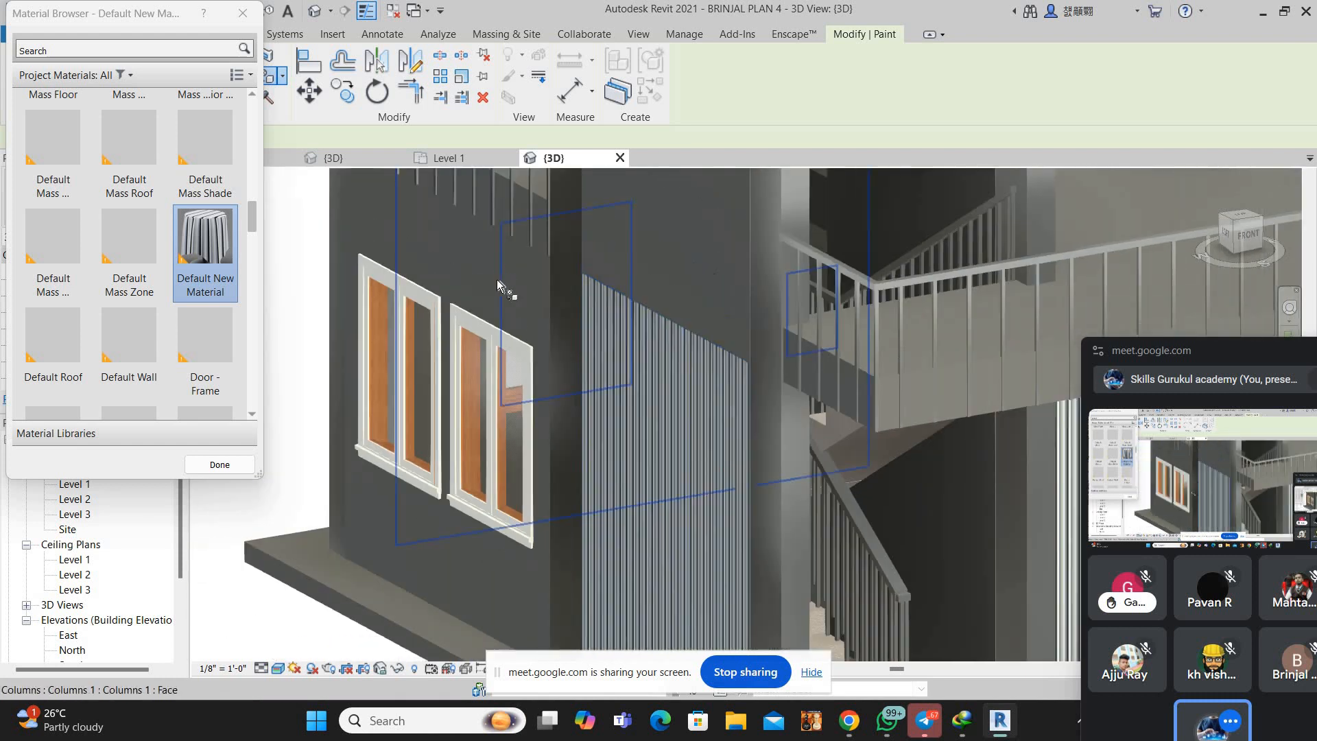
left_click(526, 288)
right_click(717, 281)
left_click(706, 291)
scroll(677, 362, "up", 3)
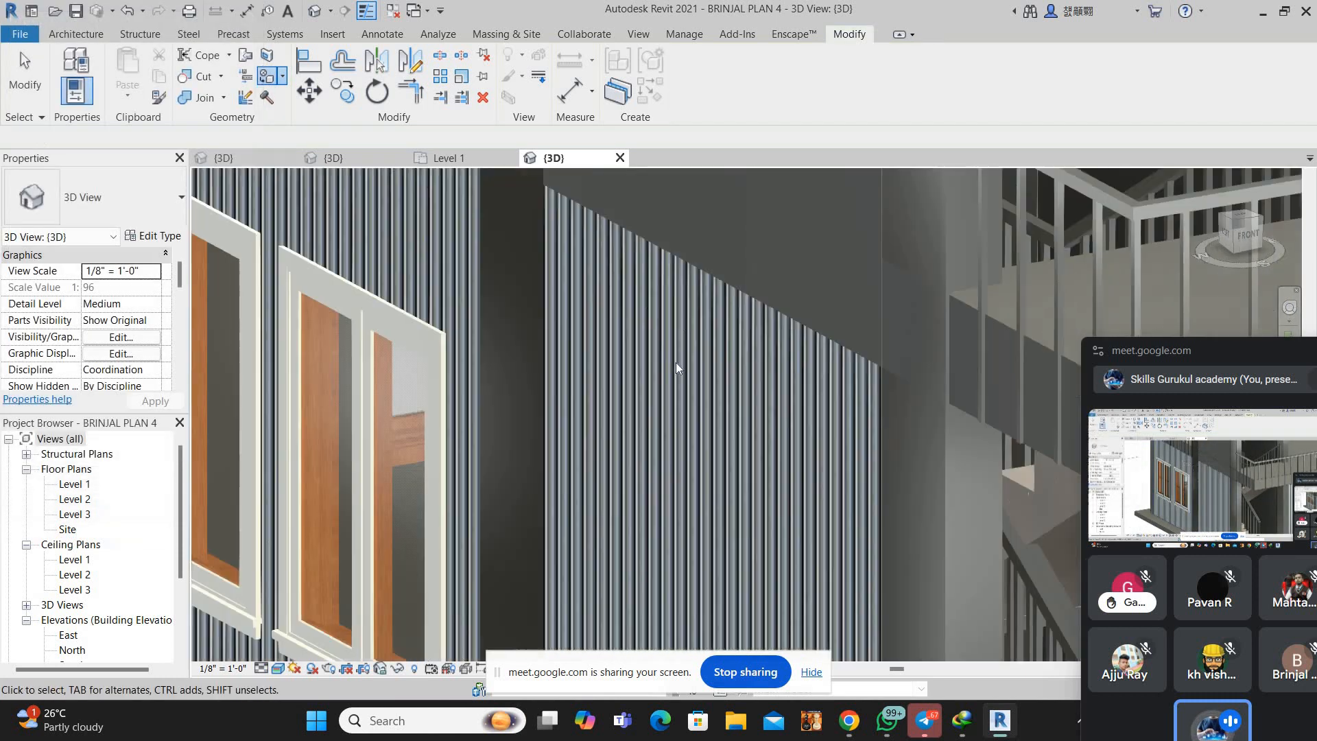
scroll(677, 362, "up", 5)
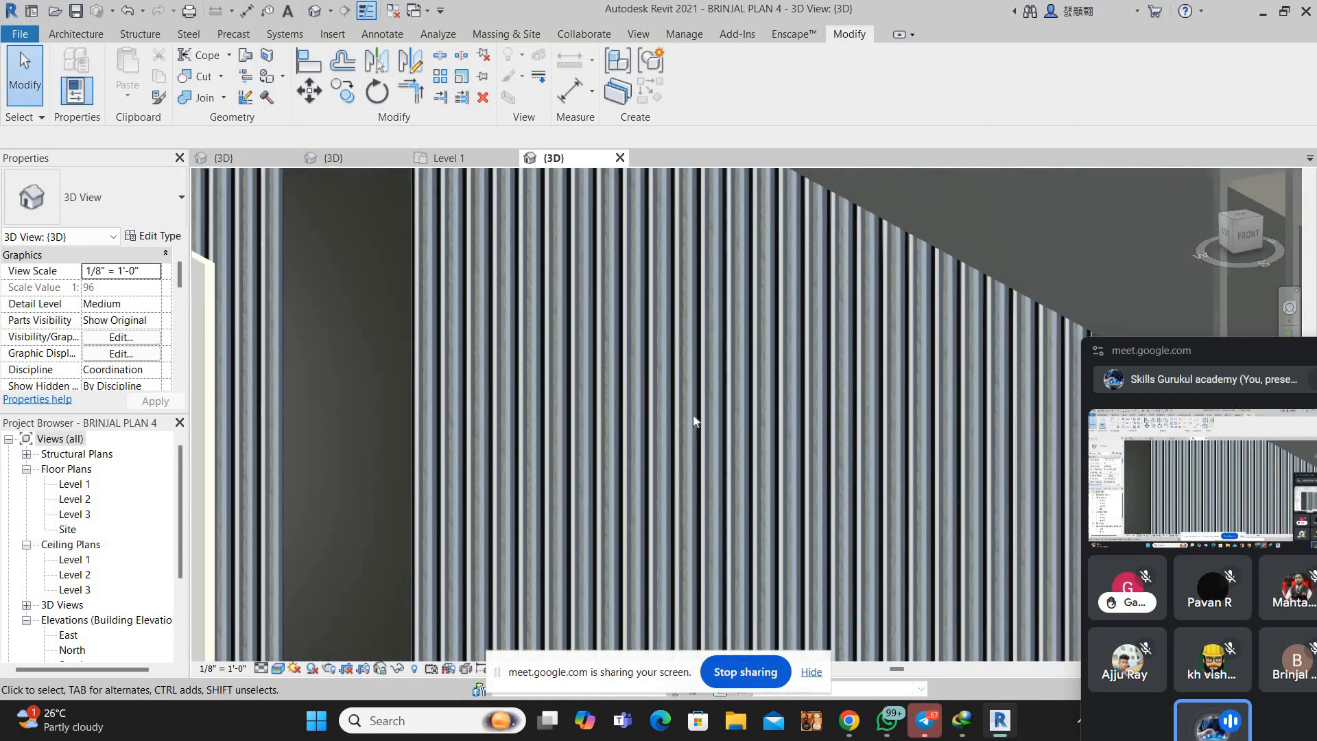
scroll(690, 410, "down", 6)
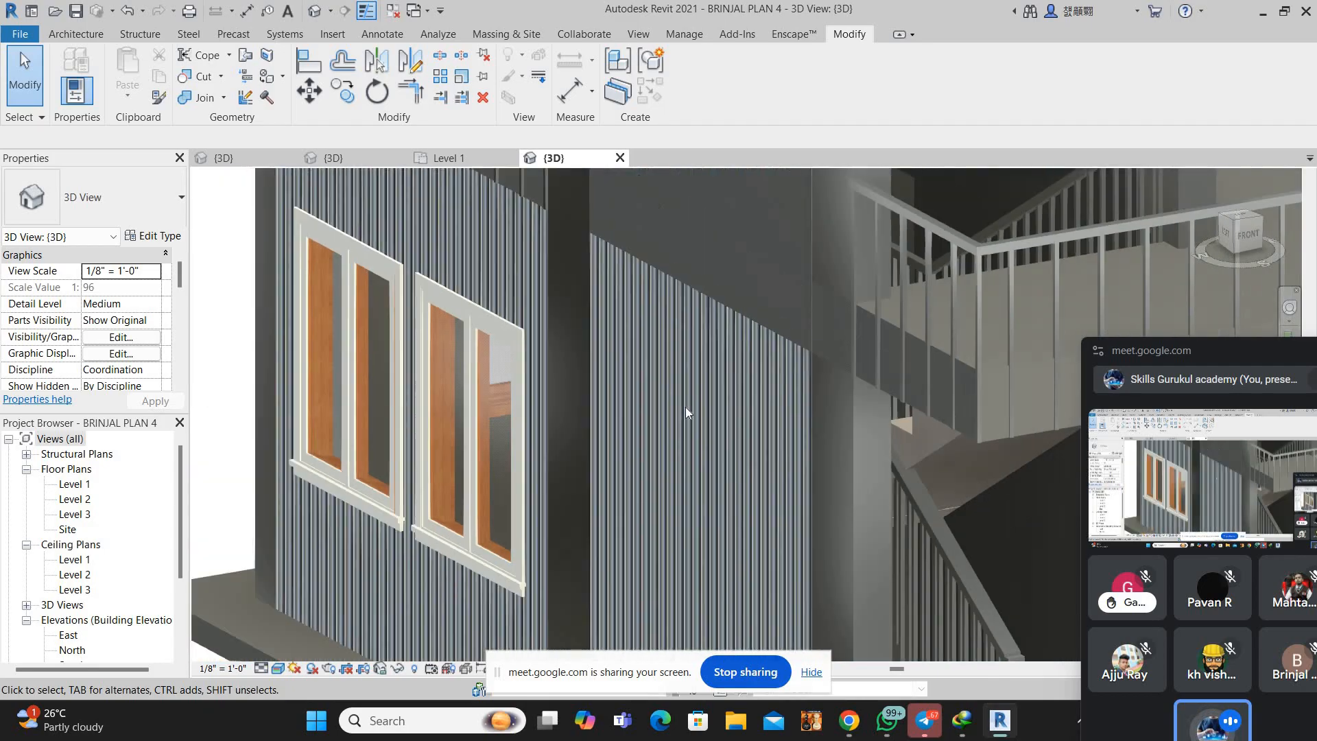
Set the striped image texture's sample width to 3'-0" in Default New Material and apply the change
left_click(685, 34)
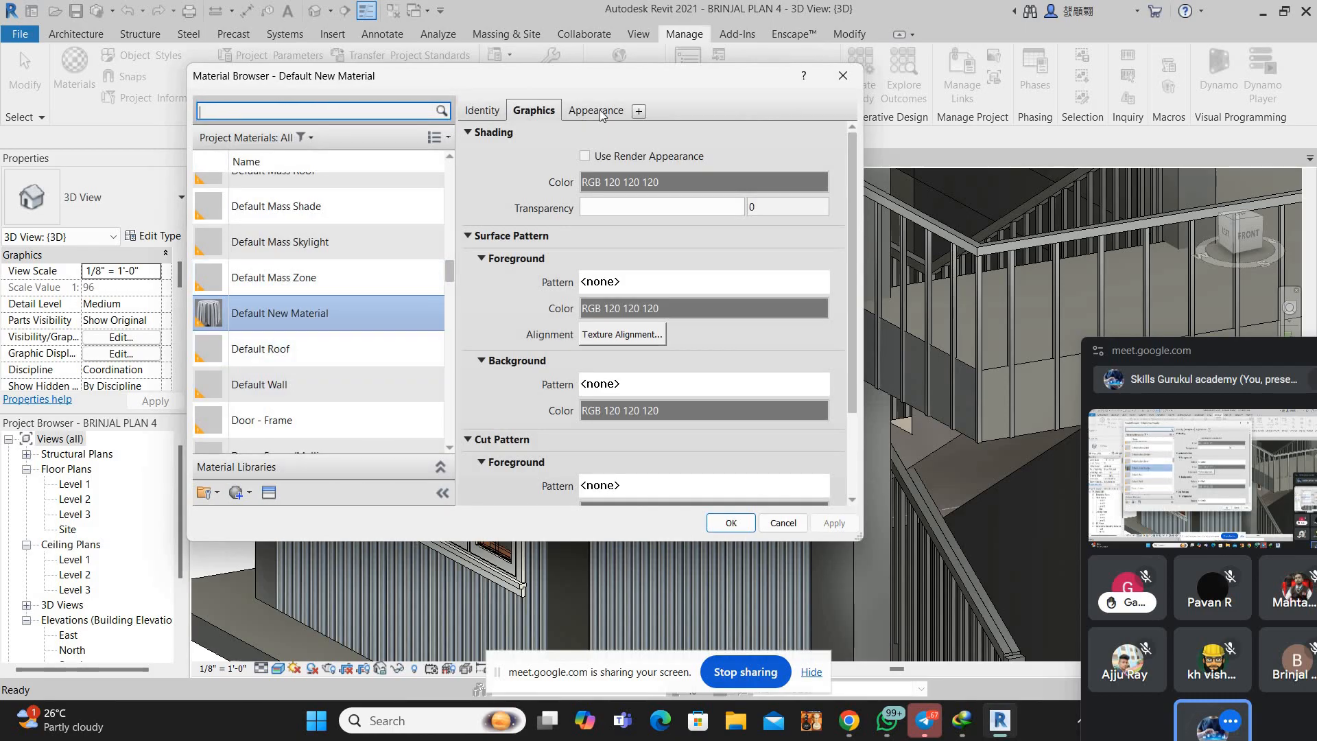
left_click(596, 110)
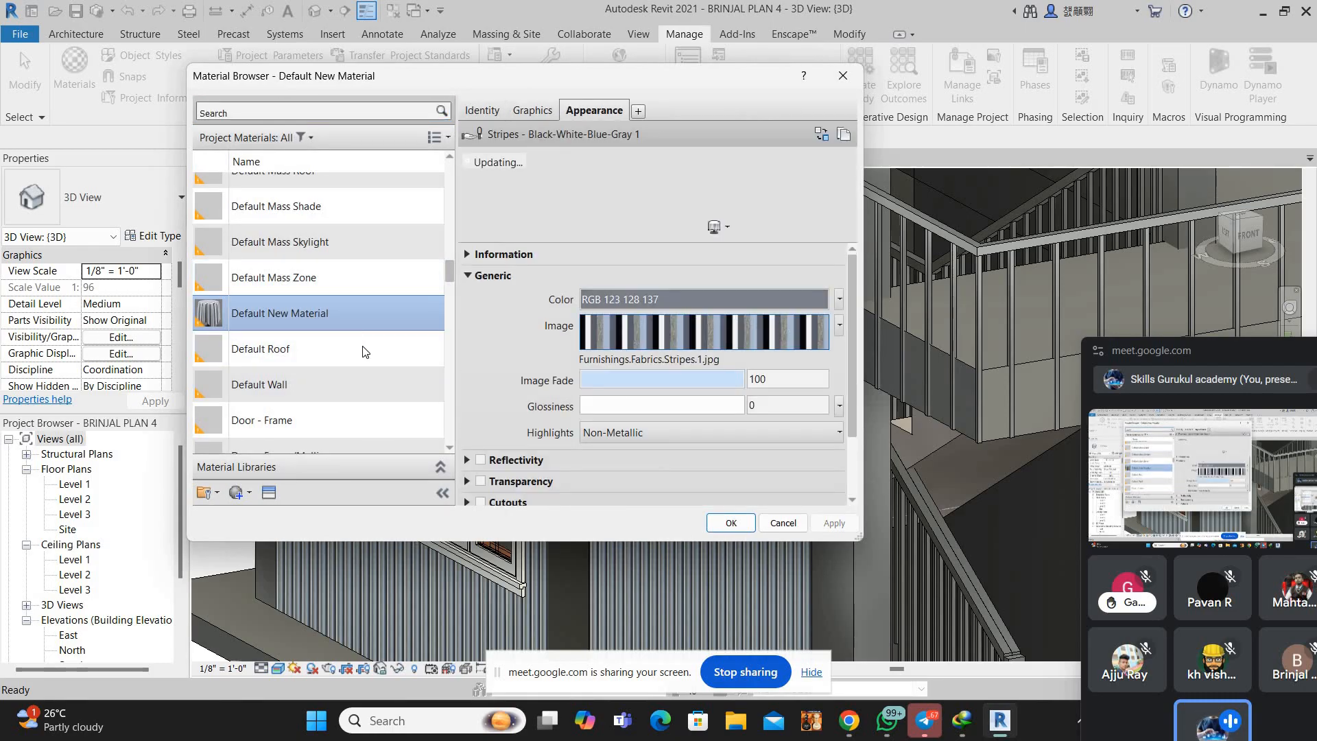
scroll(301, 421, "down", 3)
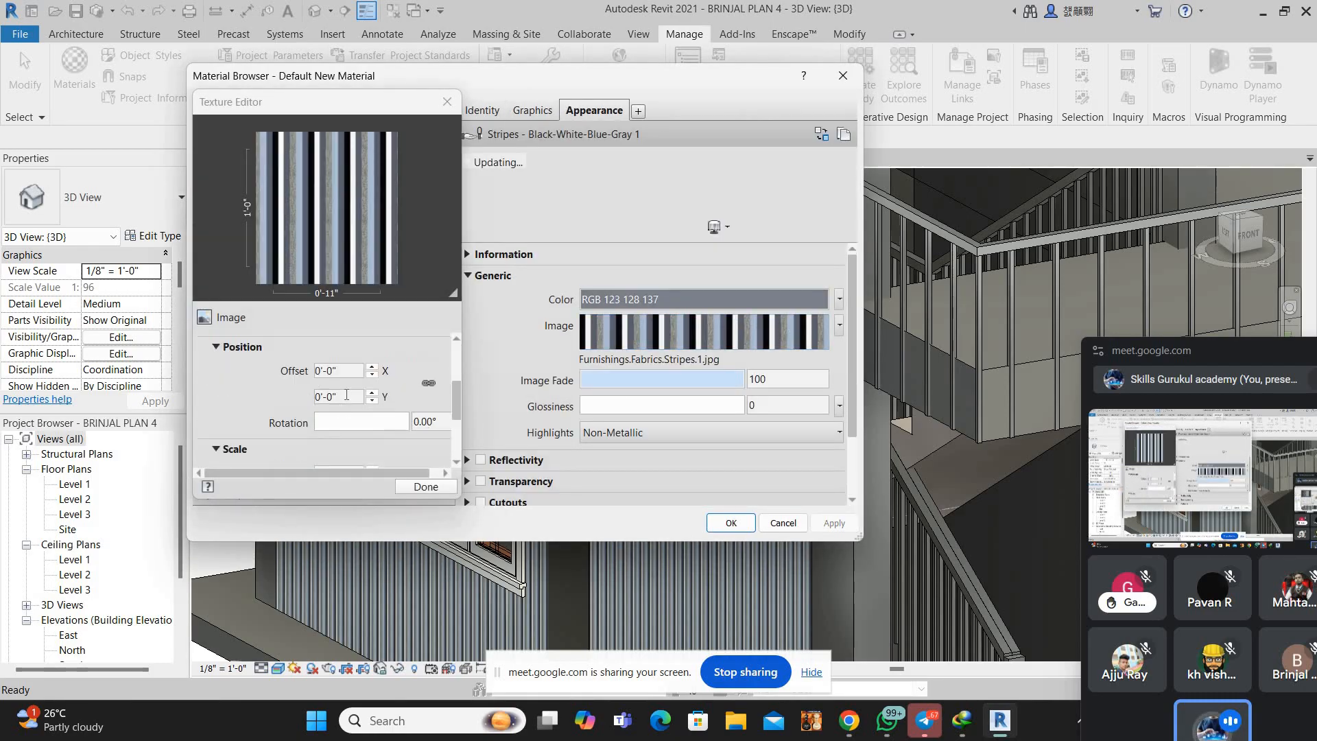
scroll(346, 395, "down", 3)
left_click(327, 392)
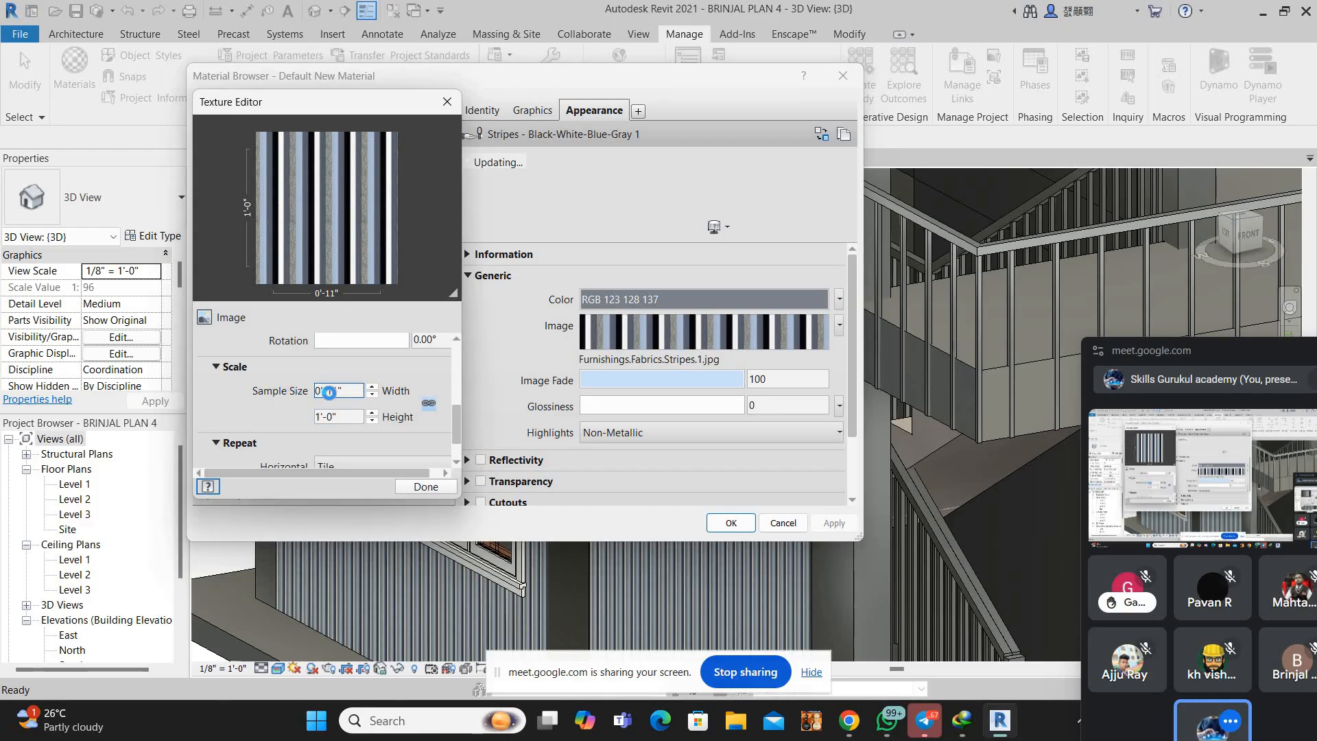
double_click(328, 391)
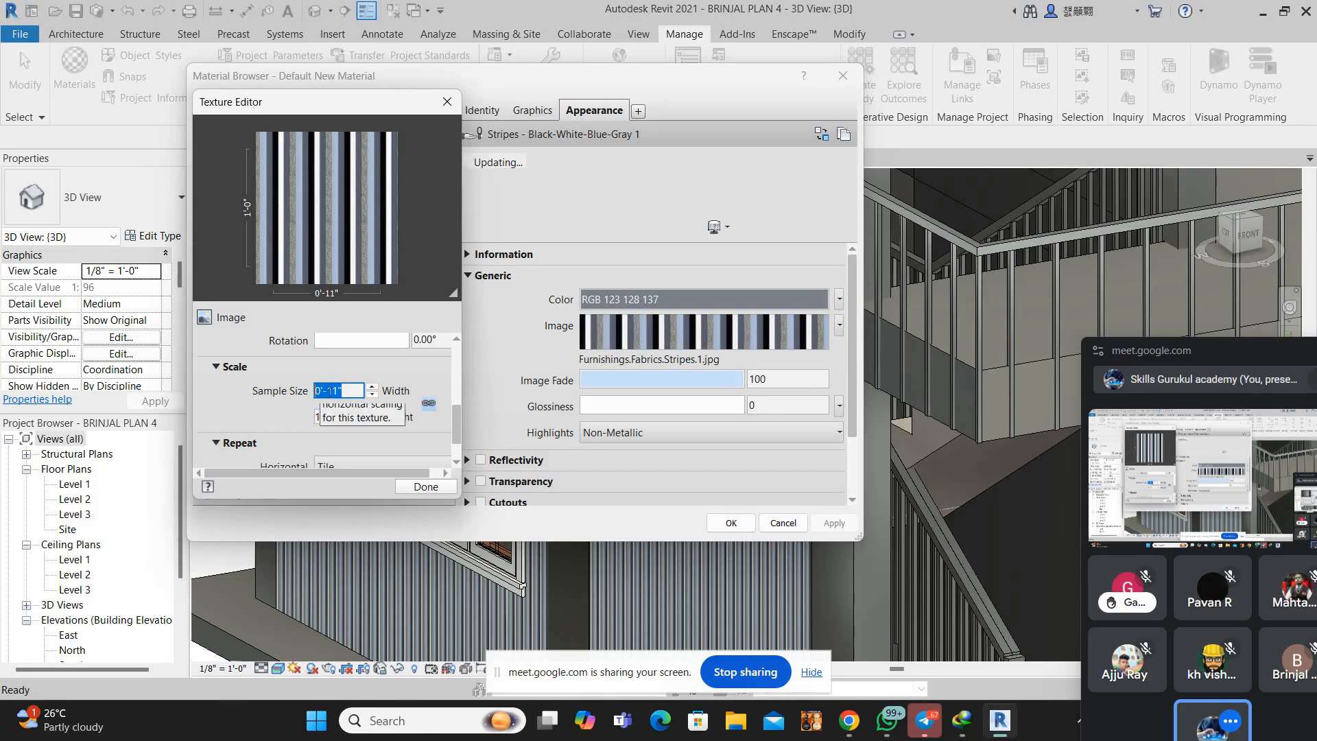
type("3")
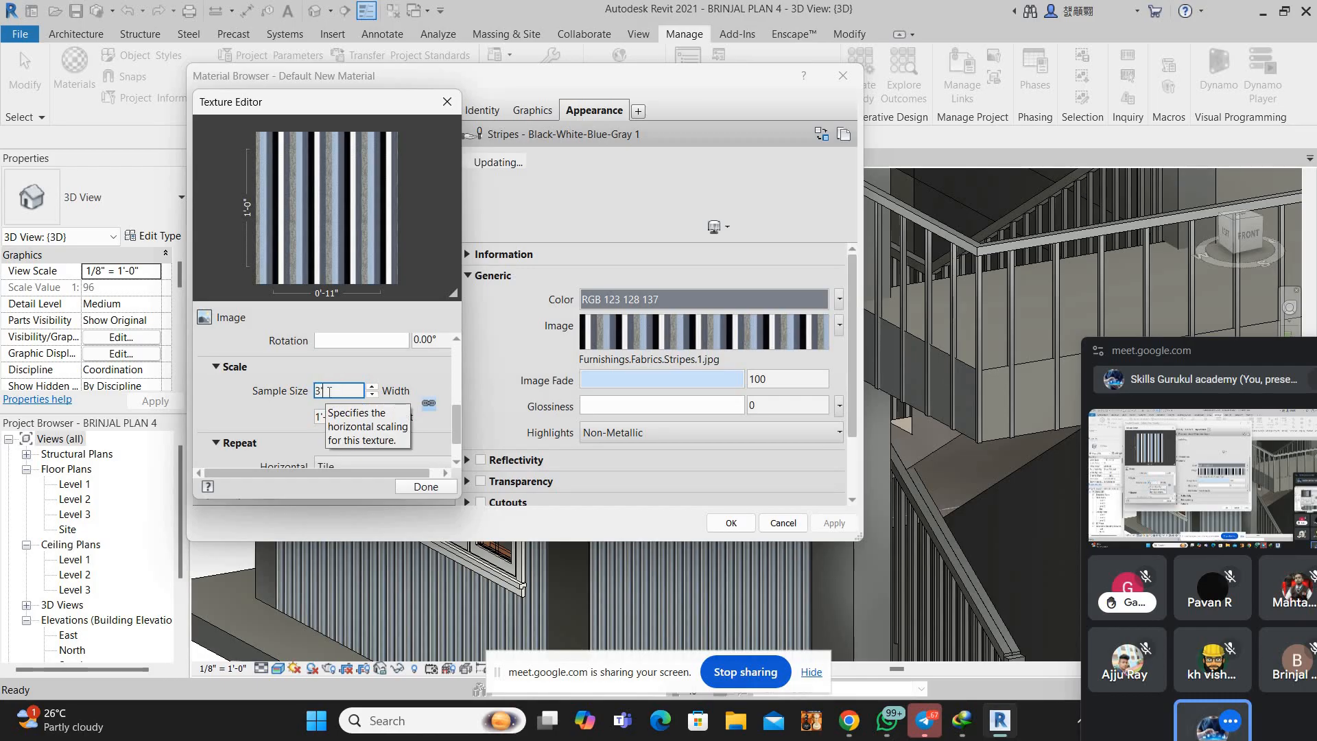
key("Return")
left_click(426, 486)
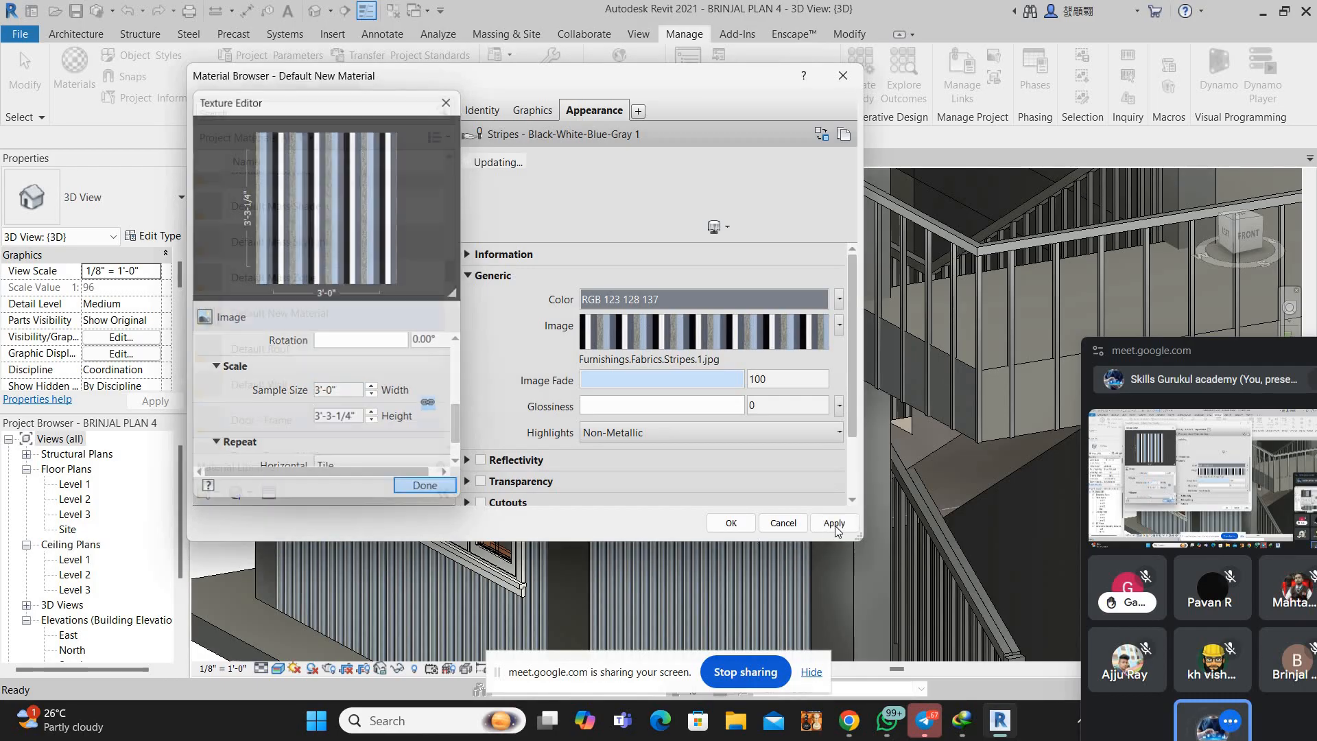
left_click(732, 523)
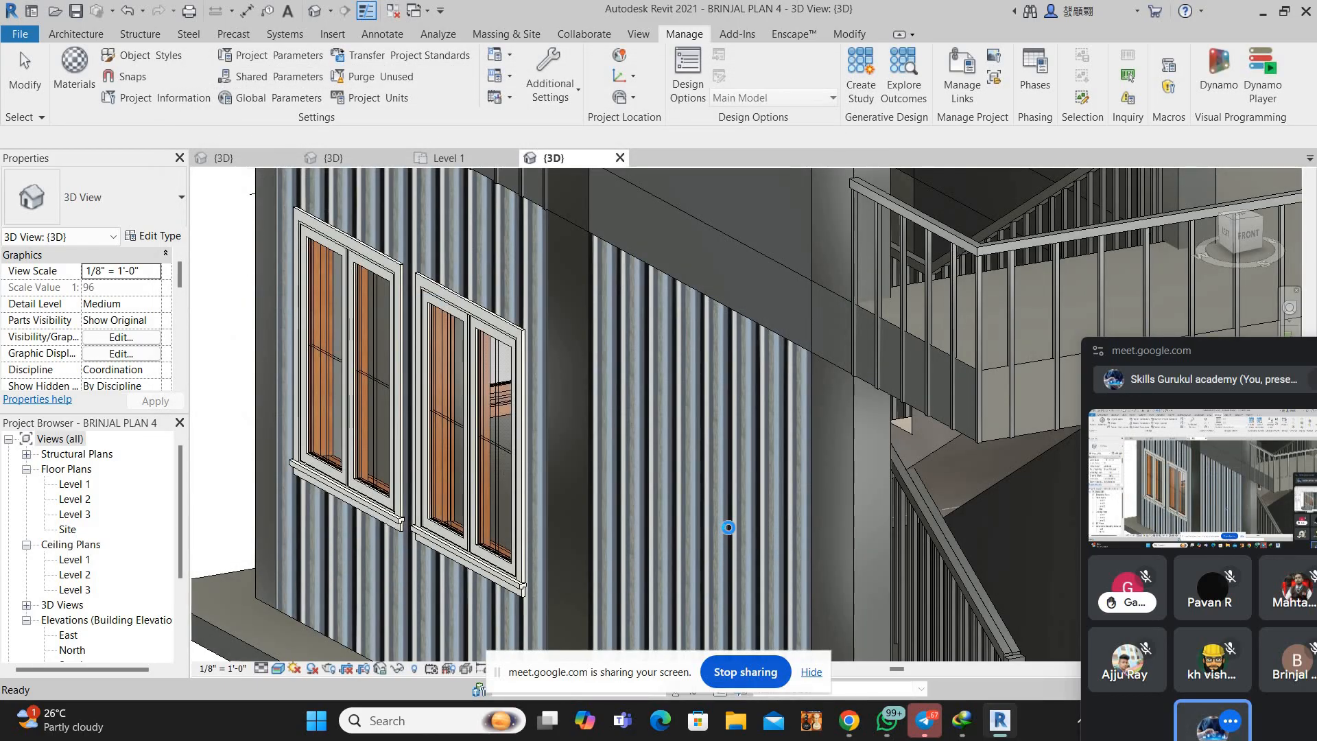
scroll(721, 515, "down", 3)
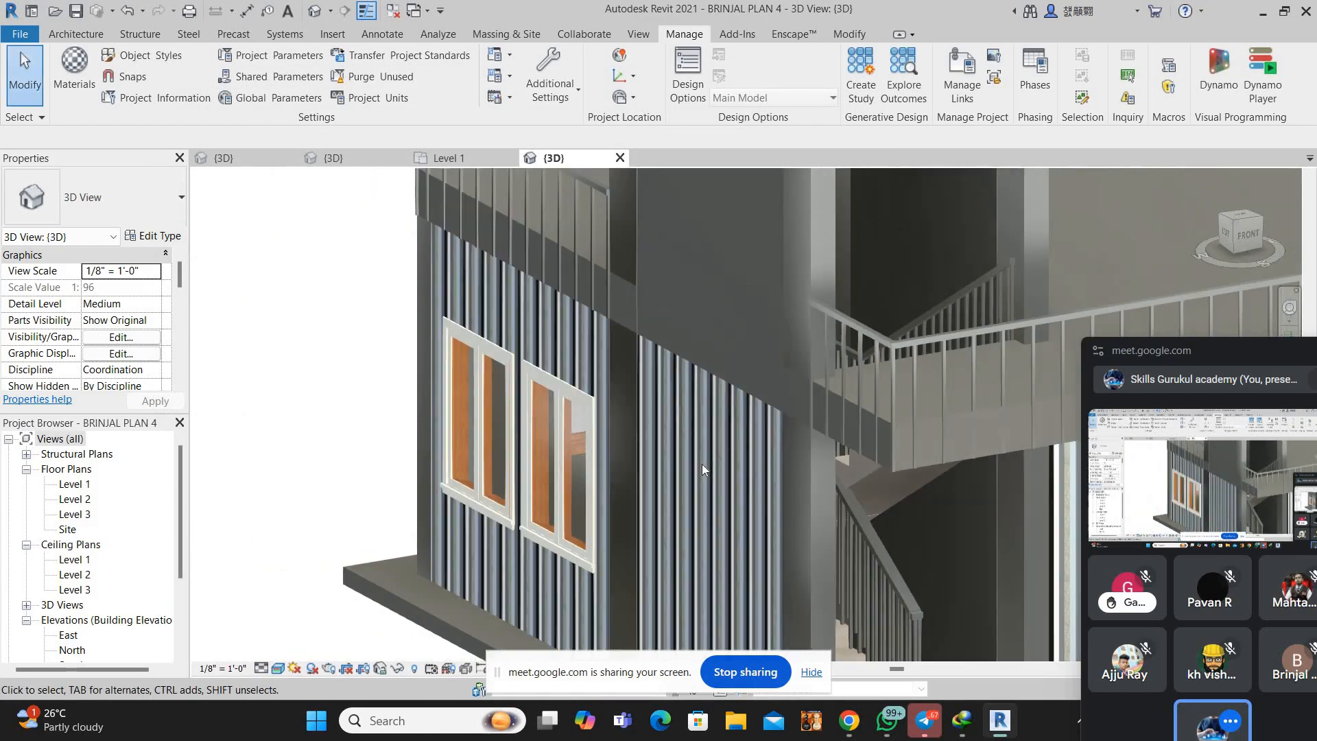
Examine the striped material on the side and front exterior walls of the house model
scroll(763, 463, "down", 2)
middle_click_drag(604, 386, 595, 399)
middle_click_drag(898, 604, 556, 539)
scroll(624, 516, "down", 1)
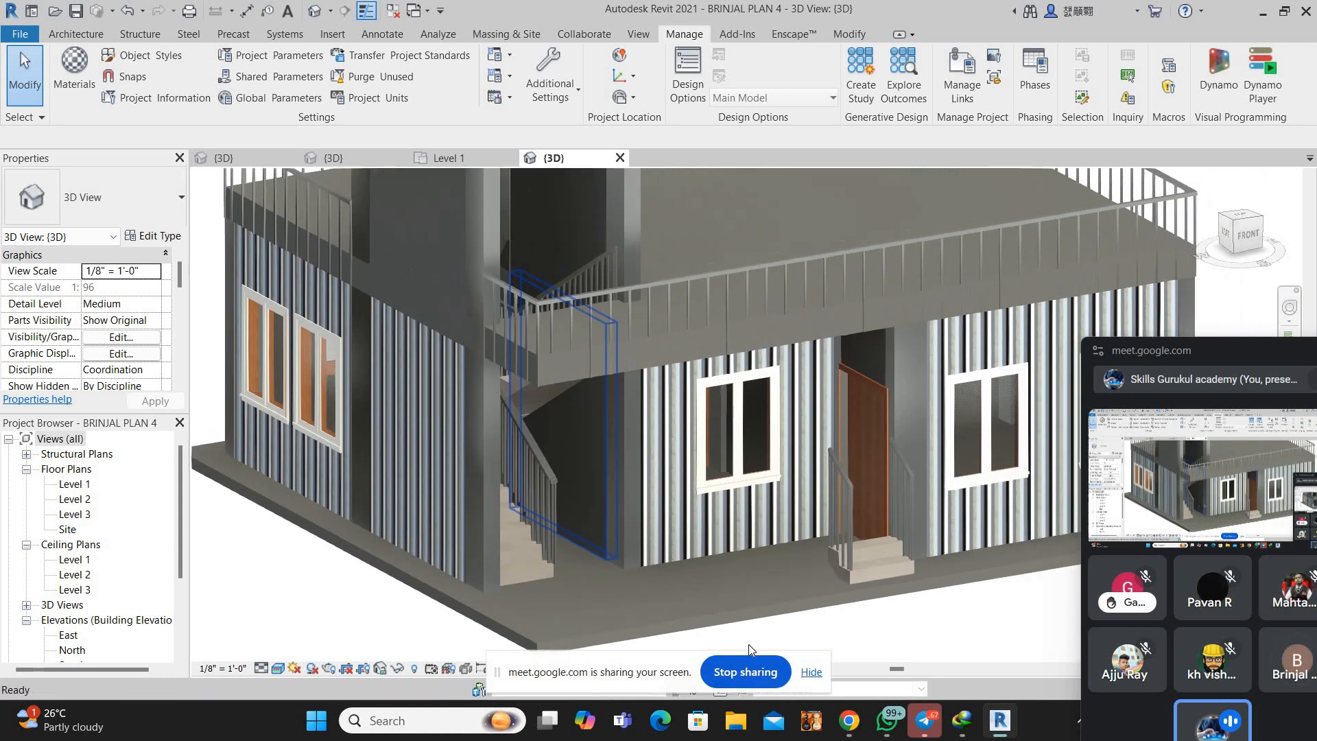
left_click(849, 720)
left_click(714, 637)
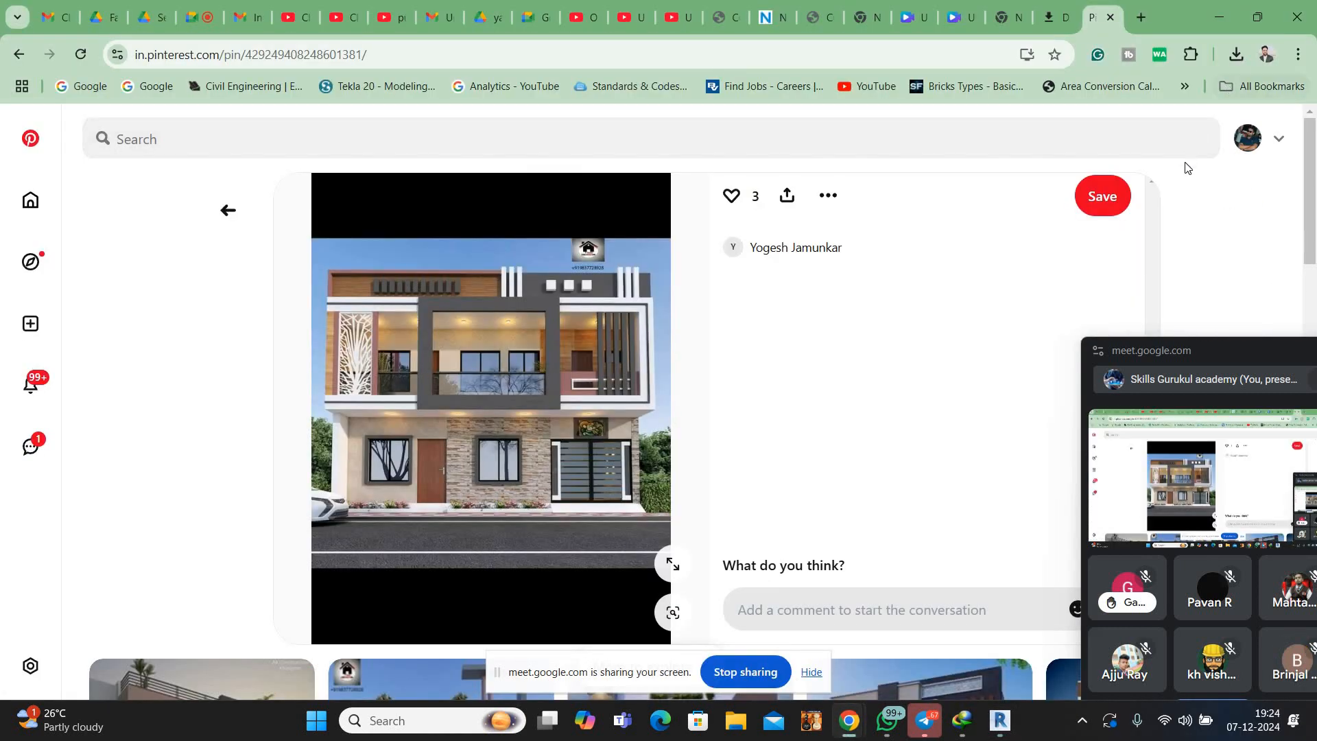
left_click(1236, 55)
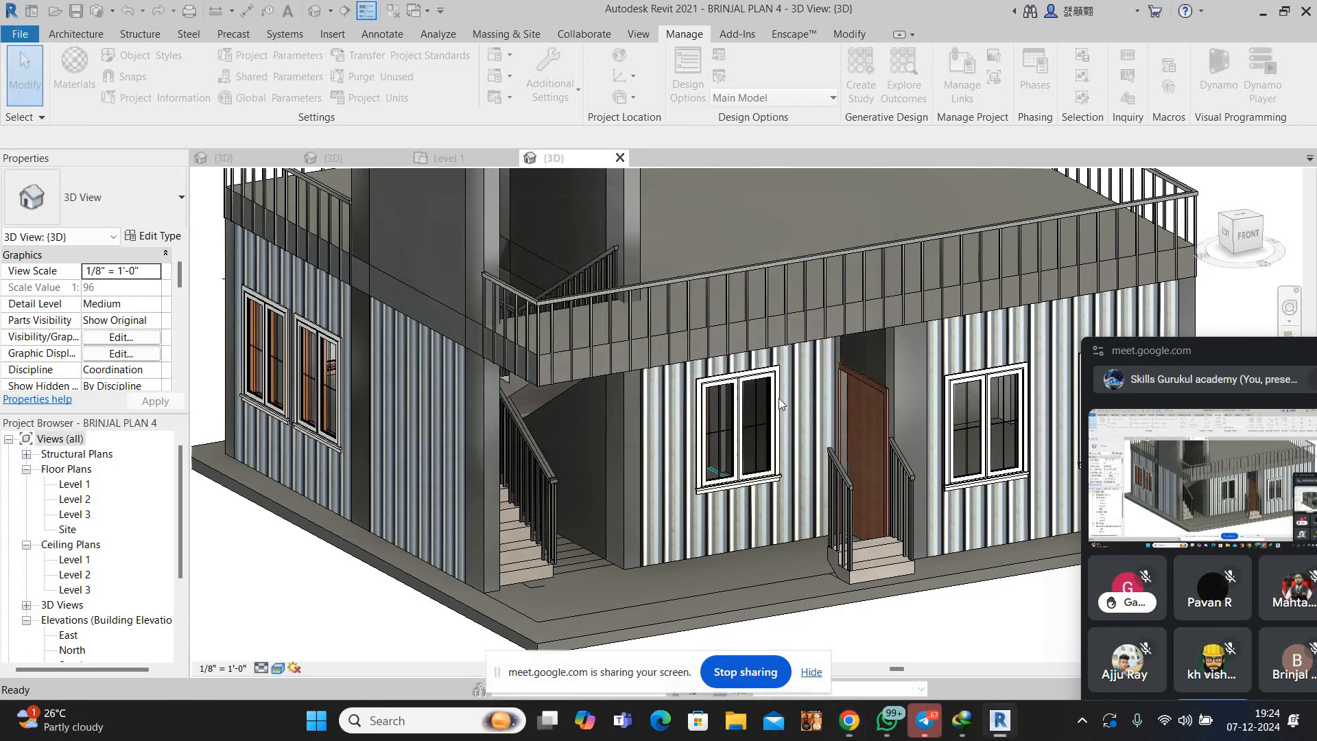
left_click(765, 390)
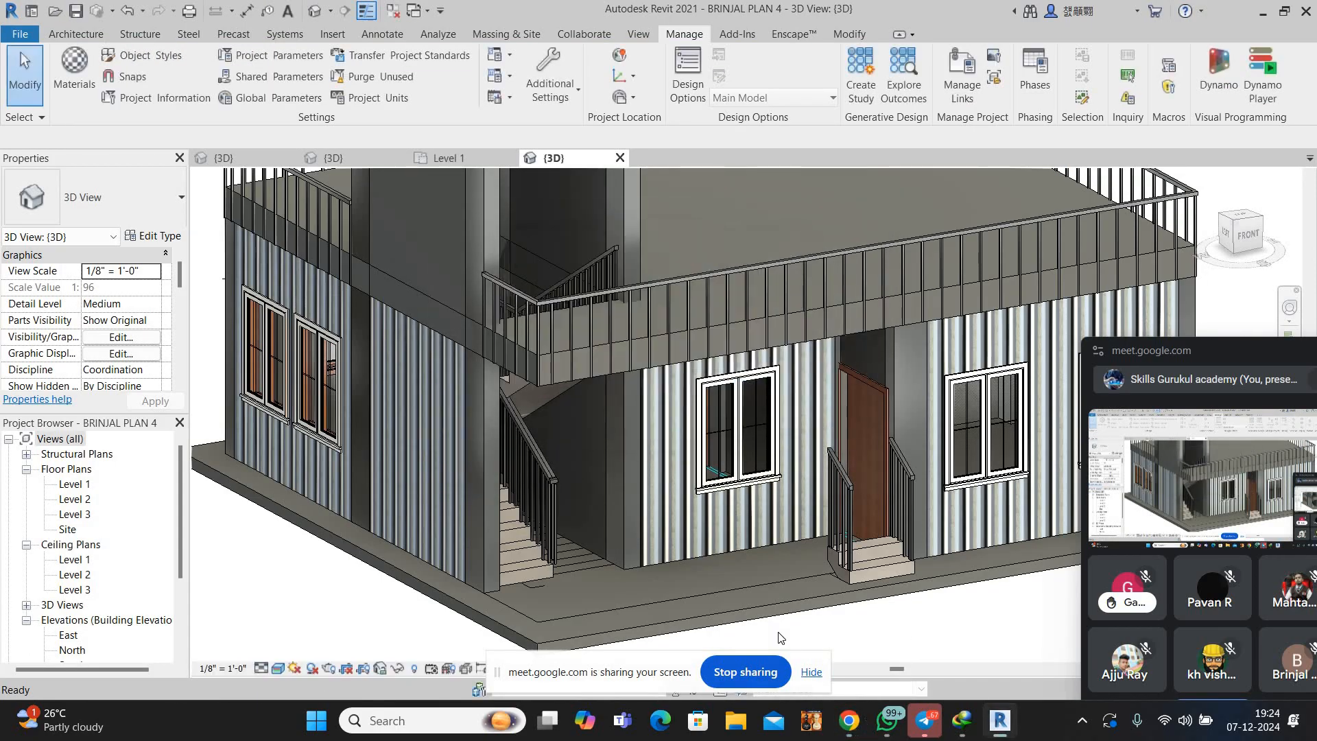
mouse_move(849, 721)
left_click(748, 614)
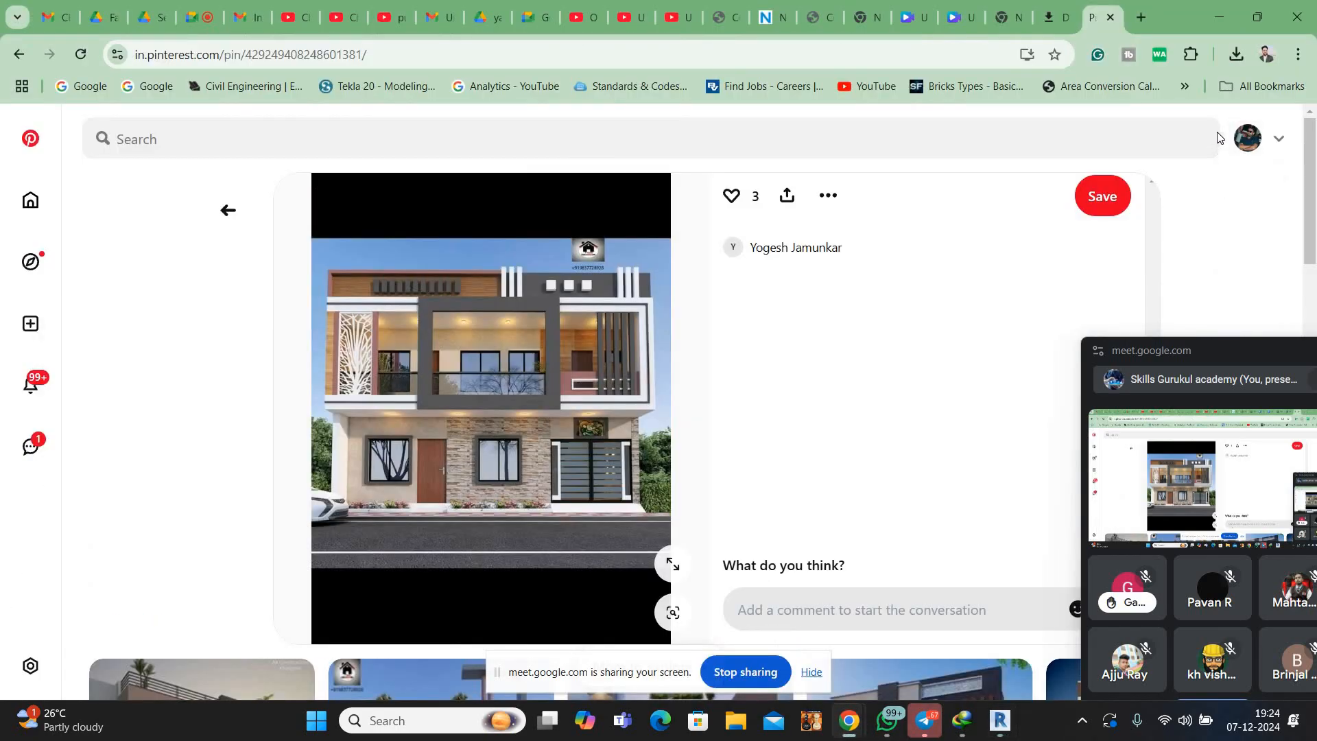
left_click(1237, 54)
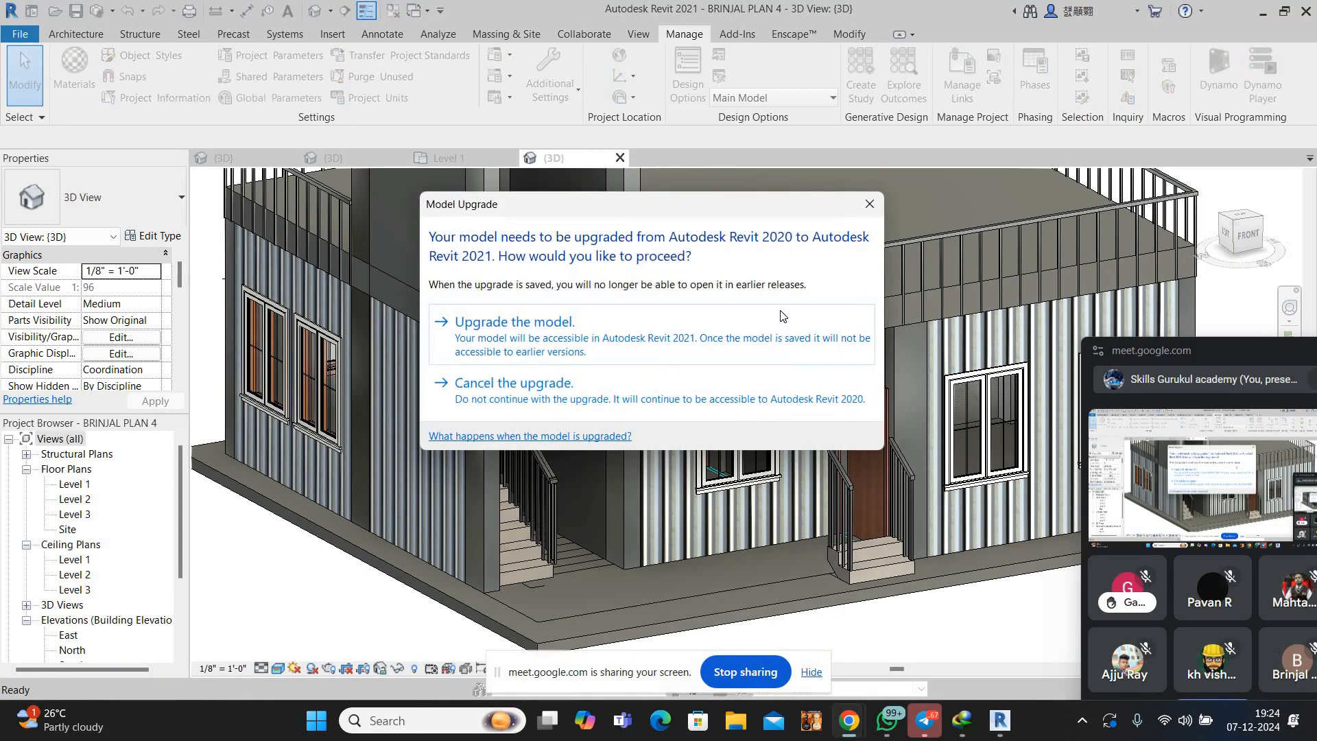
Upgrade the student's Plan 3 model to Autodesk Revit 2021 and examine the building's front and side facades in 3D
left_click(776, 313)
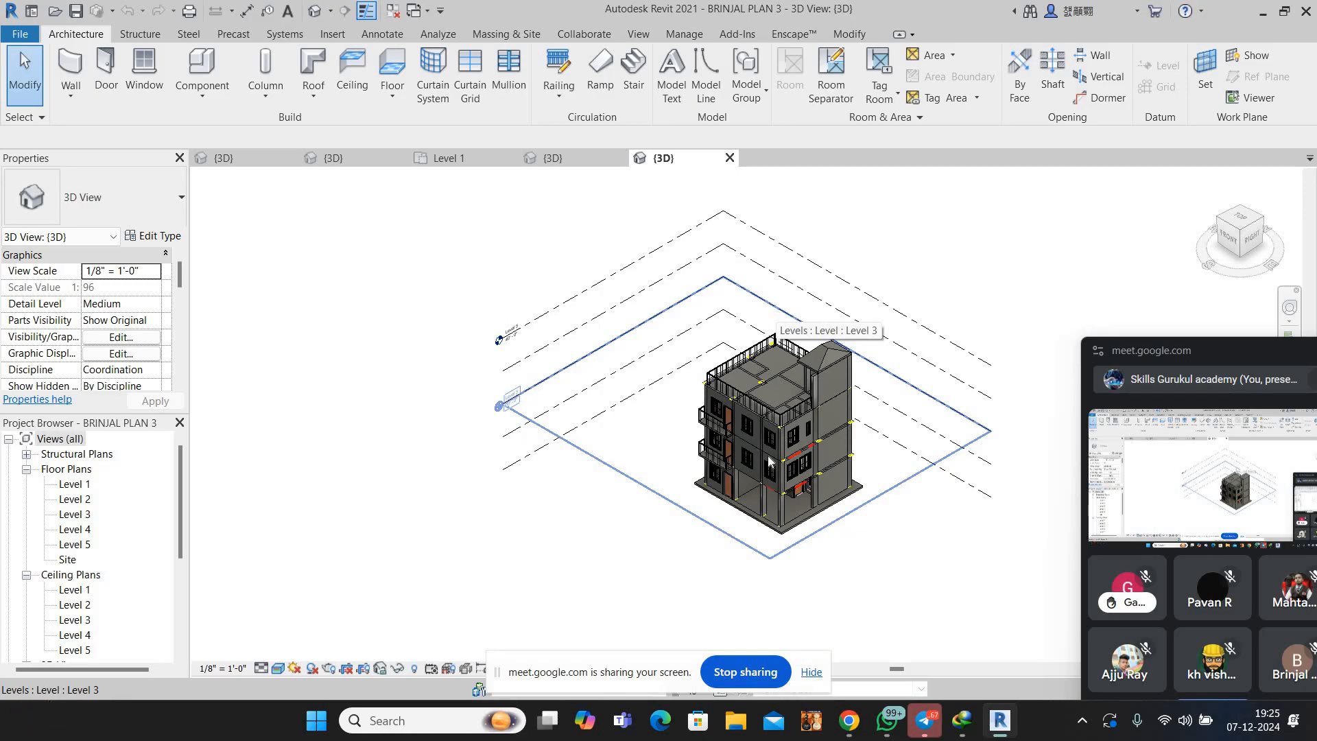
scroll(769, 459, "up", 2)
middle_click_drag(770, 406, 809, 484, "shift")
scroll(809, 487, "up", 2)
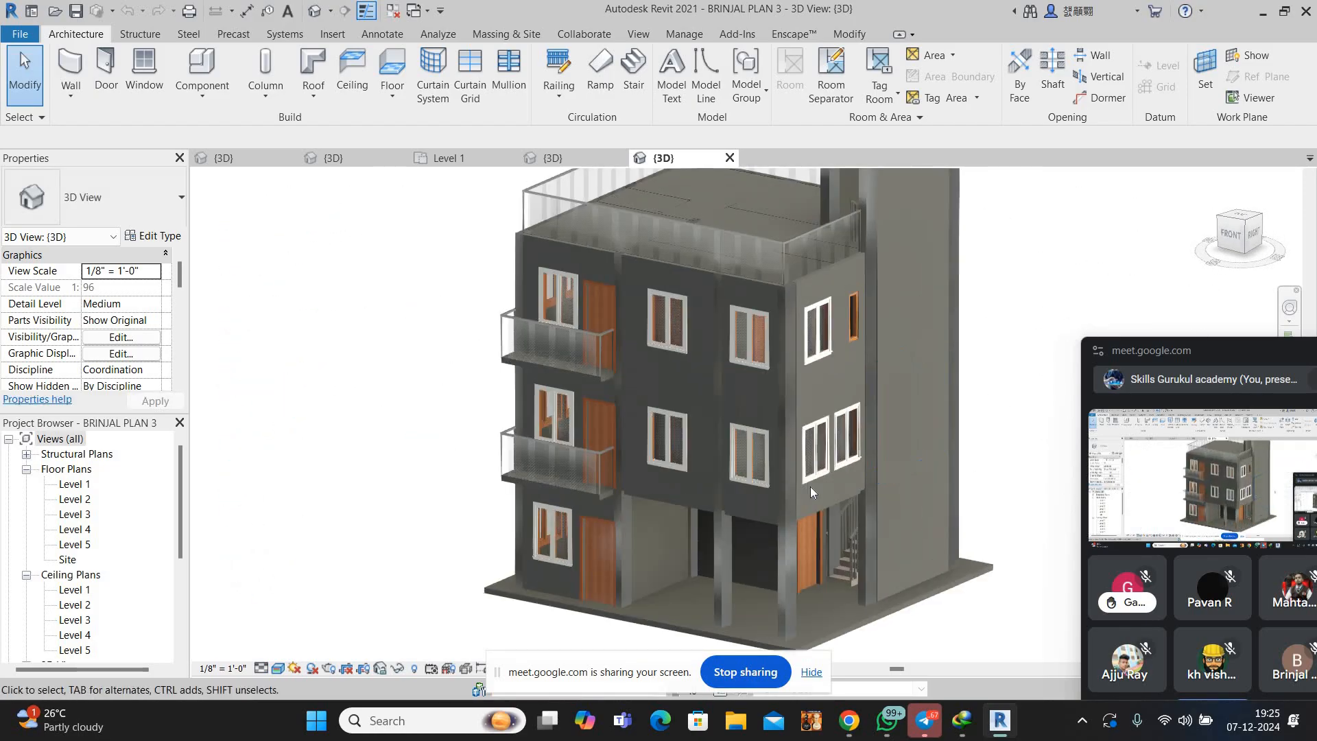
scroll(810, 487, "down", 3)
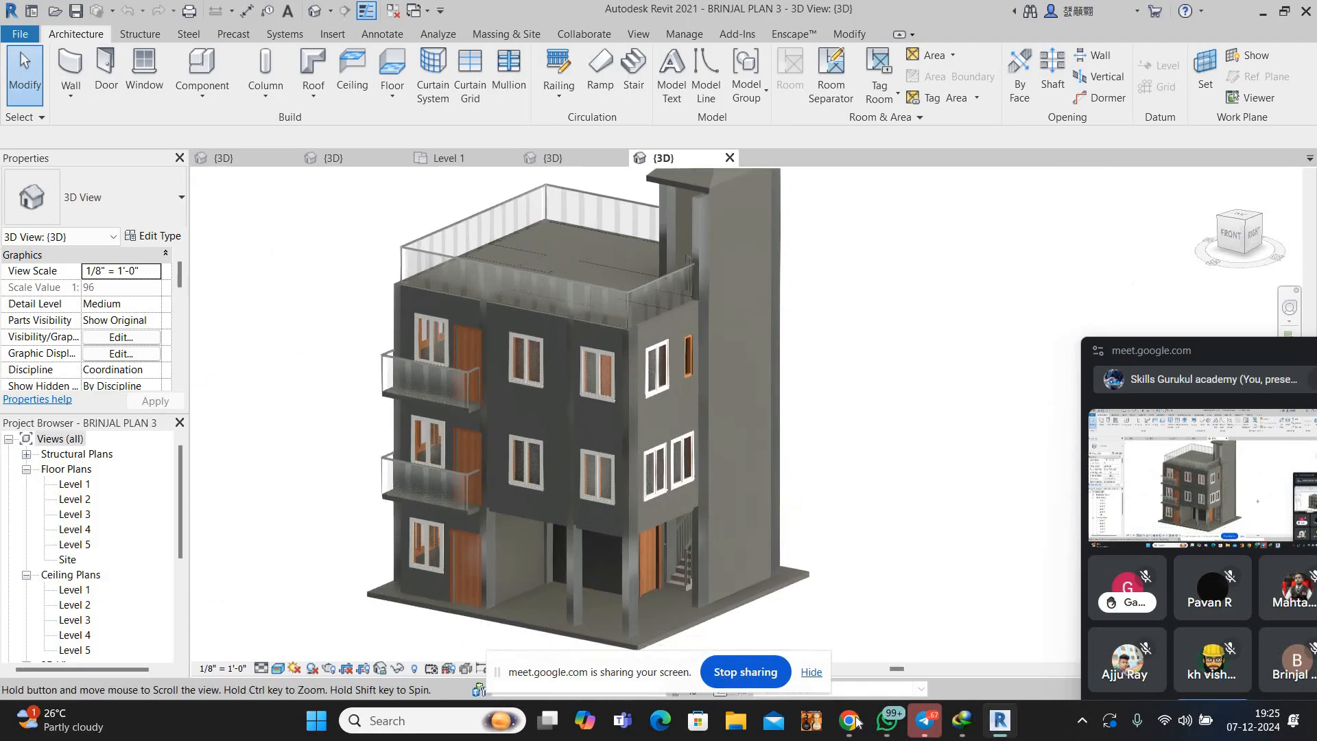
Switch to Chrome, check the Gmail inbox for student submissions, and return to the Plan 3 model in Revit
mouse_move(849, 720)
left_click(713, 635)
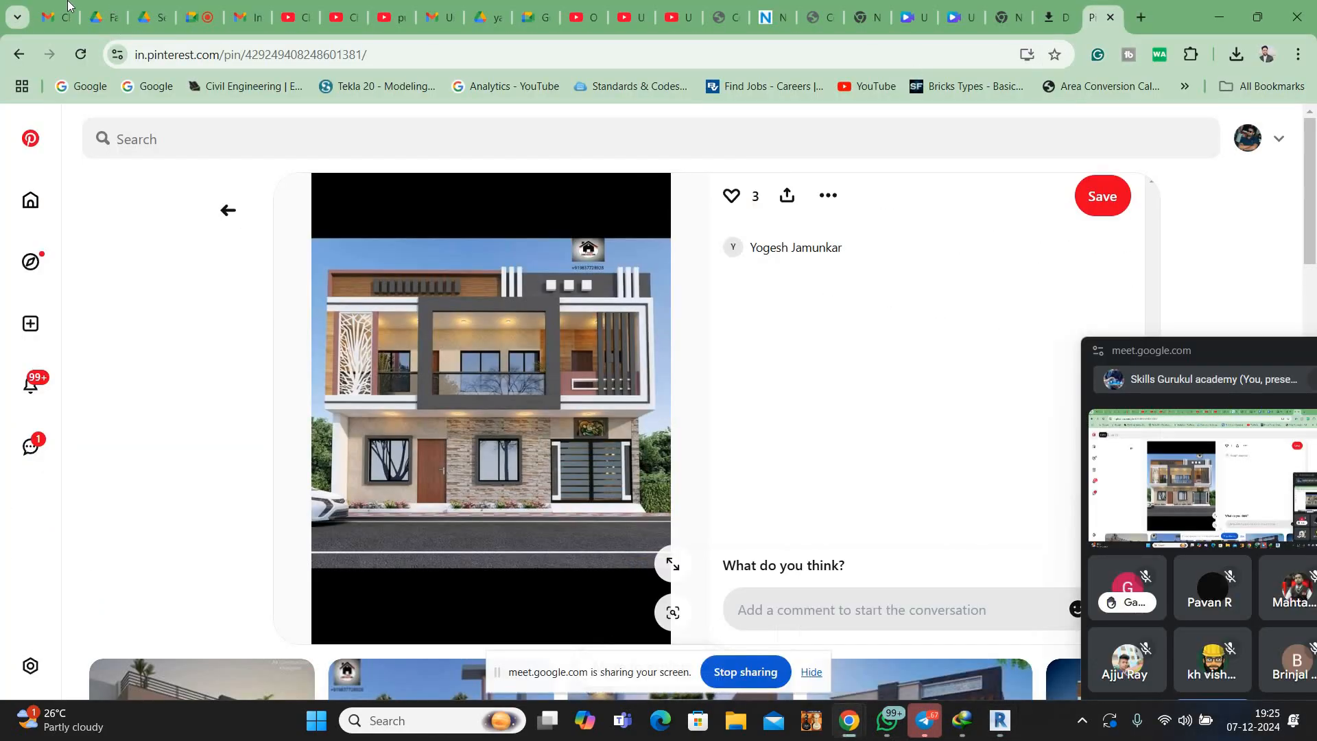
key("ctrl+Tab")
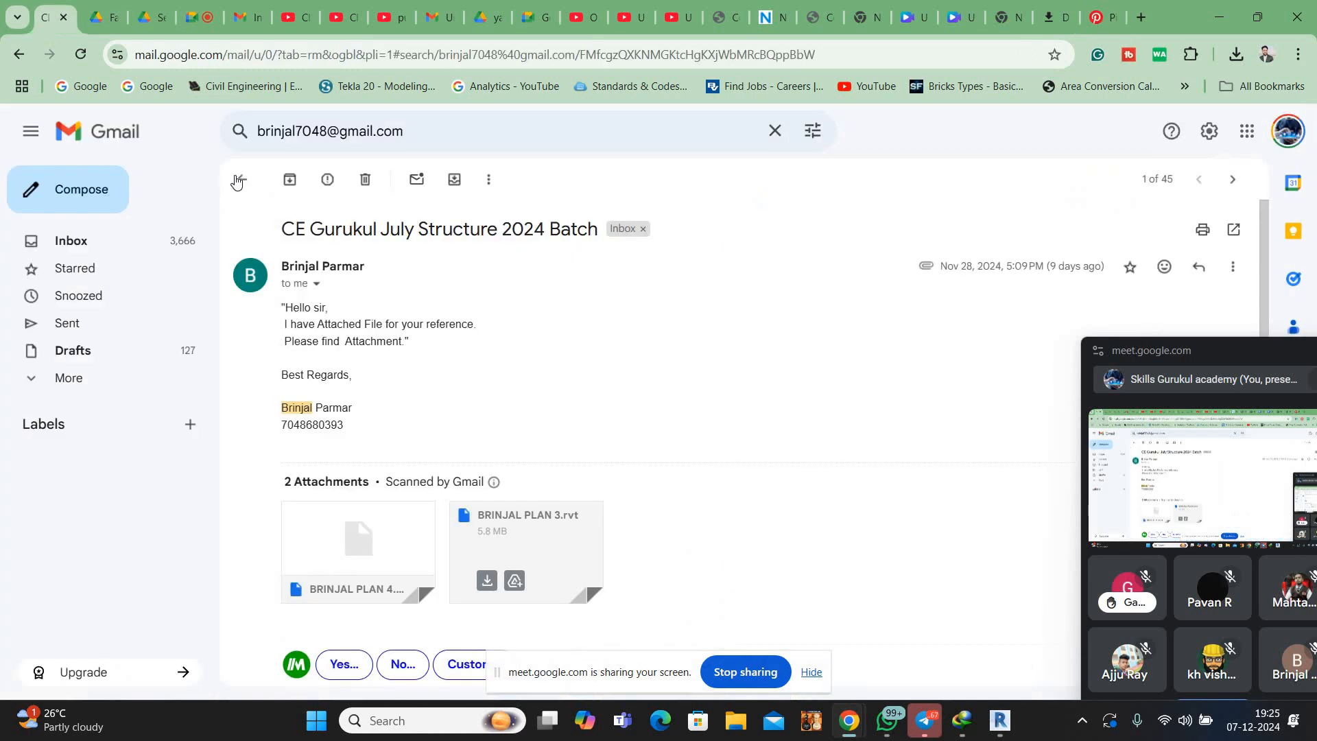
left_click(122, 245)
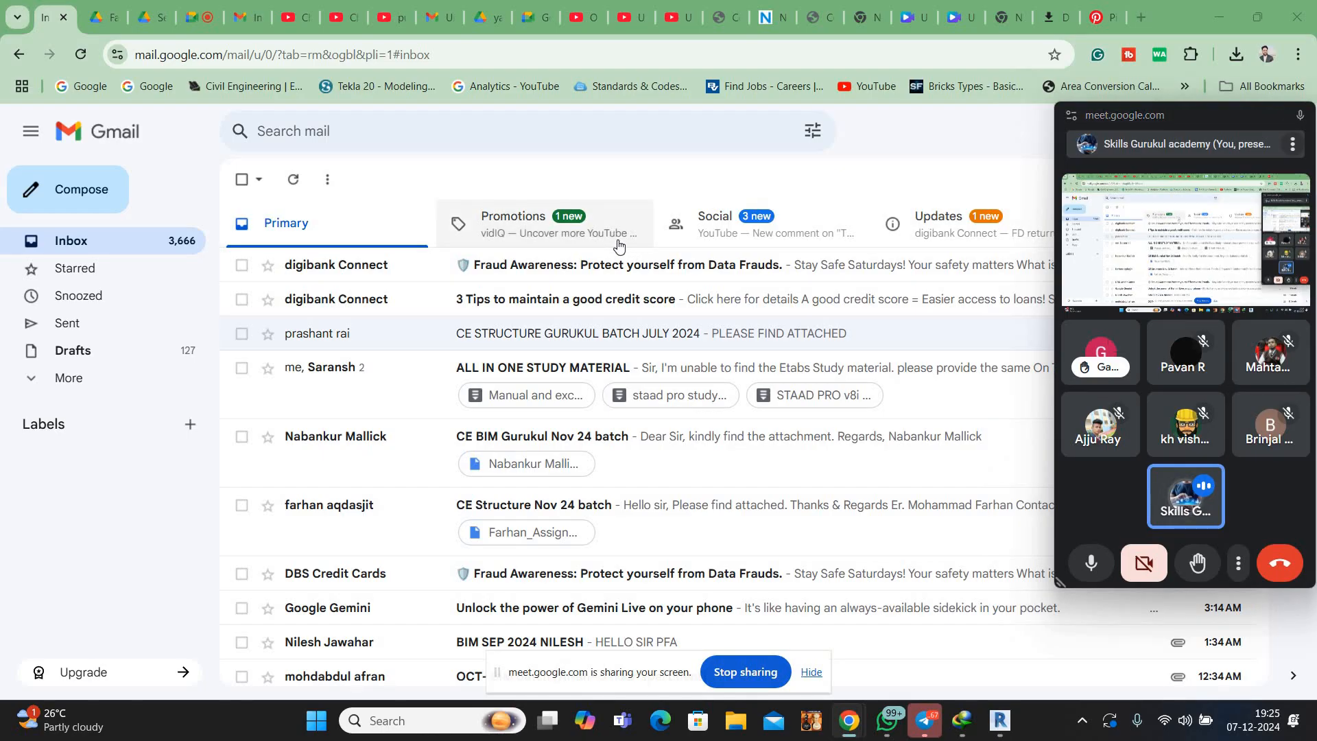
left_click(1214, 10)
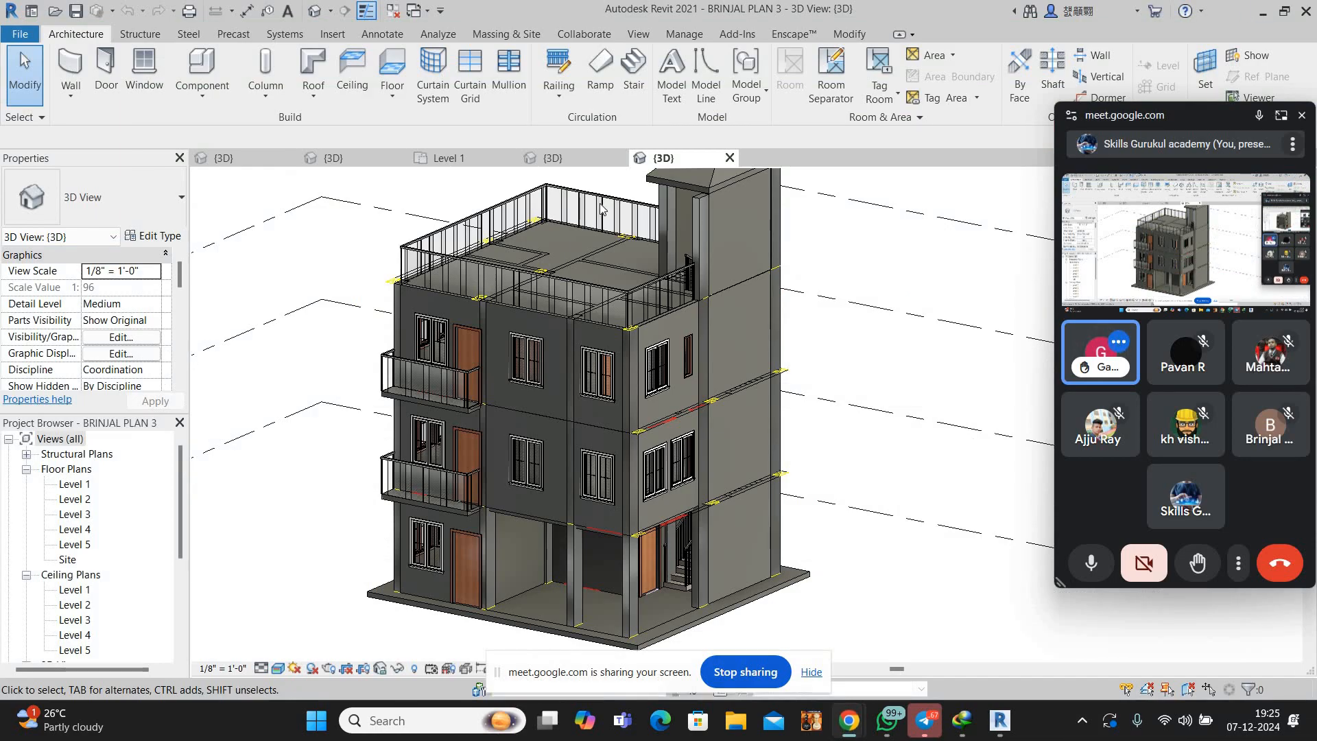
Move the plans archive from New folder (4) onto the desktop and close the folder
left_click(1260, 12)
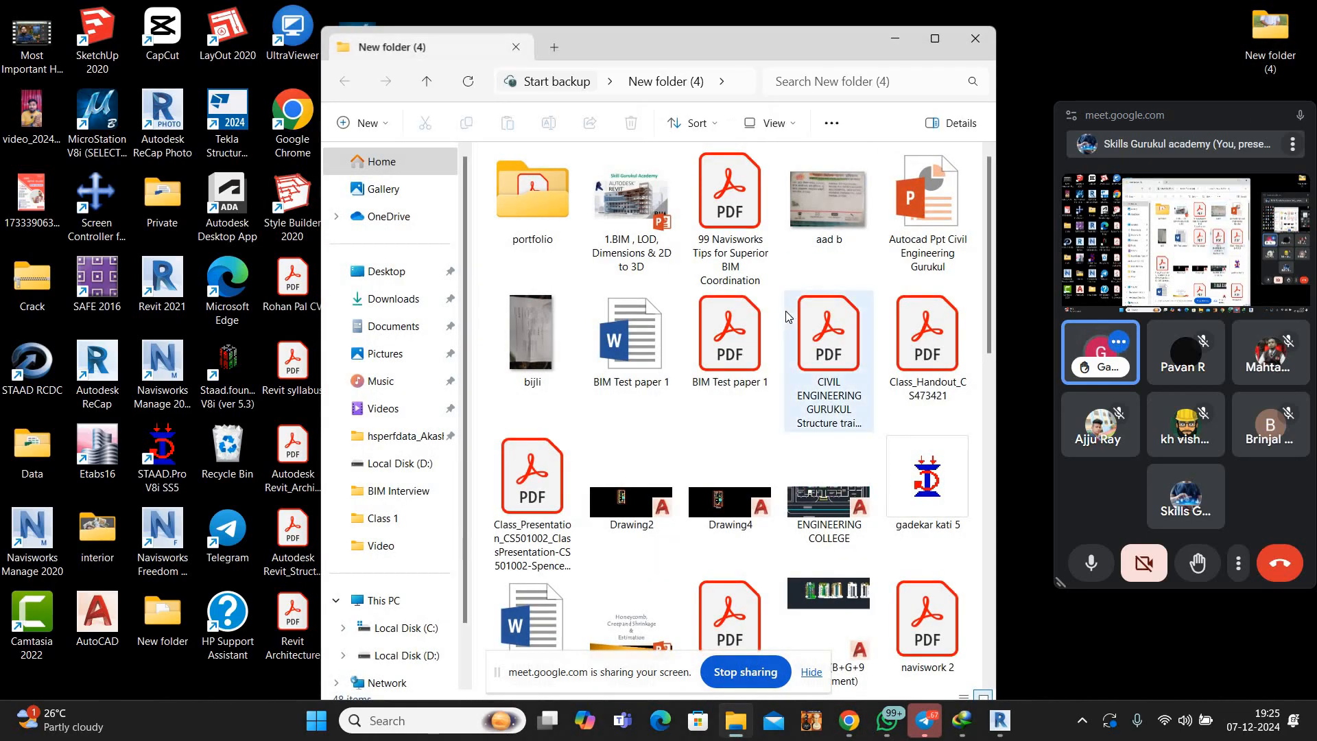
scroll(784, 310, "down", 5)
left_click(730, 206)
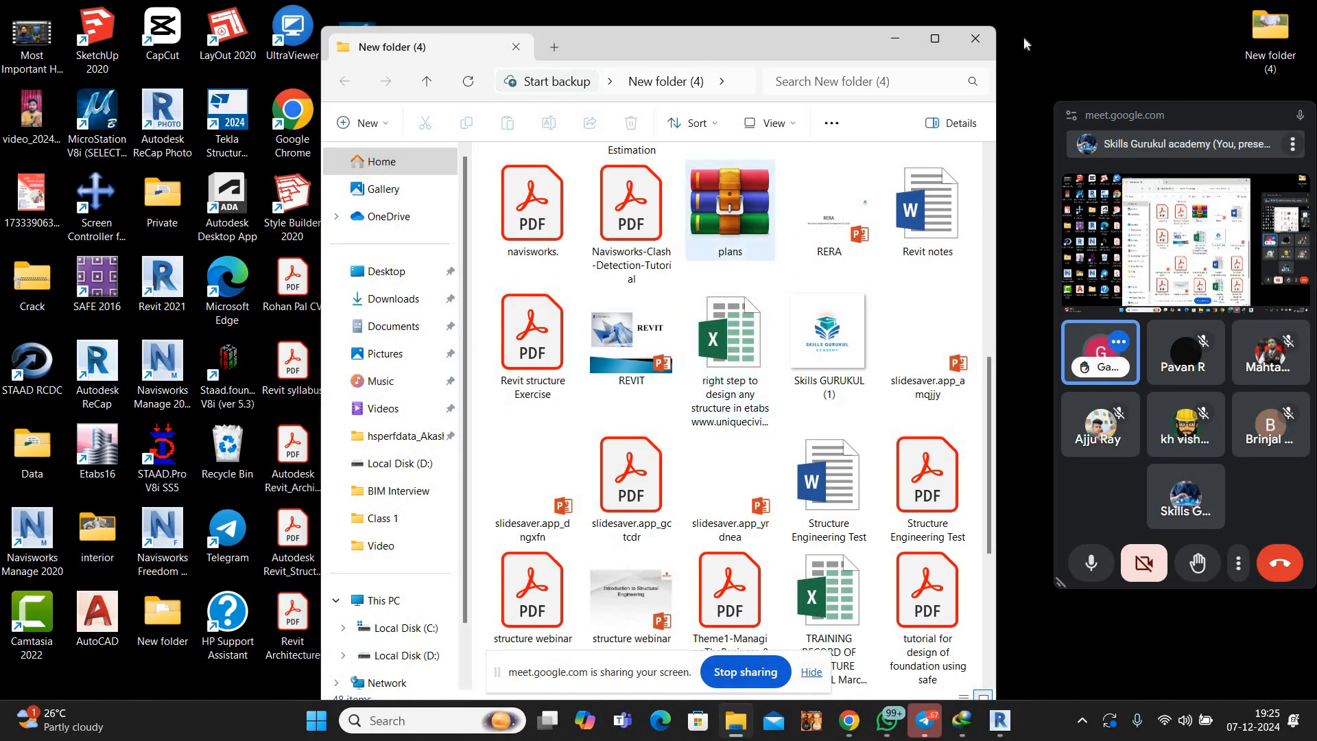
left_click_drag(1042, 23, 1071, 34)
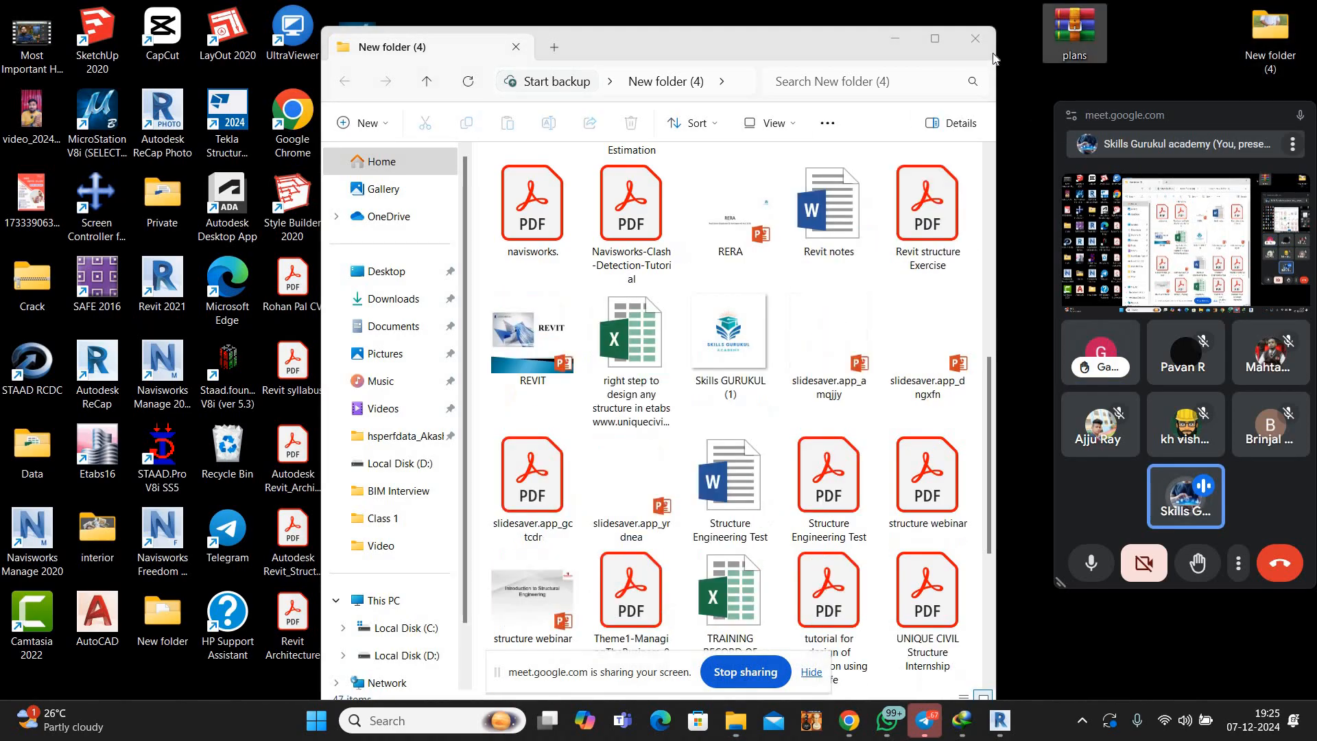
left_click(975, 38)
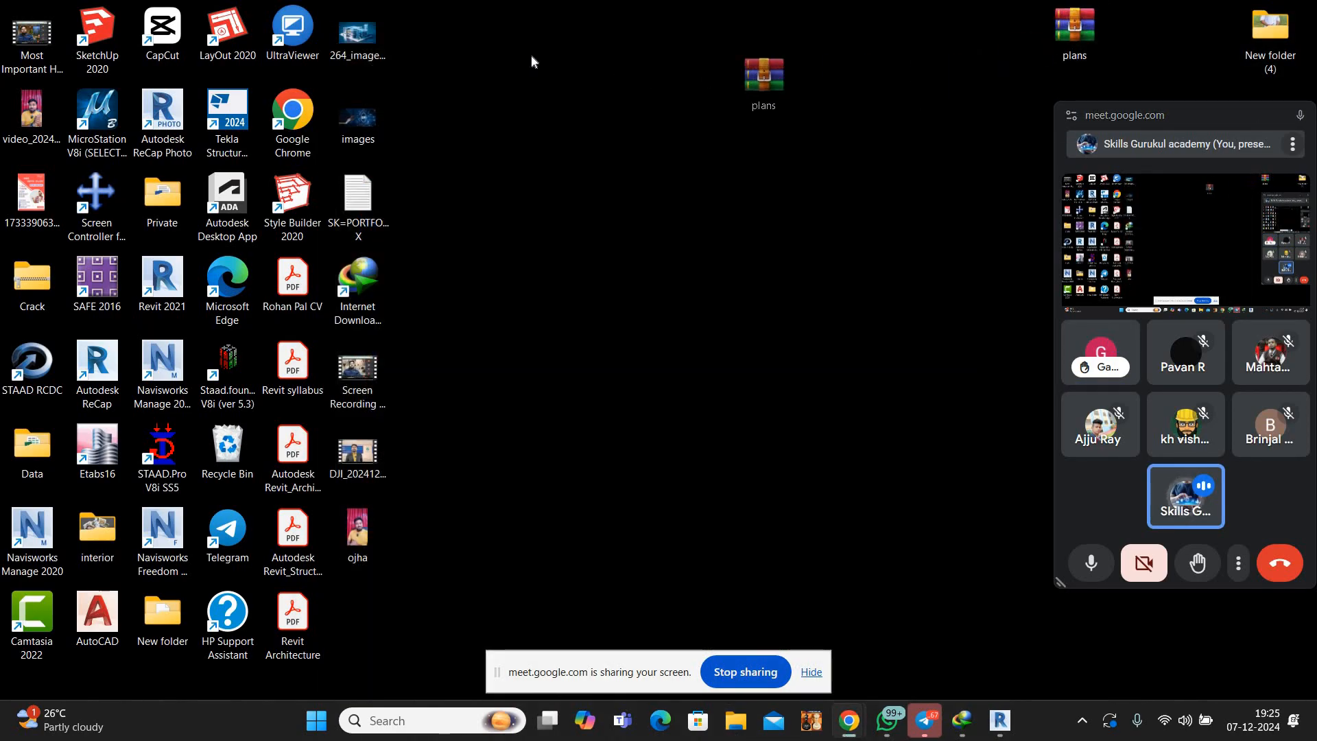
Extract the plans archive with WinRAR into its own plans folder on the desktop and open that folder
right_click(543, 26)
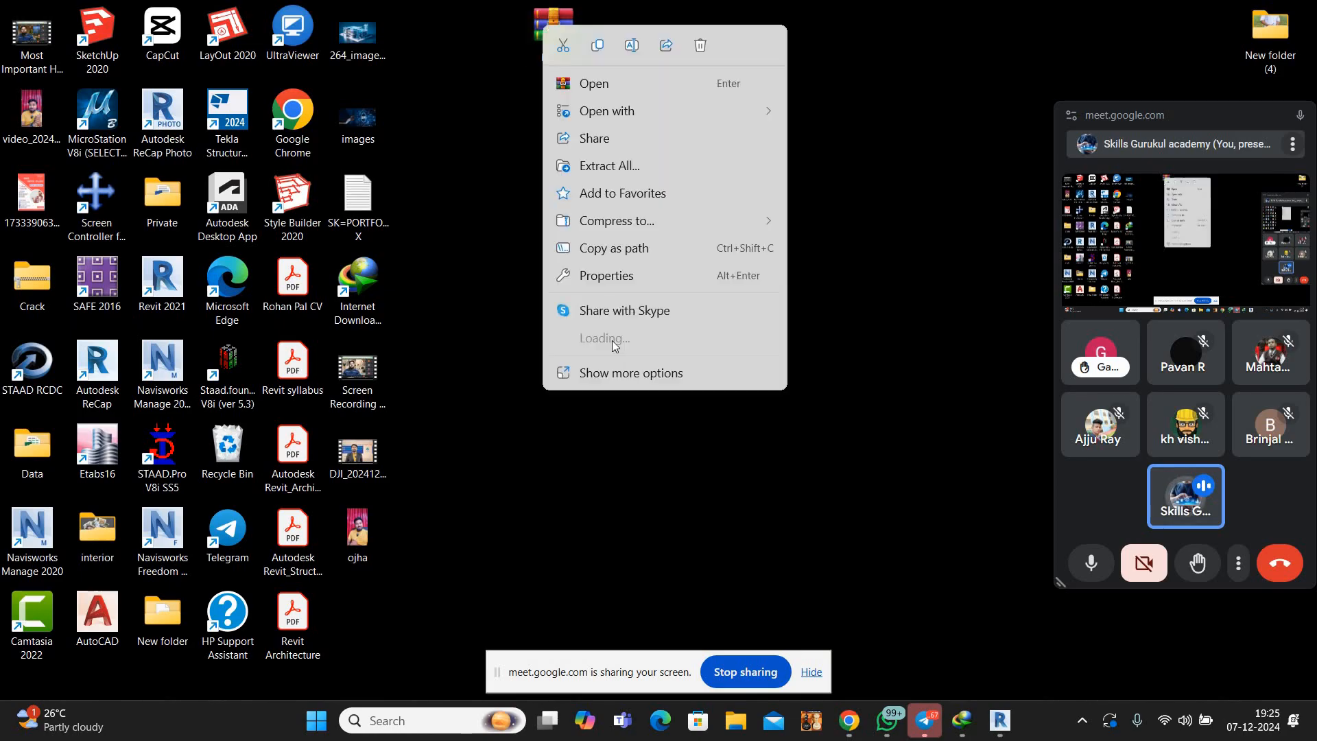
mouse_move(761, 338)
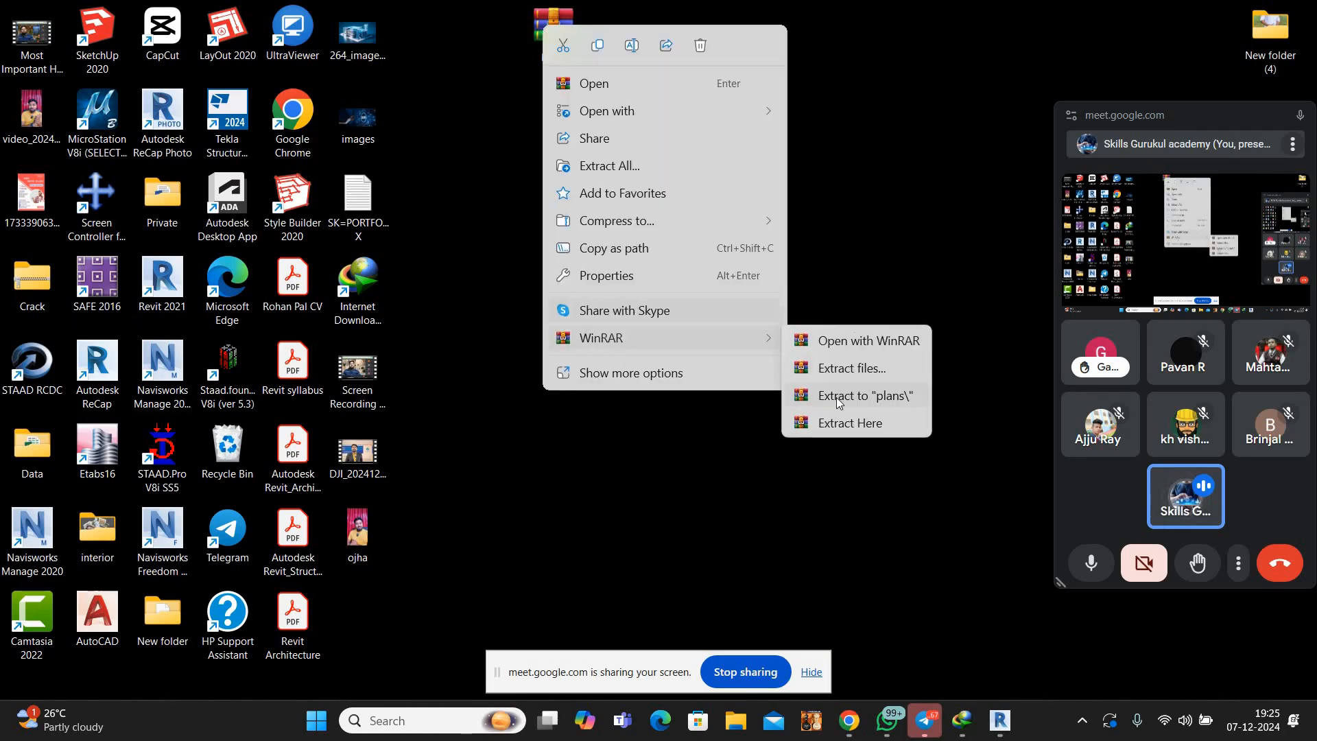
left_click(836, 395)
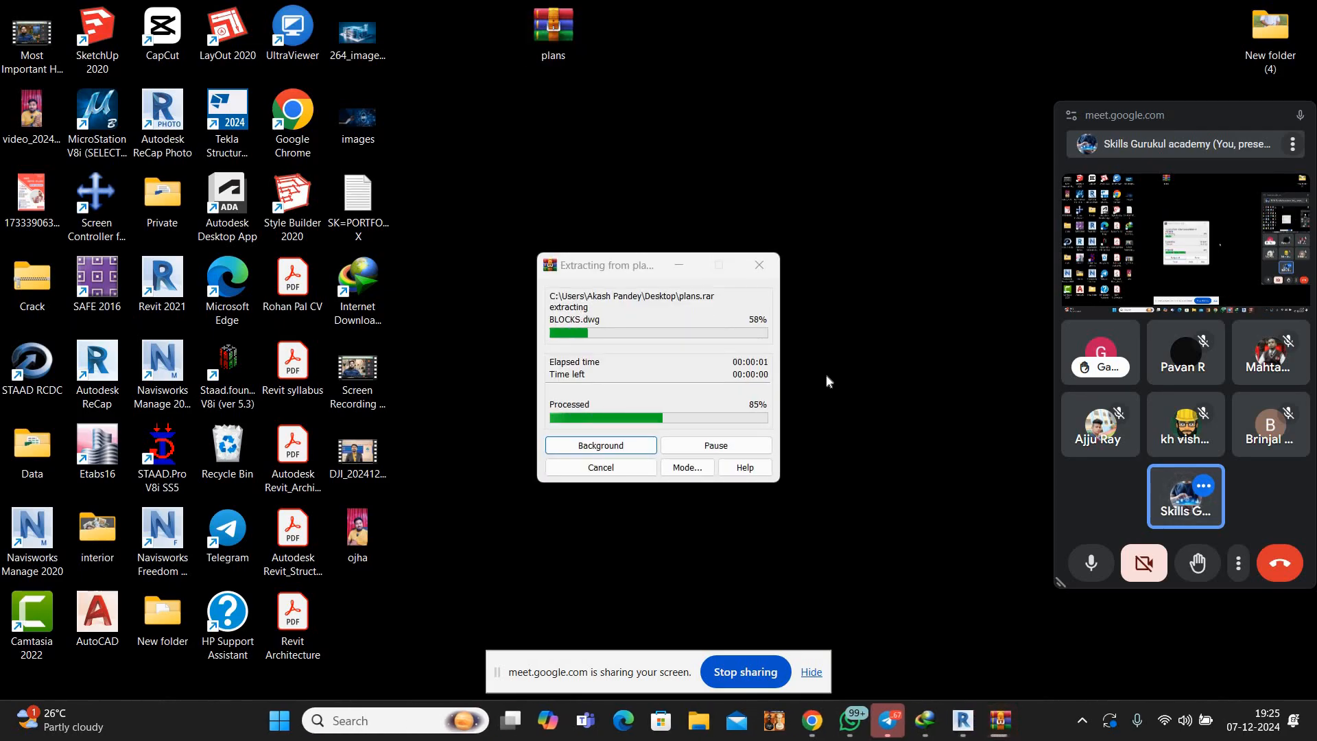
double_click(368, 612)
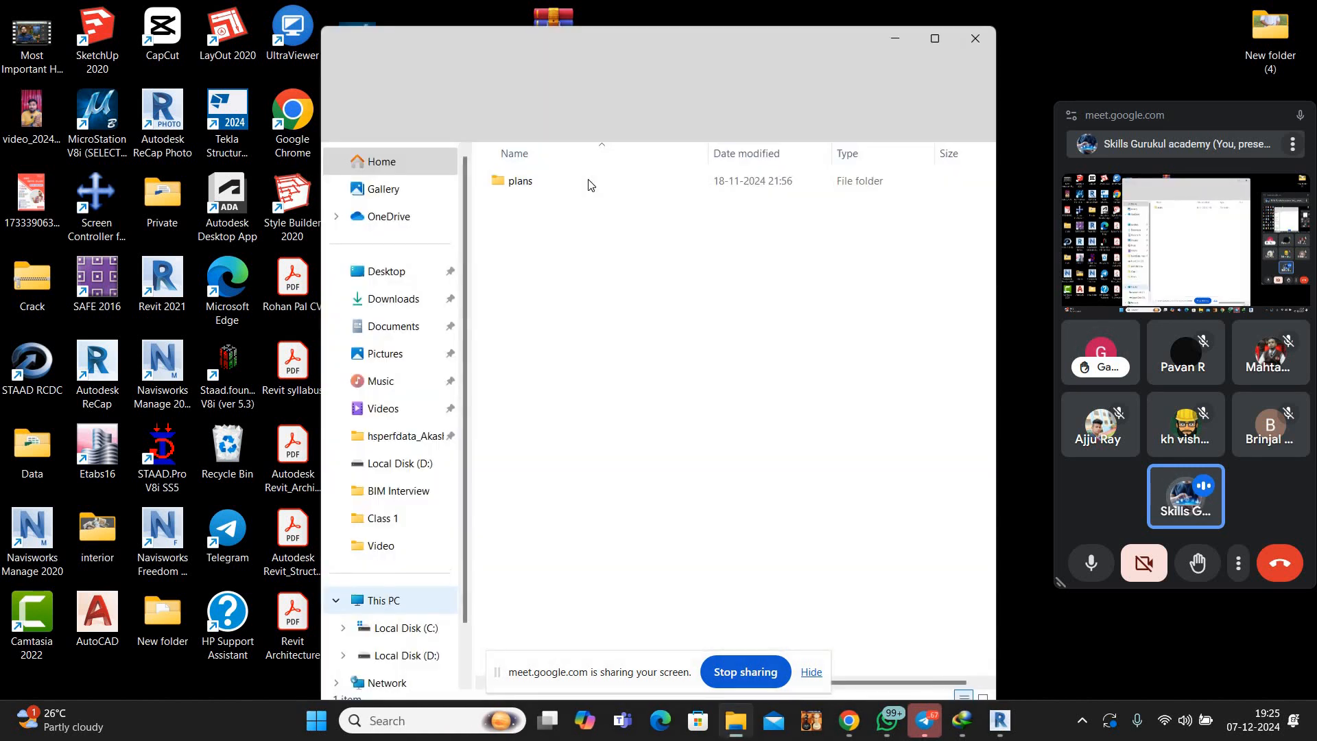
Open the plans folder, display its drawings as large thumbnails and browse through them
double_click(589, 182)
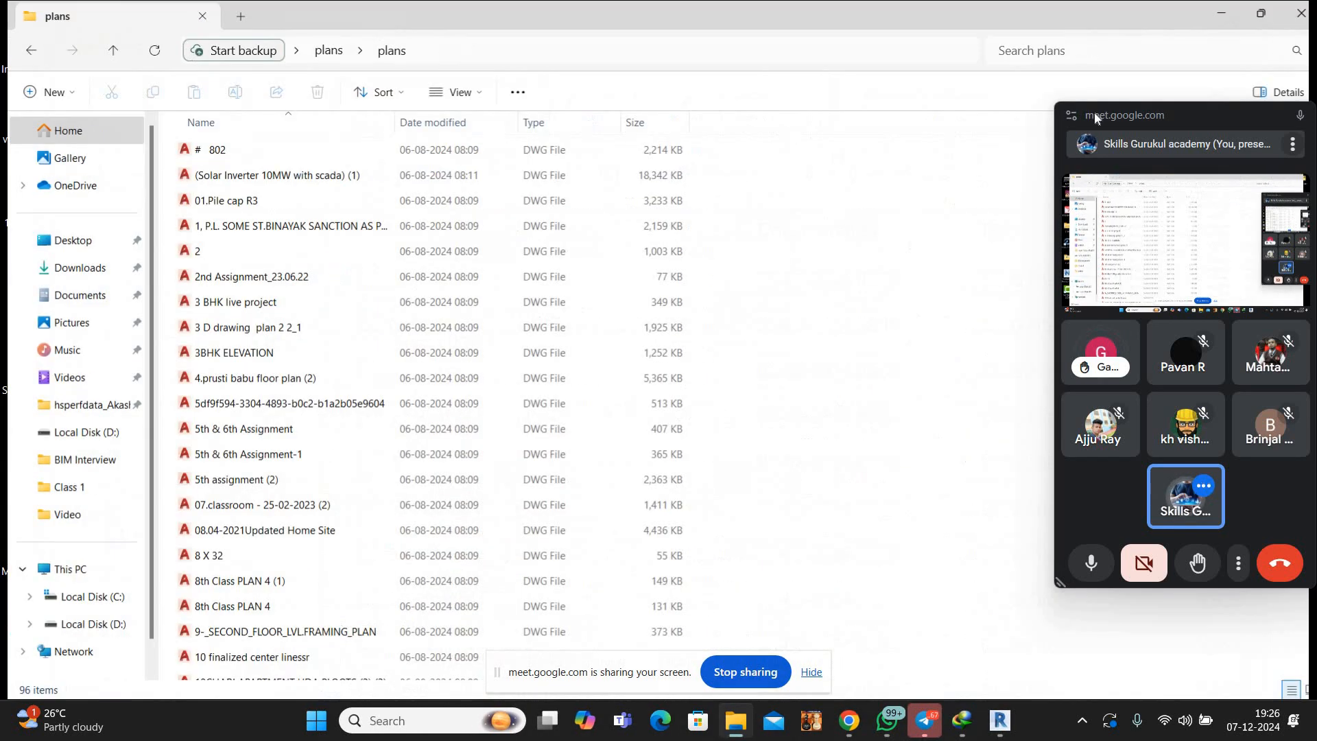
left_click_drag(1093, 113, 1049, 46)
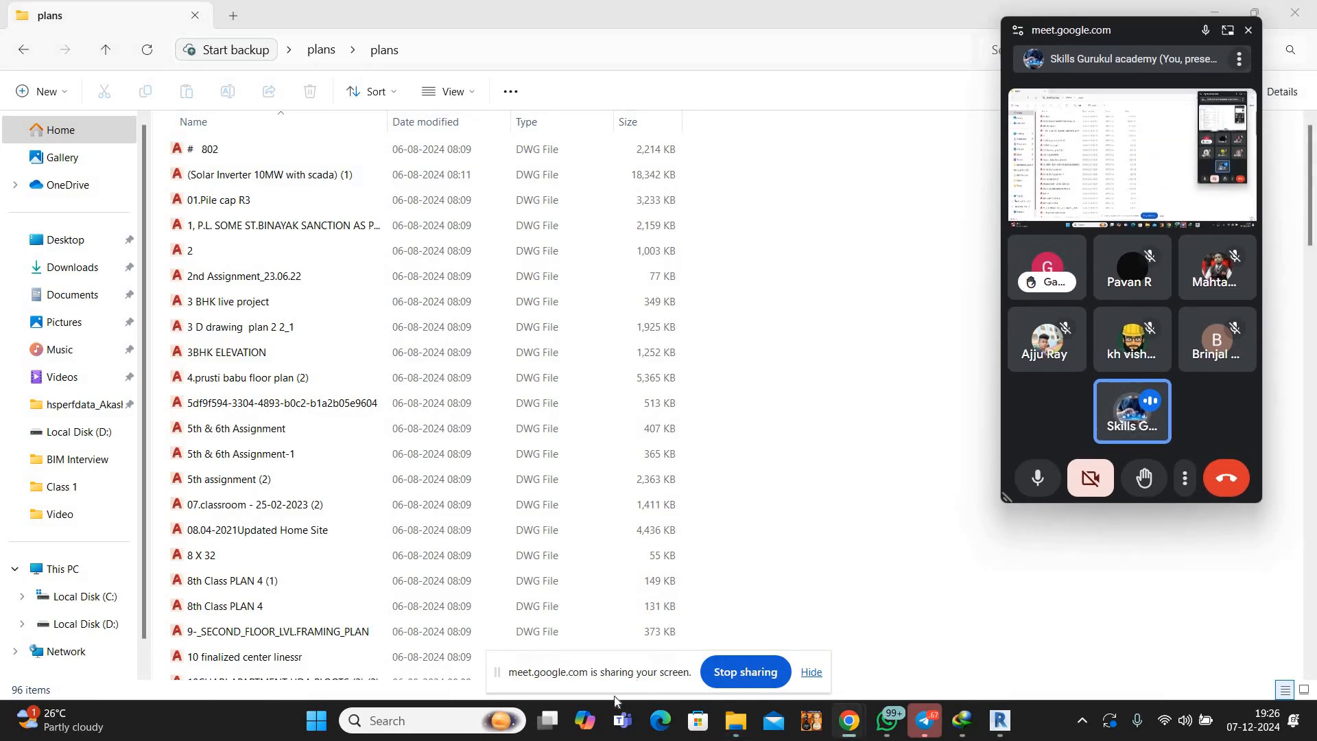
left_click(1303, 690)
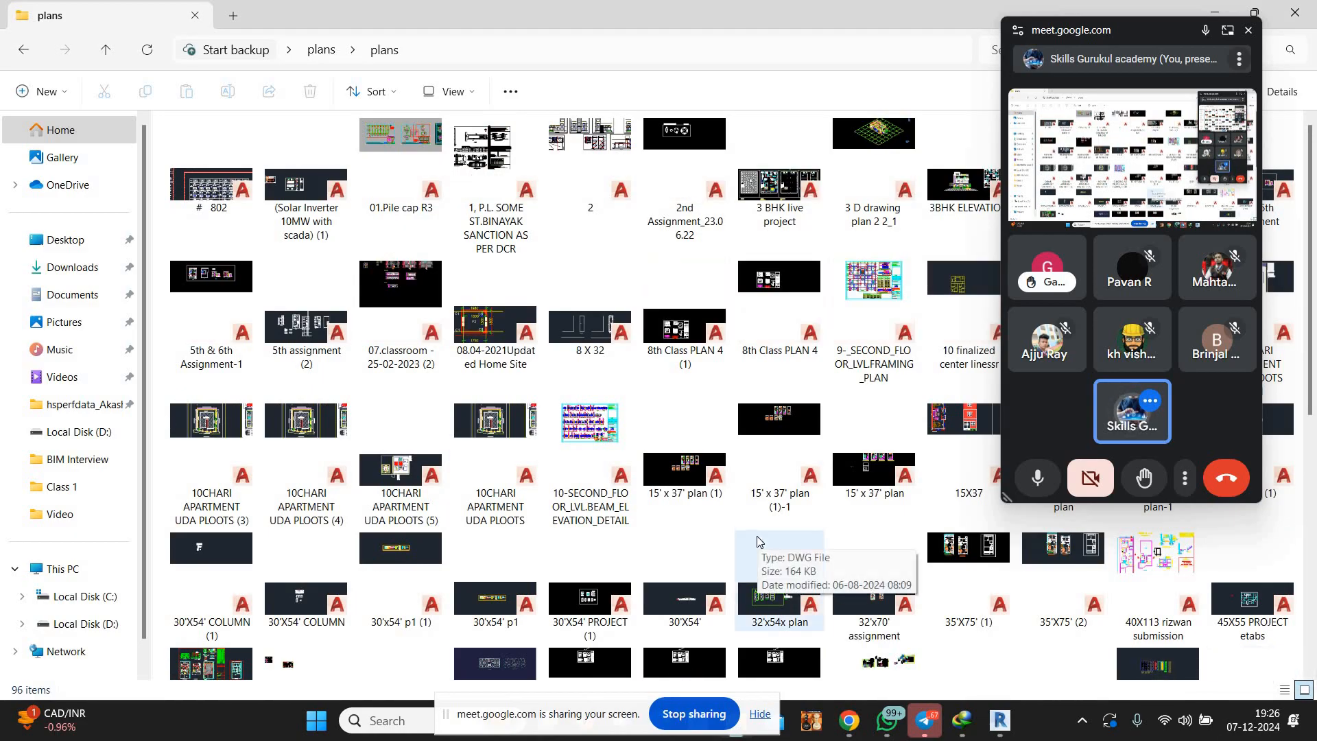
scroll(756, 536, "down", 5)
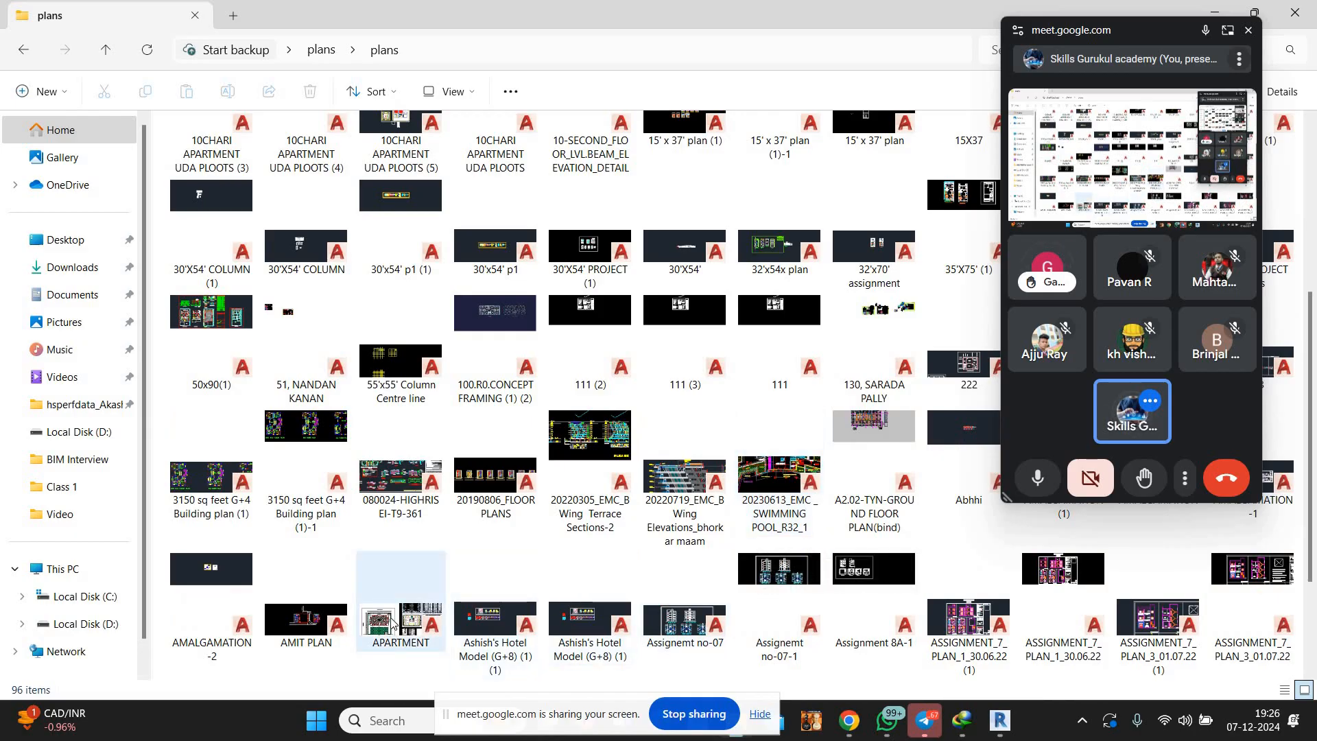
scroll(397, 493, "down", 2)
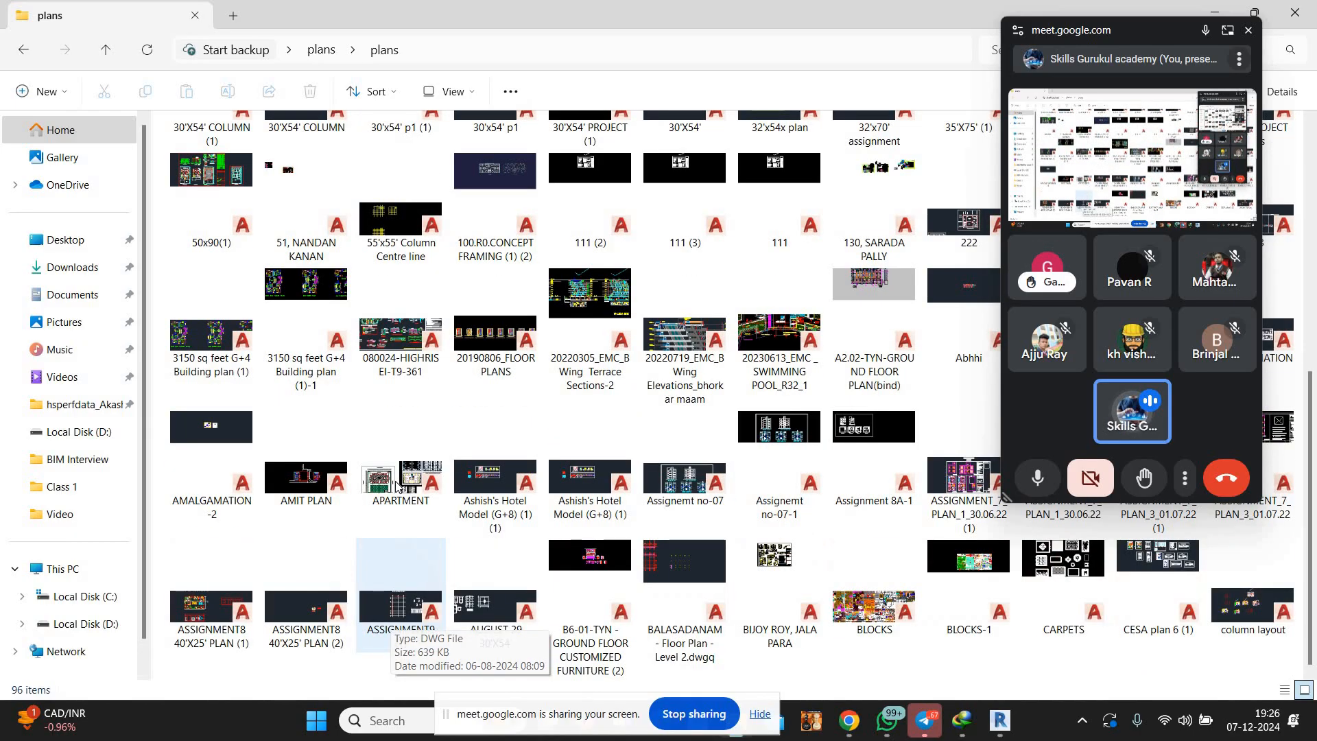
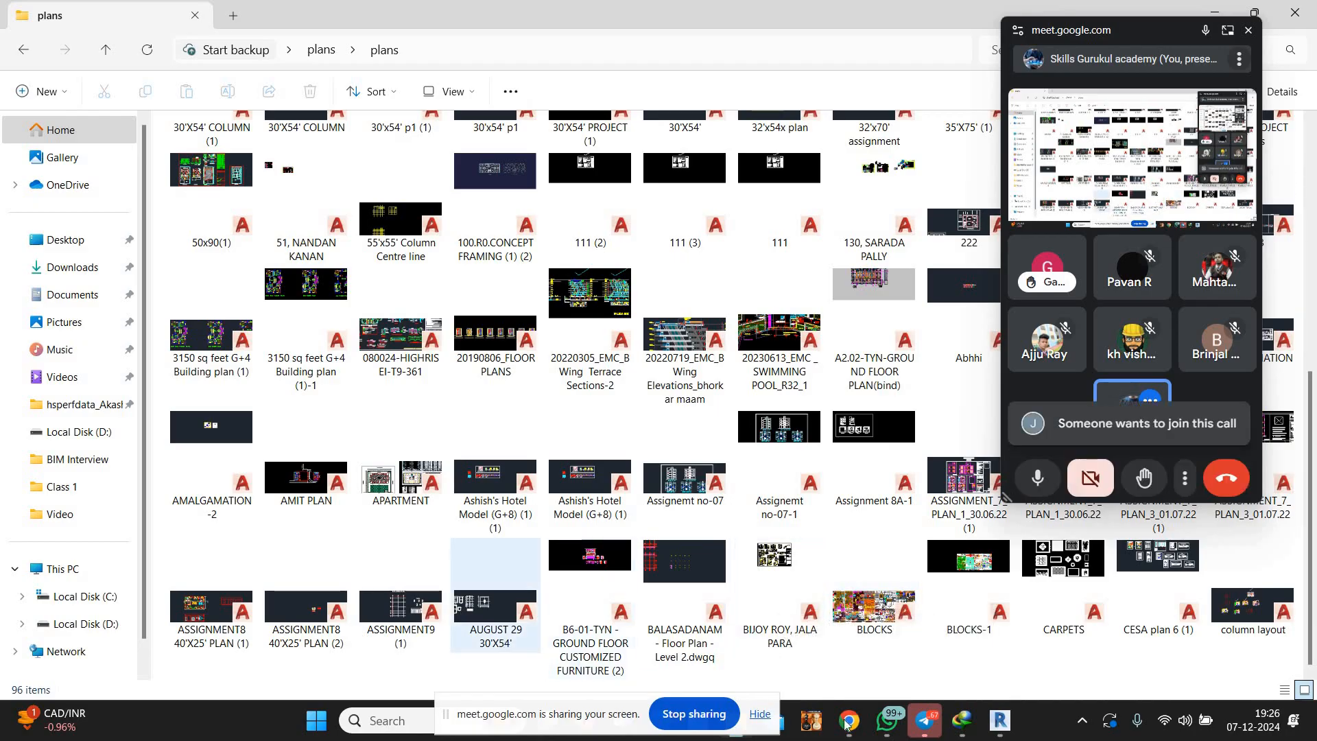
Switch to the Google Meet call in Chrome and admit the waiting participant
mouse_move(849, 721)
left_click(706, 610)
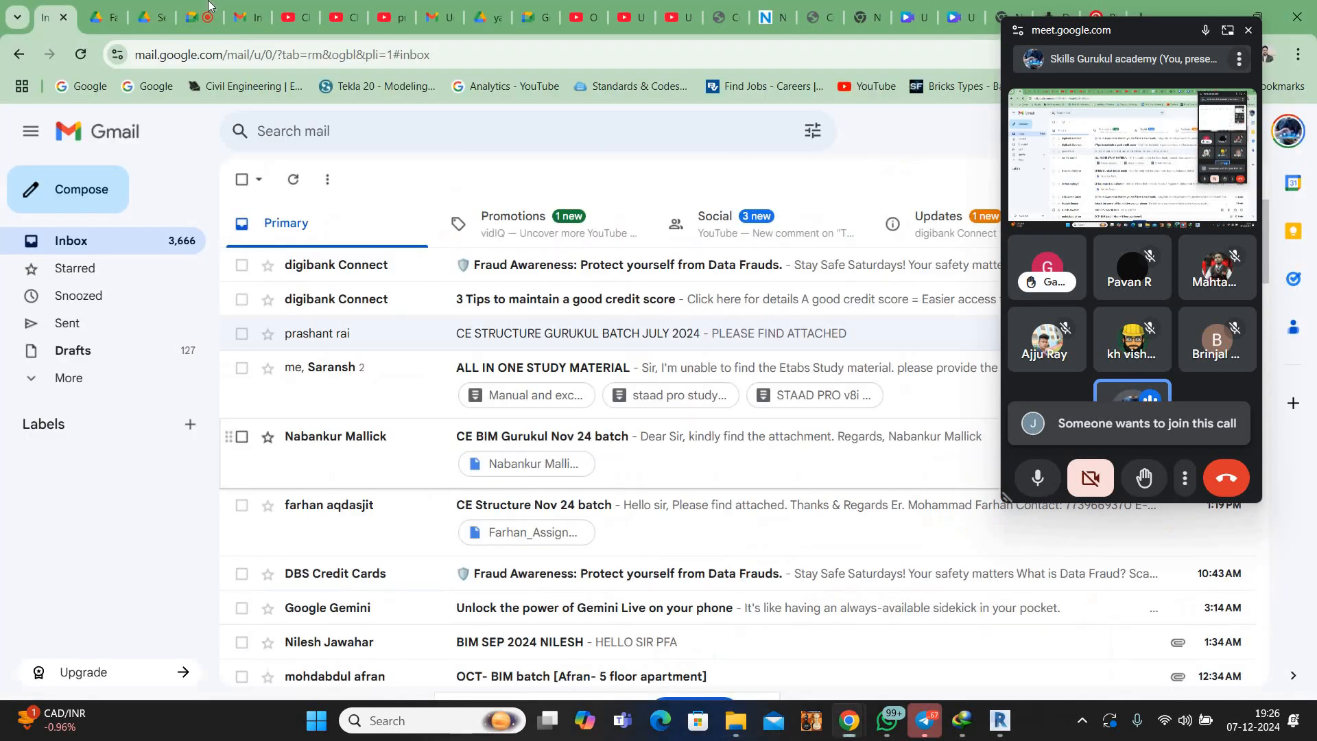
left_click(204, 12)
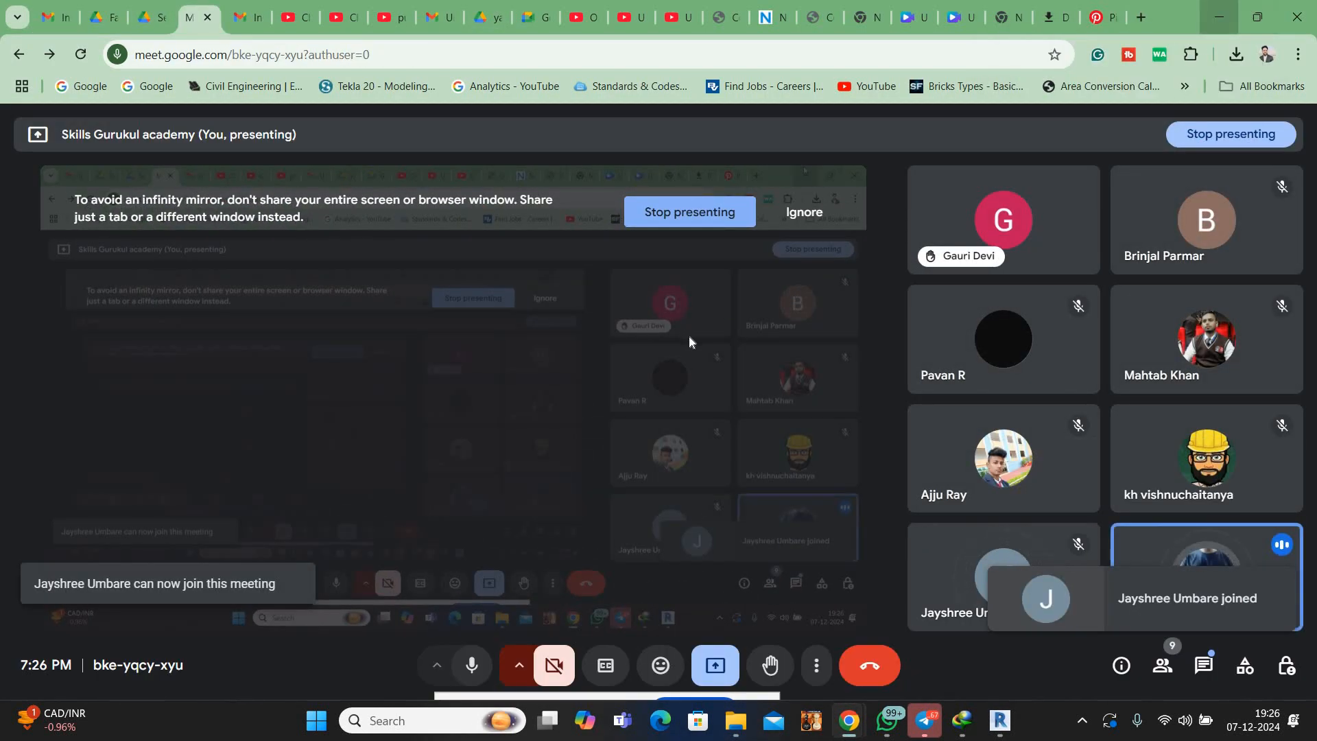
Return to the plans folder in File Explorer and copy the 3 BHK live project drawing
key("alt+Tab")
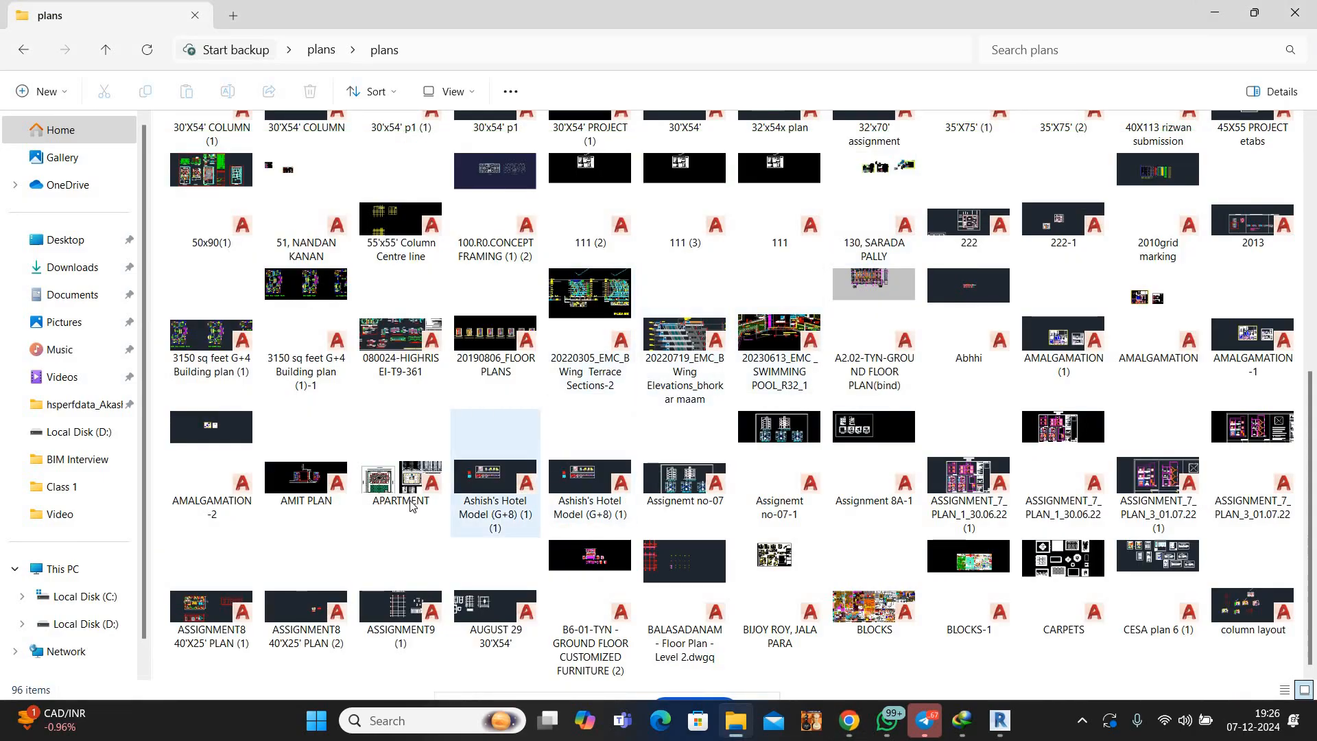
left_click(401, 477)
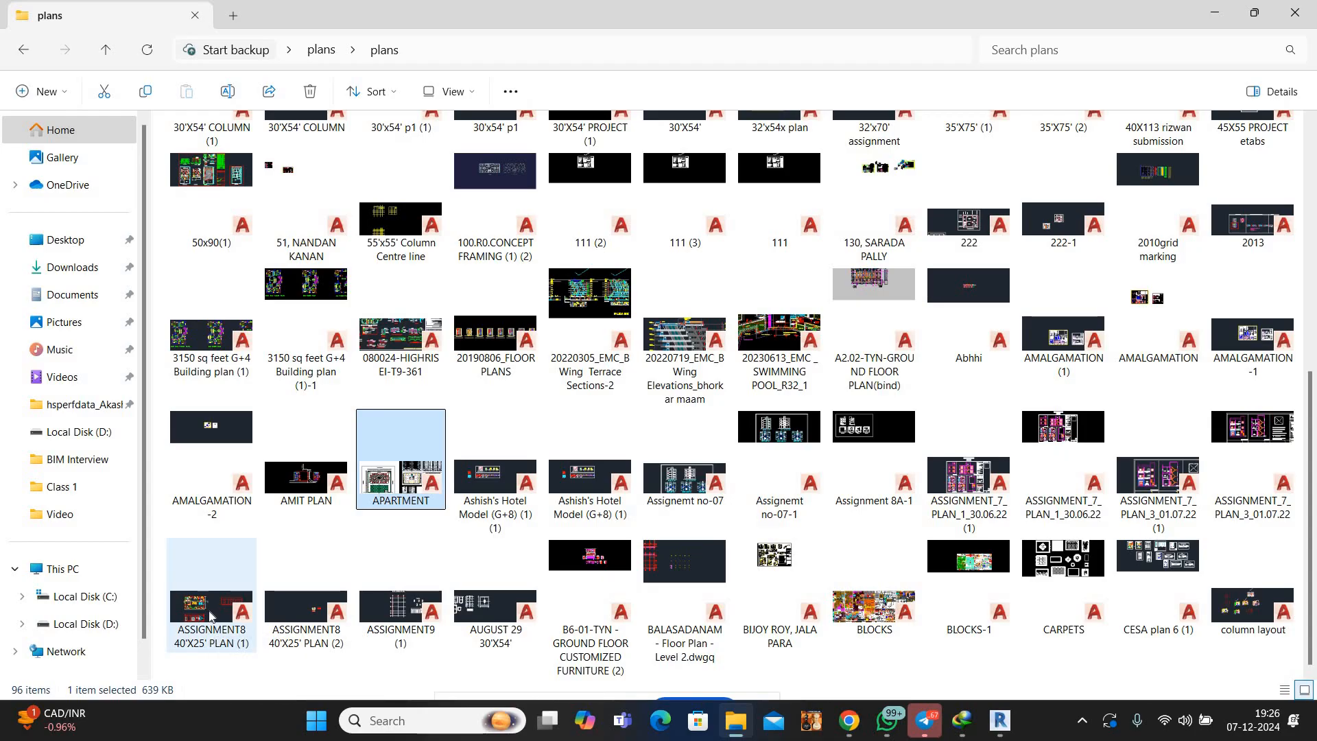
left_click(209, 615)
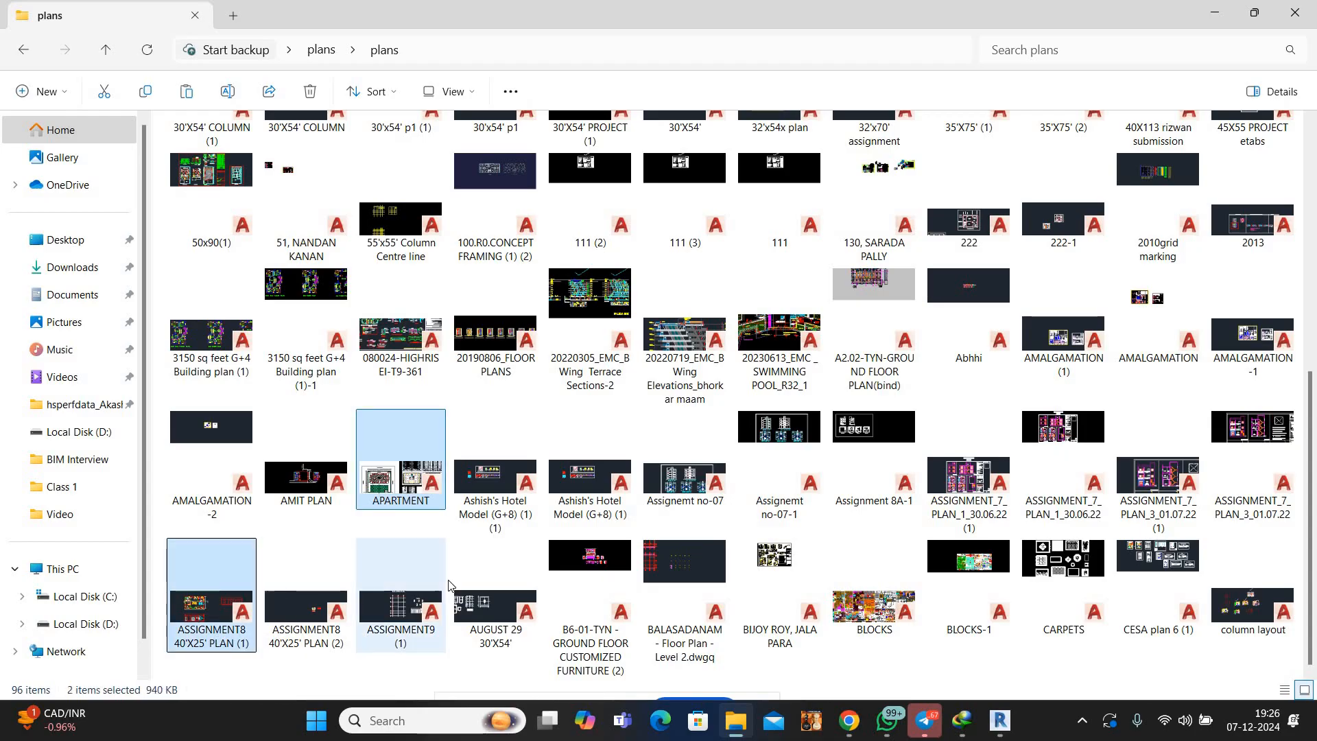
scroll(450, 585, "up", 5)
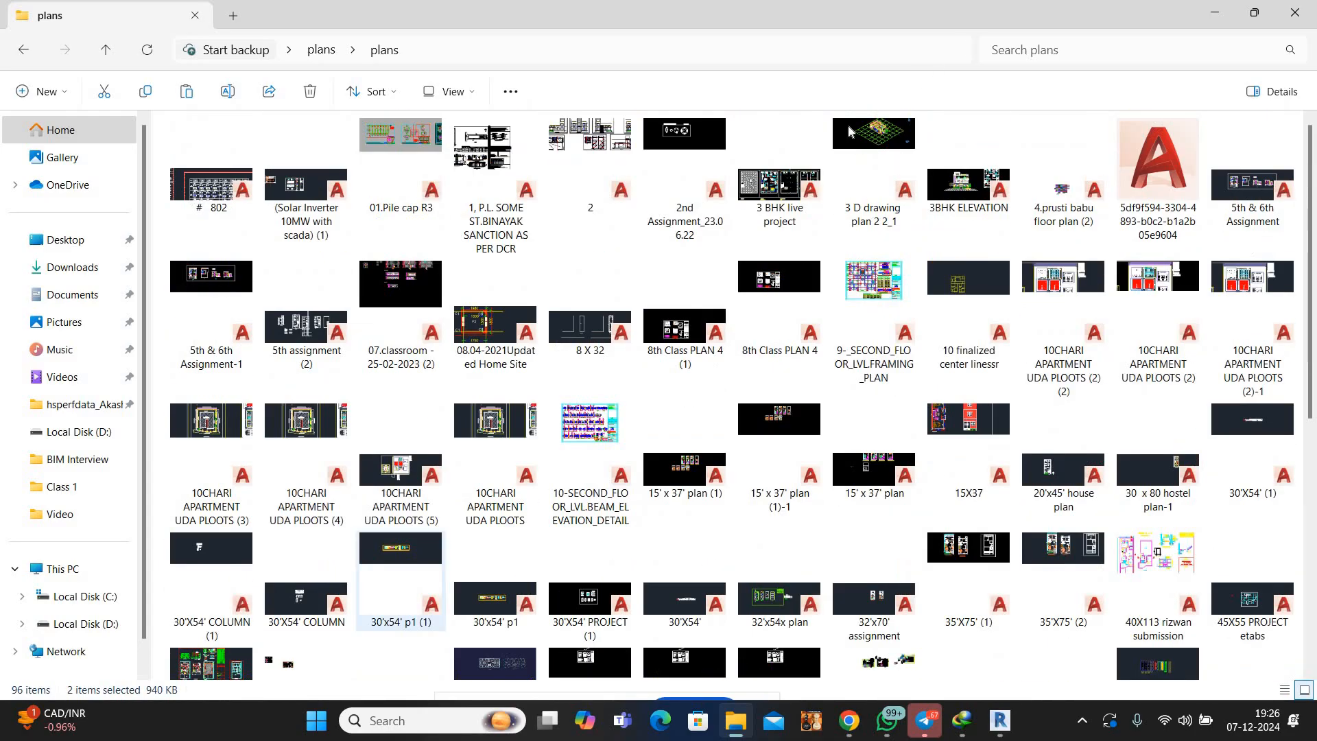
left_click(772, 184)
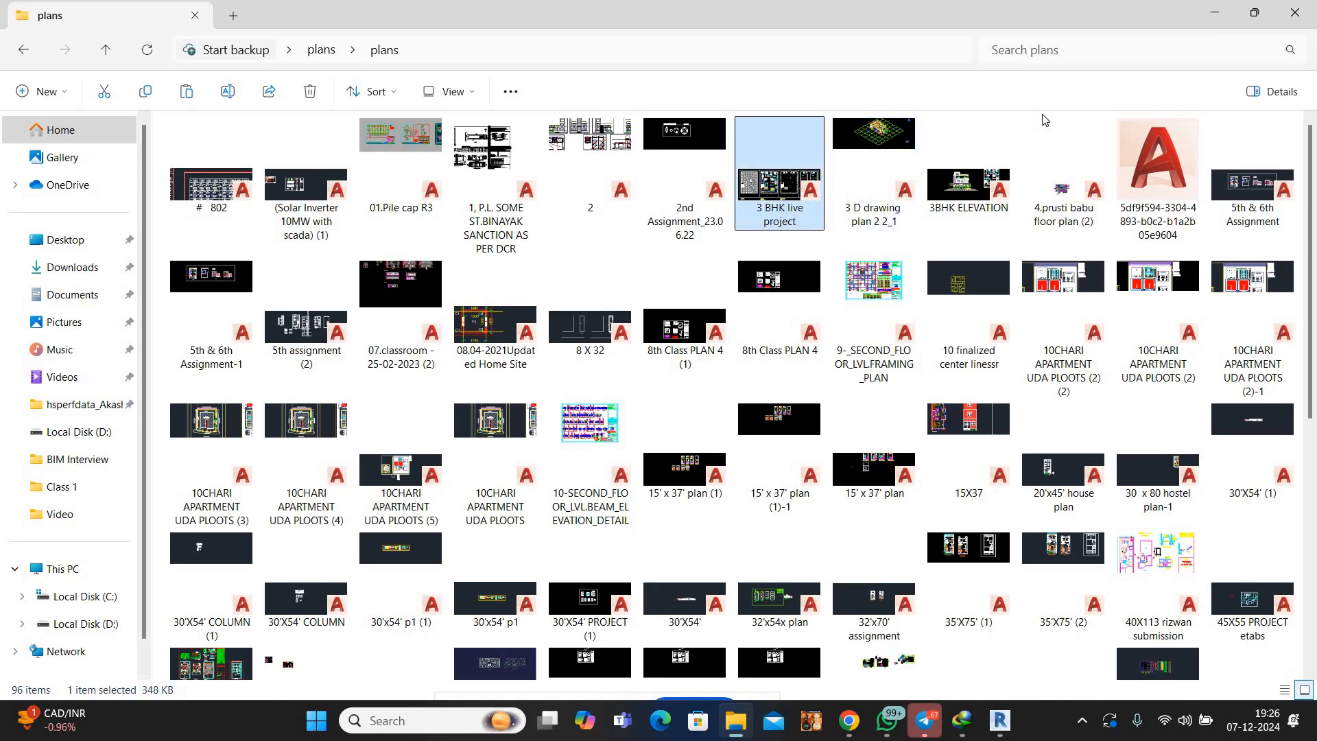
Paste the 3 BHK live project drawing onto the desktop and move it to an empty area away from the other files
key("super+d")
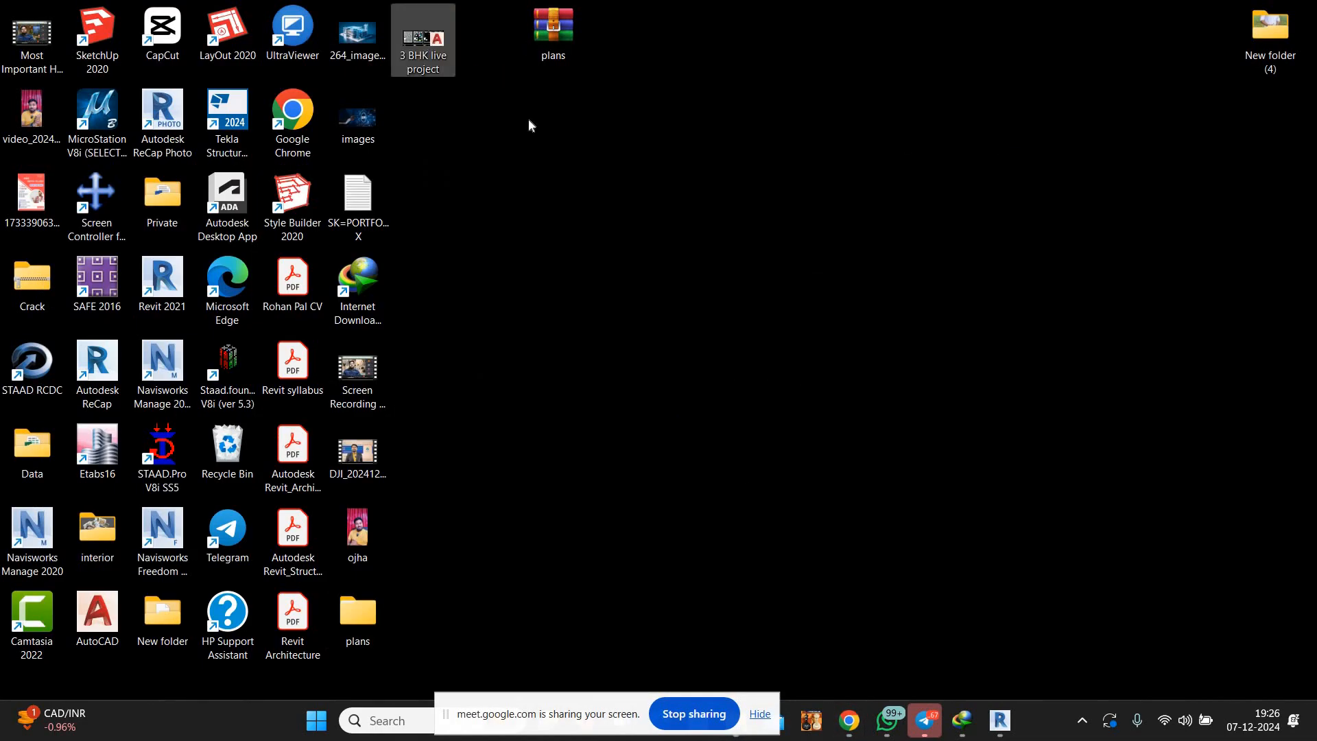
left_click_drag(424, 39, 1140, 207)
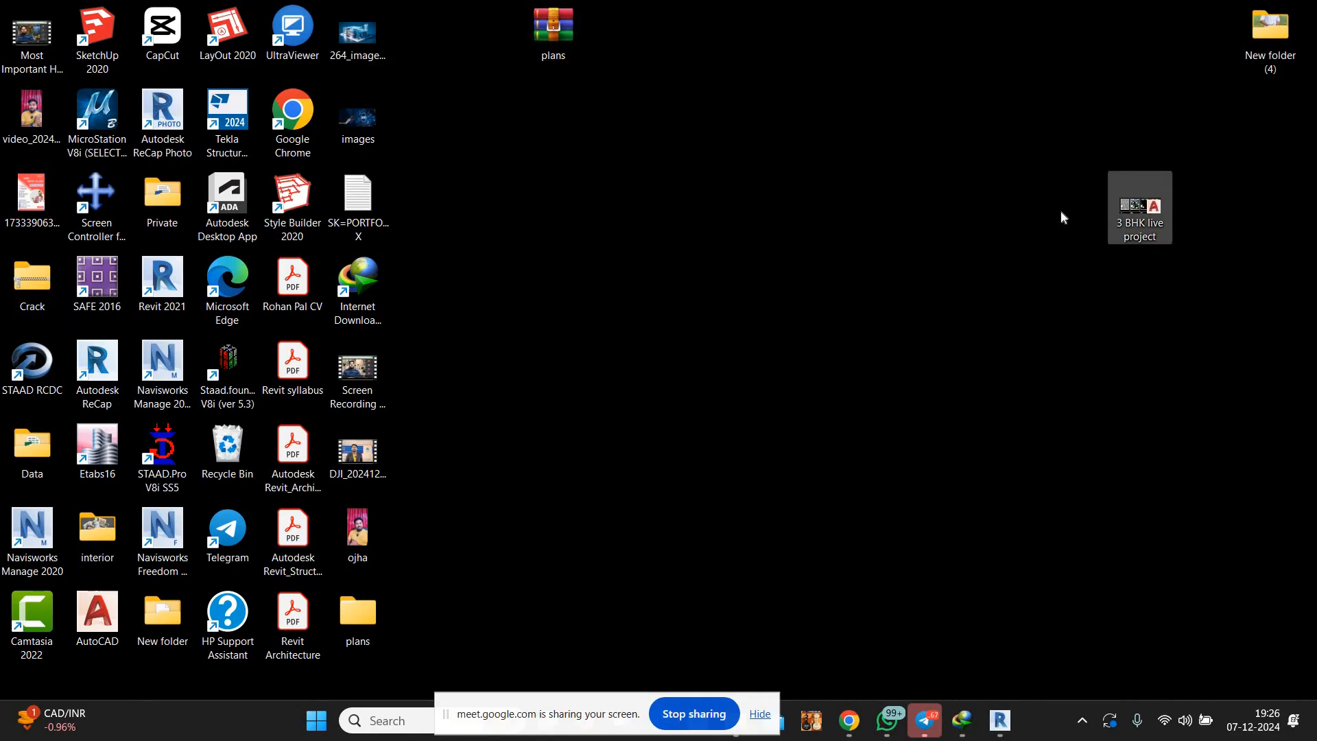
left_click(1074, 249)
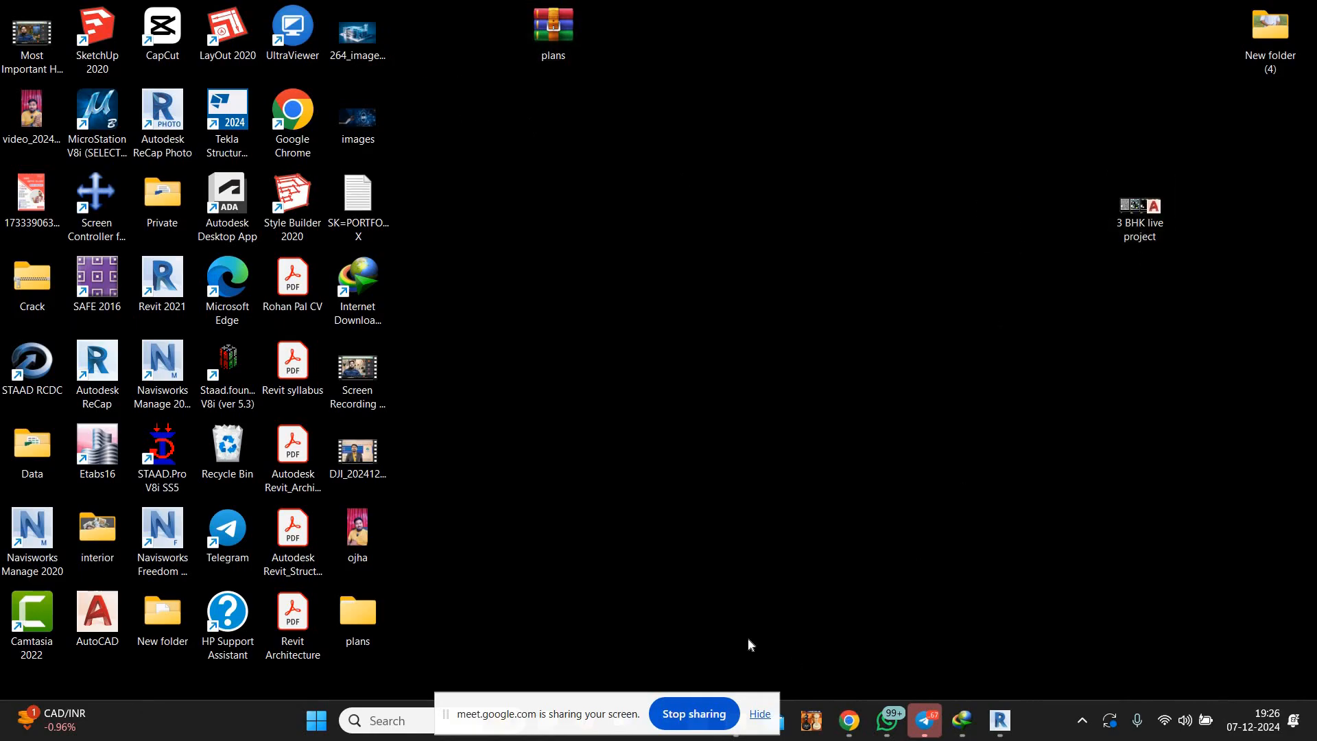
Go back to the Google Meet call in Chrome and stop presenting the screen
left_click(755, 618)
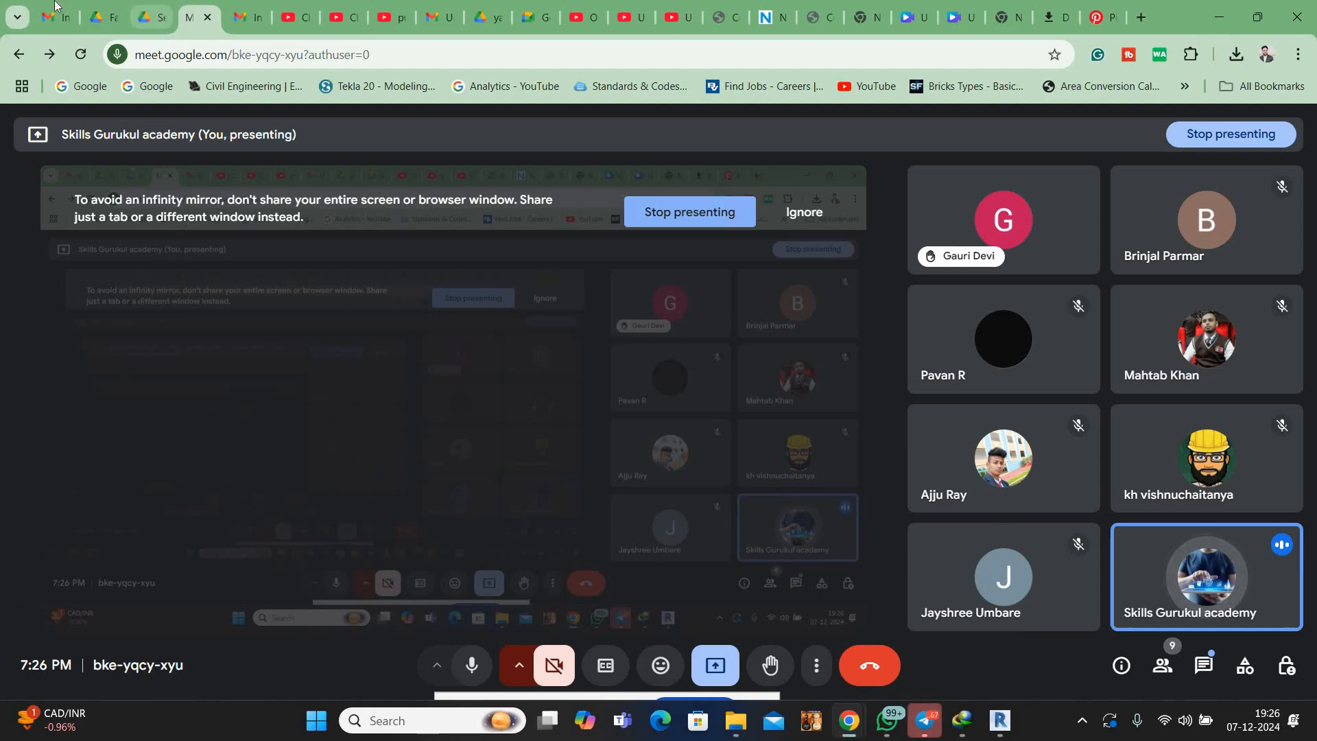
left_click(57, 14)
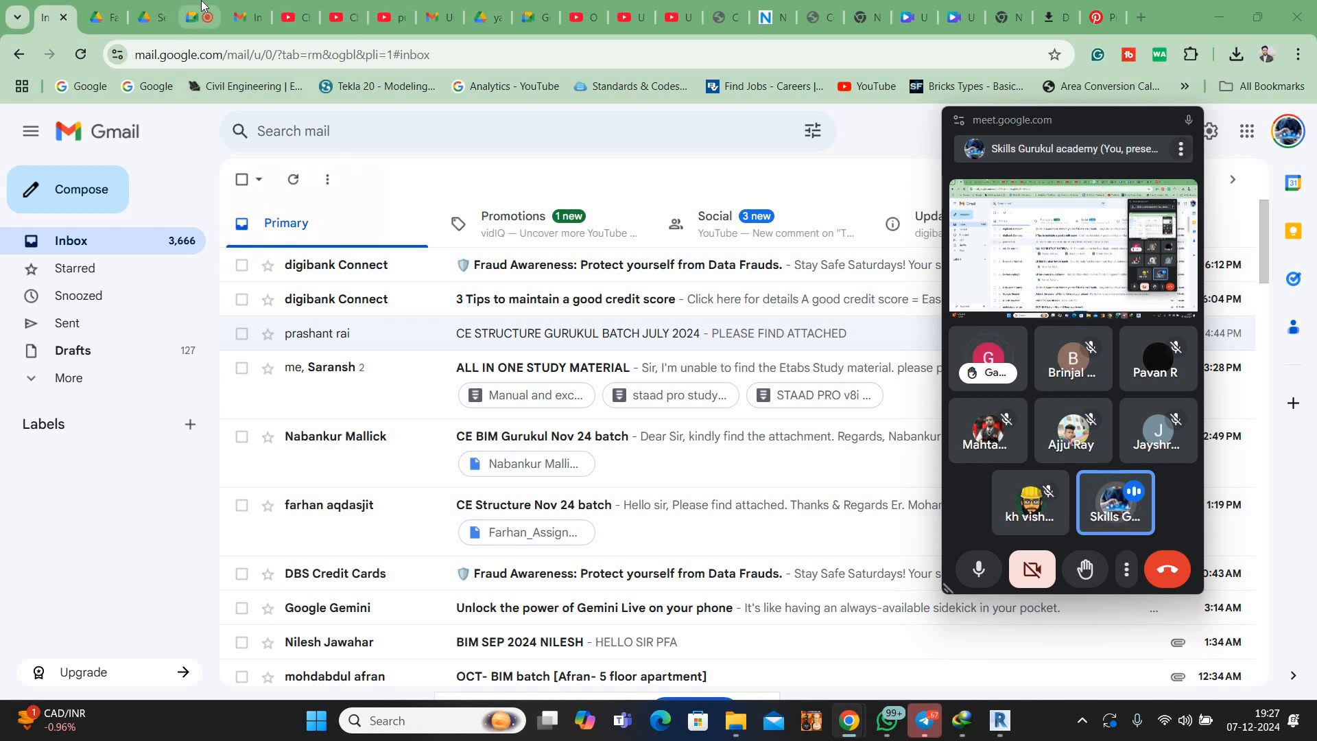
mouse_move(202, 5)
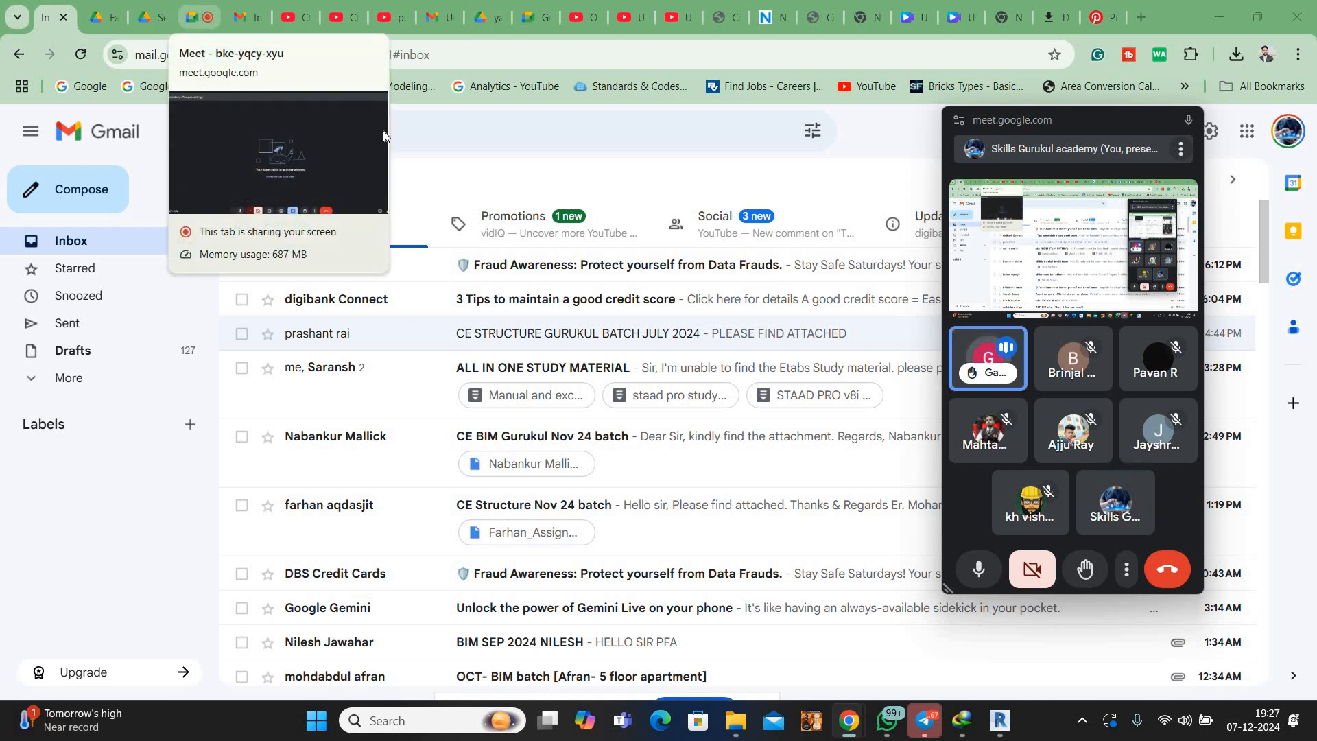
left_click(202, 5)
left_click(1272, 142)
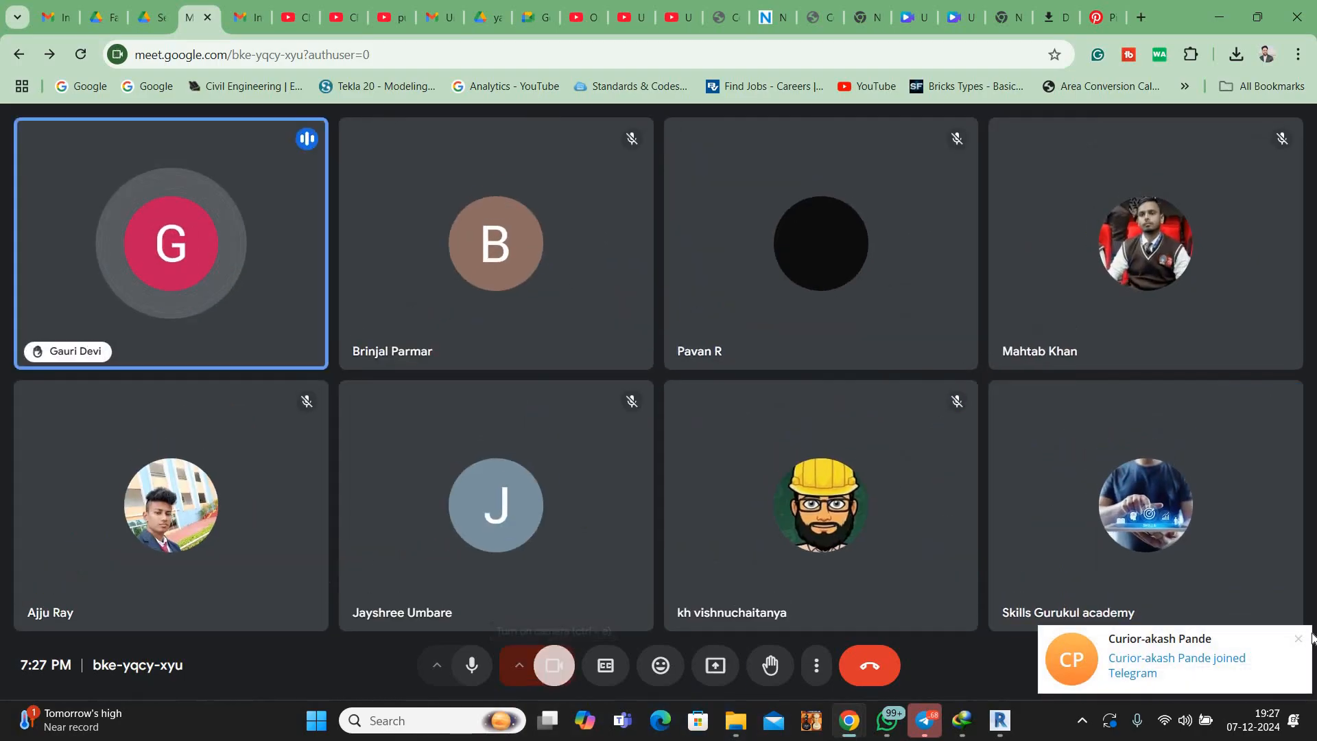
Turn on the camera and pin the presenter's own video for myself only
left_click(555, 669)
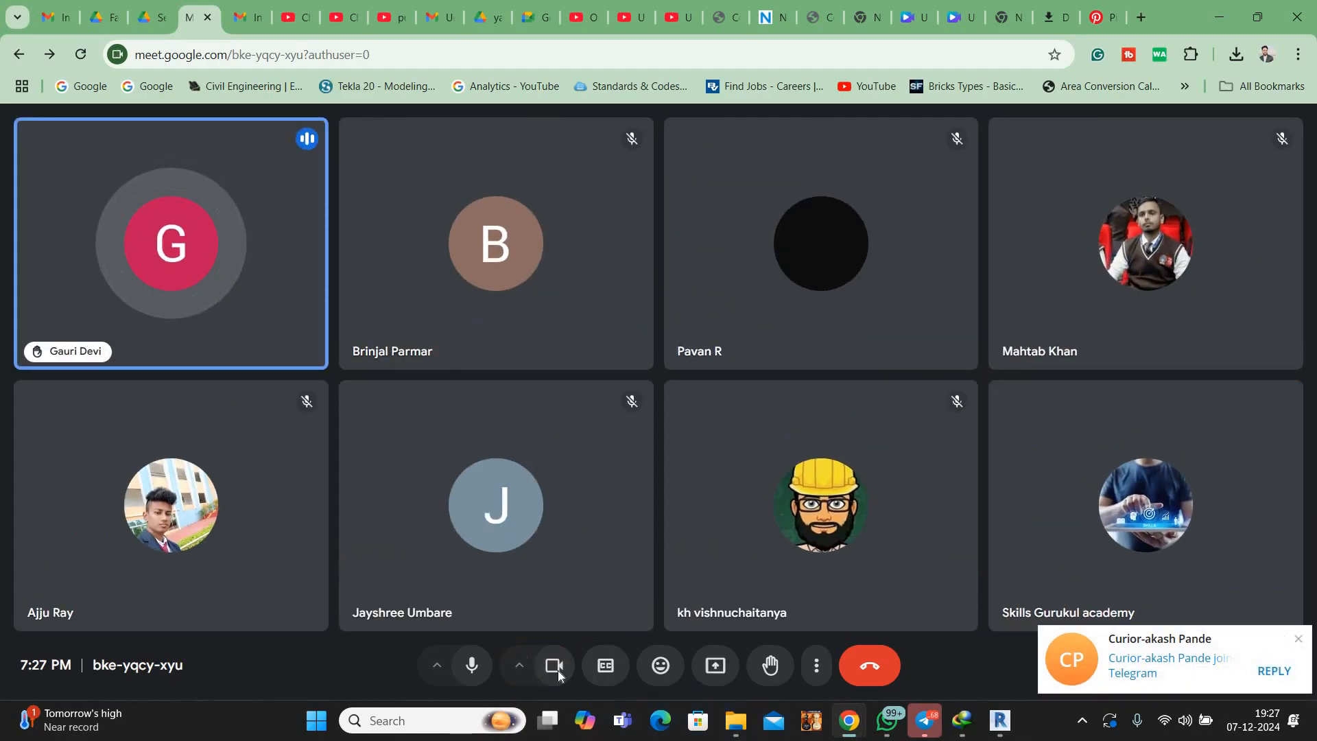
left_click(1107, 506)
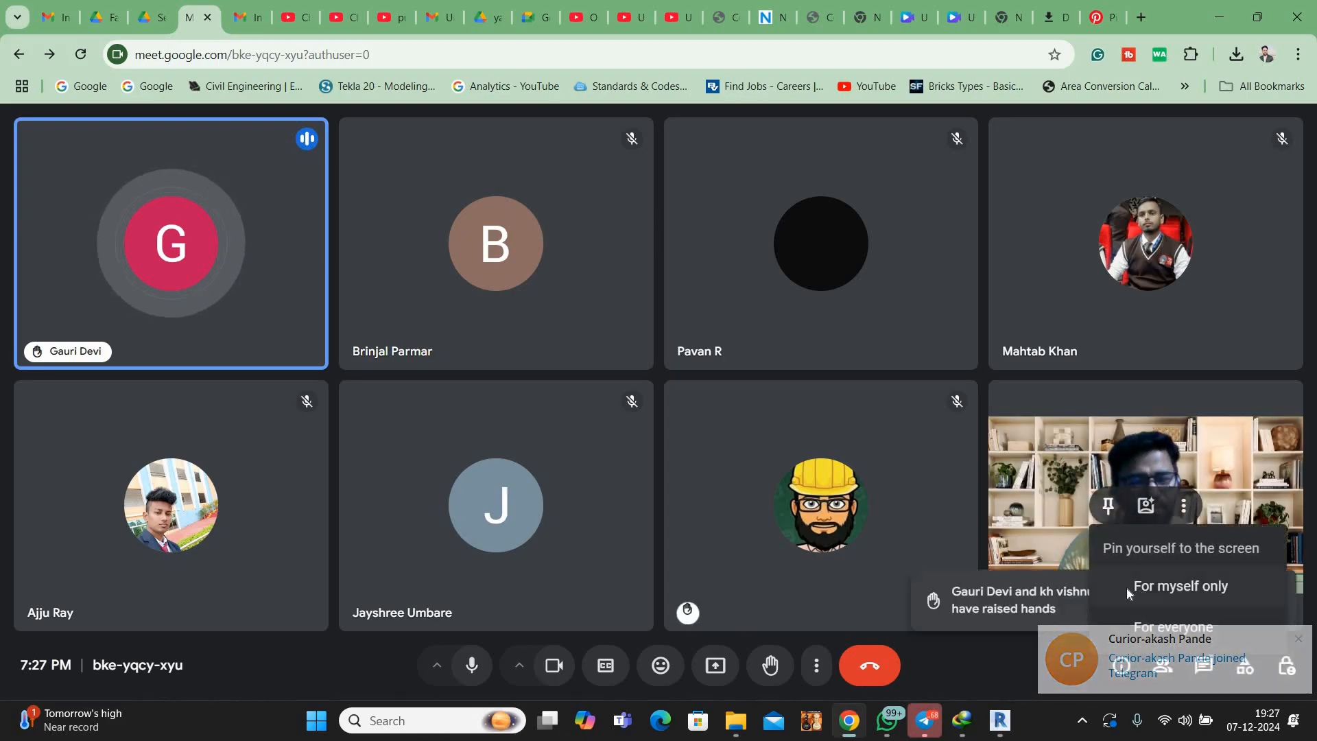
left_click(1136, 587)
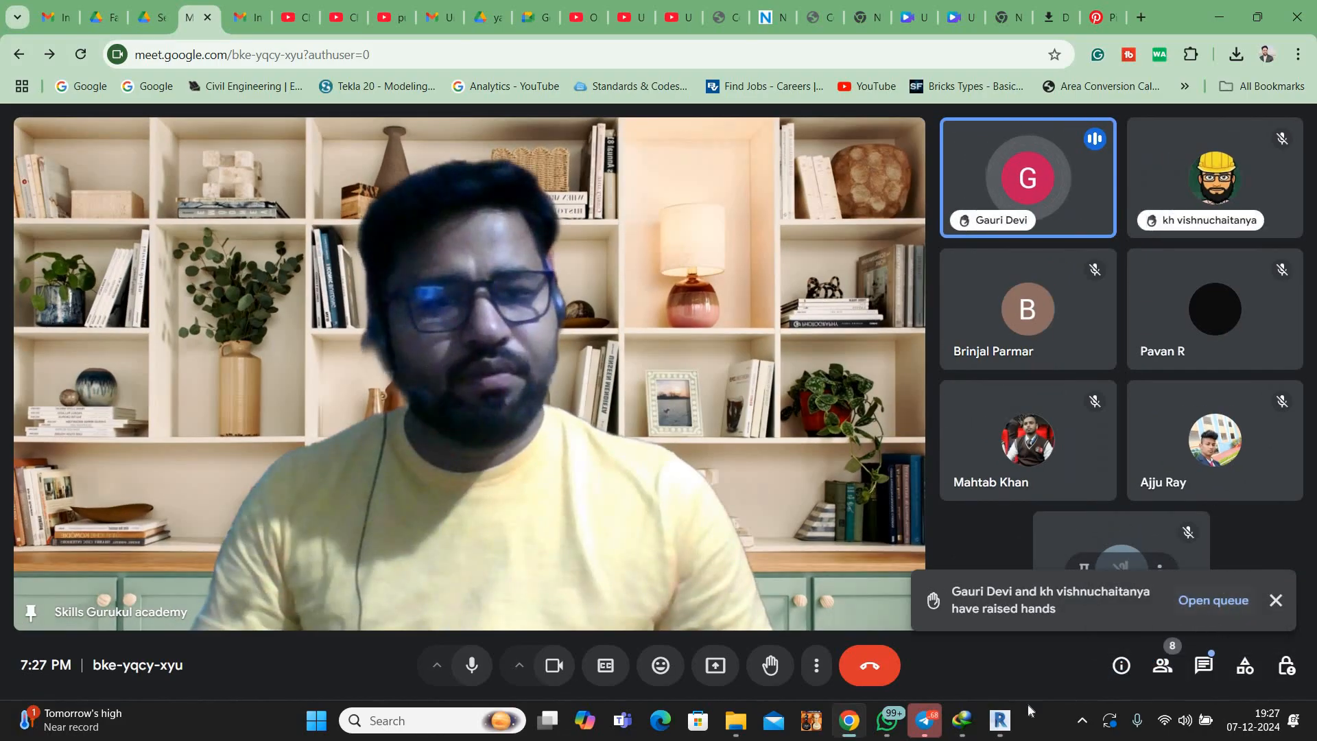
Switch to Telegram and open the chat of the contact who just joined
left_click(924, 719)
scroll(539, 405, "down", 4)
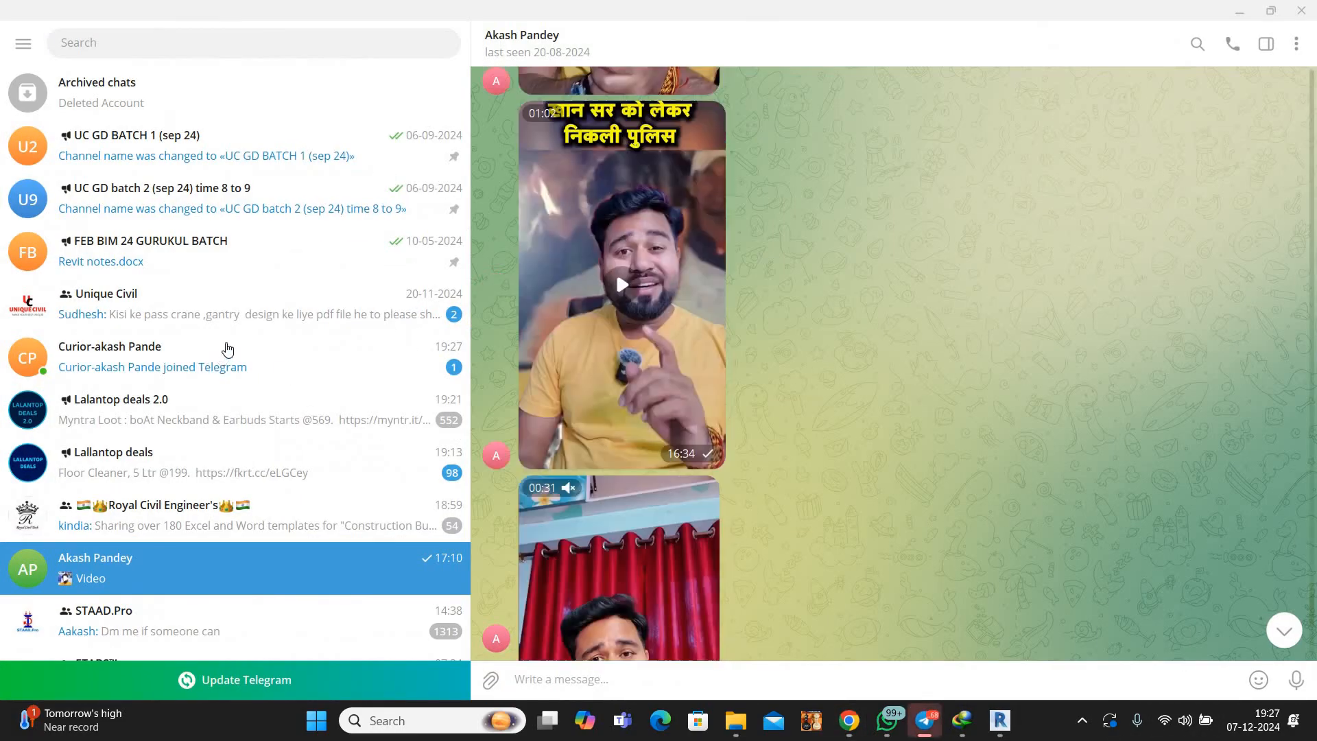
left_click(209, 357)
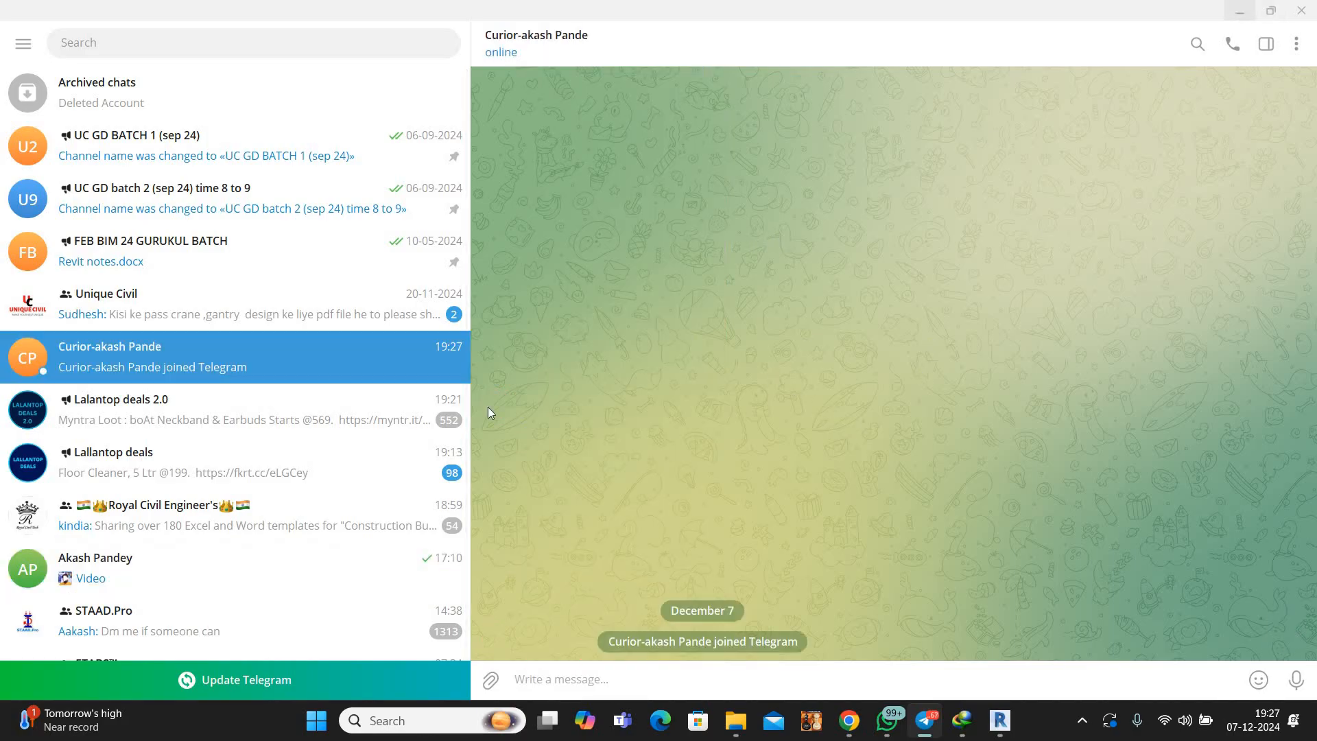
Return to the Google Meet call and dismiss the raised-hands notification
key("alt+Tab")
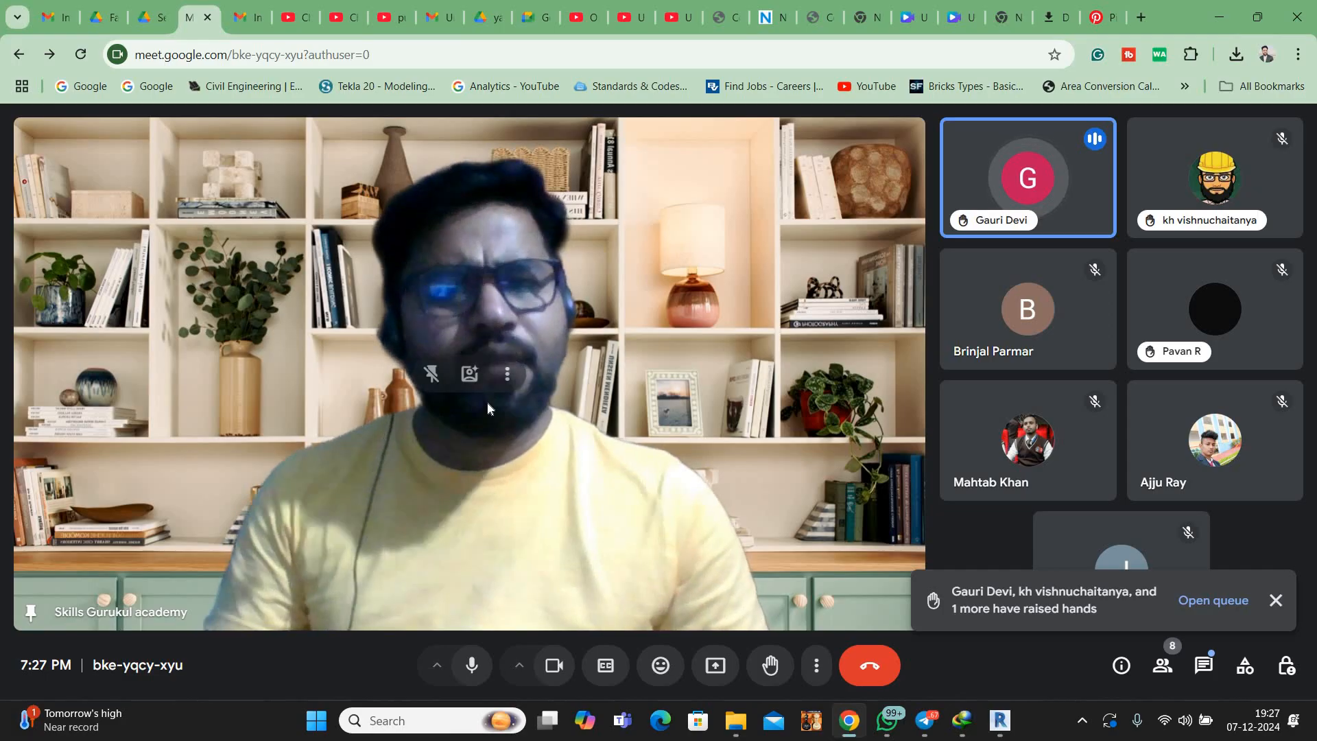
left_click(1276, 601)
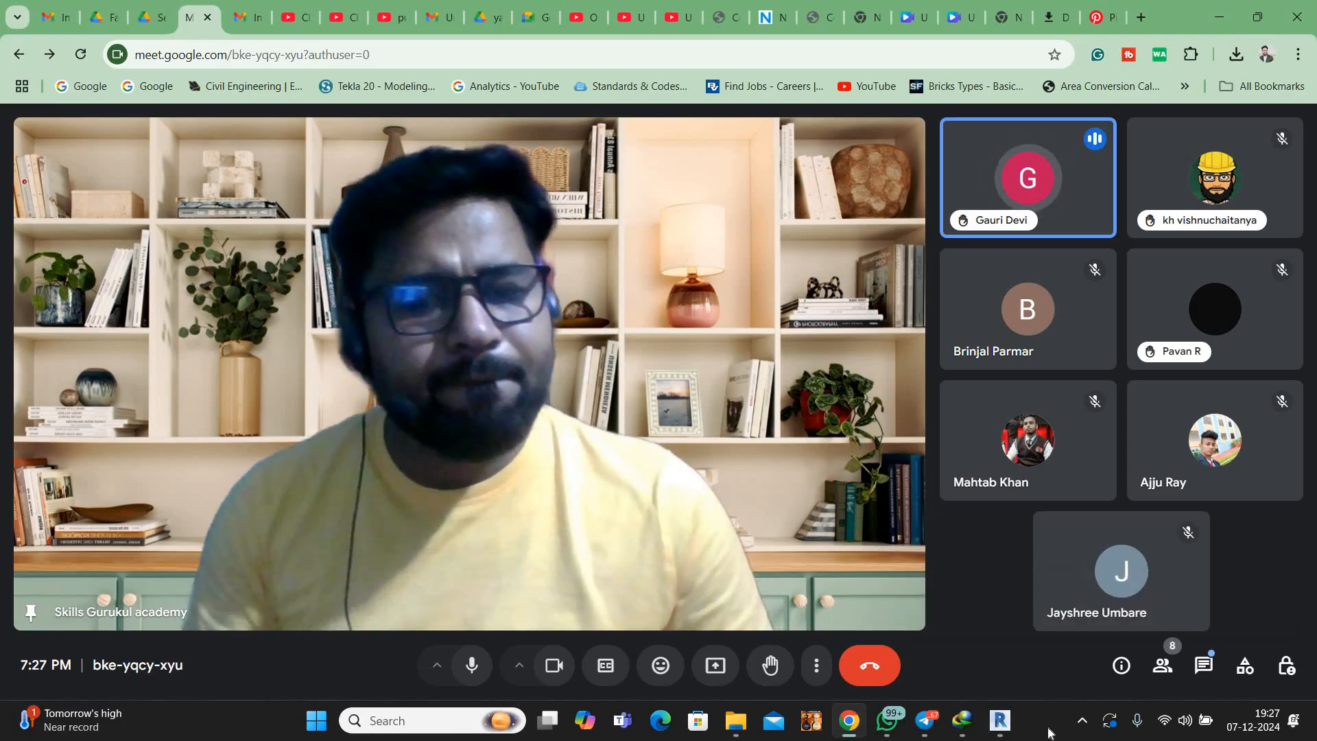
left_click(1048, 733)
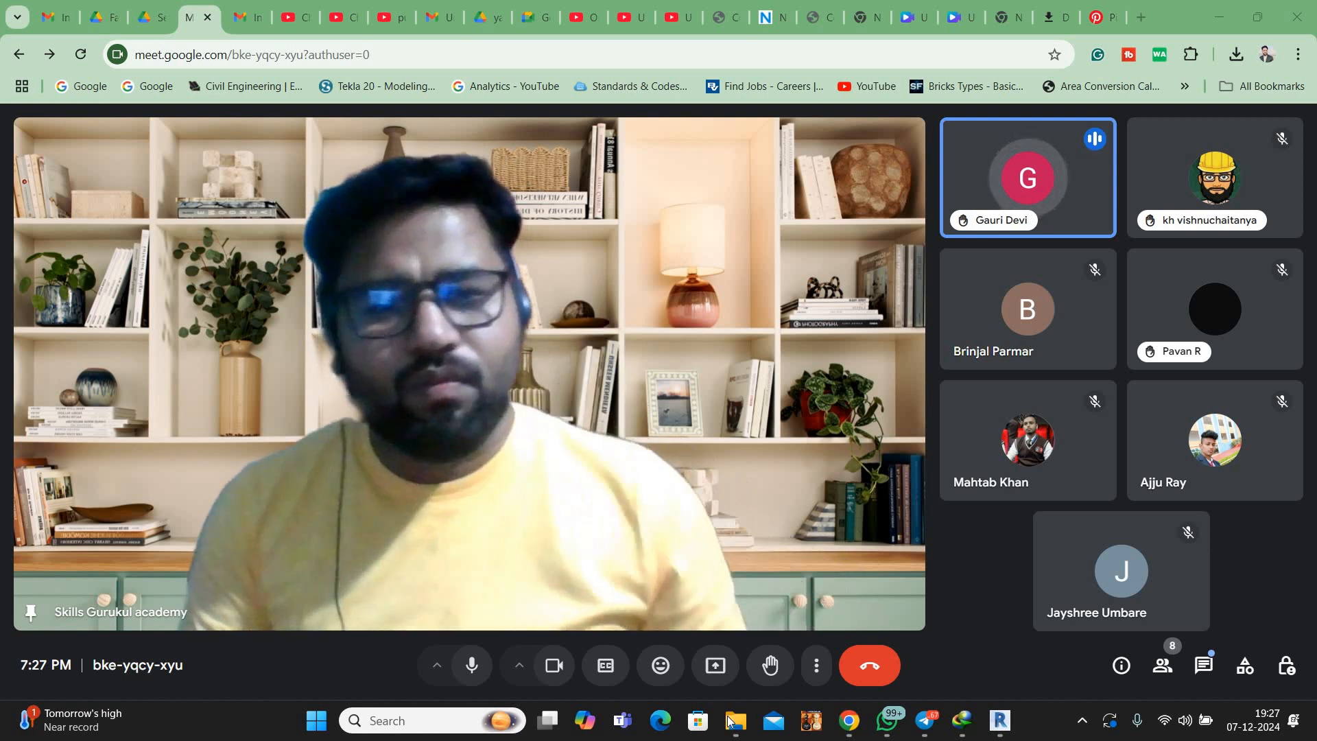
Switch to File Explorer, open Local Disk (D:) and search it for "staadmp"
left_click(733, 721)
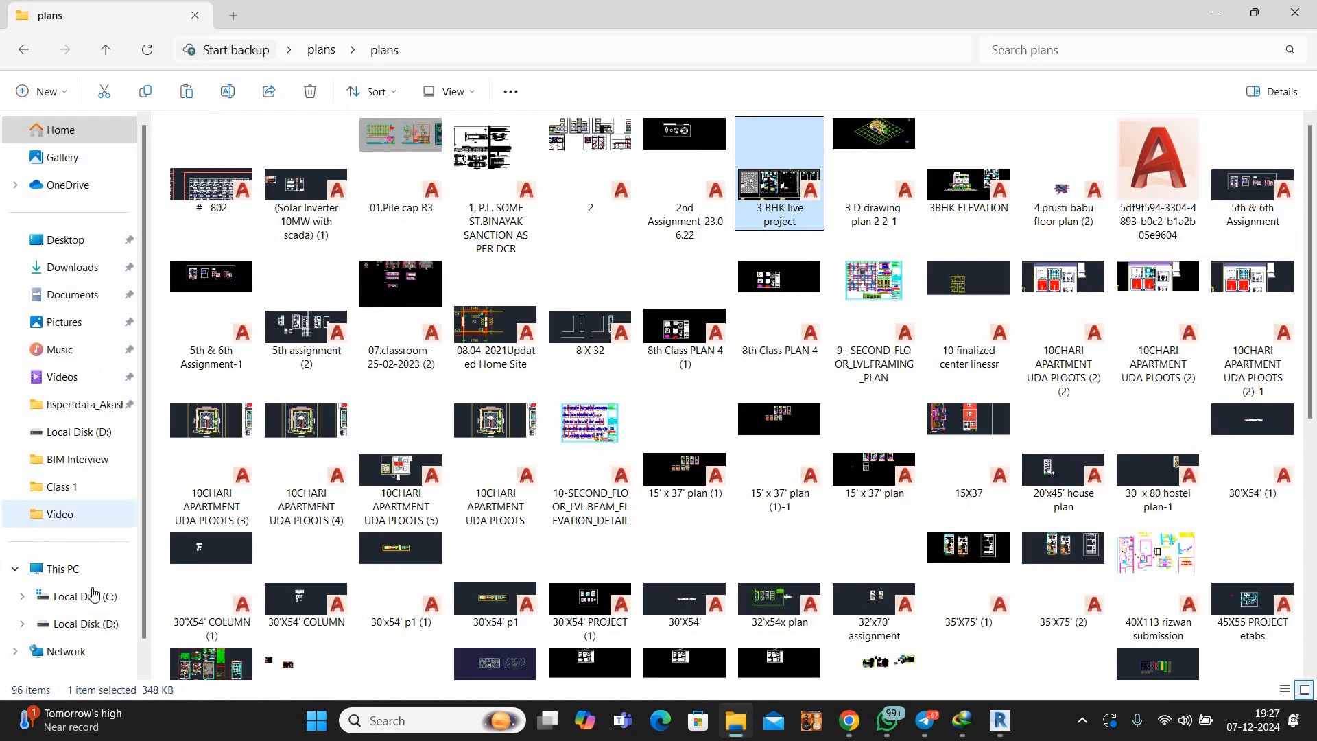
scroll(94, 594, "down", 1)
left_click(94, 595)
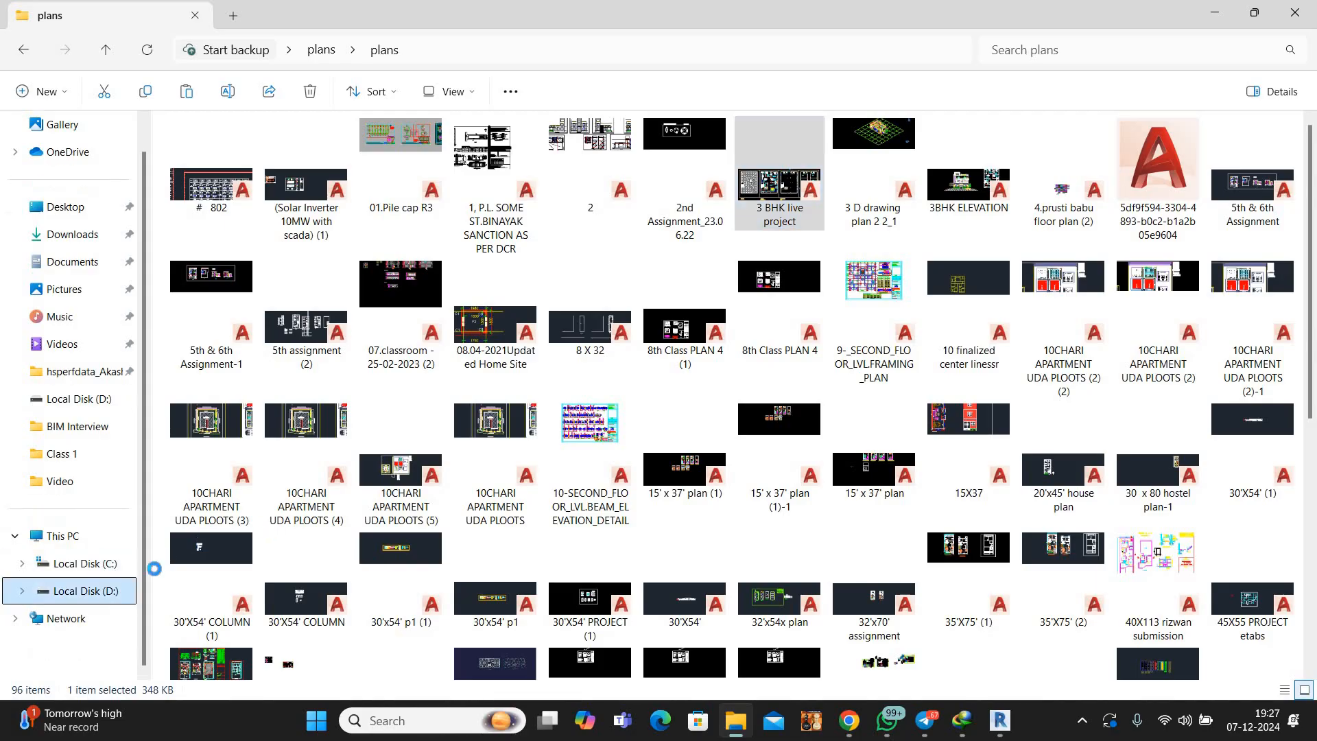
left_click(100, 573)
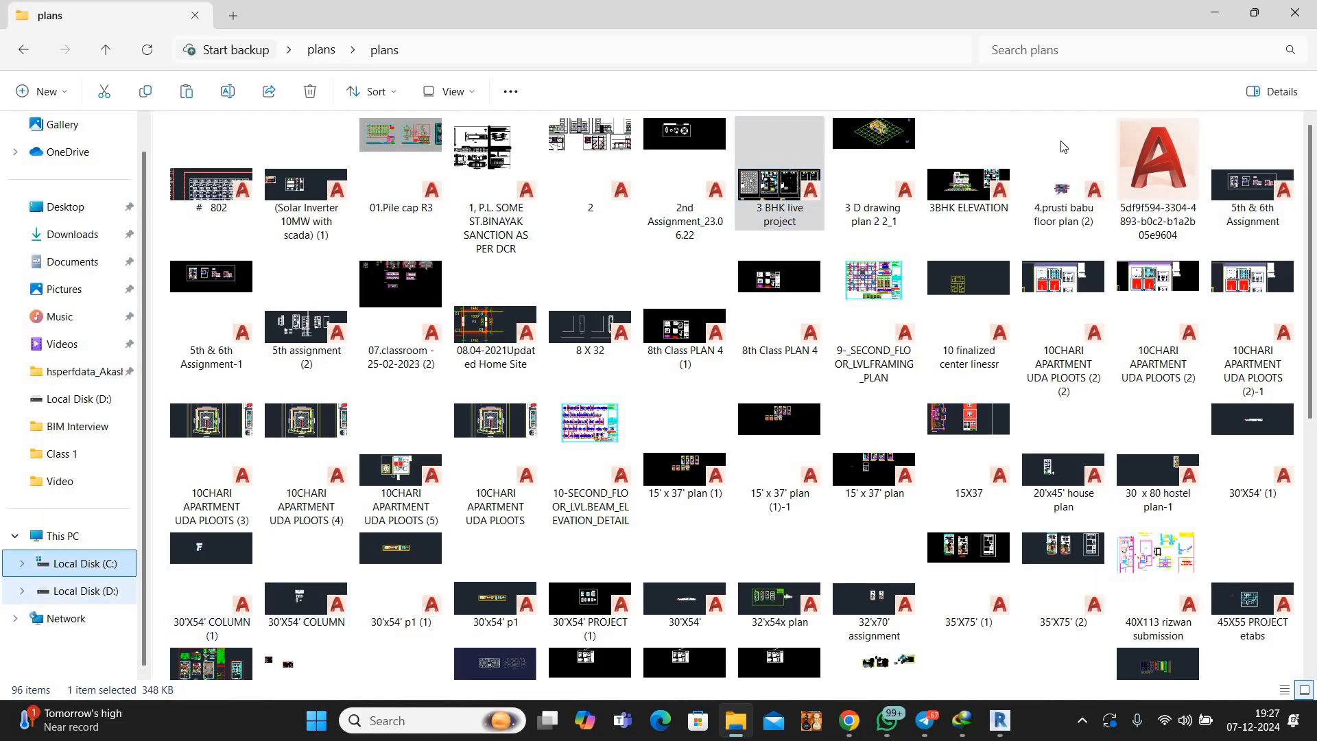
left_click(1087, 52)
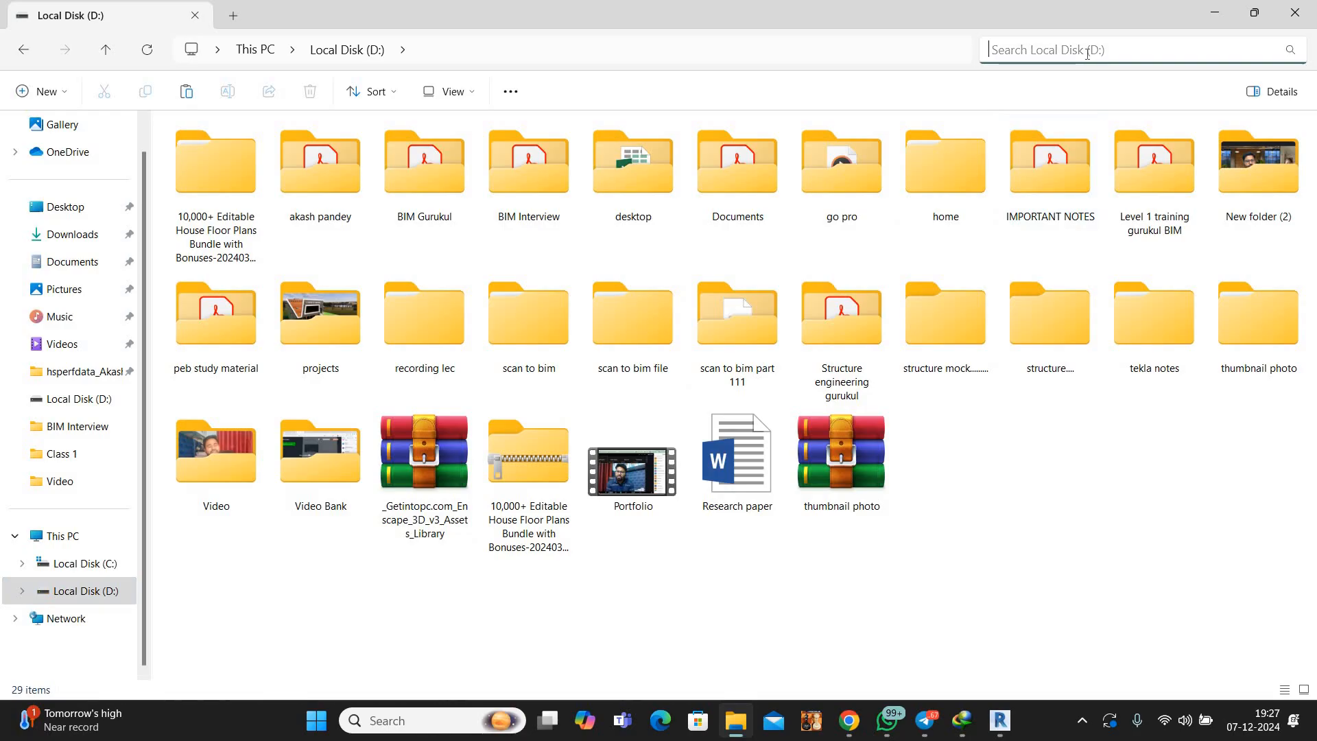
type("staadmp")
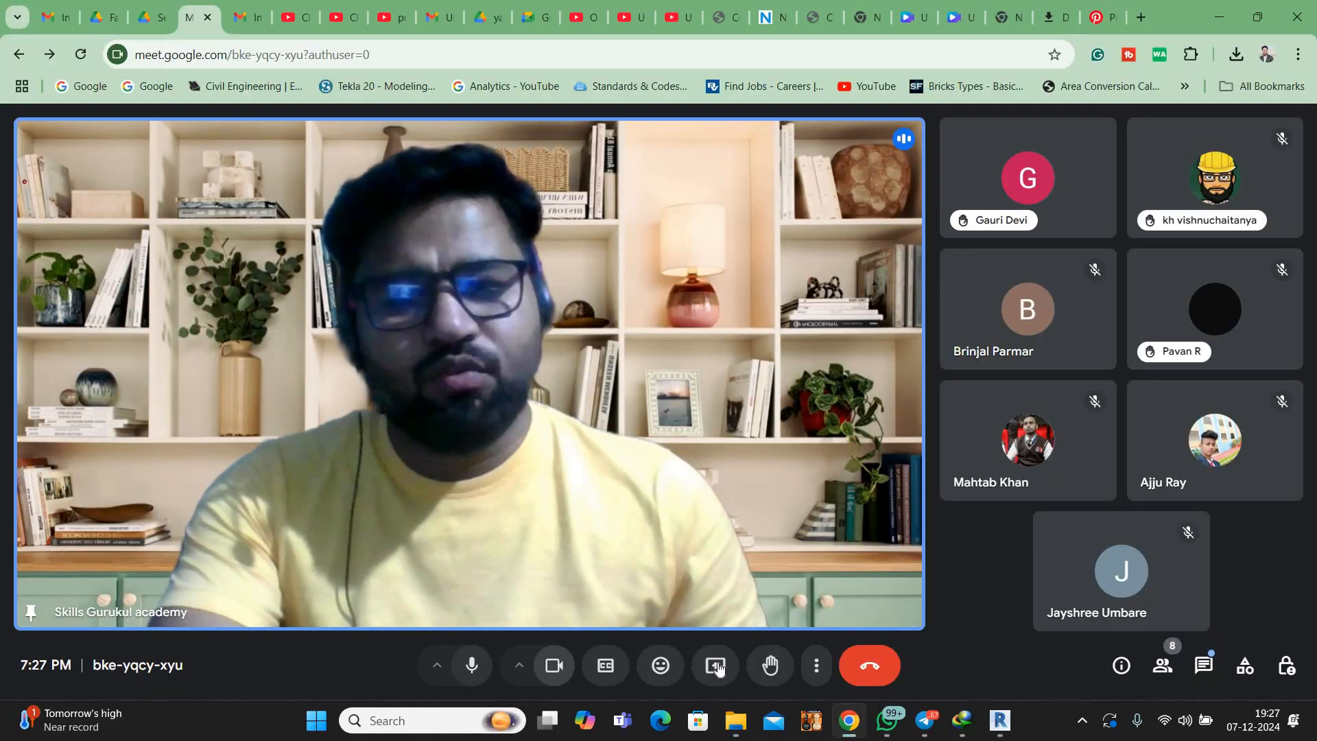
Turn off the camera and share the entire screen with the meeting participants
key("ctrl+e")
left_click(716, 666)
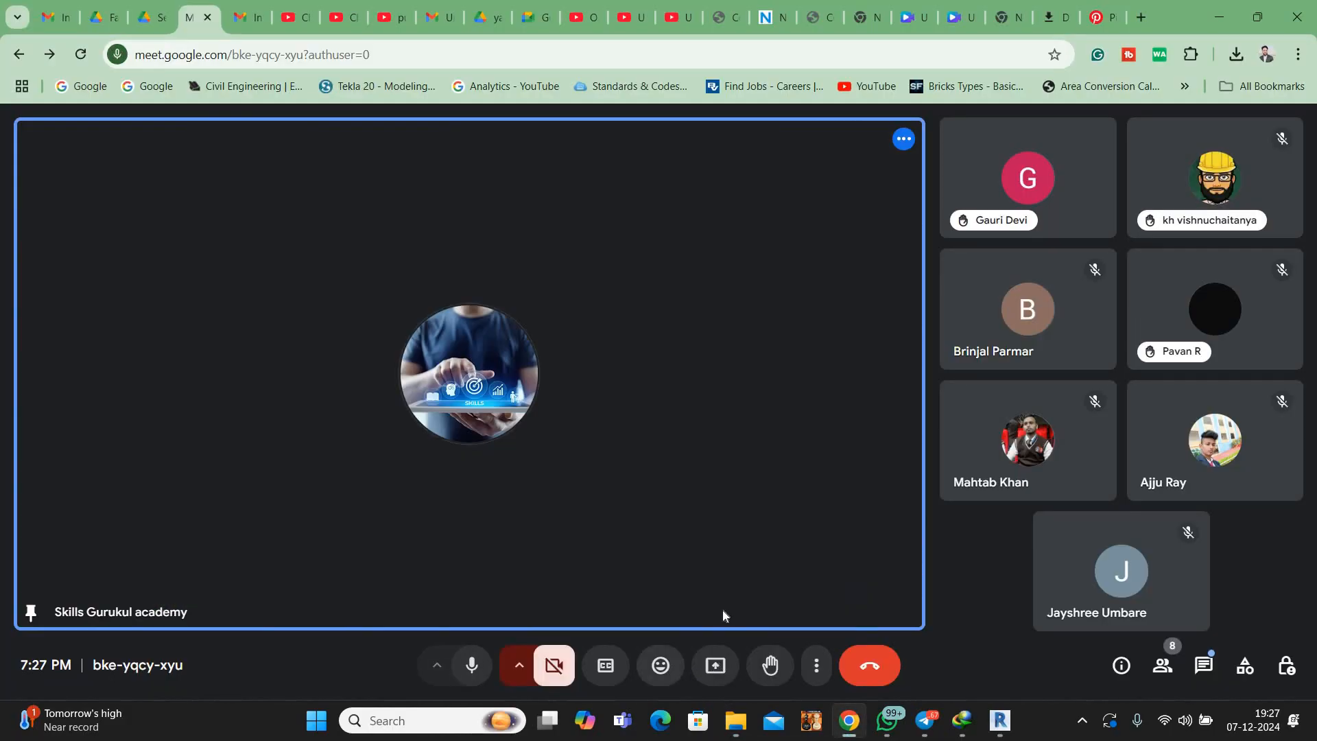
left_click(816, 155)
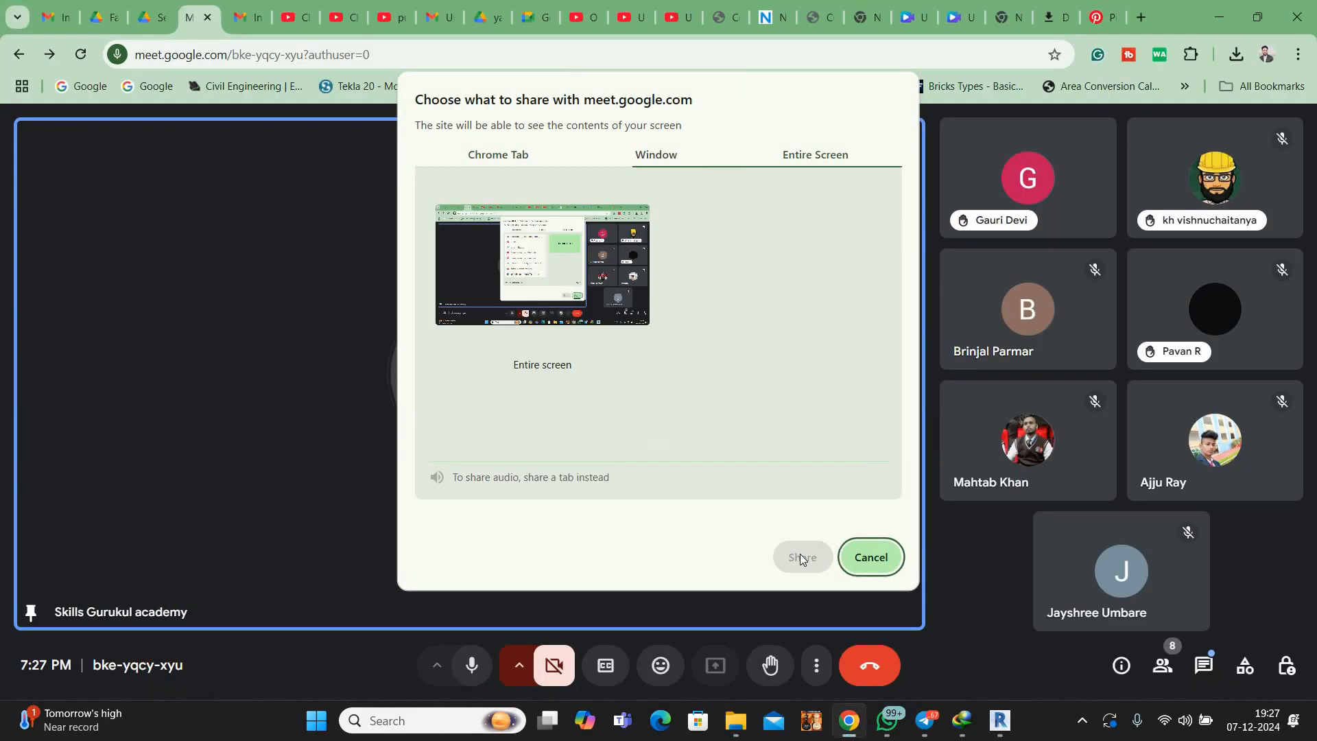
left_click(542, 274)
left_click(802, 557)
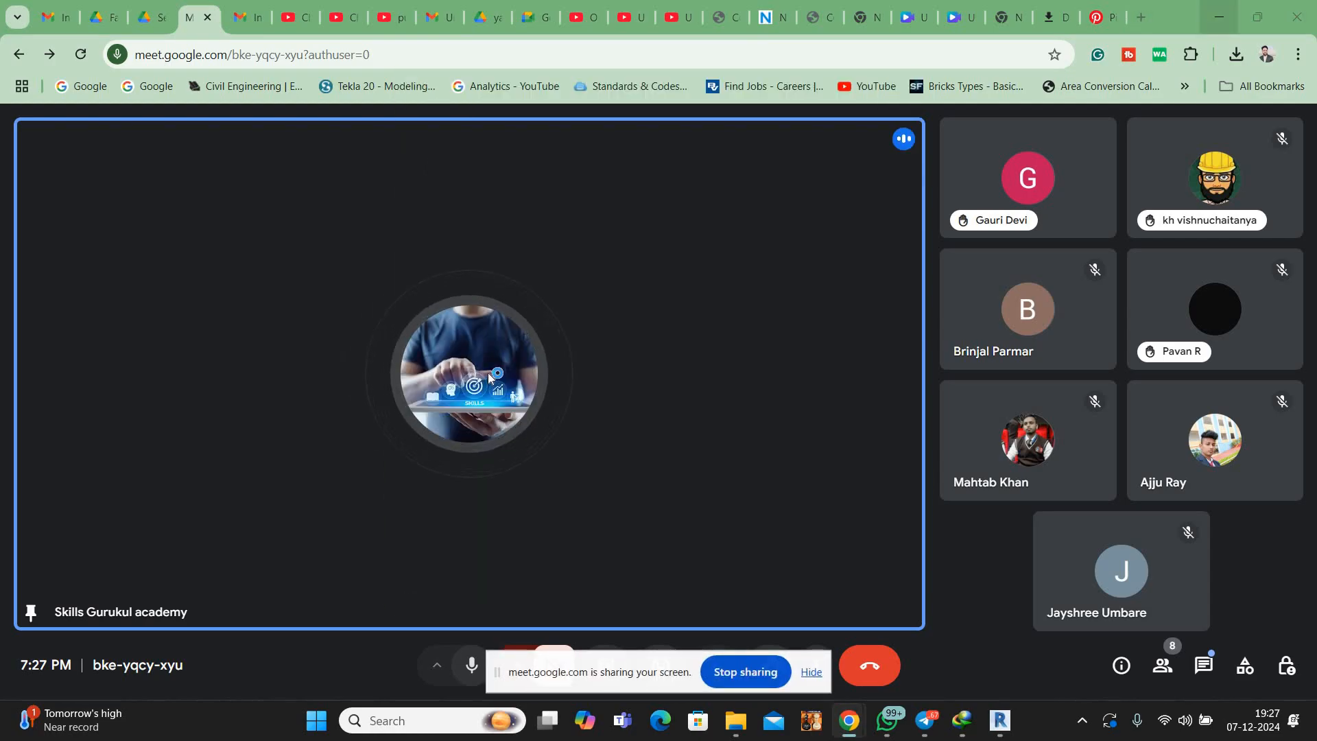
Switch to File Explorer and search Local Disk (D:) for "staad no"
key("alt+Tab")
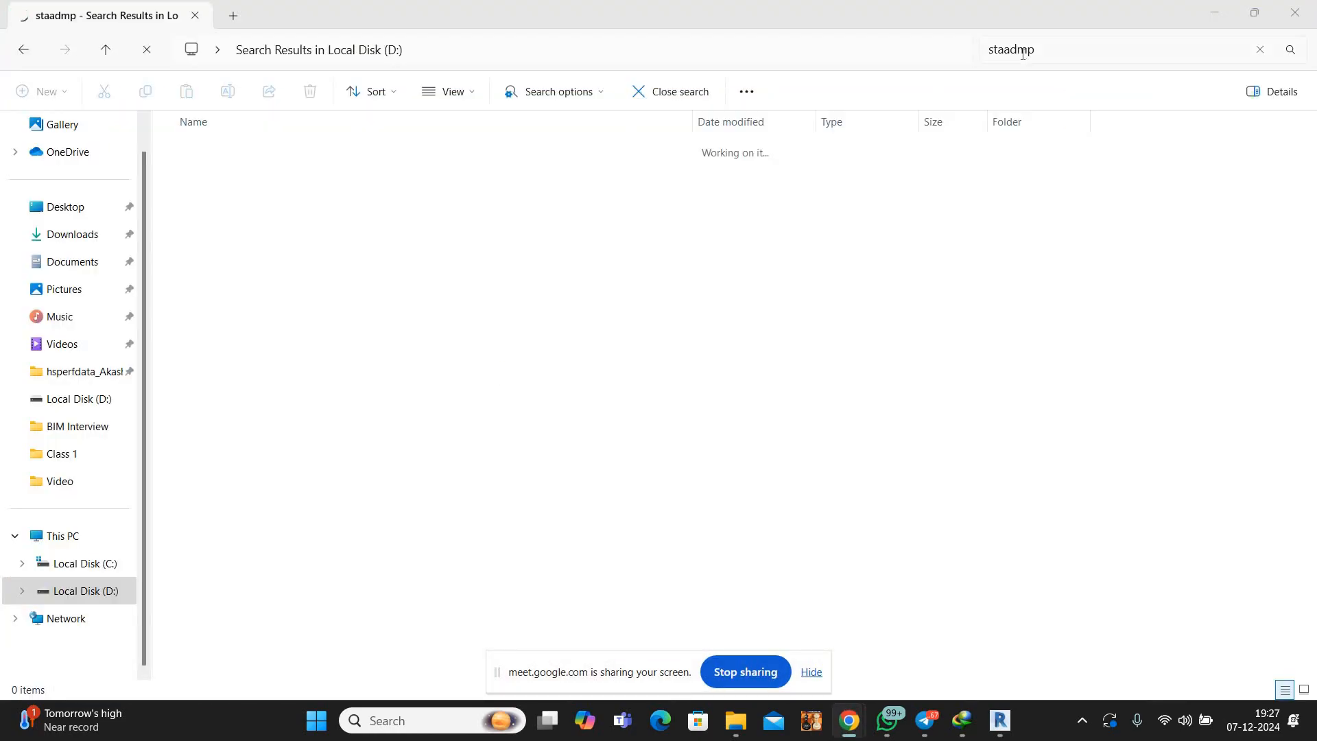
left_click(1023, 50)
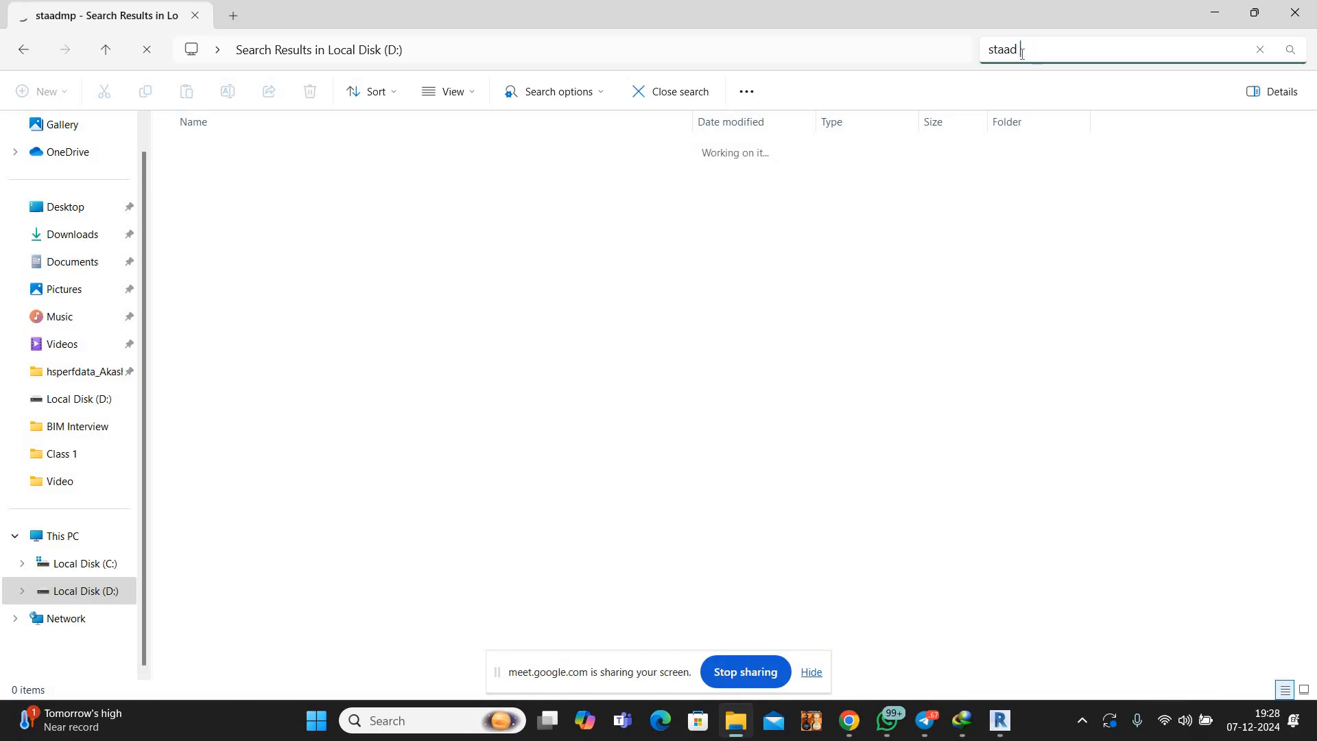
type("n")
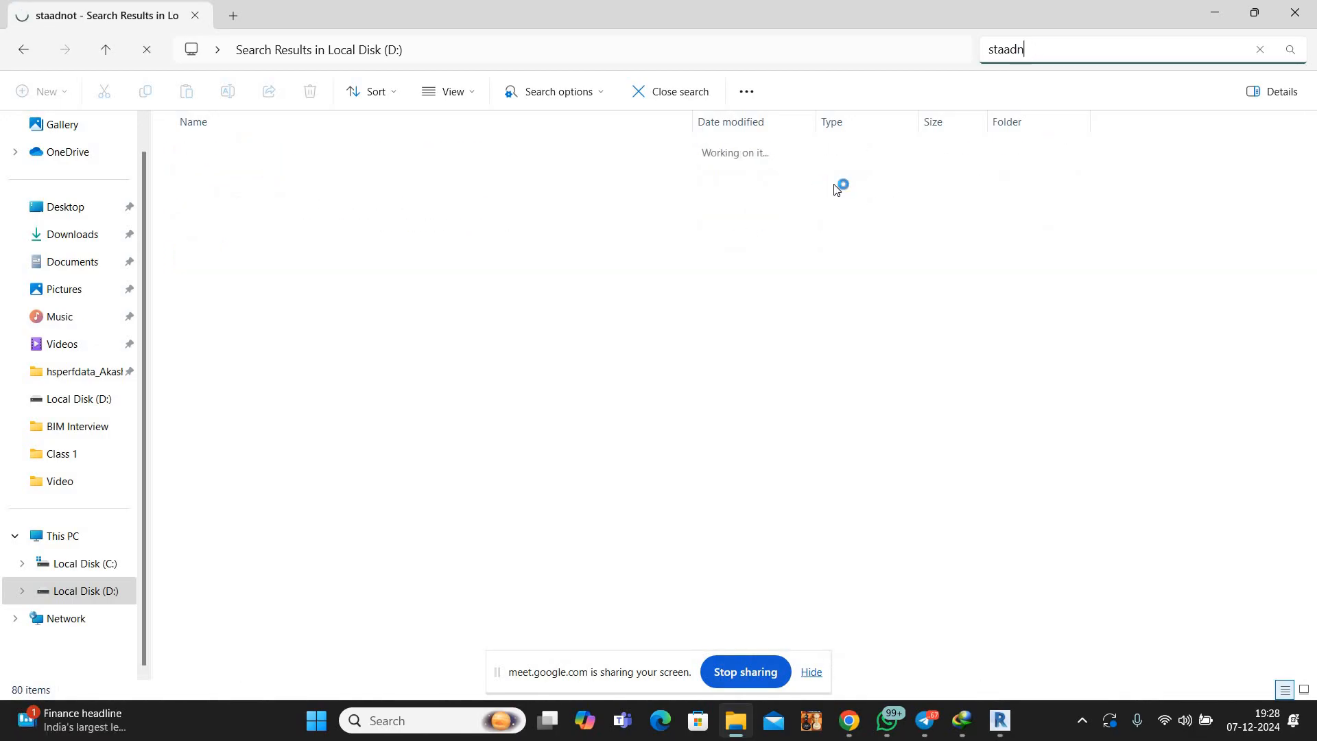
type("ot no")
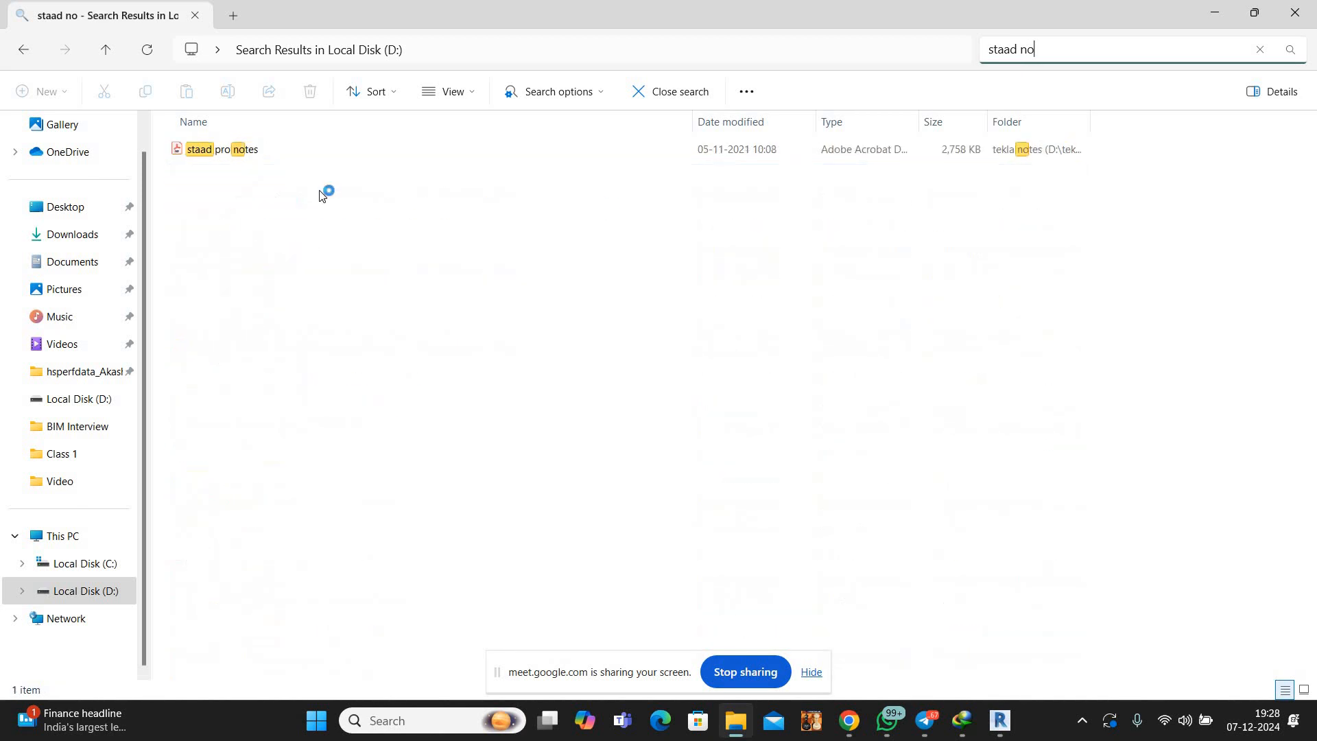
Open the 06-08-2024 staad pro notes PDF from the search results for a brief look and close it
left_click(294, 150)
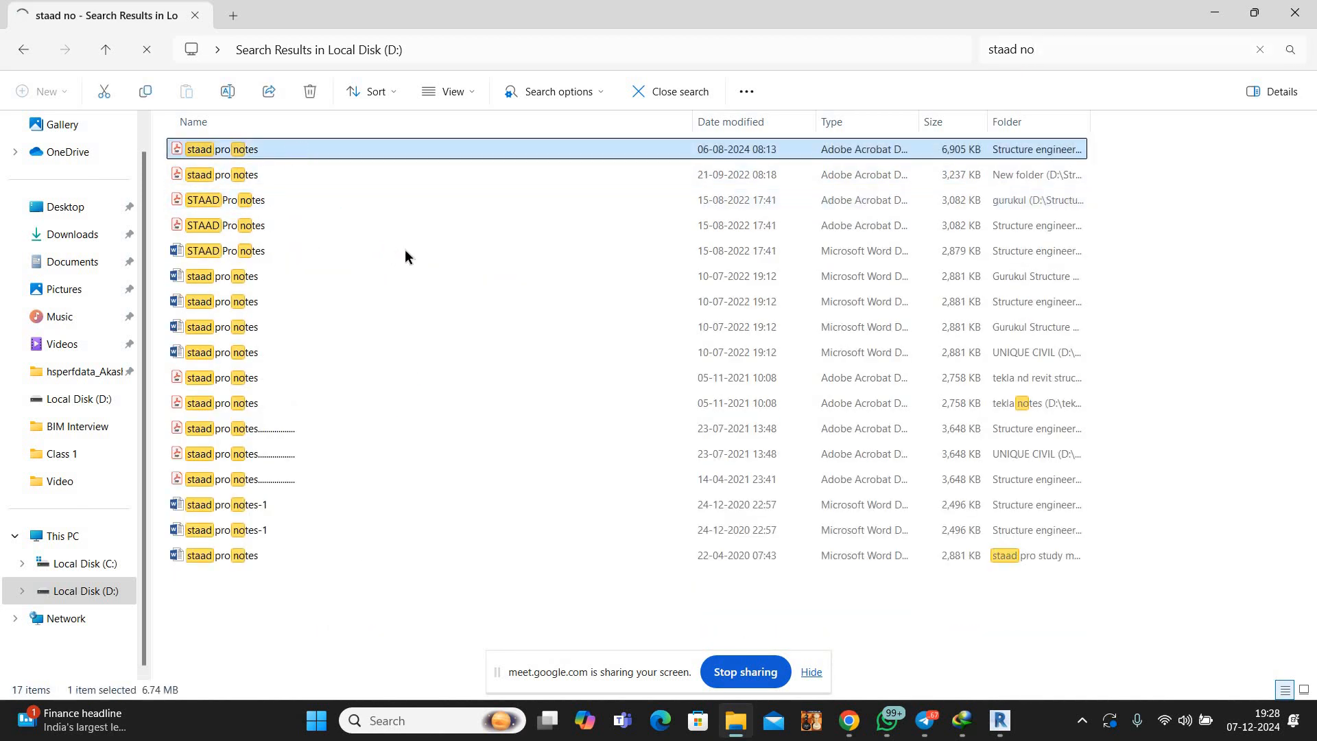
key("Return")
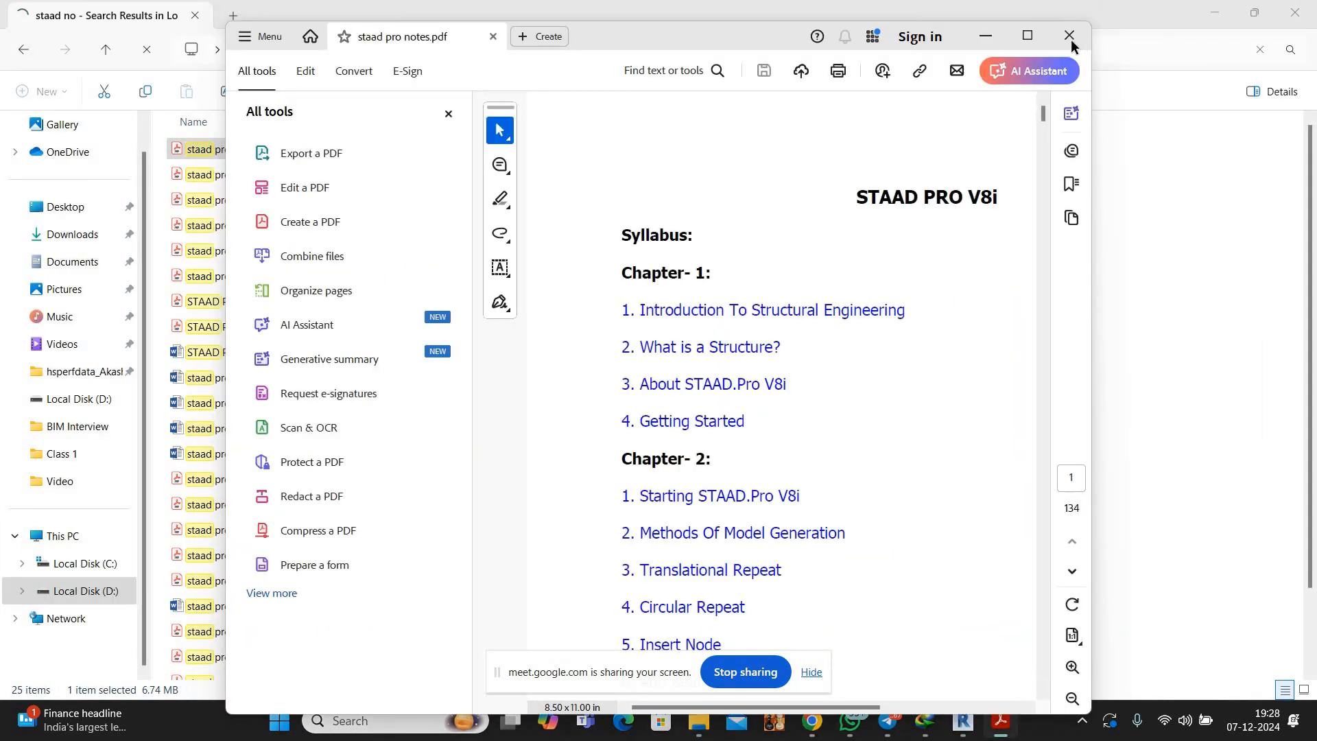
key("alt+F4")
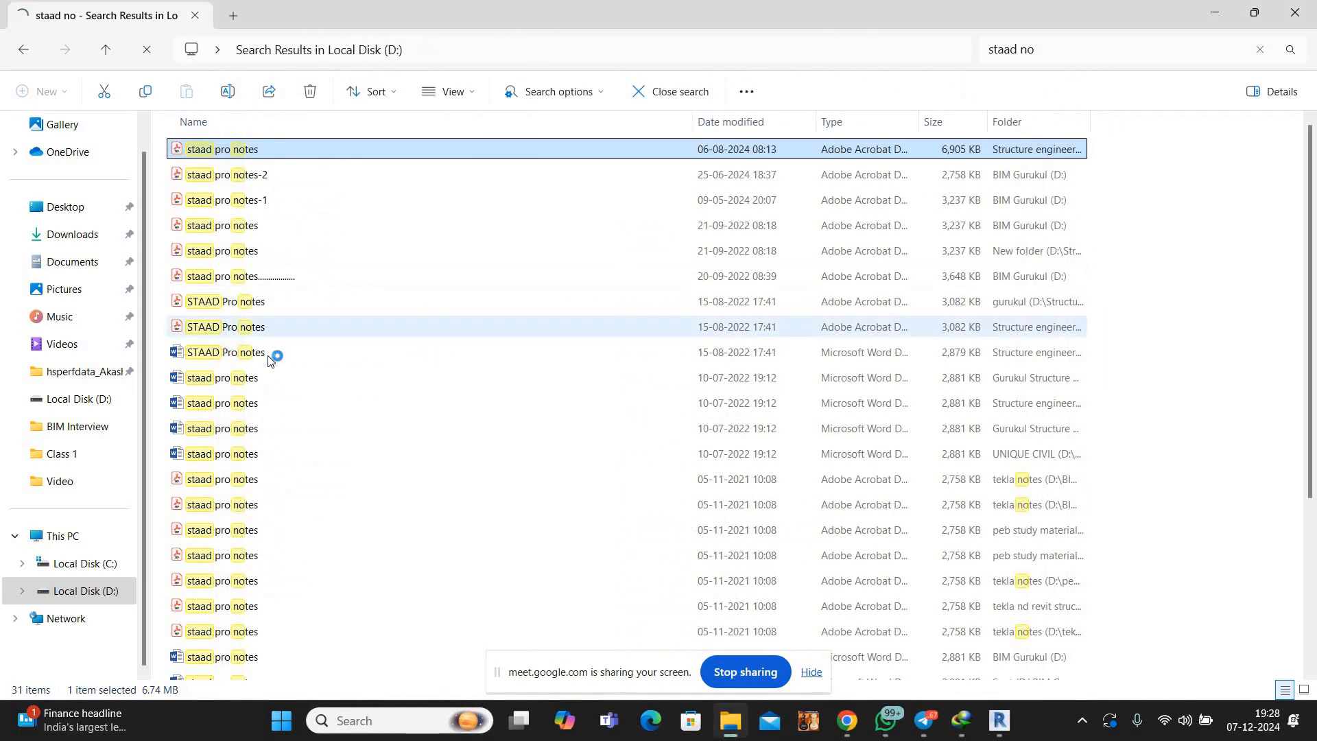
Open the STAAD Pro notes Word document from the results, dismiss the activation wizard and maximize the document window
double_click(263, 354)
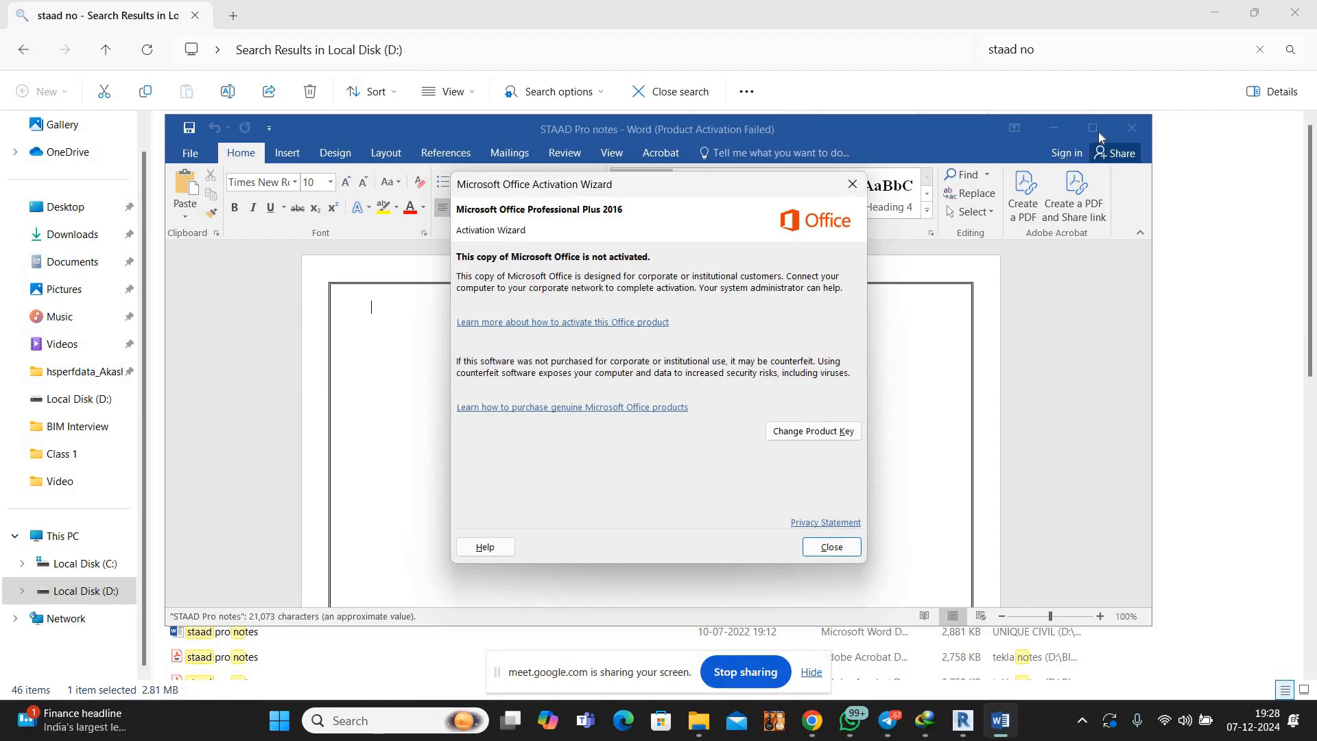
key("Escape")
left_click(1092, 127)
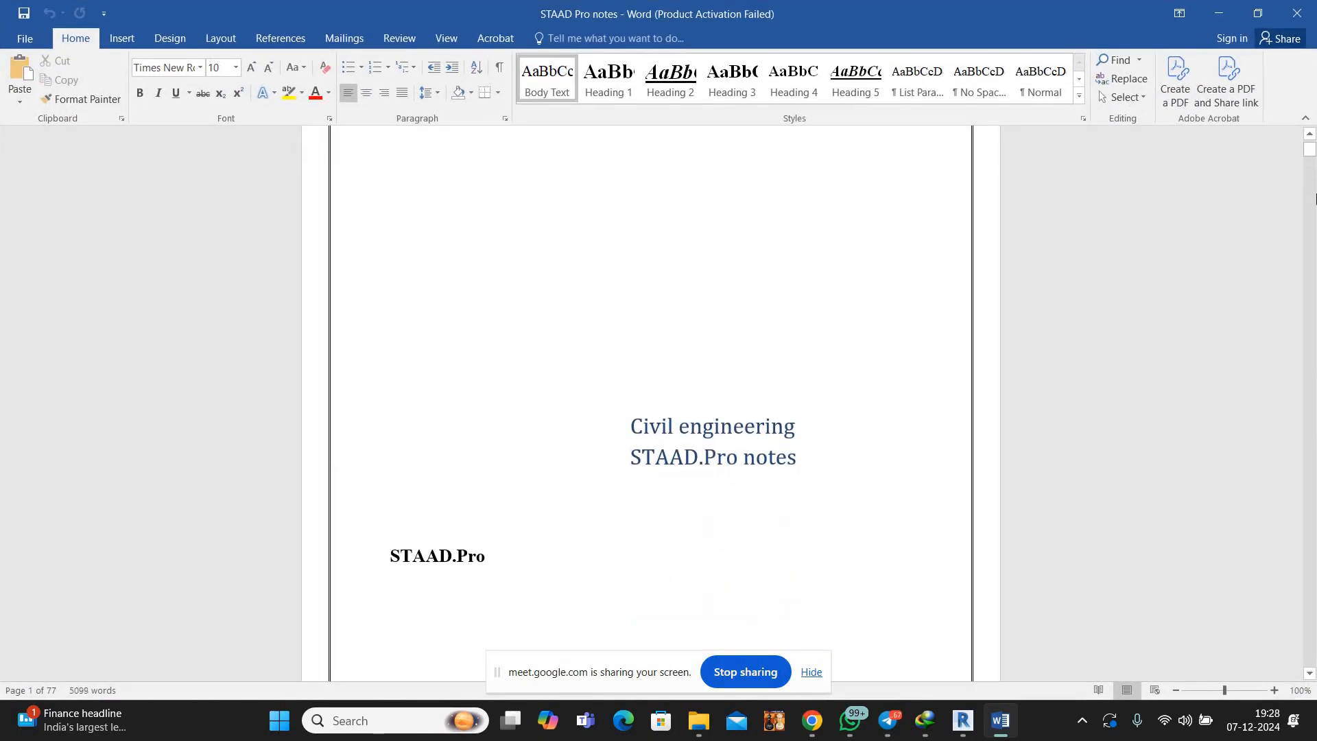
Skim the STAAD Pro notes from the title page through the pile cap section to the combined foundation design heading
left_click_drag(1314, 228, 1315, 364)
left_click_drag(1315, 371, 1315, 425)
scroll(690, 262, "down", 10)
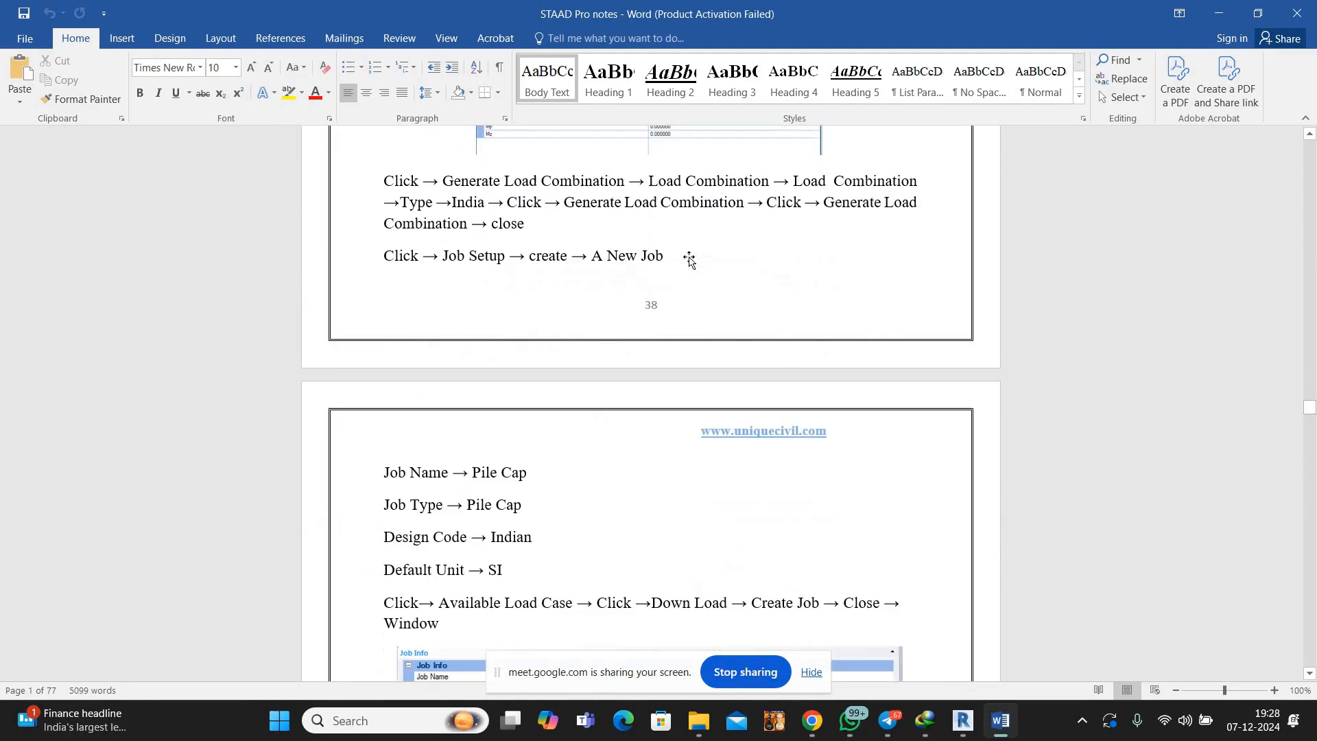
scroll(693, 263, "down", 20)
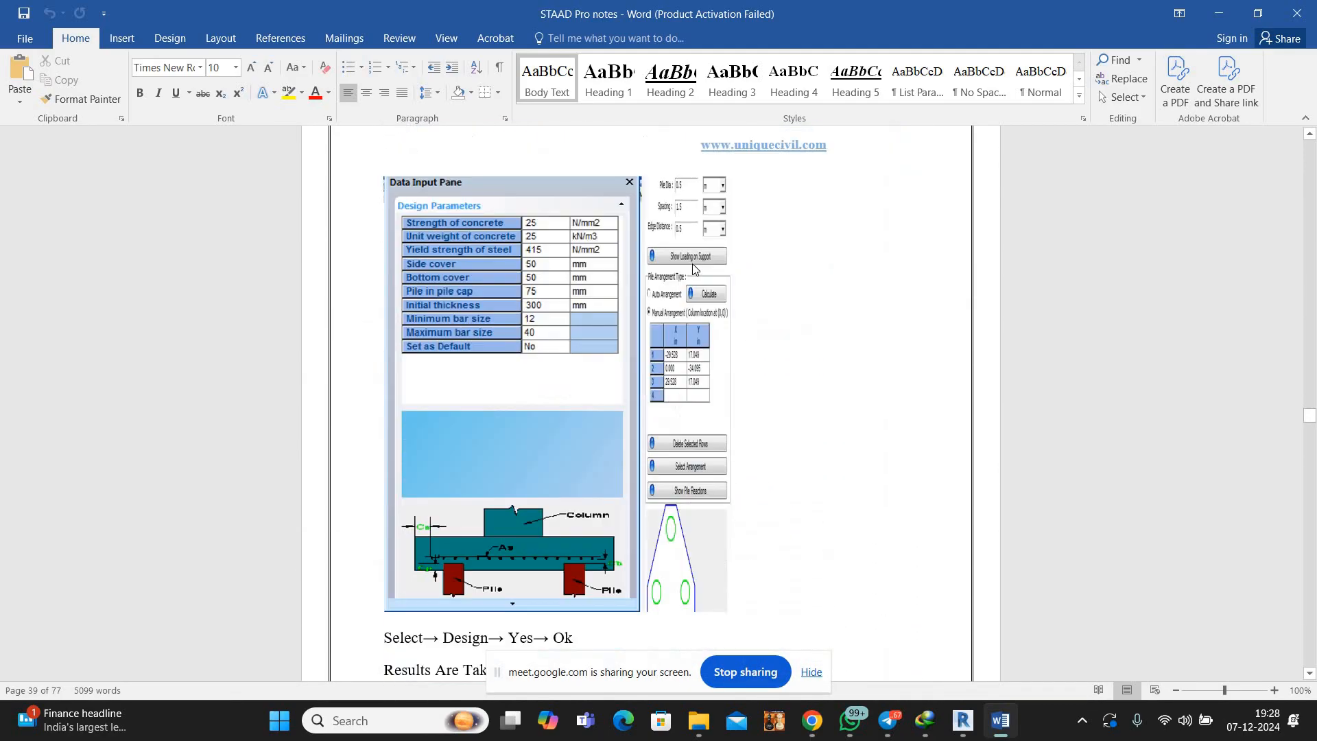
scroll(693, 268, "down", 15)
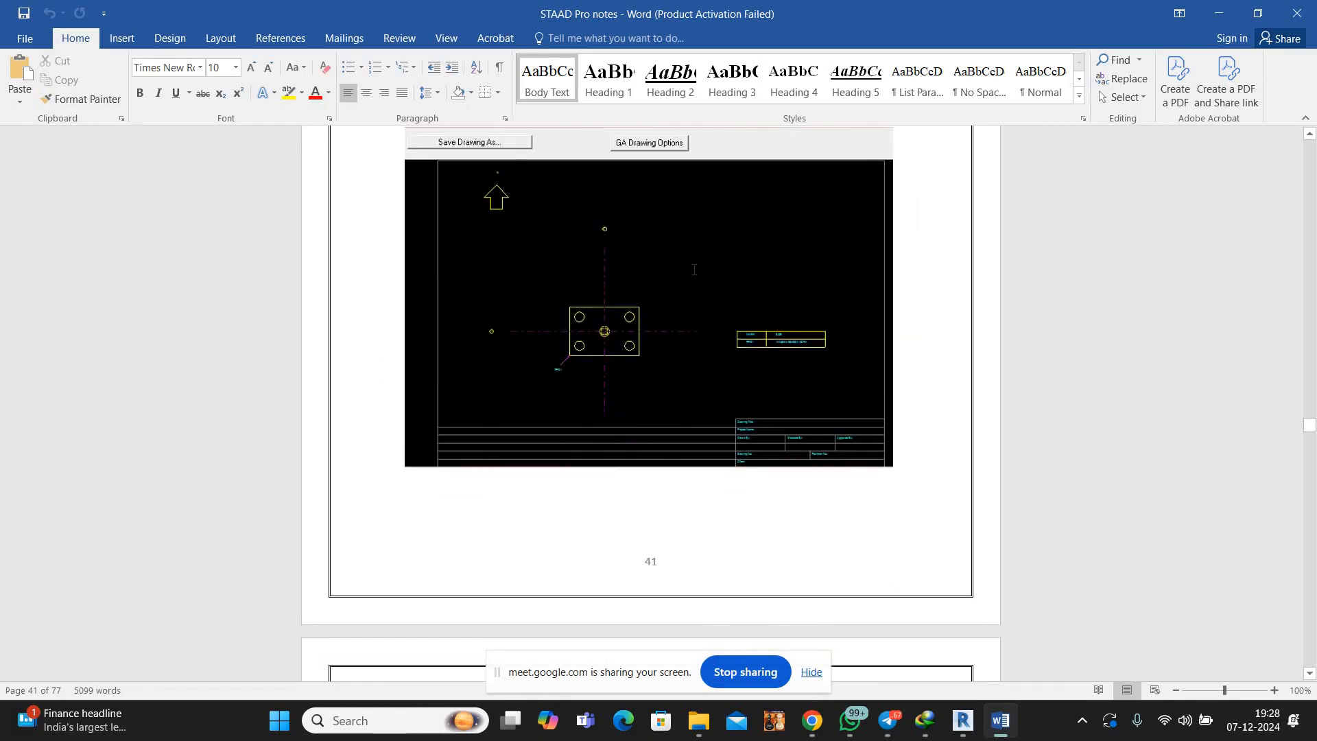
scroll(693, 270, "down", 8)
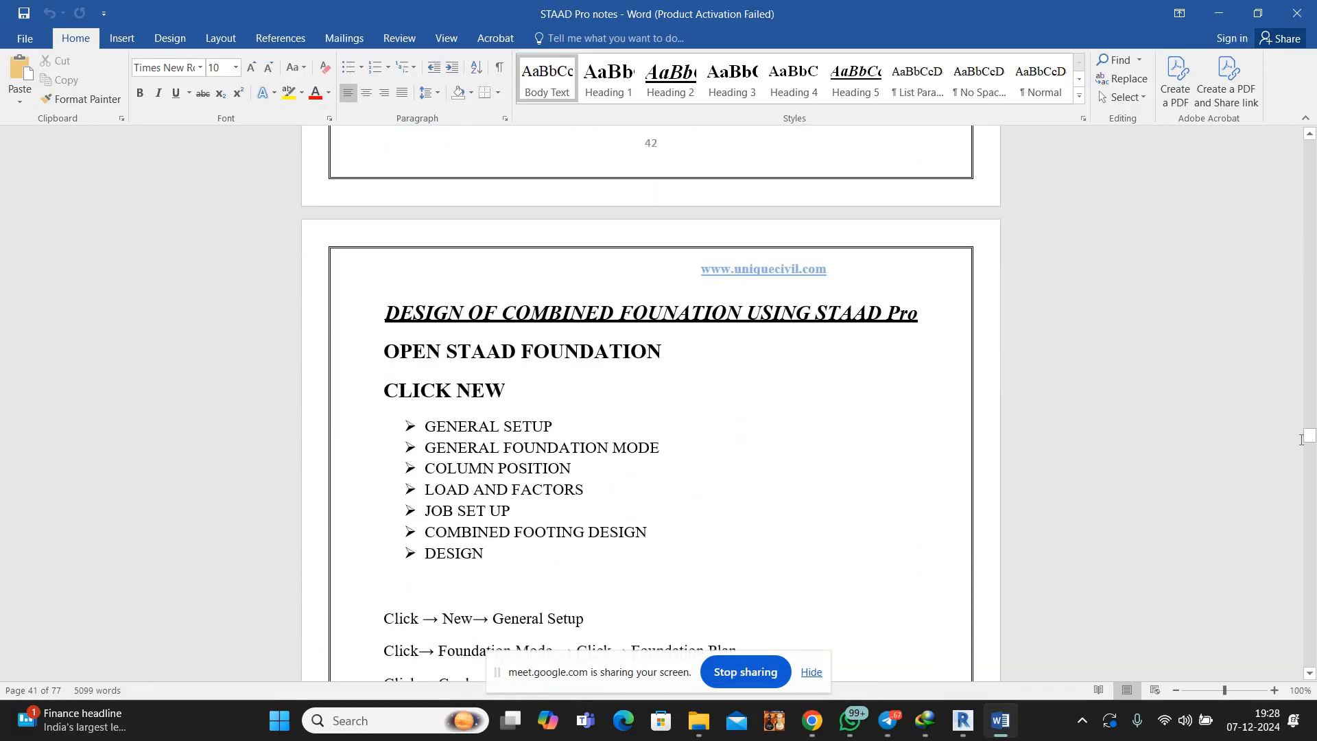
Review the notes backward from the foundation design section on page 31 through plate loads, property and material to the plate node table
left_click_drag(1315, 404, 831, 348)
scroll(829, 348, "down", 9)
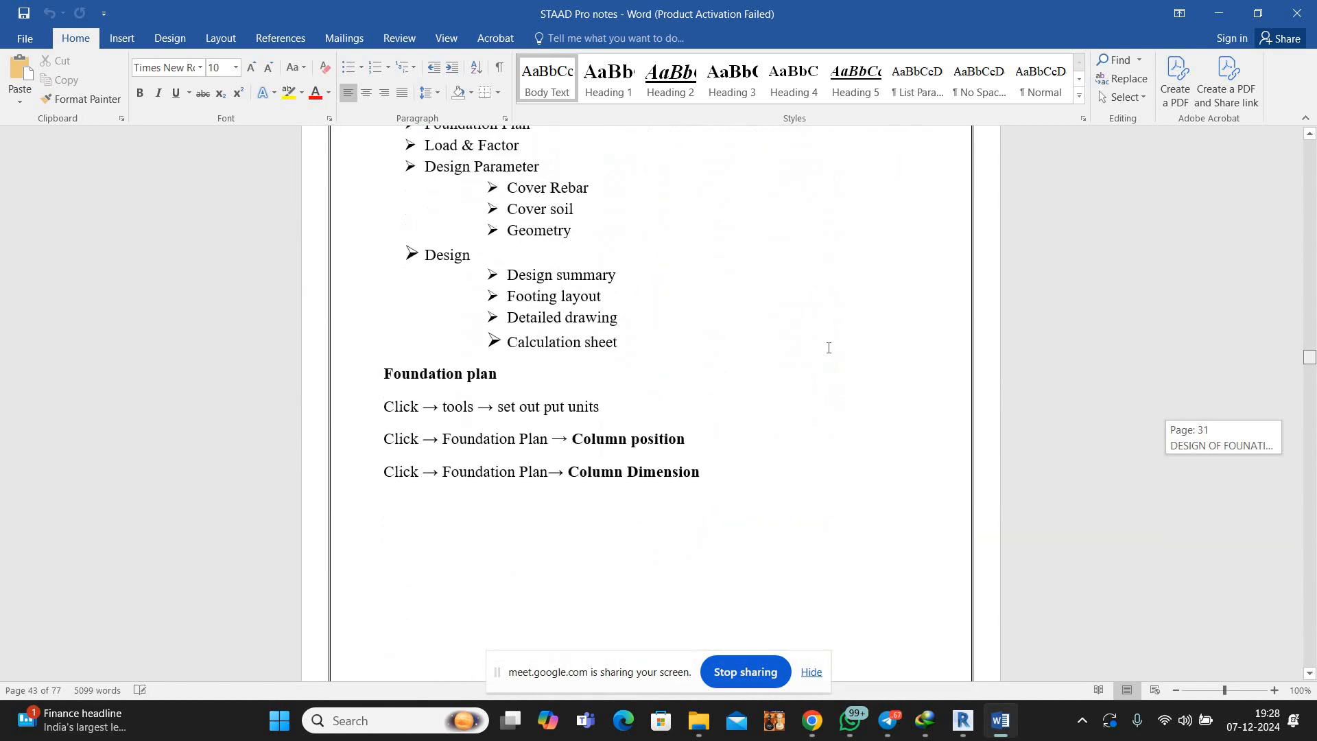
scroll(829, 346, "up", 3)
scroll(828, 343, "up", 15)
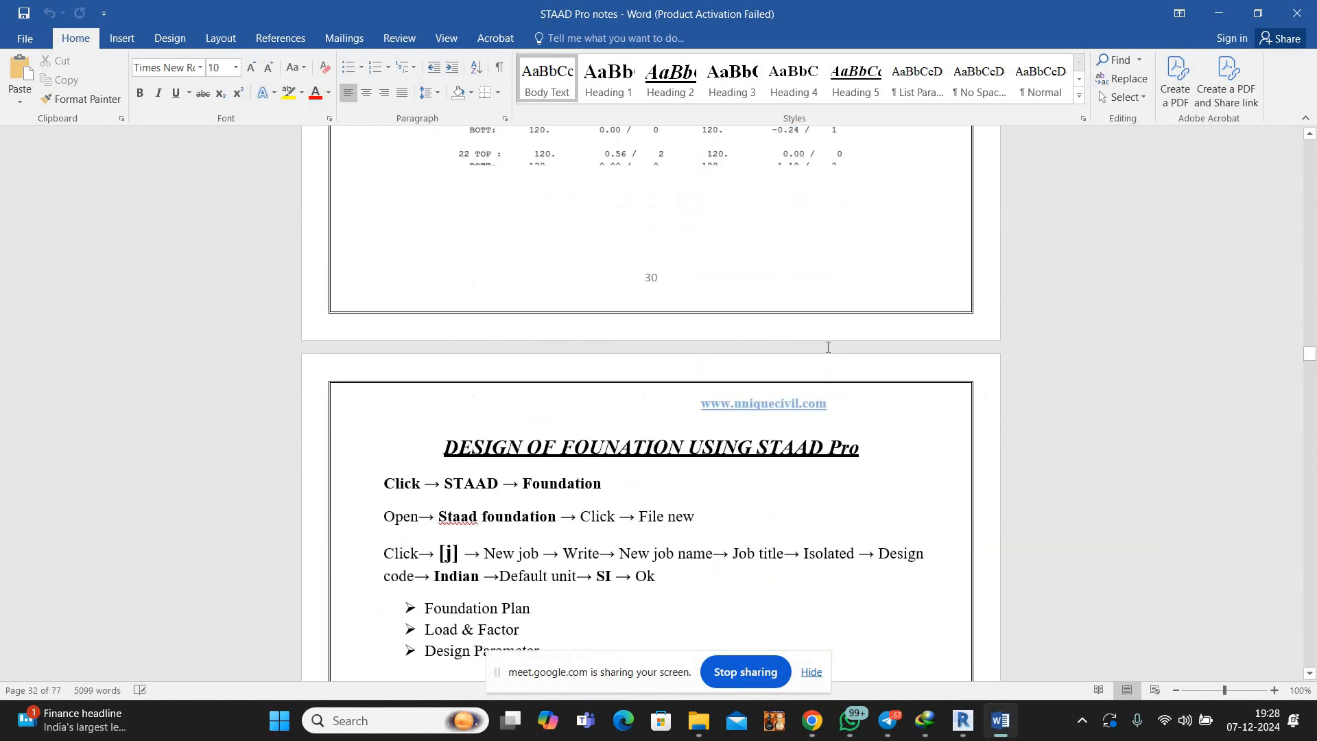
scroll(827, 348, "up", 15)
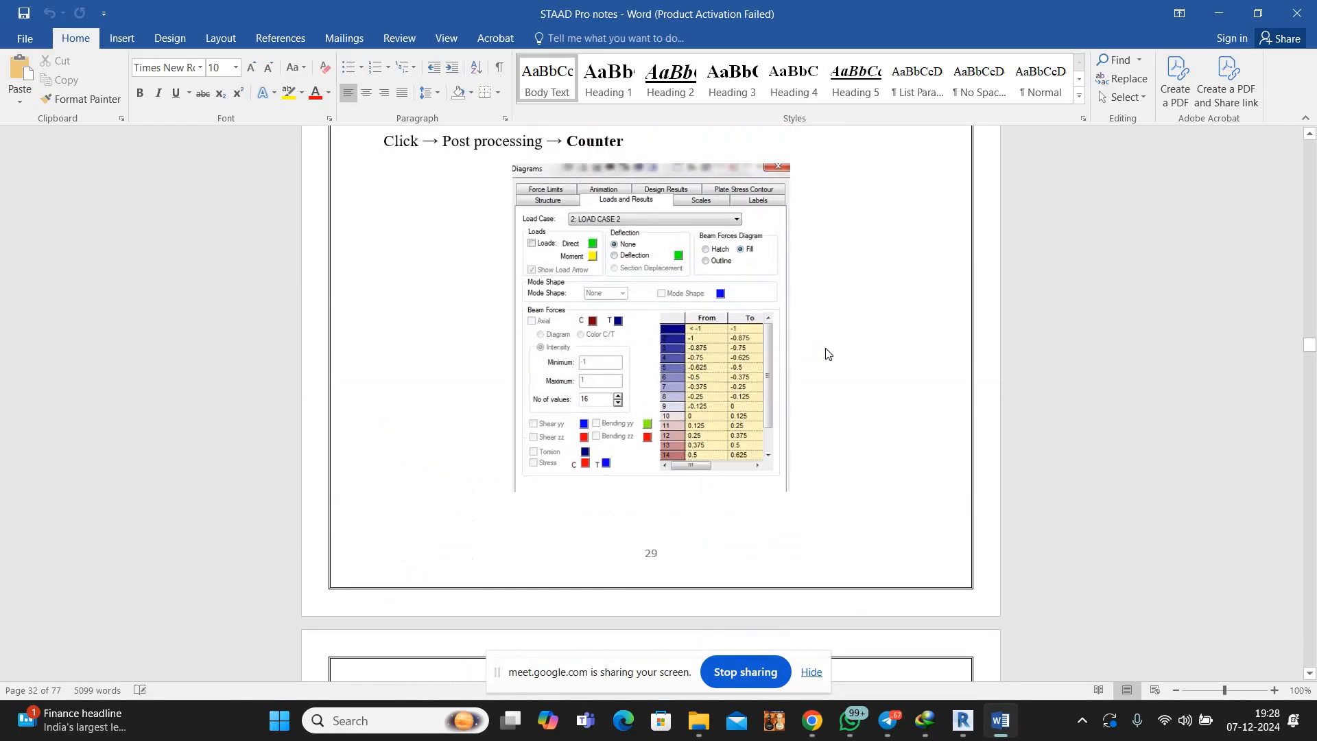
scroll(826, 348, "up", 15)
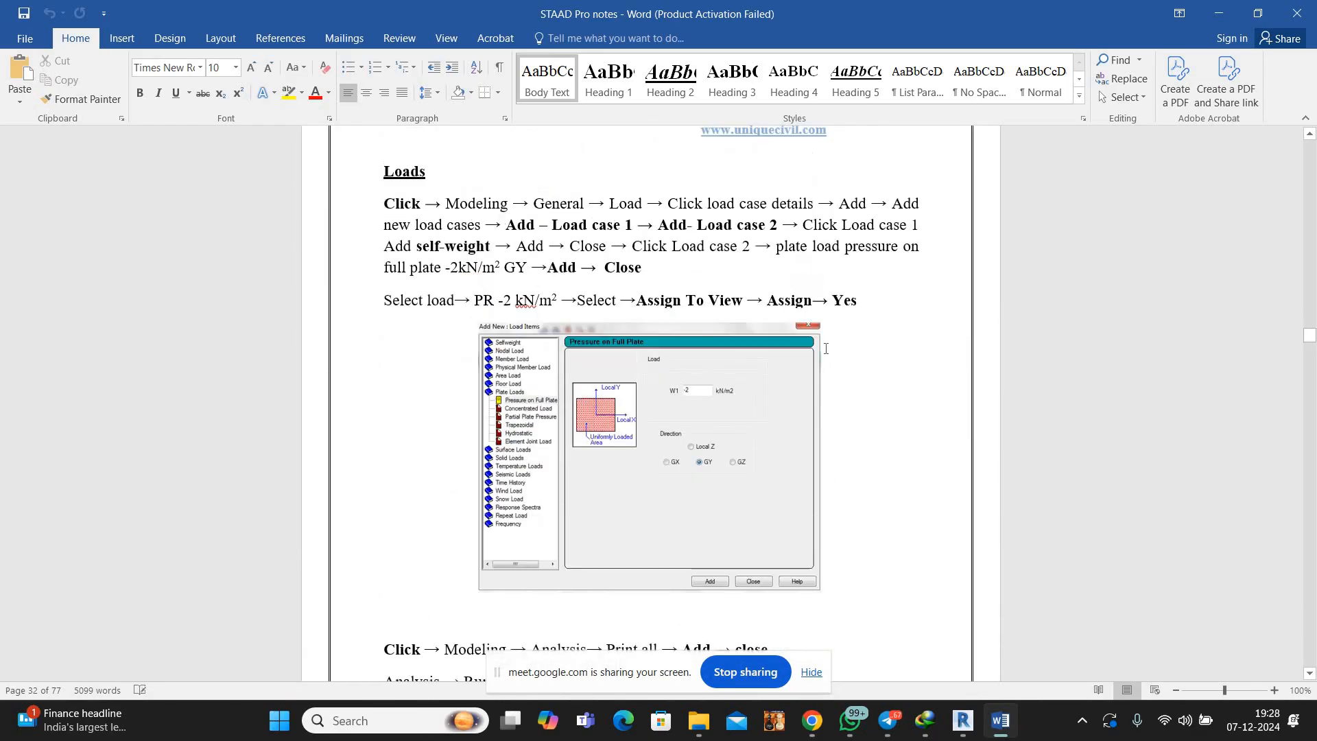
scroll(826, 349, "up", 15)
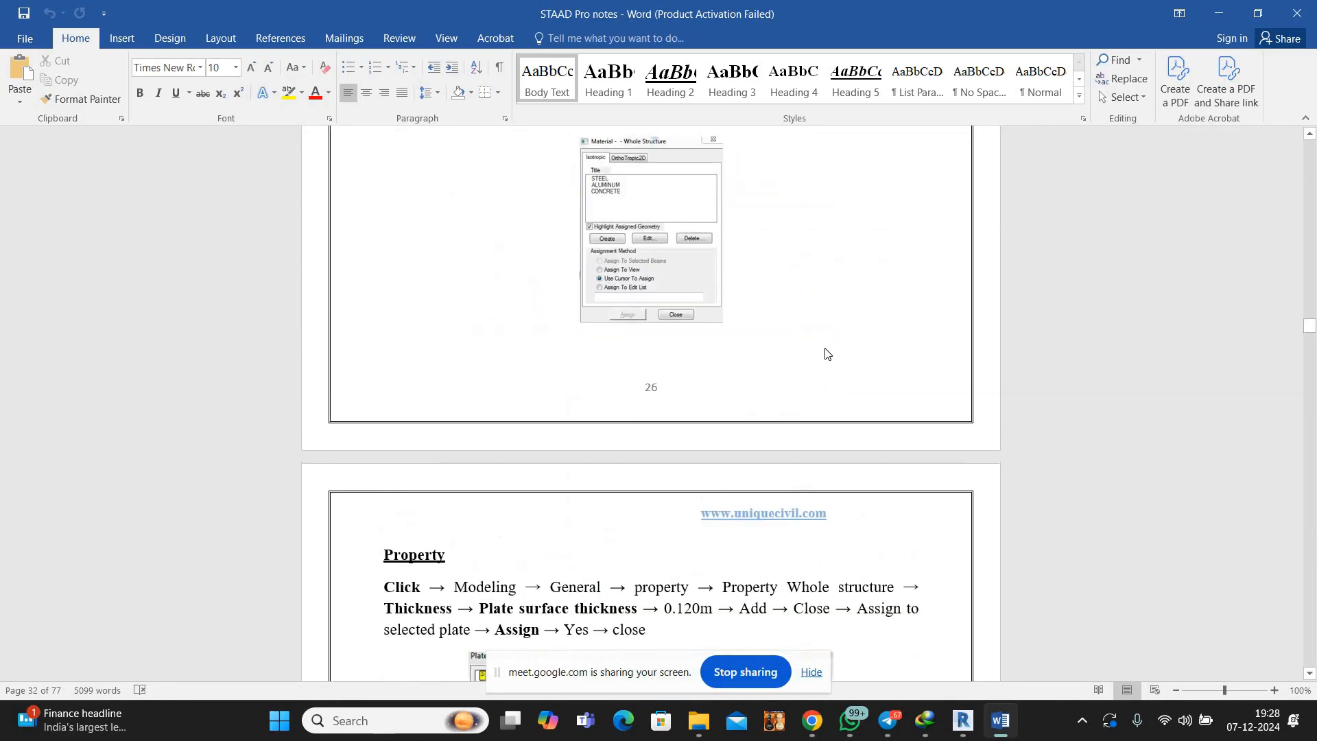
scroll(826, 348, "up", 4)
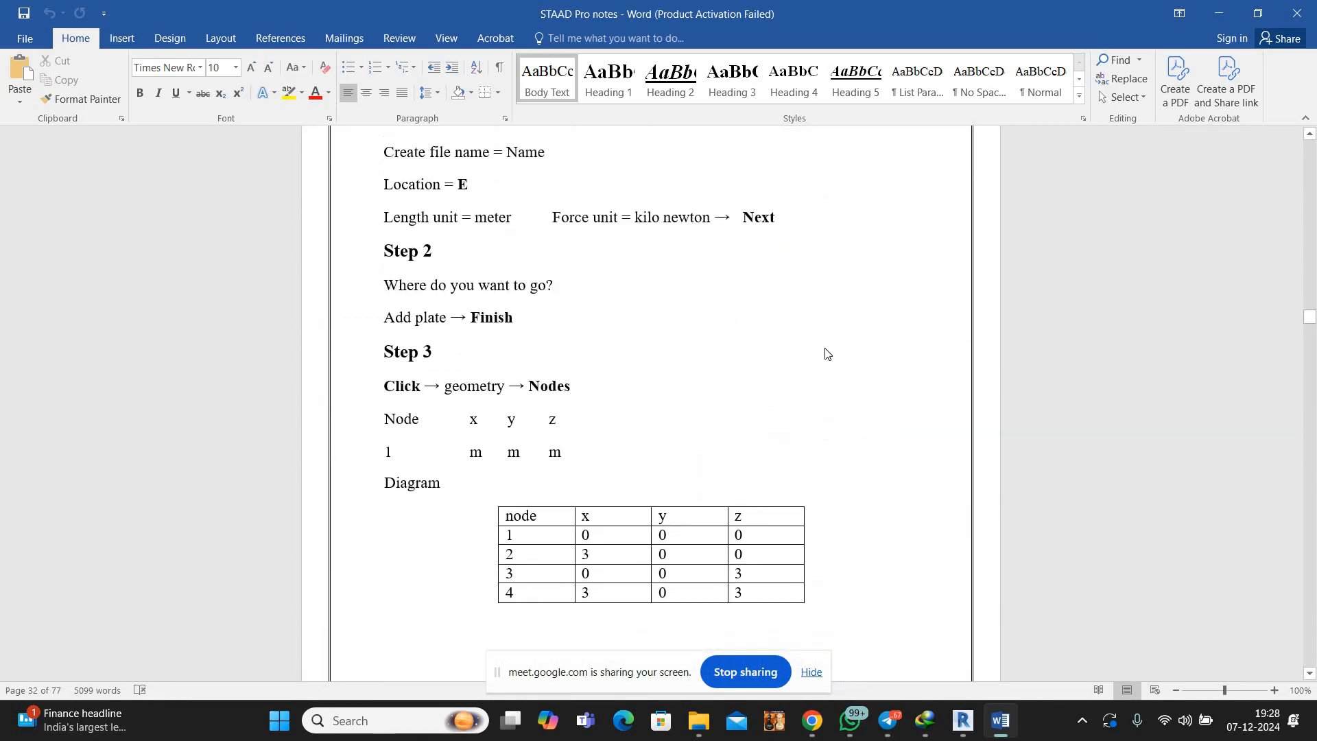
Review the steel design section backward through member design, code checks, loads and material to the node table on page 18
scroll(826, 349, "up", 15)
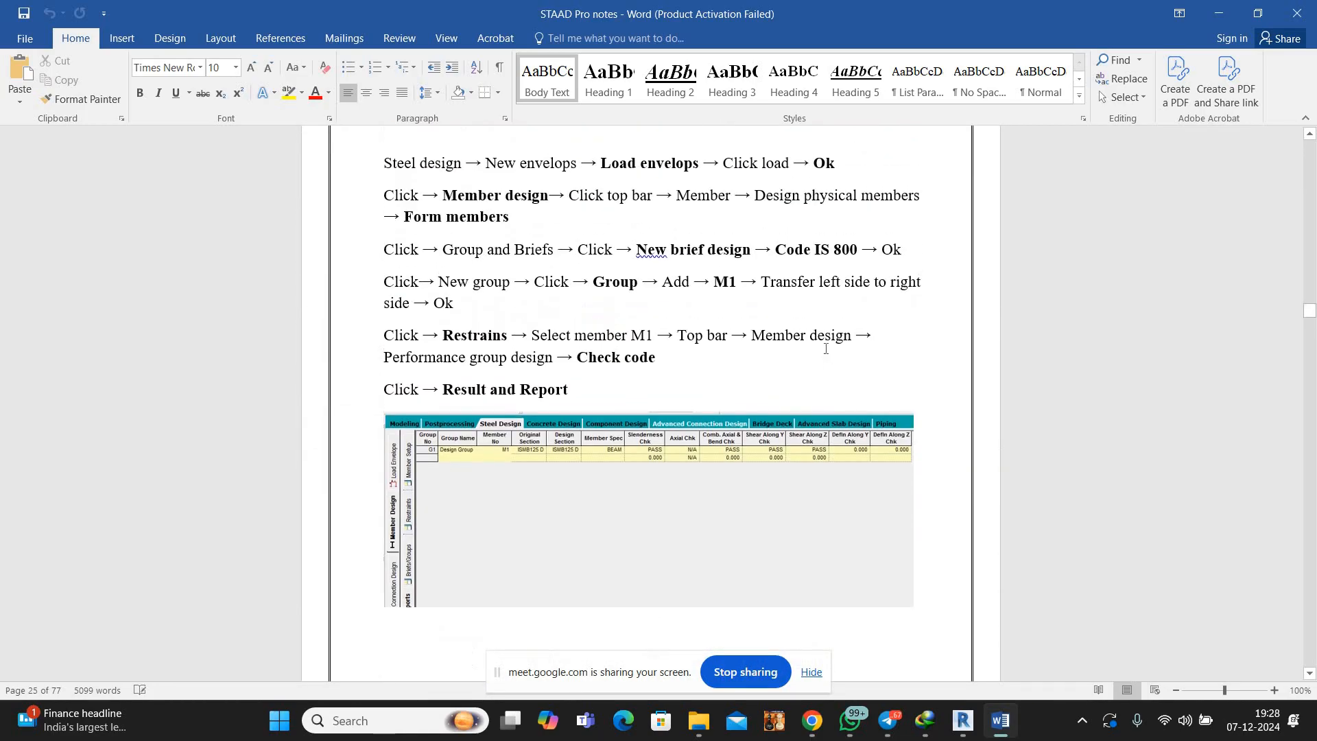
scroll(826, 349, "up", 15)
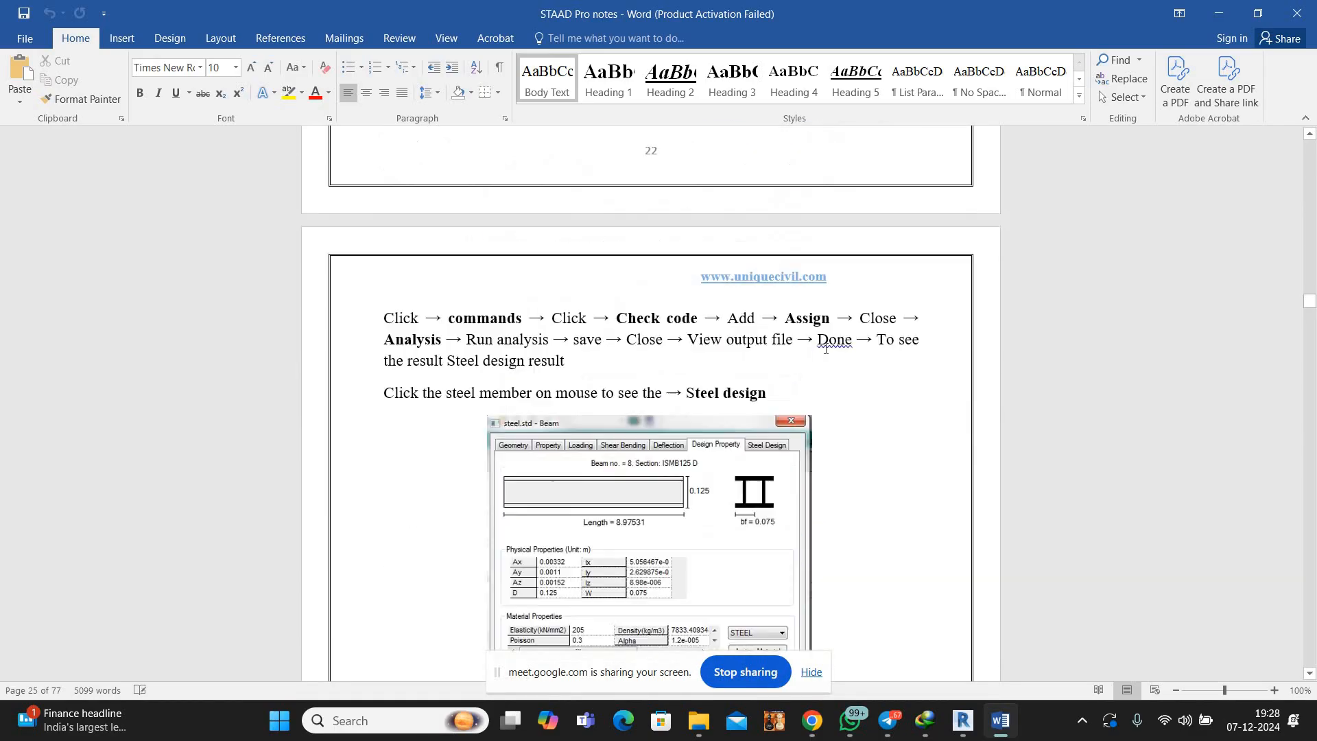
scroll(826, 348, "up", 15)
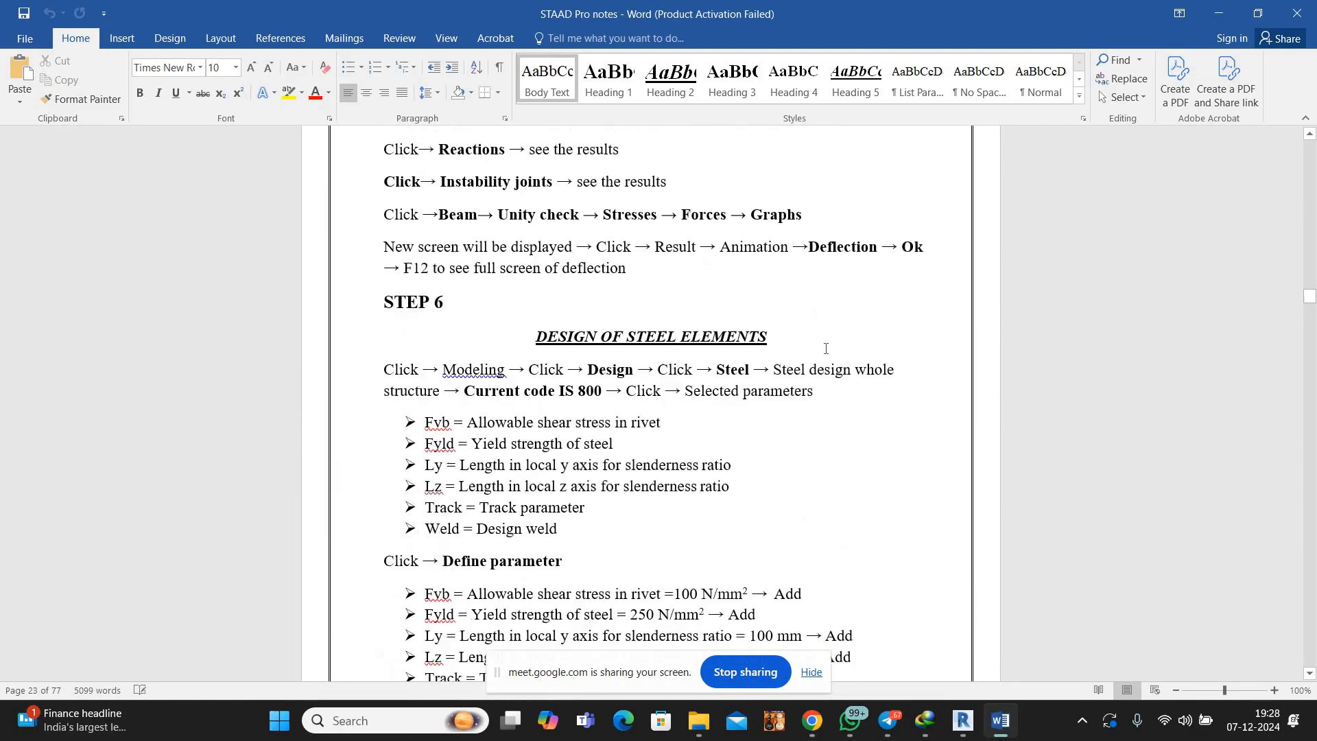
scroll(825, 349, "up", 15)
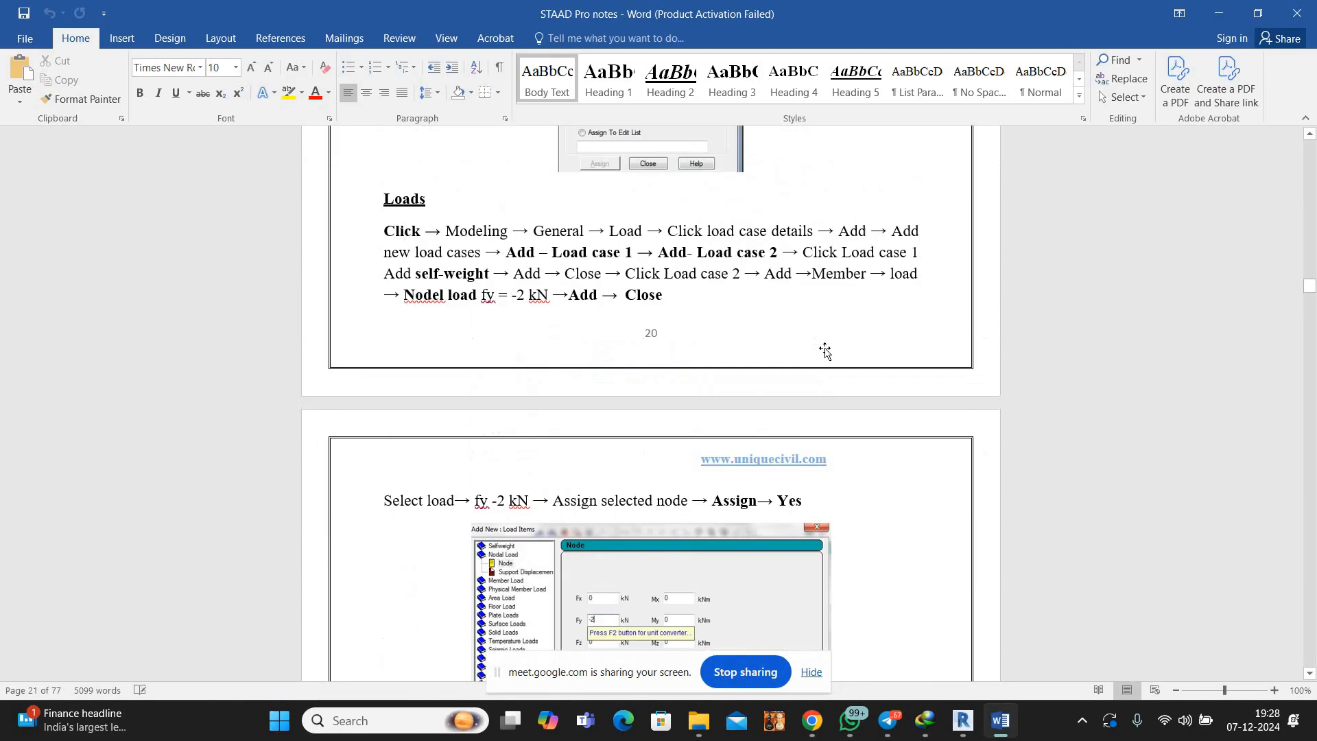
scroll(826, 354, "up", 15)
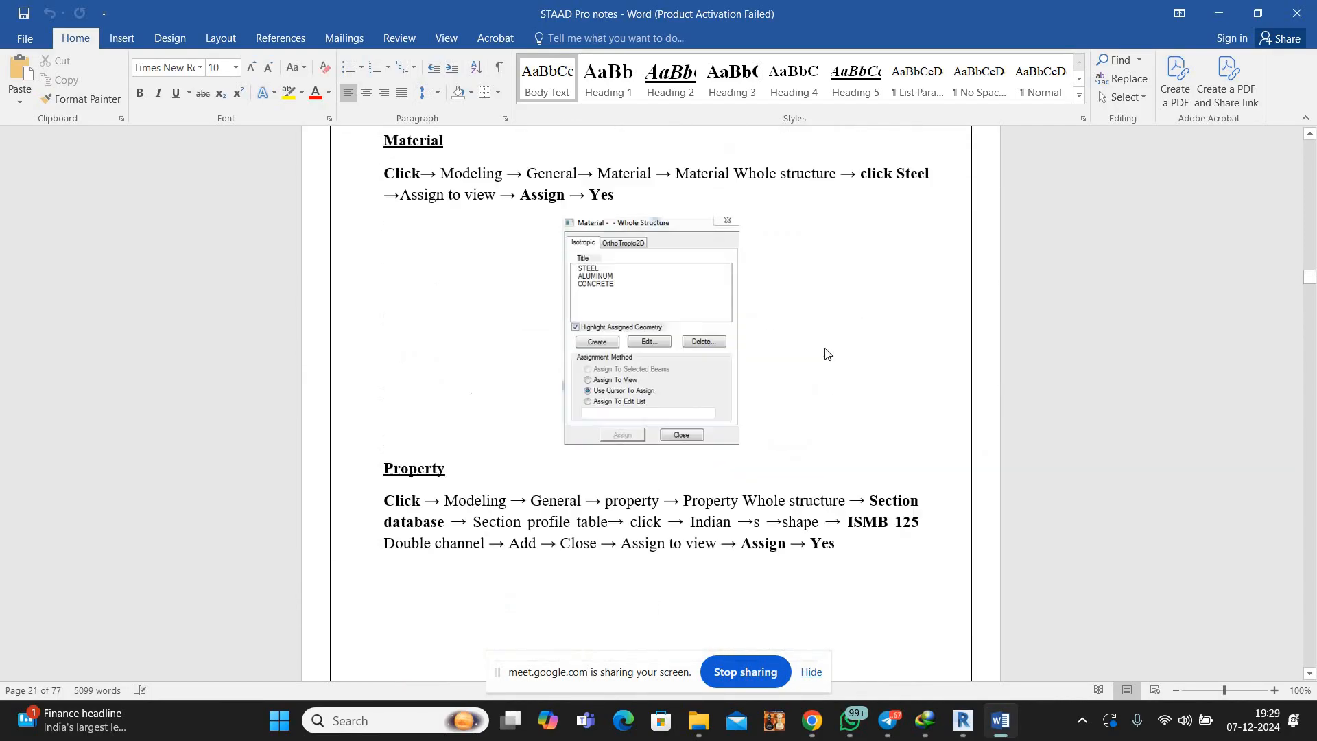
scroll(688, 367, "up", 3)
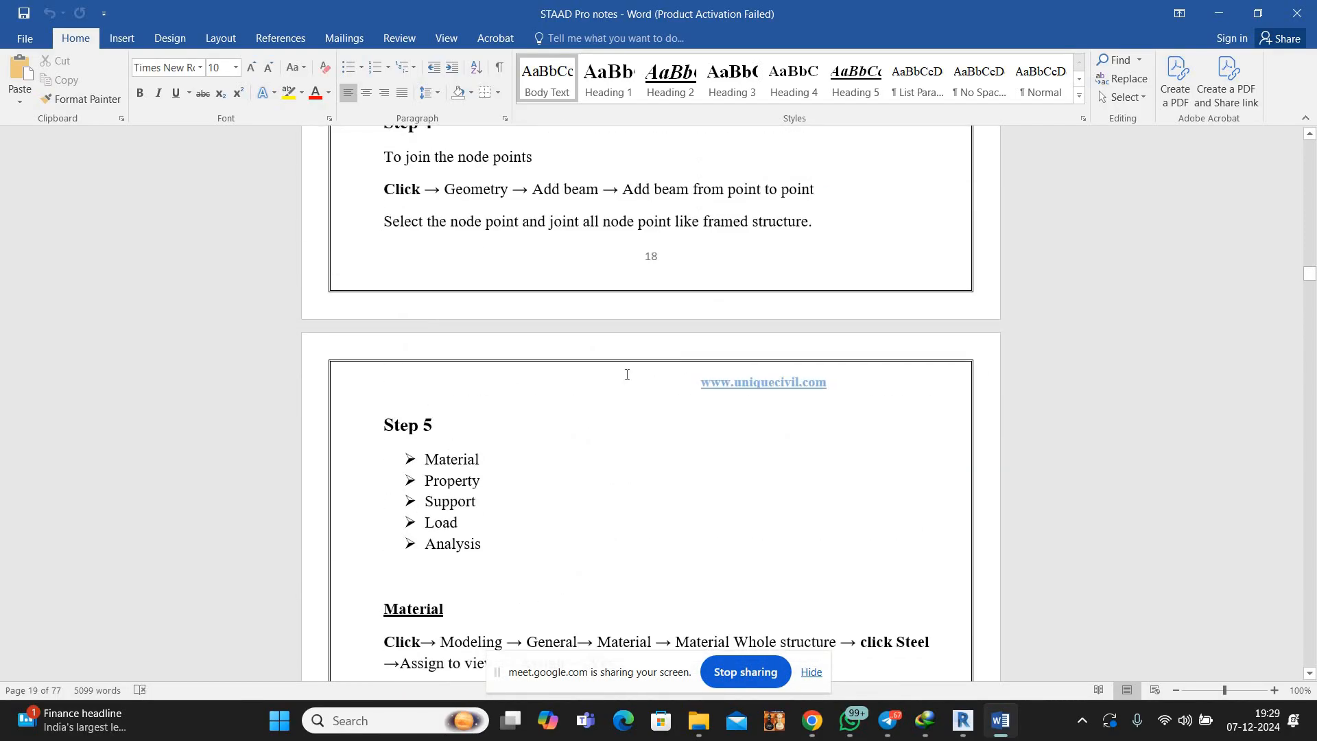
scroll(626, 374, "down", 2)
scroll(626, 374, "up", 5)
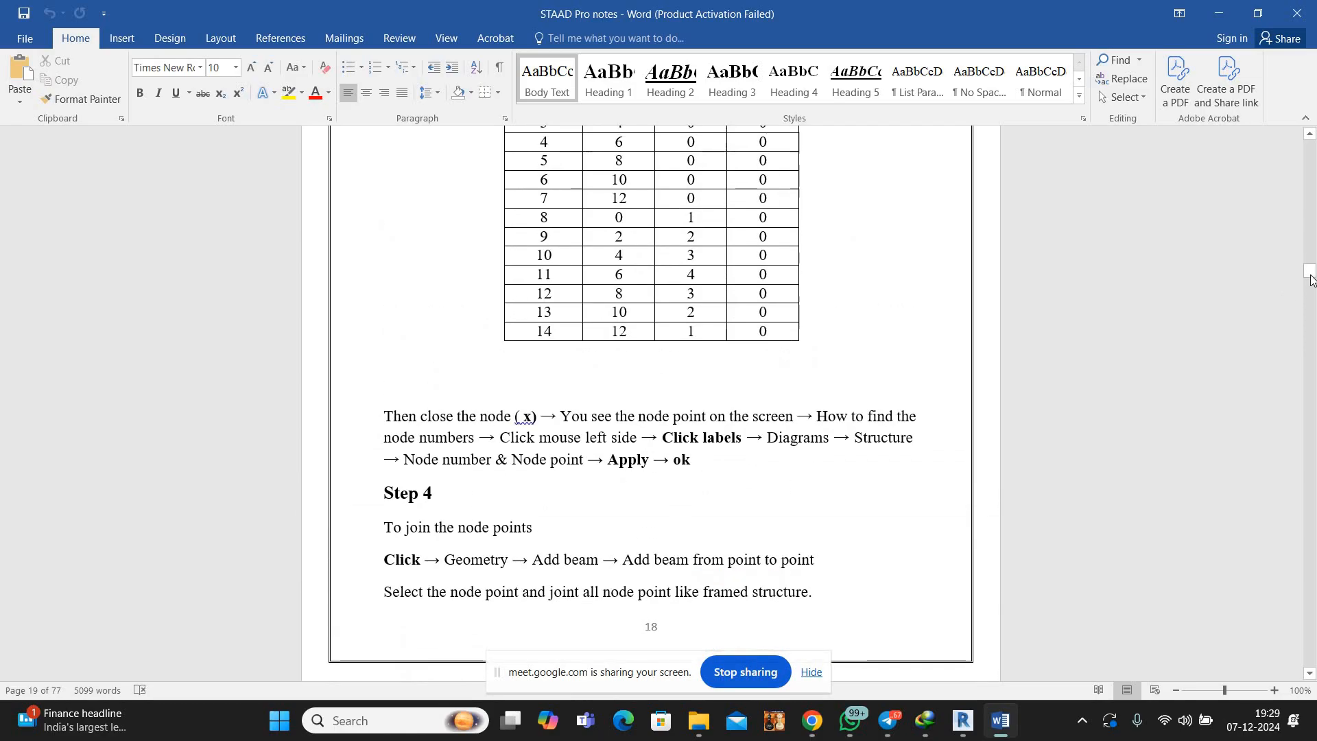
Make the parameter list under Design of Column bold, from "fc = compressive strength of concrete" to "Track"
left_click_drag(1311, 275, 1312, 231)
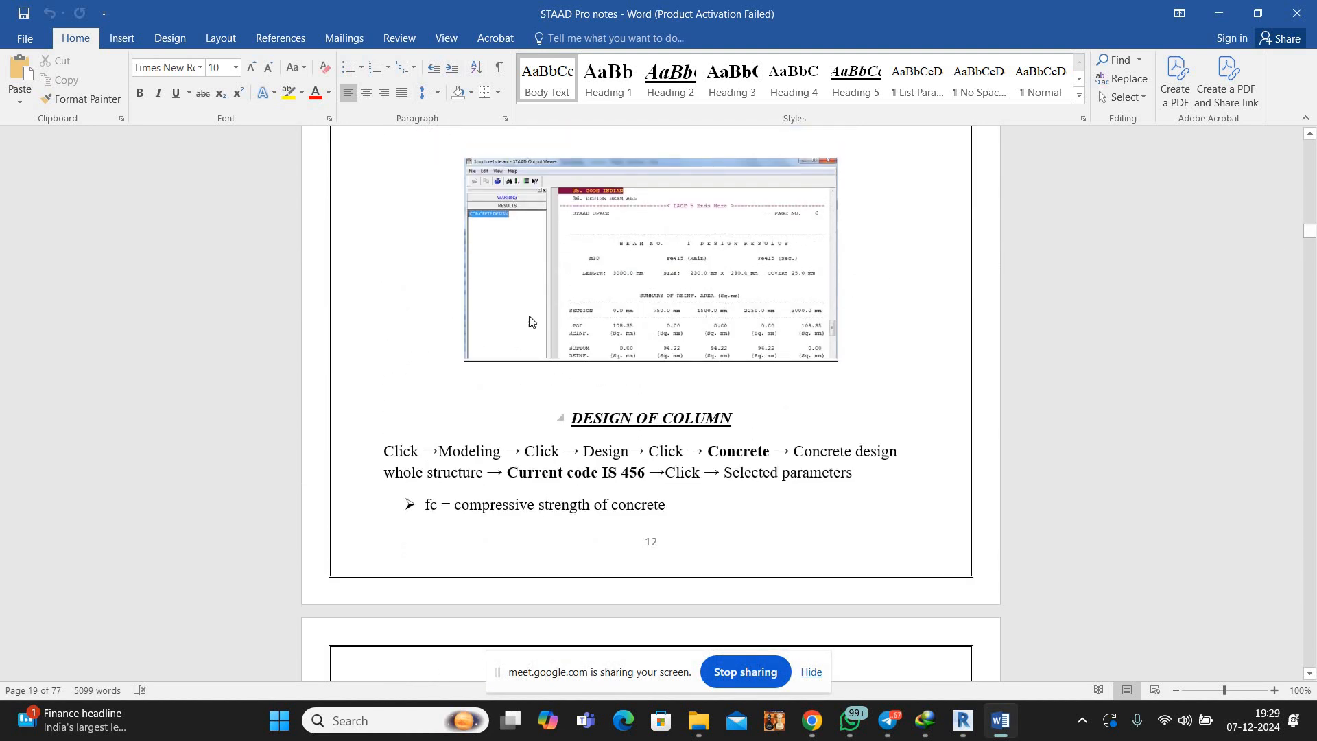
scroll(542, 315, "down", 4)
scroll(506, 256, "down", 3)
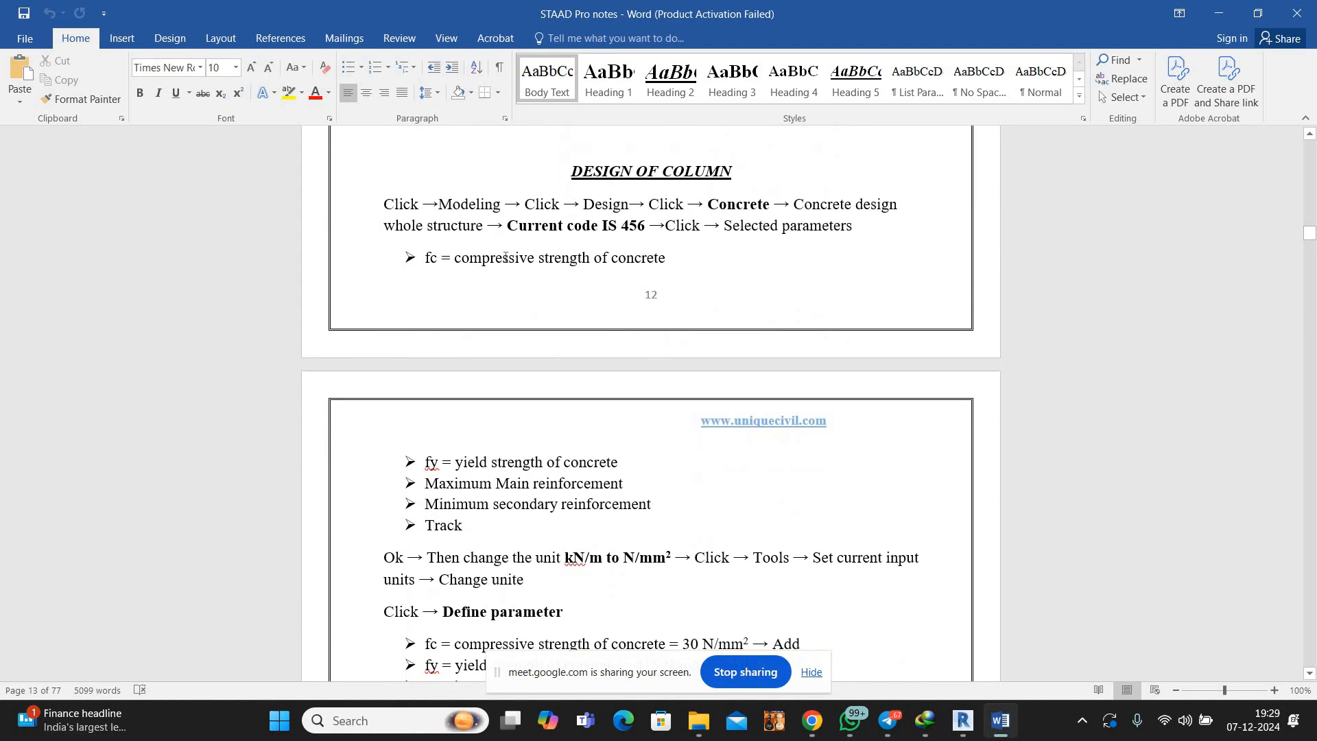
left_click_drag(425, 257, 514, 350)
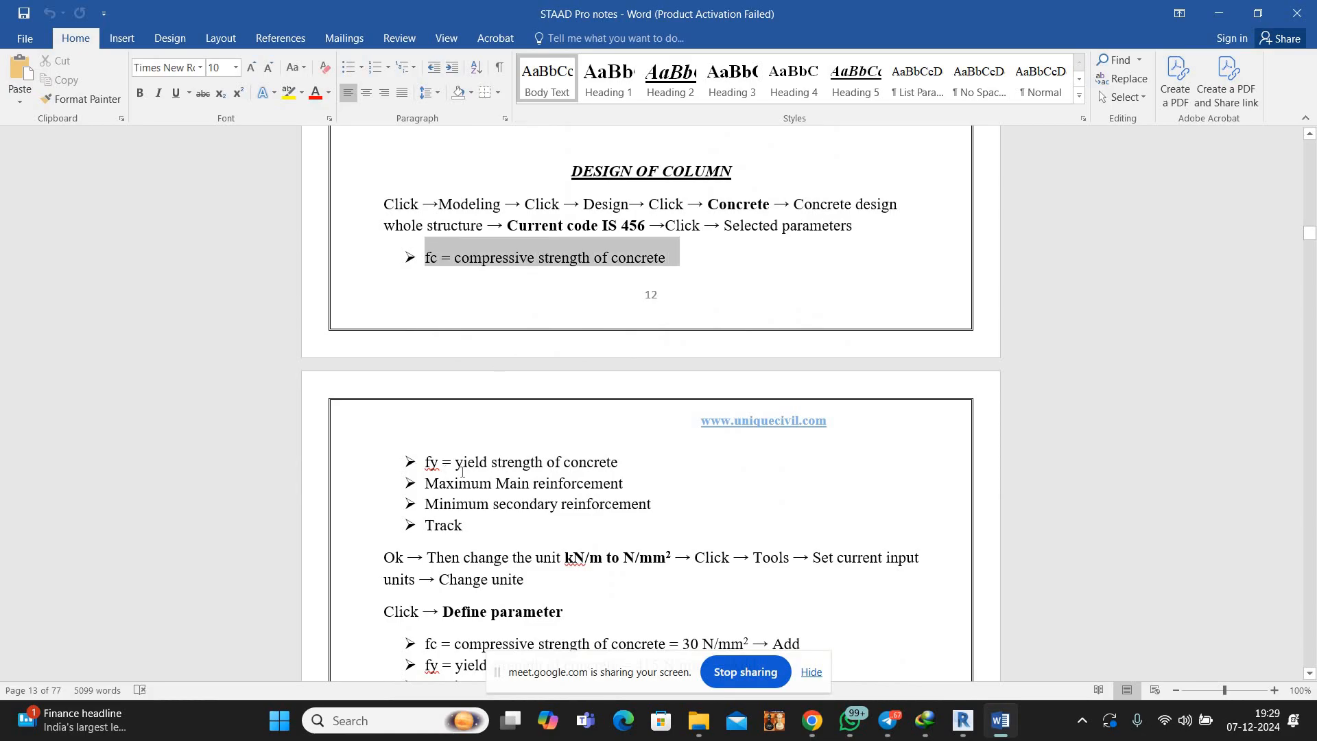
left_click_drag(565, 459, 472, 532)
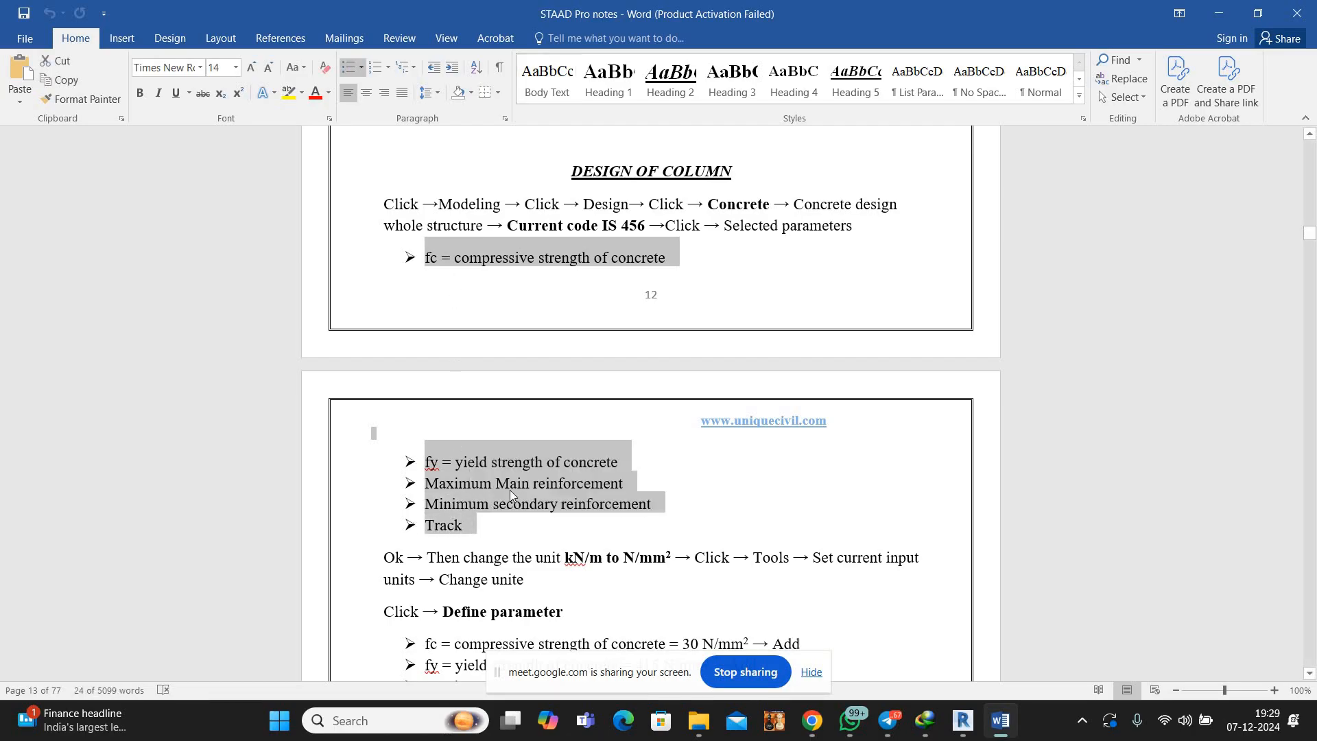
left_click_drag(464, 526, 426, 267)
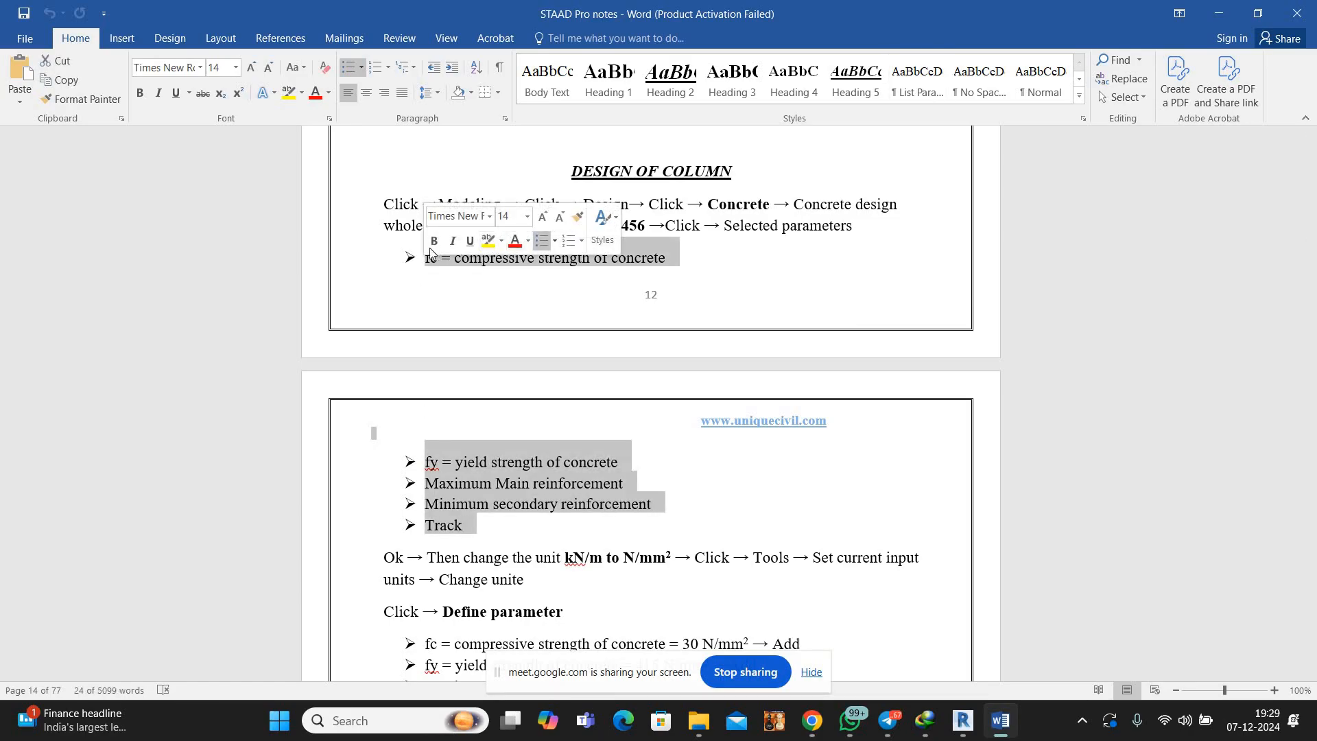
key("ctrl+b")
scroll(511, 373, "down", 3)
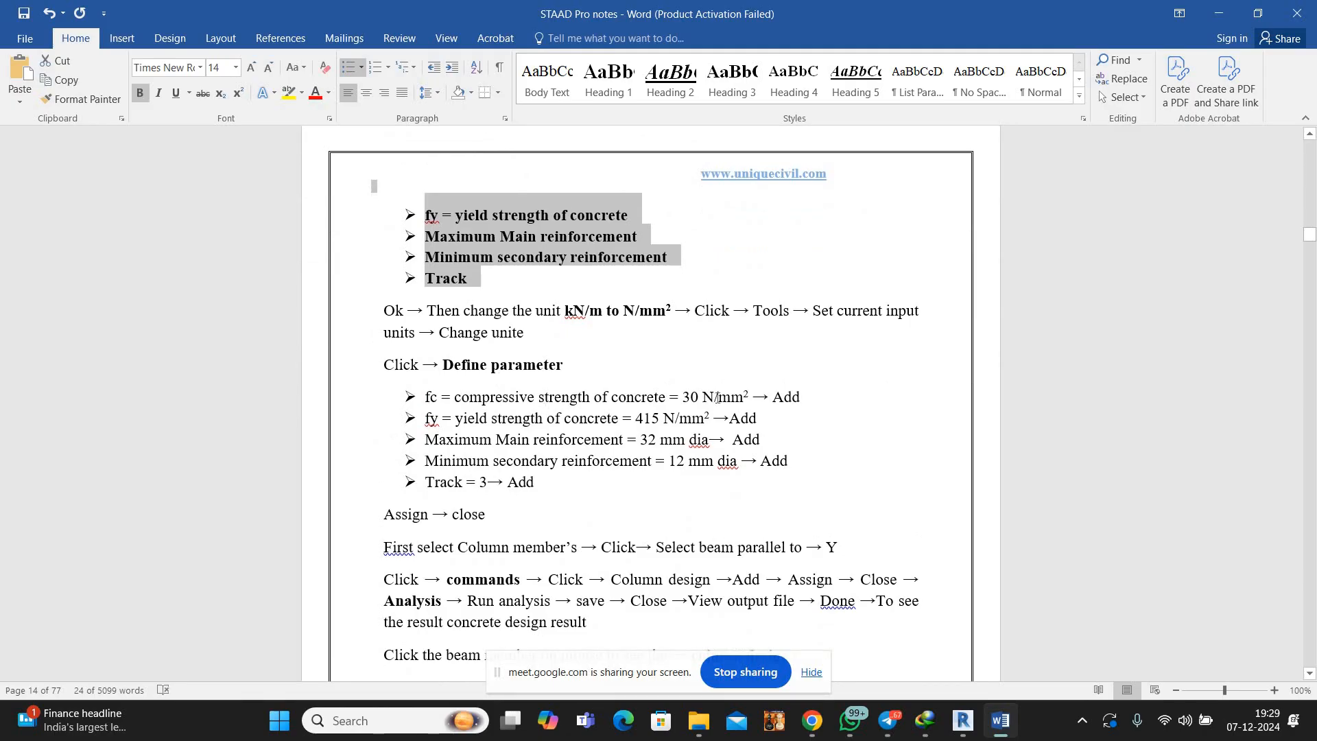
Make the value list under Define parameter bold, from "fc = compressive strength of concrete = 30 N/mm²" to "Track = 3"
left_click_drag(425, 397, 751, 399)
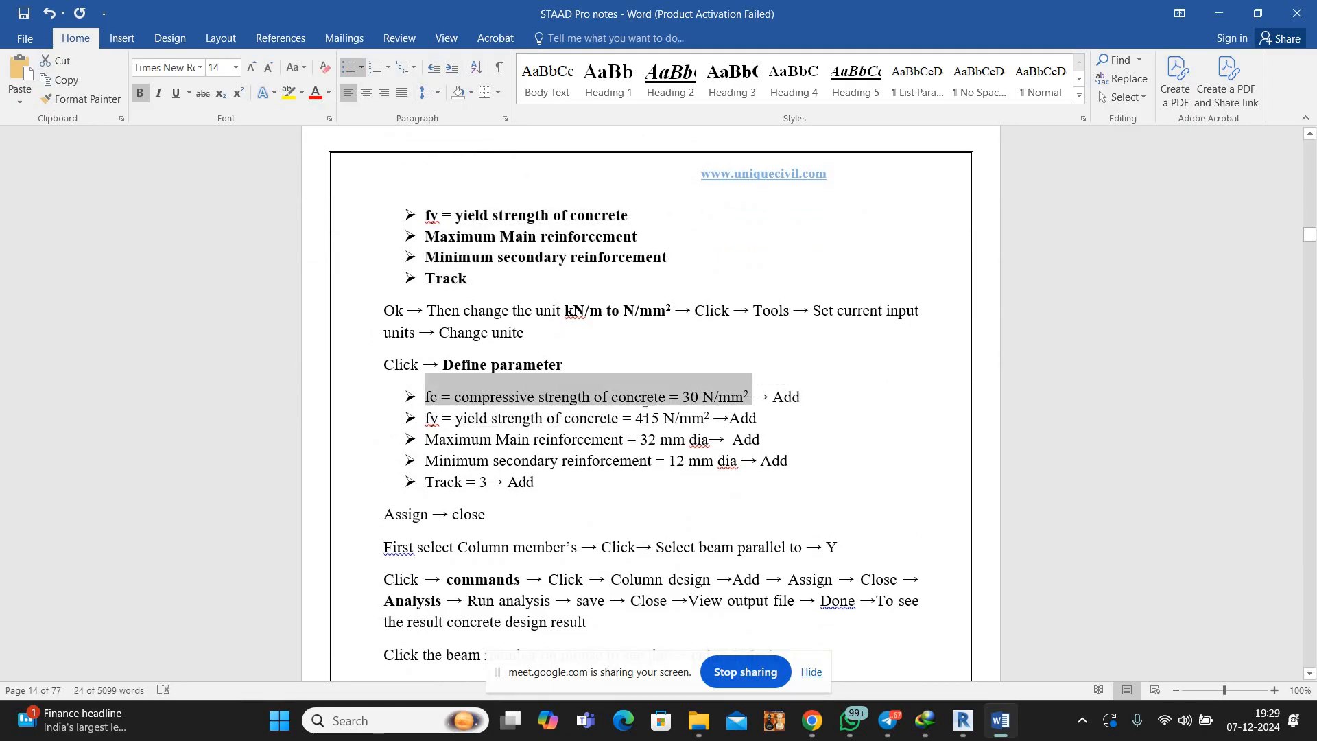
left_click_drag(553, 452, 595, 470)
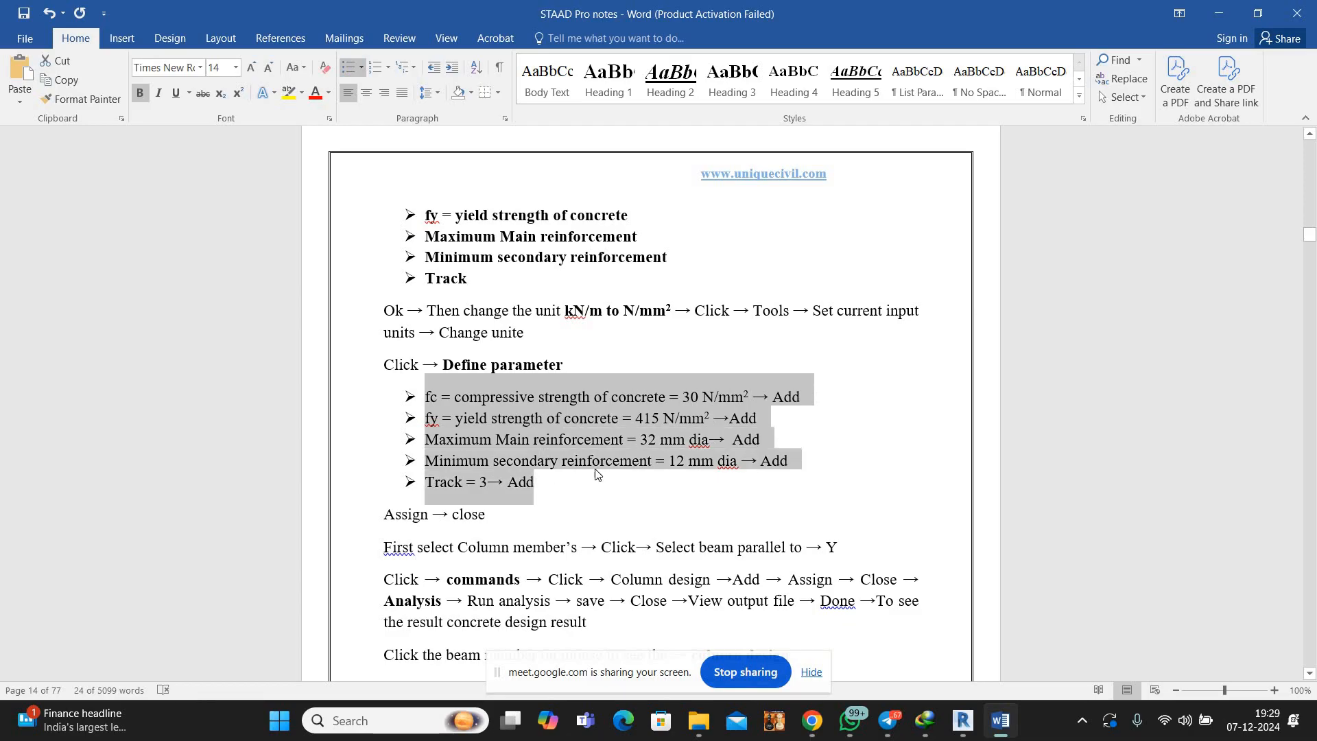
left_click(545, 454)
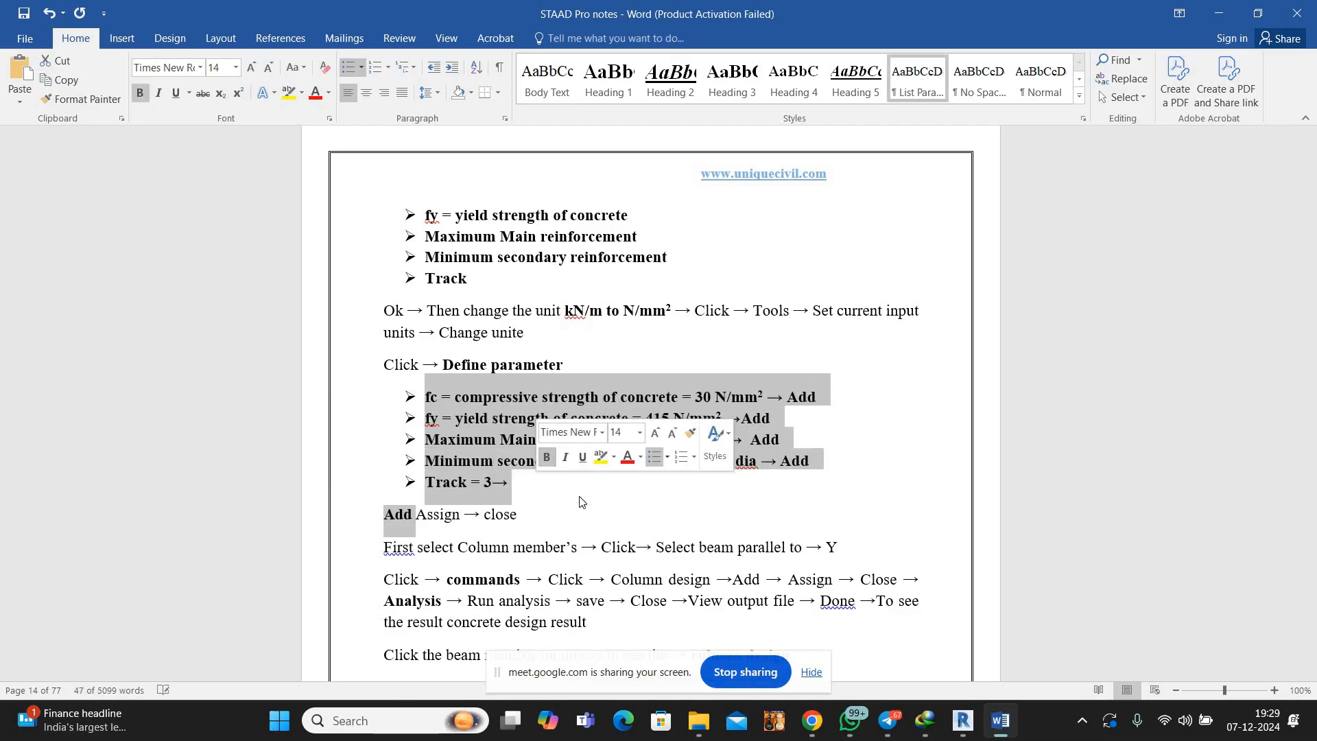
left_click(579, 502)
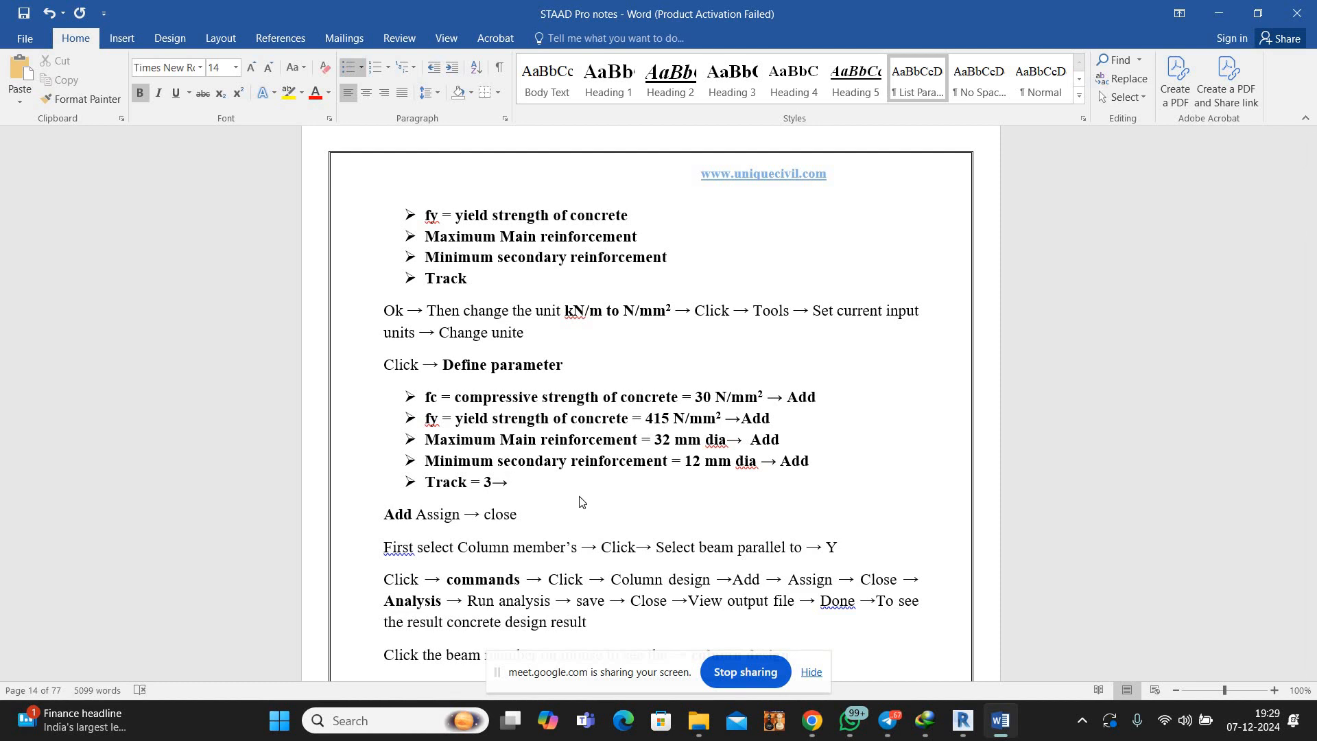
Close the STAAD Pro notes document without saving the changes
scroll(580, 502, "up", 5)
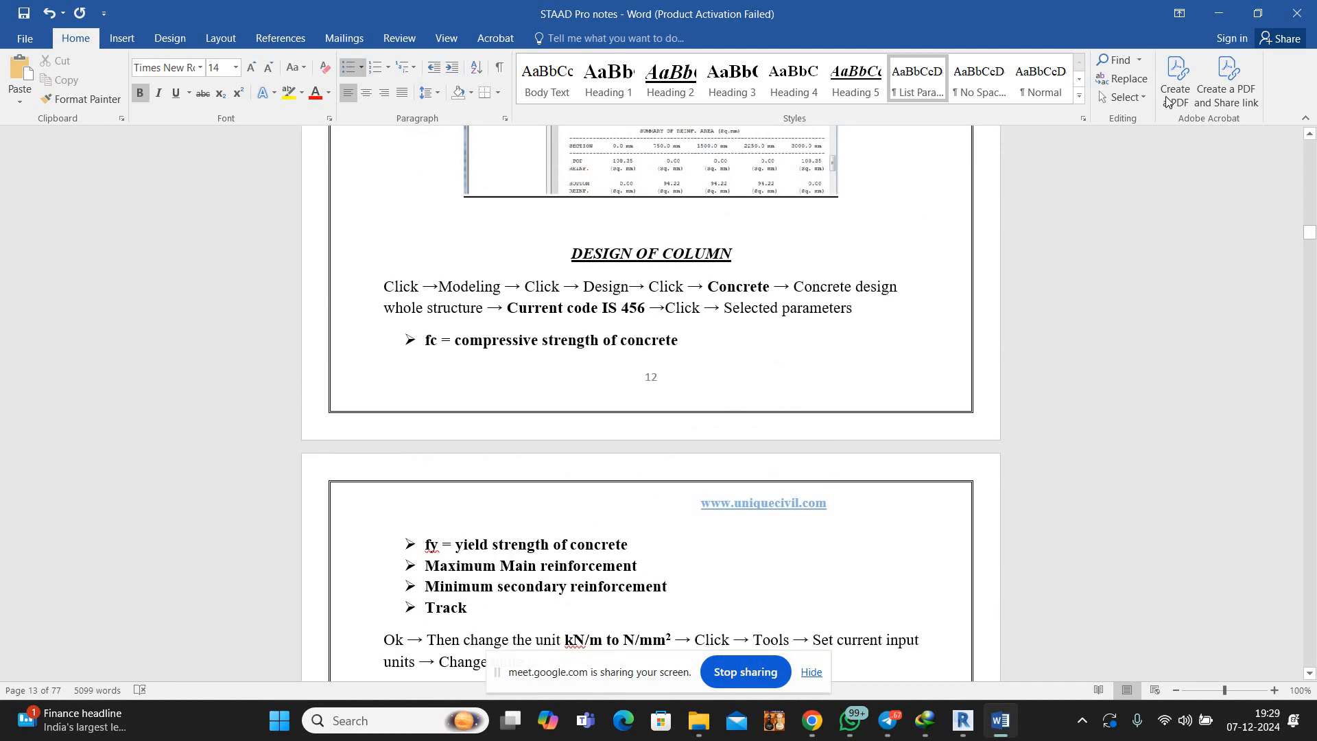
left_click(1302, 9)
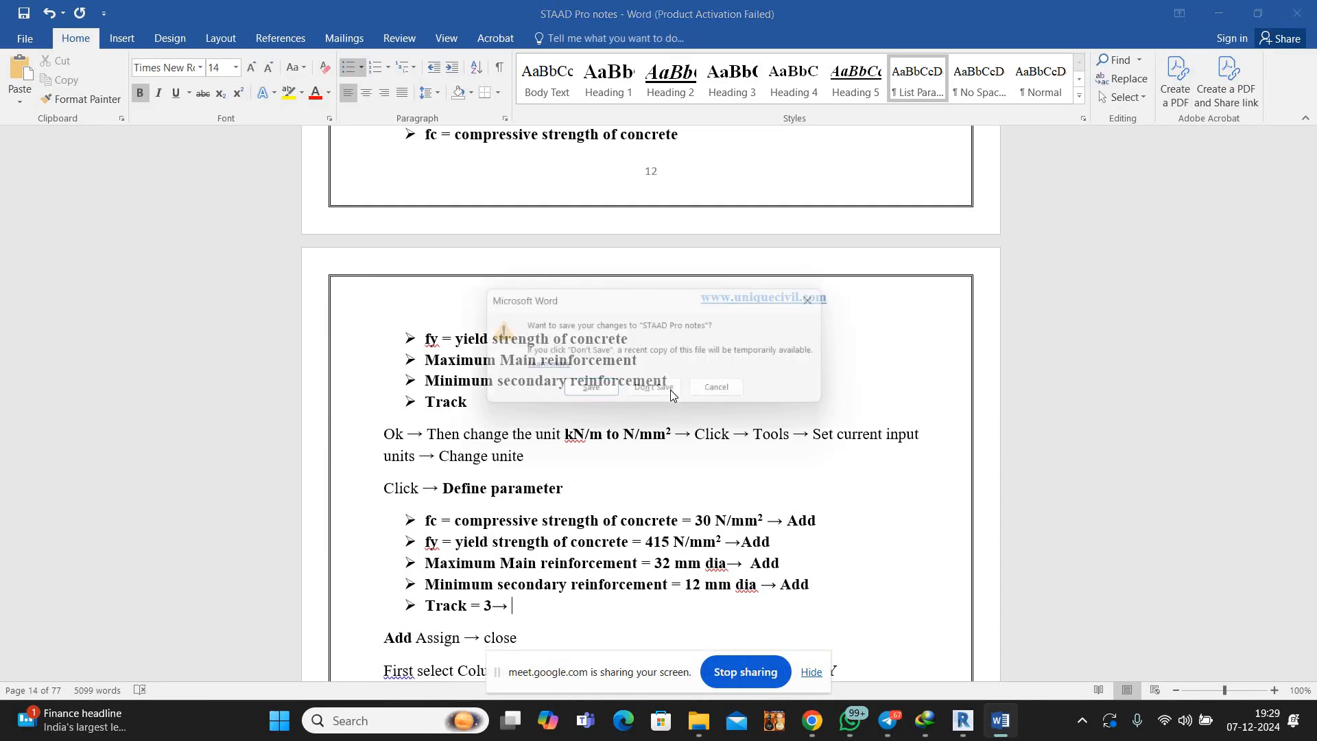
left_click(655, 388)
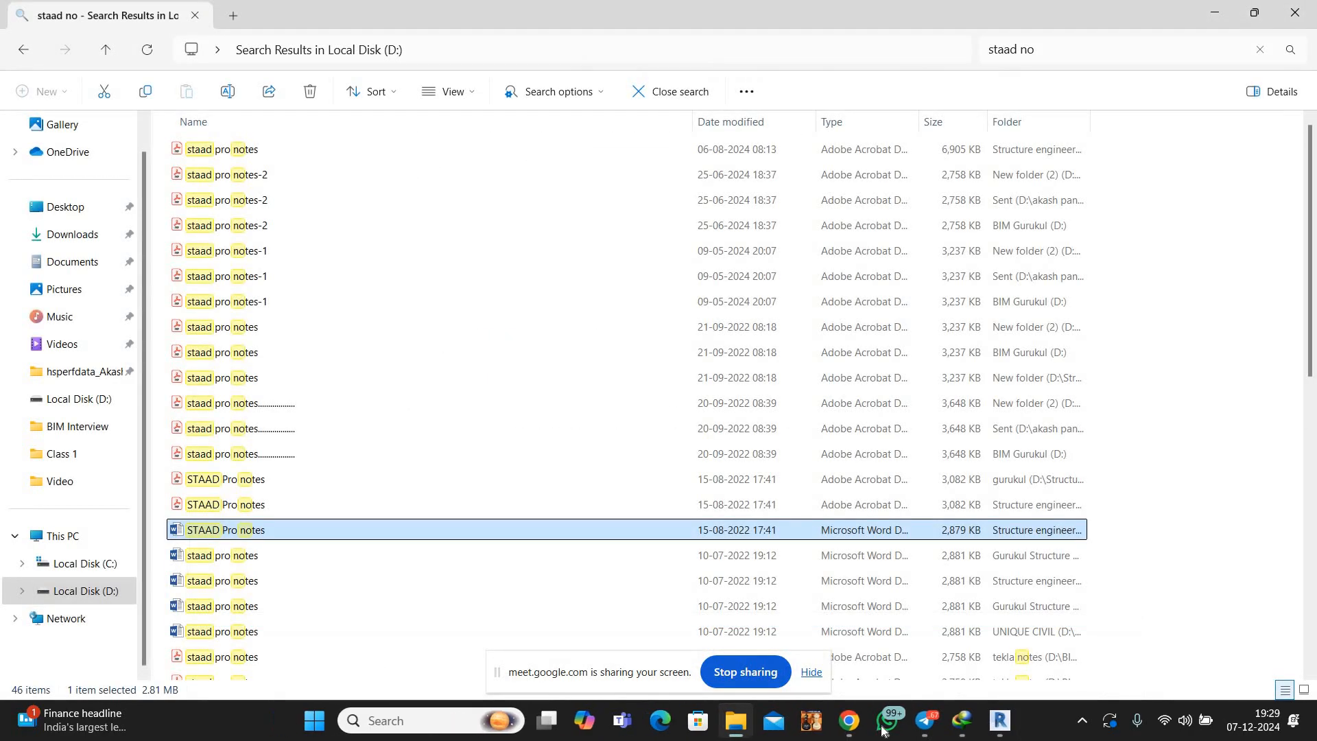
Send the selected STAAD Pro notes Word file from File Explorer to the July structure batch group in WhatsApp, without a caption
mouse_move(885, 726)
left_click(701, 640)
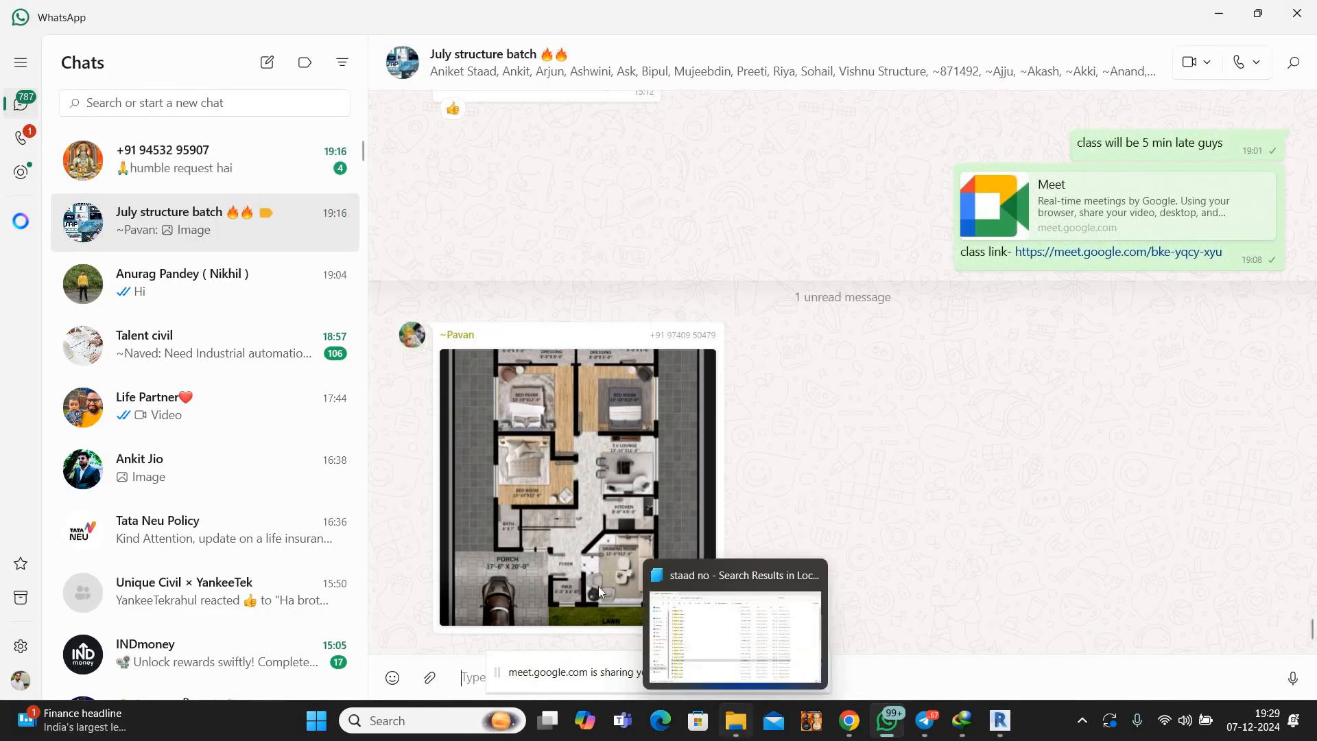
left_click(727, 635)
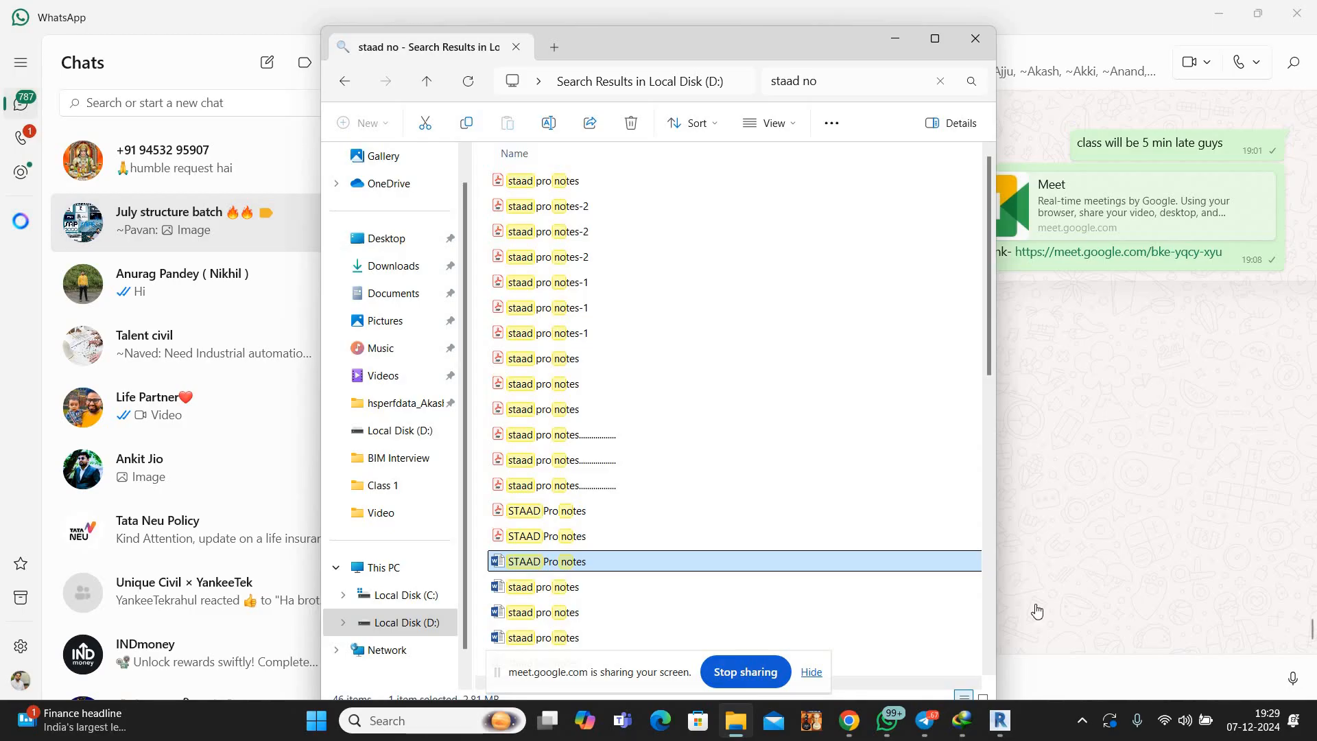
left_click_drag(823, 561, 1038, 576)
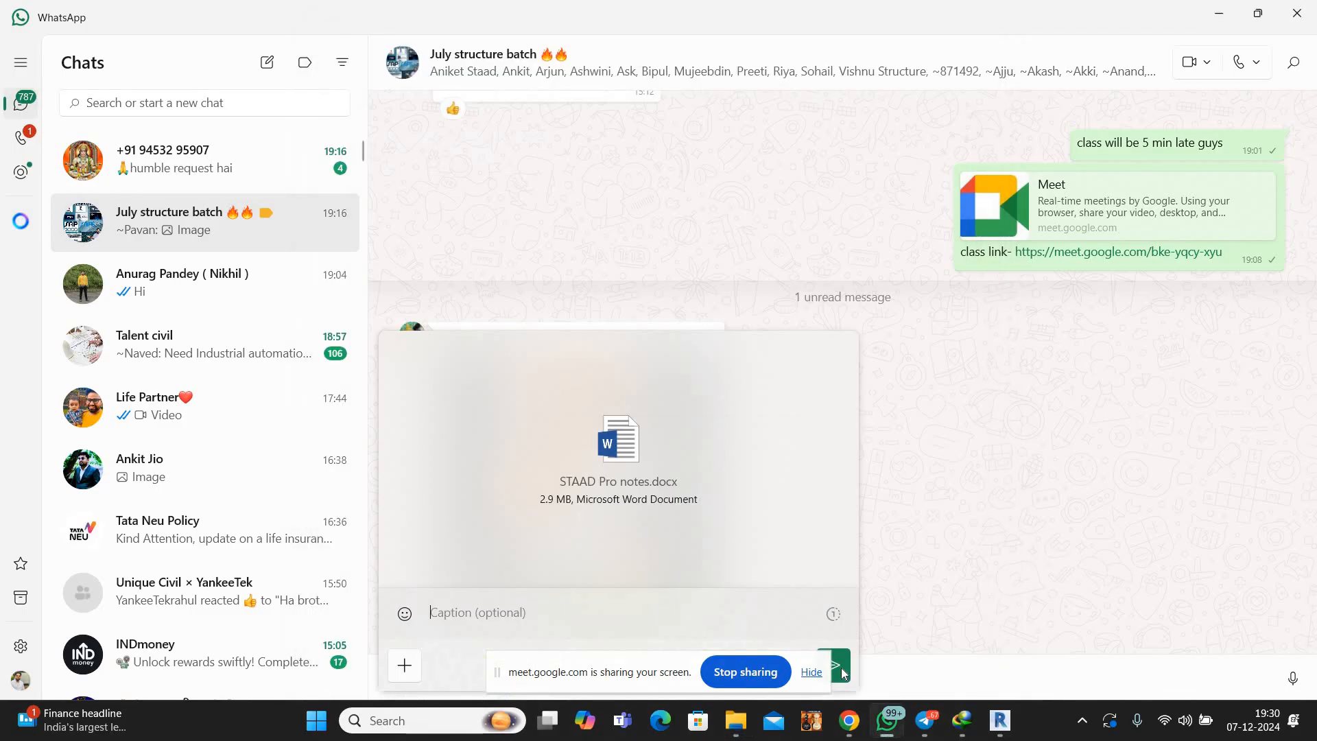
left_click(841, 670)
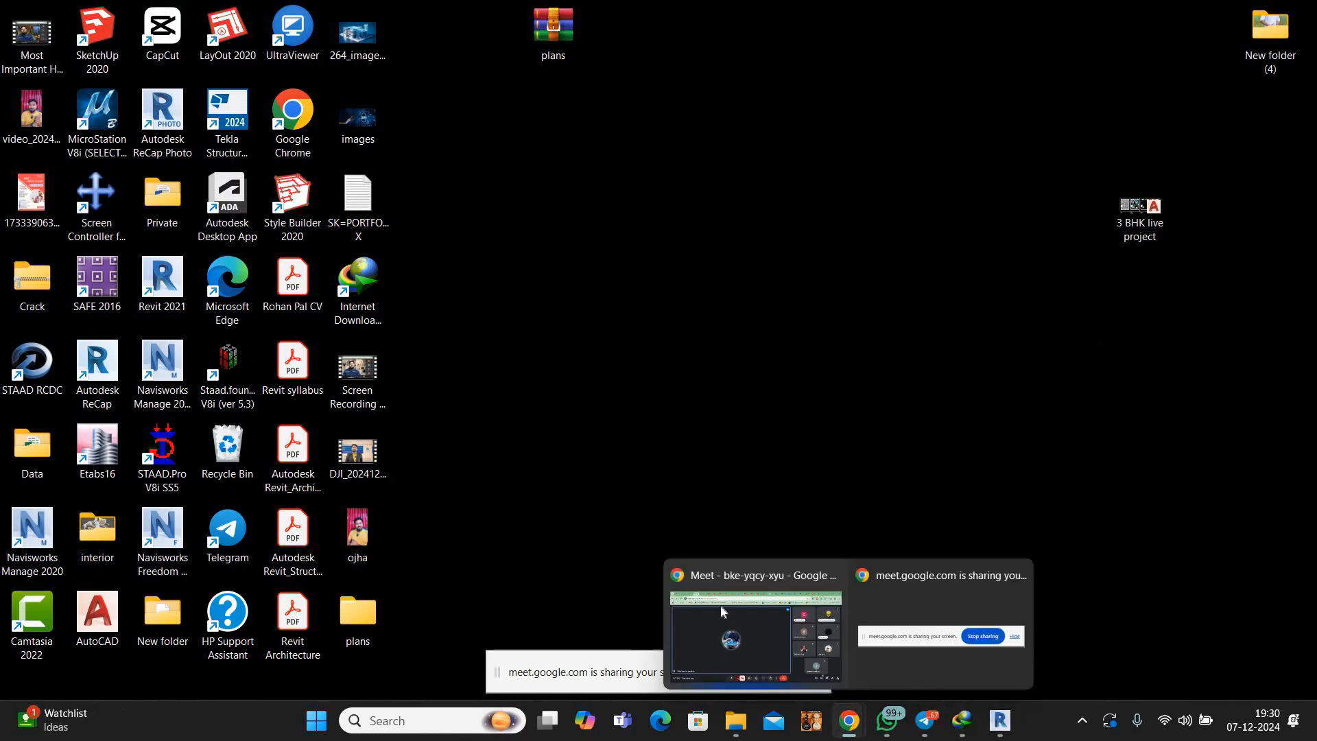
Switch to the Google Meet call, stop presenting the screen and turn the camera on
left_click(722, 600)
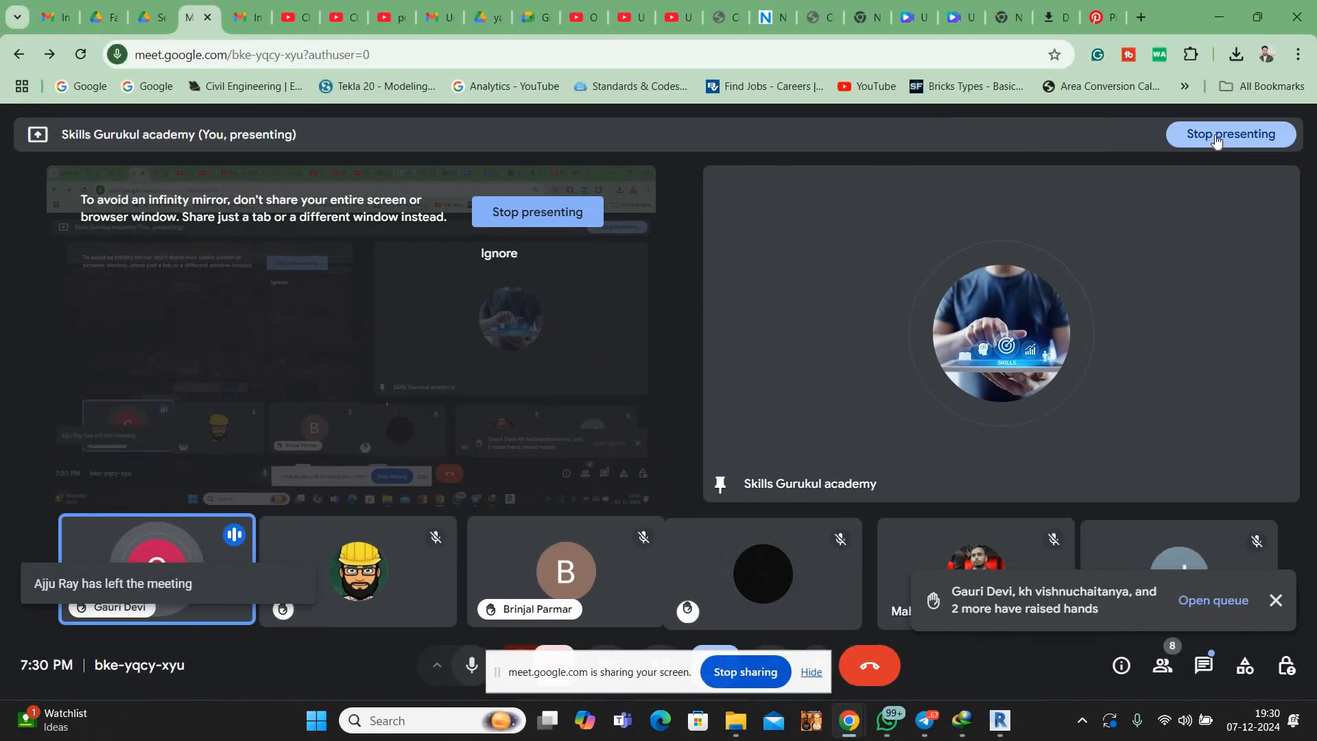
left_click(1216, 140)
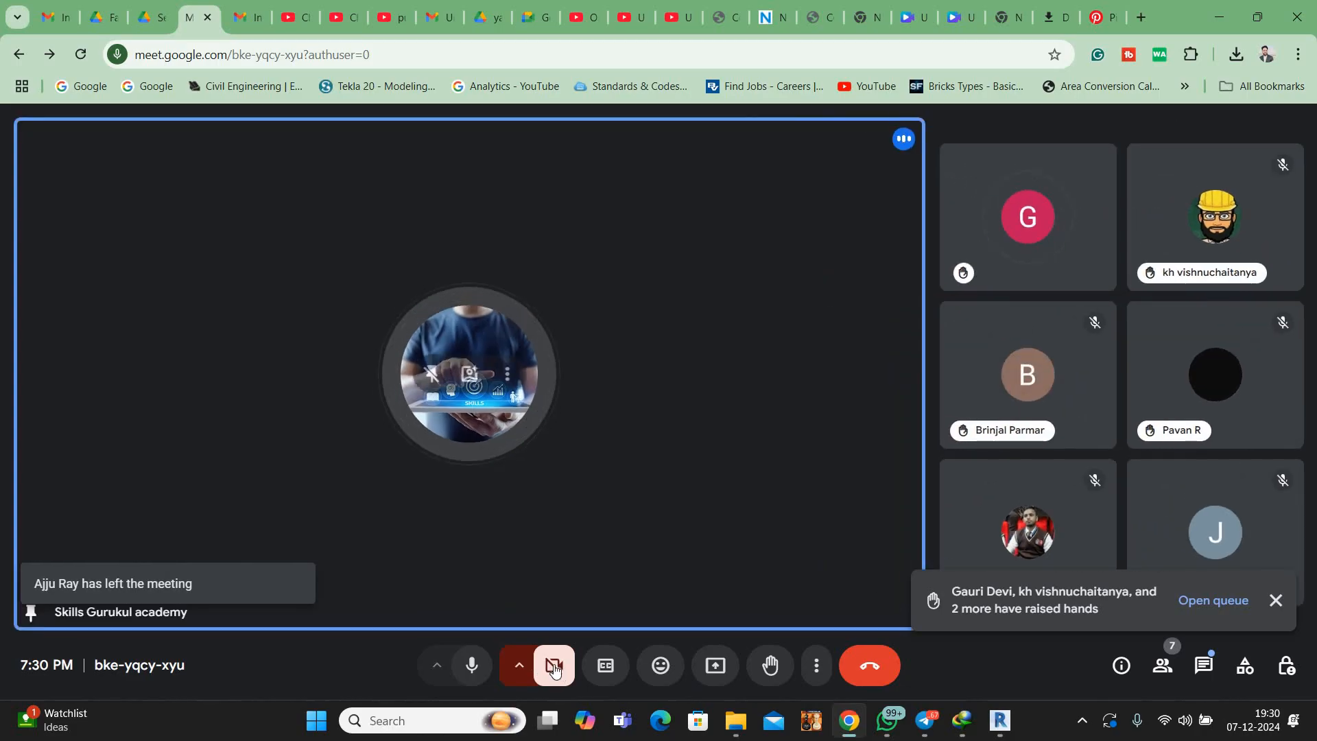
left_click(552, 666)
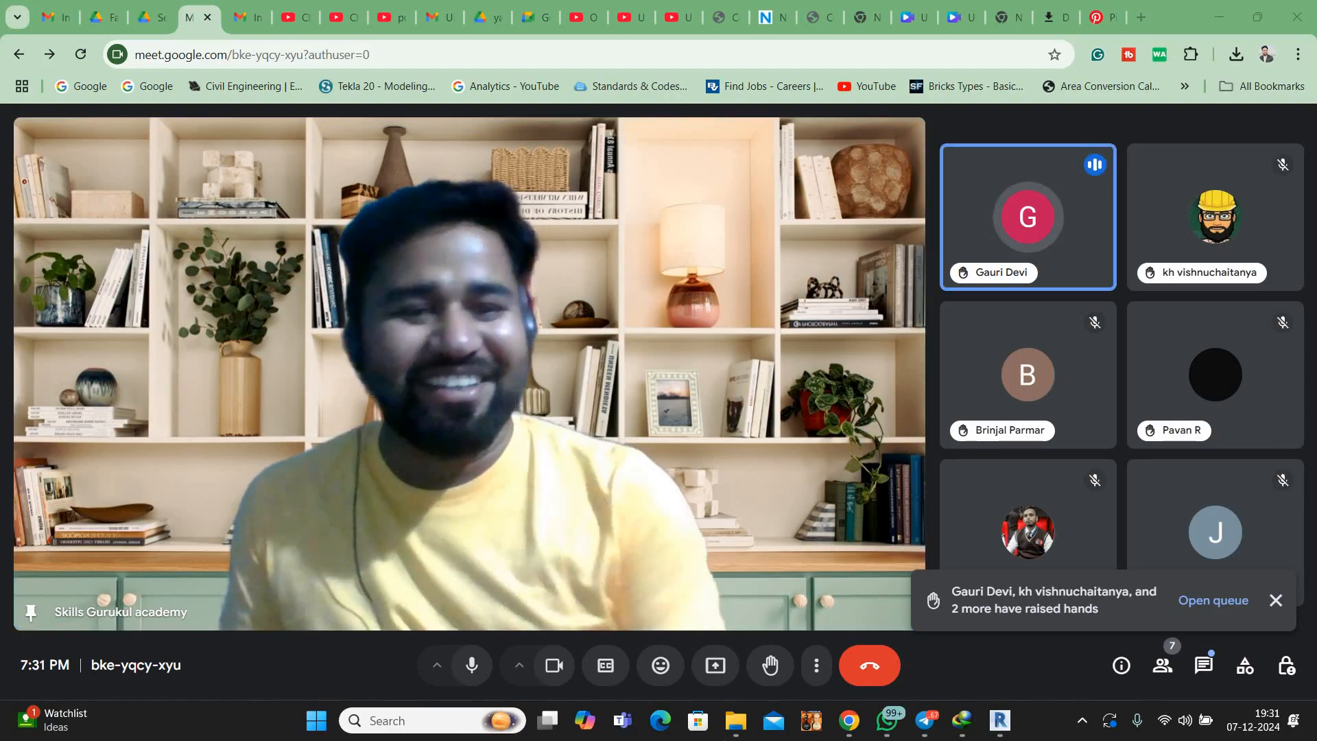
Send 3 BHK live project.dwg from the Desktop folder to the July structure batch group in WhatsApp
left_click(888, 726)
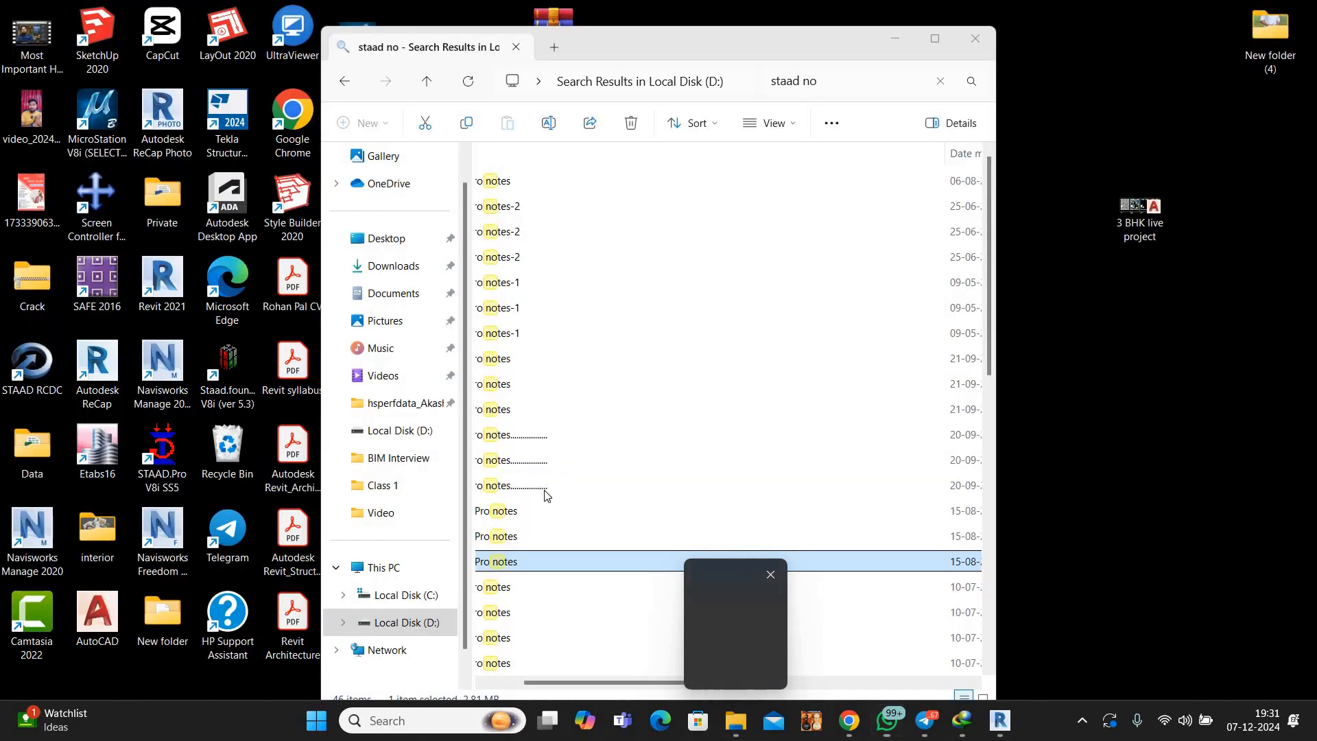
left_click(734, 624)
left_click(401, 247)
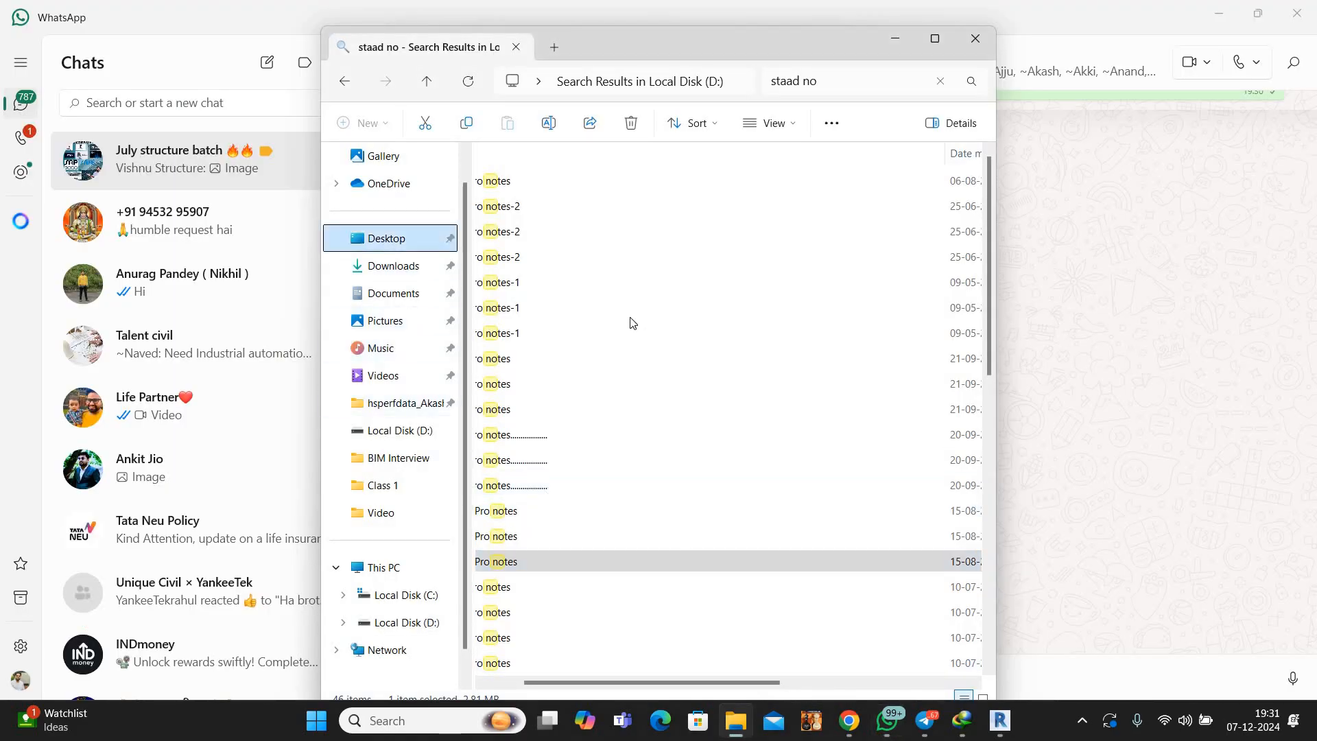
left_click_drag(632, 312, 1020, 483)
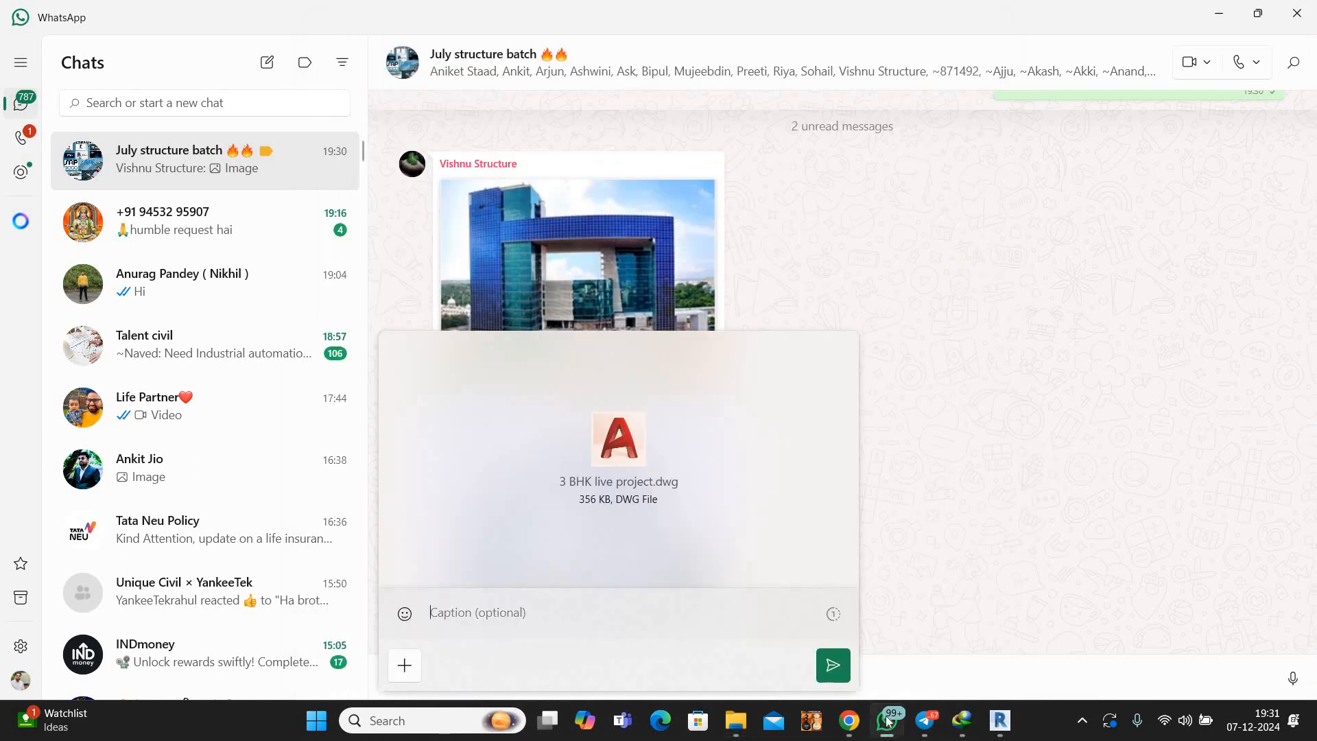
left_click(832, 662)
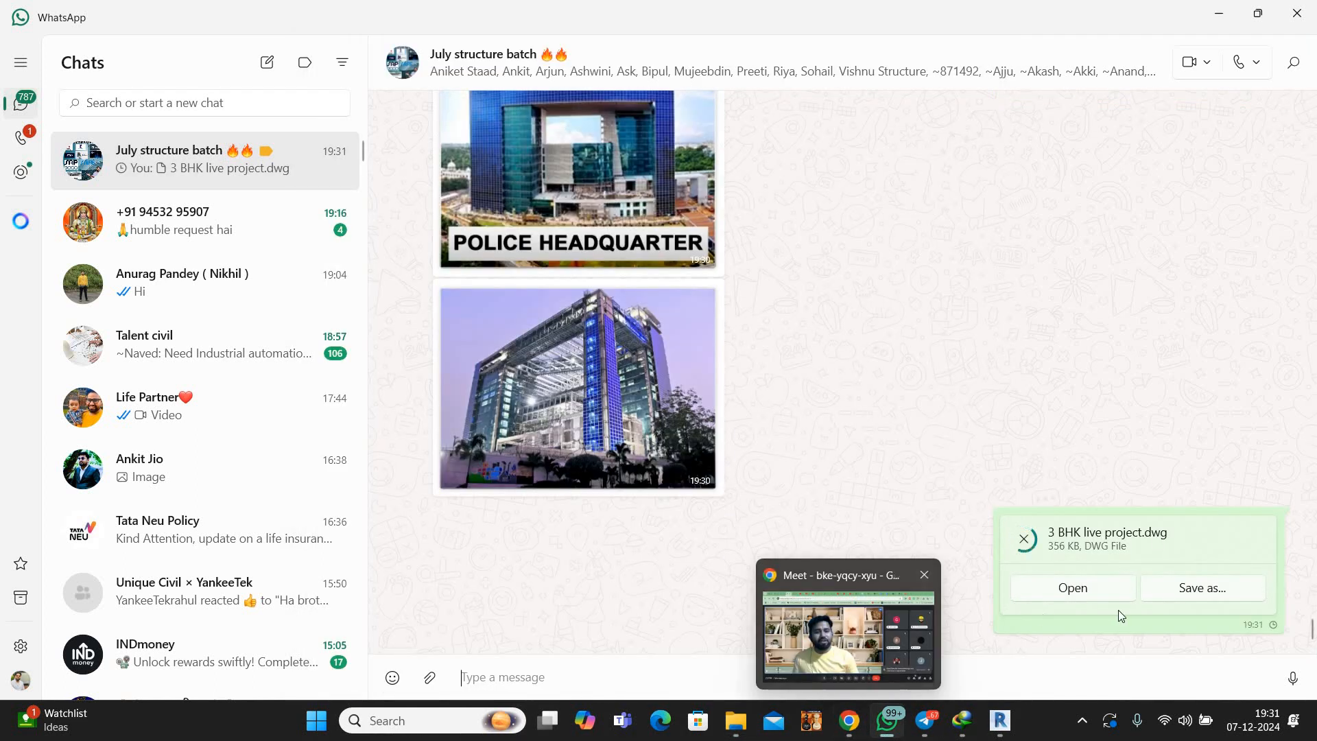
left_click(834, 639)
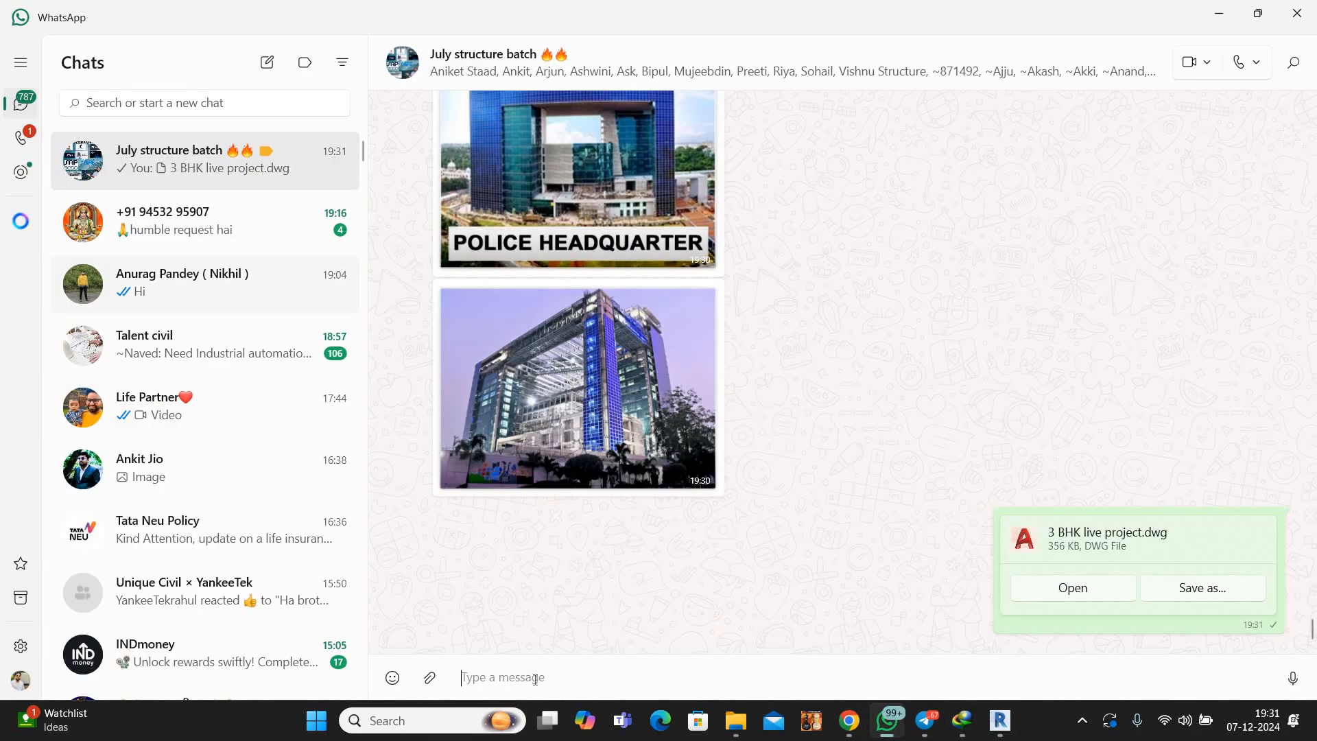
Reply "don't worry class ke bad dekh lete h" in the WhatsApp chat of the student asking about the RCDC export
left_click(237, 229)
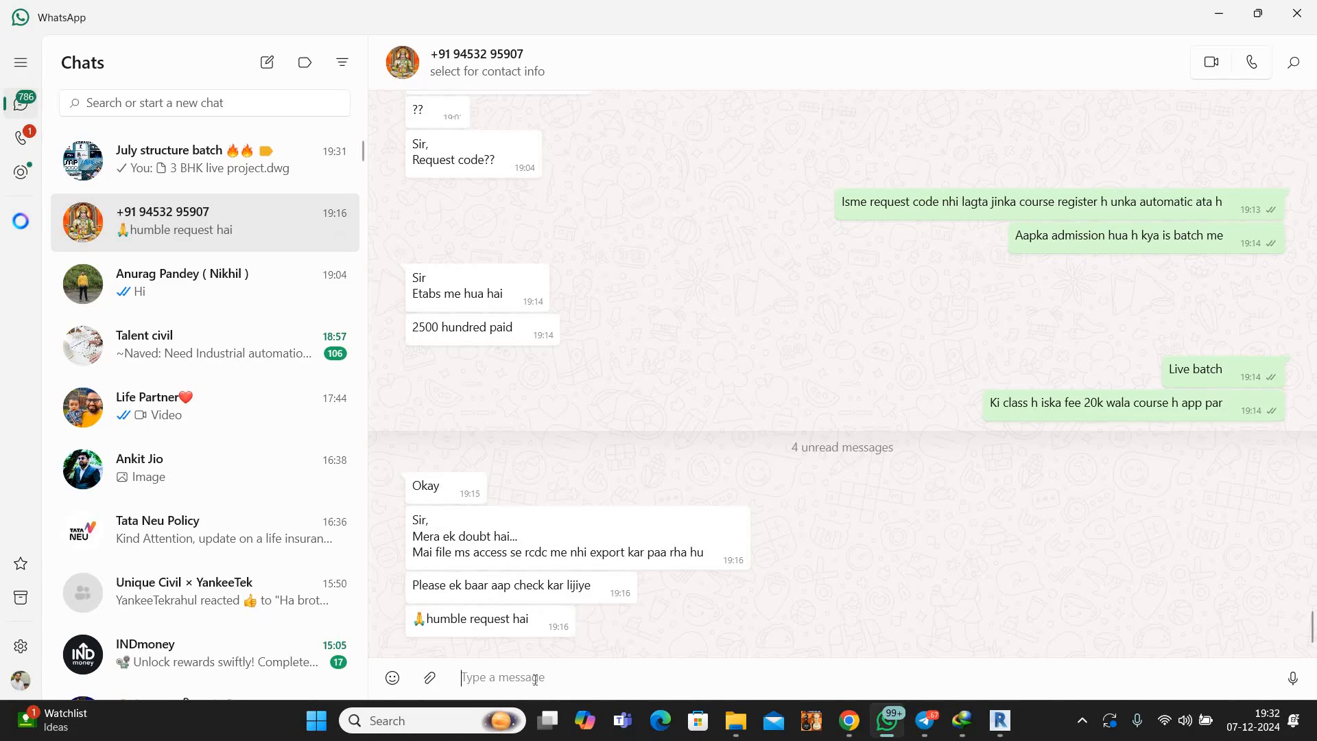
type("don't worry")
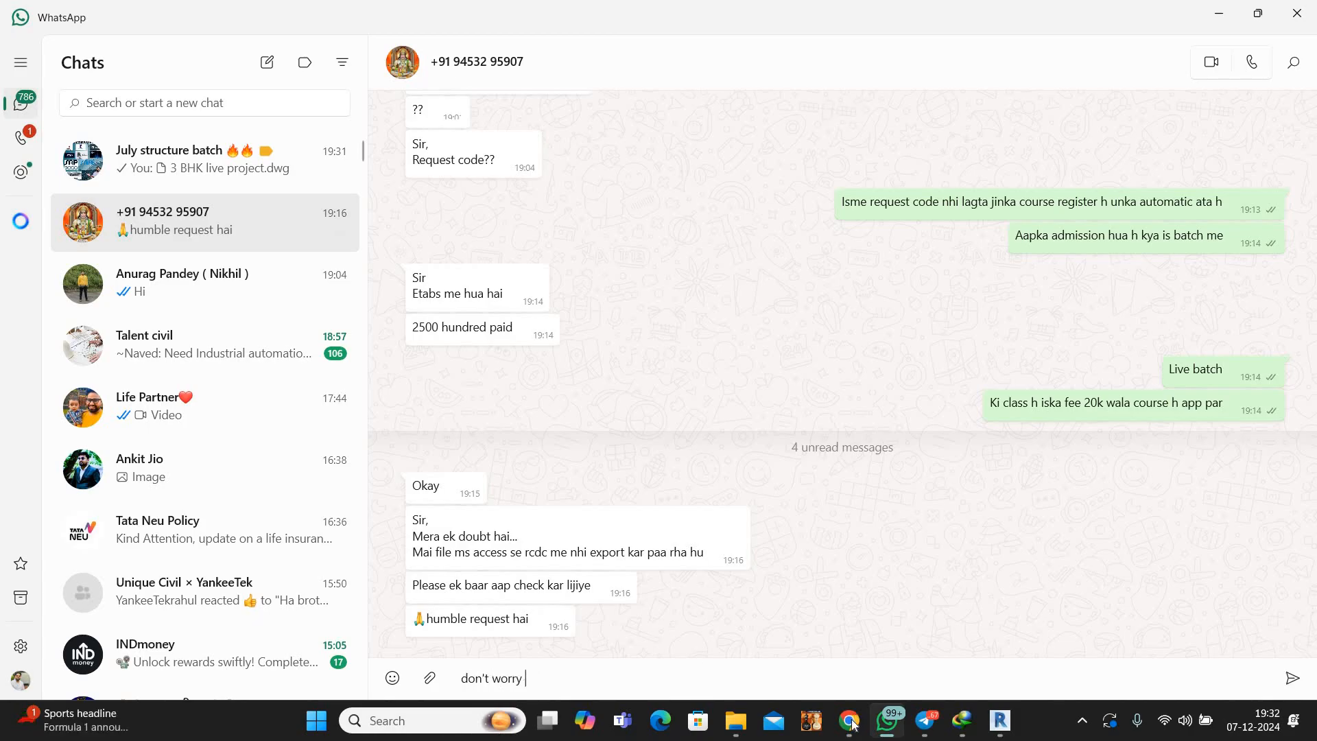
mouse_move(849, 720)
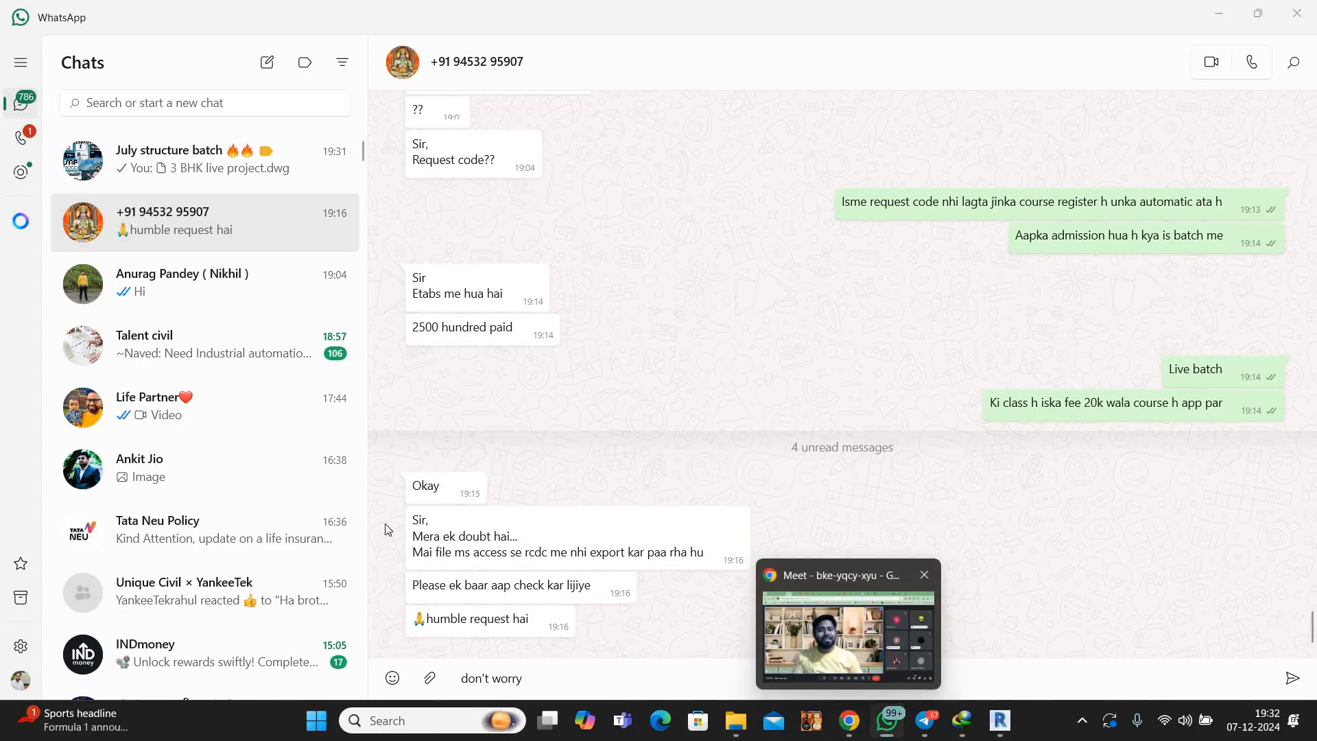
left_click(826, 638)
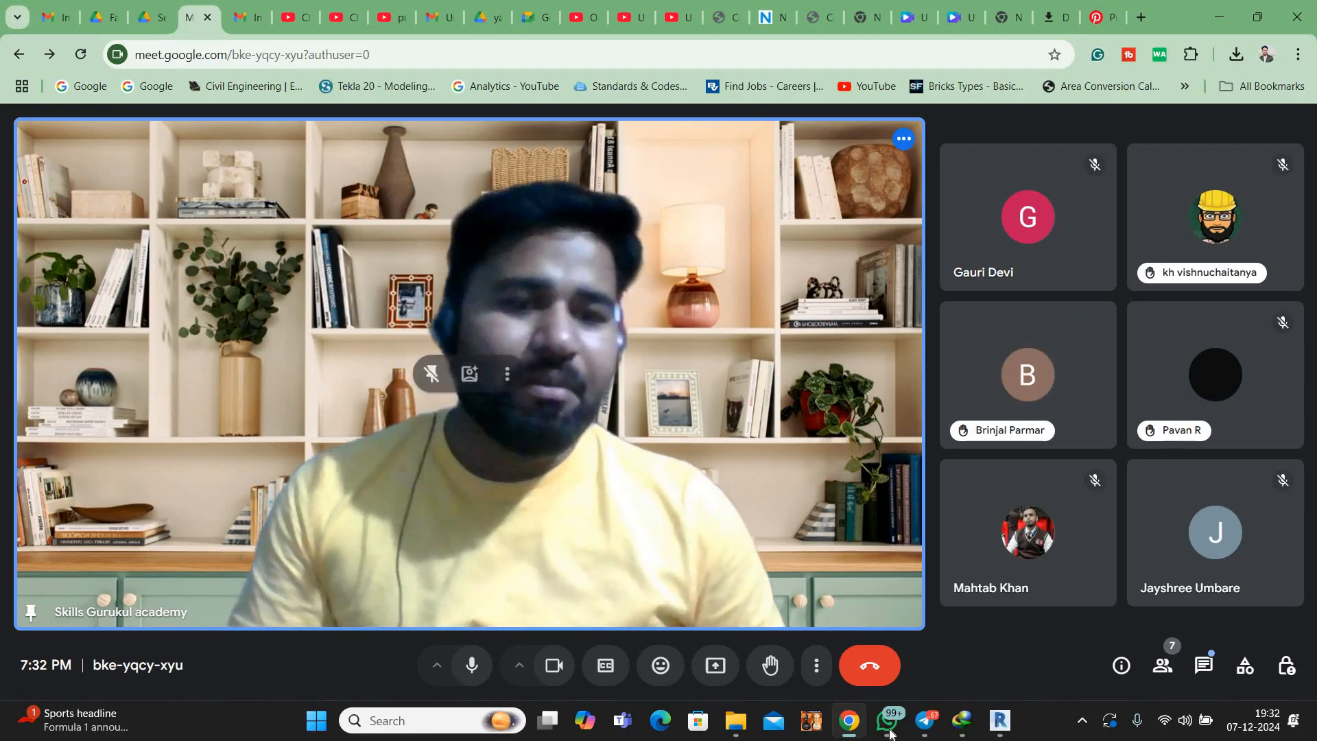
key("alt+Tab")
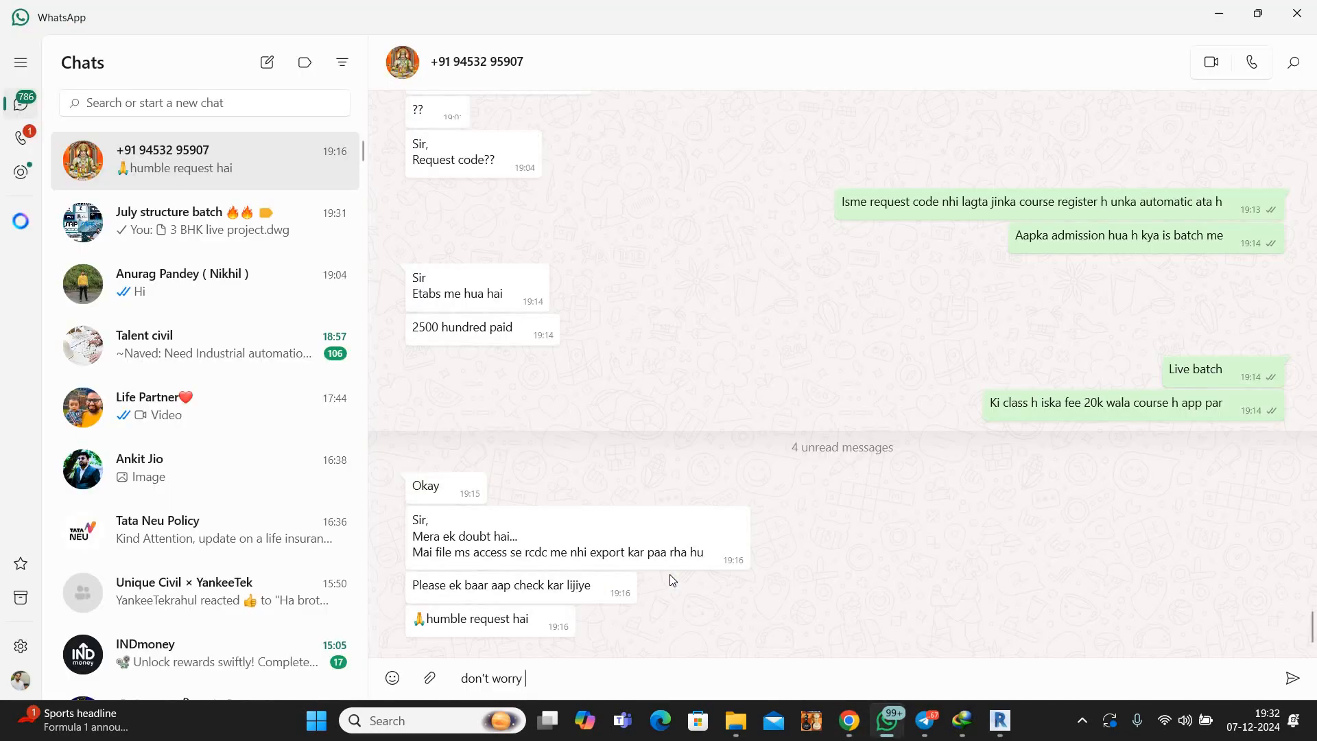
type("class ke bad dekh lete h")
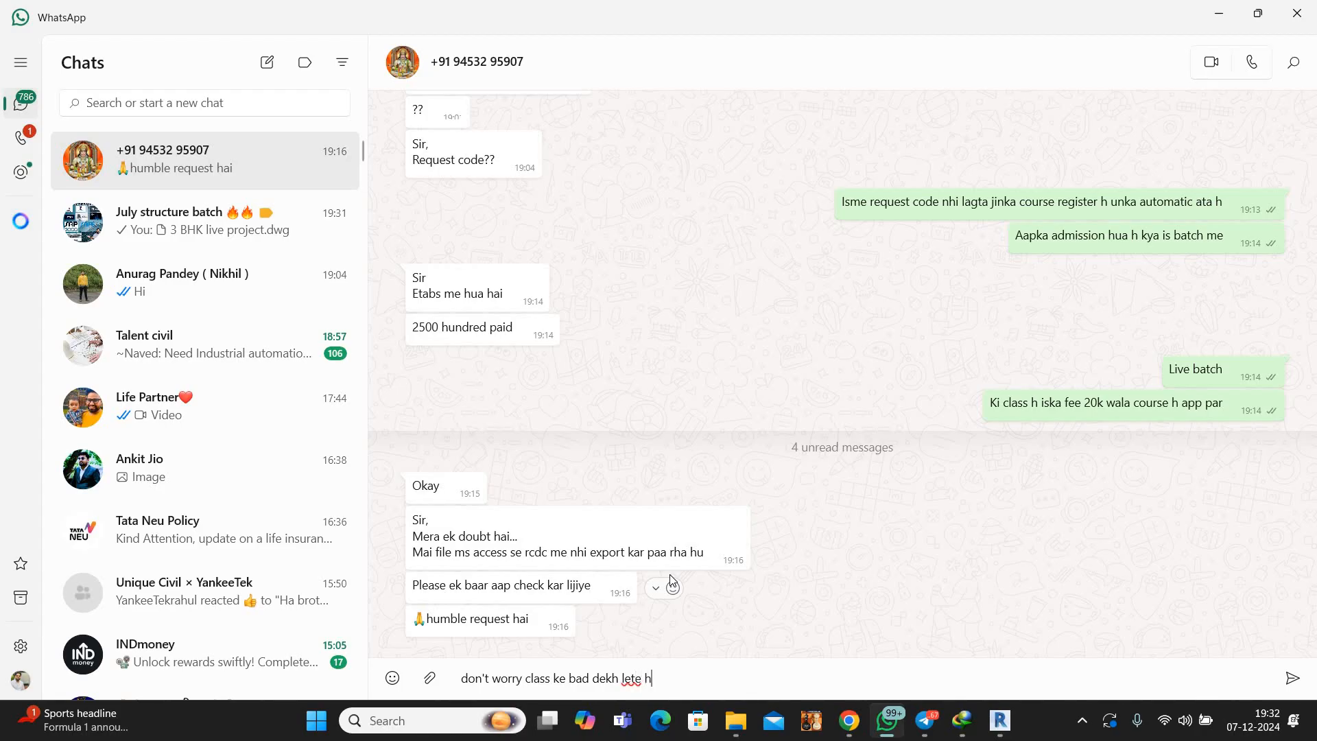
key("Return")
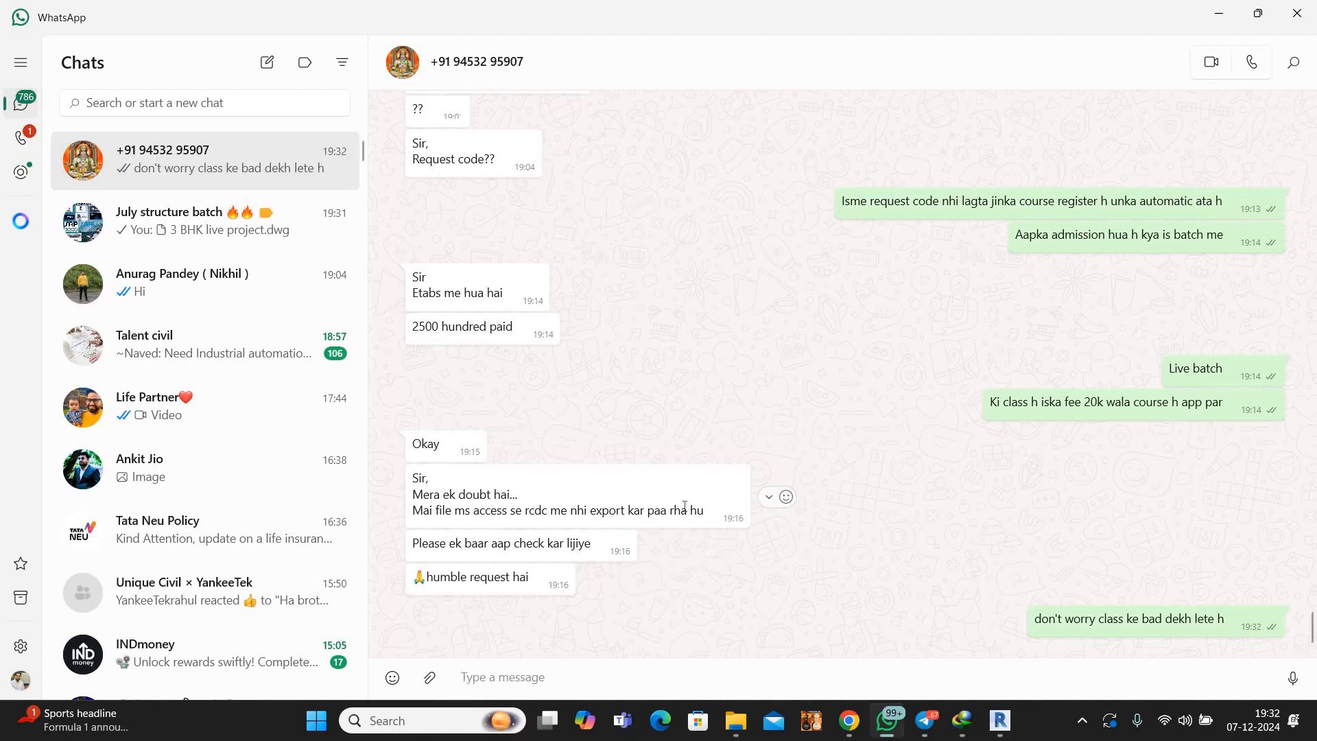
Start a quoted reply to the student's "Mera ek doubt hai" message, leave it empty and minimize WhatsApp
left_click(768, 497)
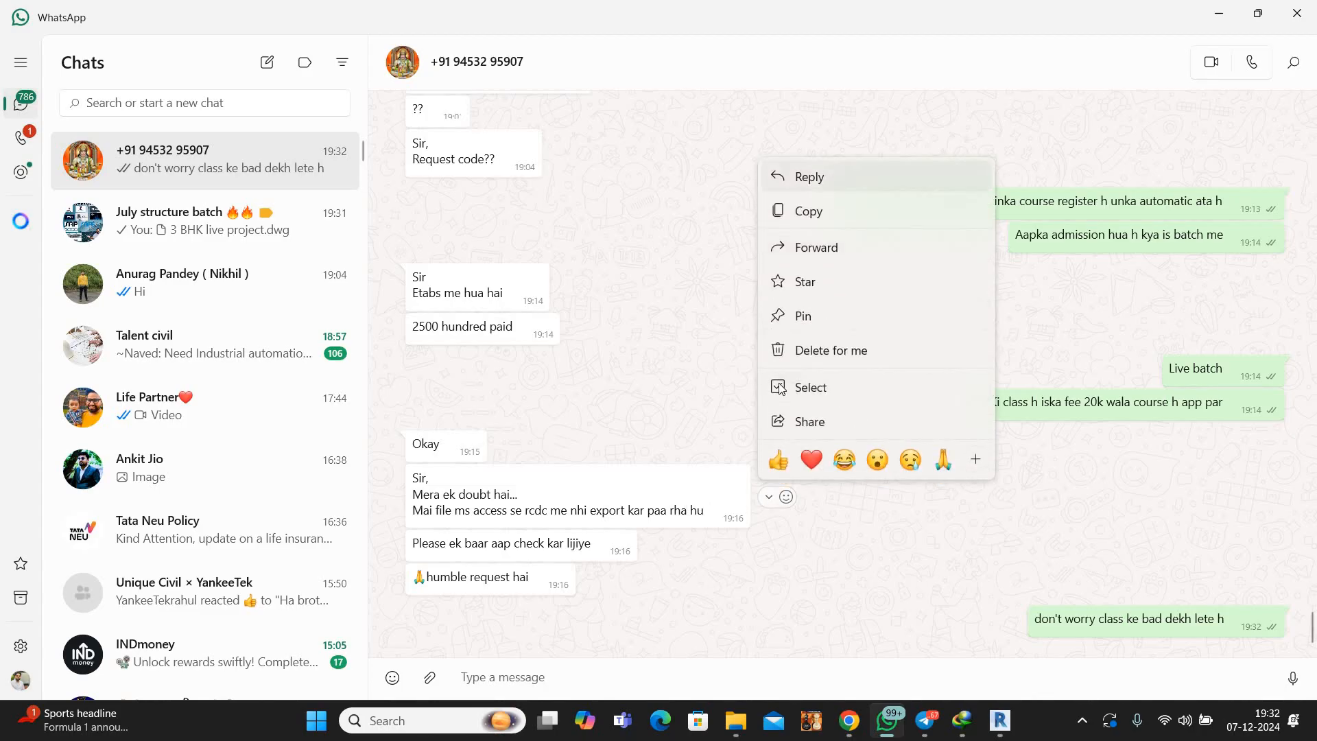
left_click(824, 177)
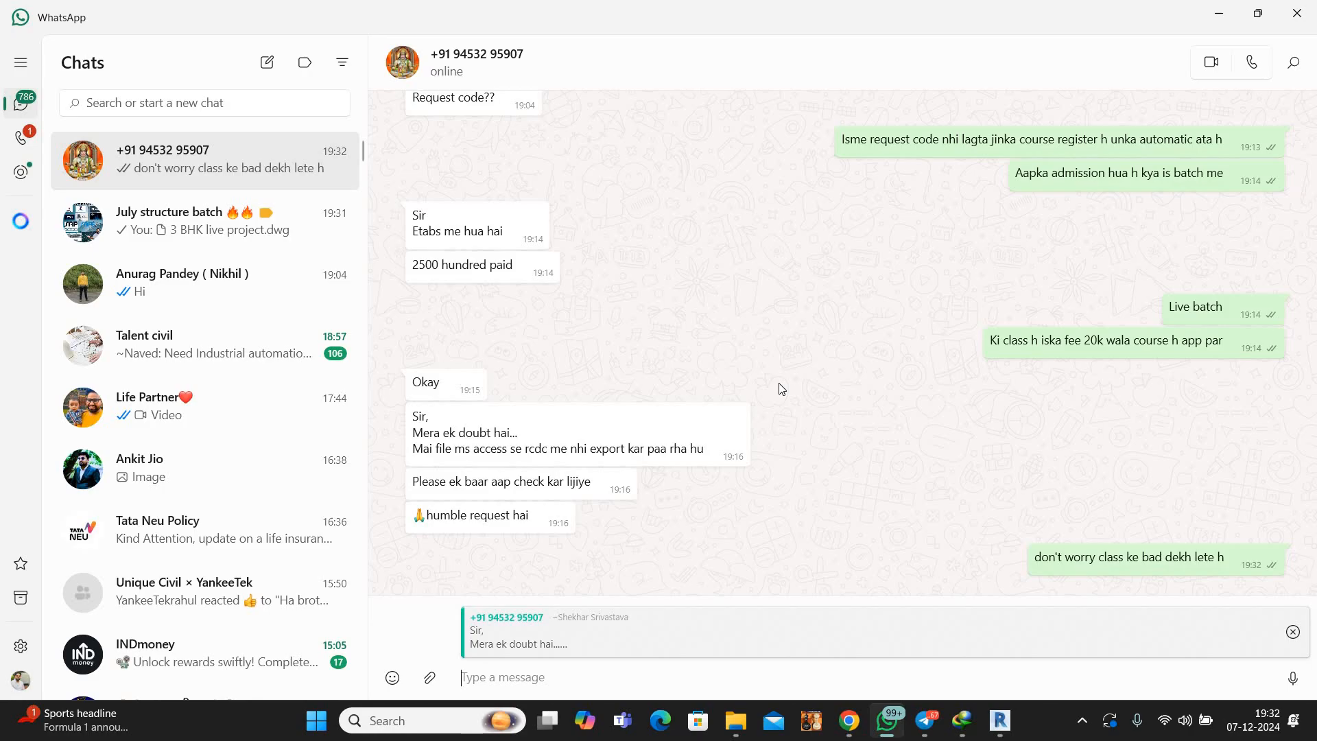
left_click(1219, 14)
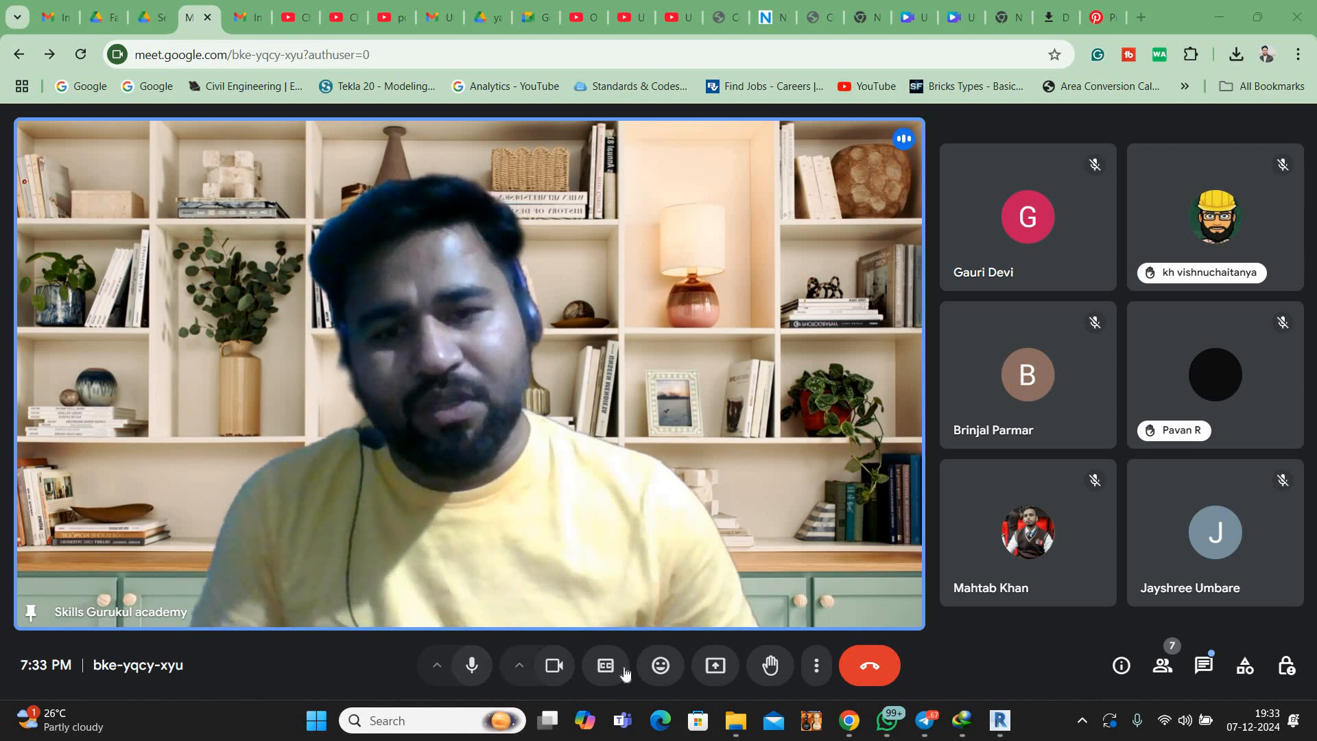
Turn off the camera in the Google Meet call and present the entire screen
left_click(554, 665)
left_click(716, 665)
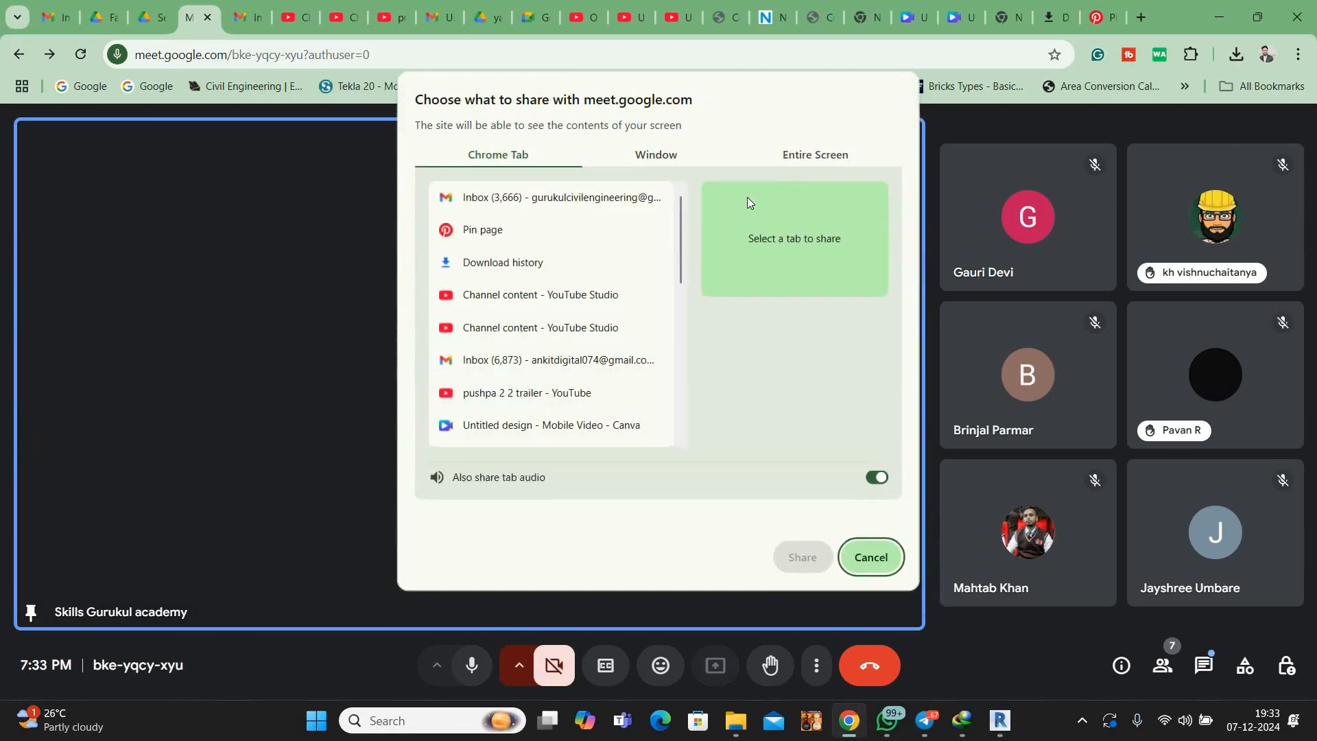
left_click(816, 154)
left_click(569, 261)
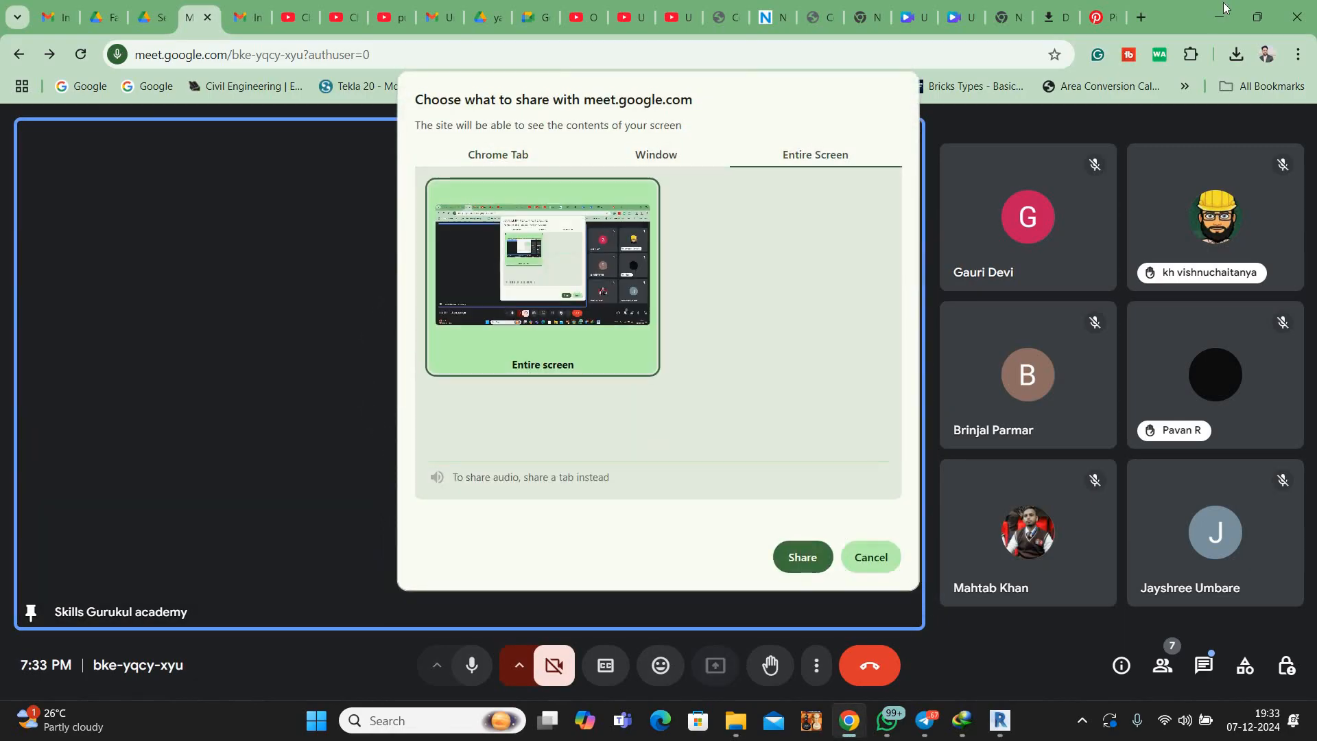
left_click(802, 557)
Switch to File Explorer and open the Level 1 training gurukul BIM folder on Local Disk (D:)
left_click(847, 725)
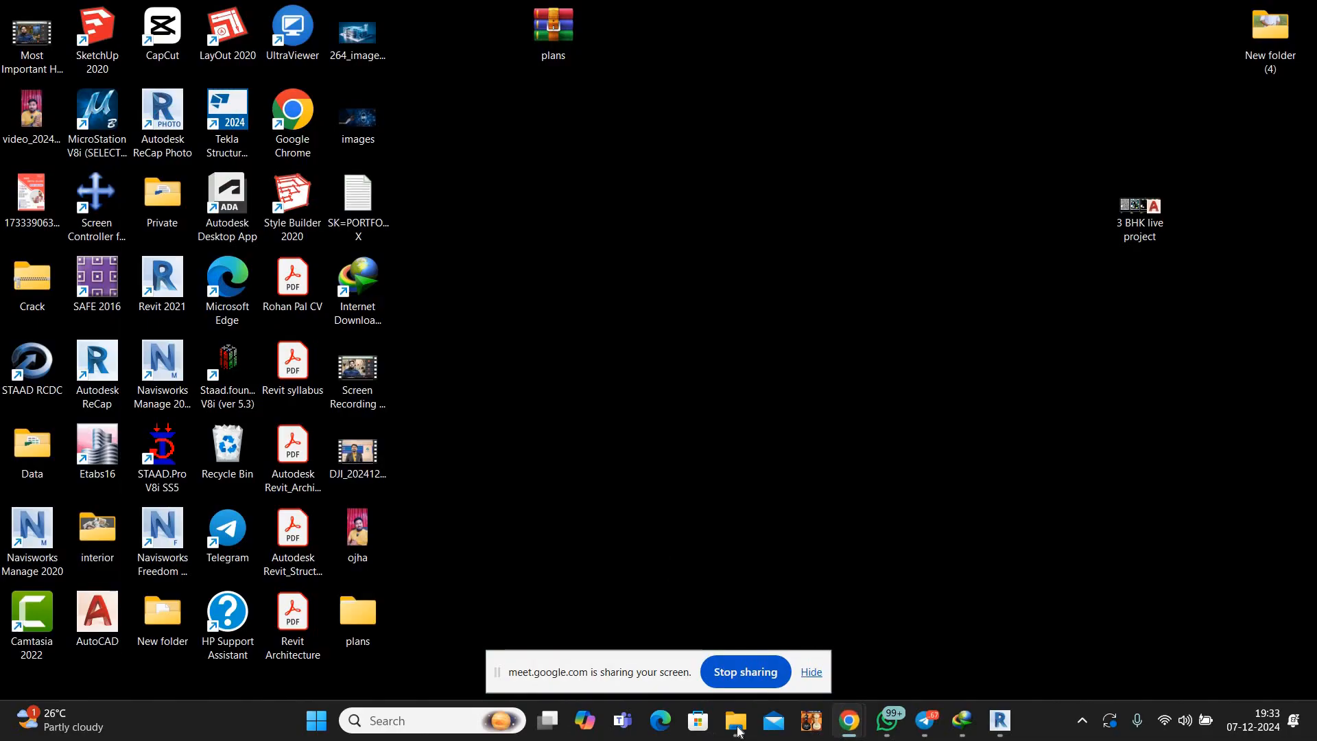
left_click(736, 720)
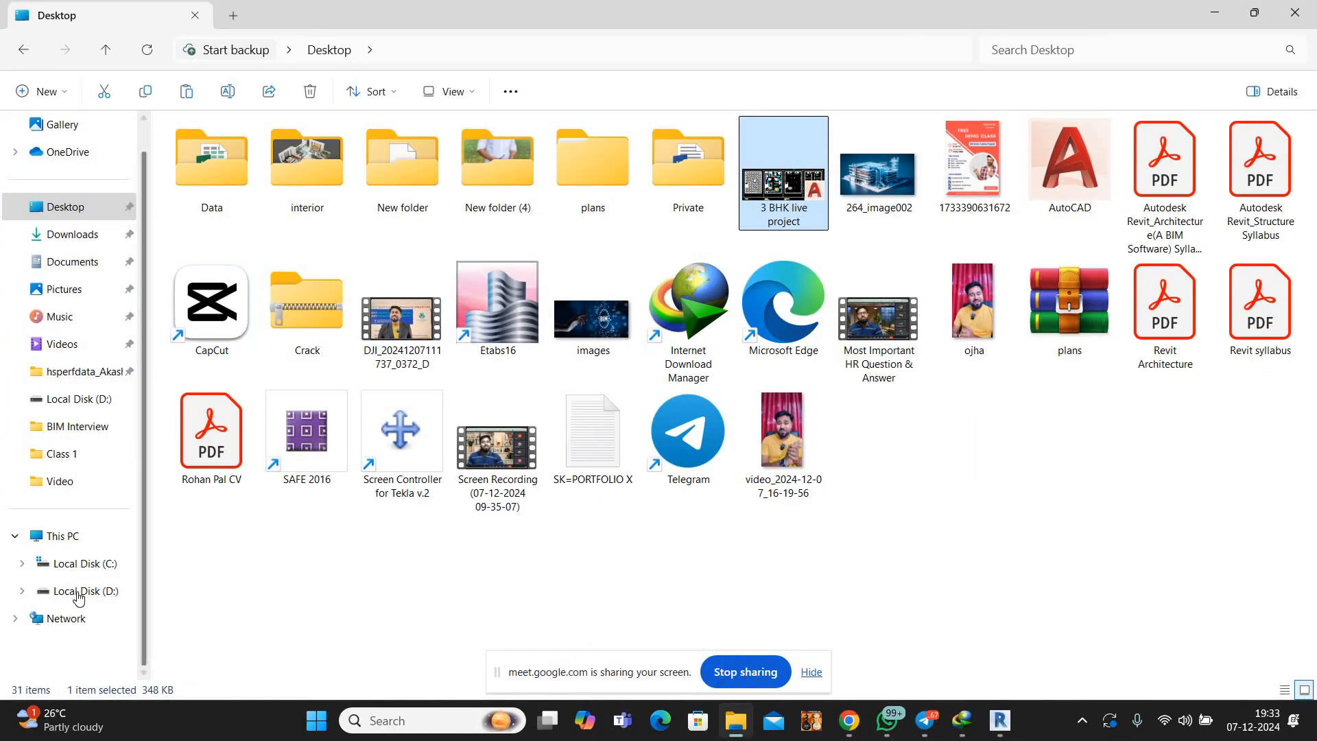
left_click(78, 591)
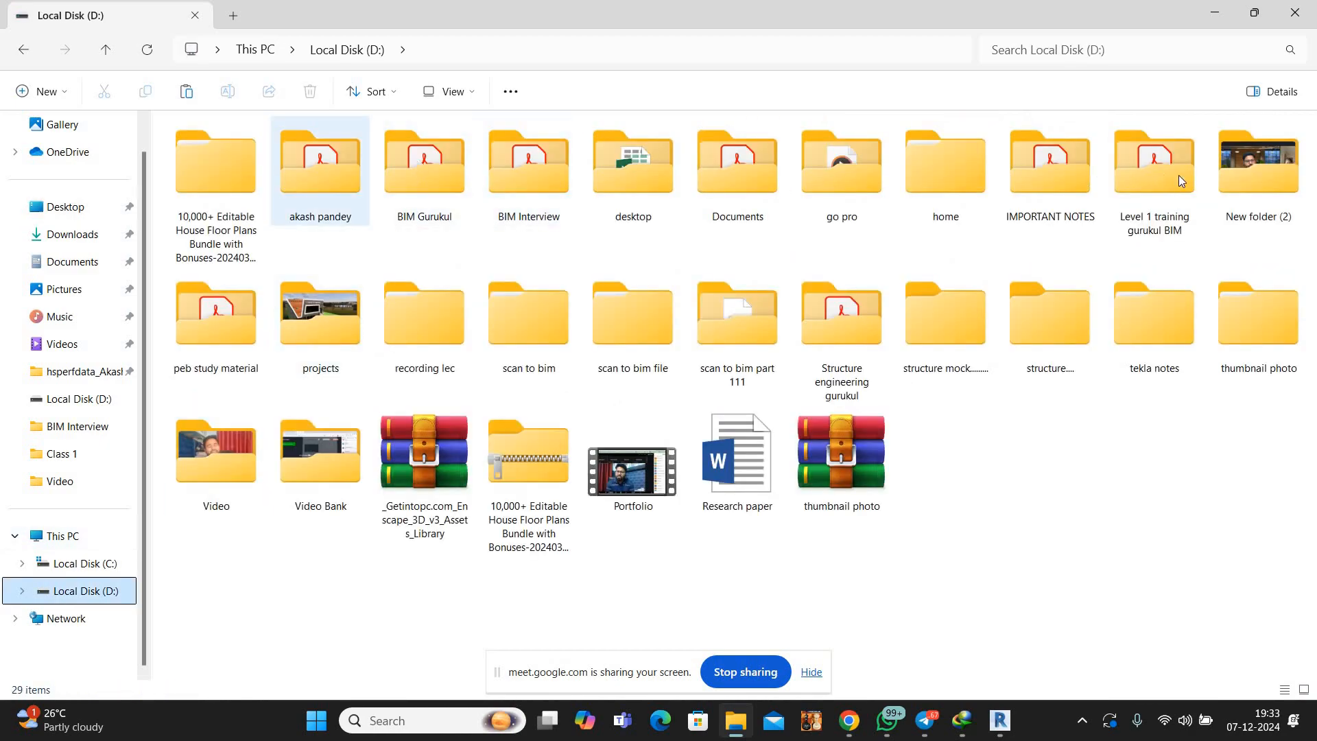
double_click(1155, 168)
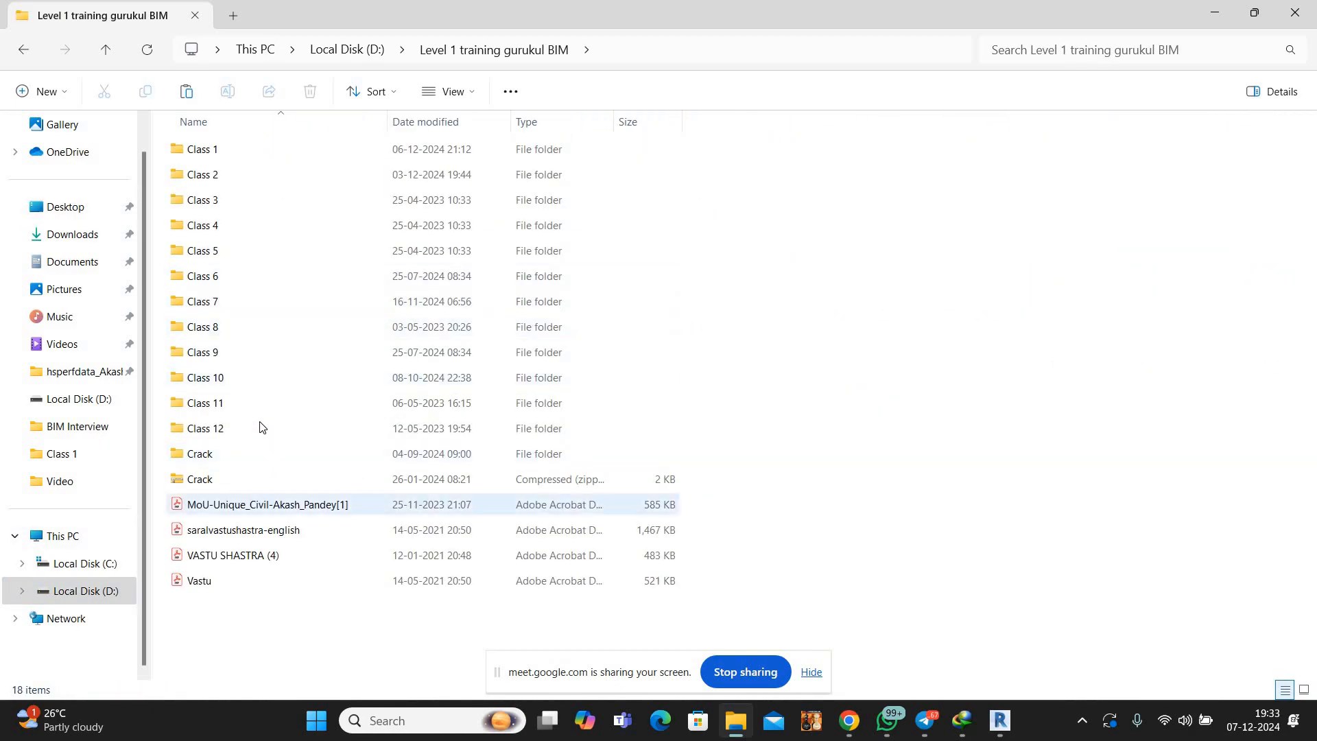
Check the contents of the Class 12, Class 10 and Class 11 folders in turn
double_click(275, 428)
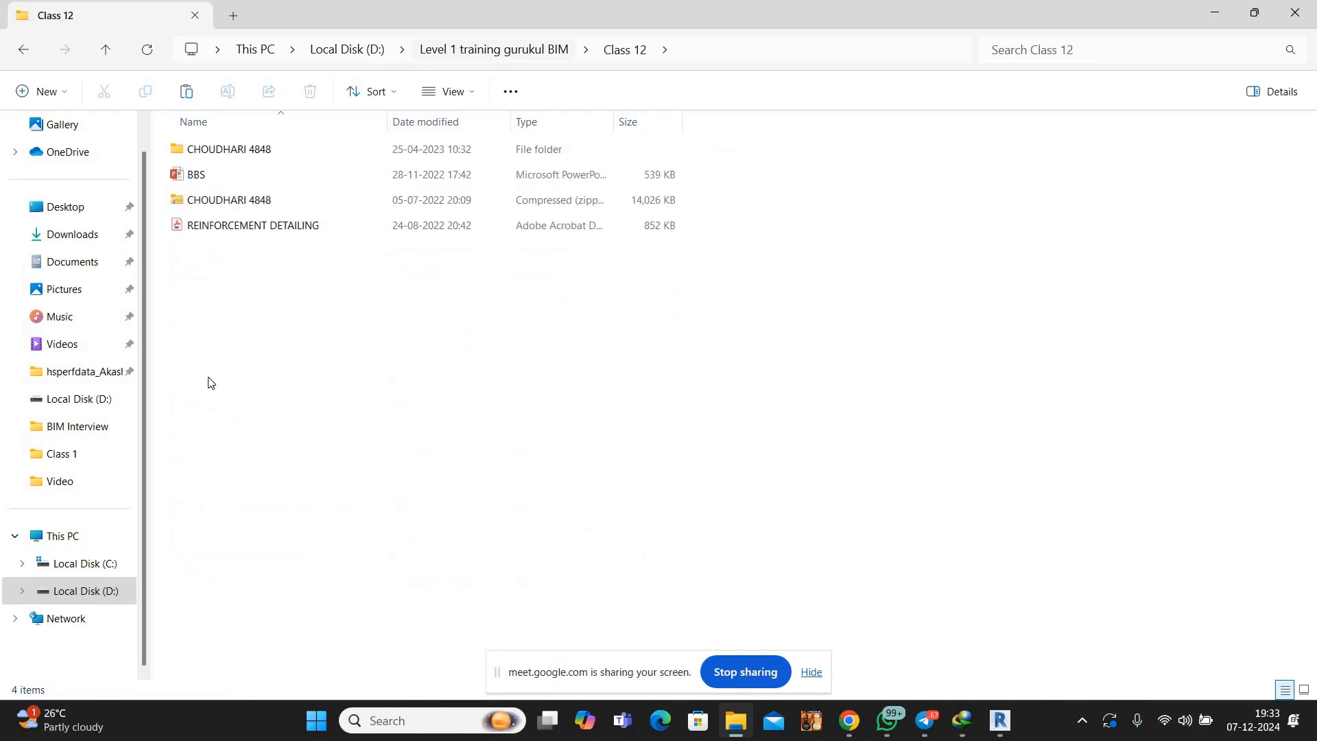
double_click(213, 380)
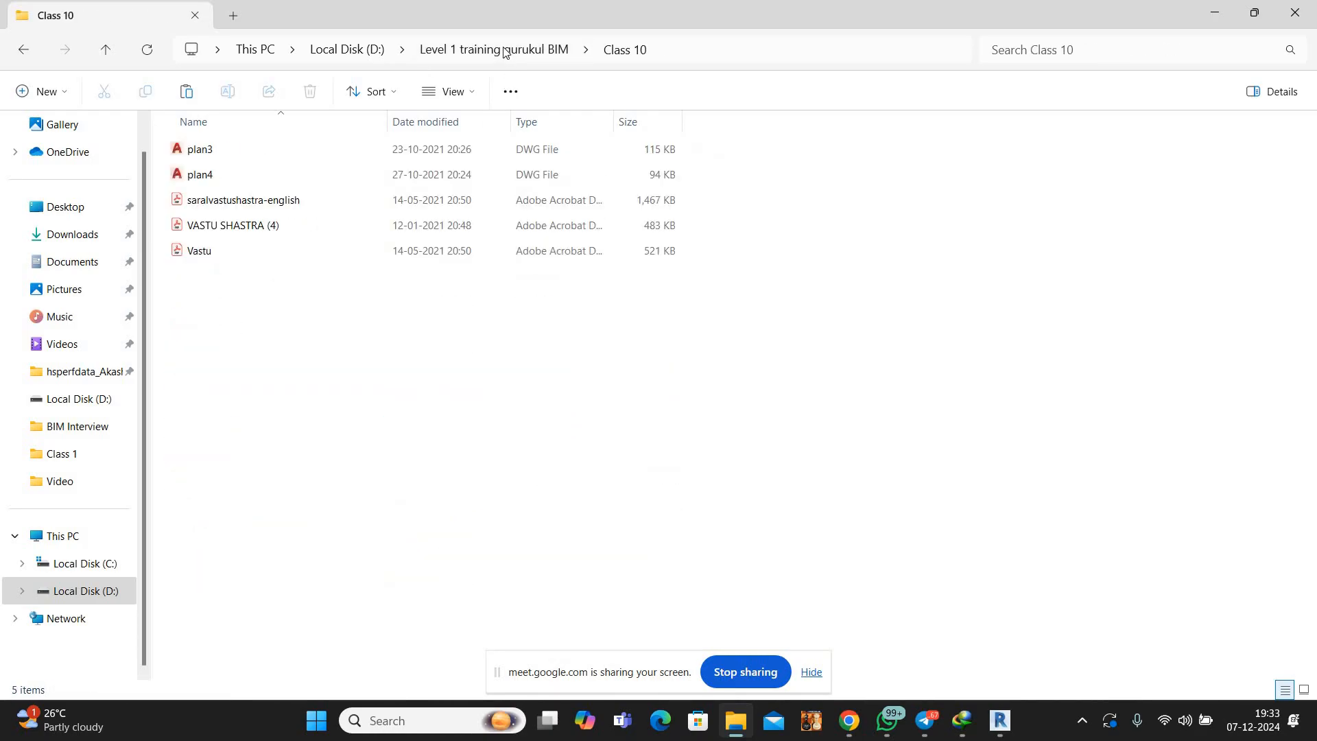
key("alt+Left")
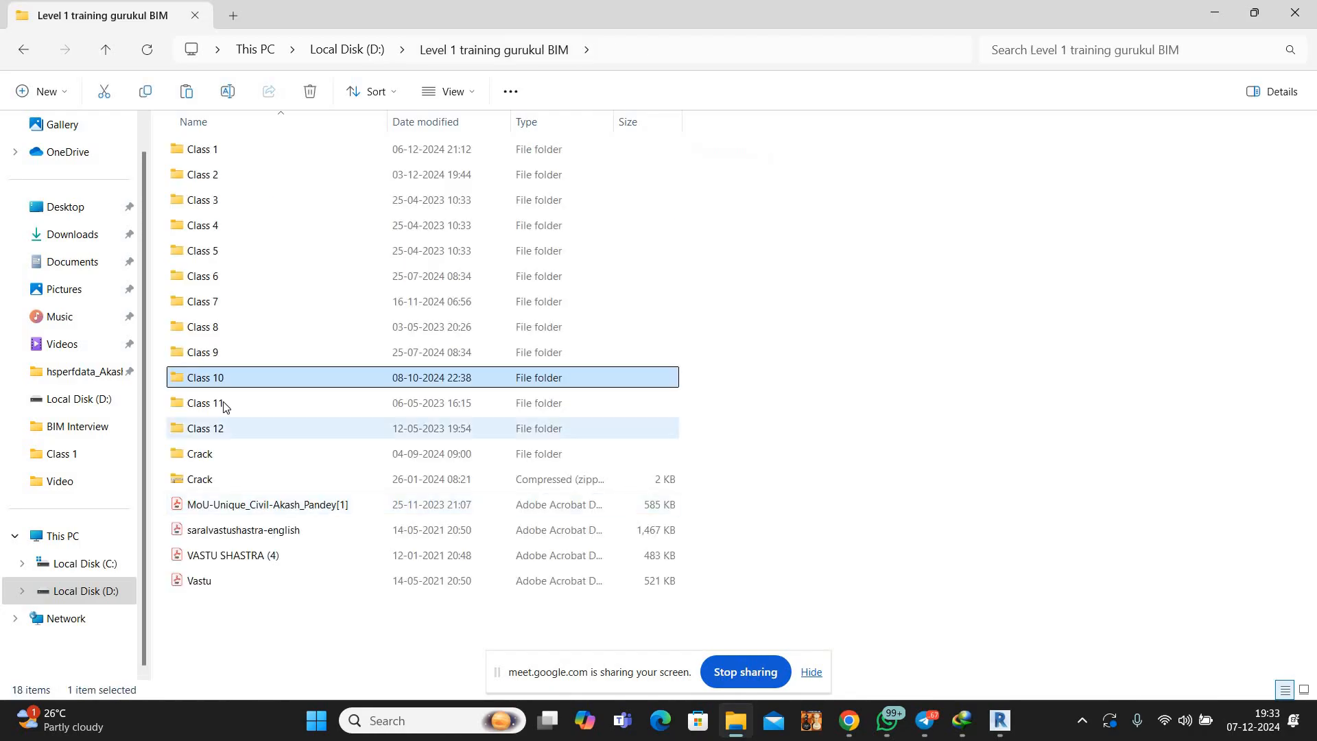
double_click(226, 404)
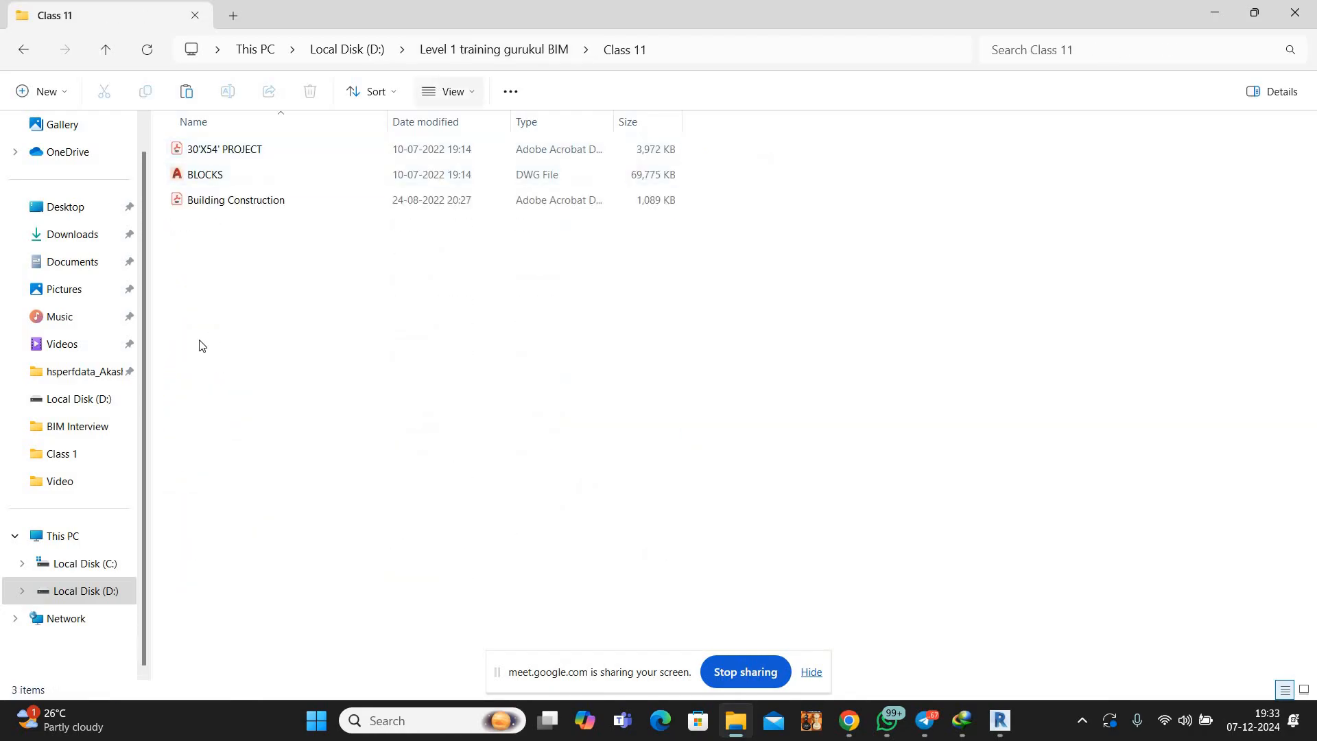
Go back to the course folder and open the 55'X55' VILLA PDF from the Class 9 folder
key("alt+Left")
double_click(304, 155)
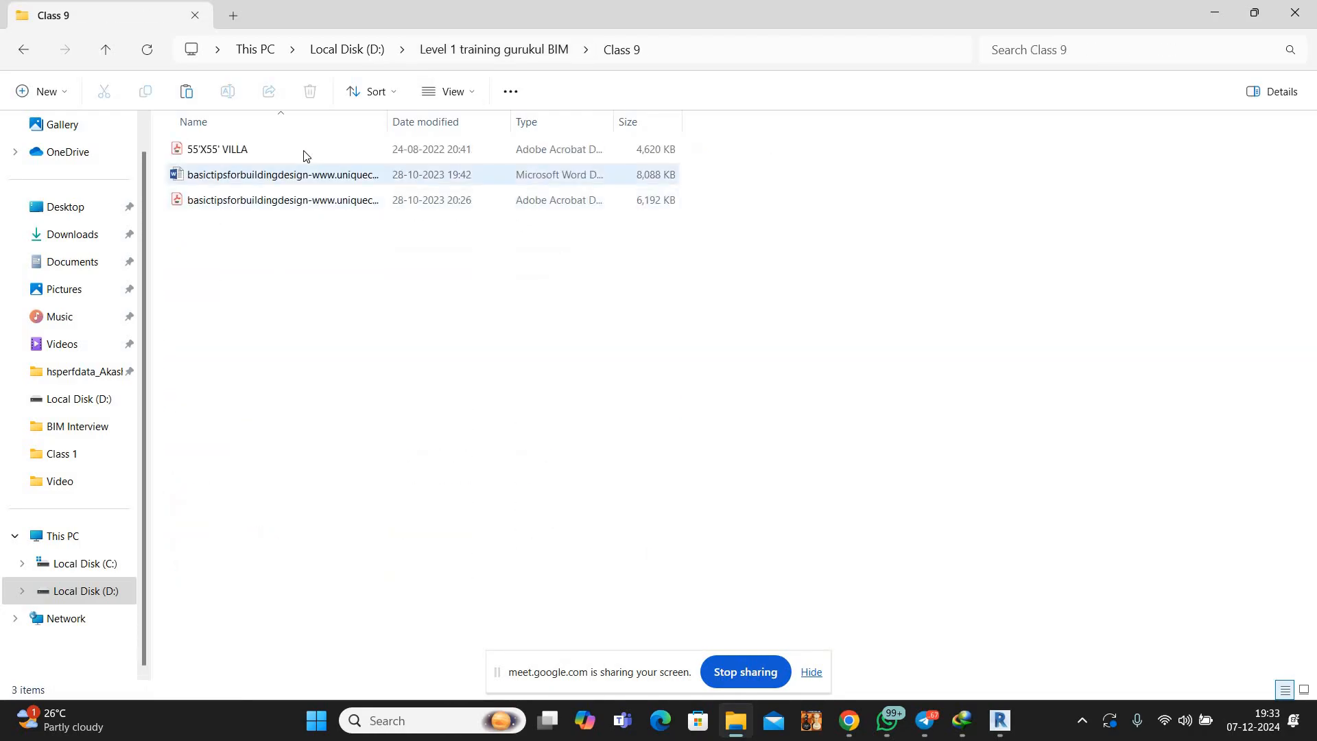
left_click(301, 157)
left_click(1027, 27)
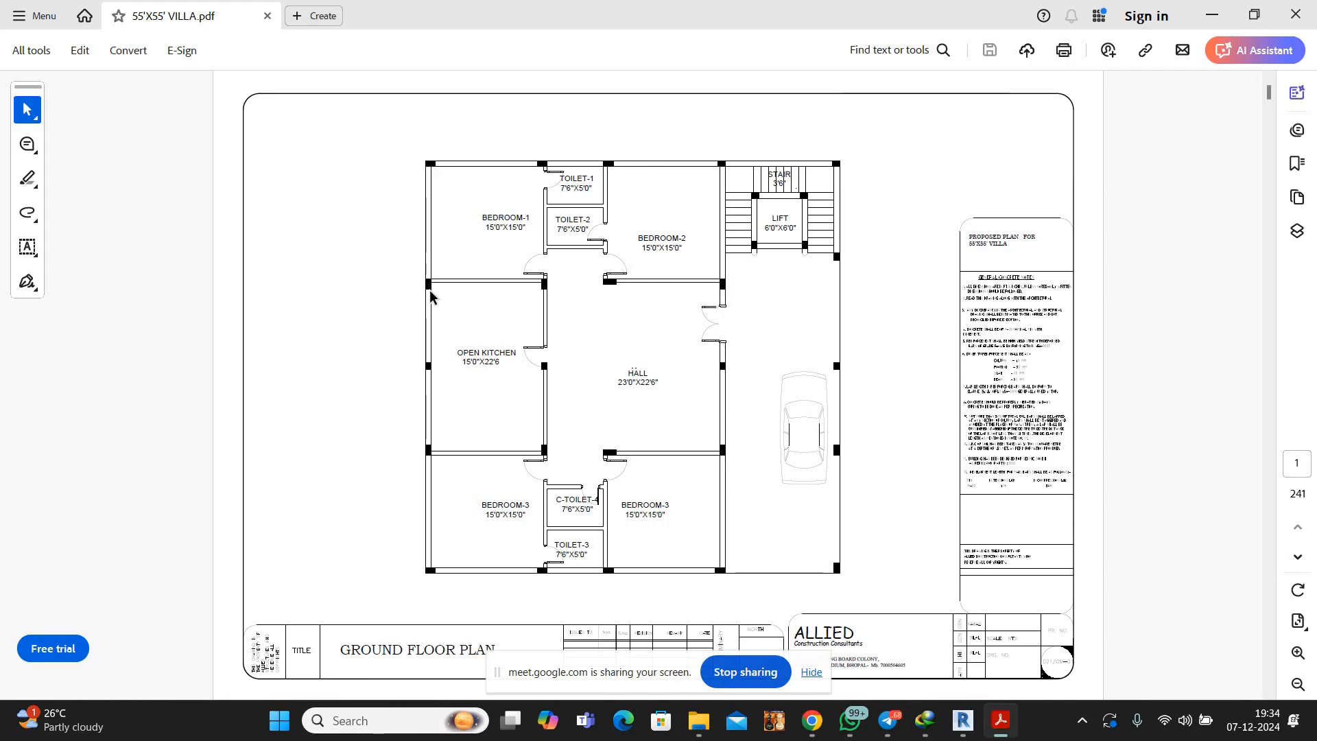
Look through the villa PDF's floor plans, slab beam layouts and beam design results, return to the first floor plan and minimize the file
scroll(429, 295, "down", 4)
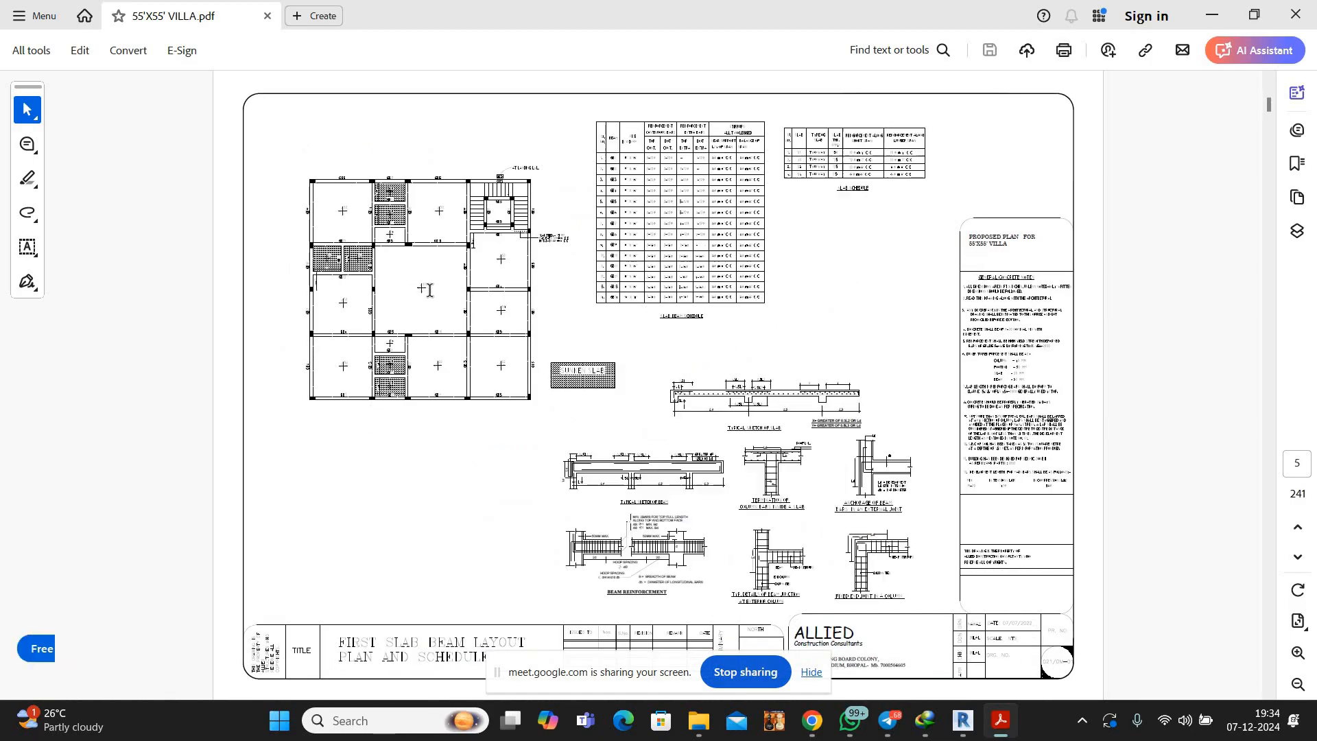
scroll(430, 289, "down", 5)
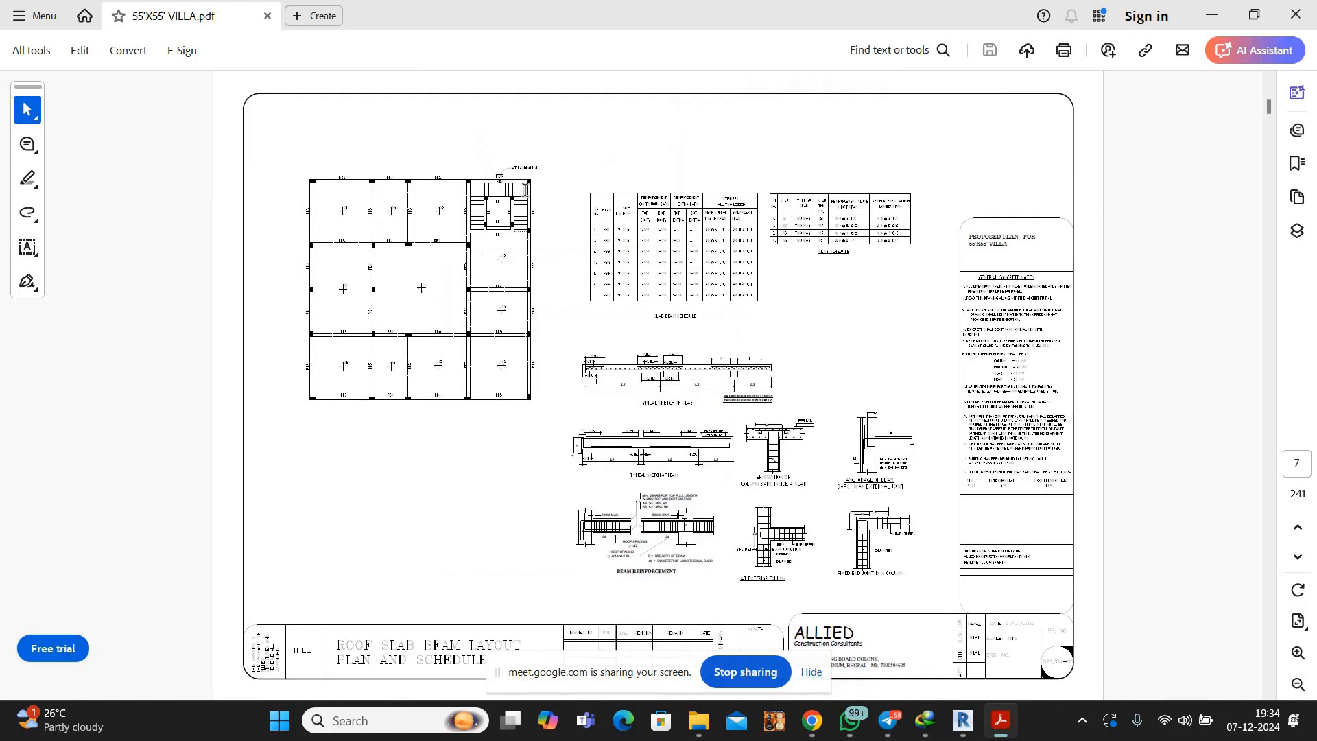
scroll(526, 189, "down", 2)
scroll(522, 251, "down", 12)
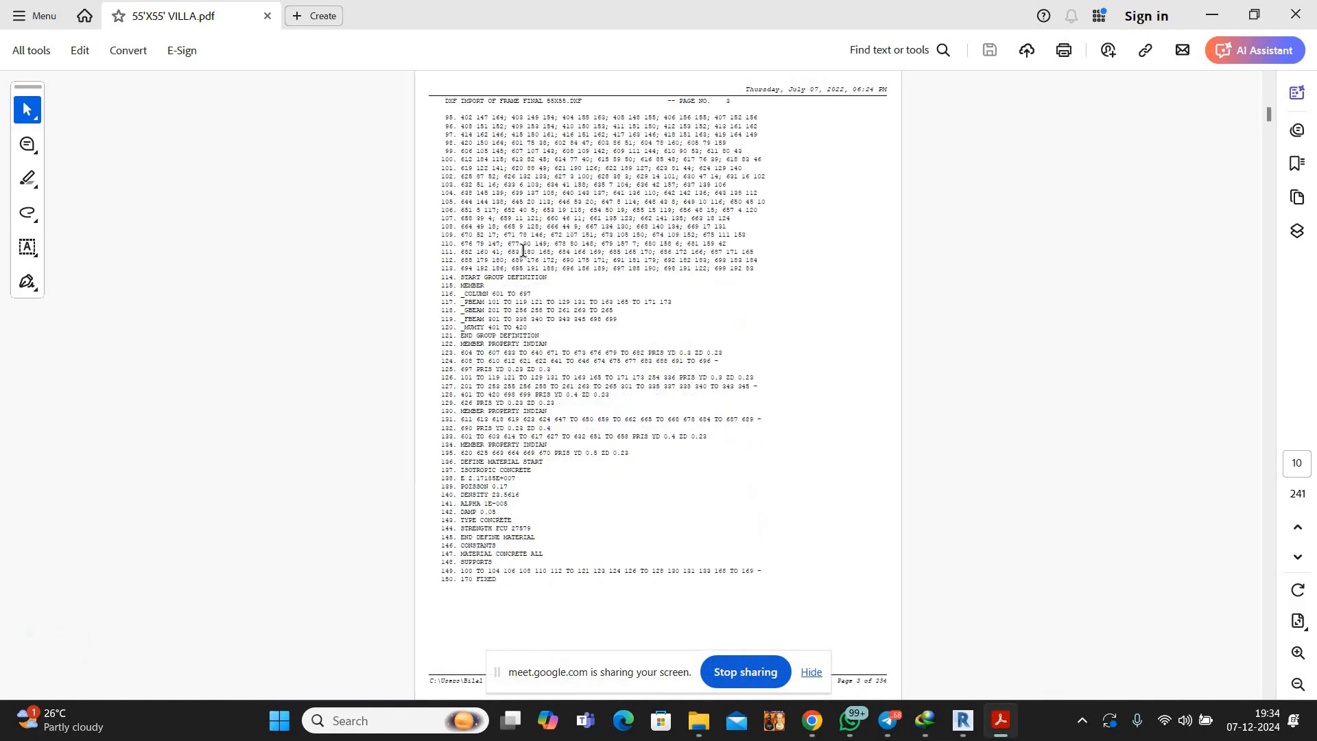
scroll(523, 251, "down", 15)
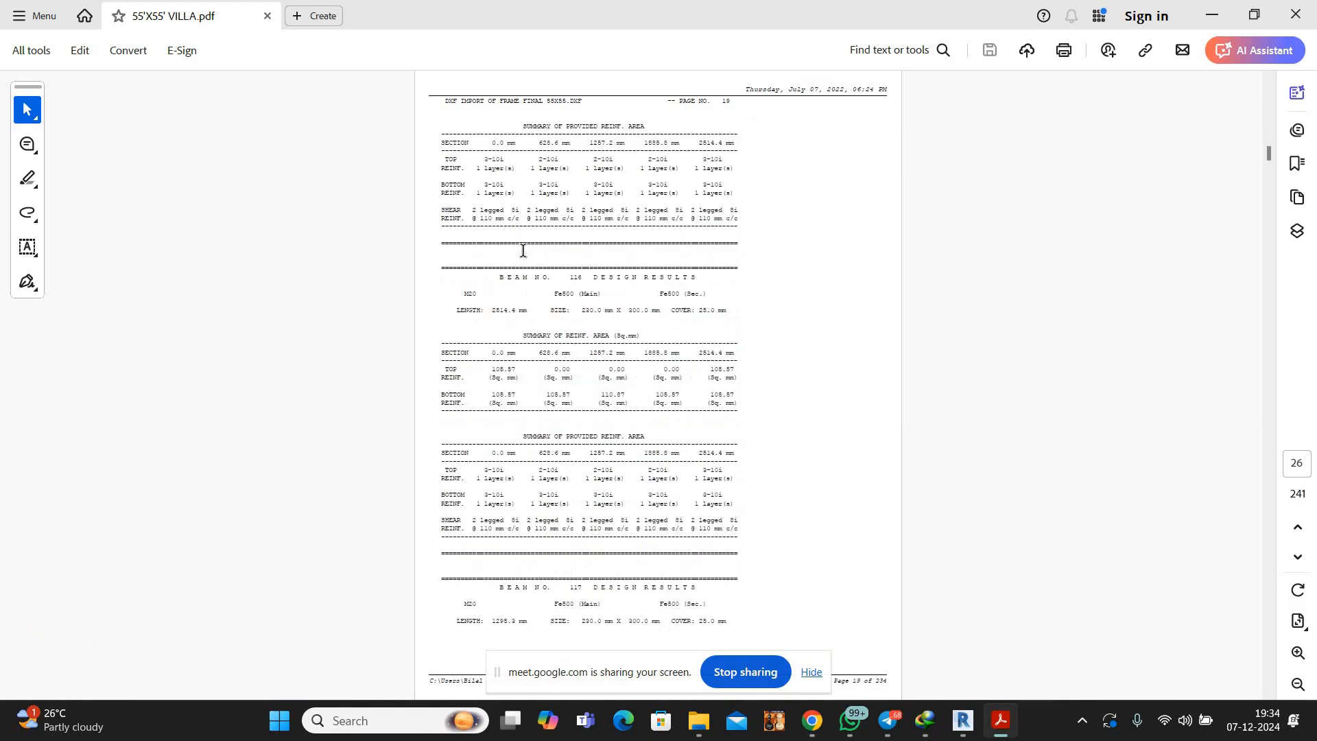
scroll(527, 328, "down", 14)
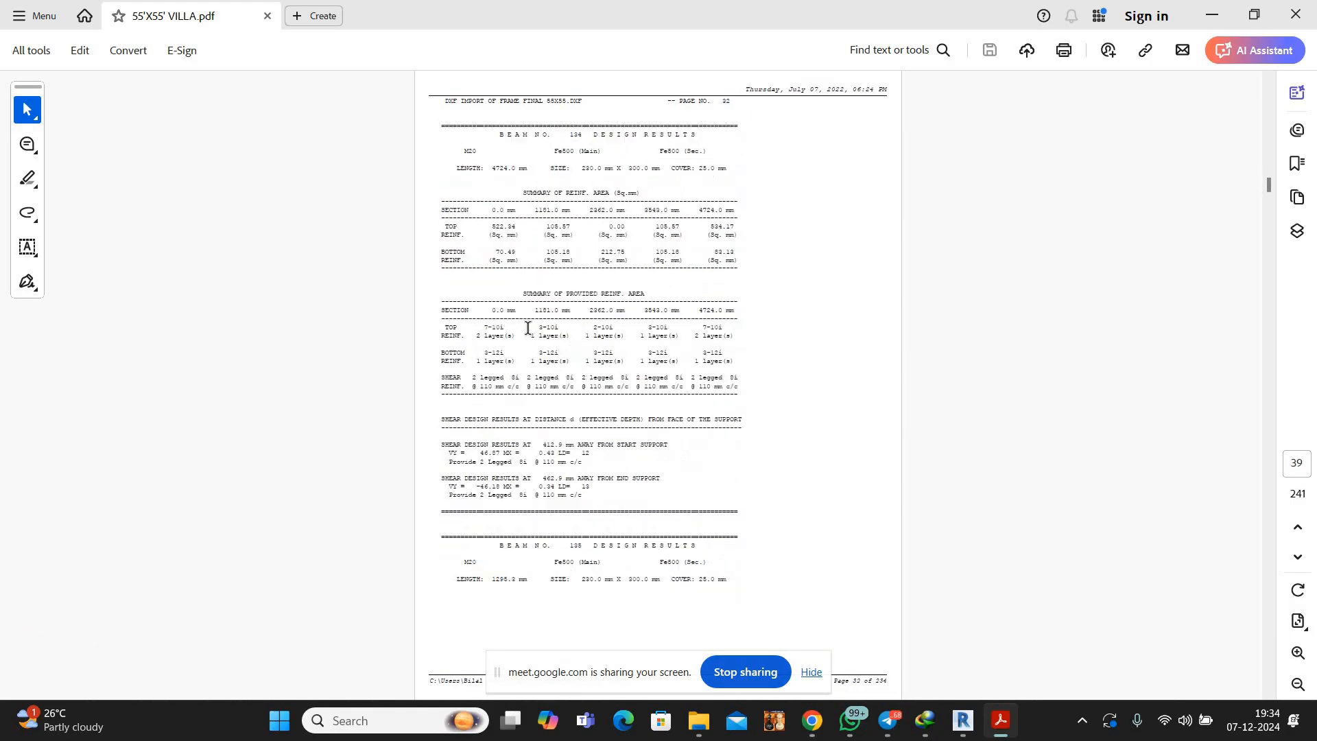
scroll(527, 389, "down", 5)
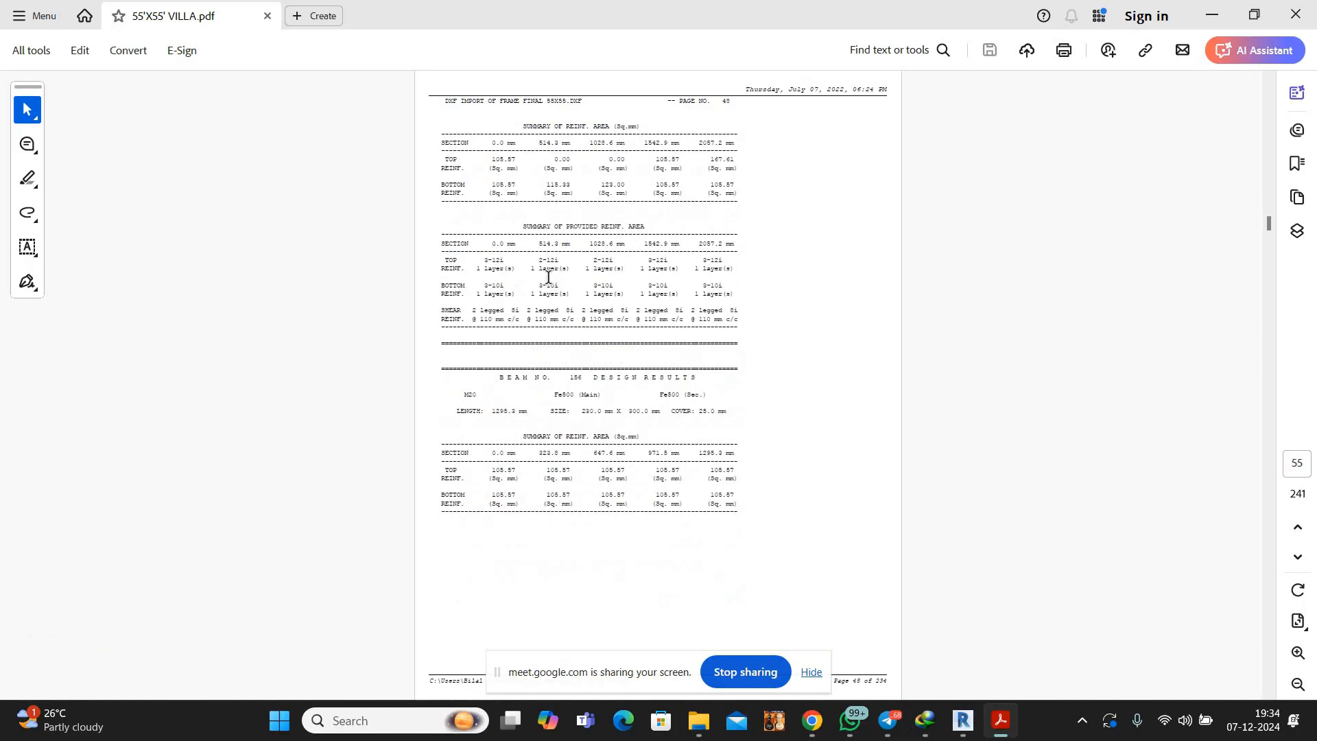
mouse_move(531, 266)
left_mouse_down()
mouse_move(686, 281)
mouse_move(680, 269)
left_mouse_up()
left_click_drag(1269, 221, 1281, 88)
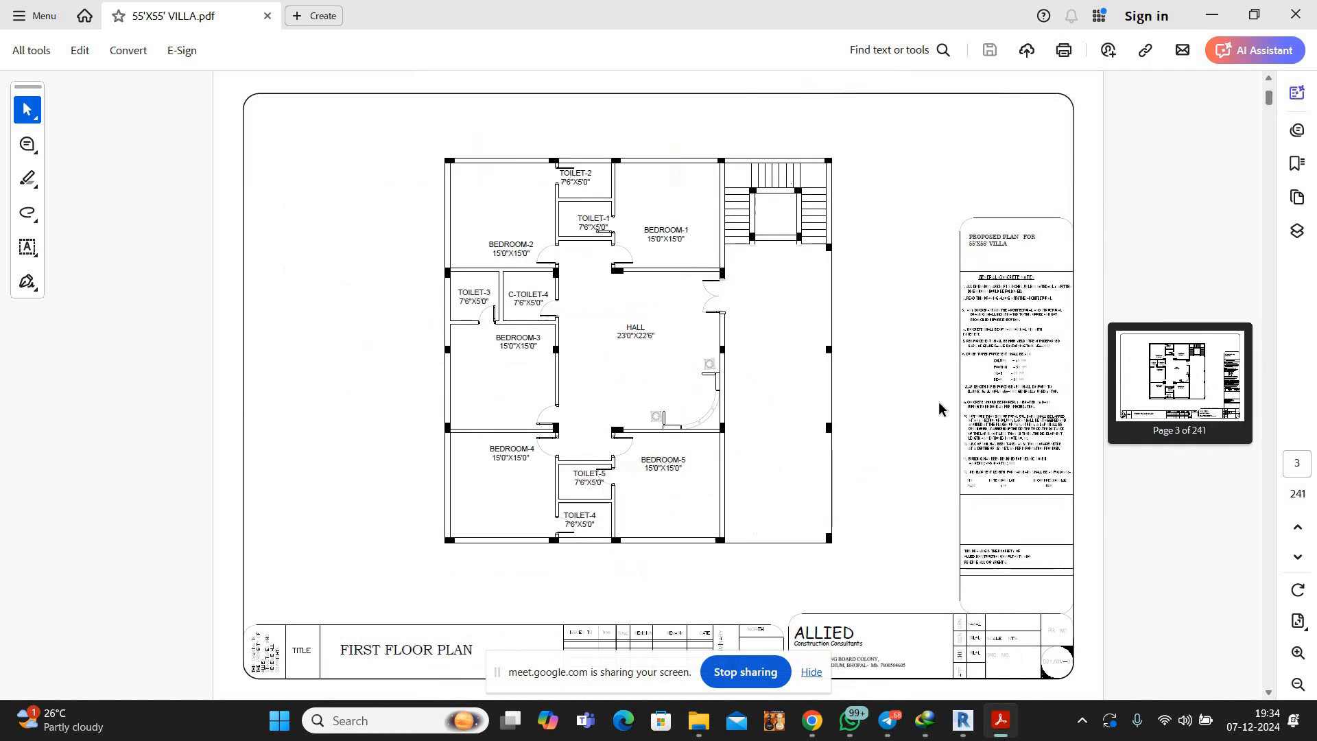
mouse_move(815, 725)
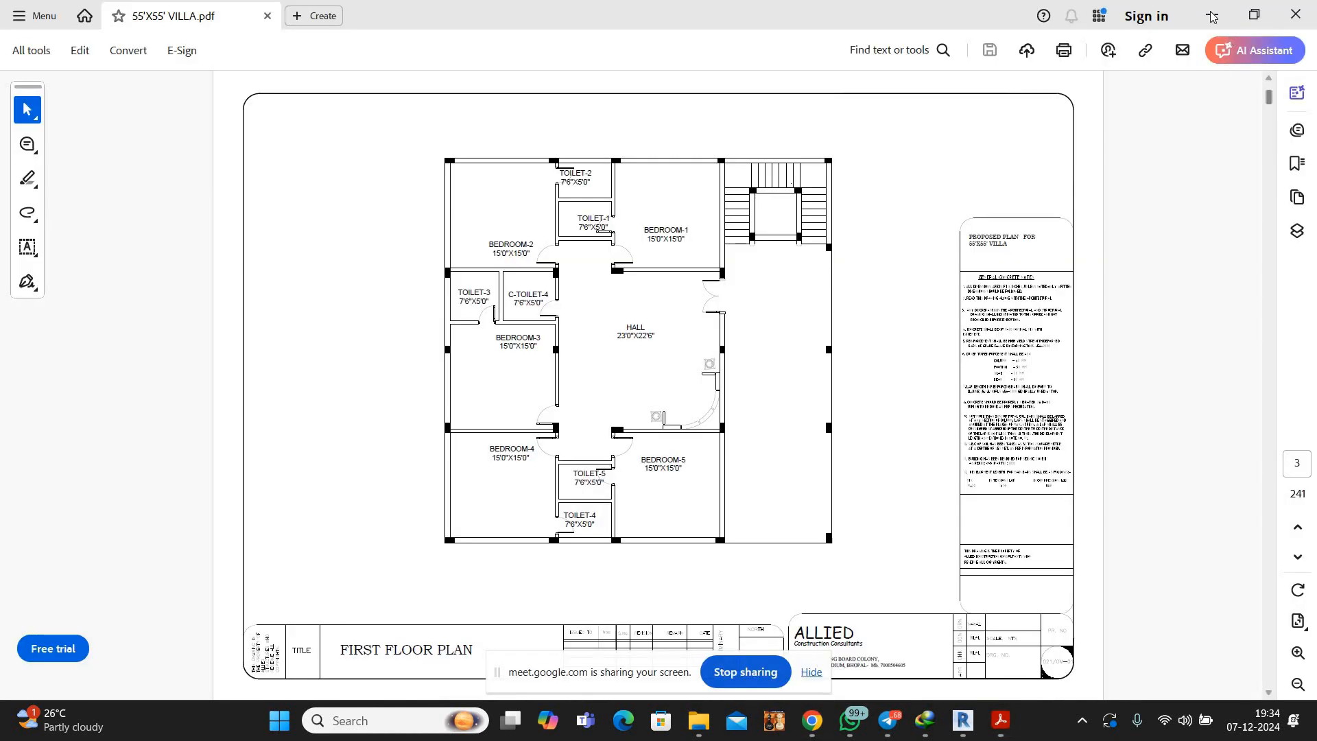
left_click(1212, 16)
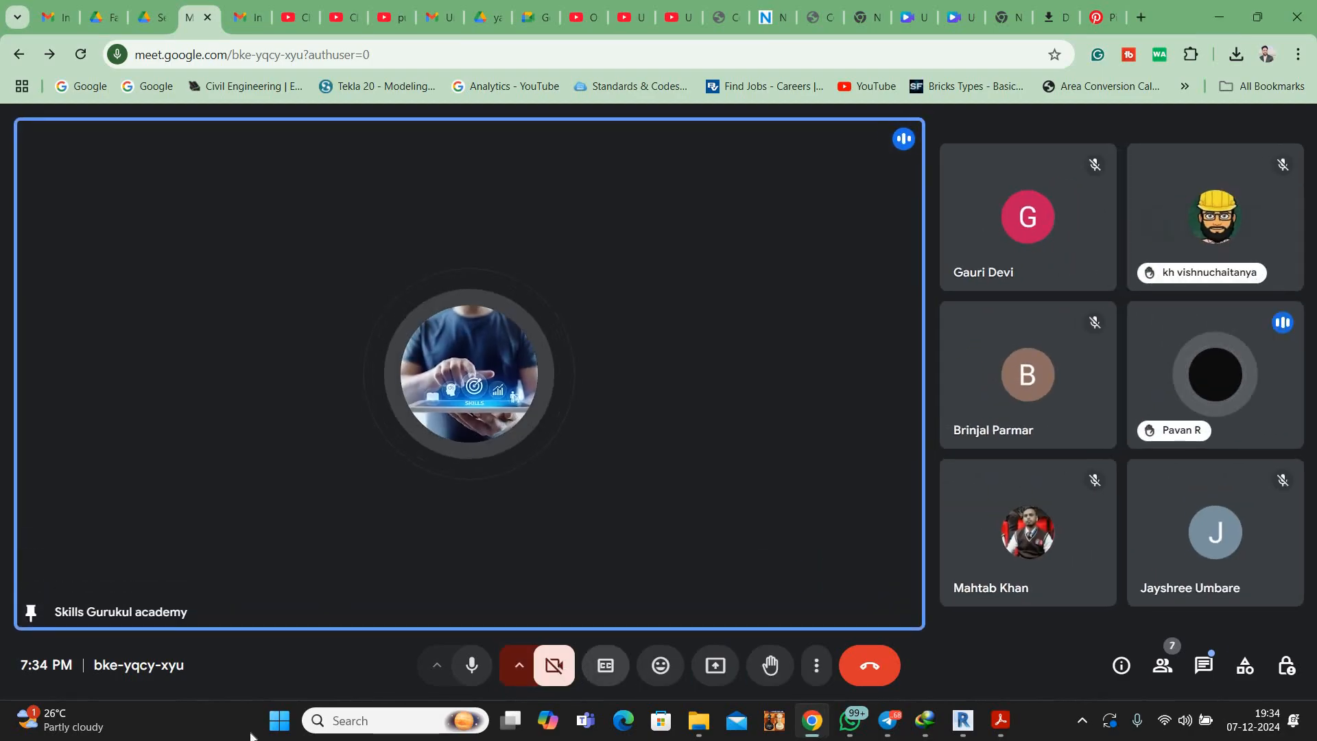
Turn the camera on and off again in the Google Meet call, and present the entire screen
left_click(553, 665)
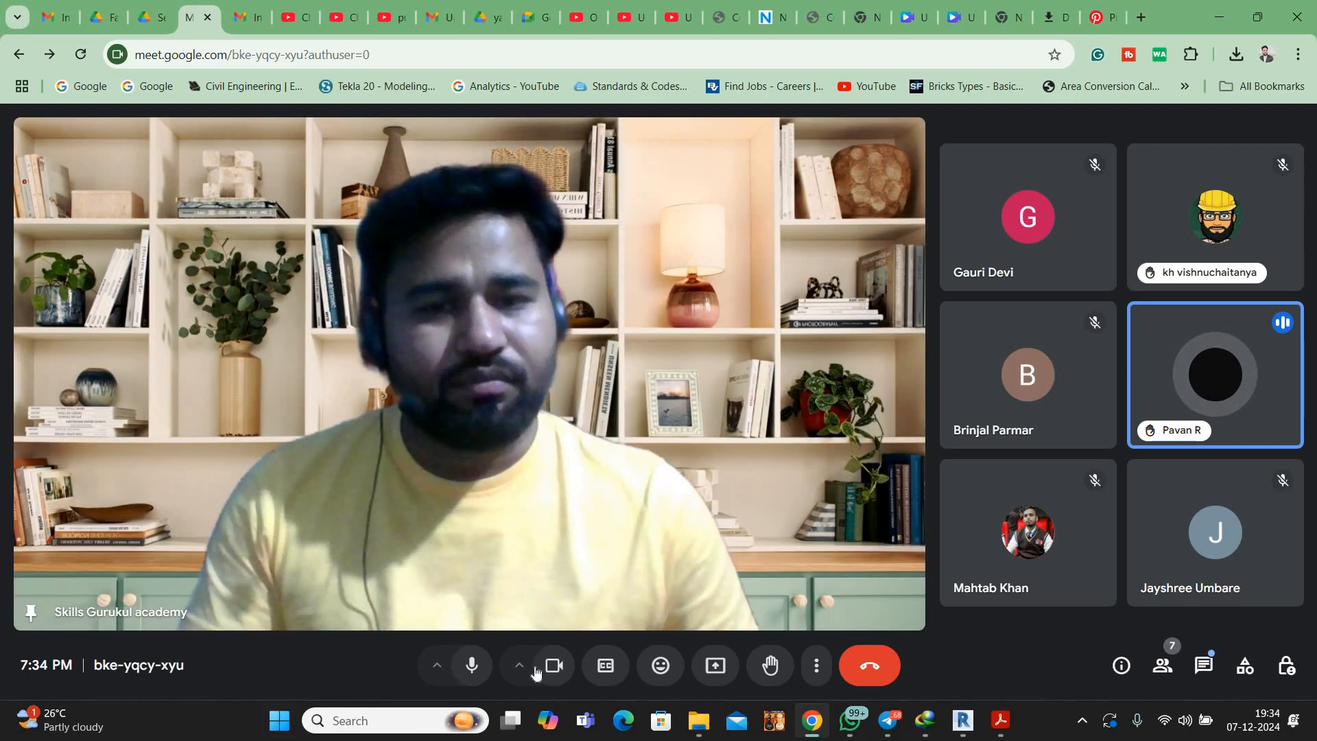
left_click(538, 669)
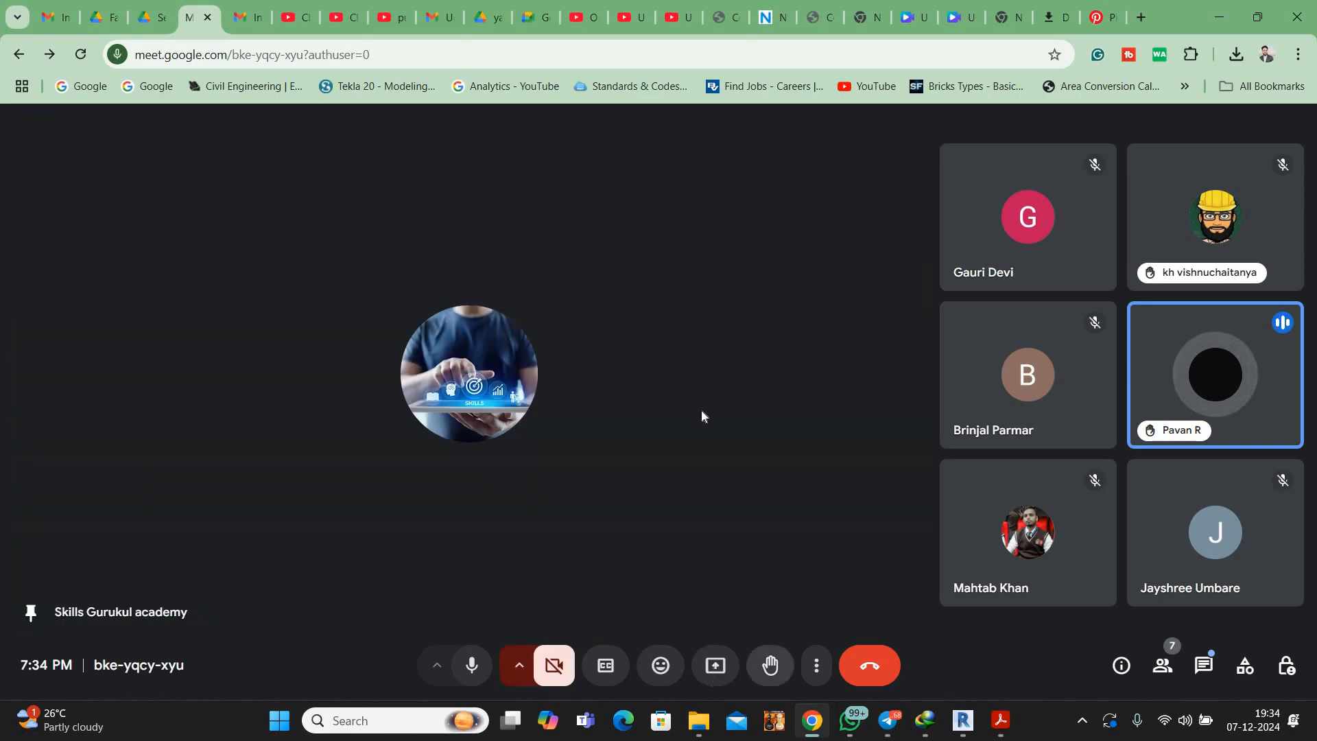
left_click(815, 154)
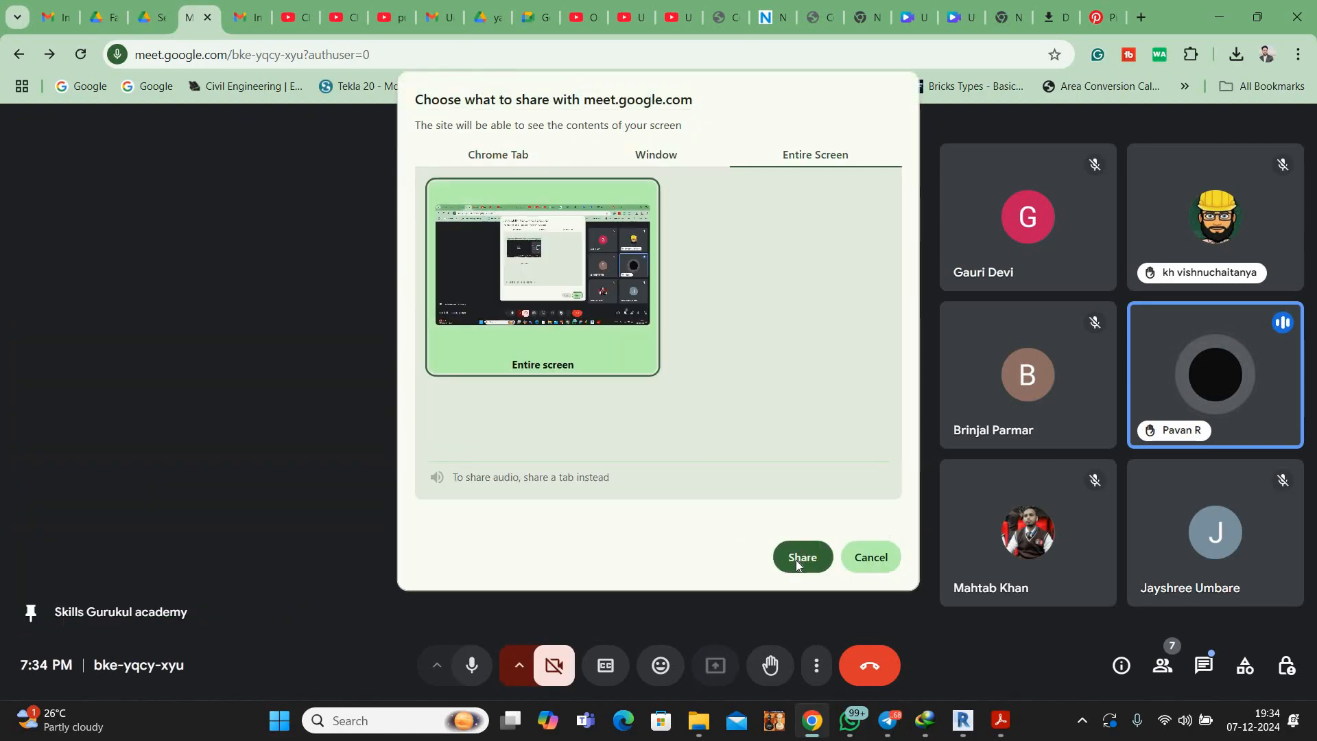
left_click(802, 557)
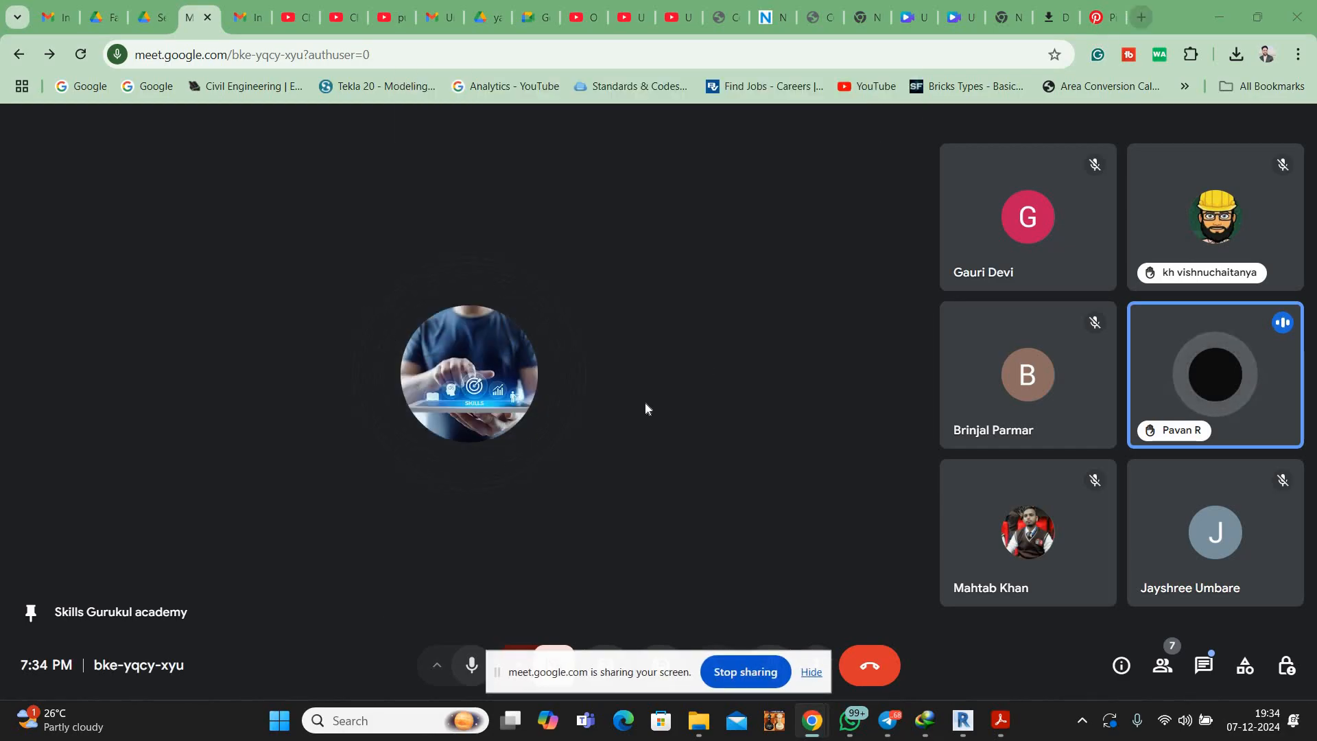
Open a new browser tab and search Google for "planwin software"
key("ctrl+t")
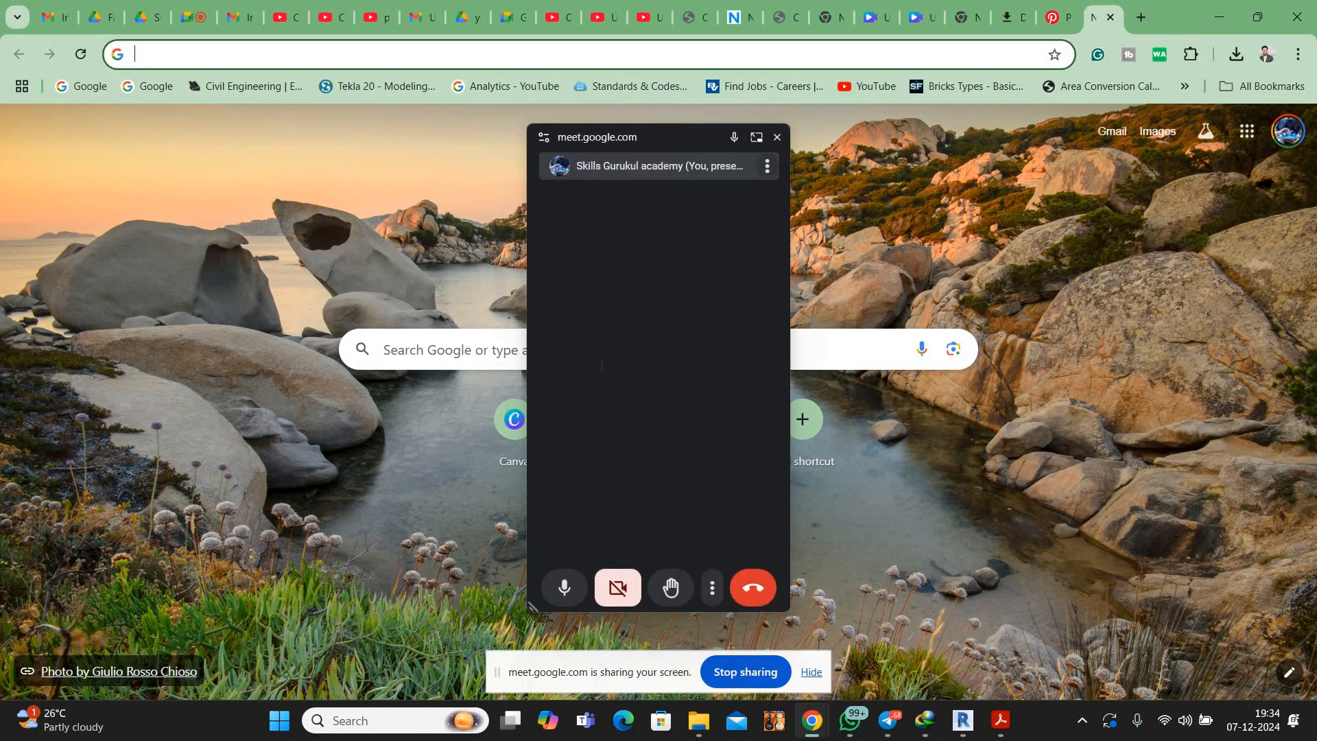
left_click(596, 358)
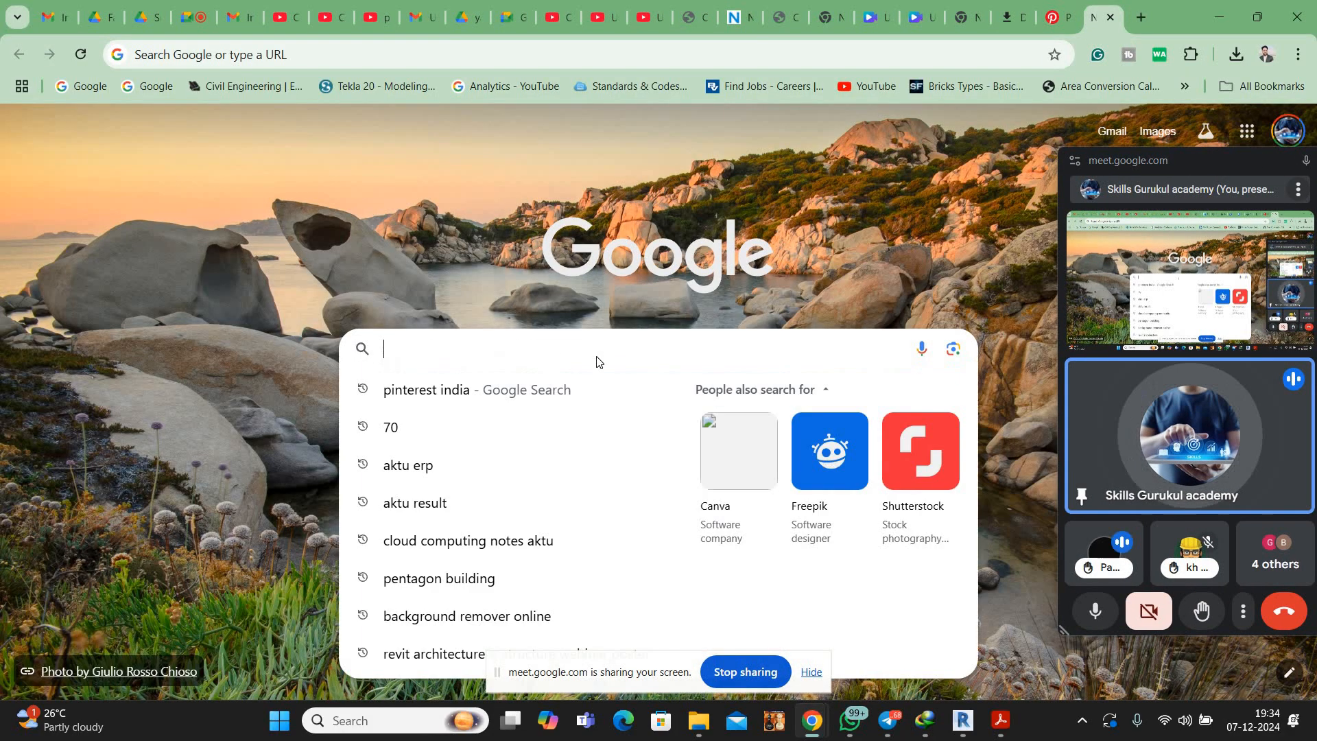
type("plan")
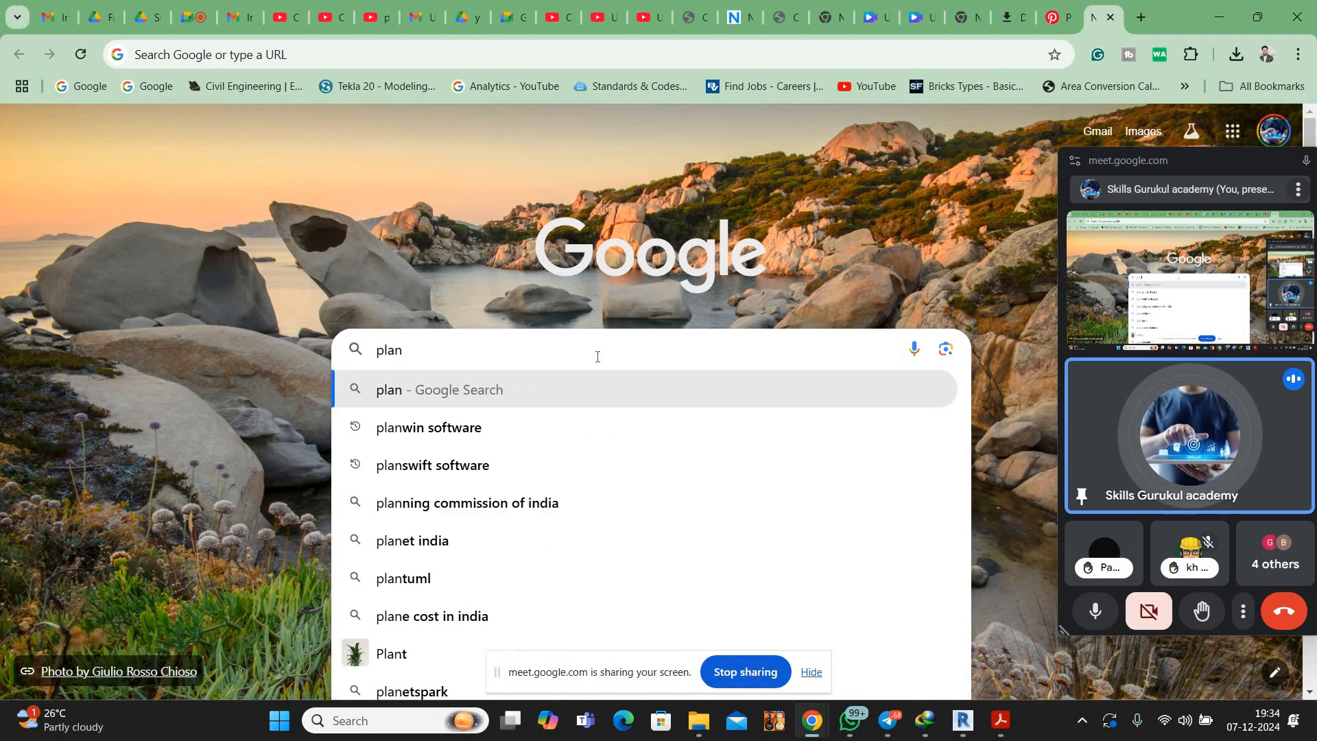
key("BackSpace")
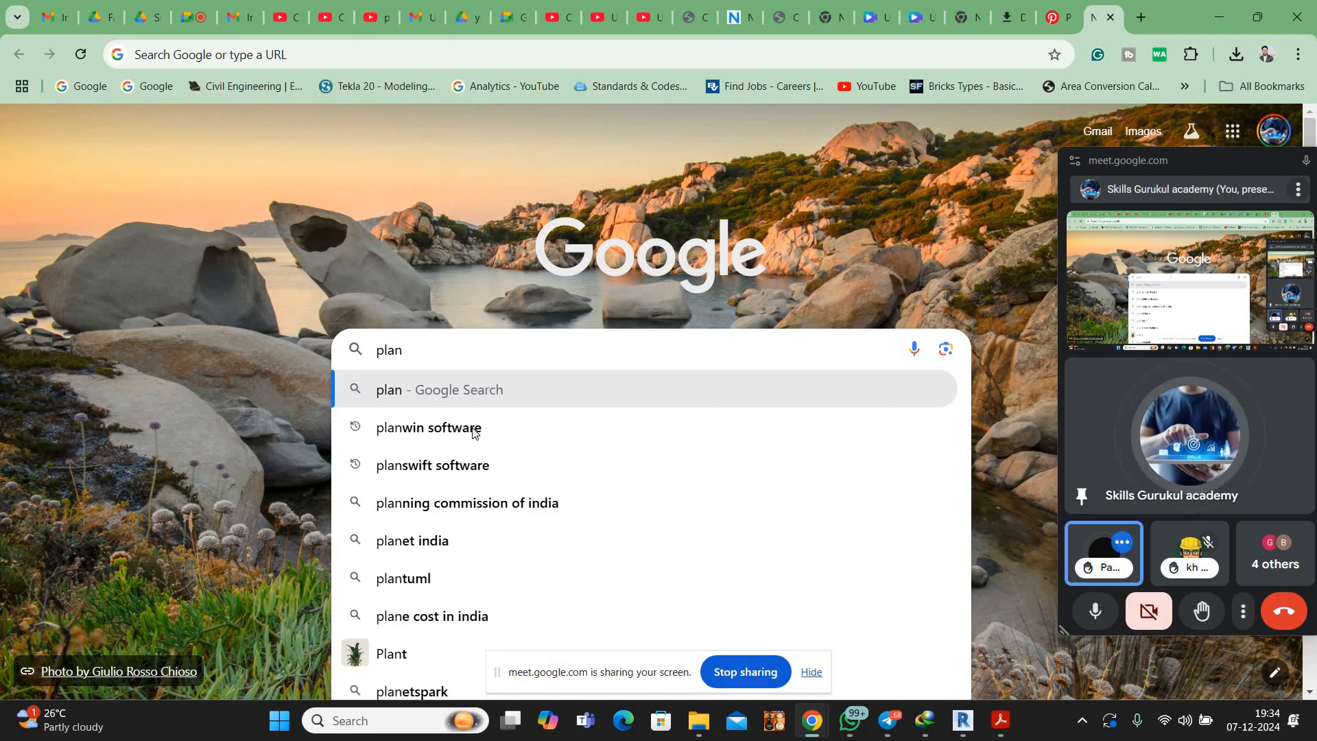
left_click(471, 427)
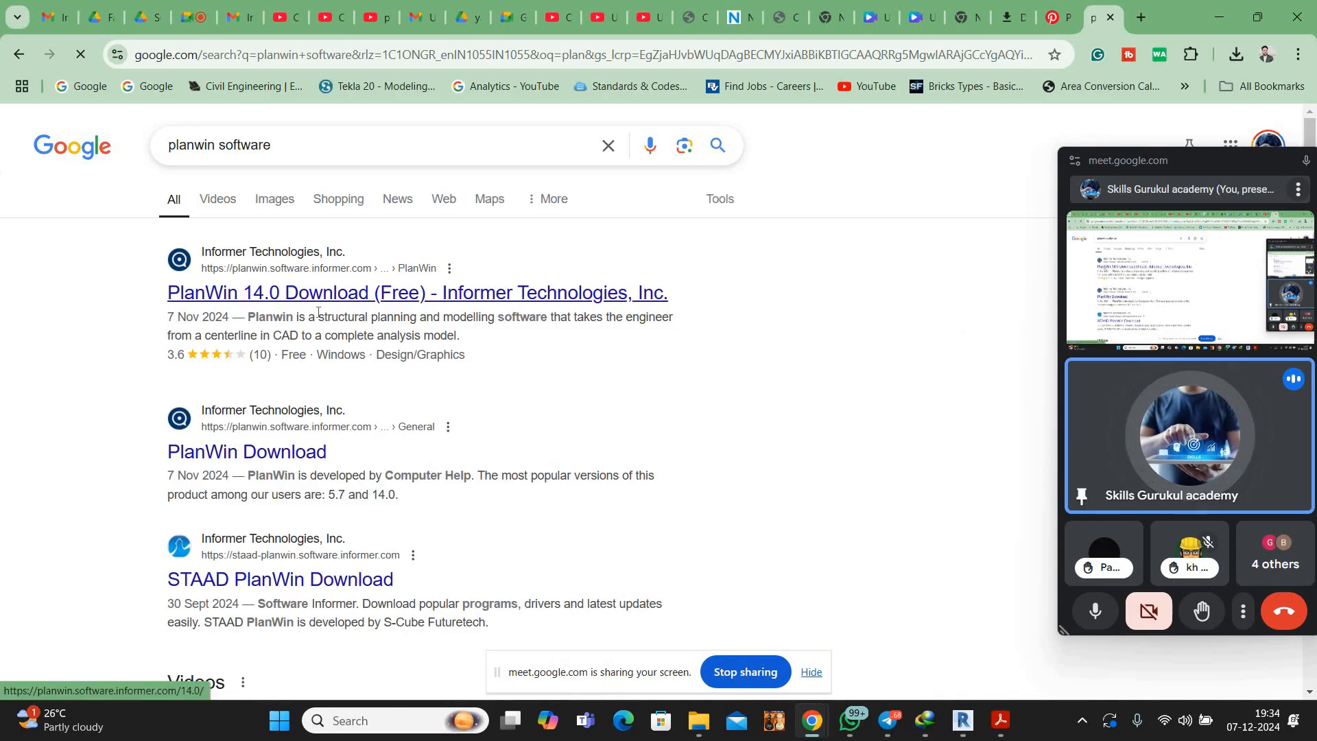
Refine the Google search to "planwin software uses"
left_click(322, 149)
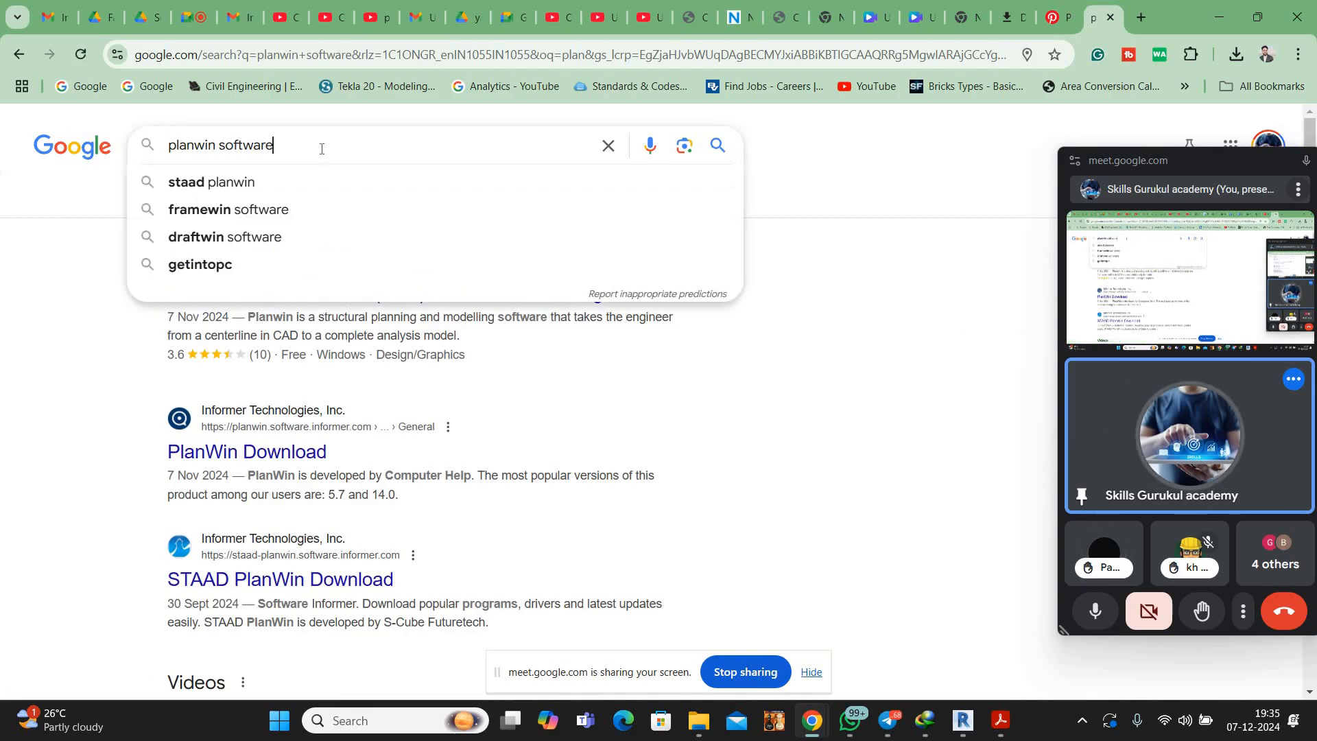
type("use")
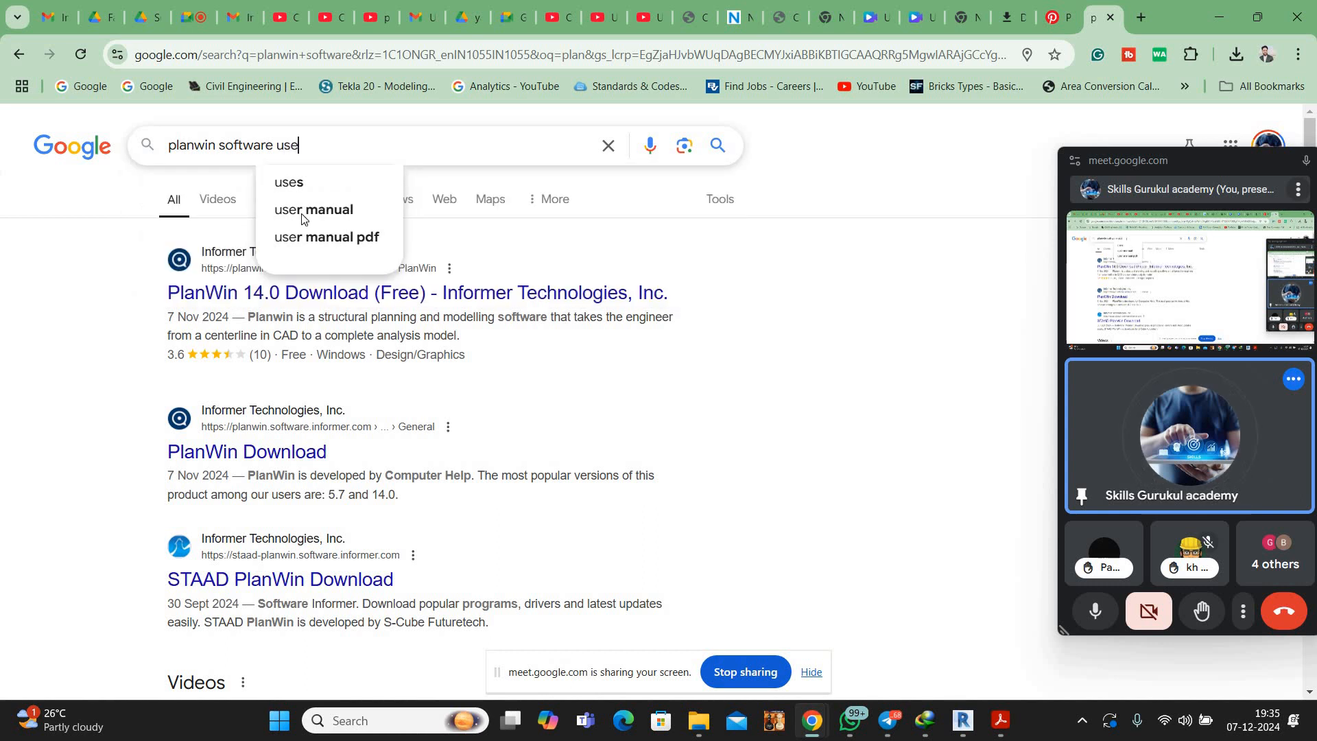
left_click(310, 184)
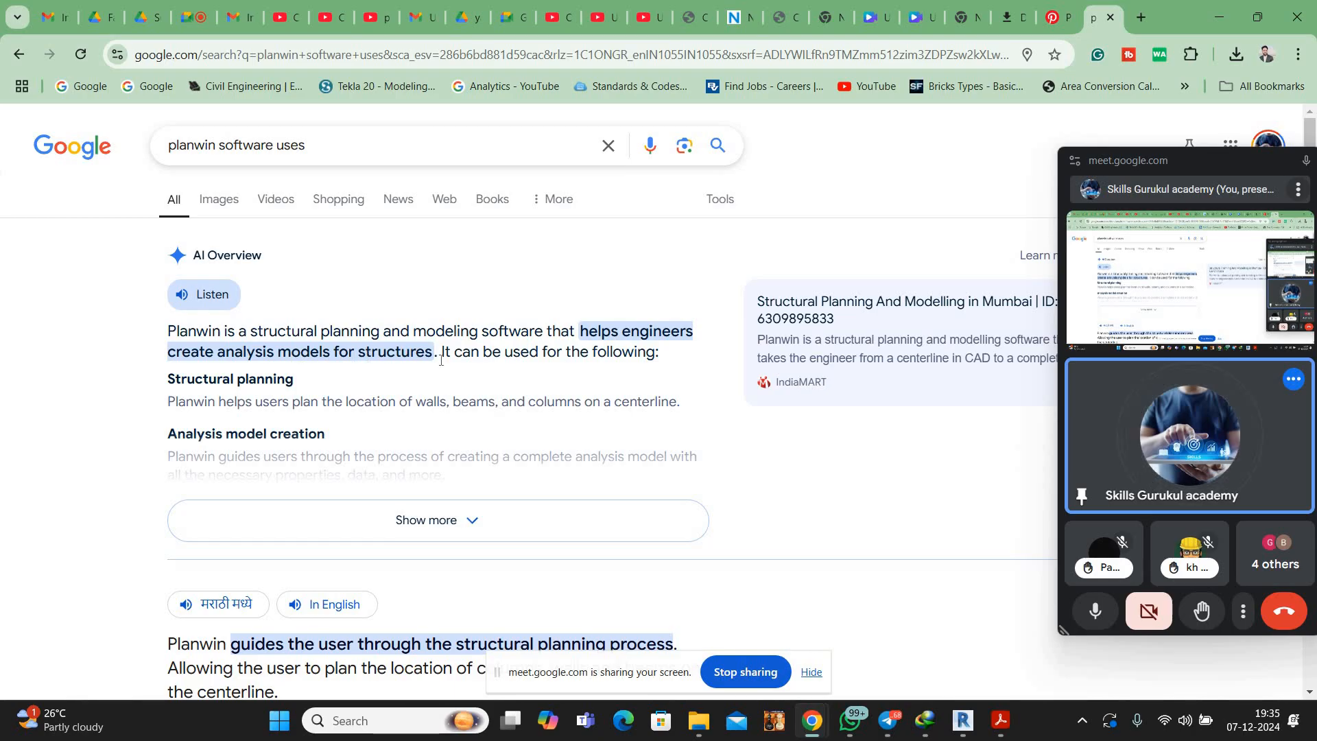
Expand the AI Overview, highlight the "Structural planning" heading and look through Planwin's listed uses and the results below
left_click(453, 520)
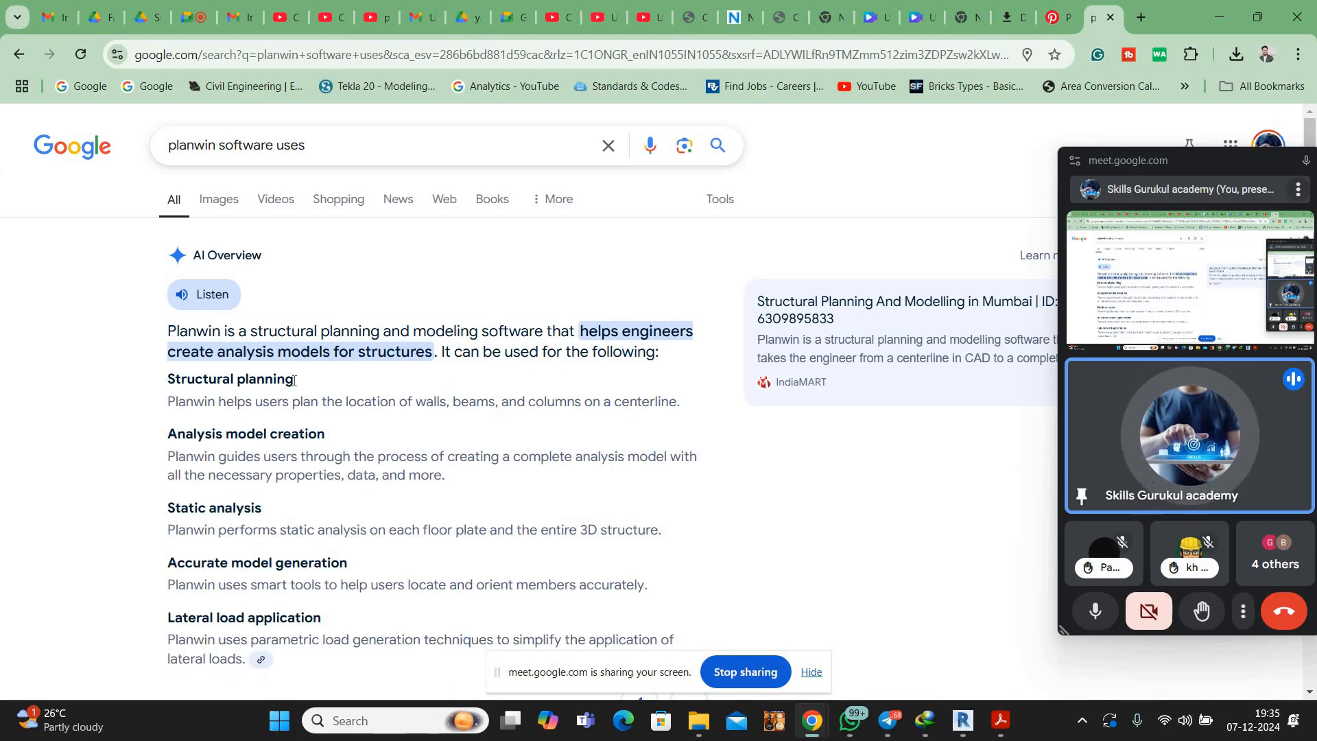
left_click_drag(168, 379, 293, 381)
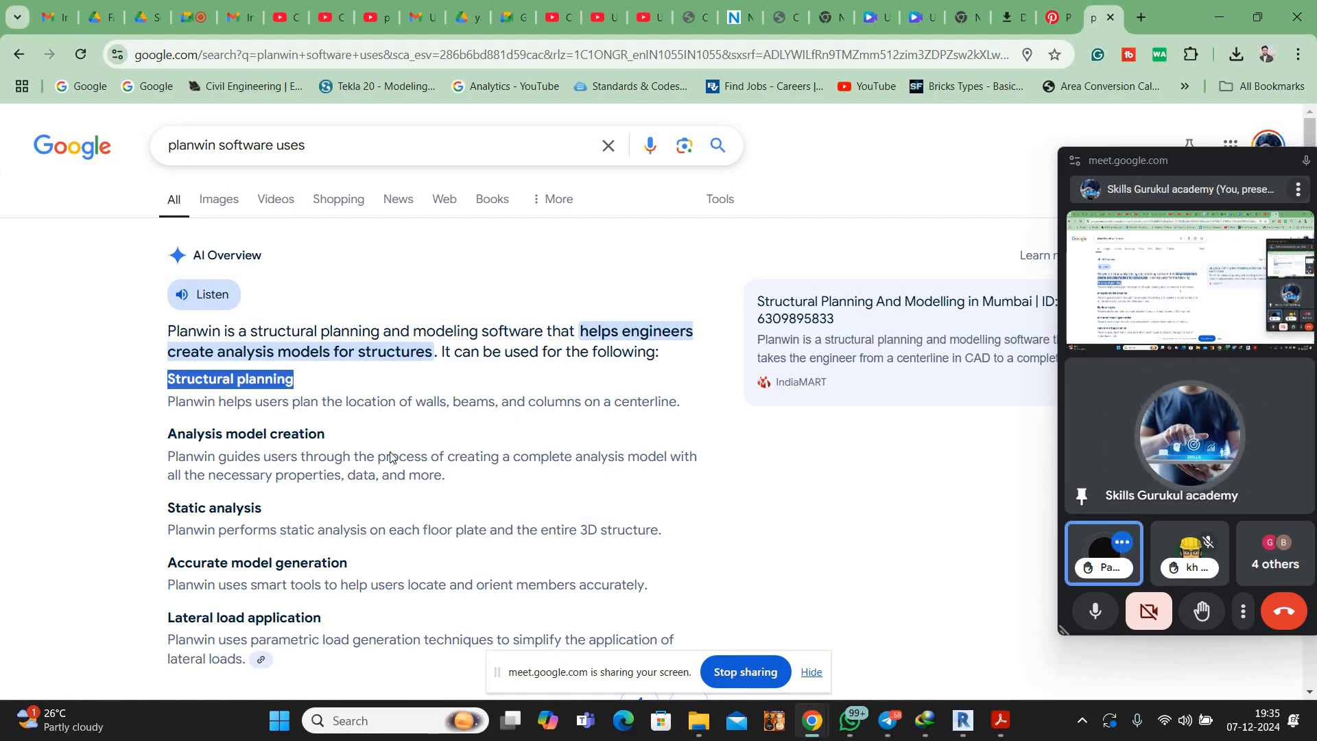
scroll(390, 457, "down", 3)
scroll(377, 538, "down", 3)
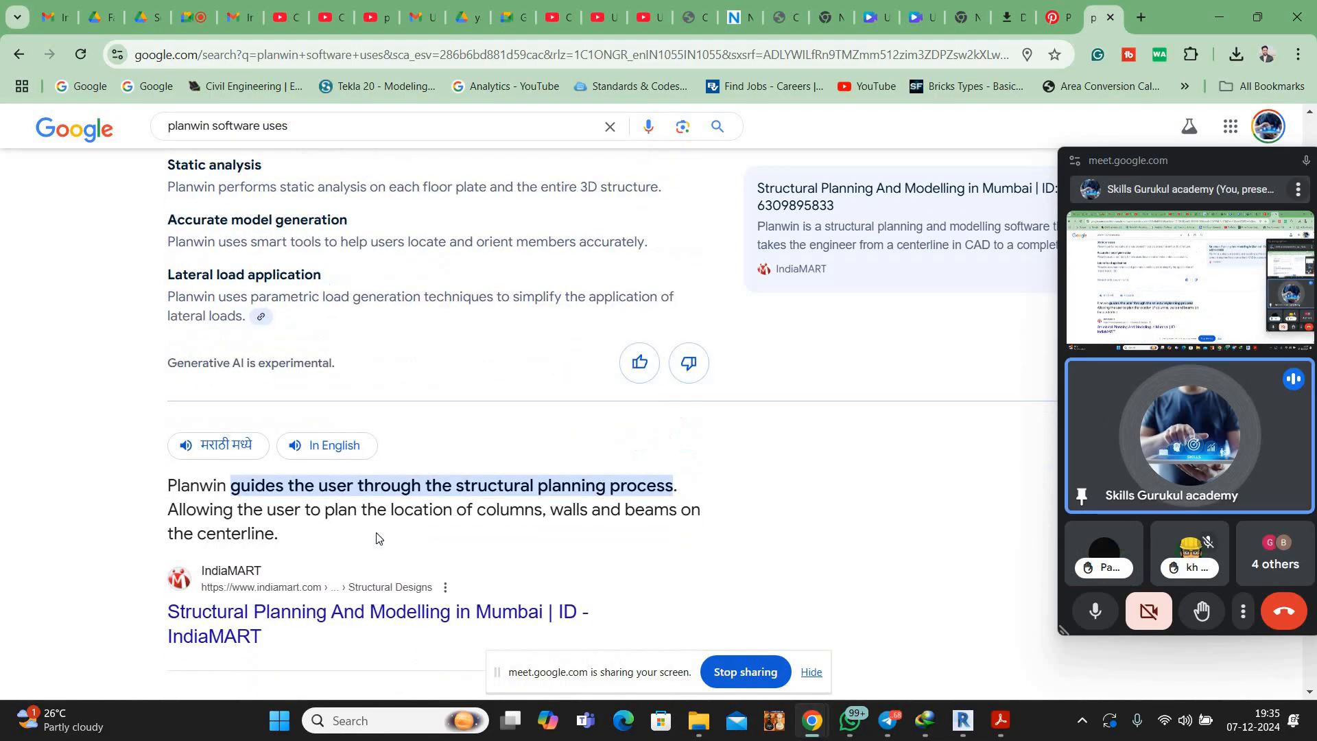
scroll(377, 533, "up", 5)
scroll(376, 486, "down", 5)
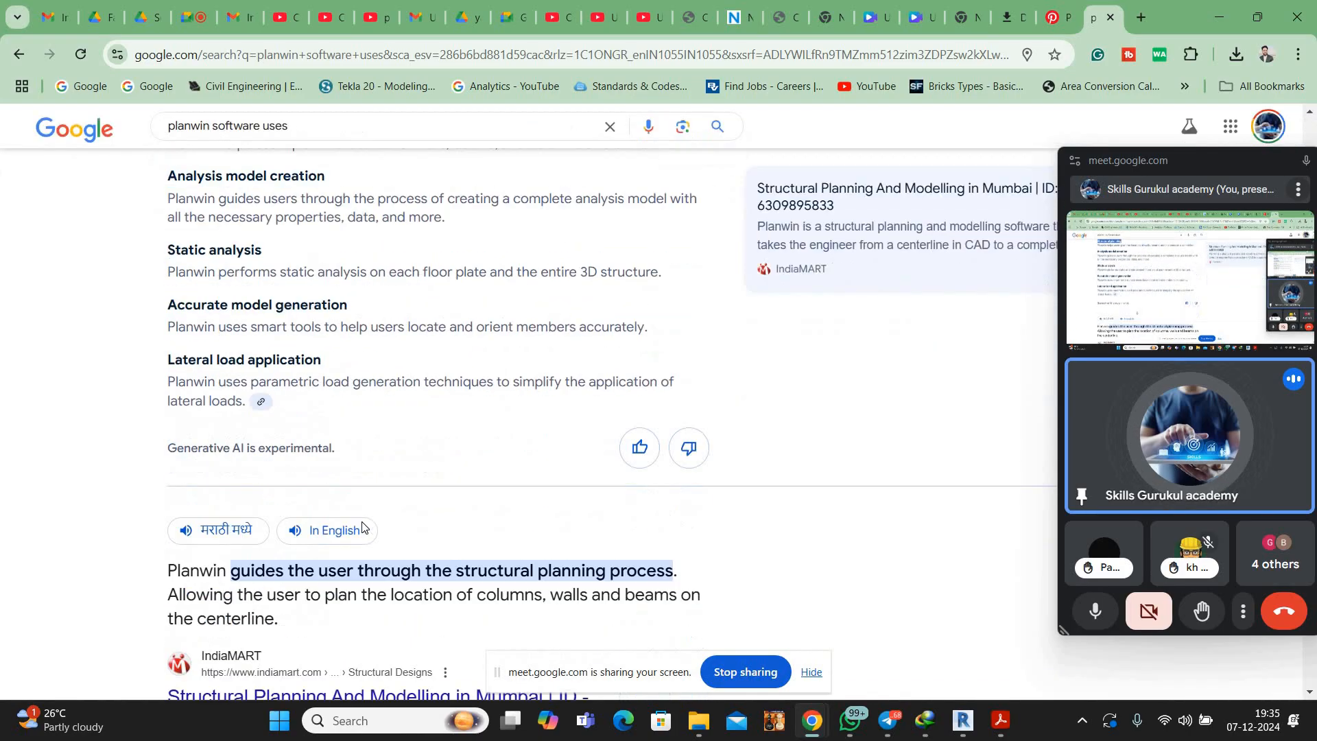
scroll(376, 487, "down", 3)
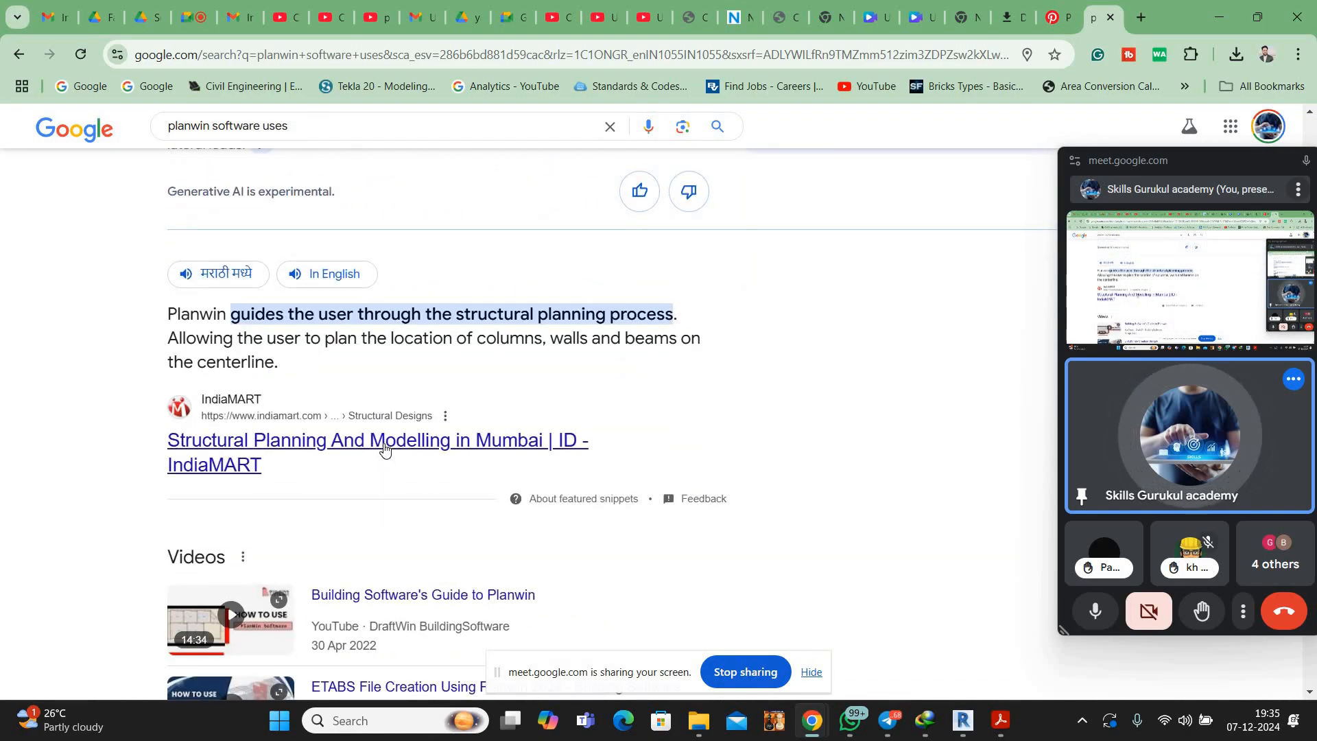
Open the IndiaMART "Structural Planning And Modelling in Mumbai" result and review the Planwin description and unique features
left_click(409, 439)
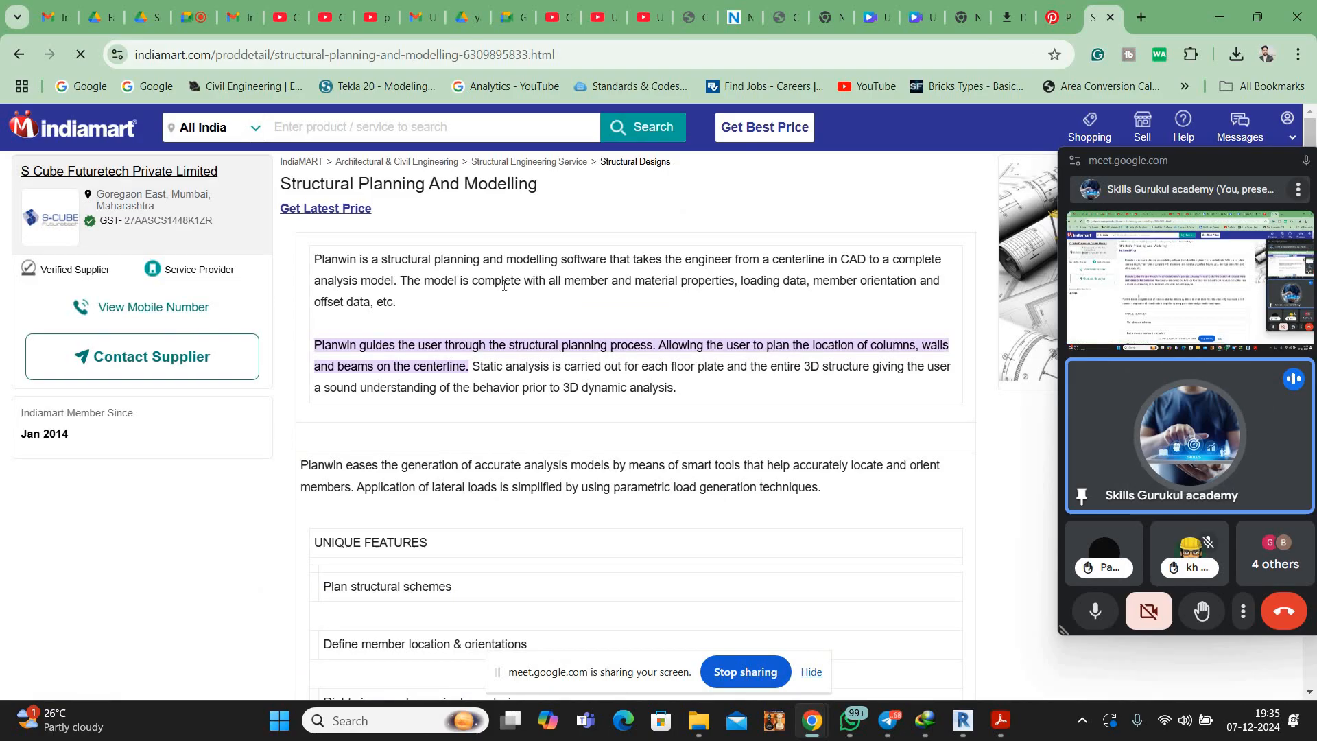
scroll(528, 306, "down", 10)
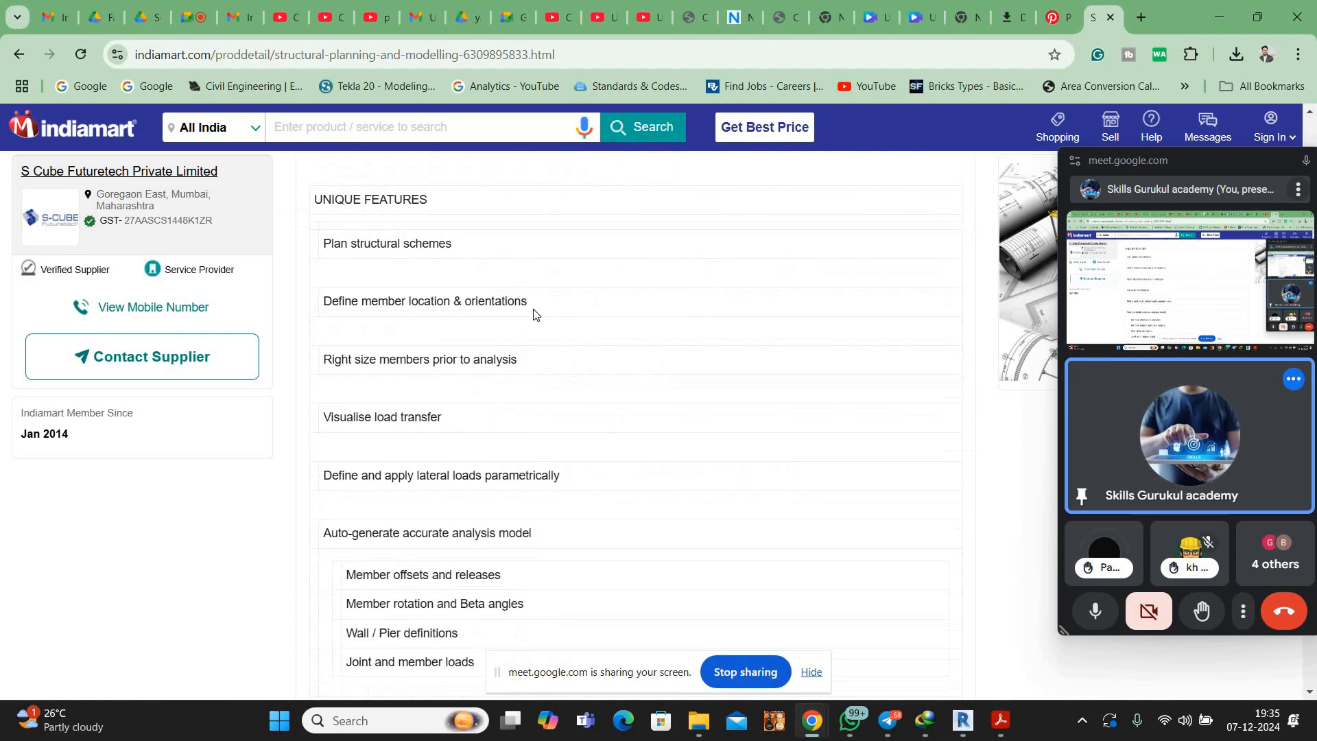
scroll(1138, 165, "up", 10)
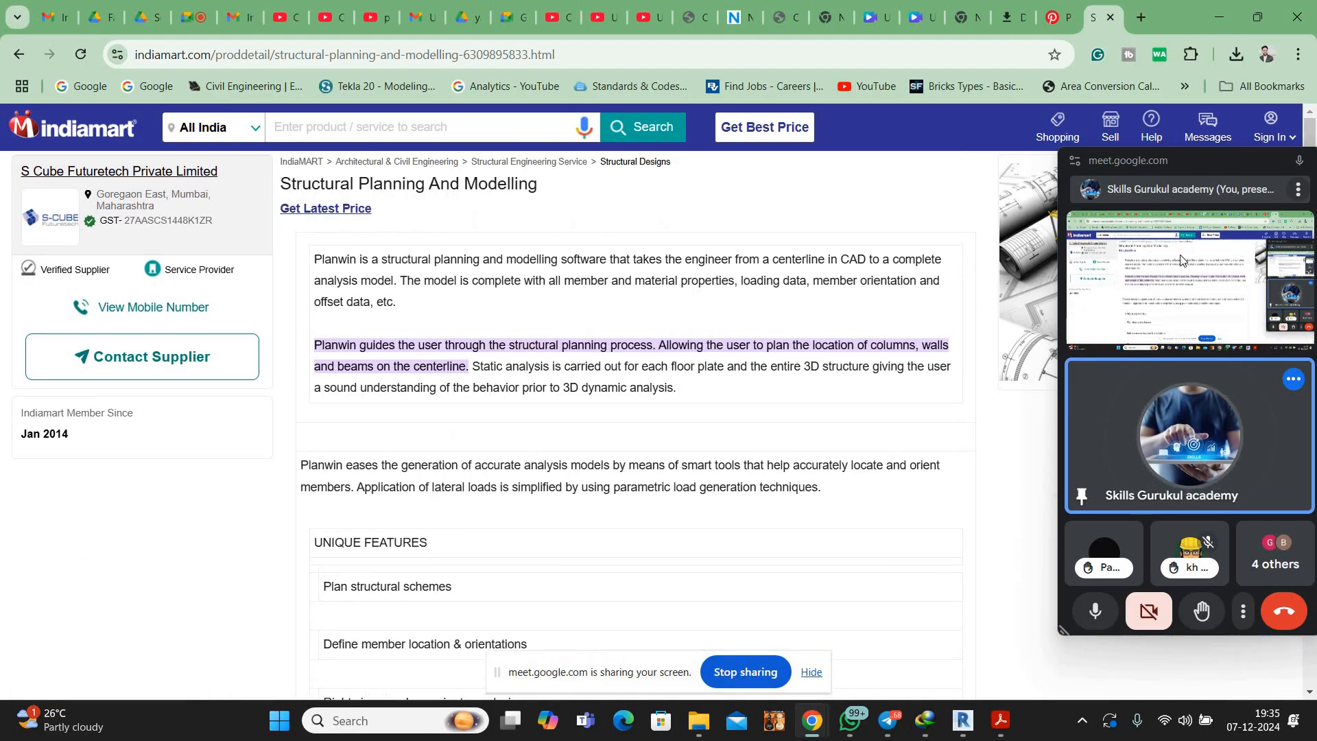
Search Google in a new browser tab for "planwin software price"
left_click_drag(1143, 161, 1175, 240)
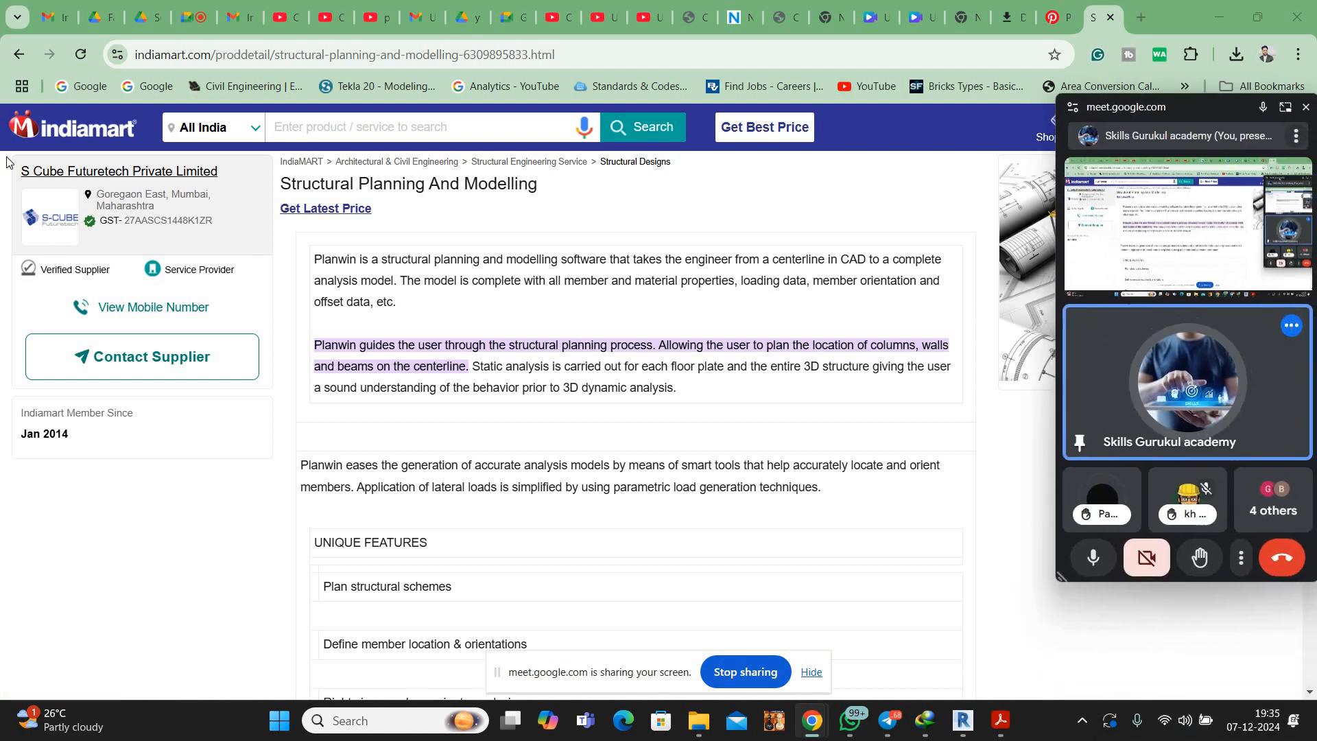
left_click(16, 55)
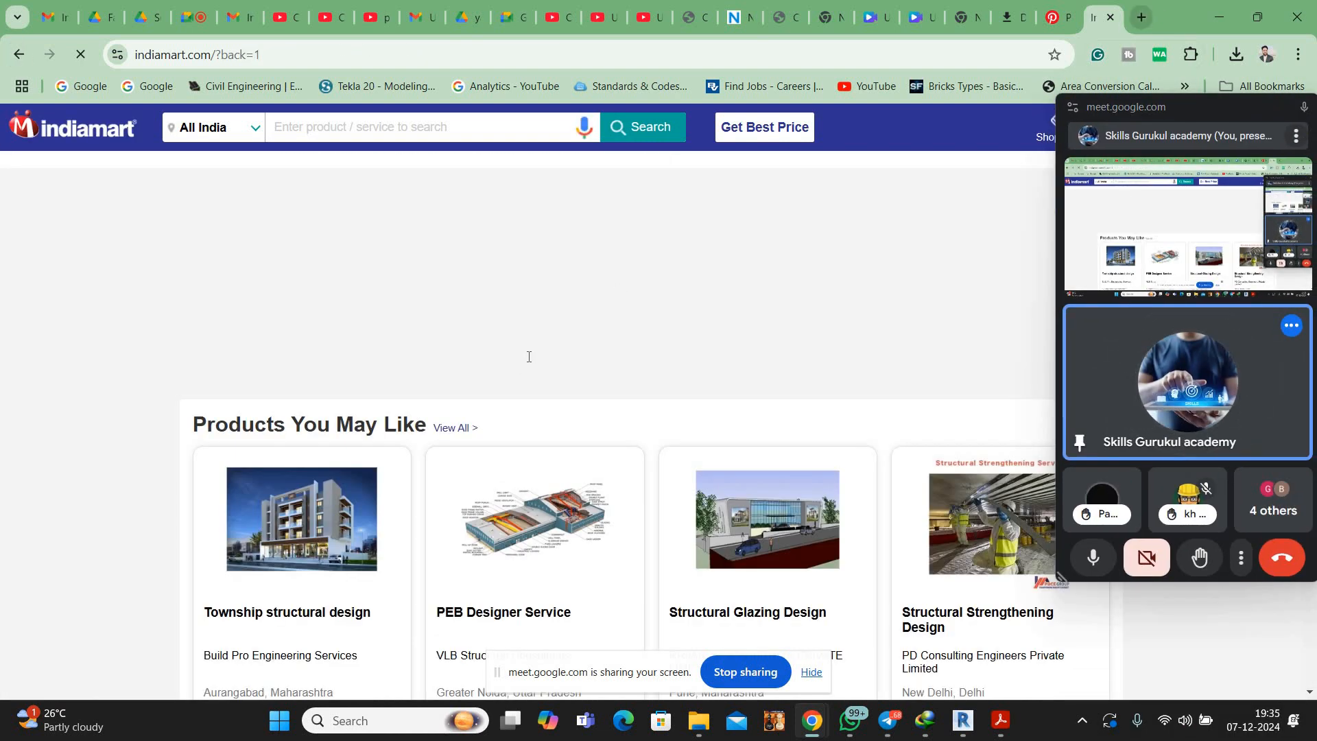
key("ctrl+t")
left_click(529, 356)
type("p")
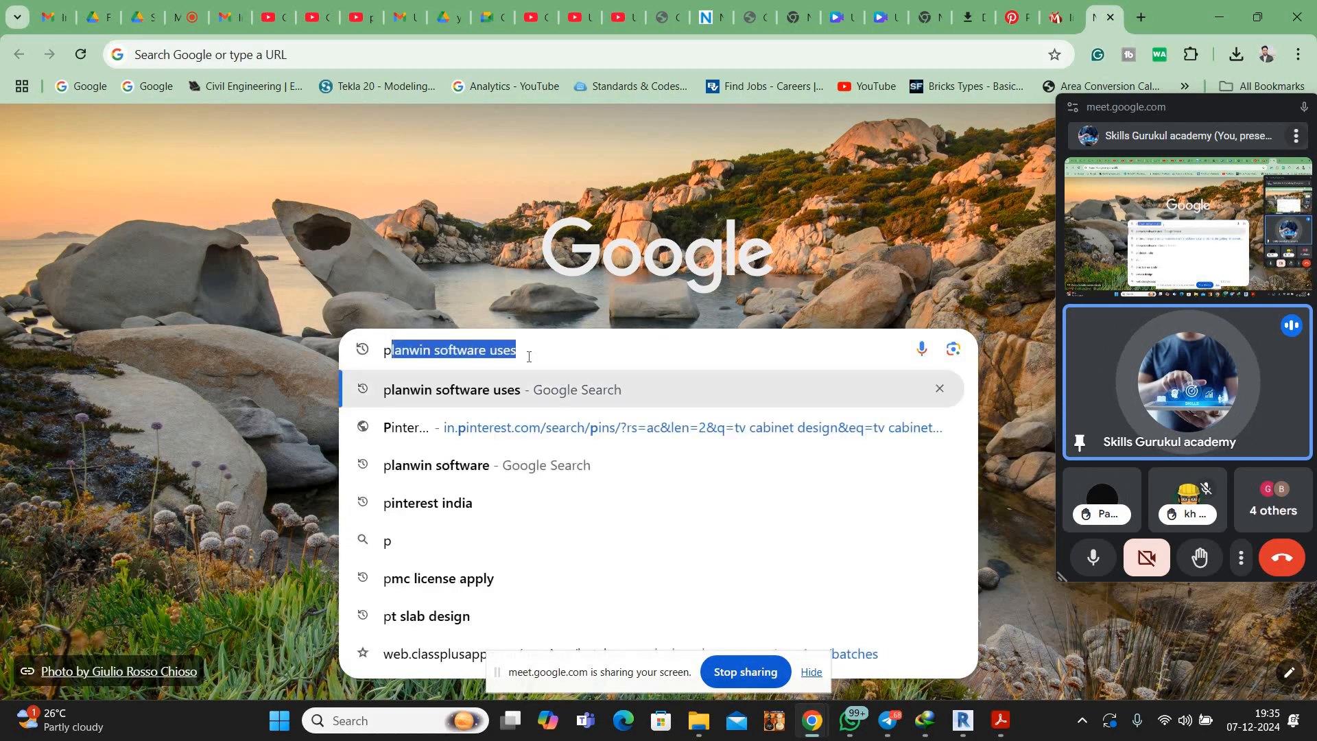
type("lanwin")
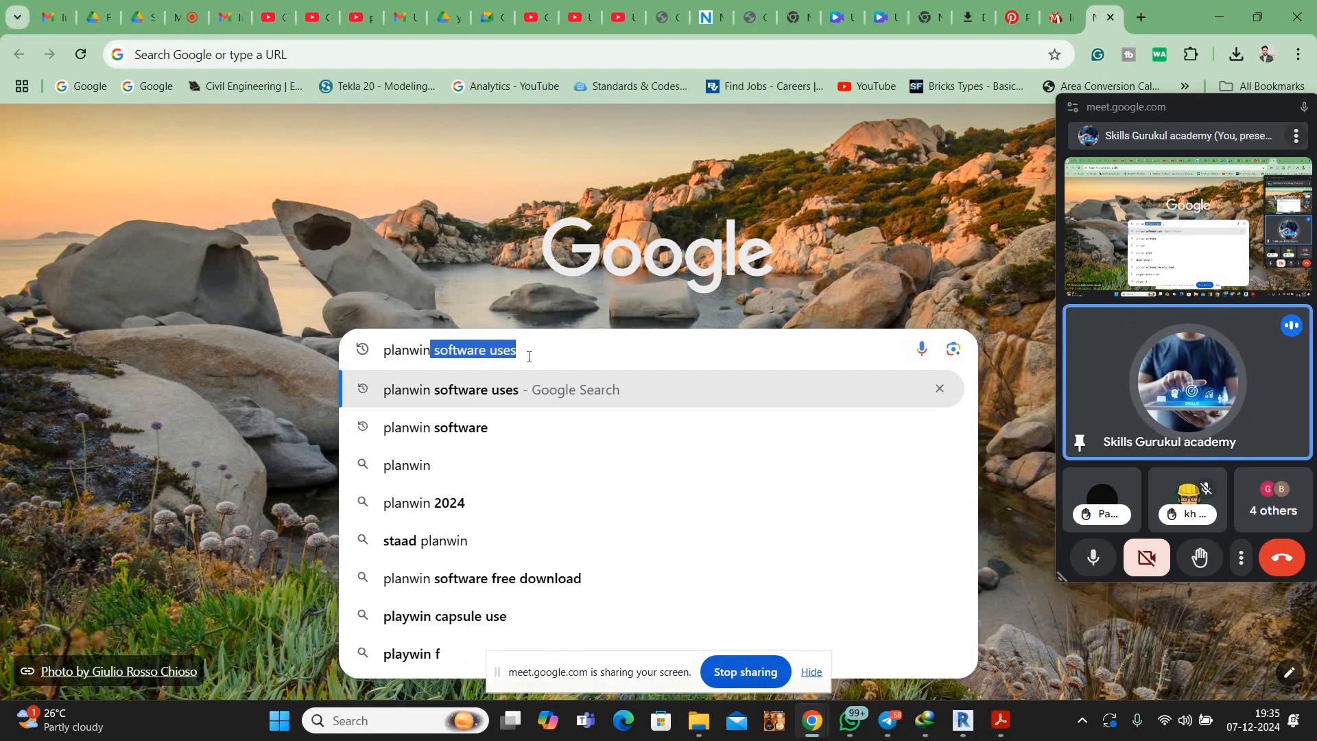
type(" softwar")
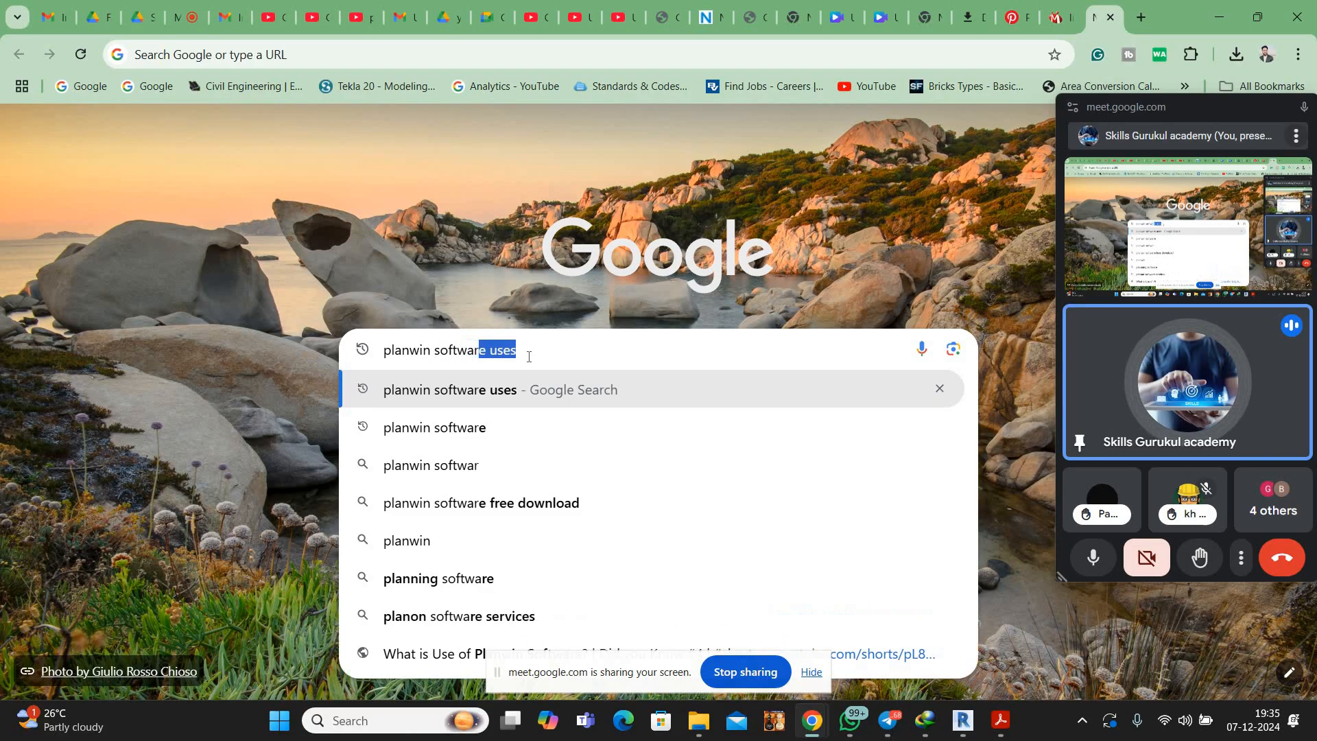
type("e price")
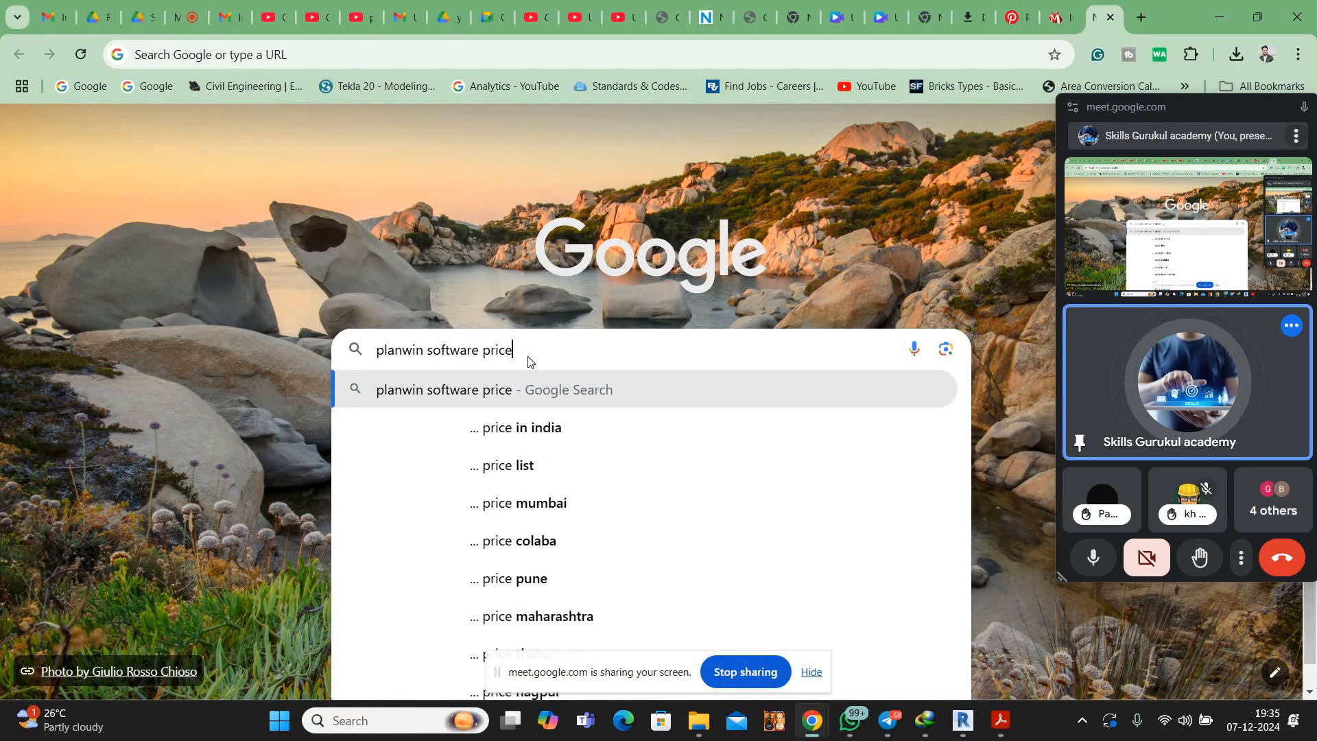
key("Return")
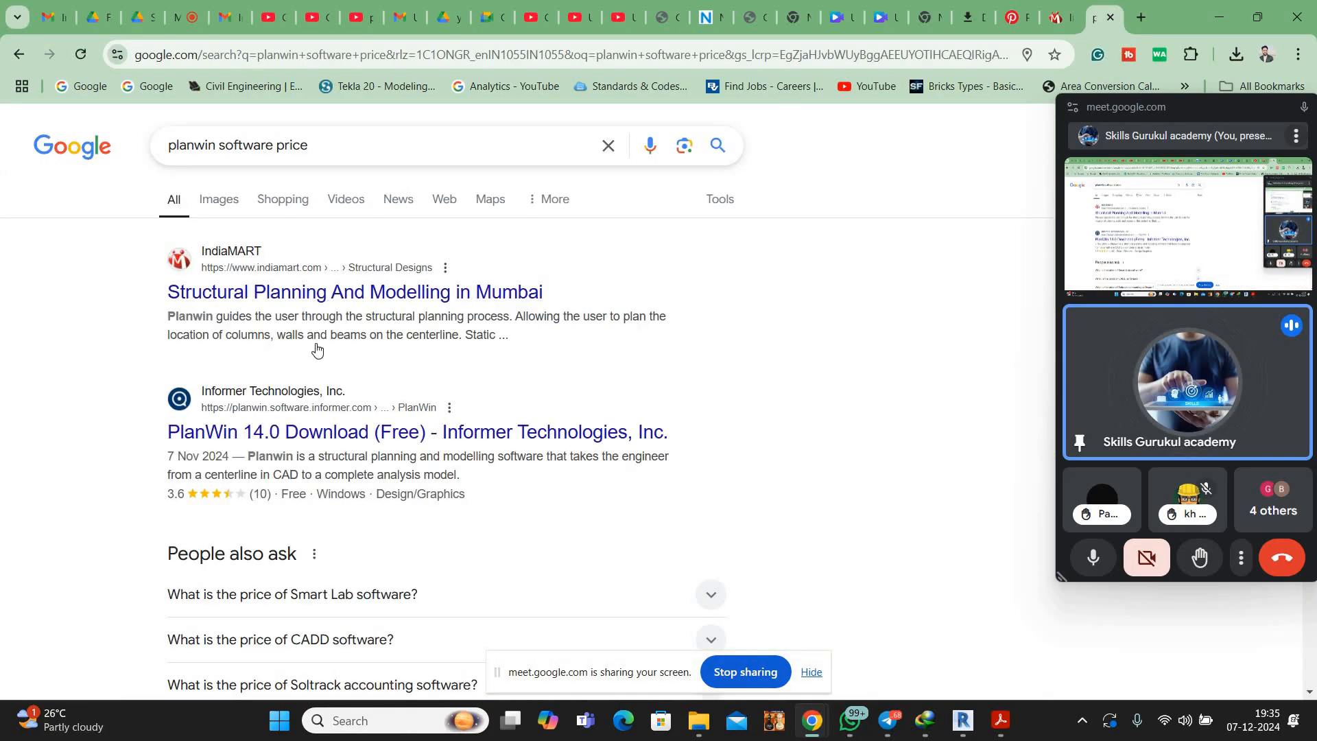
Look through the search results and related questions for information on Planwin's price, down to the end of the page
scroll(315, 347, "down", 3)
left_click(317, 343)
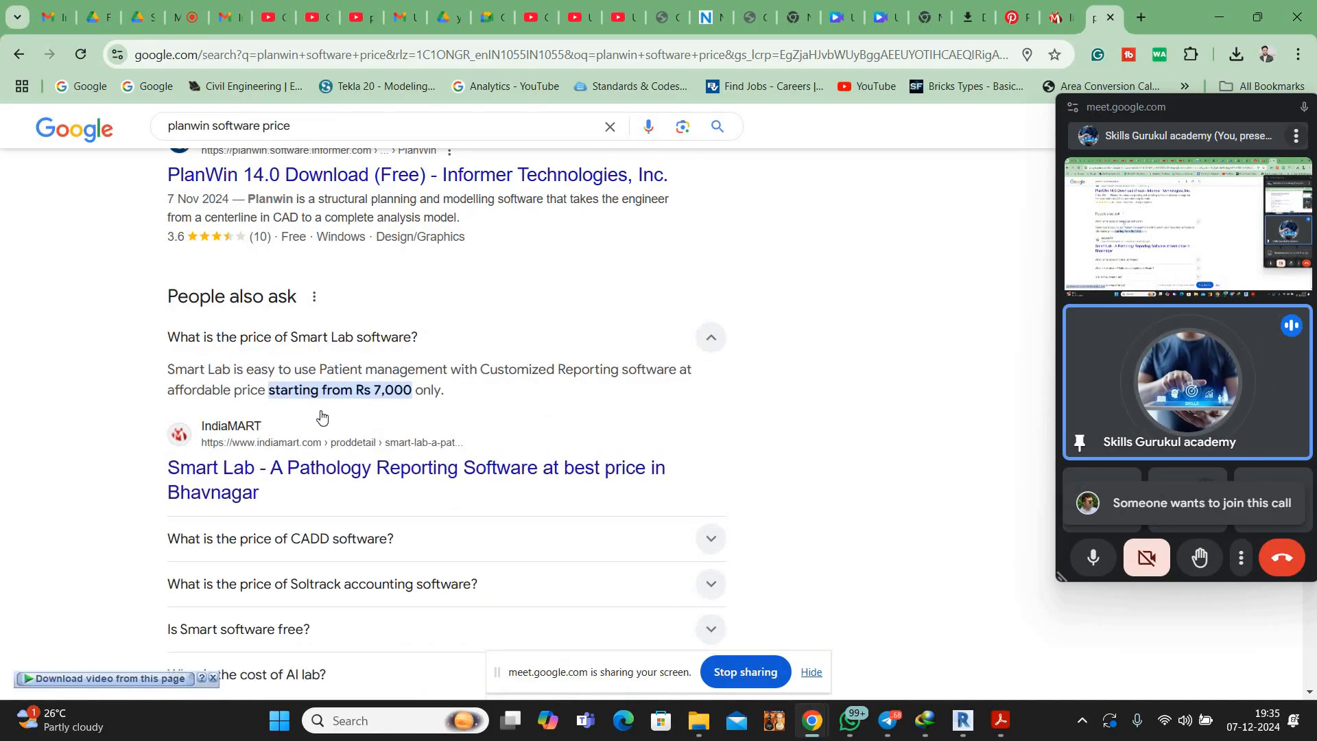
left_click(317, 338)
scroll(307, 458, "down", 3)
scroll(191, 428, "down", 1)
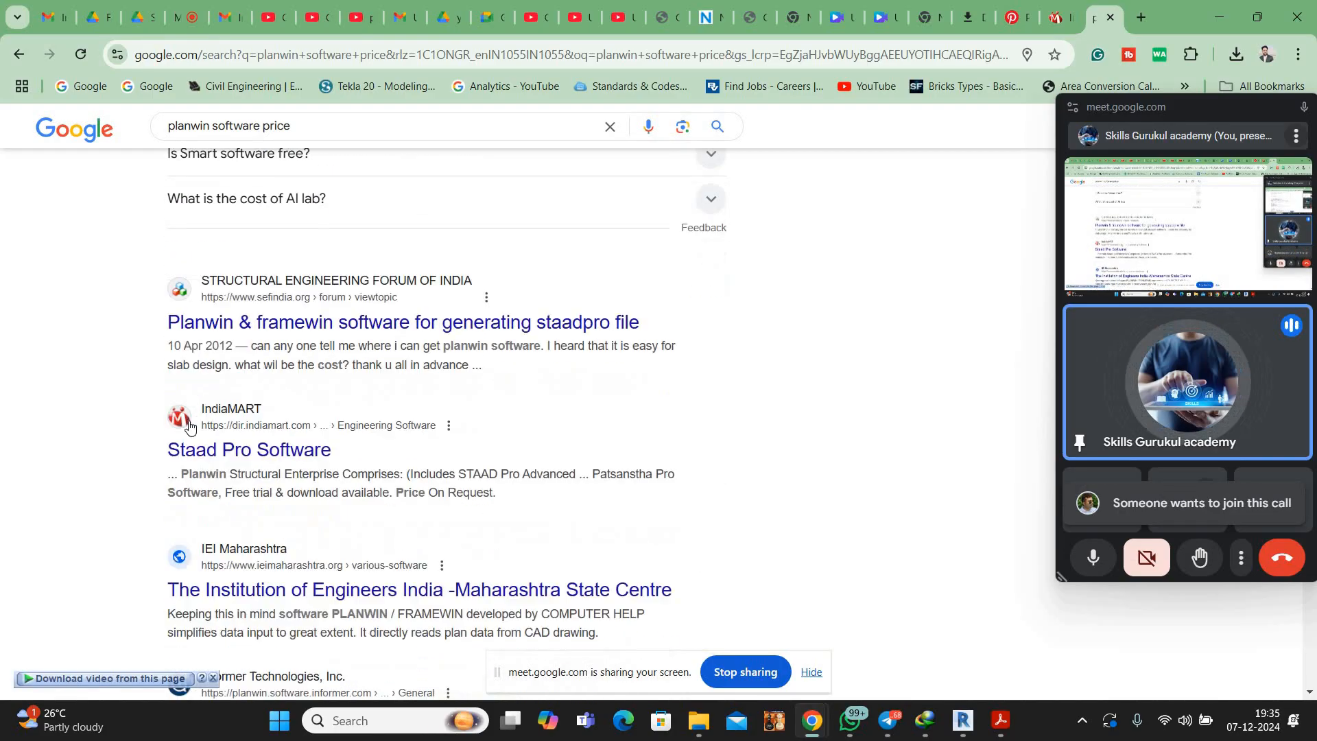
scroll(190, 428, "down", 6)
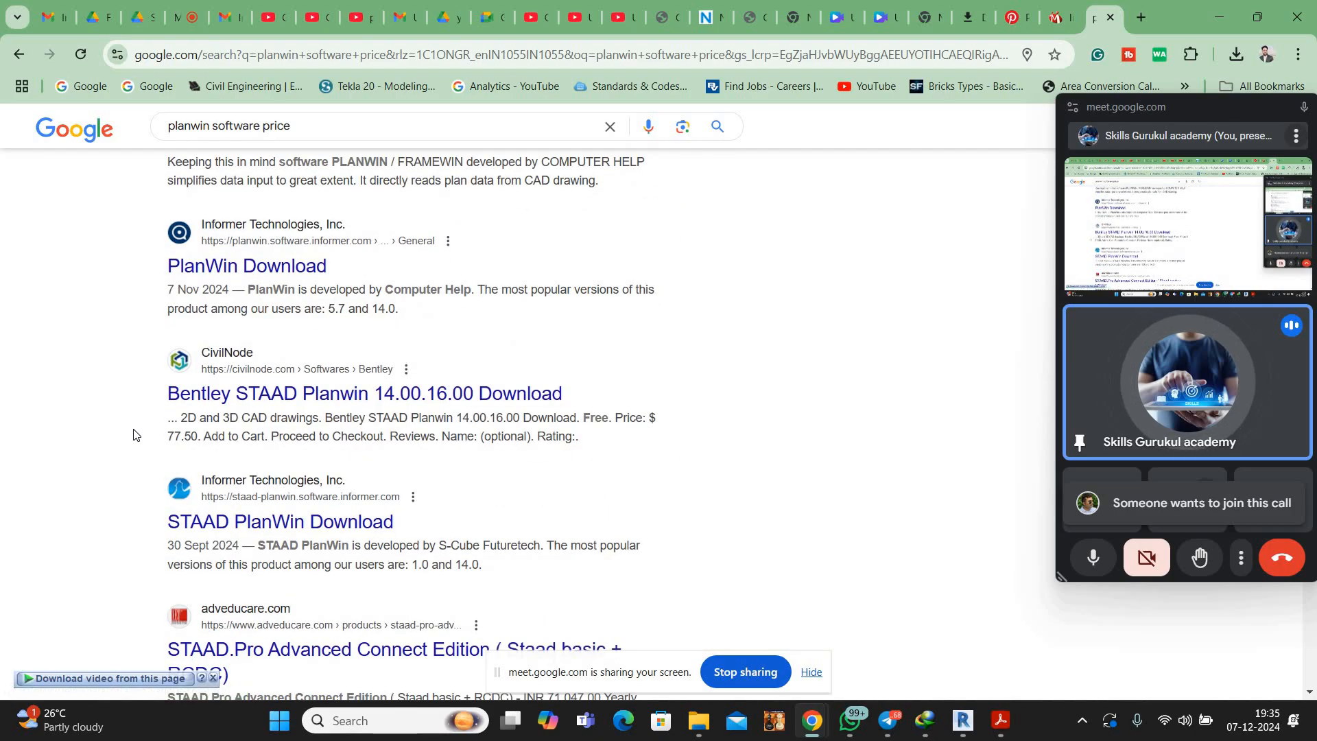
scroll(130, 396, "down", 2)
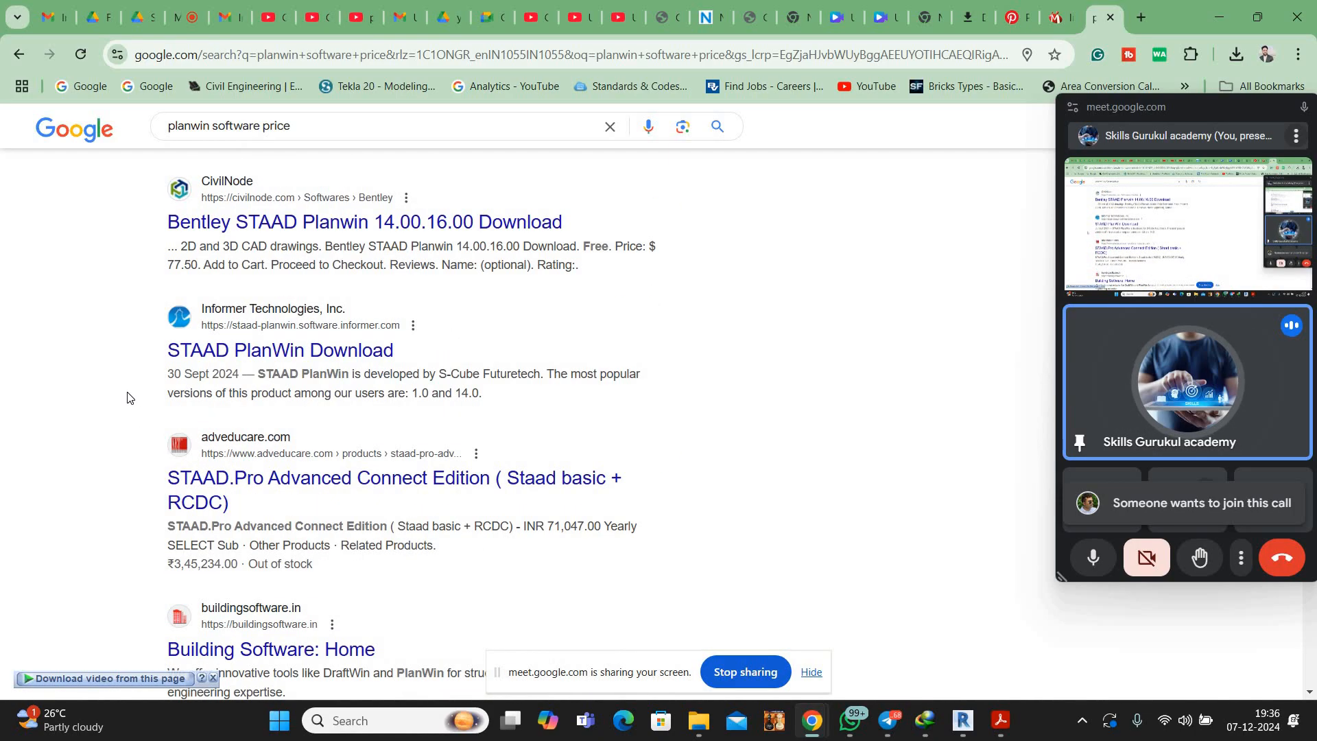
scroll(190, 492, "down", 2)
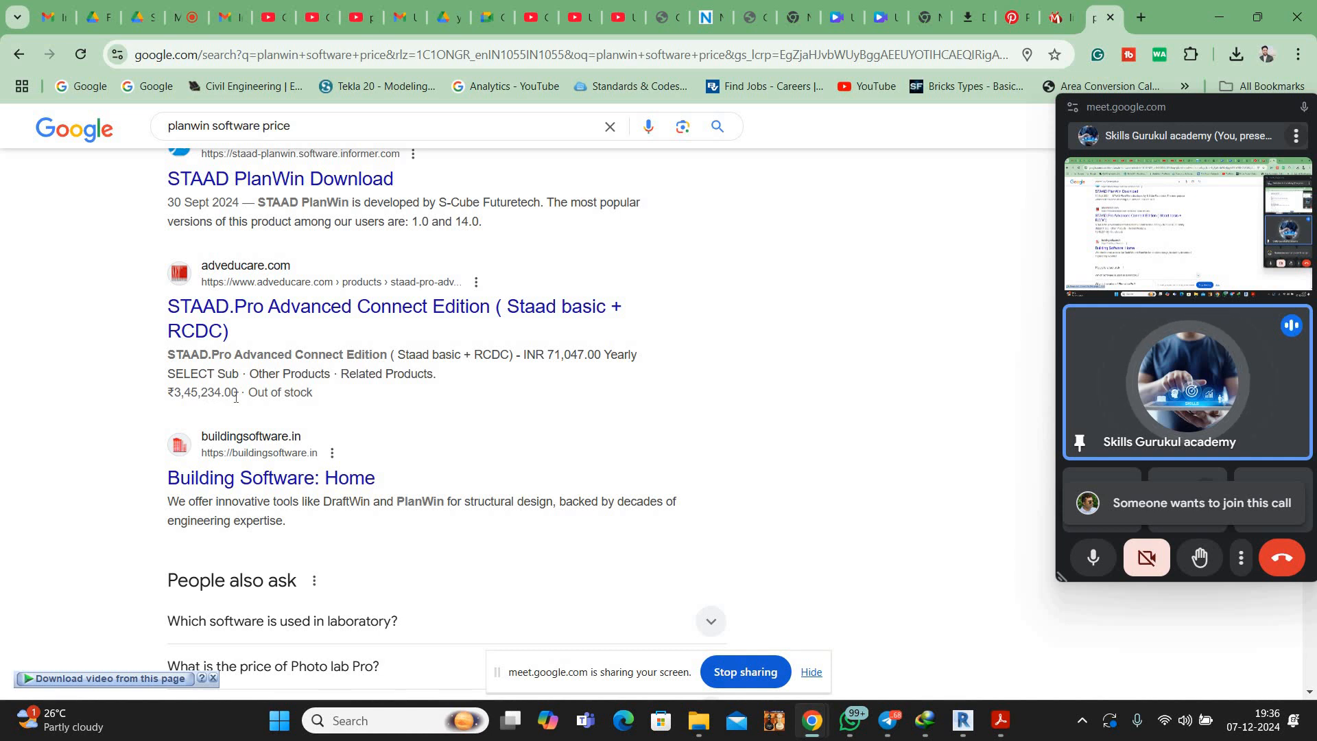
scroll(236, 405, "down", 1)
key("Page_Down")
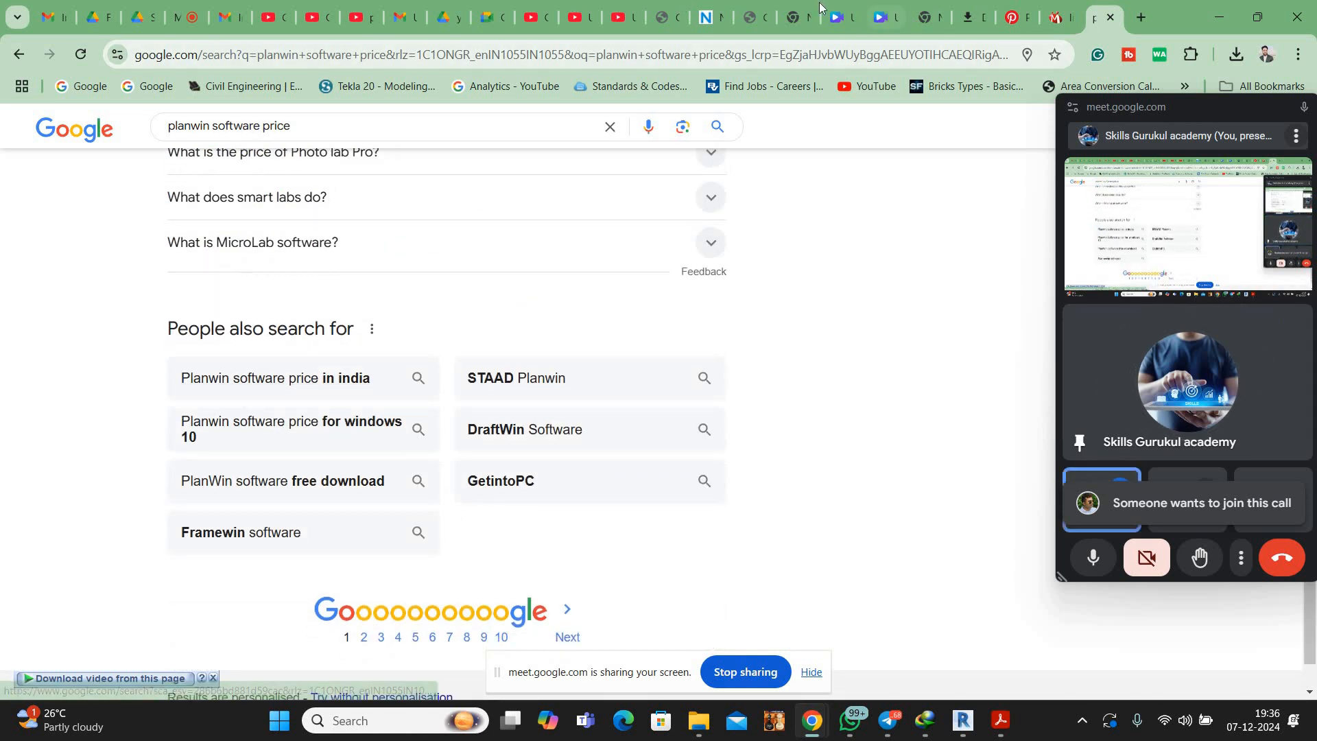
Return to the Google Meet call, admit the participant waiting to join and close the list of people
left_click(192, 9)
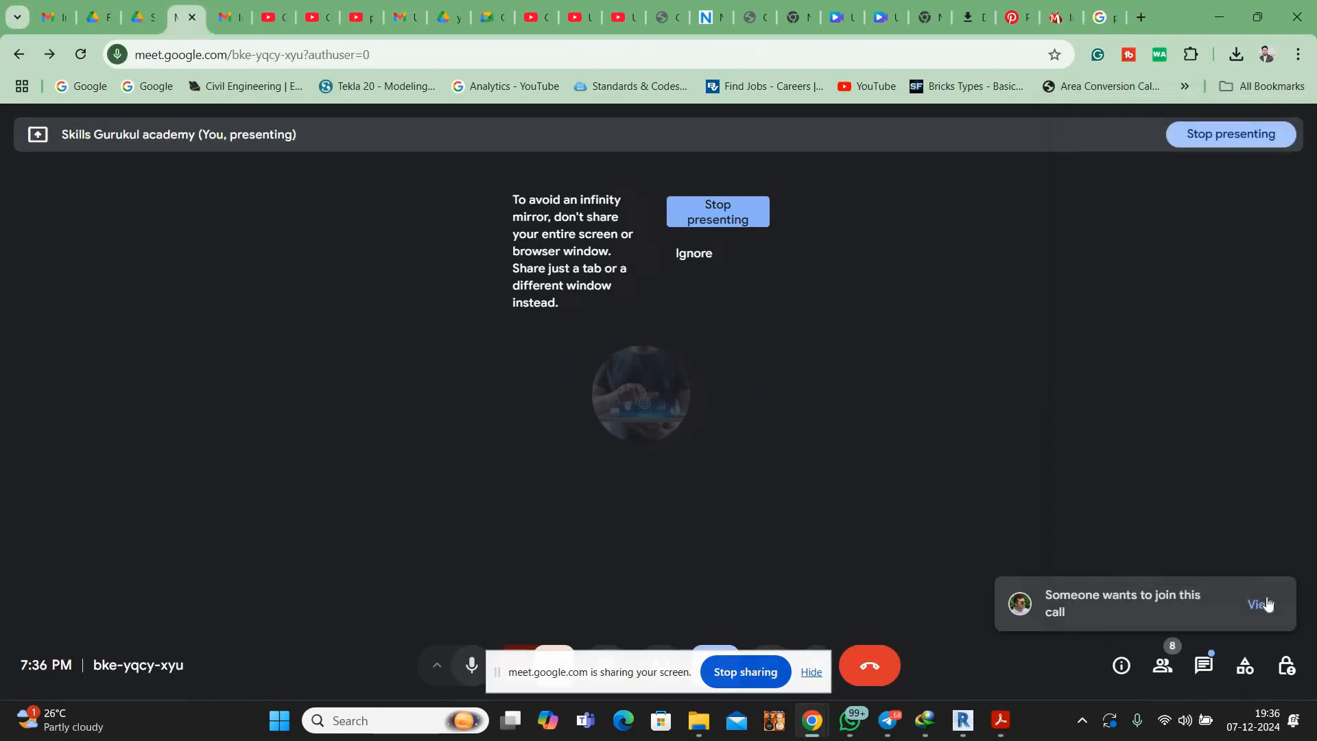
left_click(1261, 604)
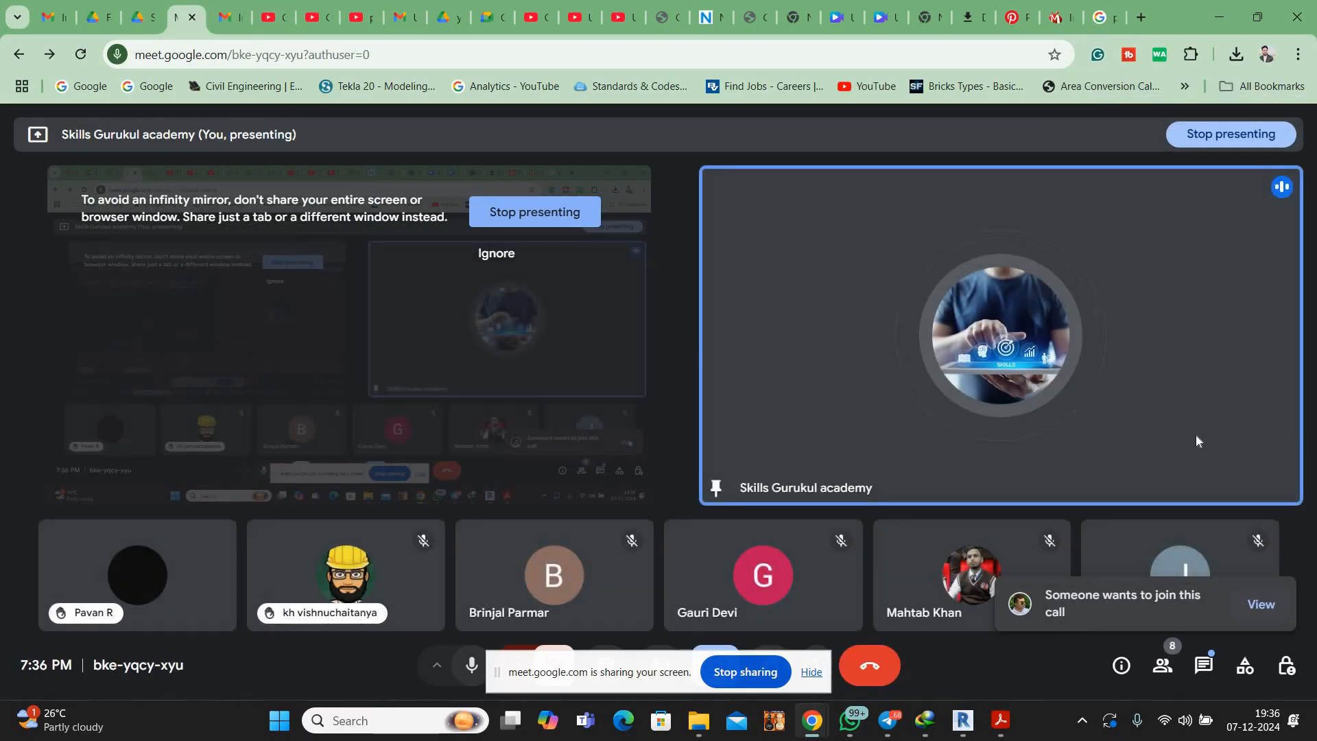
left_click(1206, 407)
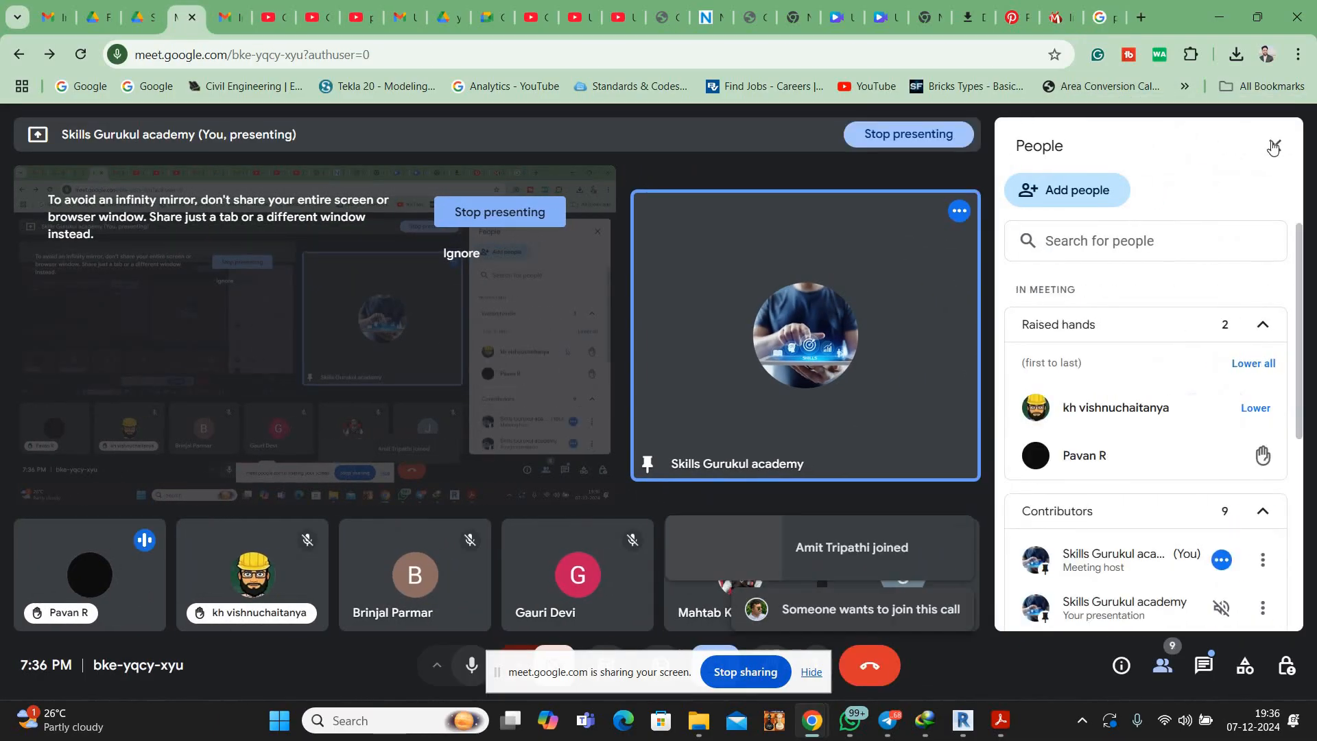
left_click(1275, 145)
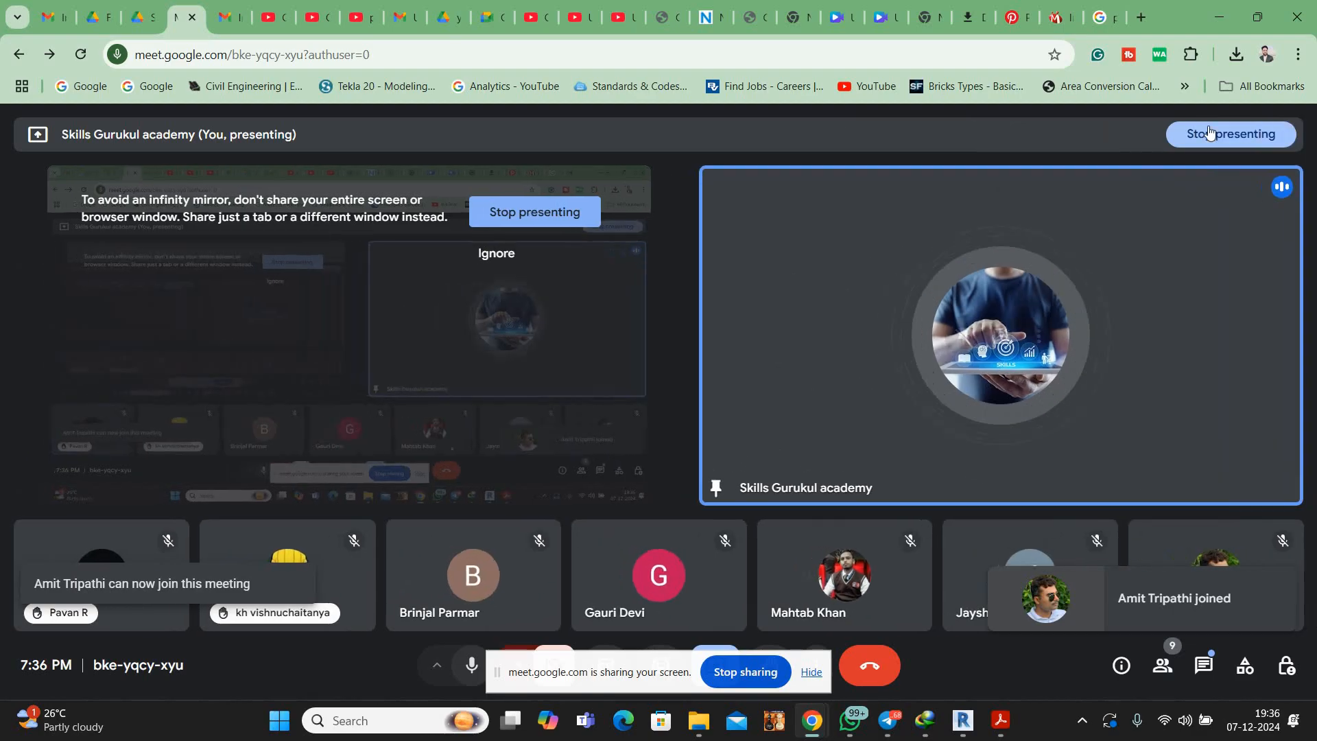
Stop presenting the screen and turn on the camera in the meeting
left_click(745, 672)
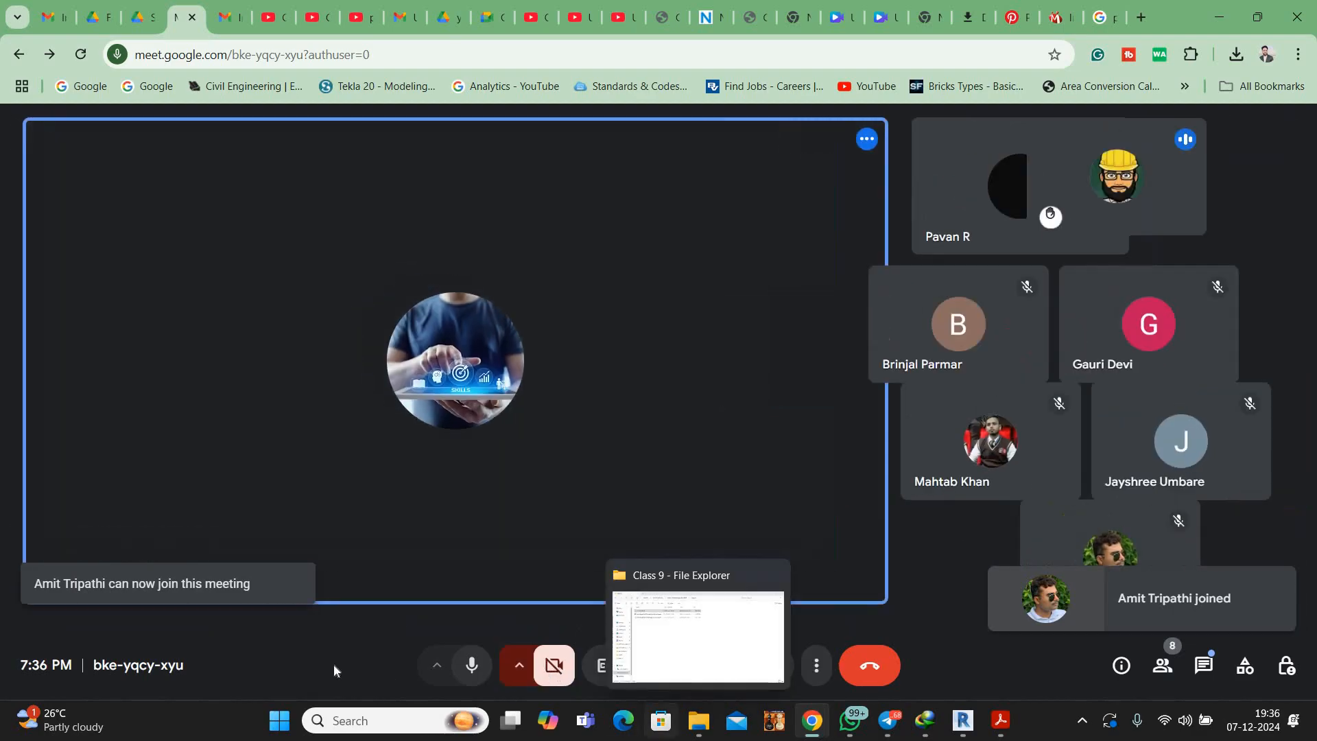
left_click(552, 667)
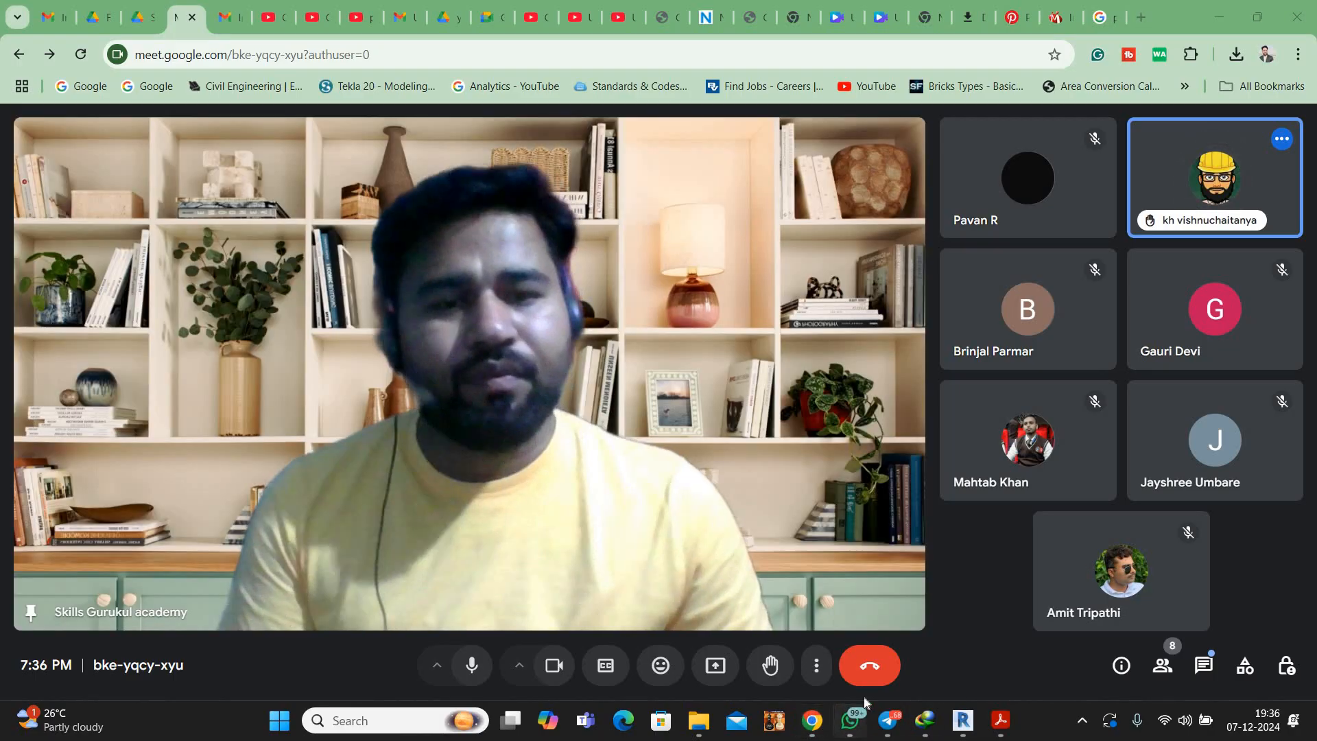
Switch to WhatsApp, open the July structure batch group chat and view the two police headquarter building photos enlarged
left_click(851, 720)
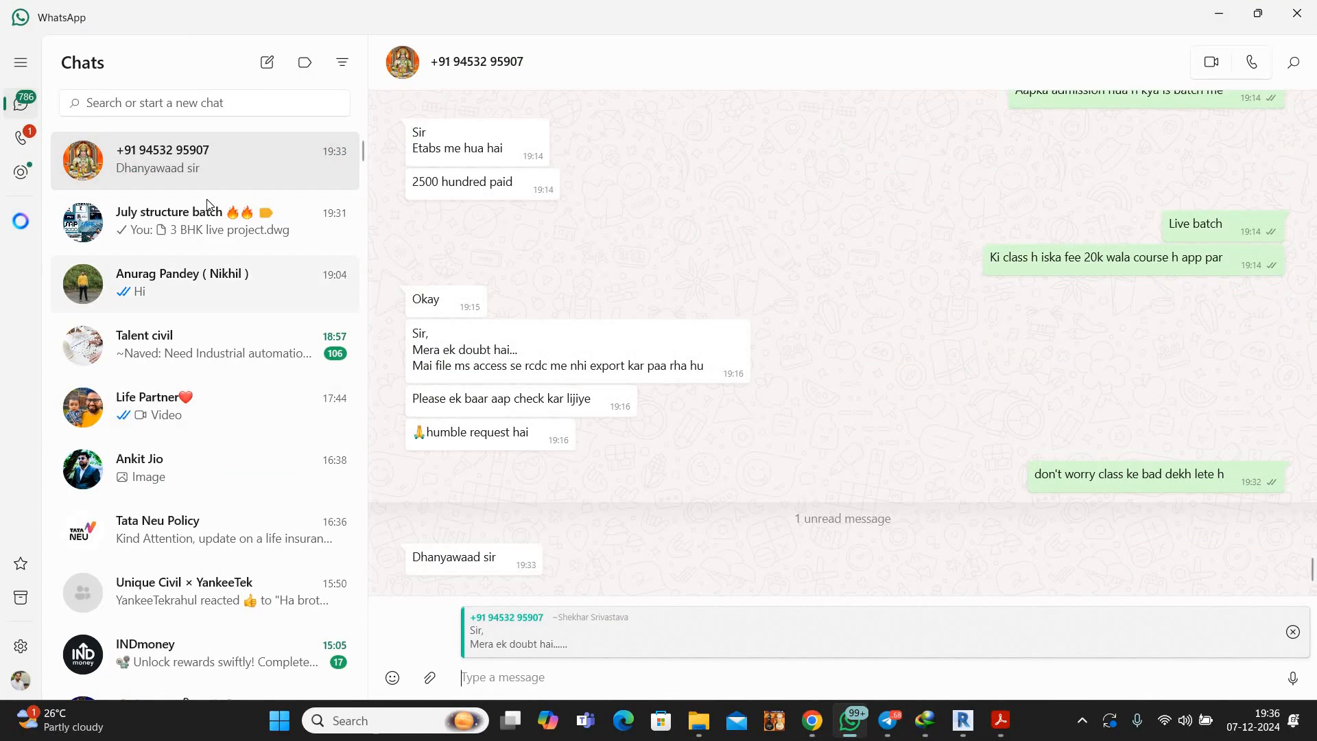
left_click(206, 222)
scroll(561, 430, "up", 5)
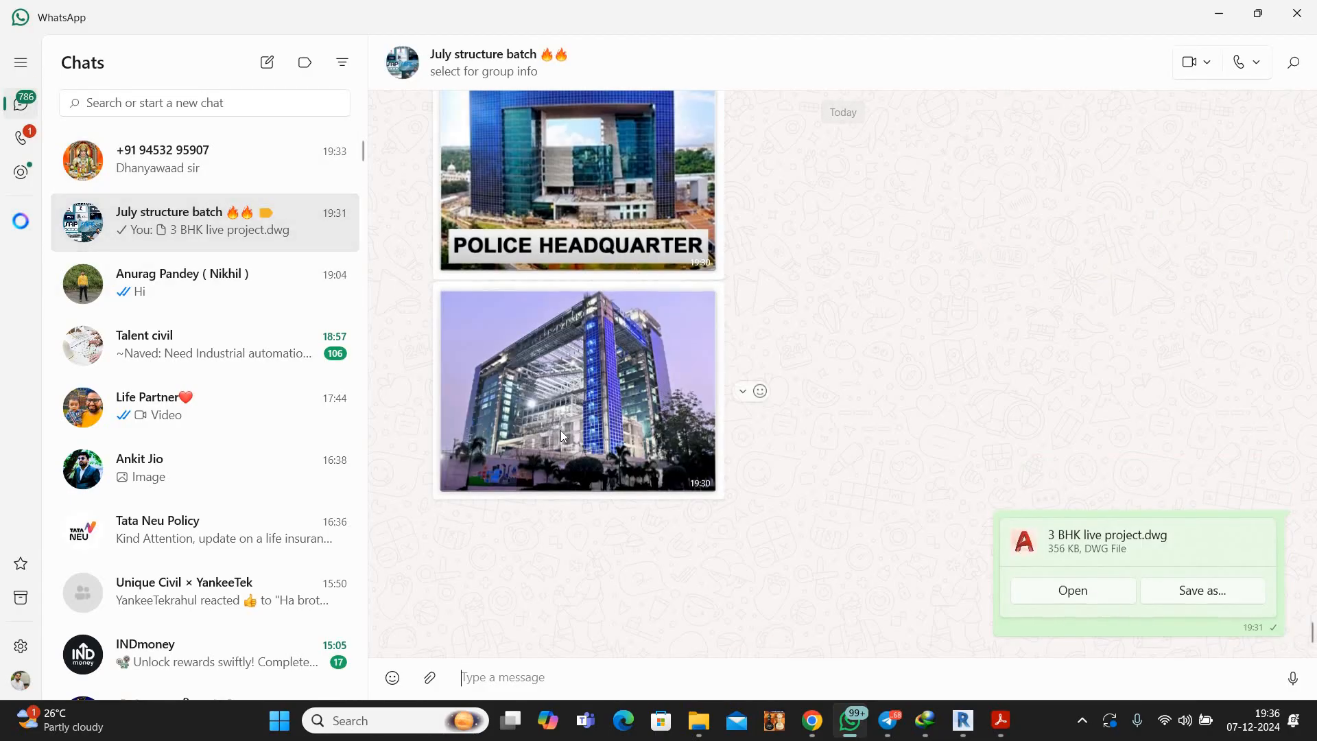
left_click(603, 432)
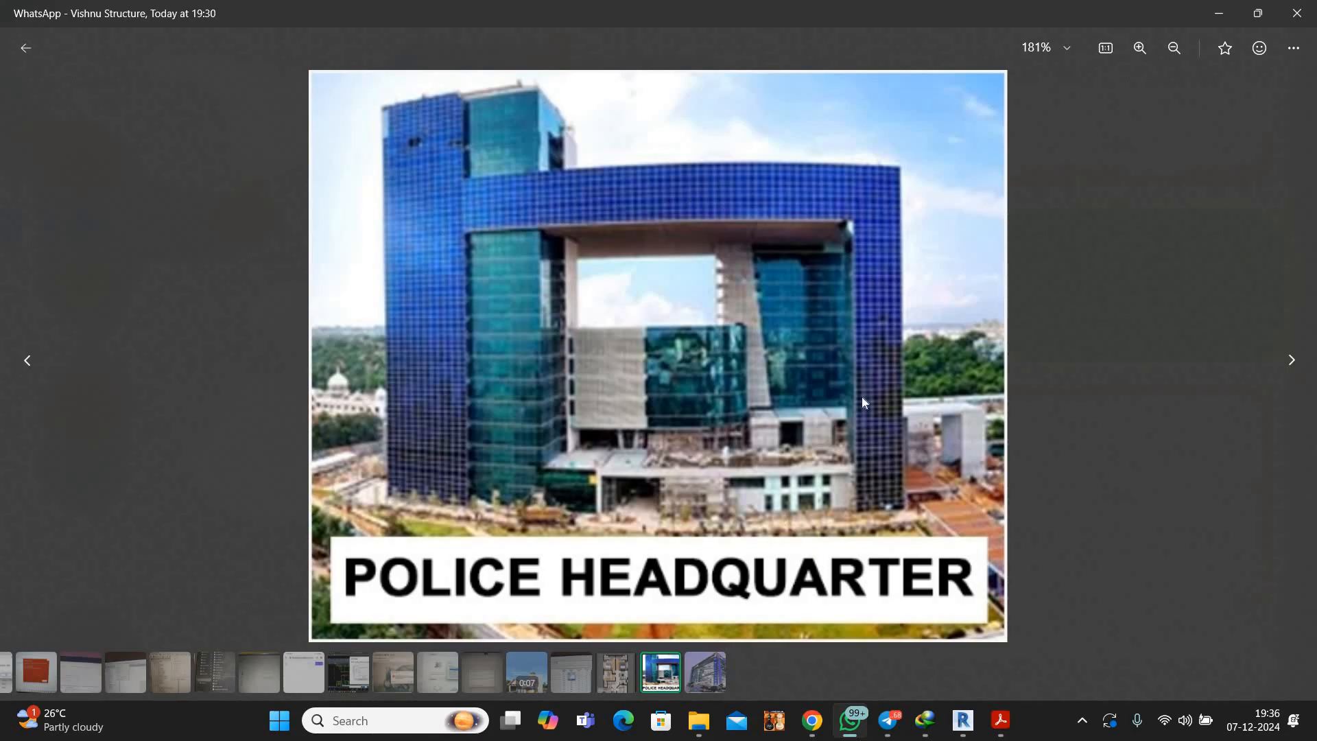
left_click(1293, 360)
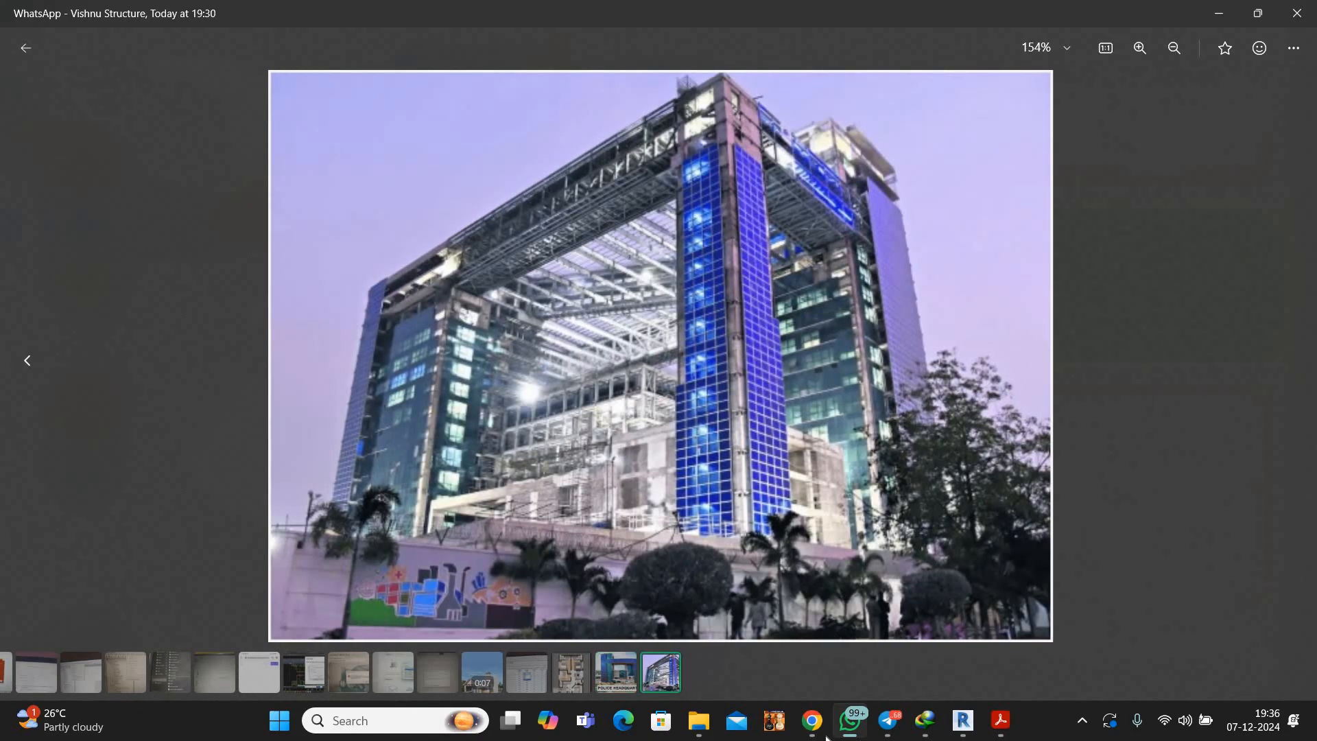
Return to the Meet call, turn off the camera and present the entire screen
left_click(821, 733)
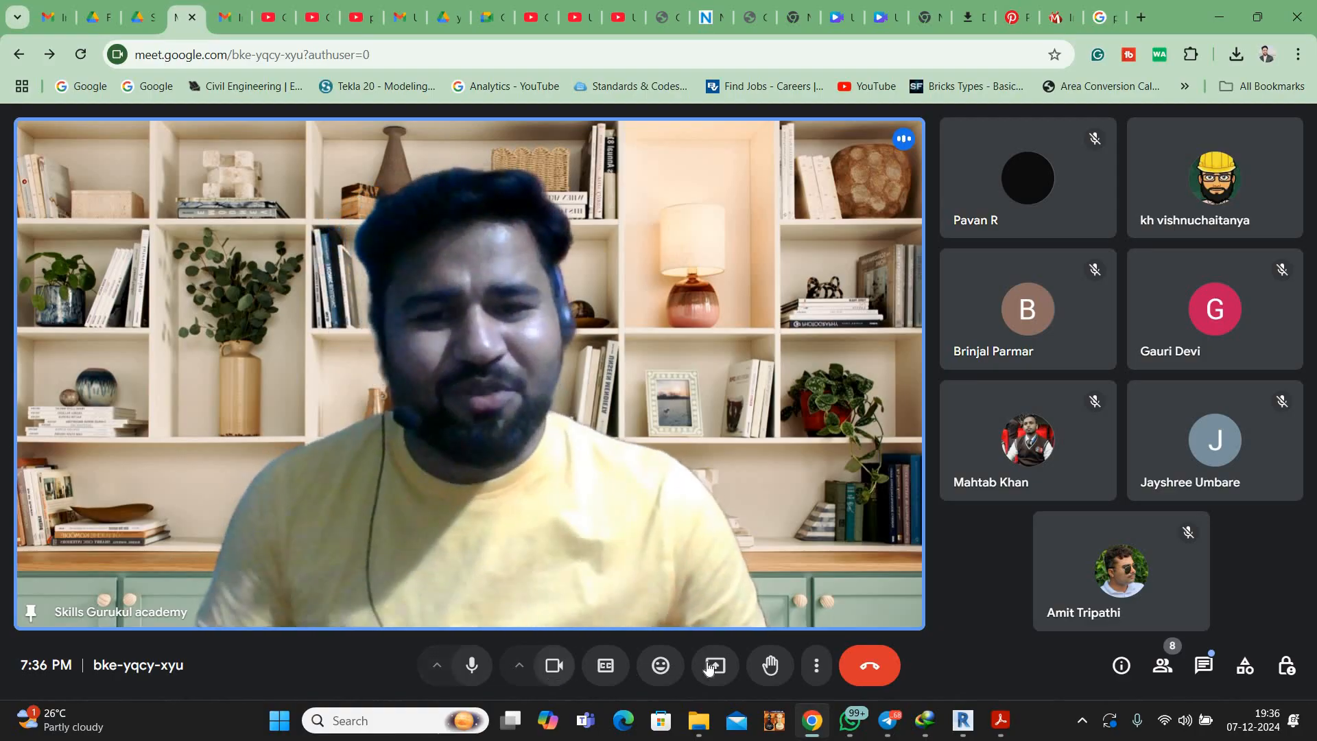
left_click(553, 672)
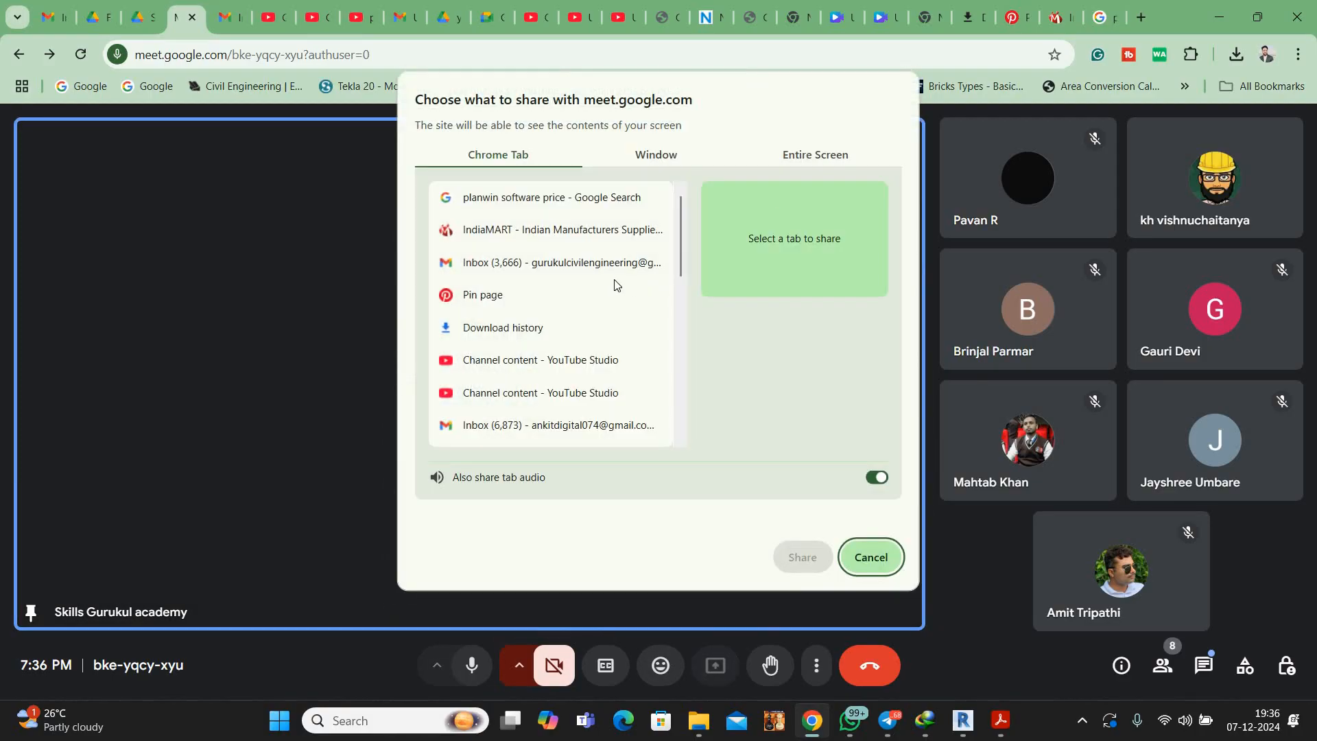
left_click(815, 154)
left_click(542, 274)
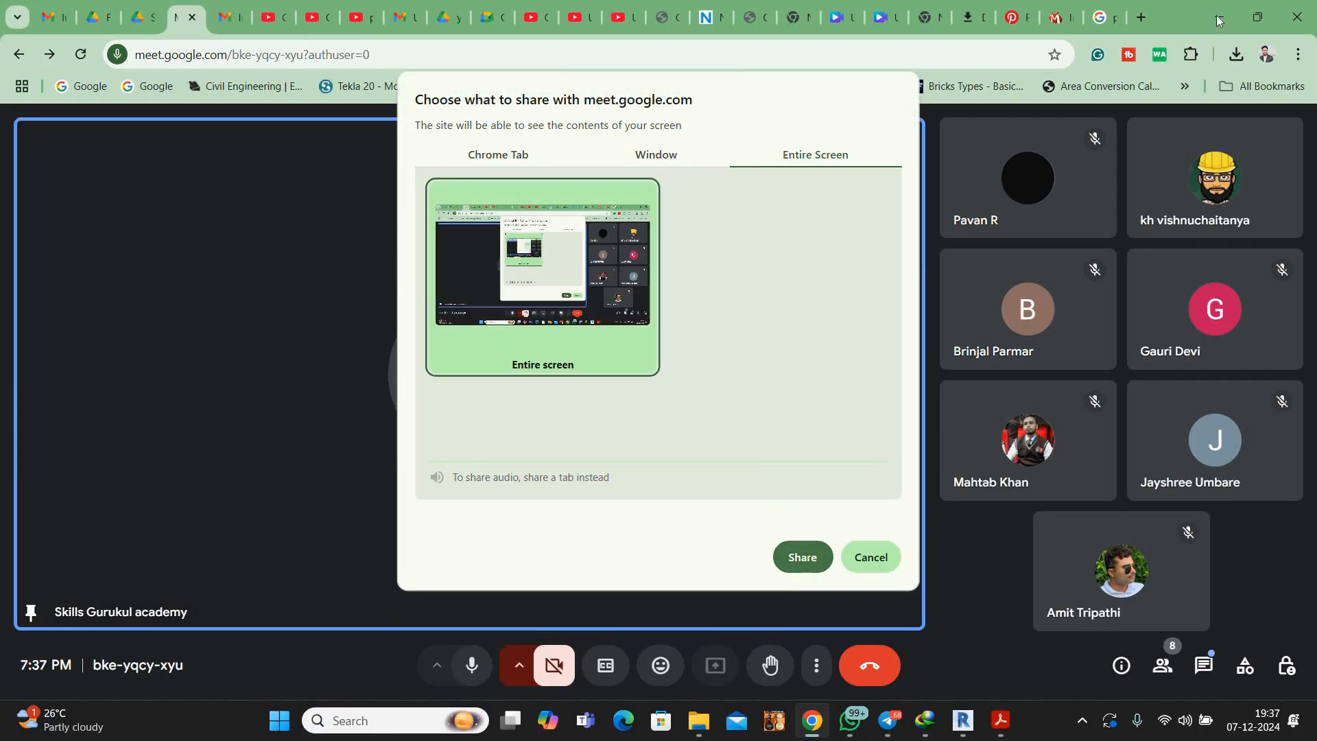
left_click(802, 557)
Show the Gmail inbox on the shared screen and look through the students' batch submission emails
left_click(46, 16)
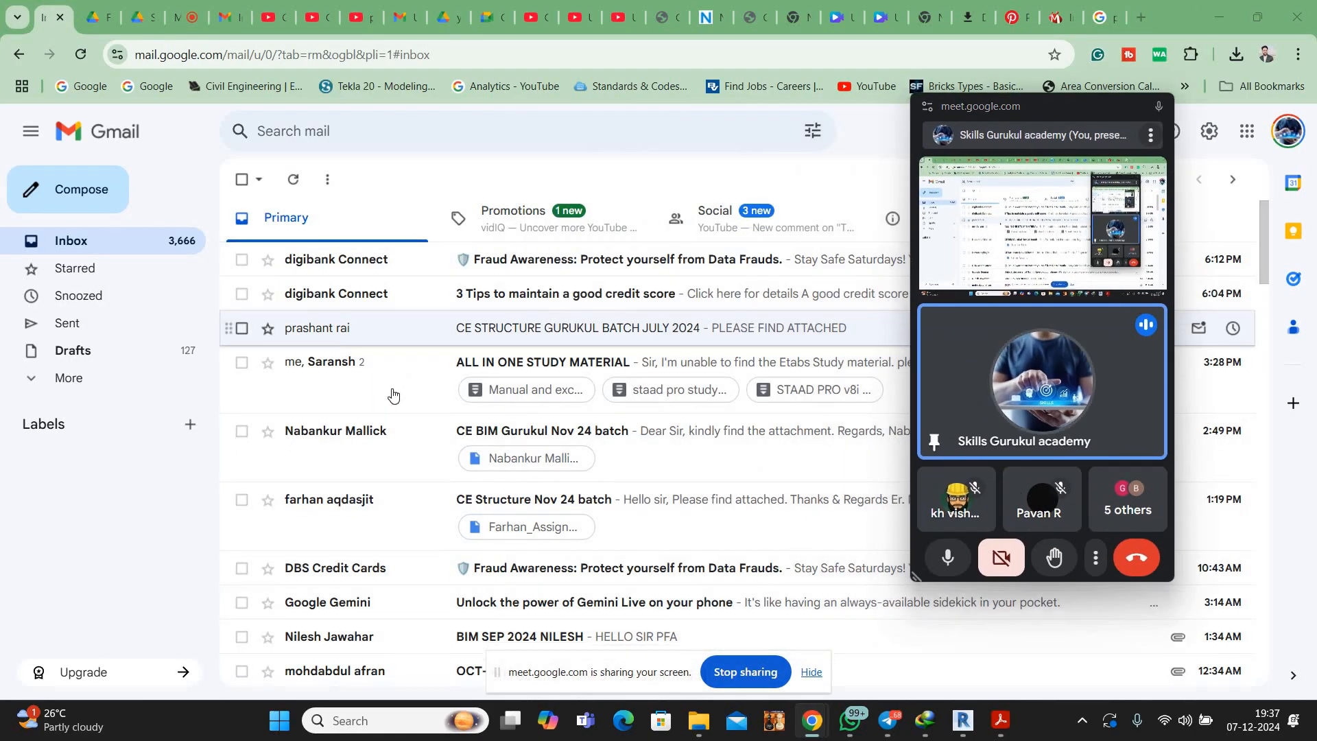
scroll(391, 391, "down", 3)
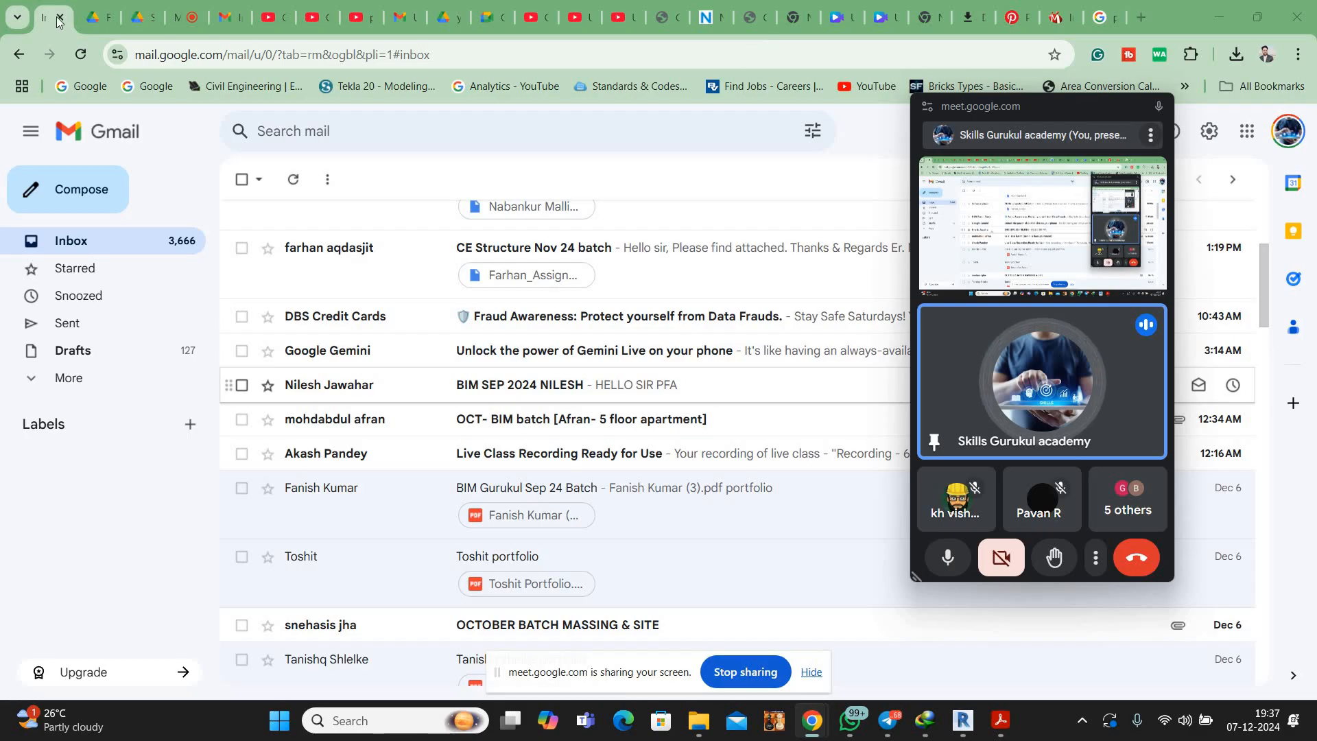
Return to the Meet call, end the screen presentation and turn the camera back on
left_click(184, 18)
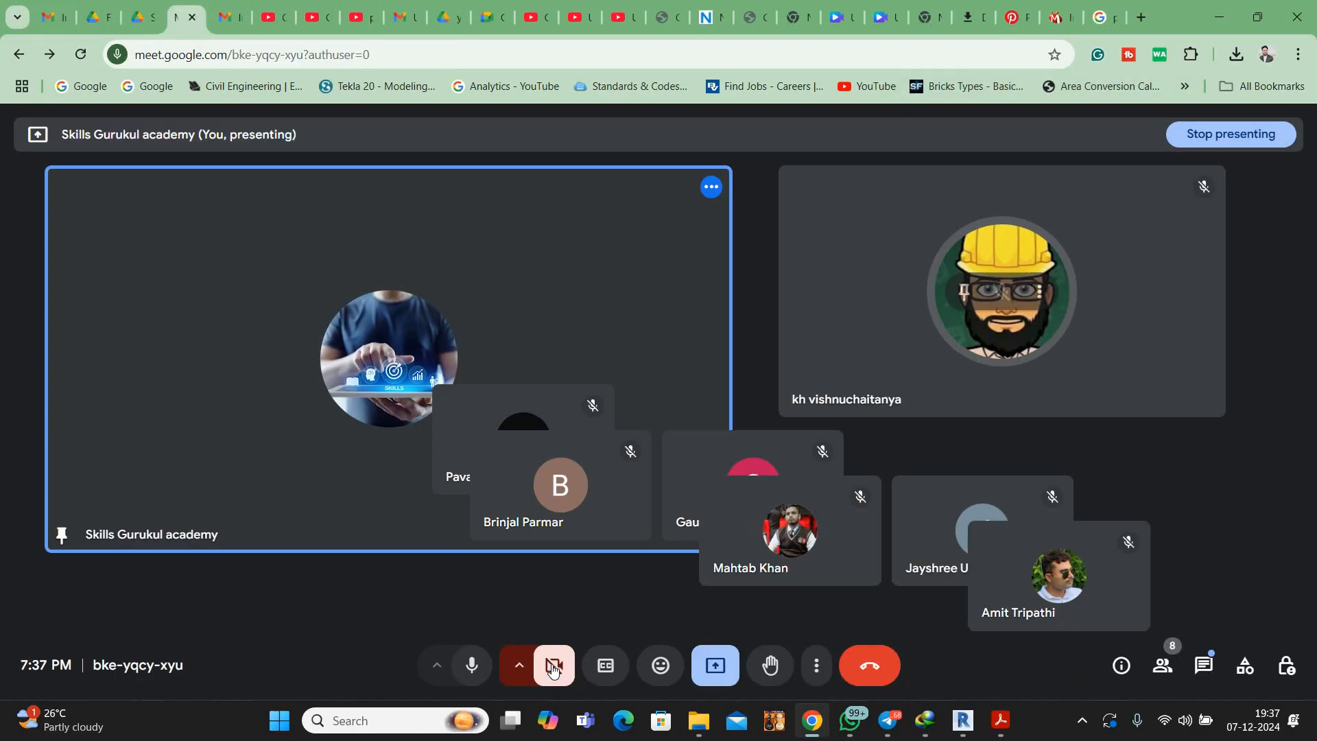
left_click(551, 671)
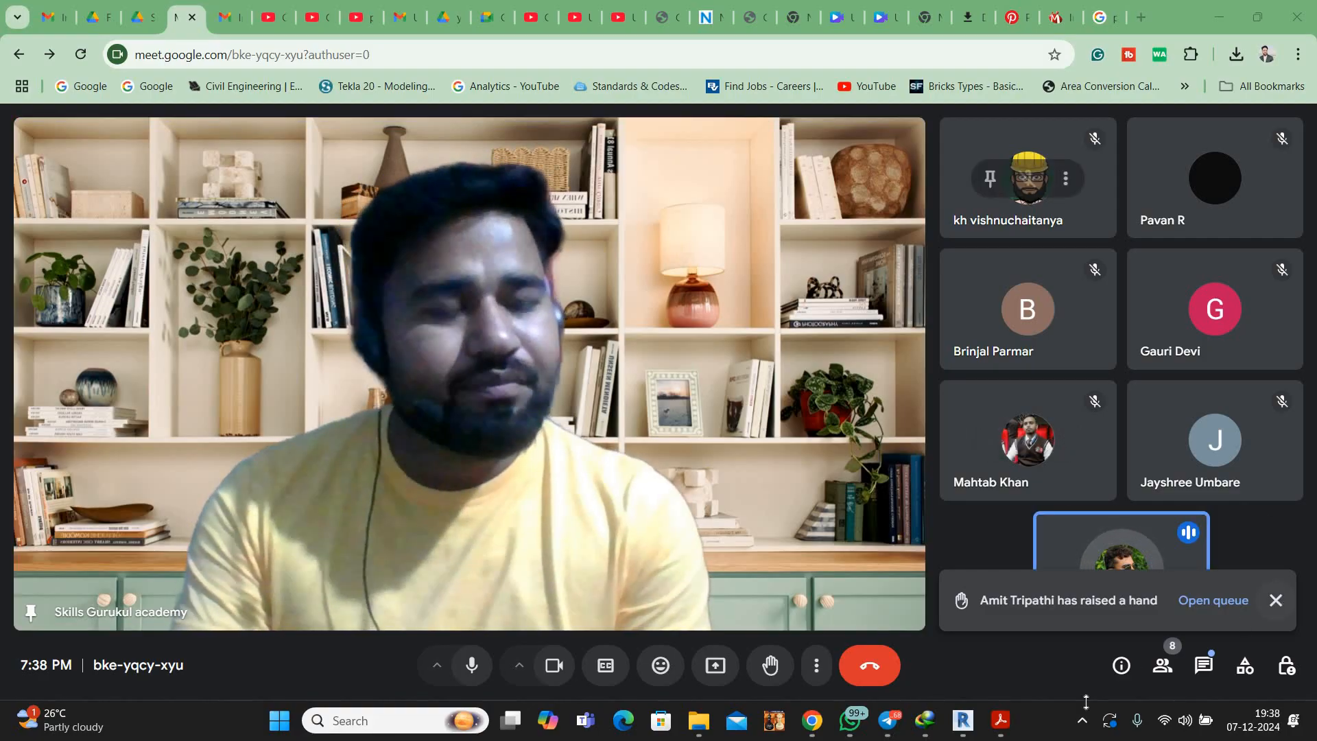
Dismiss the raised-hand notifications and admit the new participant waiting to join the call
left_click(1276, 600)
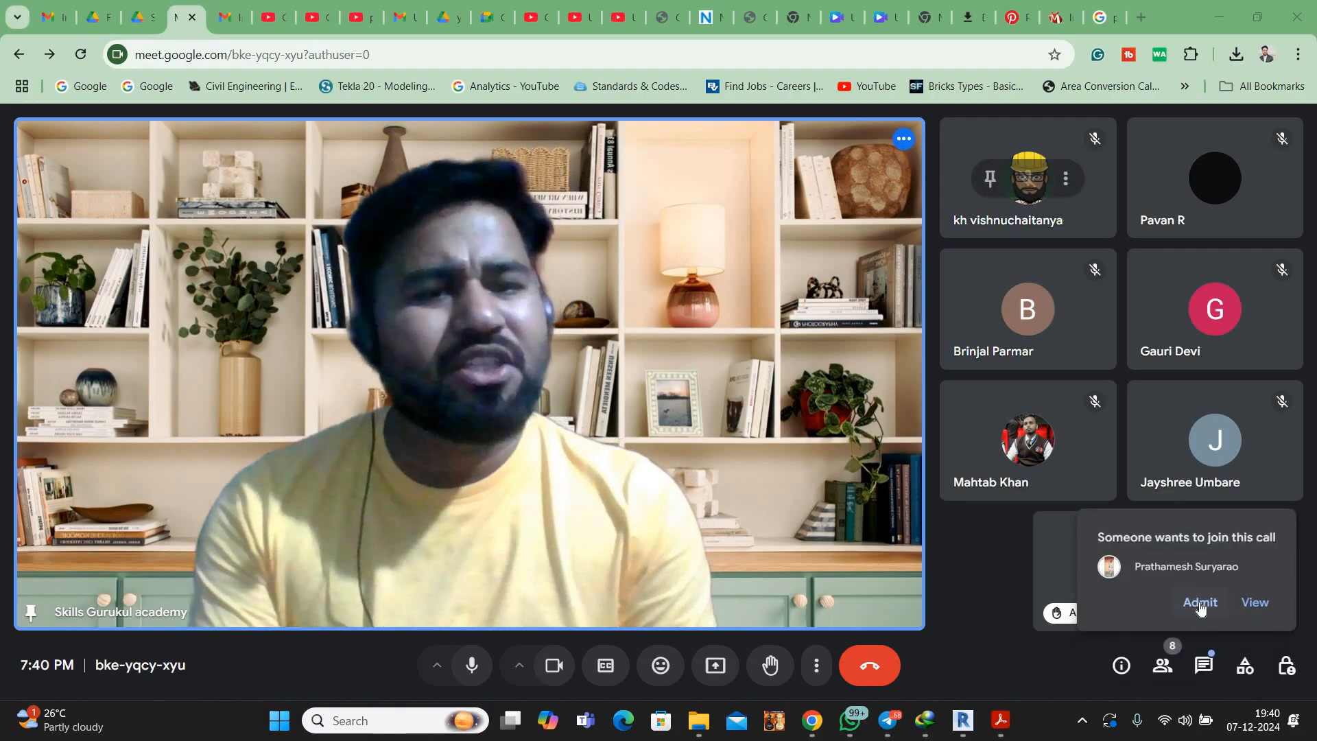
left_click(1200, 604)
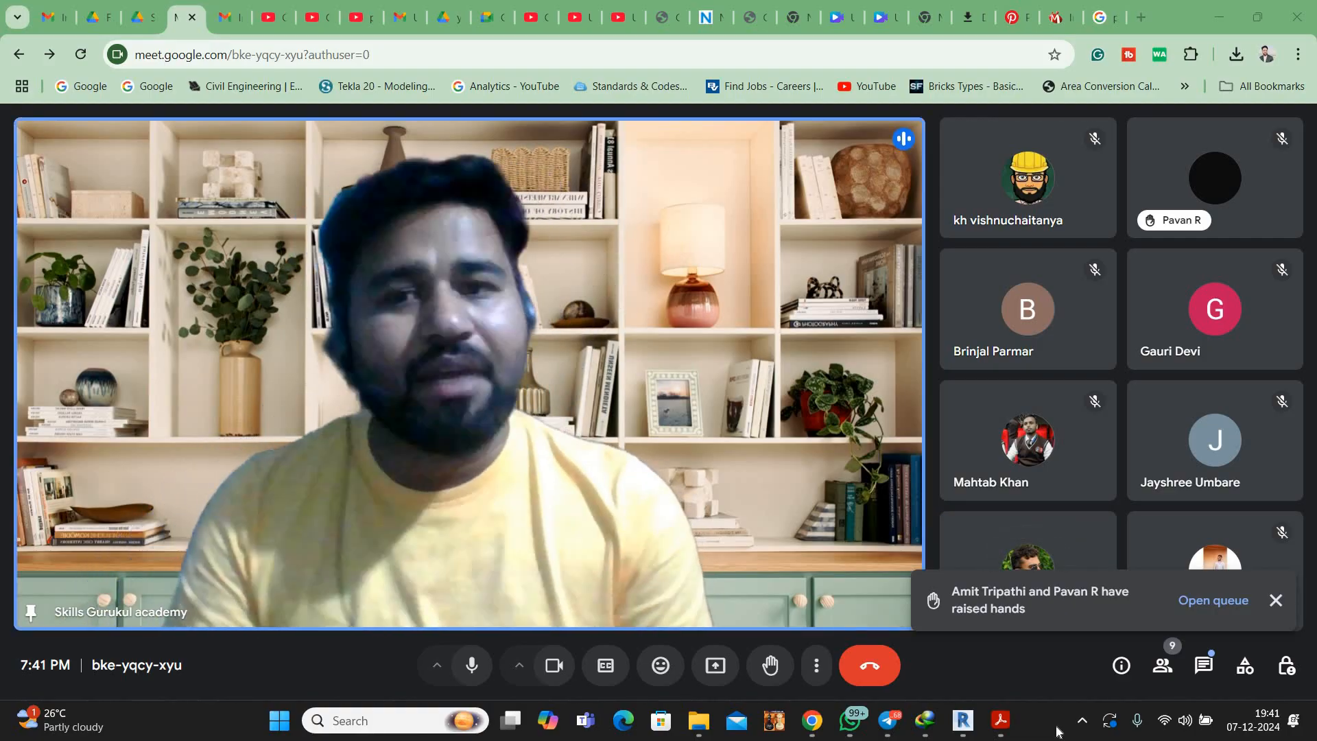
left_click(1276, 600)
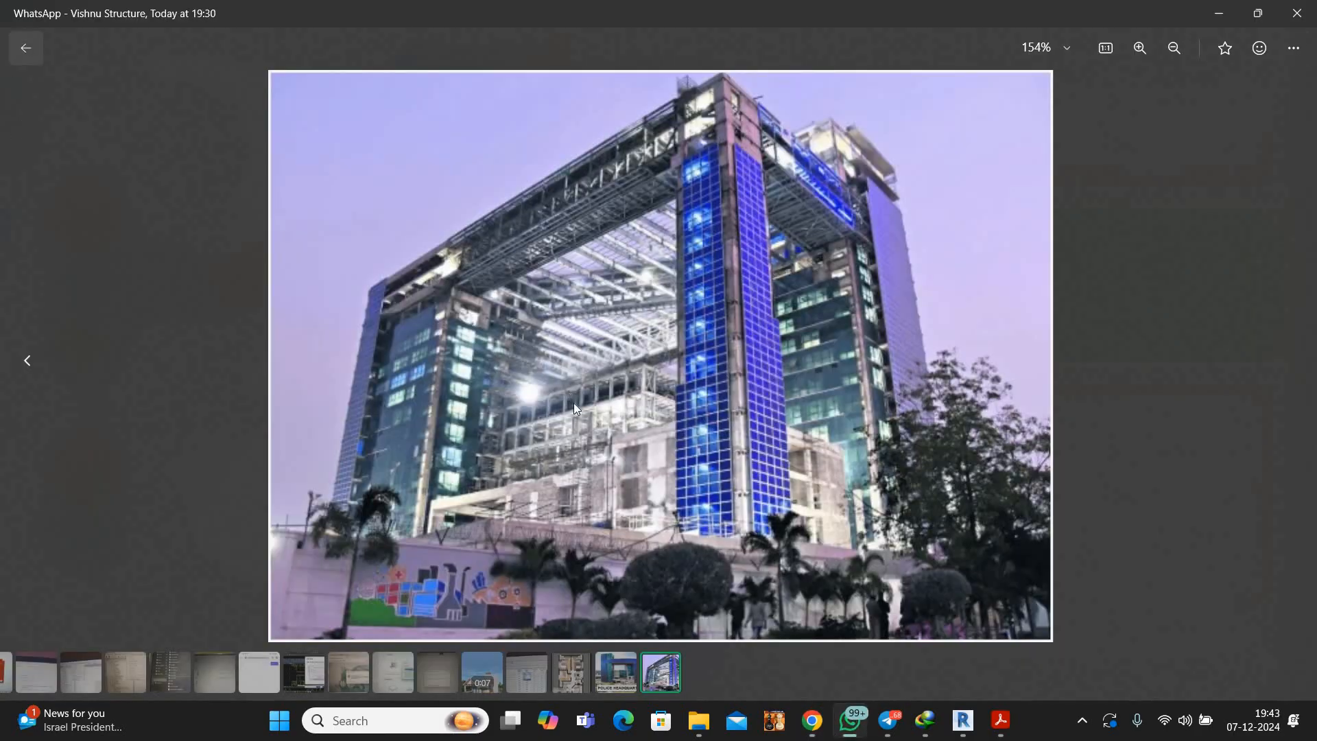
Close the enlarged building photo in WhatsApp and bring up the July structure batch group chat
key("Escape")
scroll(581, 426, "down", 4)
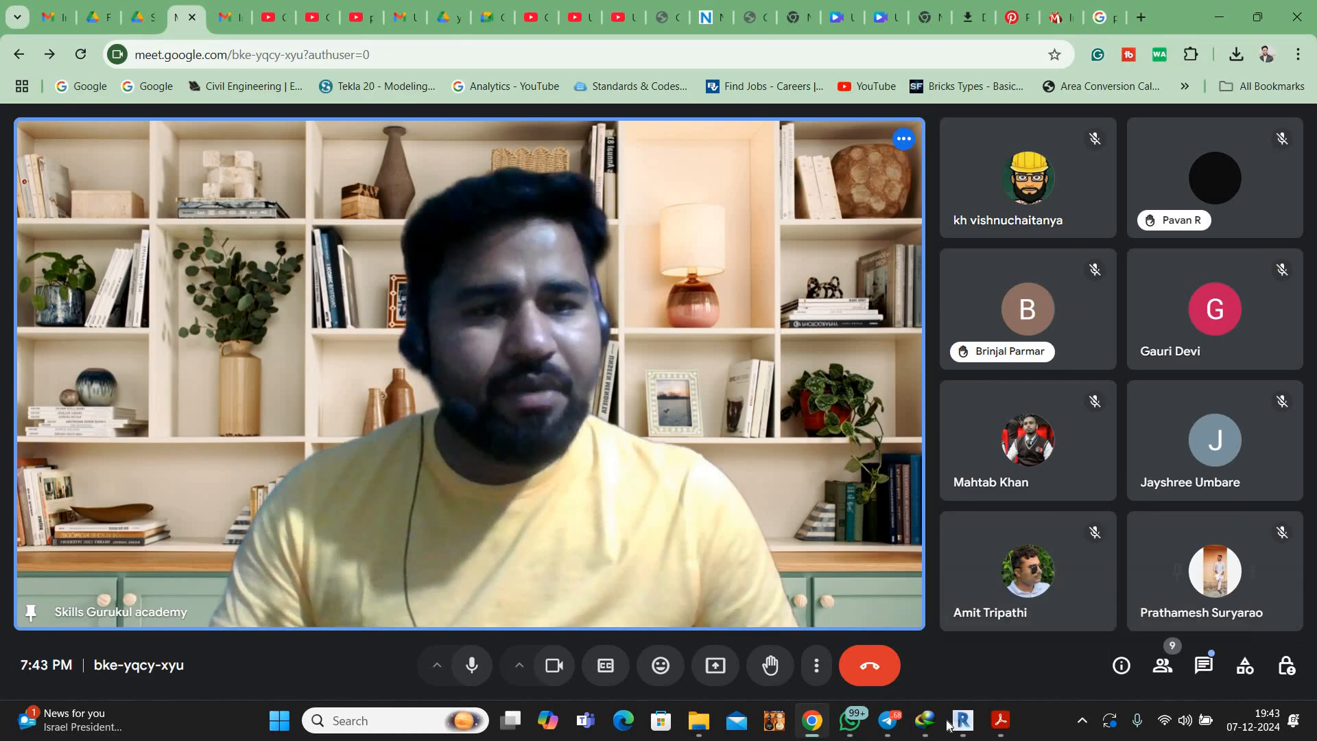
left_click(850, 720)
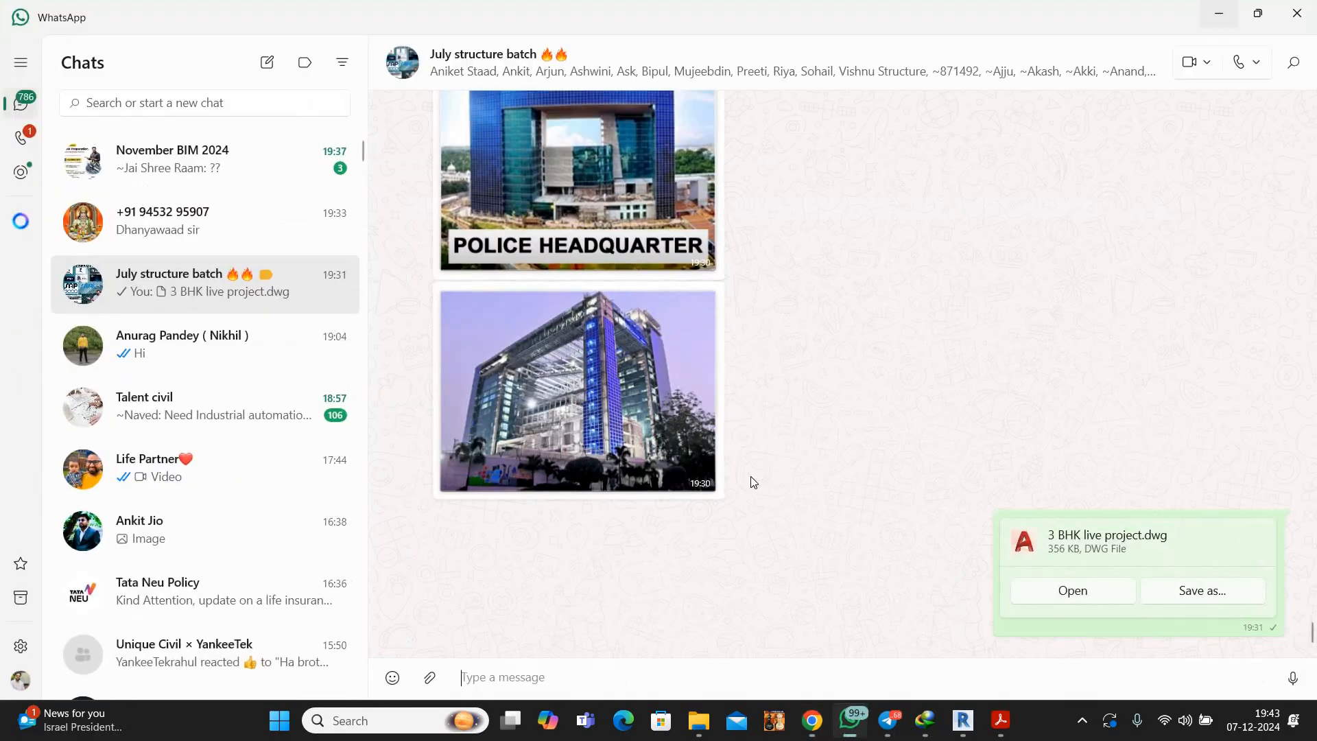
Reply "no" in the November BIM 2024 group chat to the question whether there is class today
left_click(211, 159)
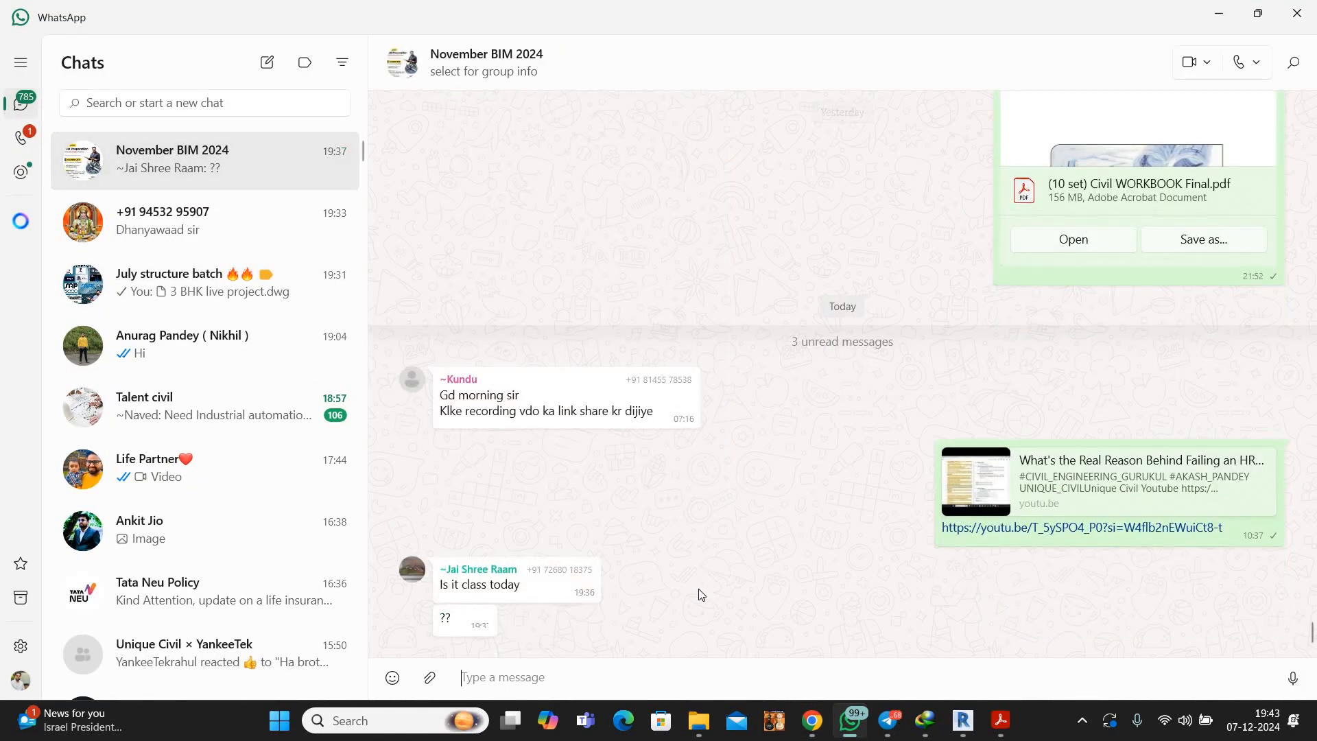
type("no")
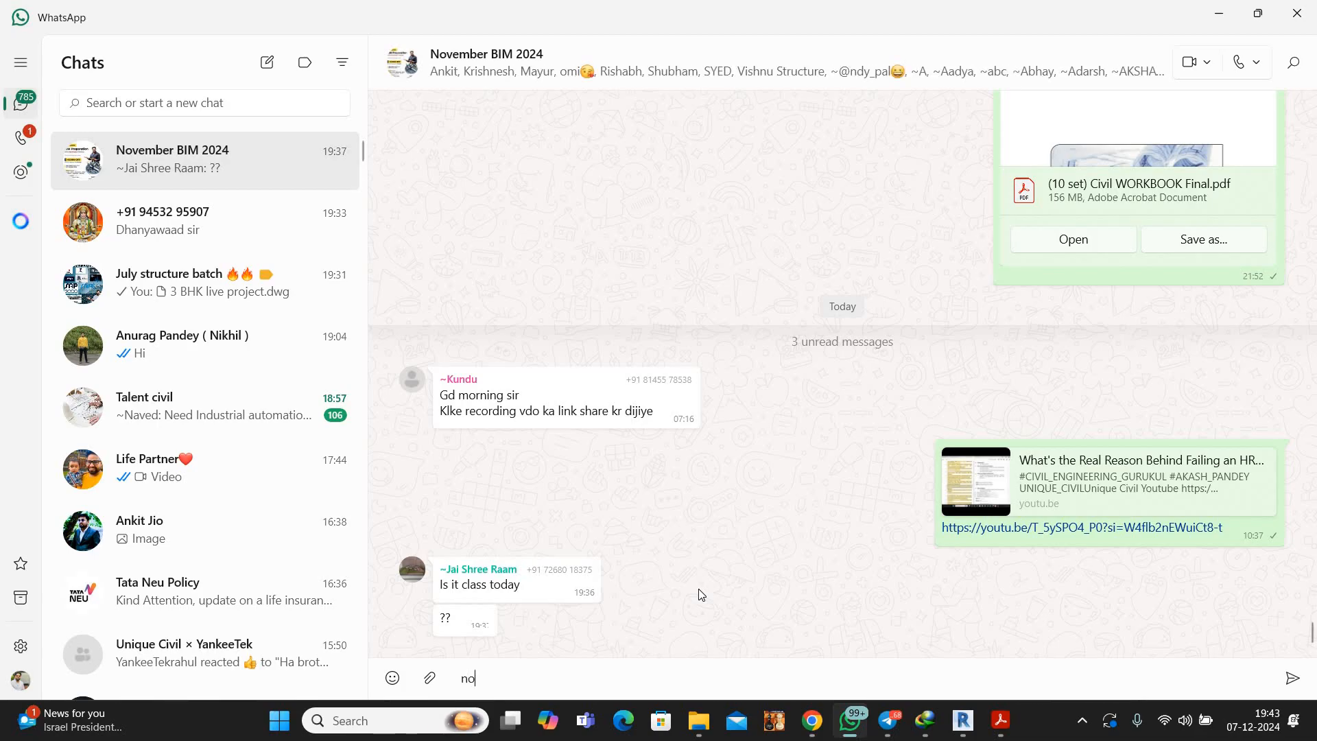
key("Return")
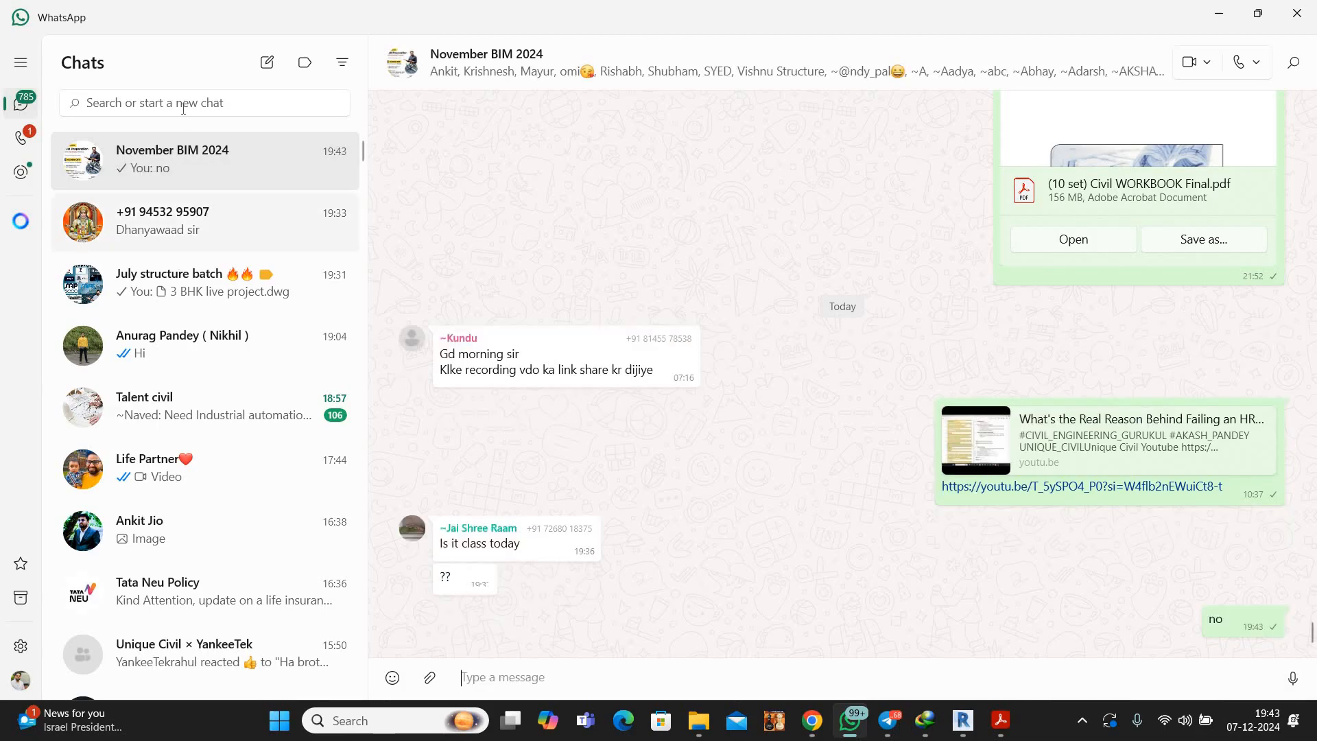
Find the student's chat by name, open the structural portfolio Word document they sent, and enable editing in it
left_click(183, 109)
type("b")
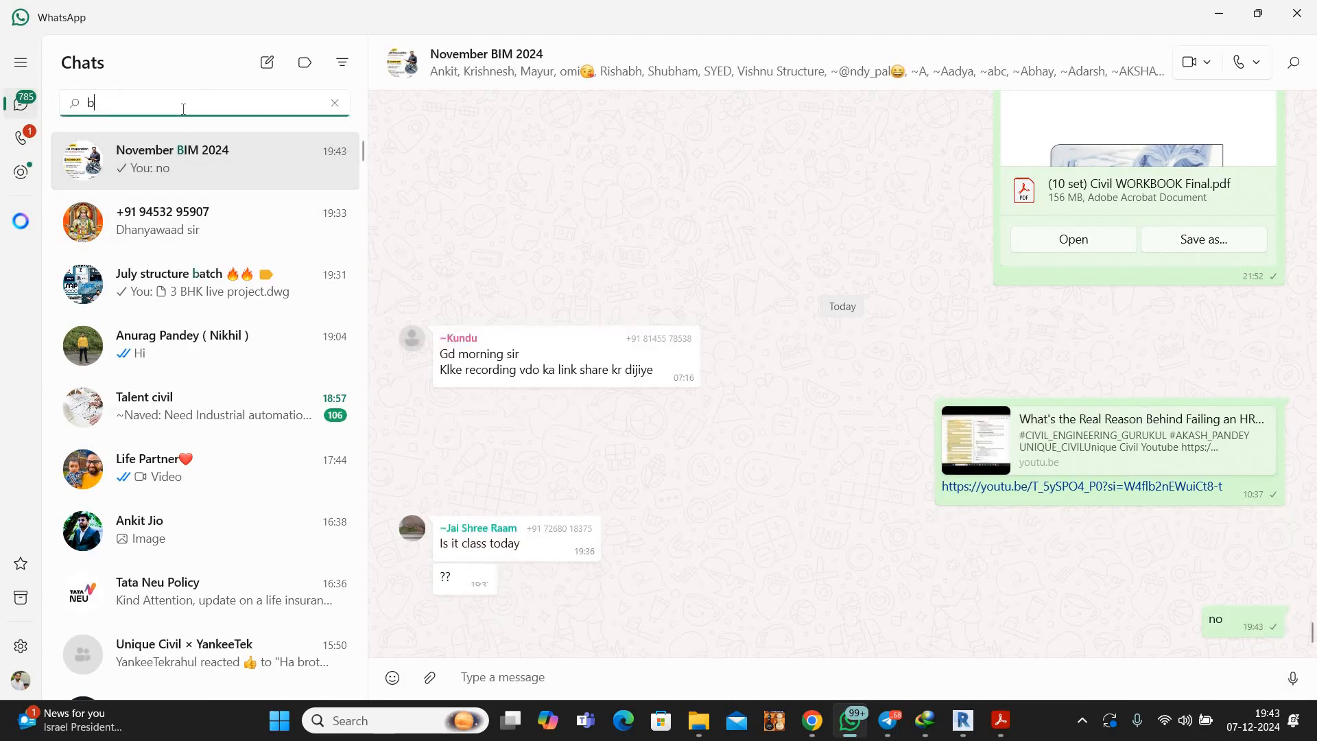
type("r")
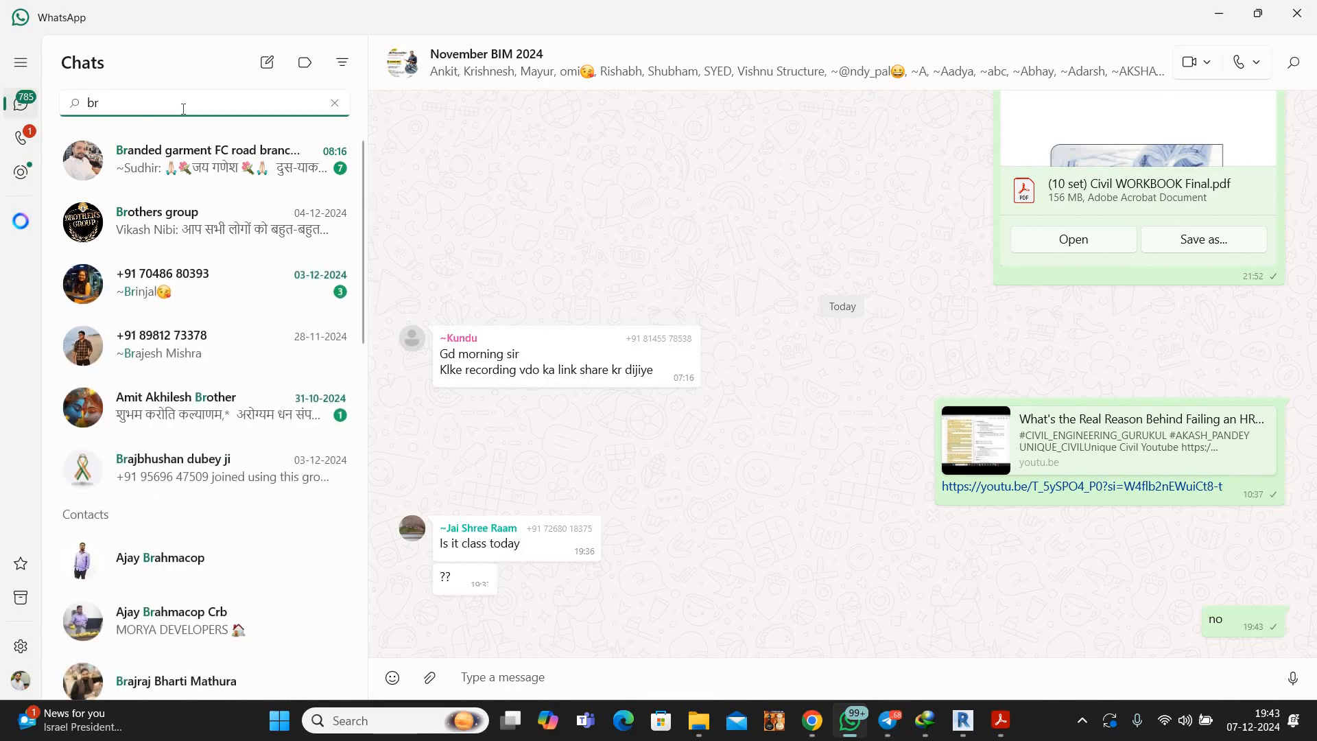
type("in")
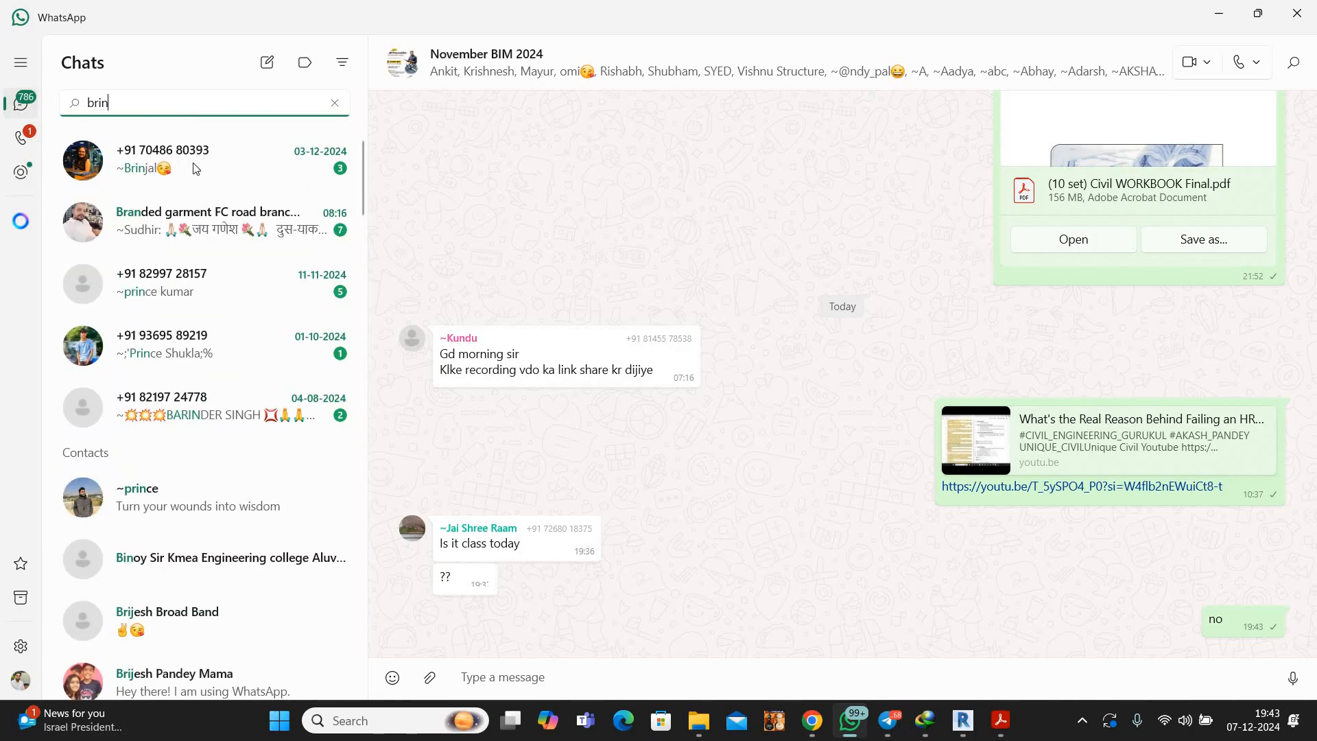
key("Return")
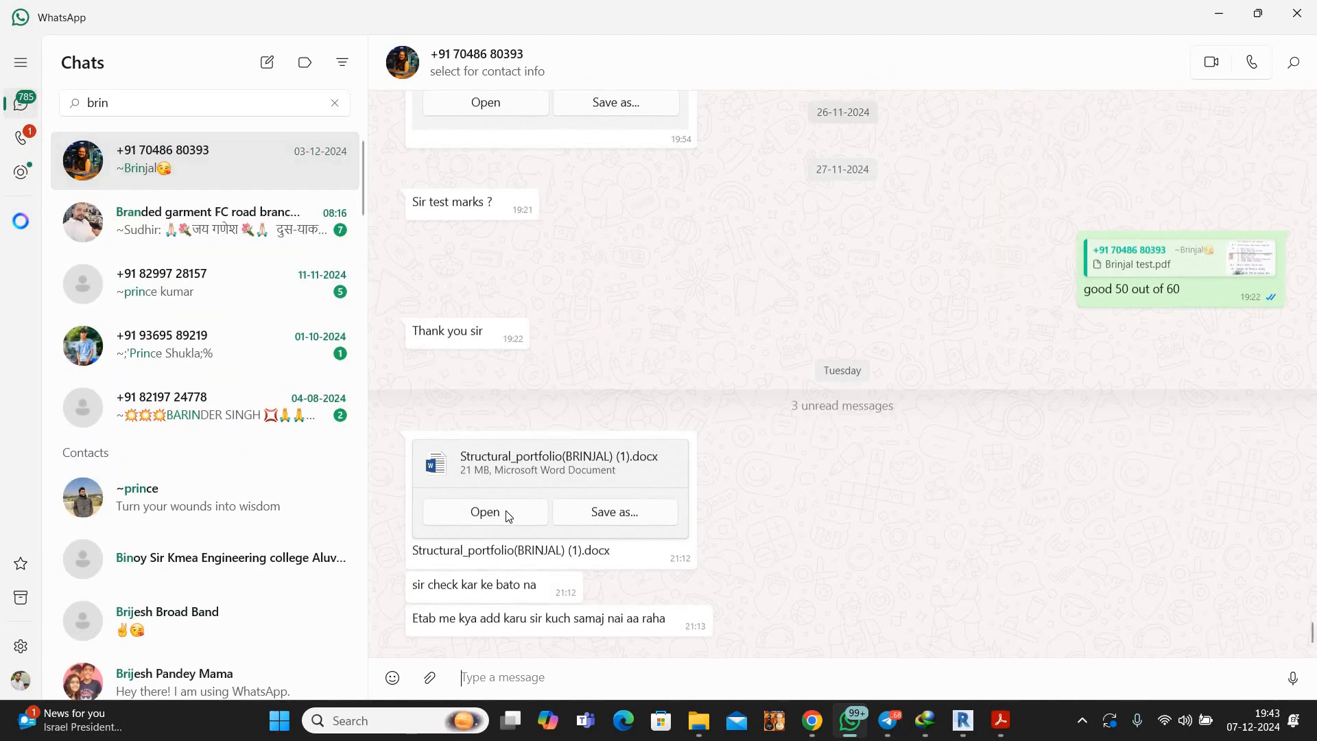
left_click(507, 514)
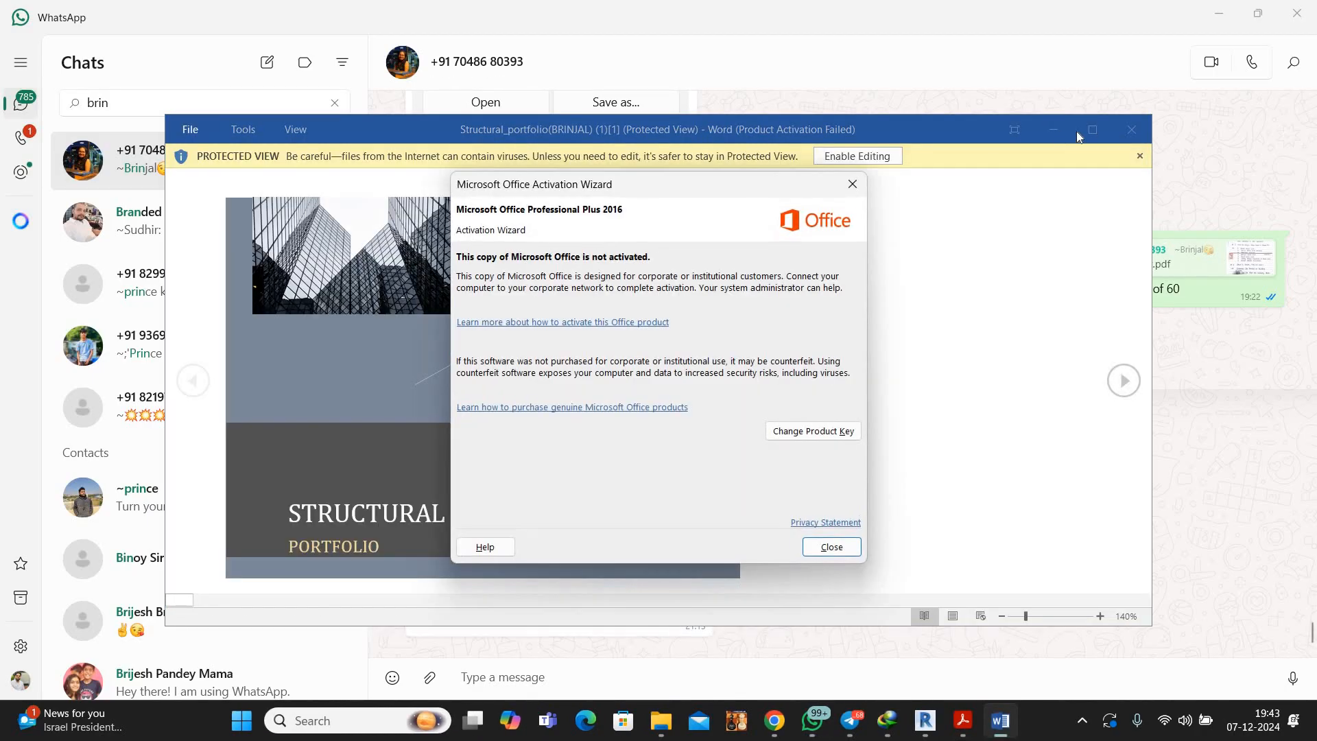
left_click(1054, 129)
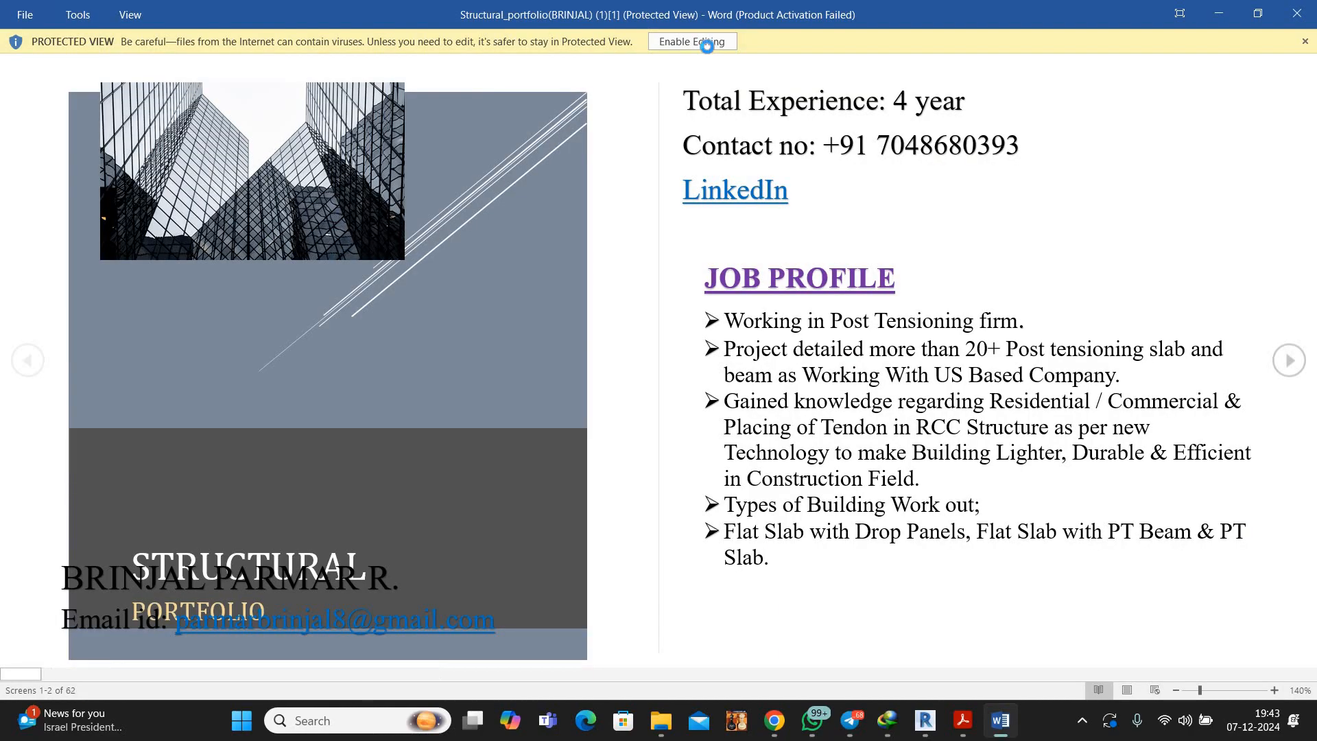
Switch to the Meet call, turn the camera off, present the entire screen and bring the Word portfolio into view
left_click(777, 725)
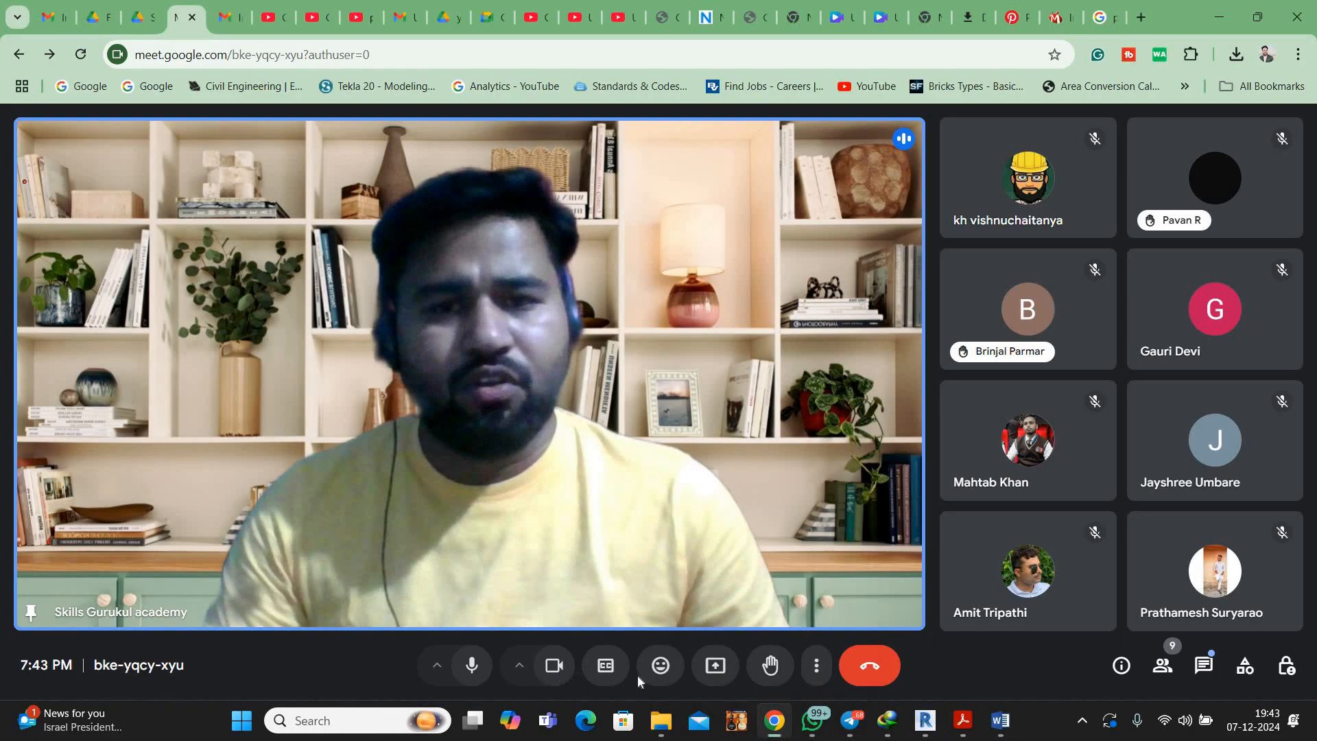
left_click(556, 667)
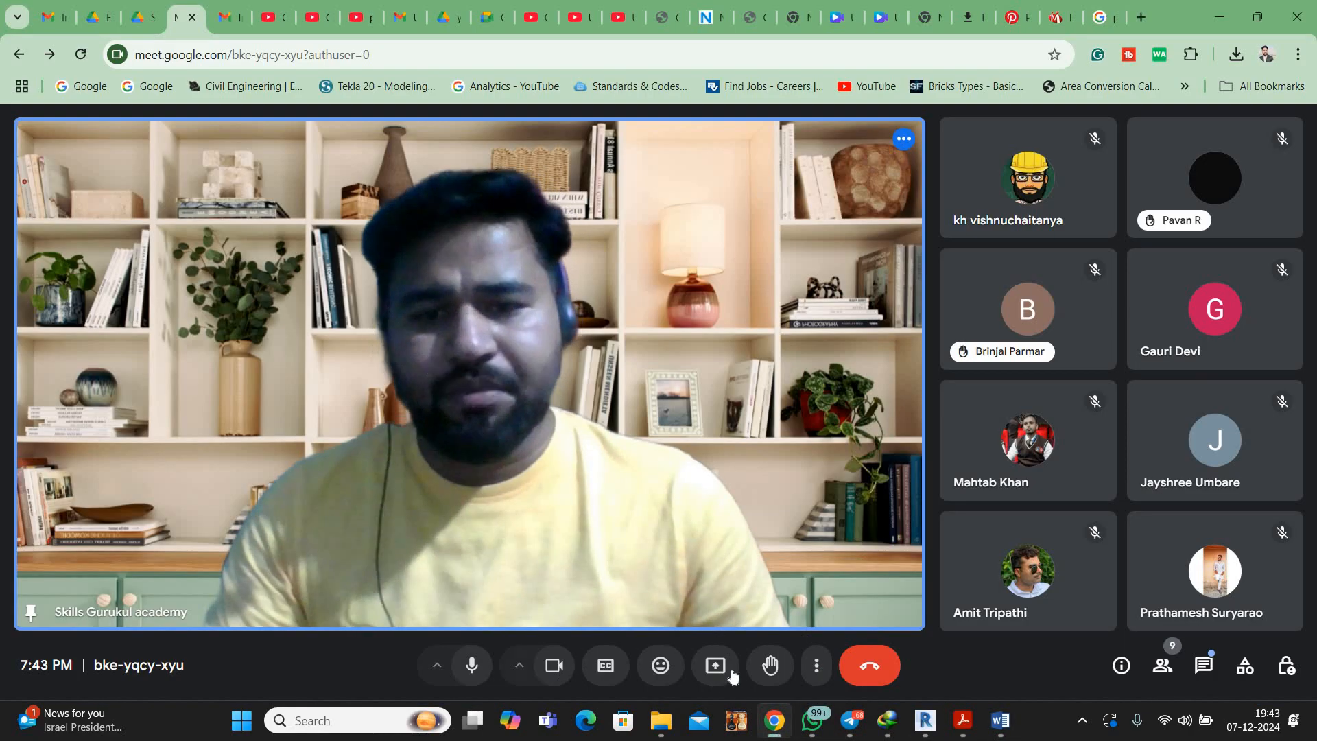
left_click(723, 671)
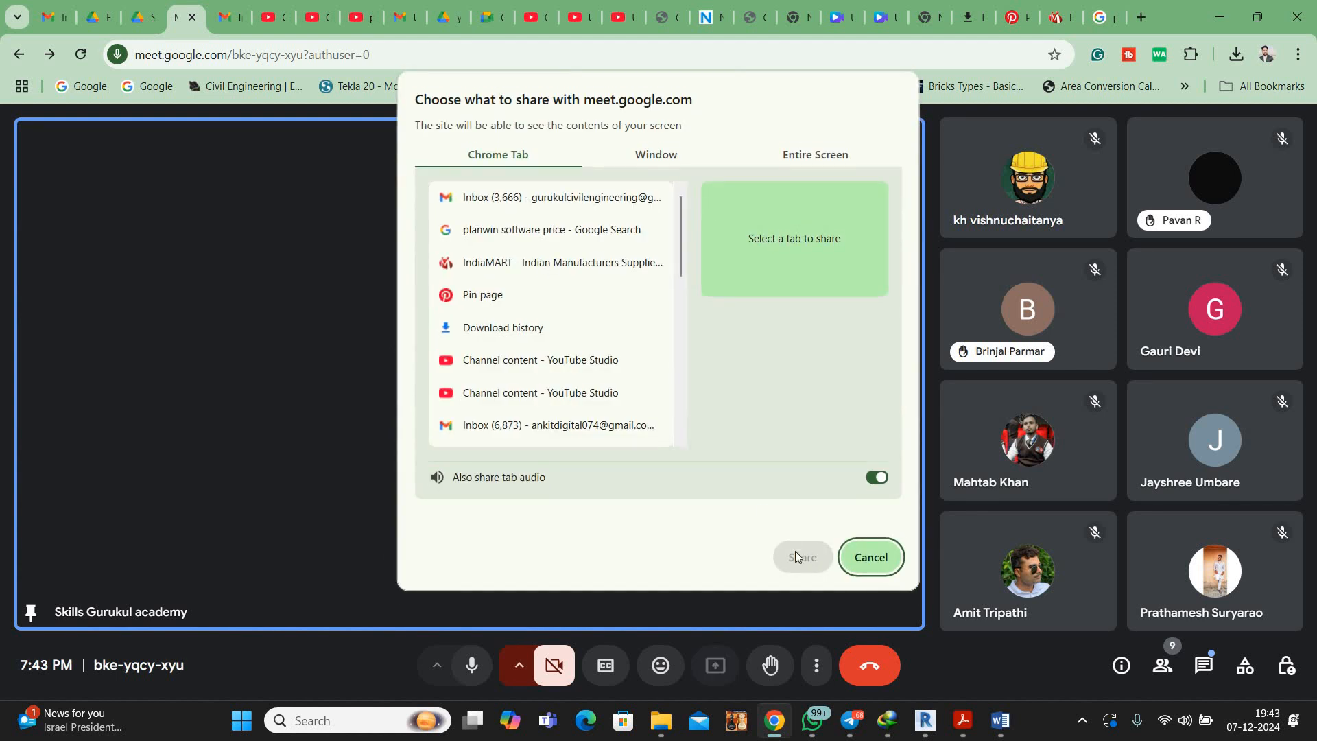
left_click(815, 154)
left_click(544, 282)
left_click(802, 557)
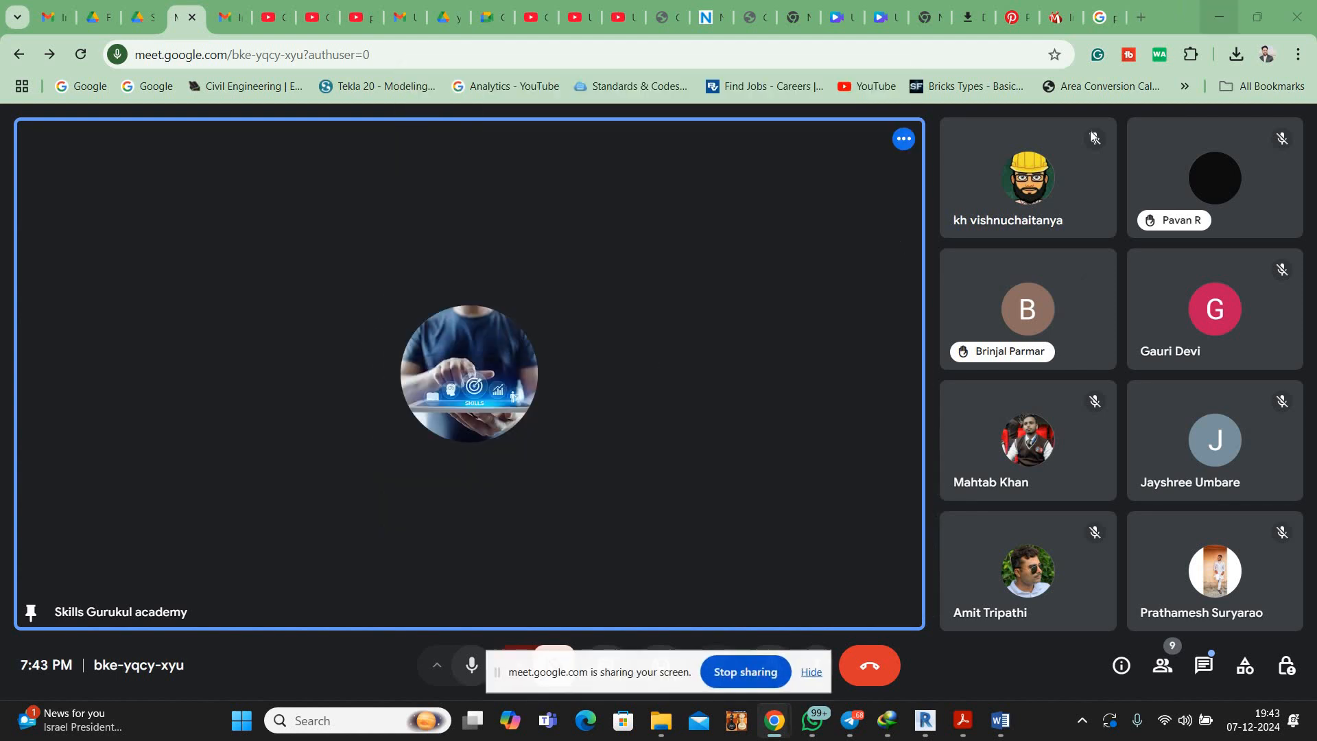
left_click(1219, 17)
left_click(643, 266)
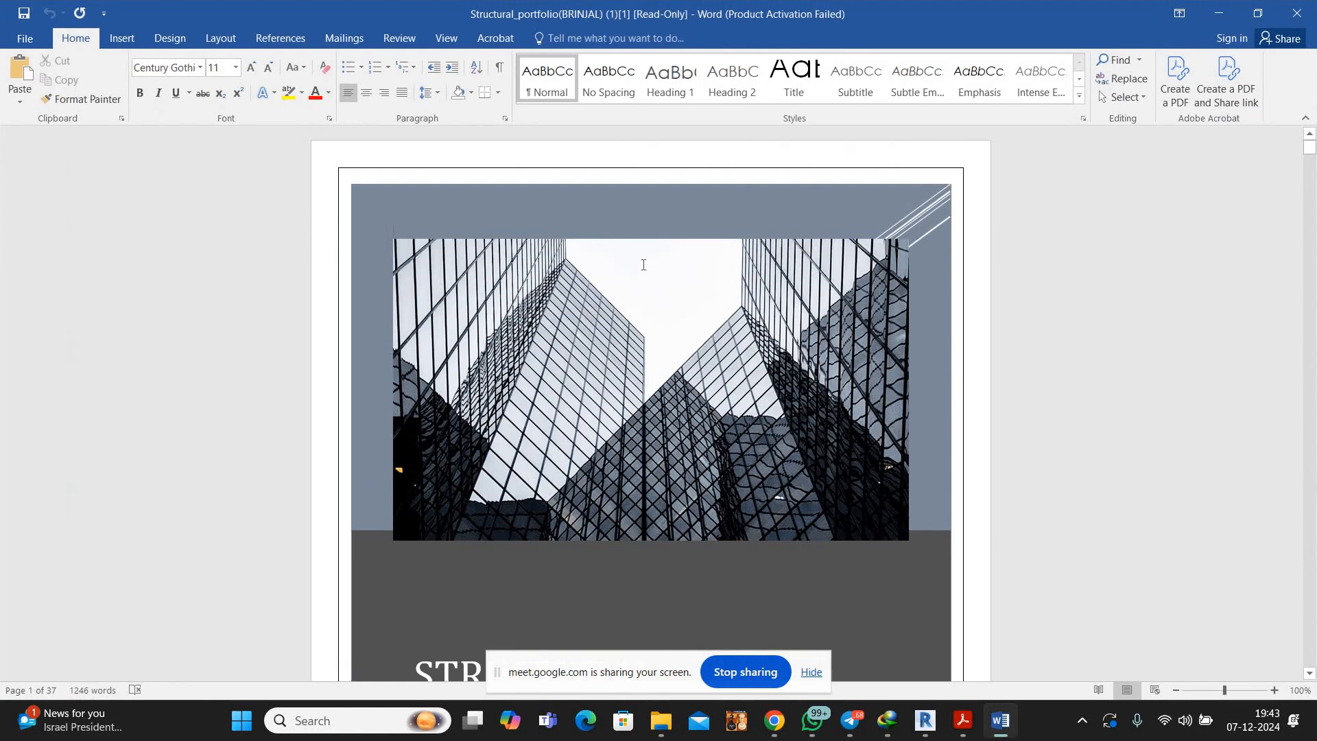
Correct "ETAB" to "ETABs" in the Software Skills list of the portfolio
scroll(644, 266, "down", 4)
scroll(642, 258, "down", 12)
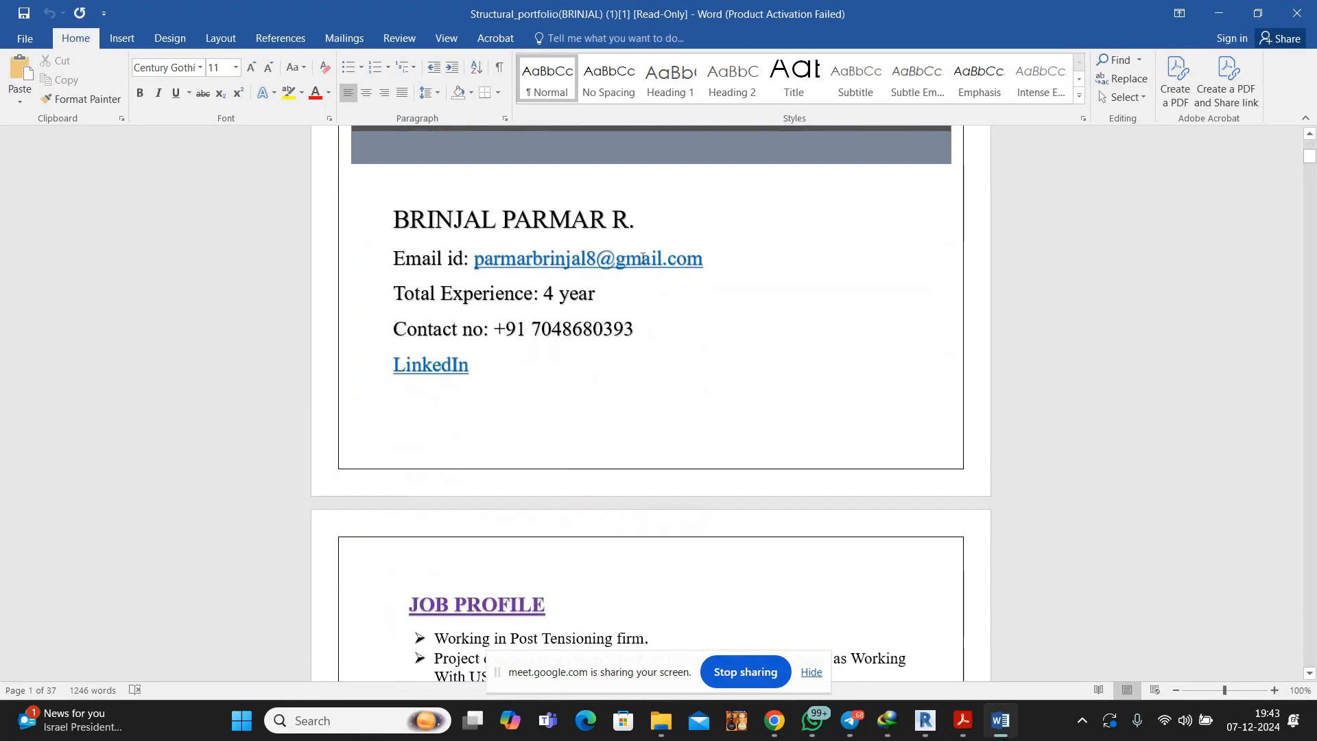
scroll(642, 258, "down", 3)
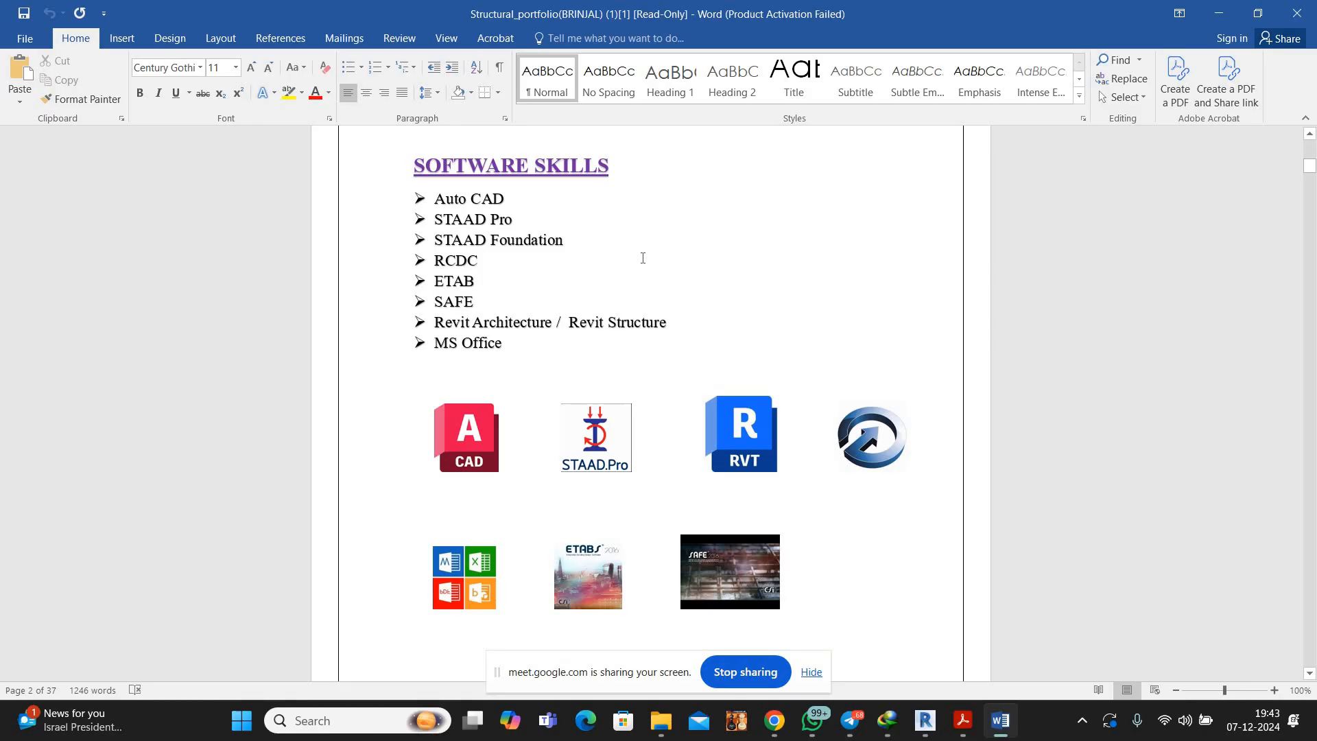
scroll(642, 258, "down", 12)
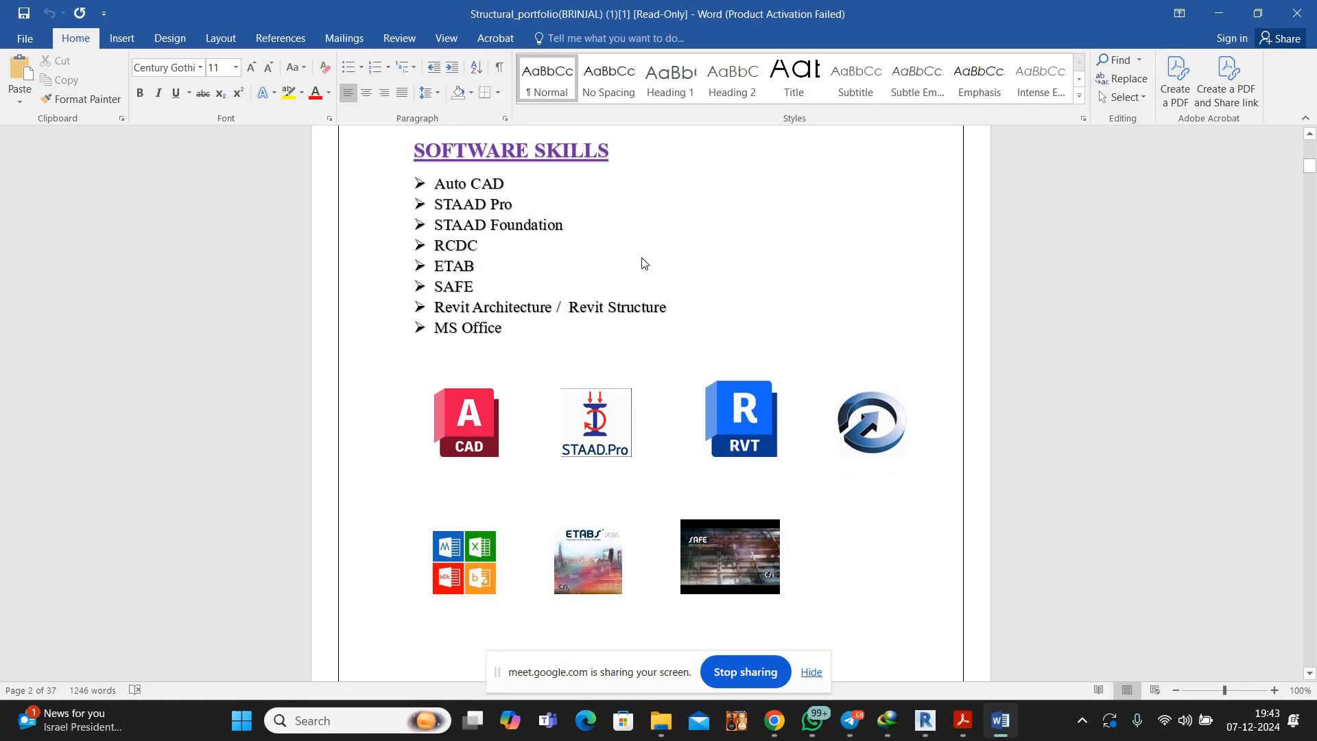
scroll(643, 258, "up", 5)
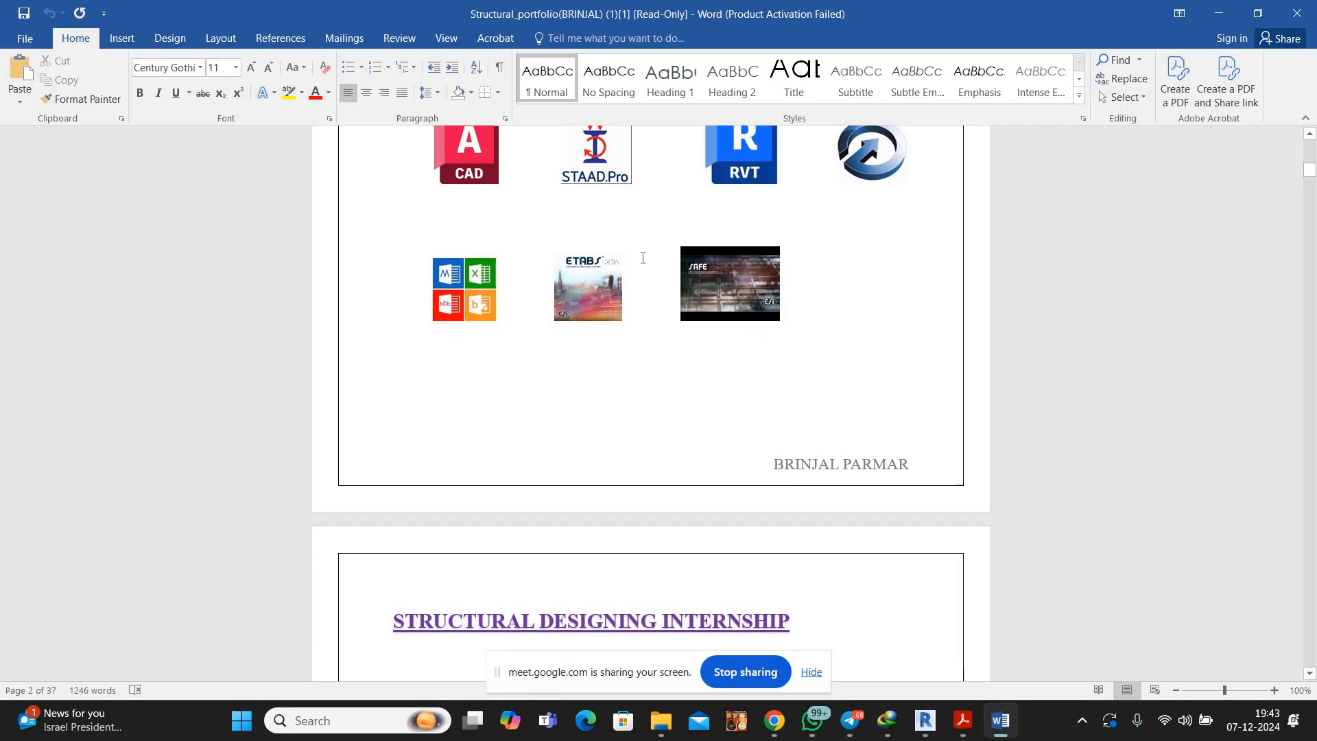
scroll(389, 211, "up", 5)
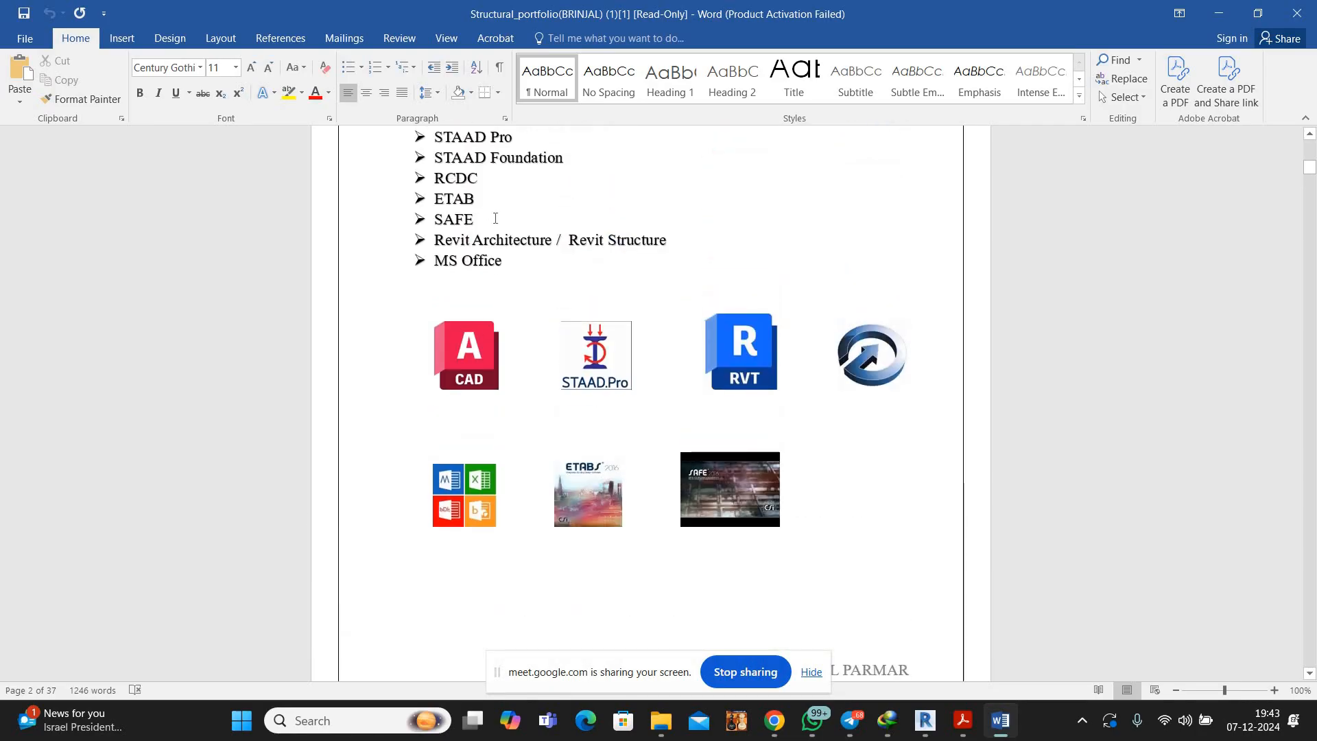
left_click(477, 198)
type("s")
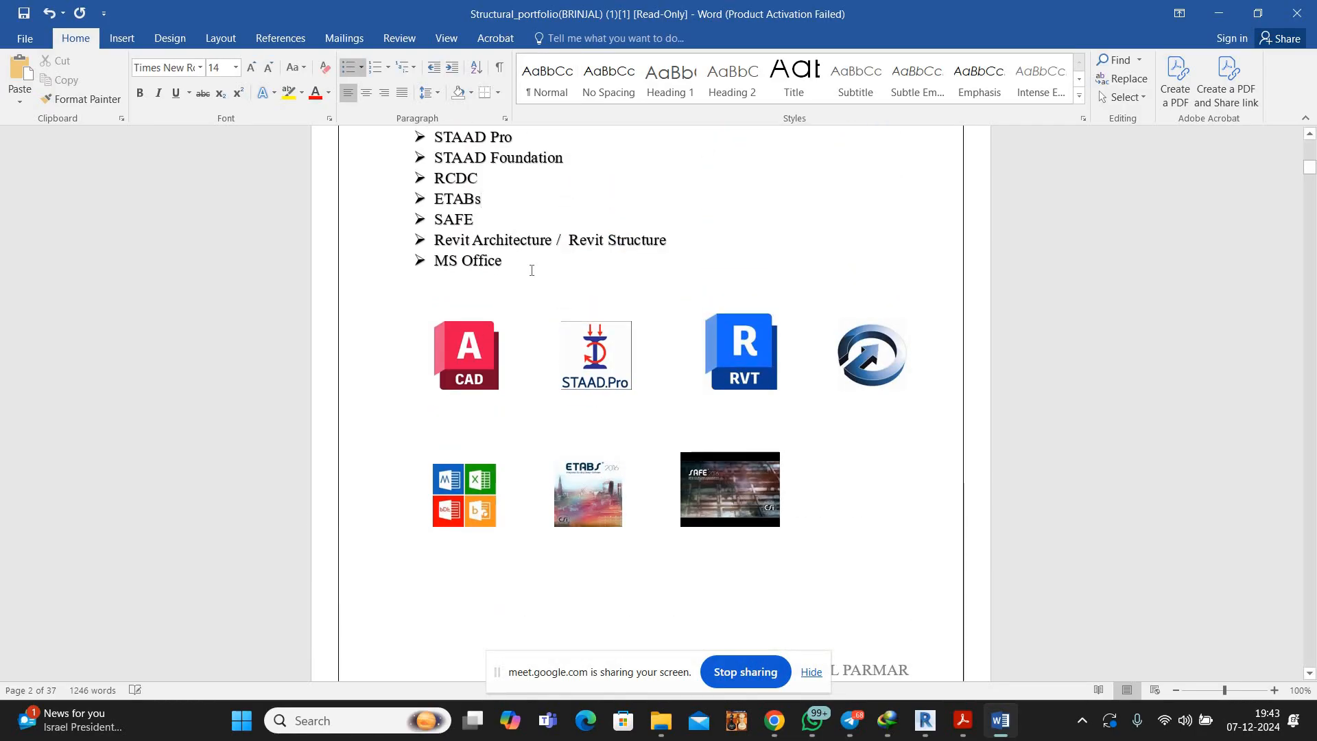
Examine the portfolio's STAAD Pro proficiency section and its project pages, including loads, models, diagrams and the ETAB model
scroll(531, 270, "down", 3)
scroll(532, 270, "up", 6)
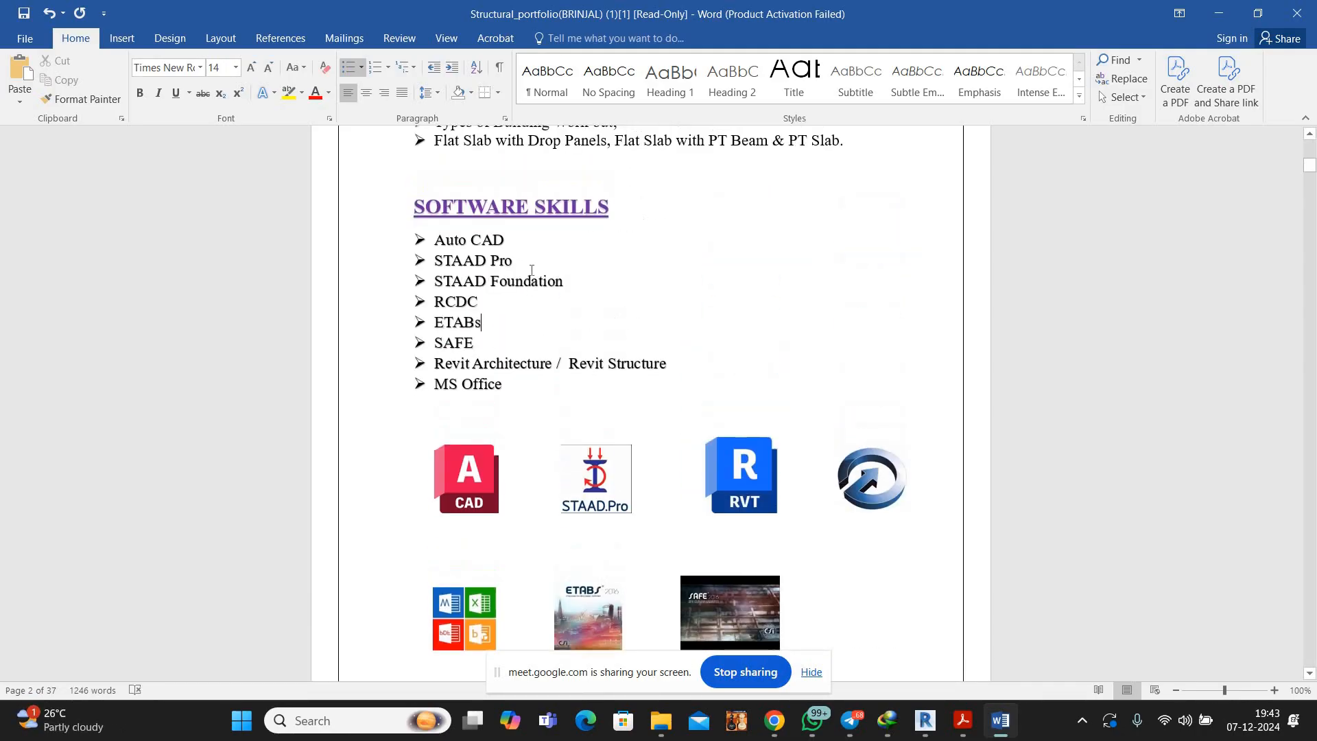
scroll(531, 270, "down", 15)
scroll(531, 270, "down", 20)
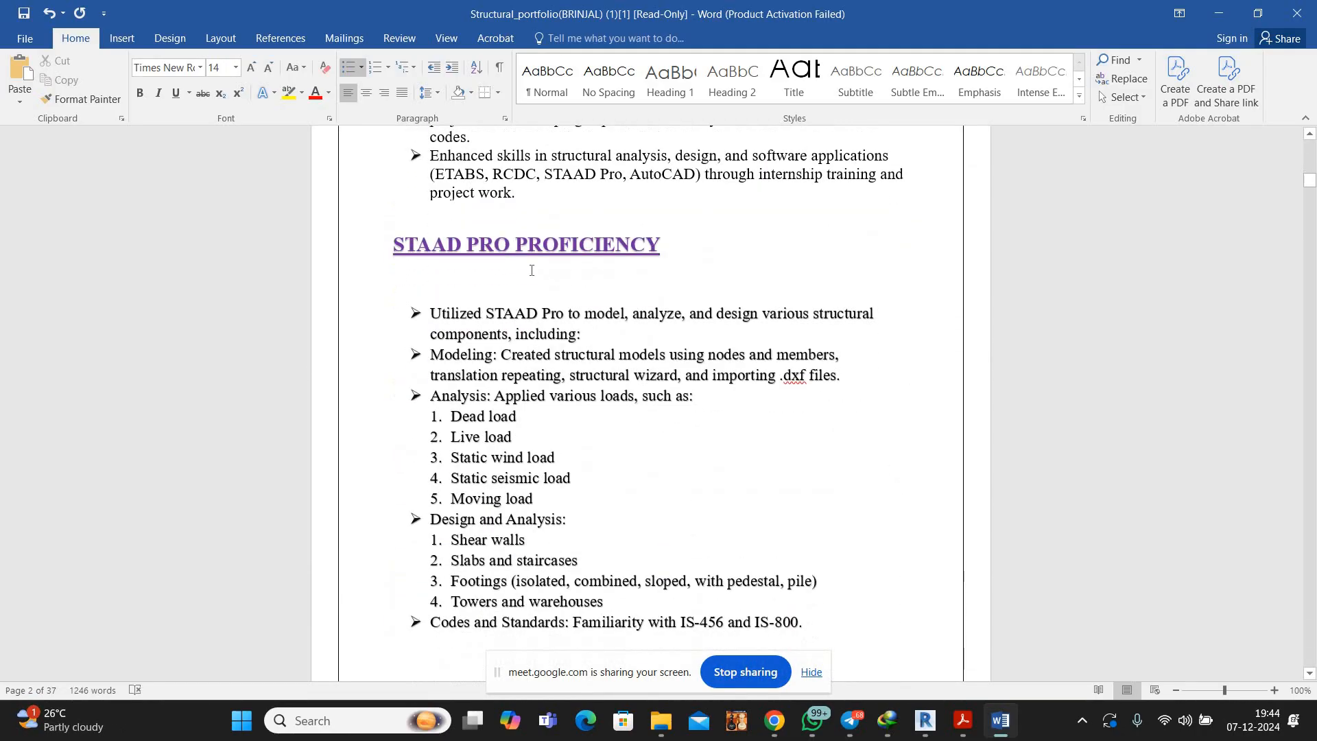
scroll(532, 270, "down", 20)
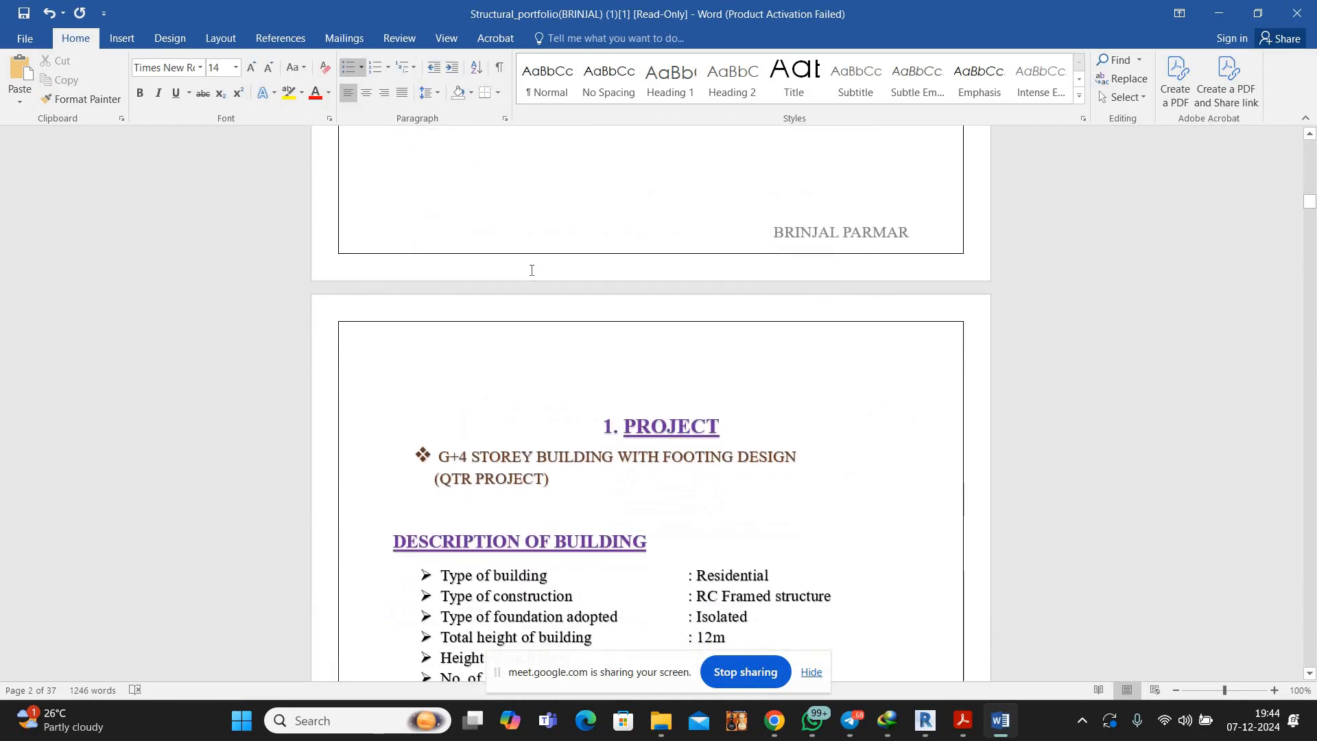
scroll(531, 271, "down", 20)
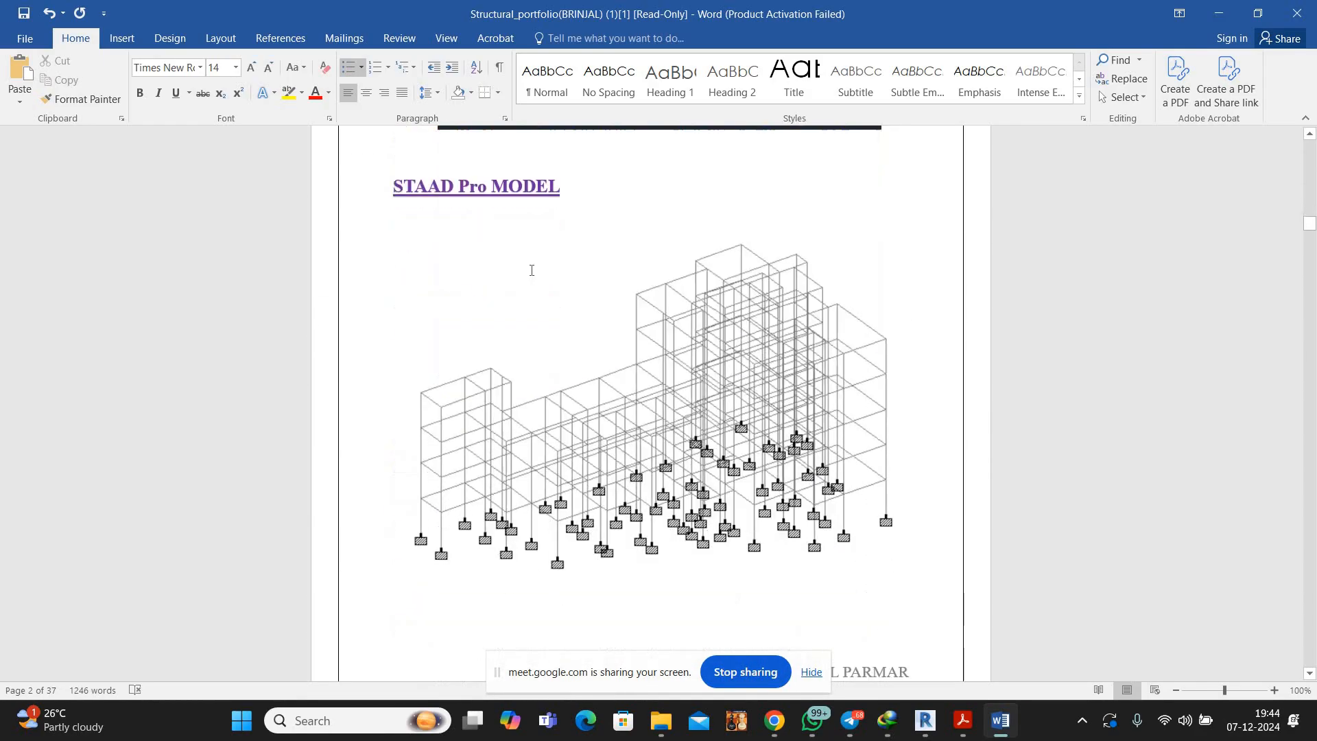
scroll(531, 272, "down", 20)
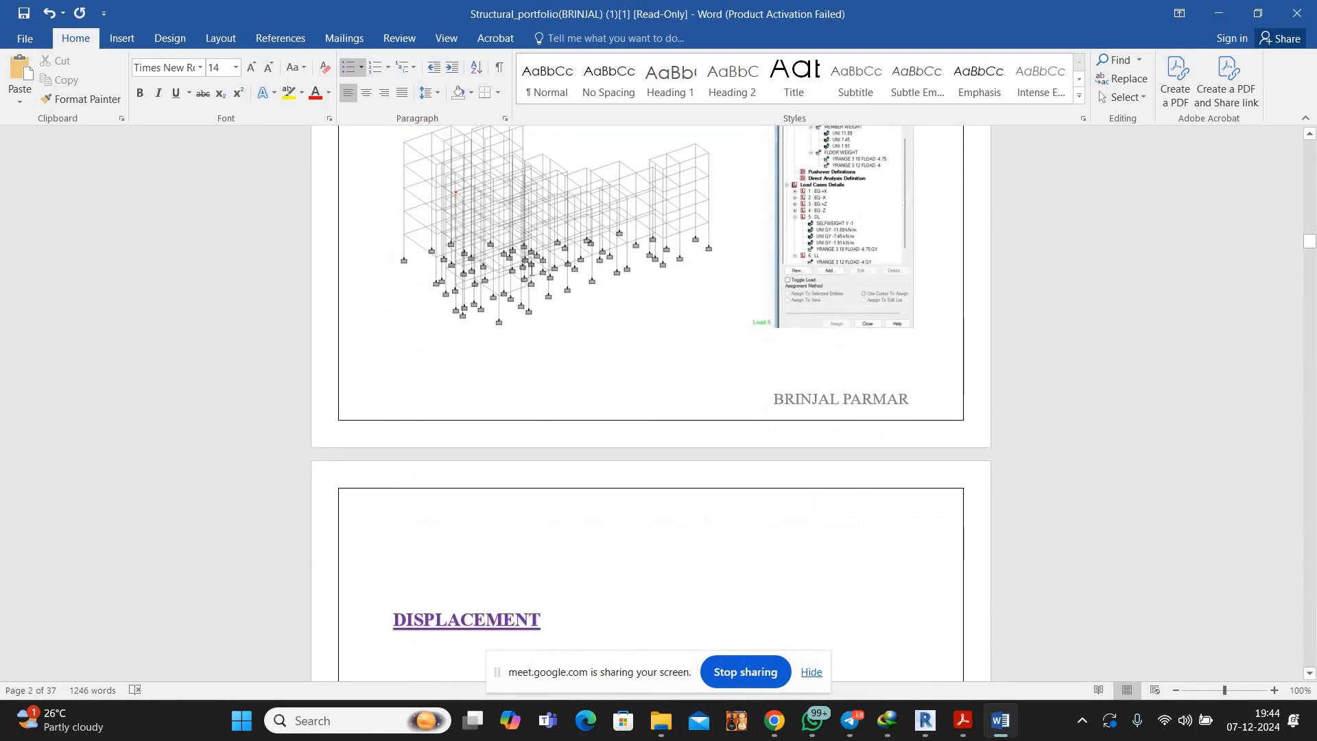
scroll(532, 272, "down", 20)
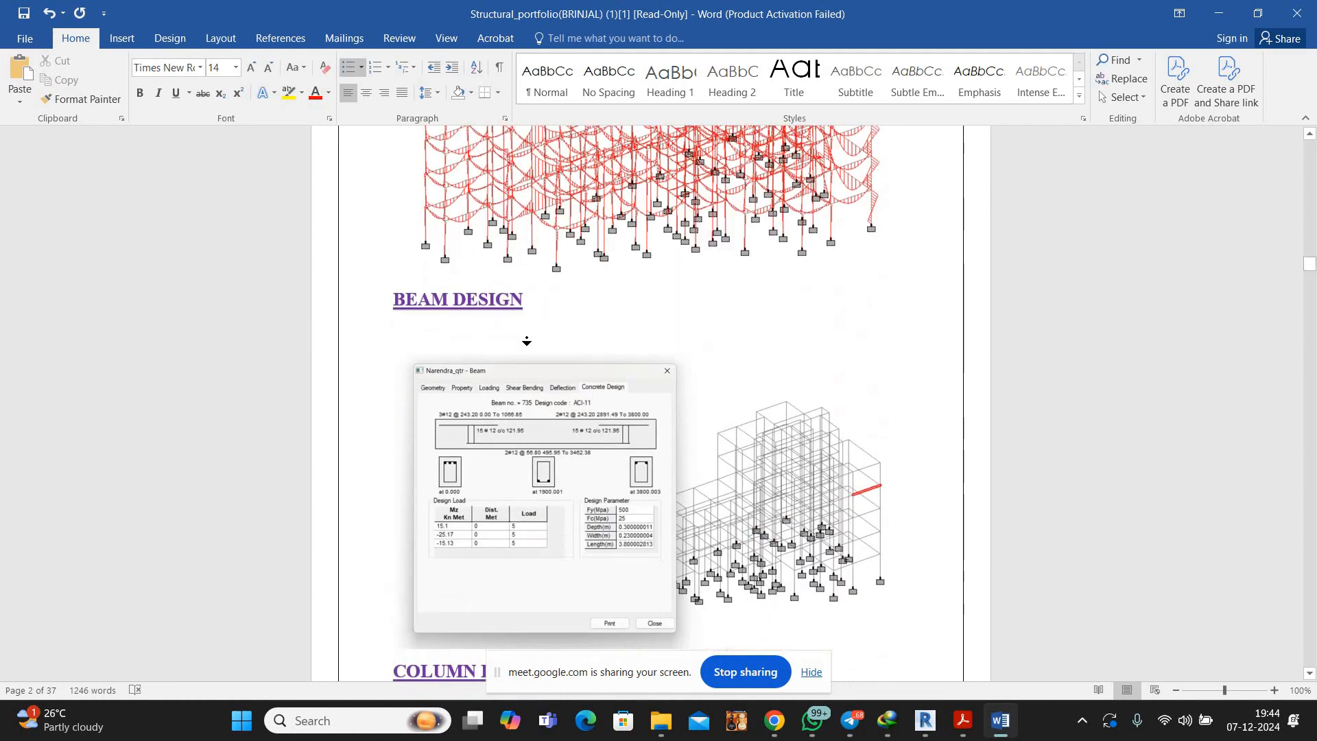
scroll(560, 361, "up", 20)
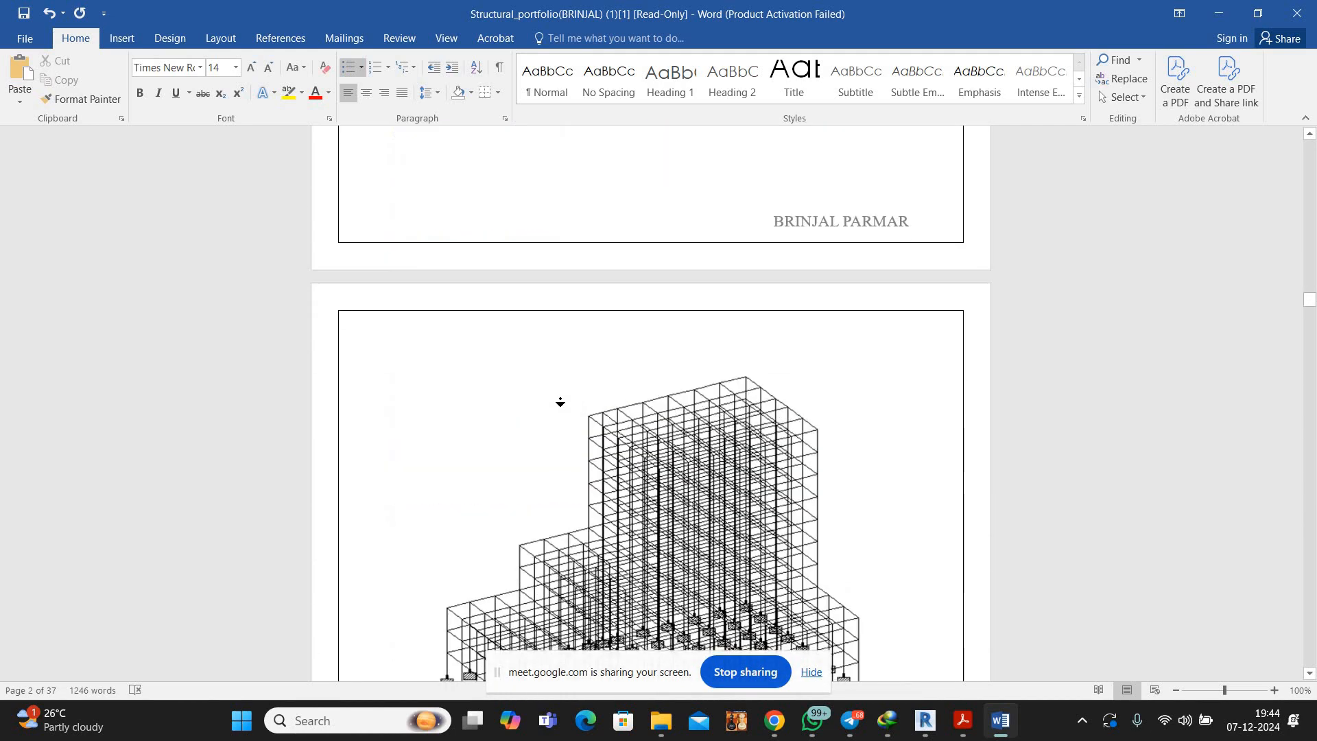
scroll(554, 300, "down", 20)
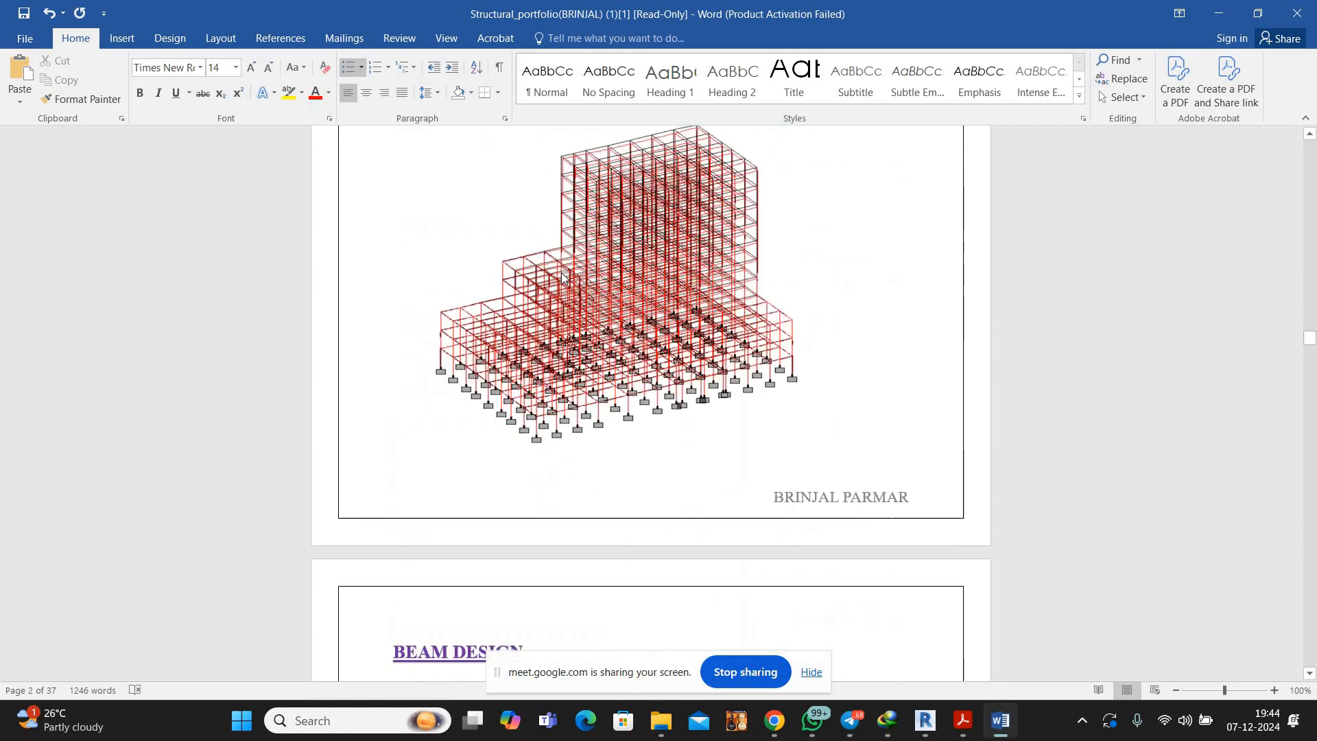
scroll(565, 373, "down", 15)
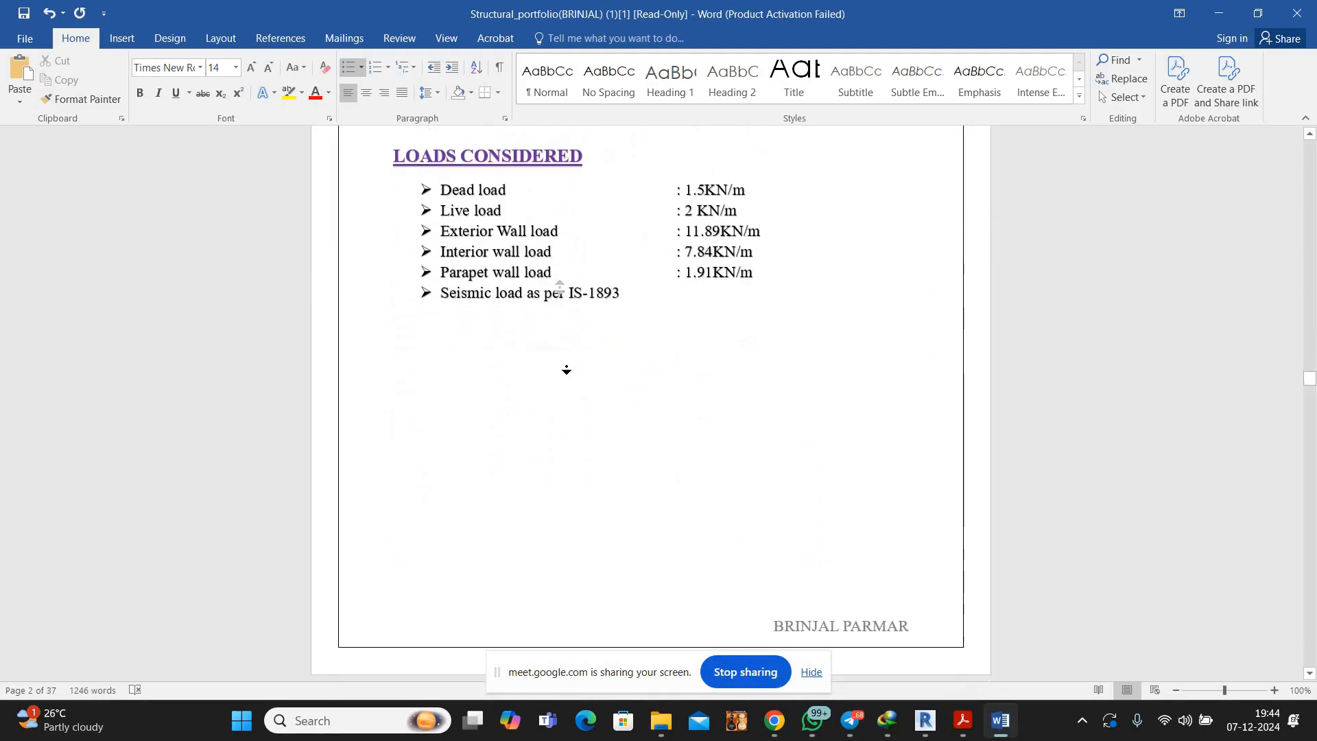
scroll(571, 396, "down", 20)
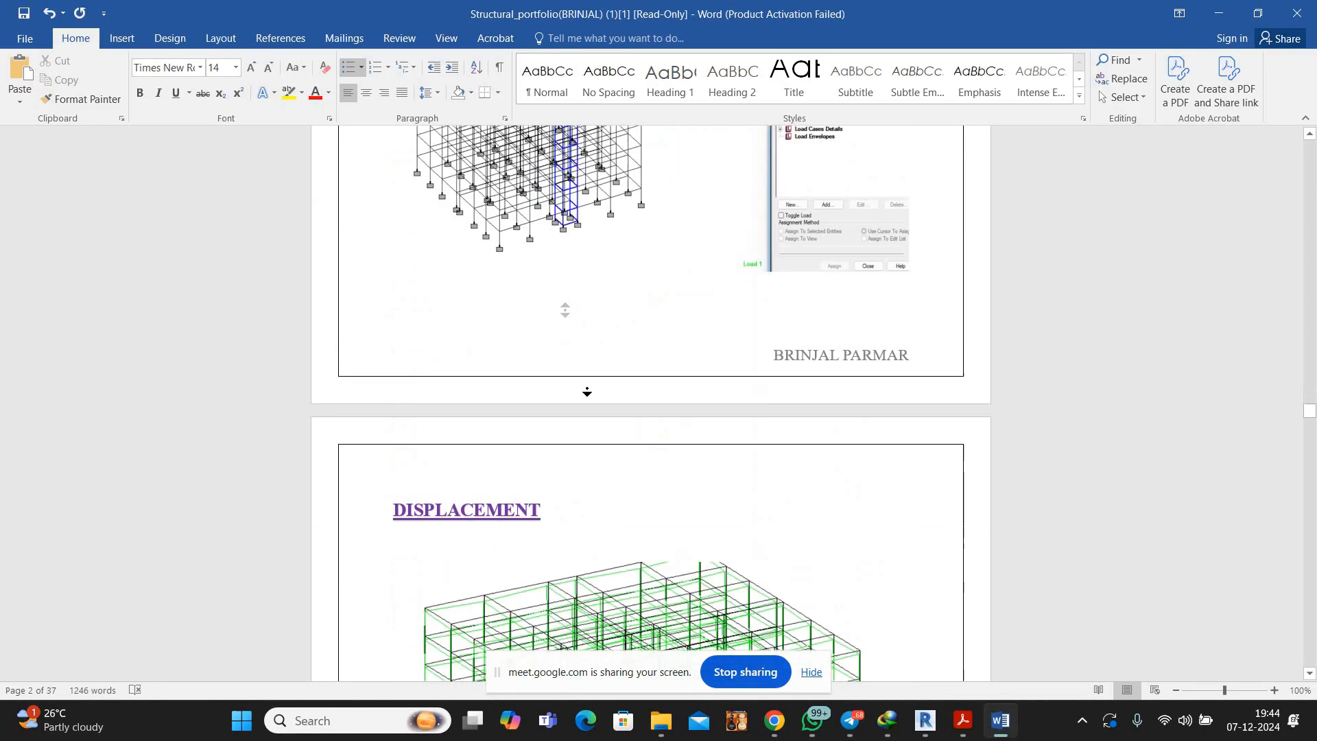
scroll(598, 334, "down", 7)
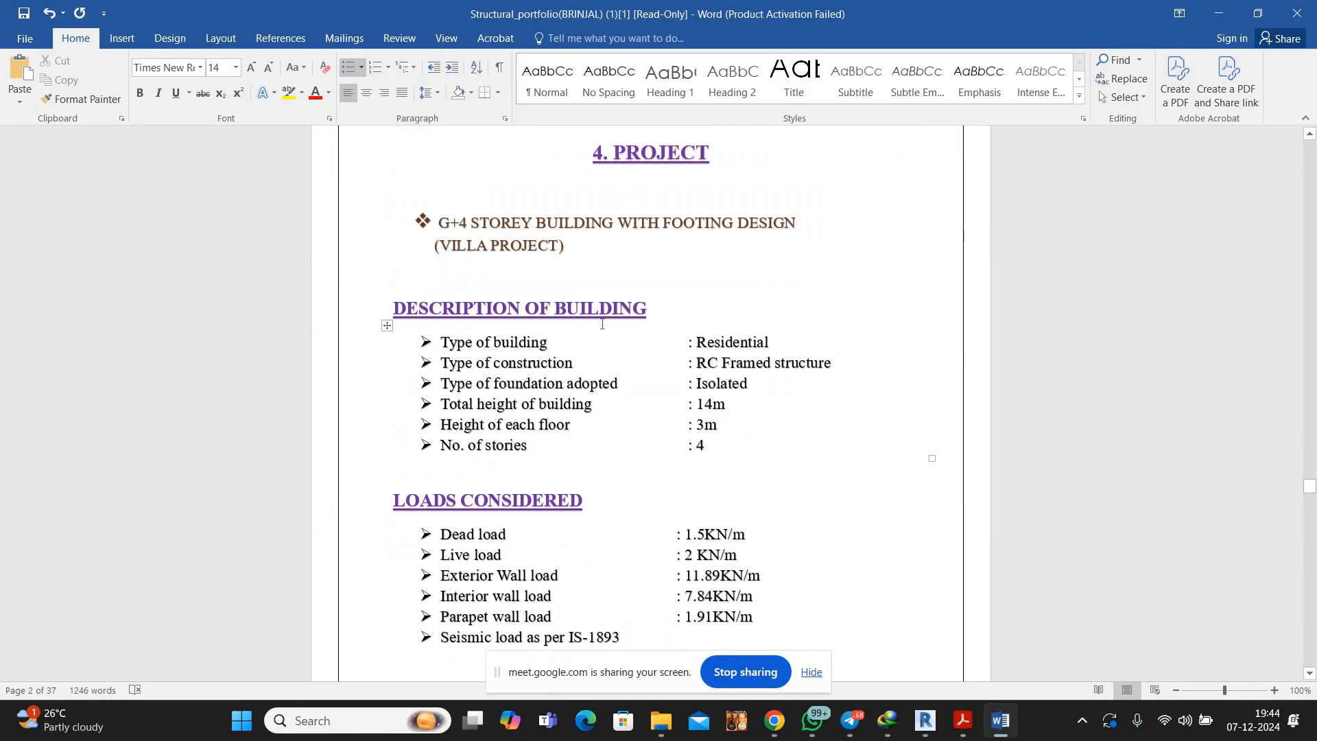
scroll(647, 321, "down", 20)
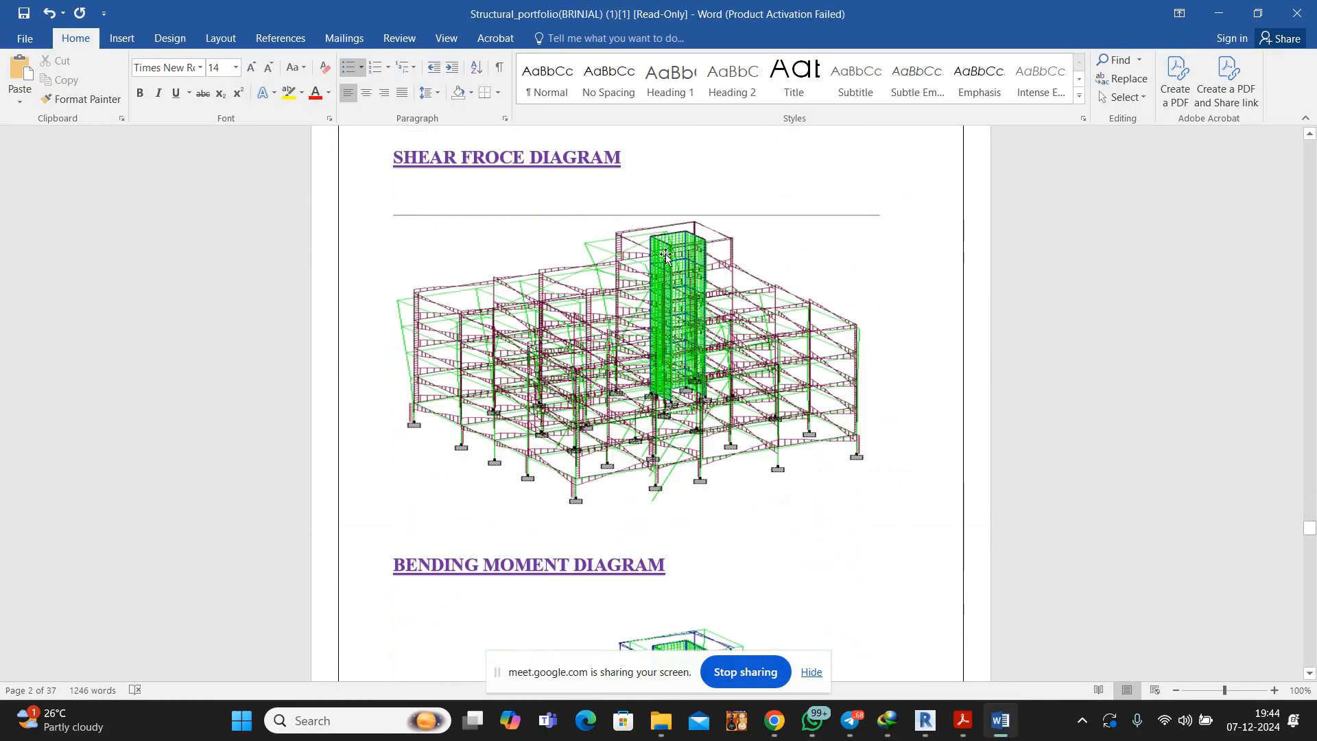
scroll(679, 388, "down", 20)
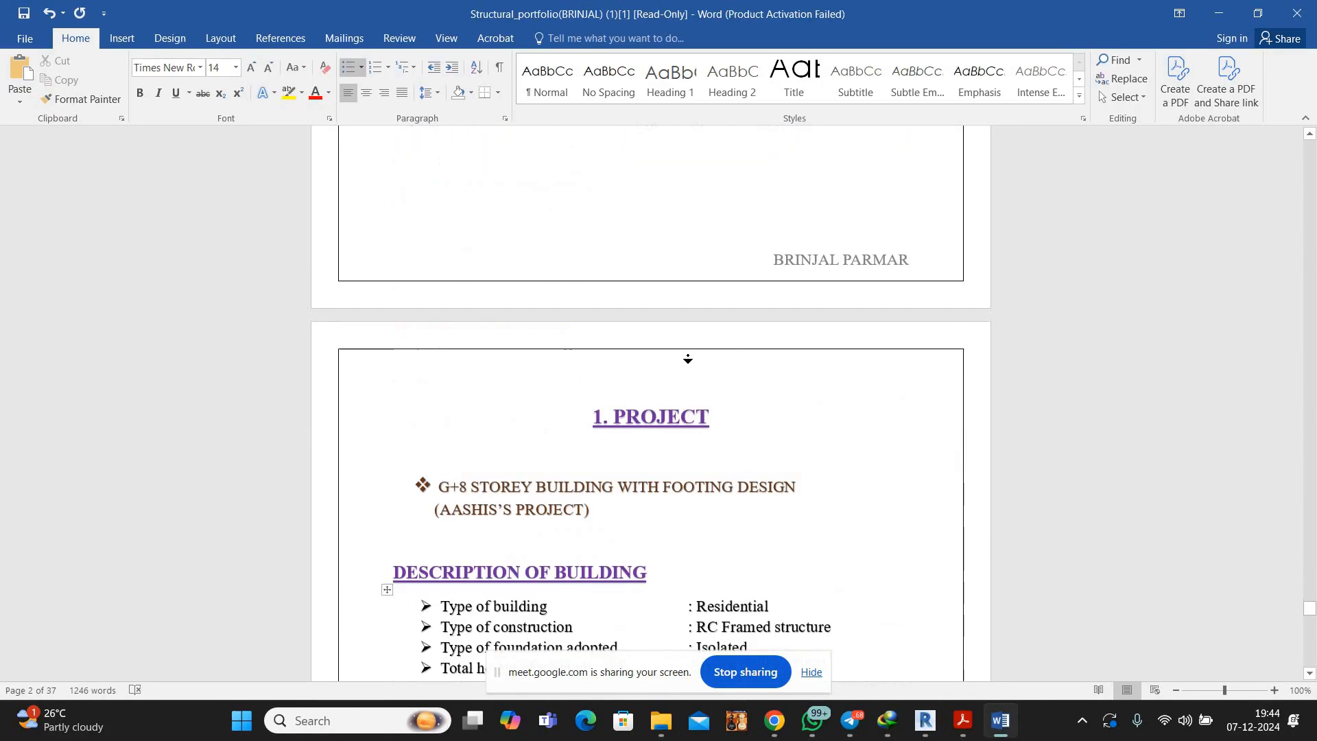
scroll(686, 254, "down", 20)
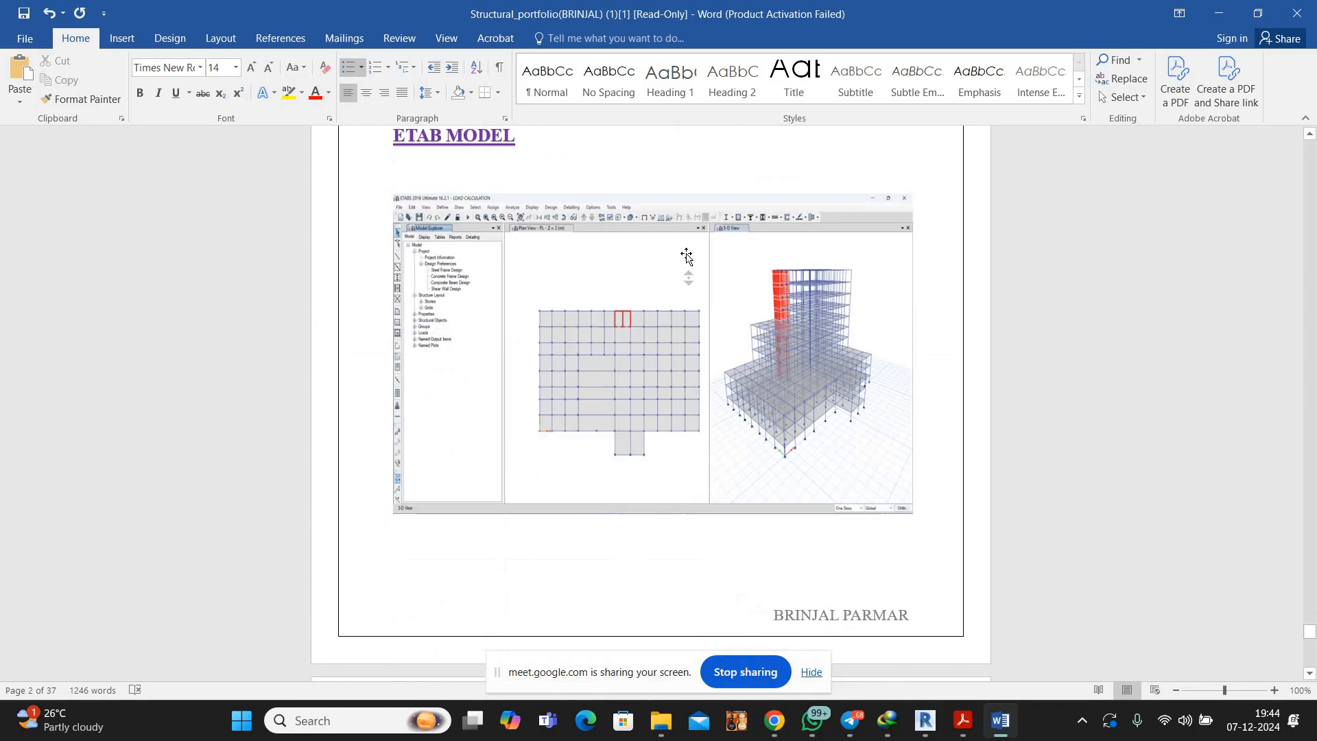
scroll(687, 206, "up", 8)
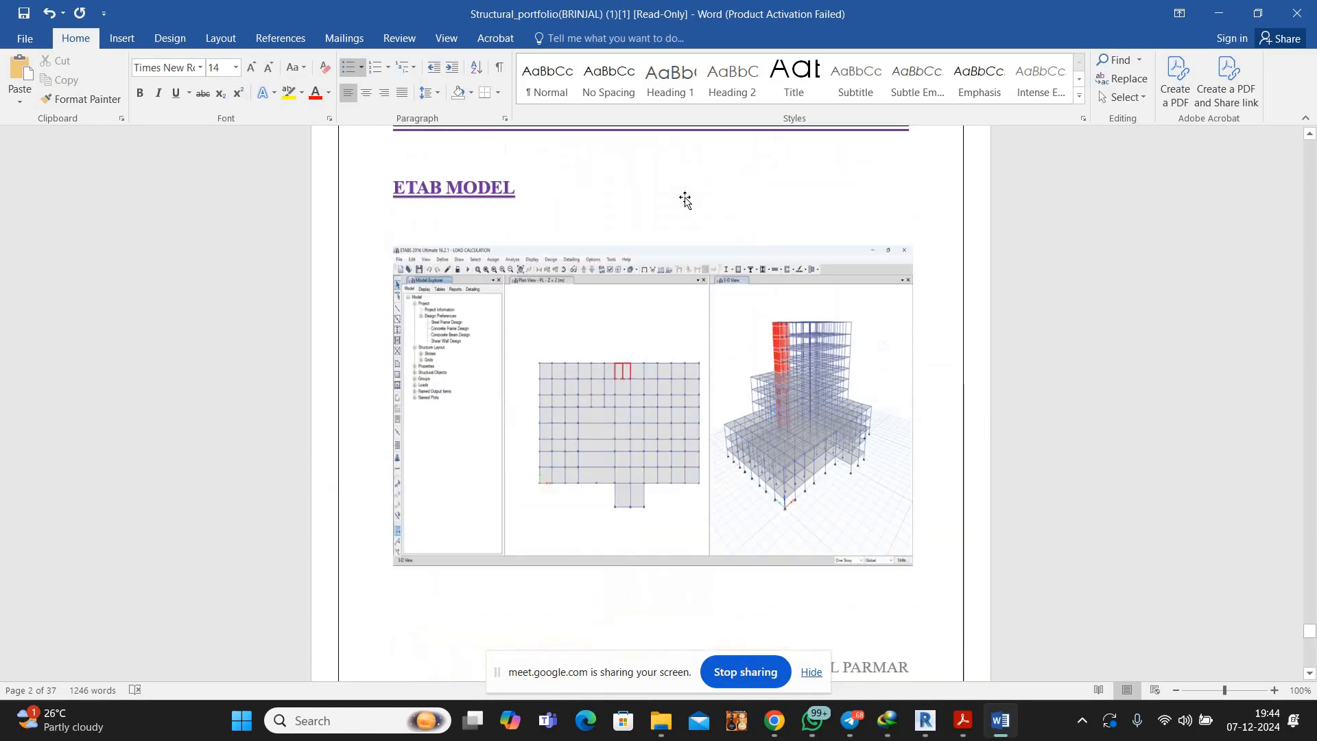
Review the portfolio's remaining pages through the G+4 storey building's ETAB model, and end the screen presentation in the Meet call with the camera on
scroll(686, 197, "down", 15)
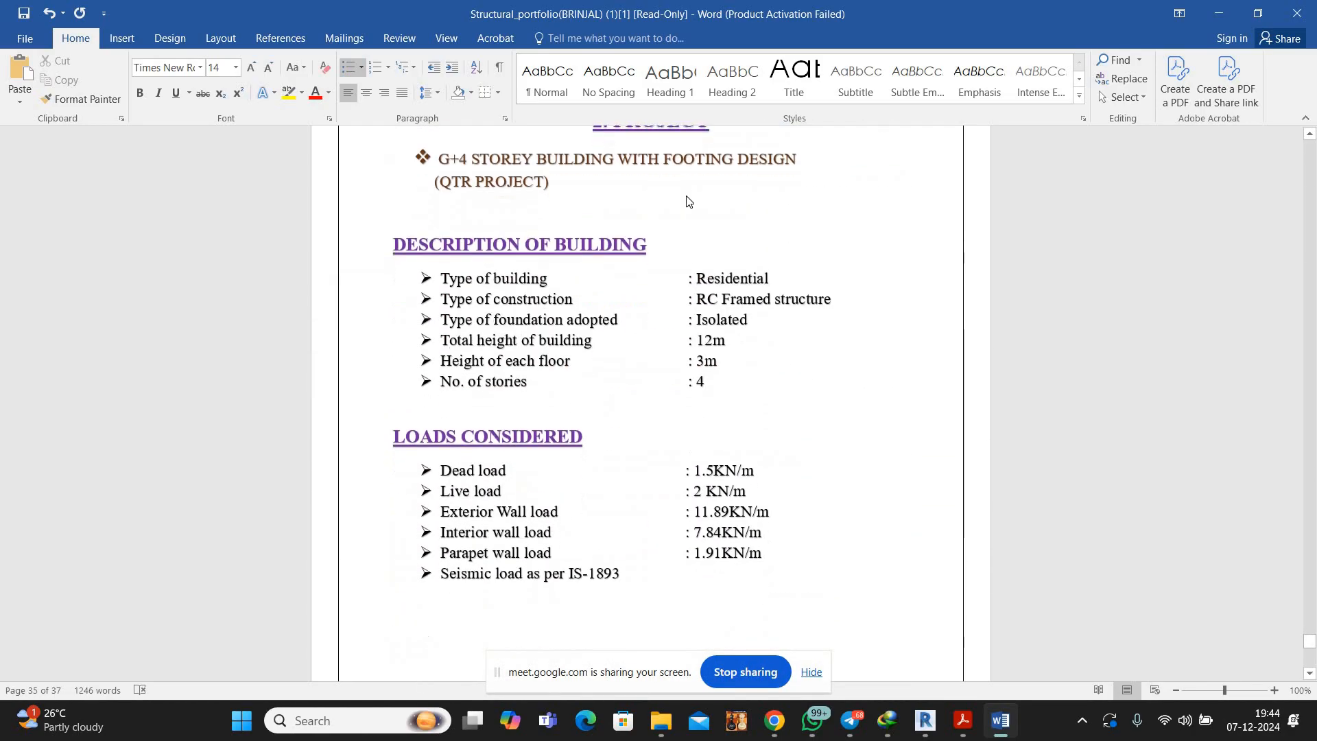
scroll(687, 199, "down", 14)
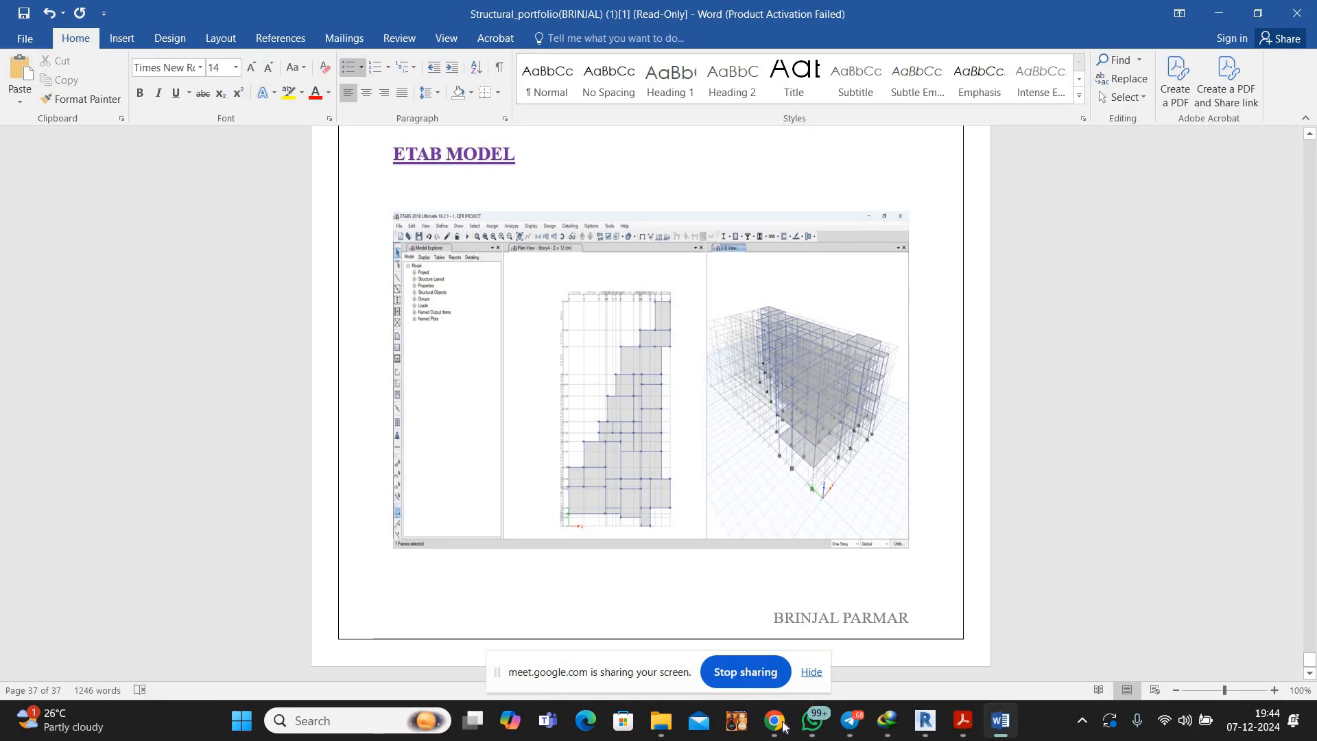
left_click(682, 646)
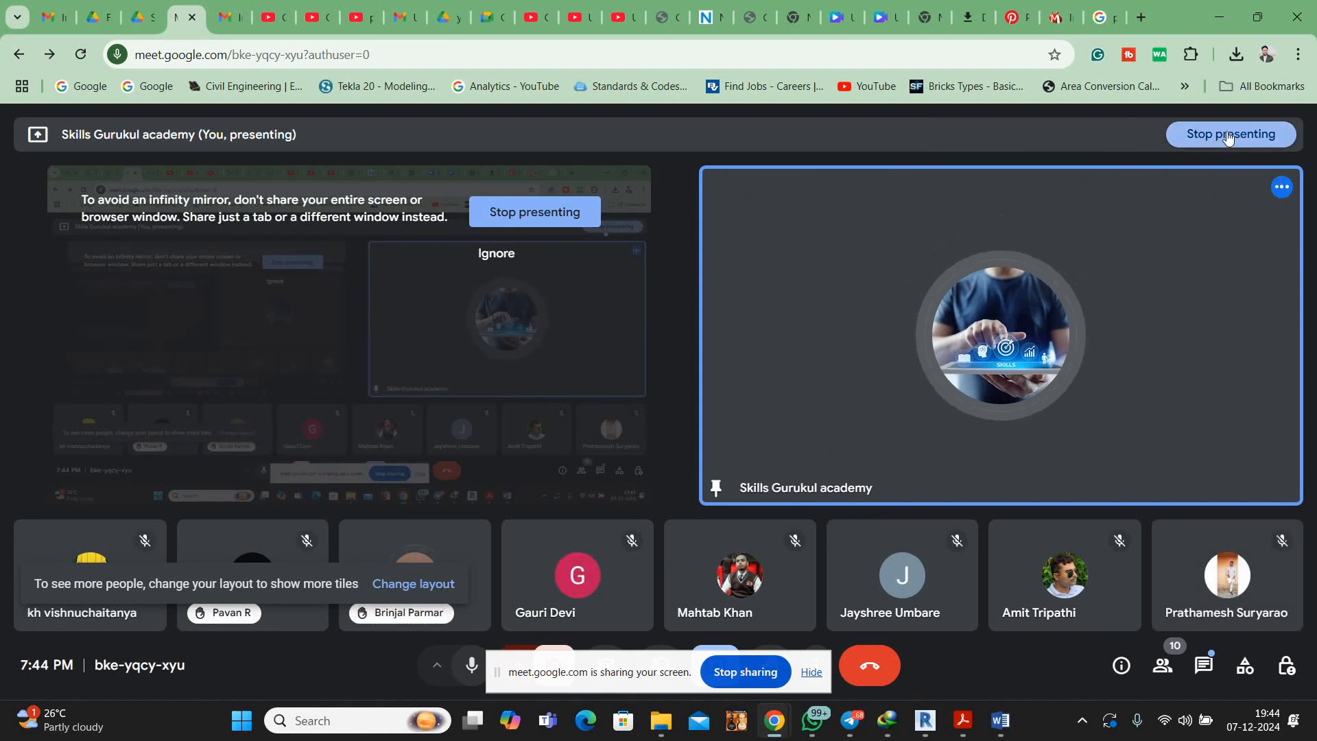
left_click(745, 673)
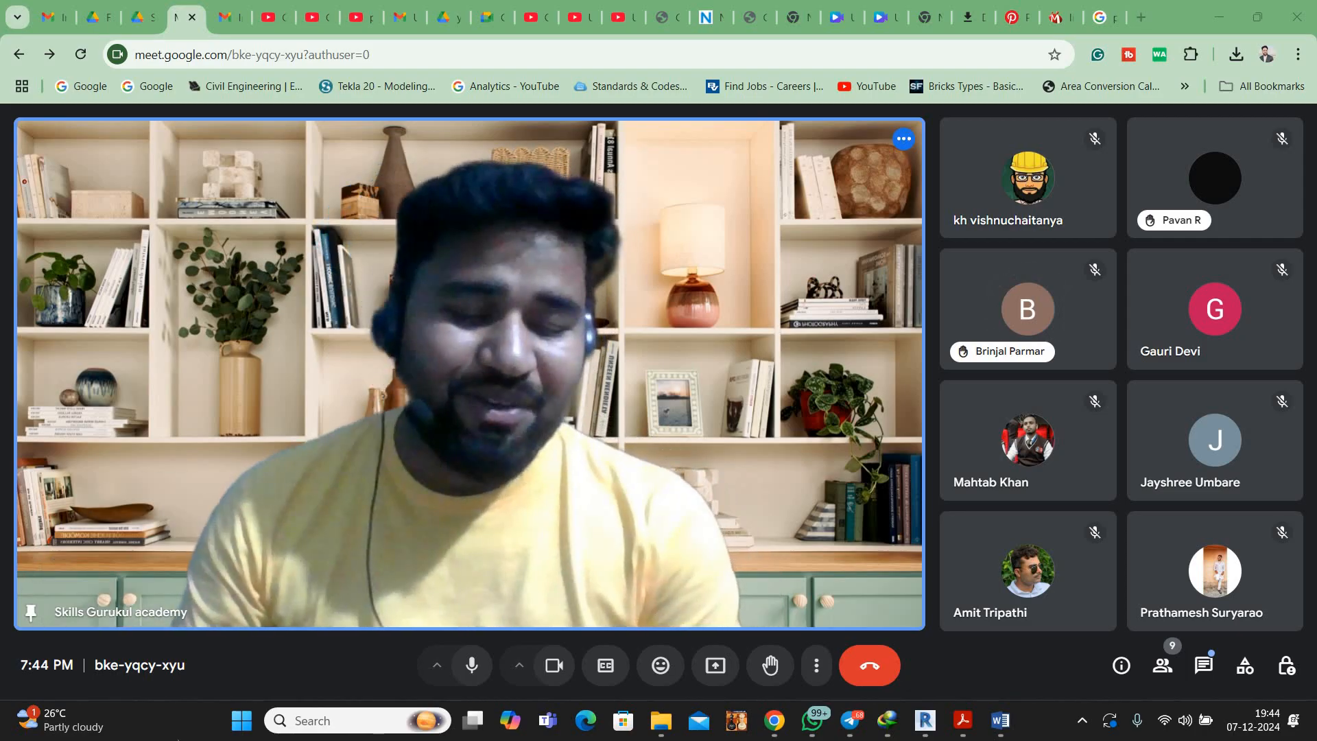
Check the student's WhatsApp messages accompanying the structural portfolio and return to the Meet call
left_click(828, 727)
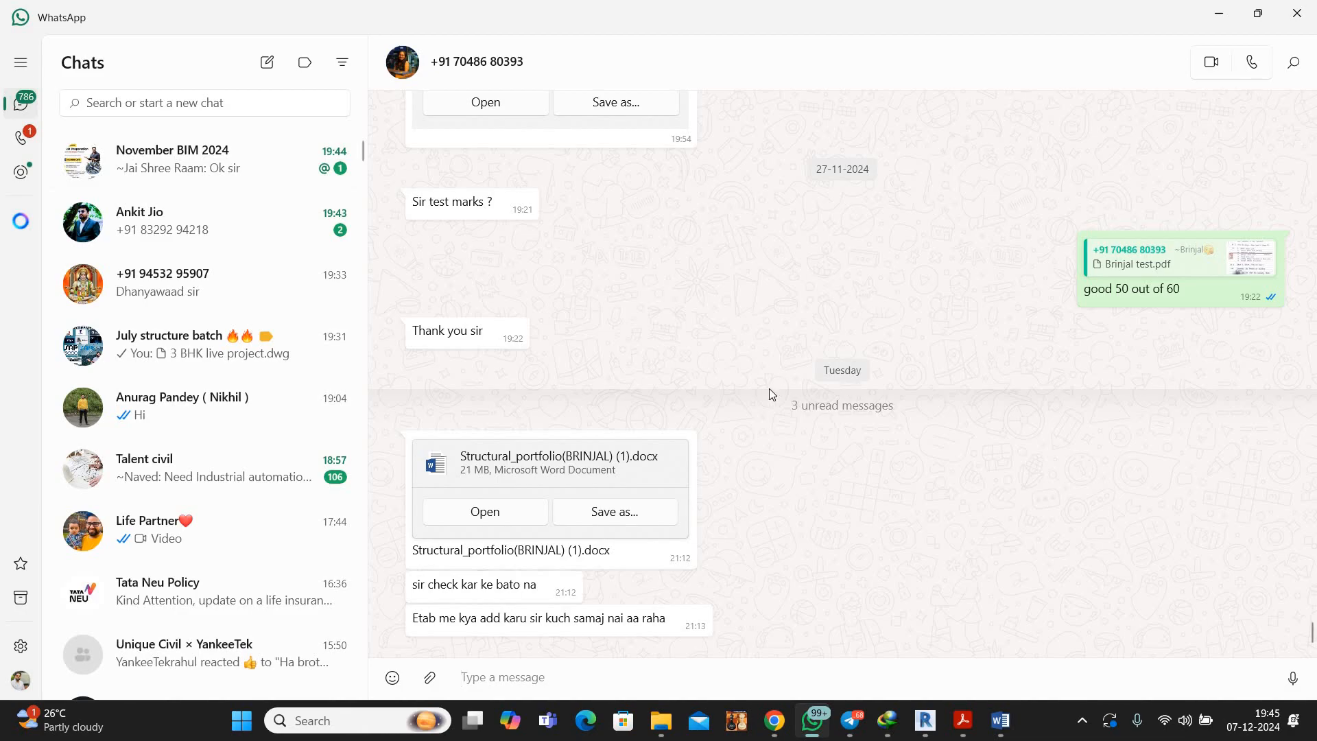
key("alt+Tab")
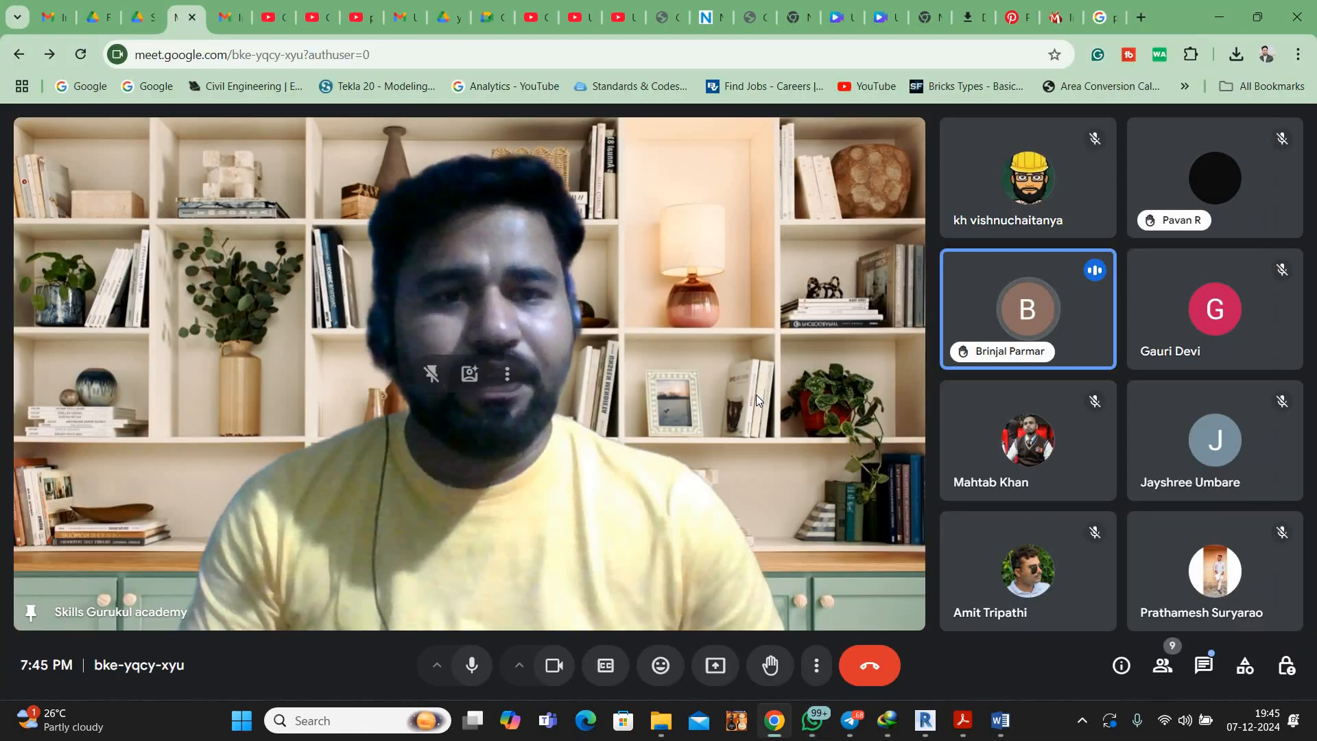
left_click(830, 736)
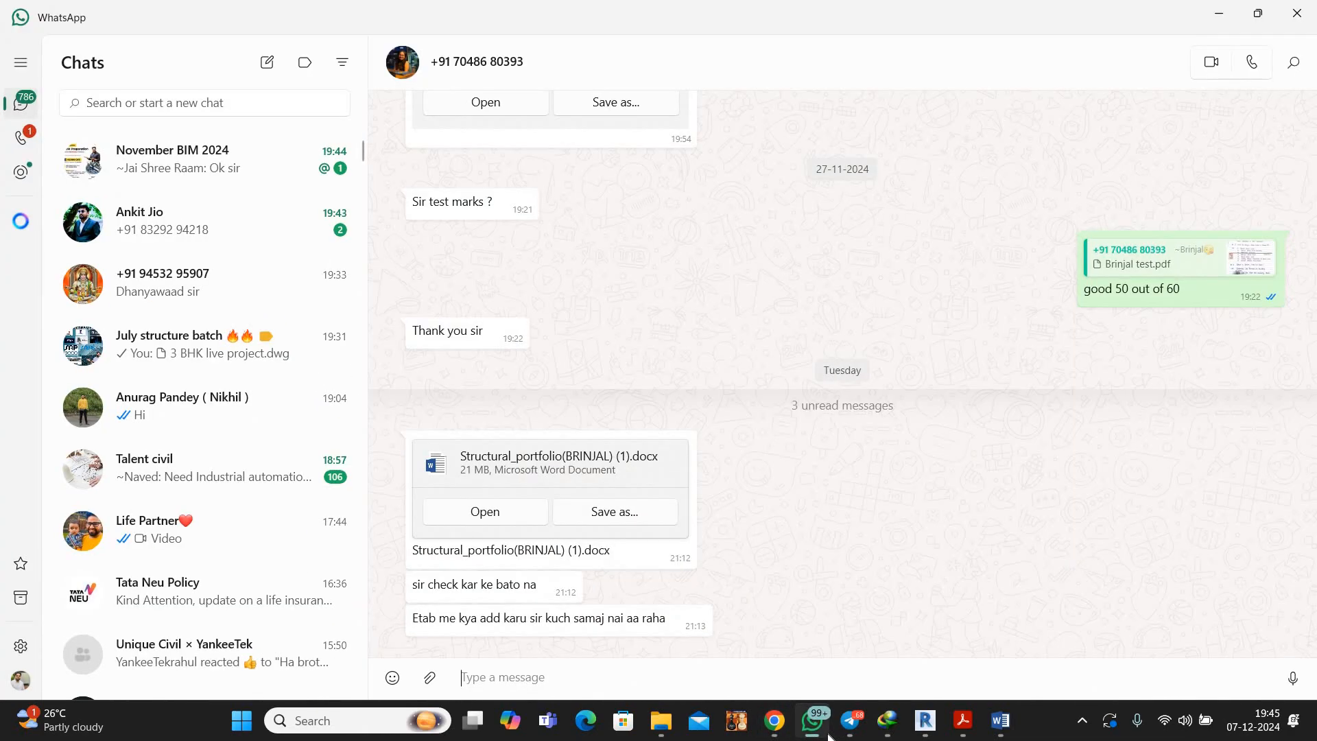
key("alt+Tab")
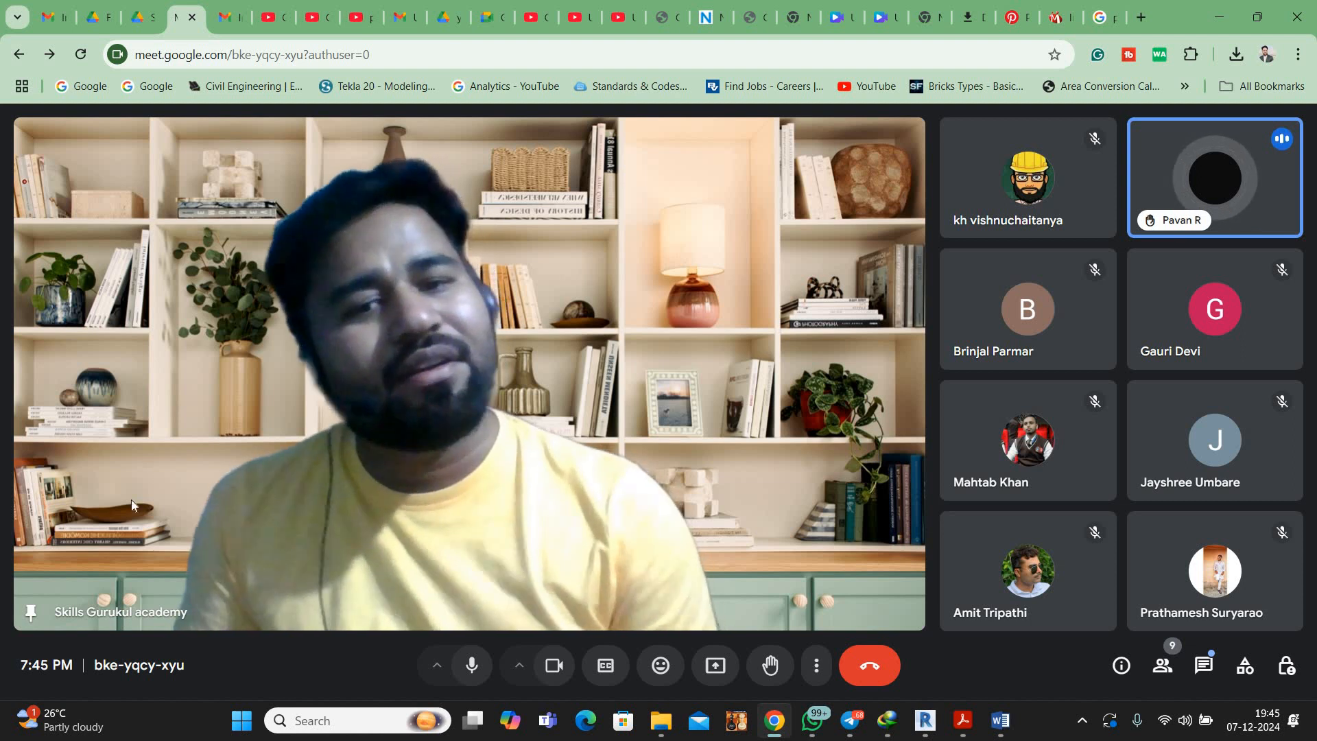
Switch to WhatsApp, find the July structure batch chat and open the floor plan image shared there
left_click(811, 734)
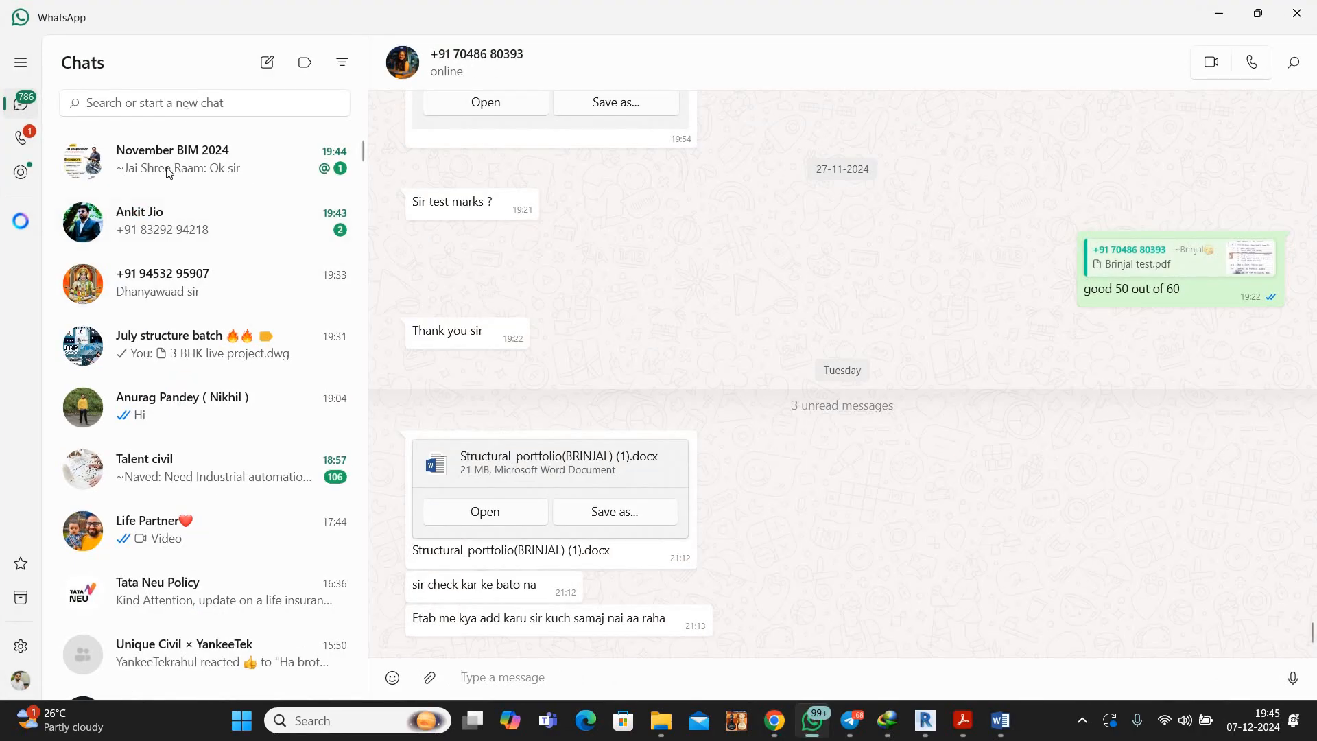
scroll(172, 229, "down", 4)
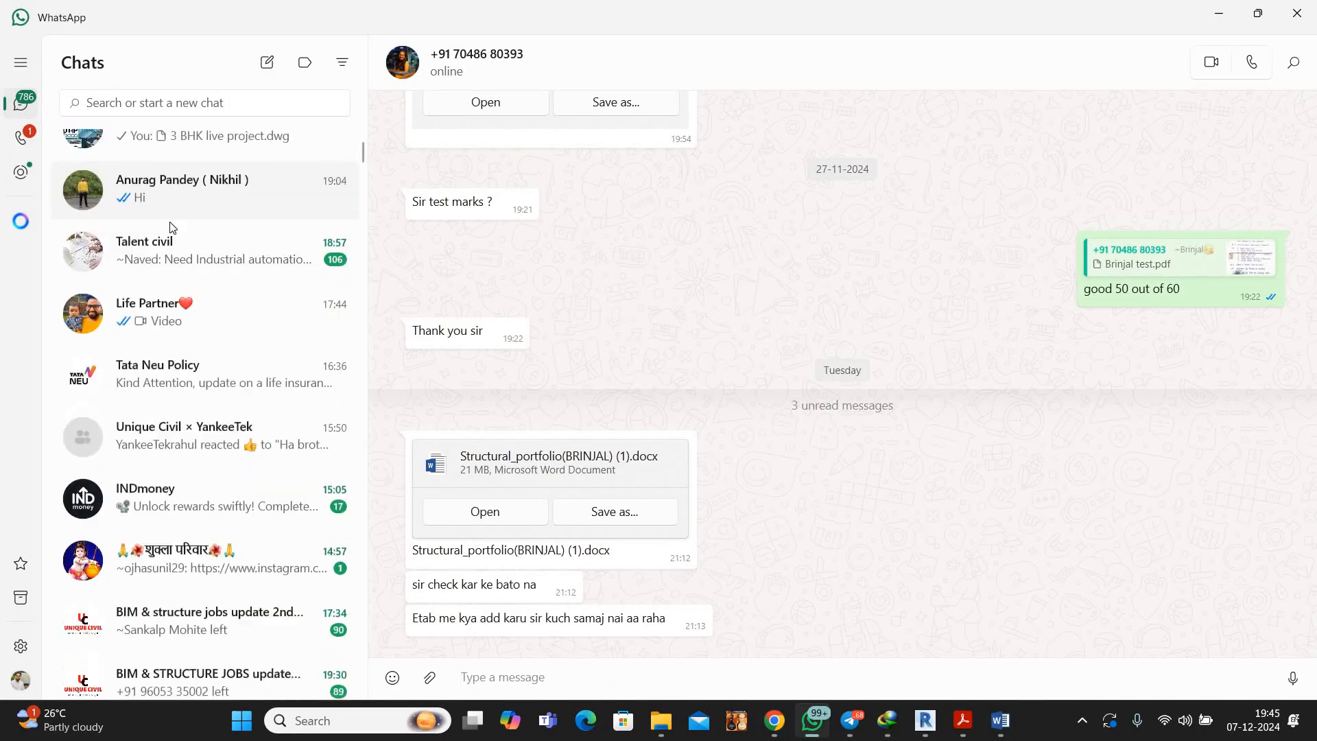
left_click(195, 103)
left_click(196, 103)
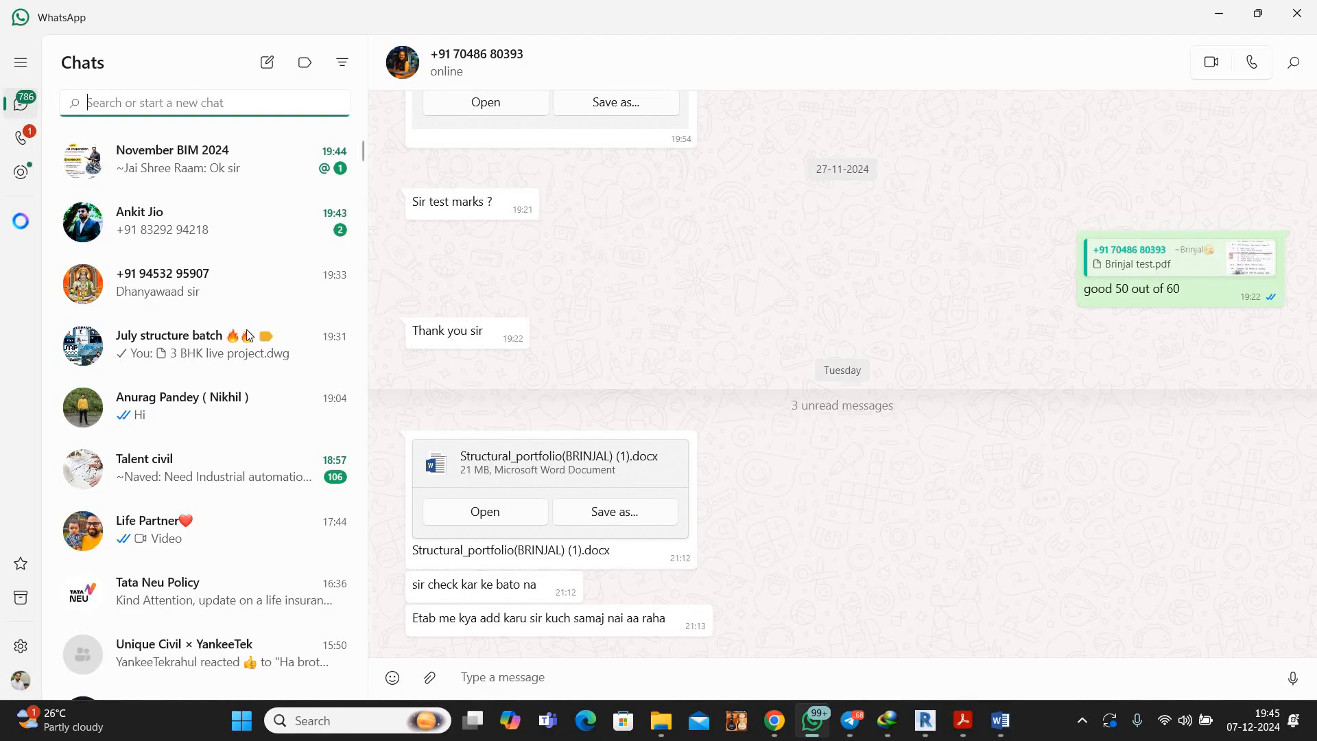
scroll(644, 390, "up", 12)
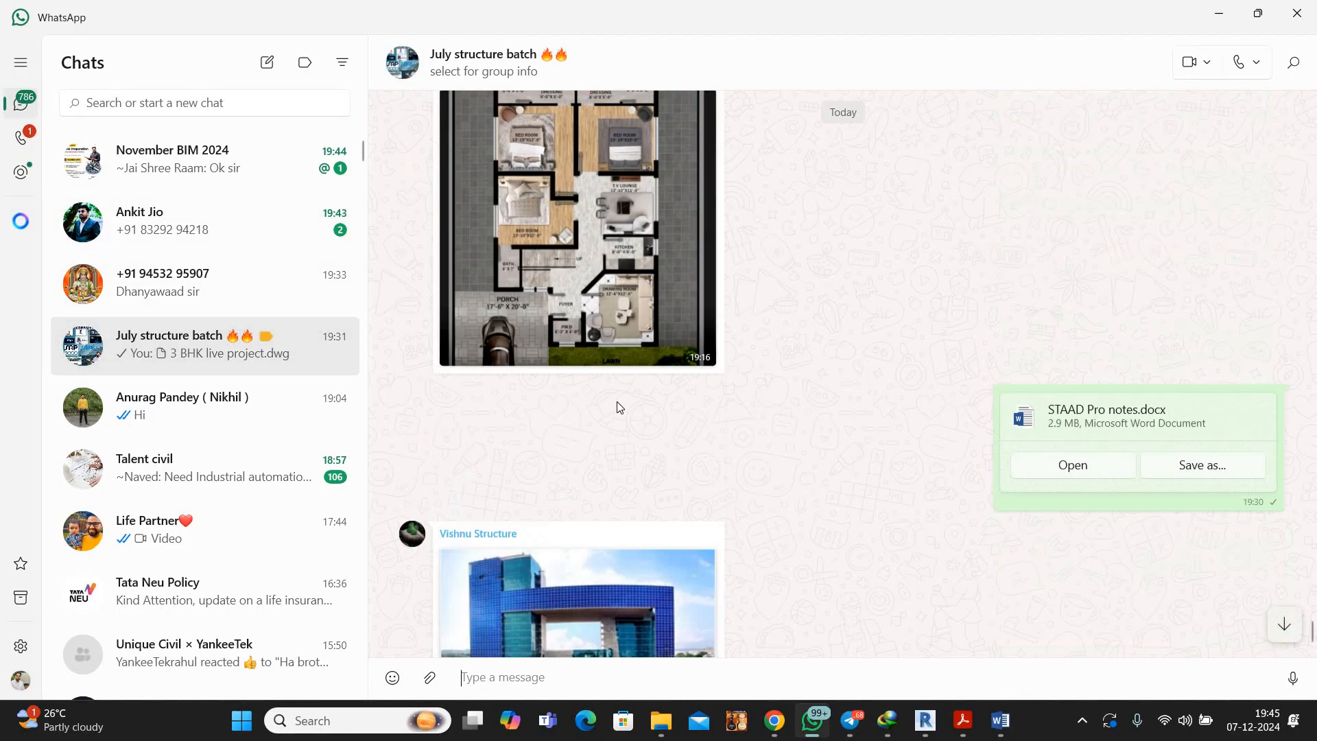
scroll(540, 275, "down", 4)
left_click(632, 232)
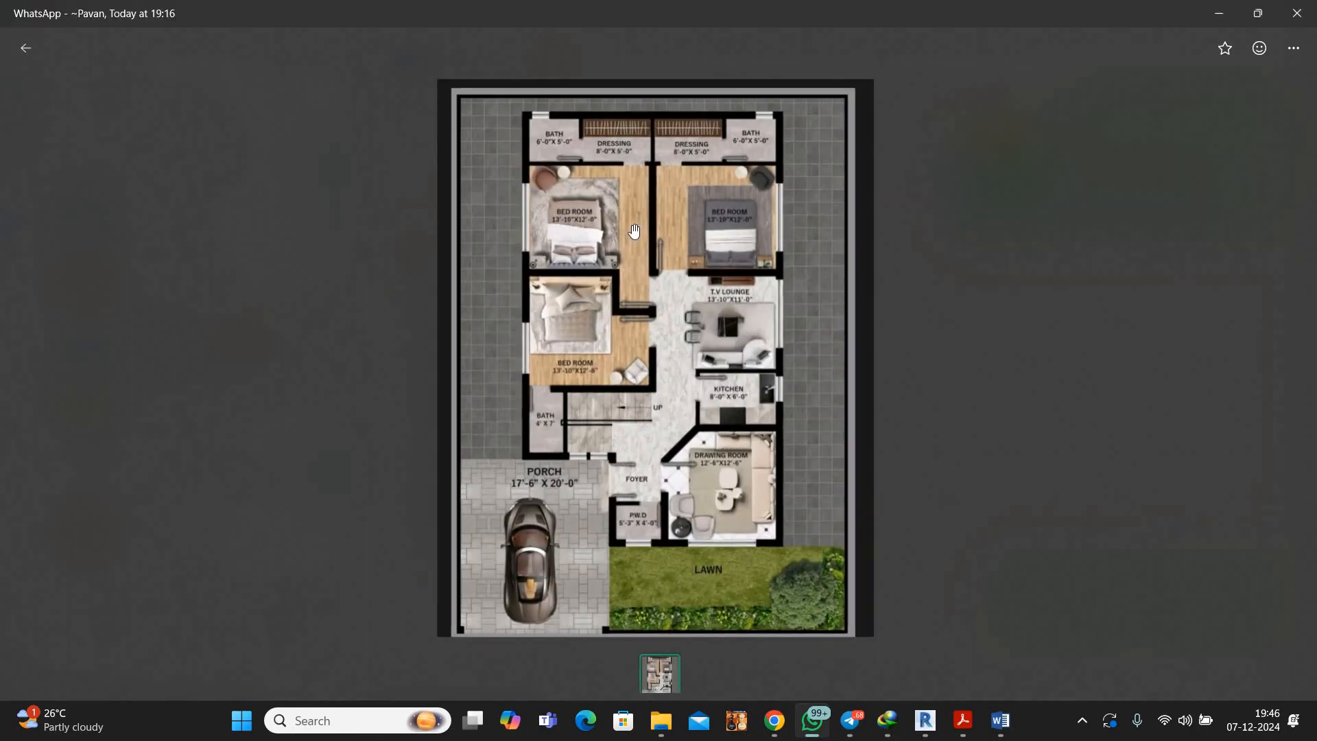
Inspect the floor plan's room layout up close and return to the Meet call
scroll(634, 231, "up", 3)
scroll(617, 230, "up", 3)
scroll(618, 229, "down", 3)
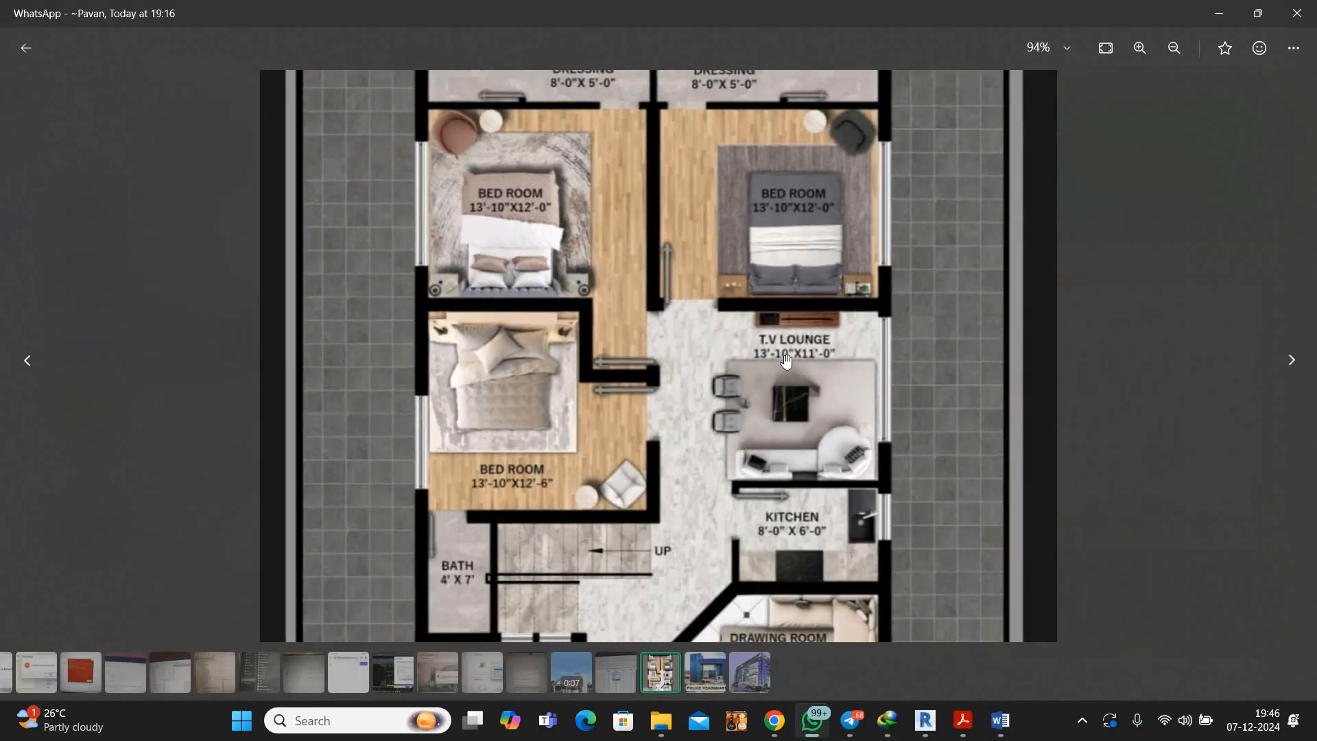
left_click(775, 717)
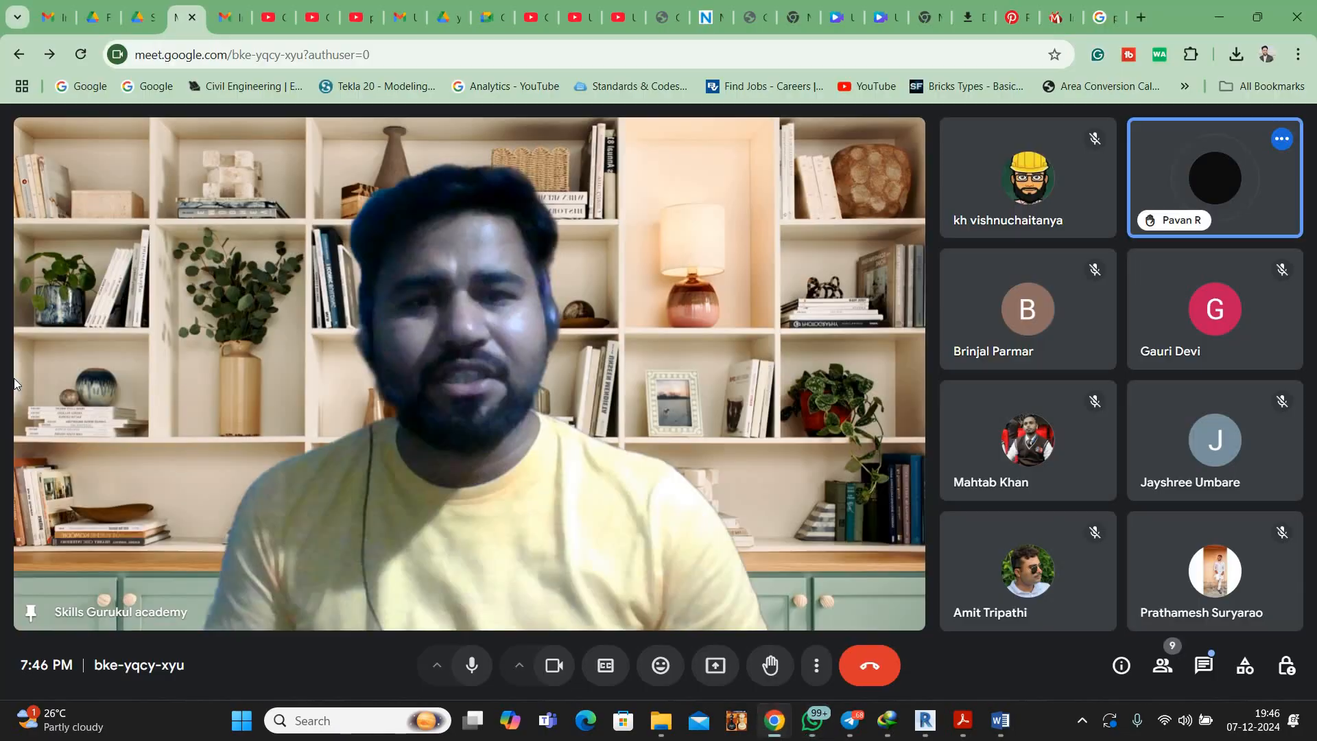